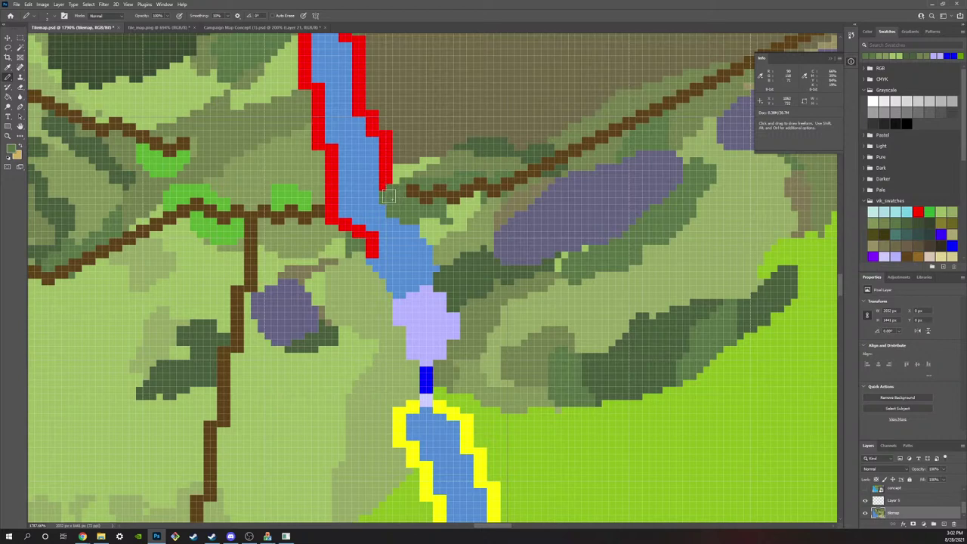
scroll(587, 210, "down", 3)
scroll(587, 210, "down", 2)
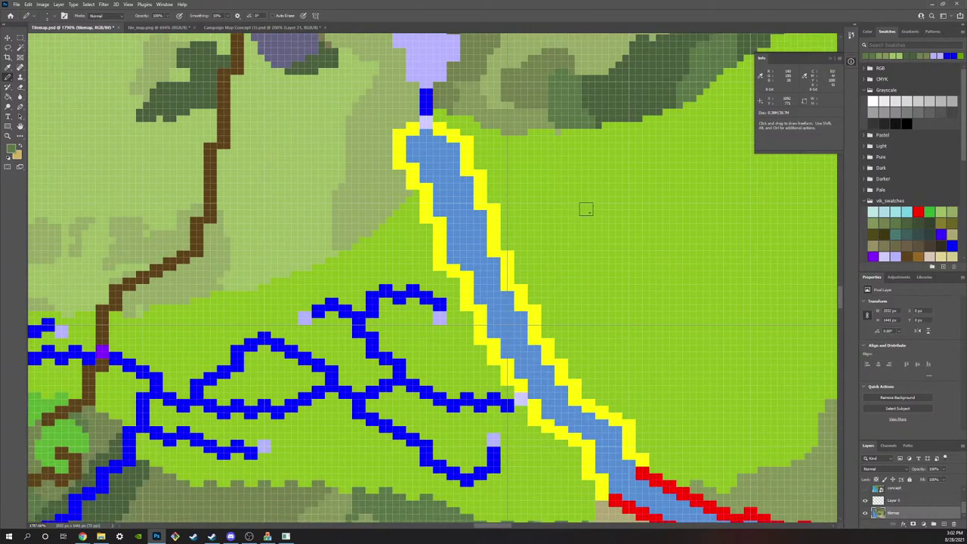
scroll(586, 205, "up", 5)
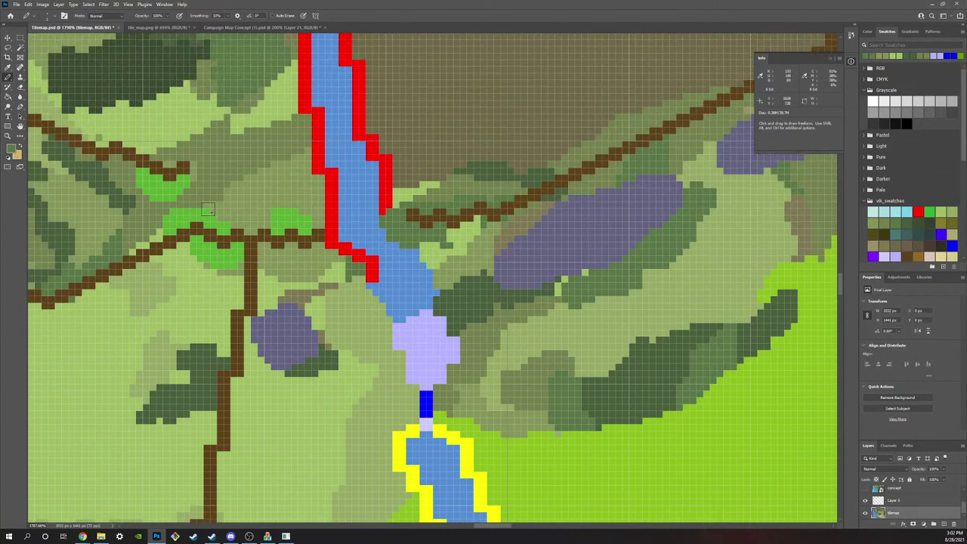
scroll(376, 205, "up", 2)
scroll(375, 205, "down", 2)
Step: Switch to the Ted battlefield editor, deselect the river spline, and quit the editor without saving
key("alt+Tab")
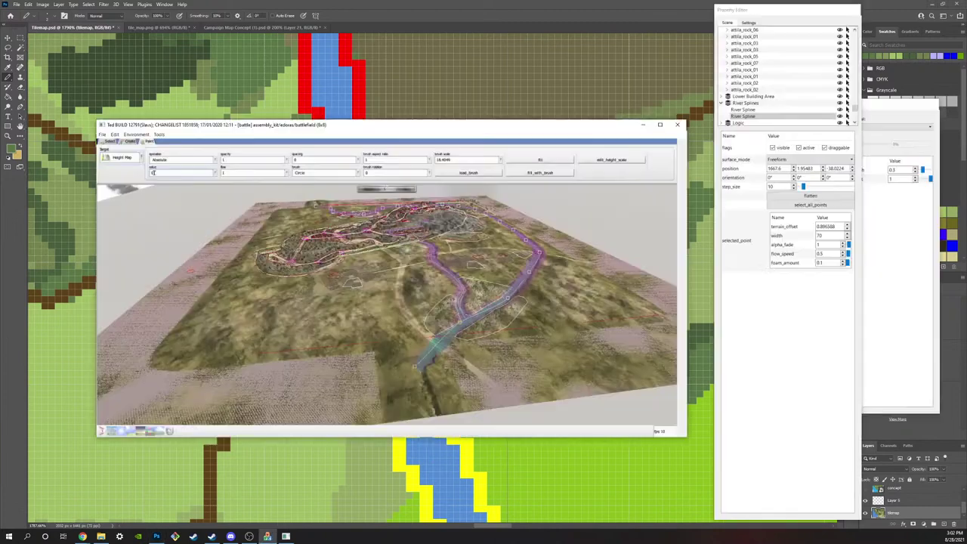
key("Escape")
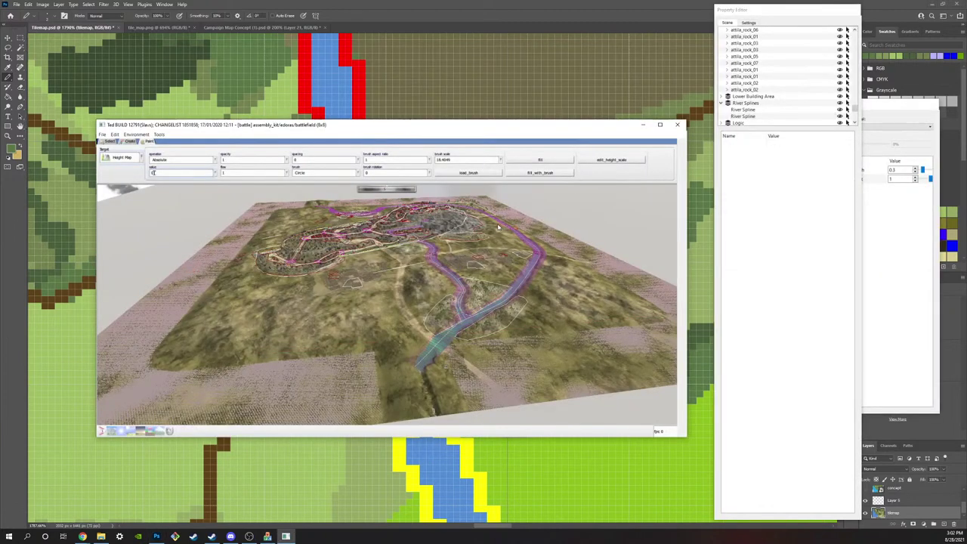
key("alt+Tab")
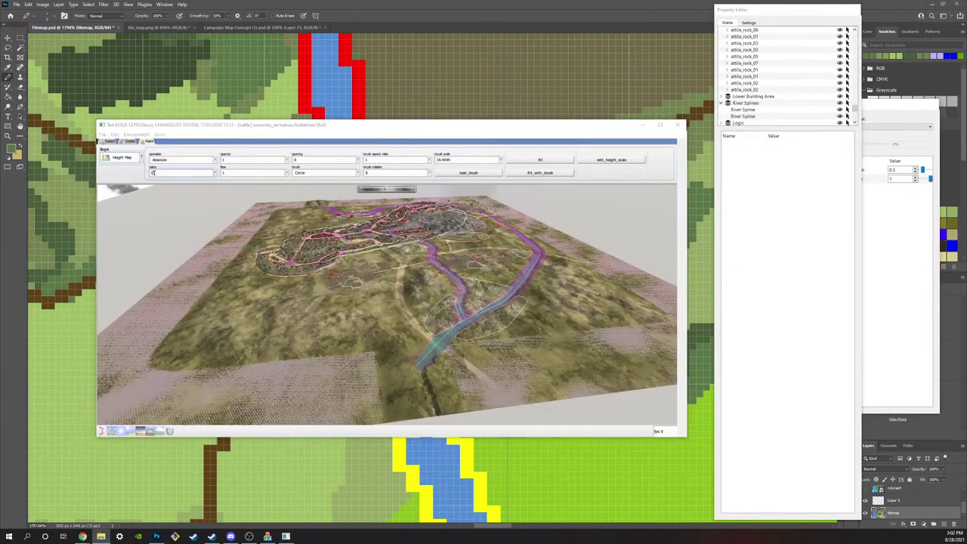
left_click(103, 134)
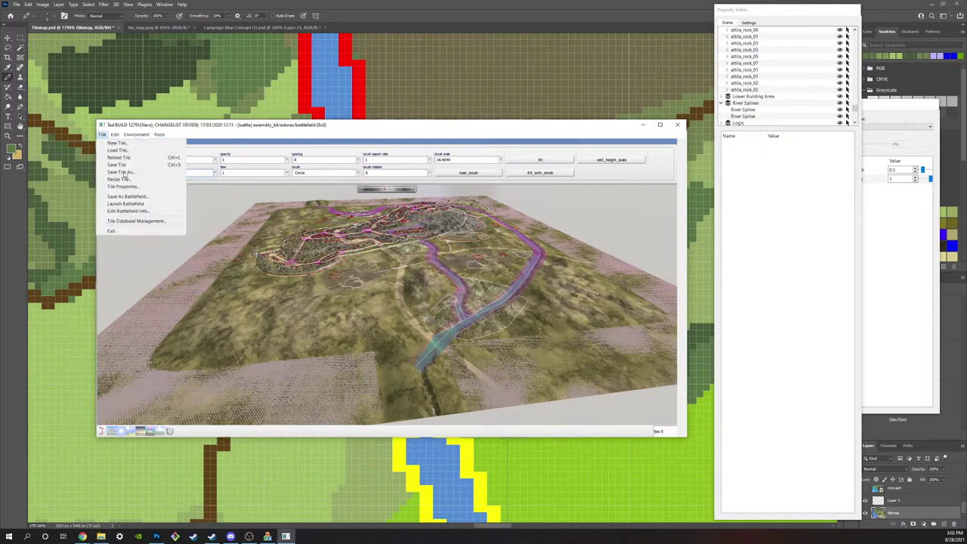
left_click(128, 233)
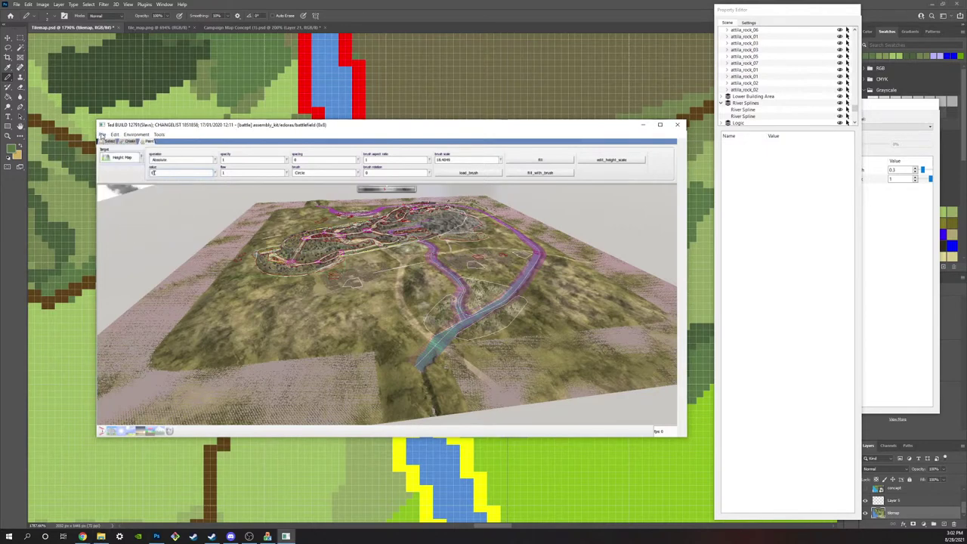
left_click(102, 134)
left_click(114, 231)
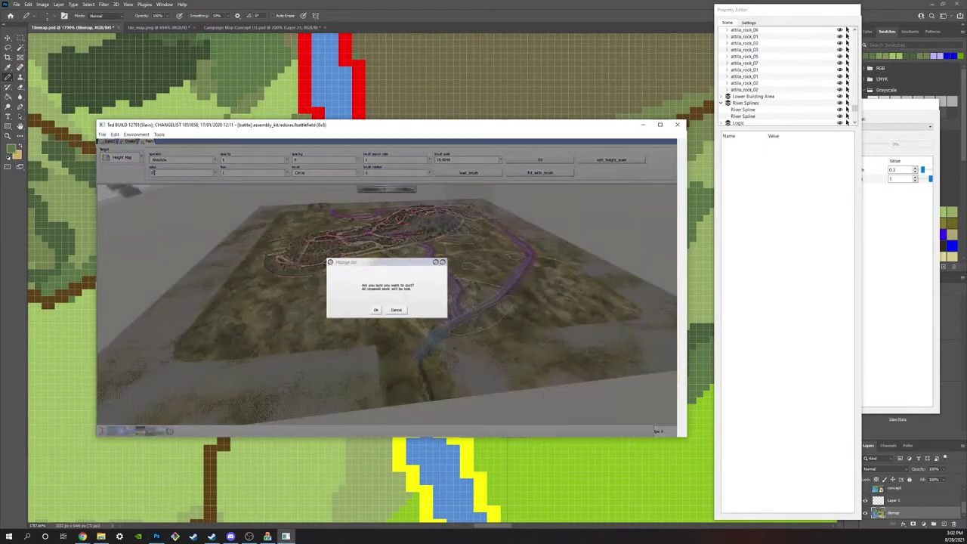
left_click(375, 308)
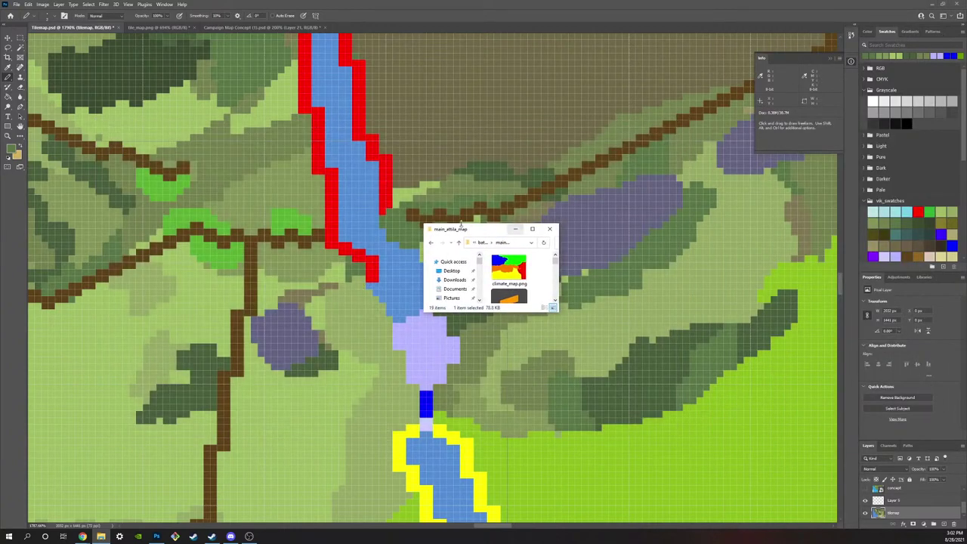
Step: Bring up the File Explorer window showing the main_attila_map folder and maximize it
left_click(522, 217)
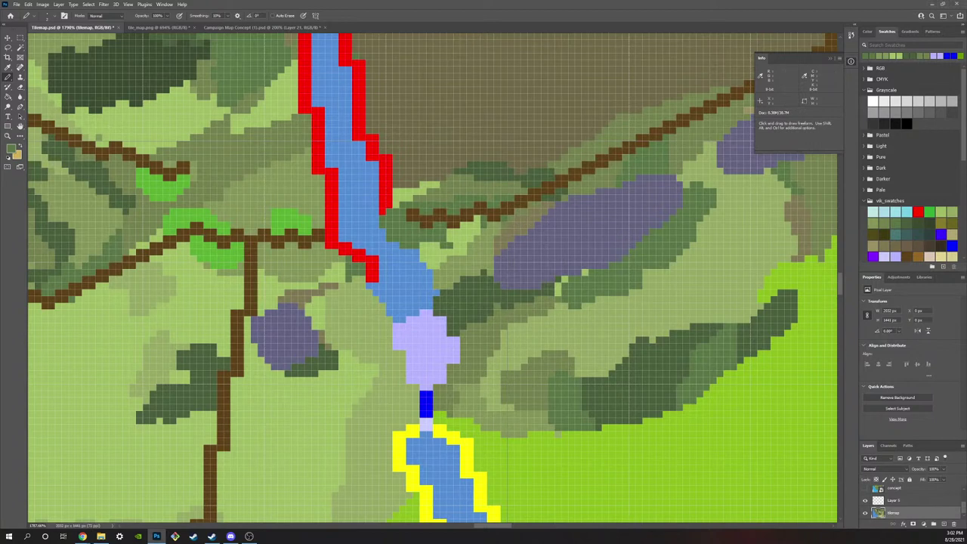
left_click(249, 536)
key("alt+Tab")
key("alt+Tab")
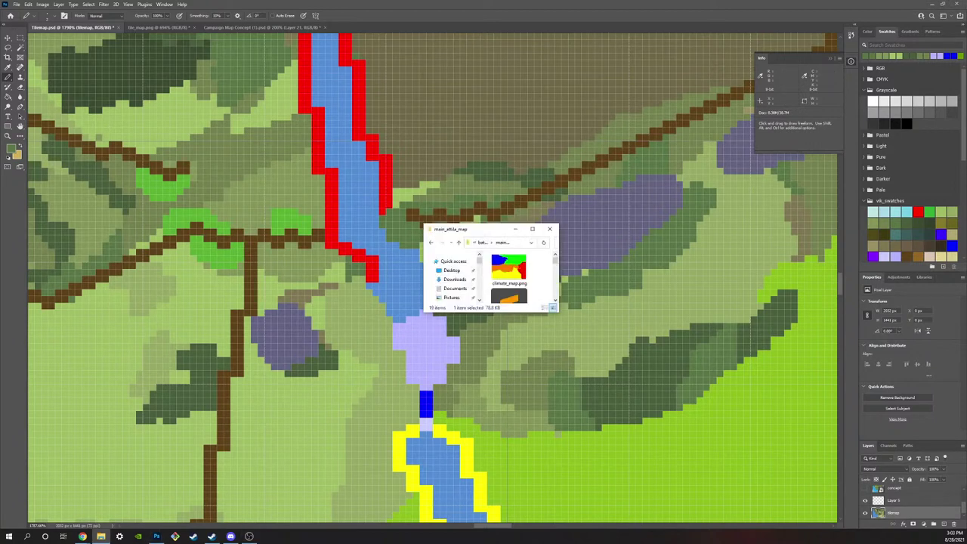
left_click(532, 228)
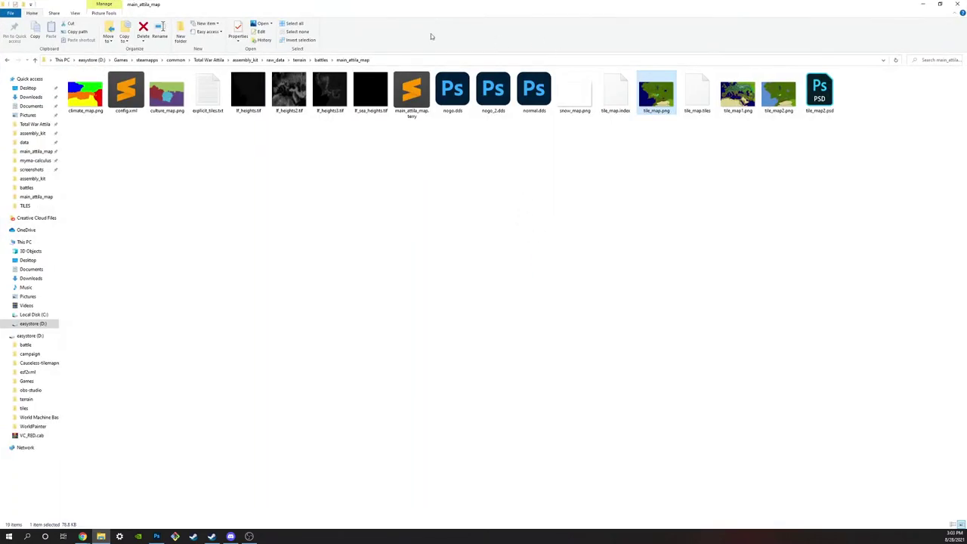
Step: Open assembly_kit_edoras.xml from assembly_kit\working_data\terrain\tiles\battle\_ak_bf_tile_database\TILES
left_click(263, 60)
left_click(245, 60)
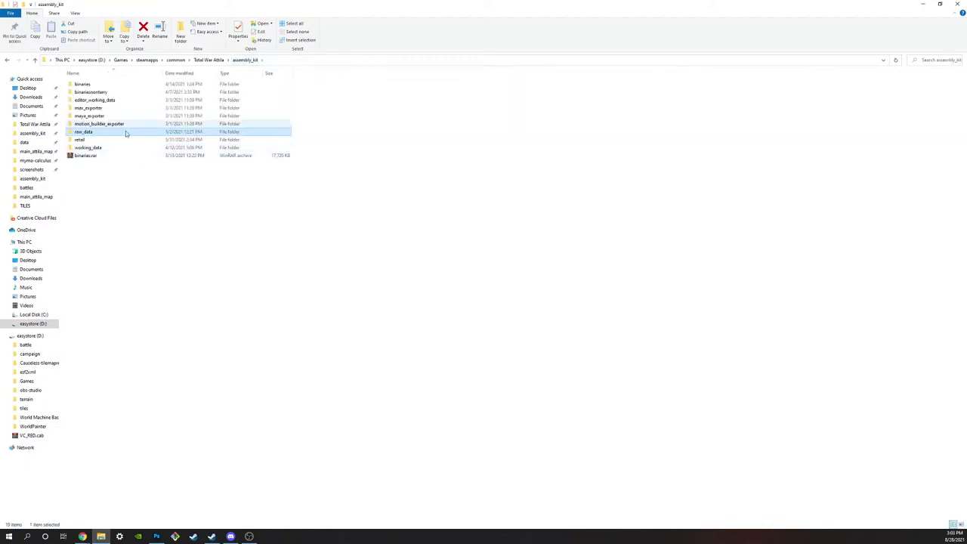
double_click(112, 140)
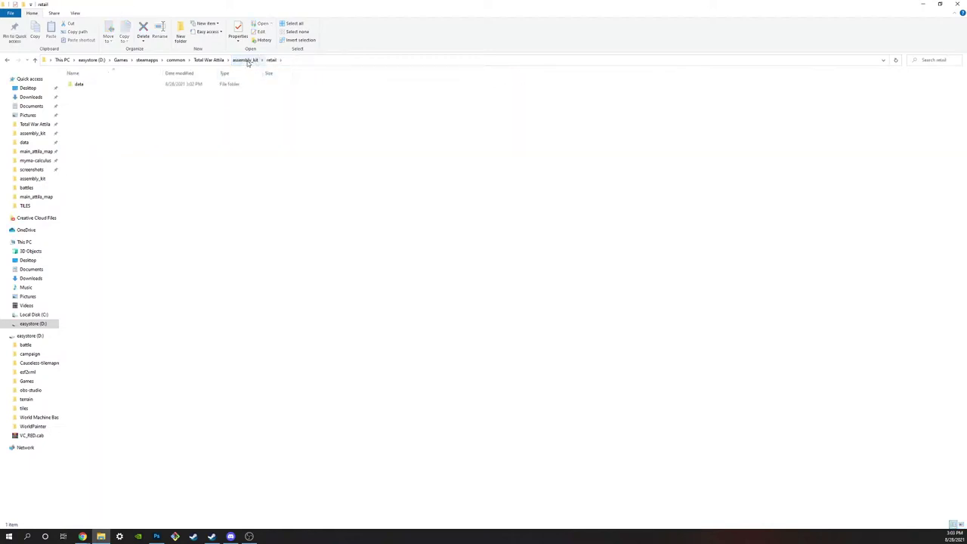
left_click(246, 60)
double_click(113, 149)
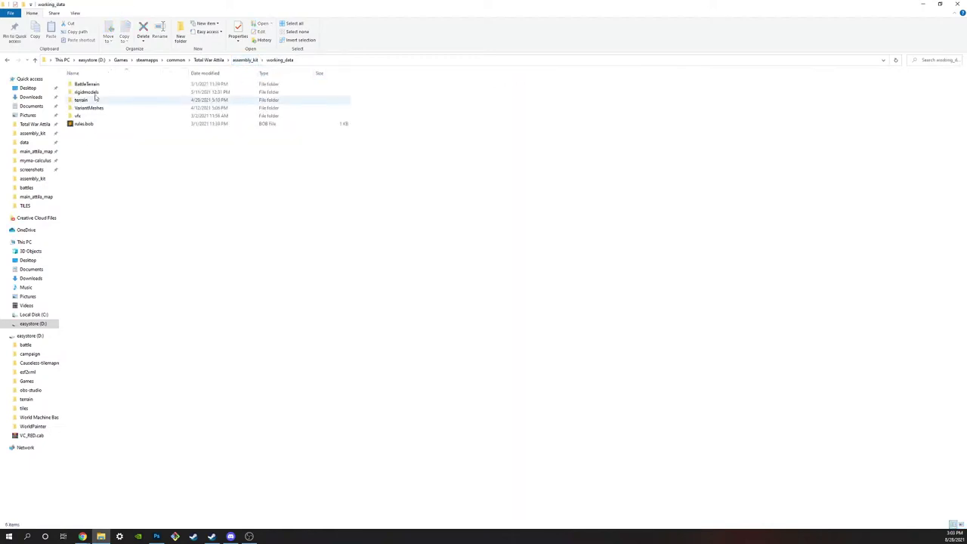
double_click(79, 100)
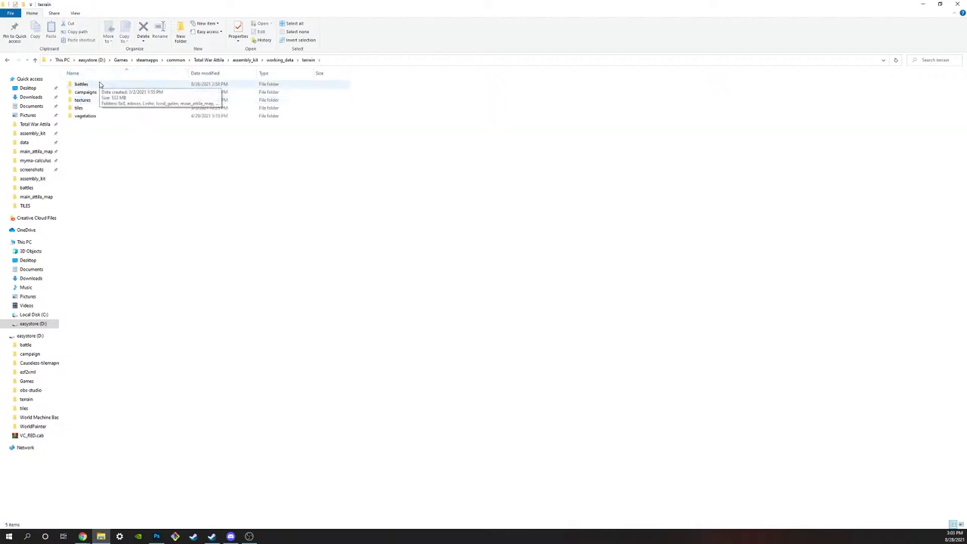
double_click(89, 108)
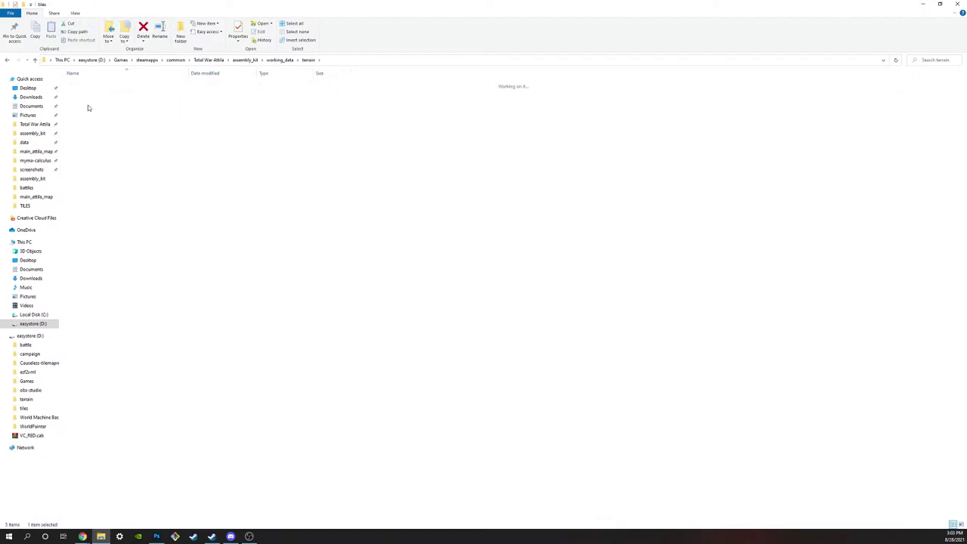
double_click(106, 86)
double_click(107, 85)
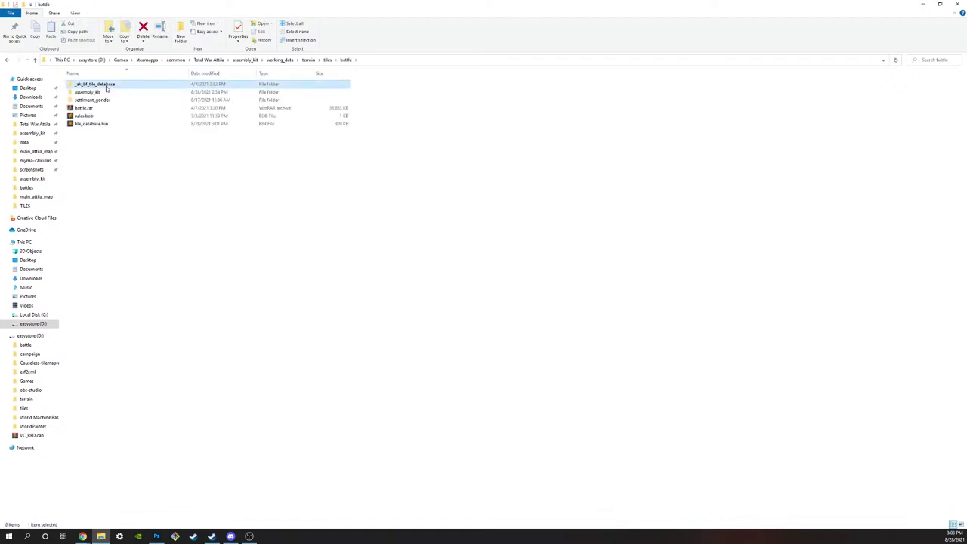
double_click(108, 86)
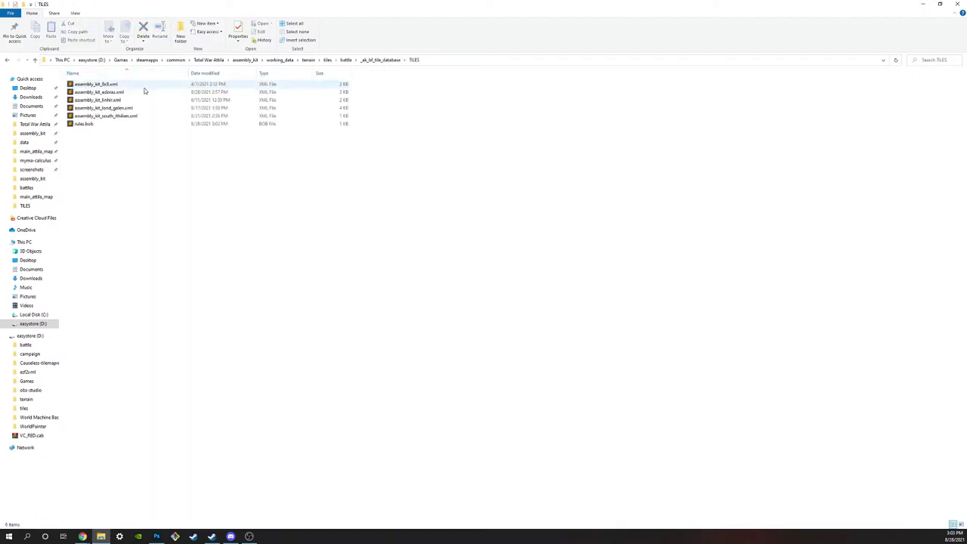
double_click(142, 93)
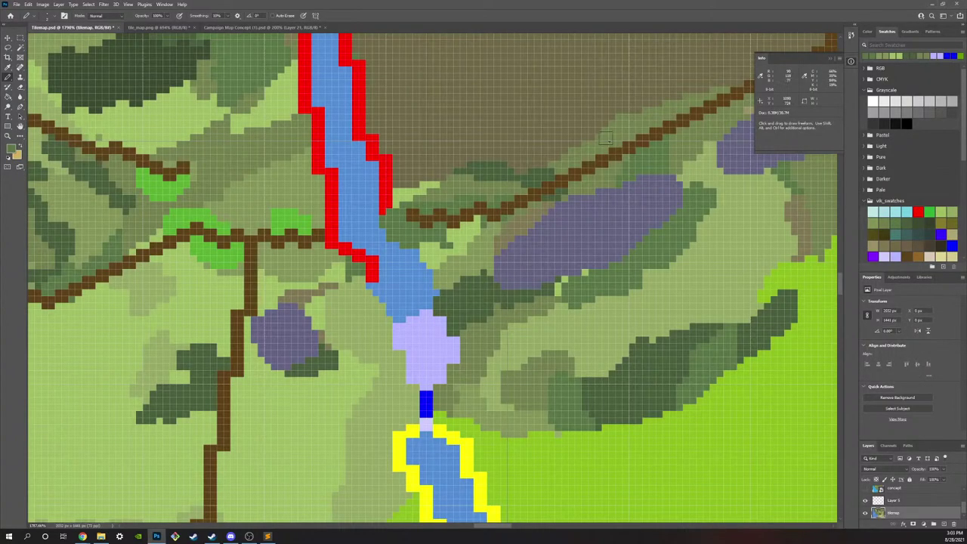
Step: Set Photoshop's foreground colour to the RGB values given for the tile in assembly_kit_edoras.xml
key("i")
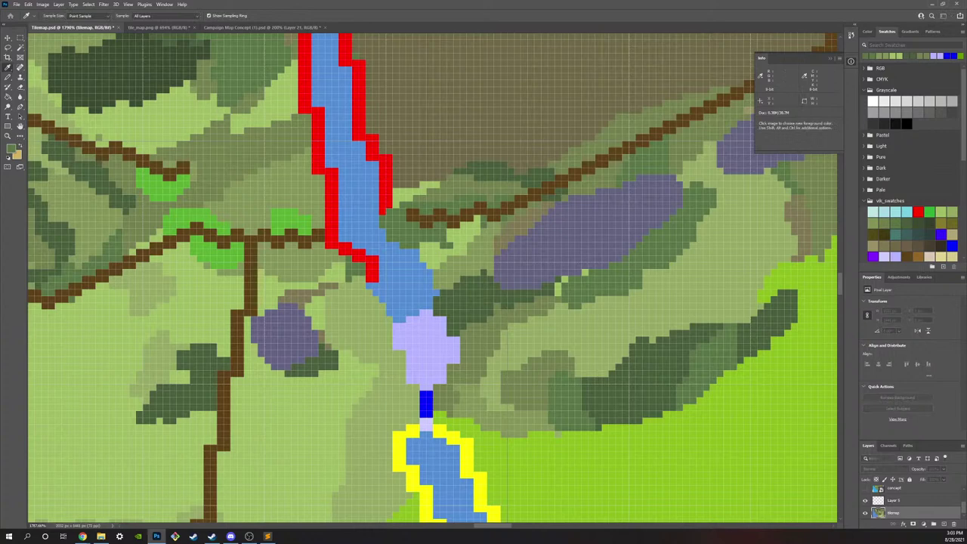
key("alt+Tab")
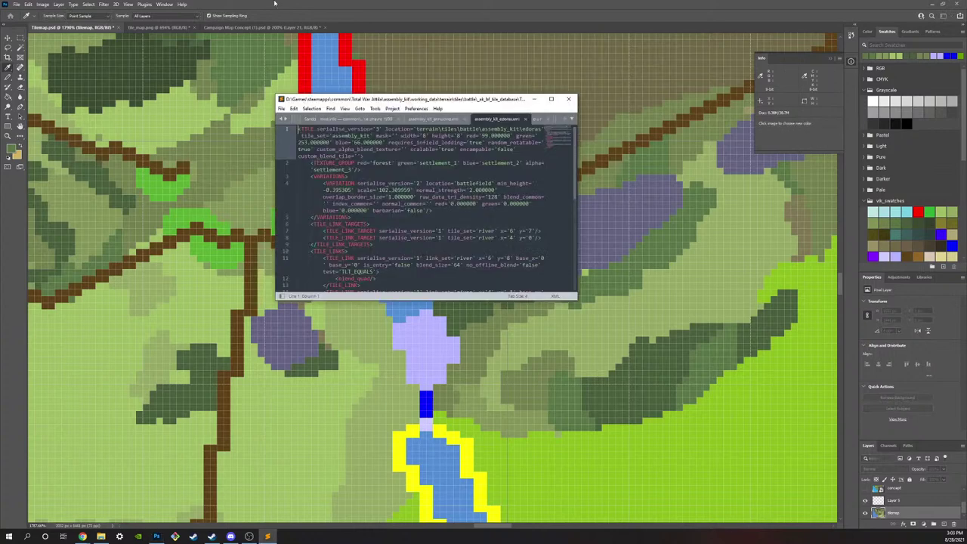
key("alt+Tab")
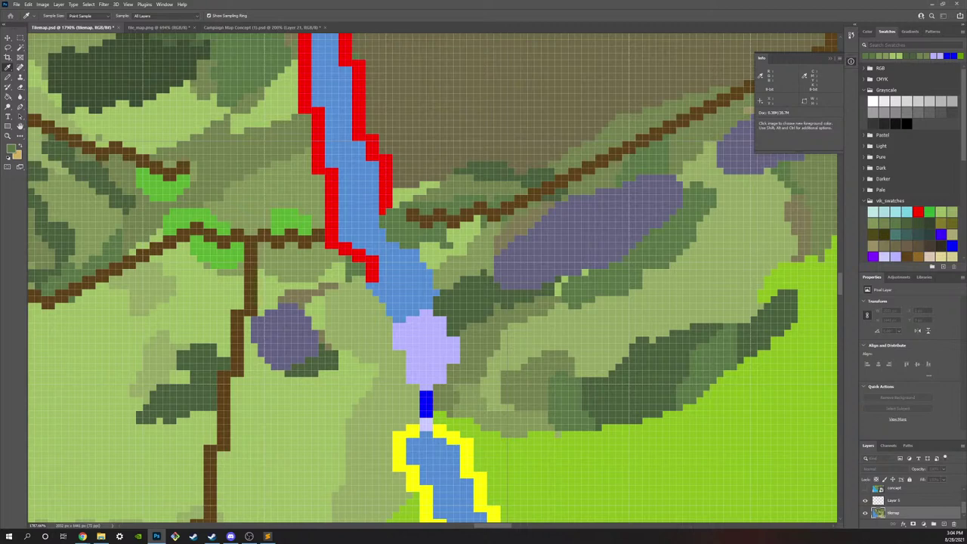
key("Return")
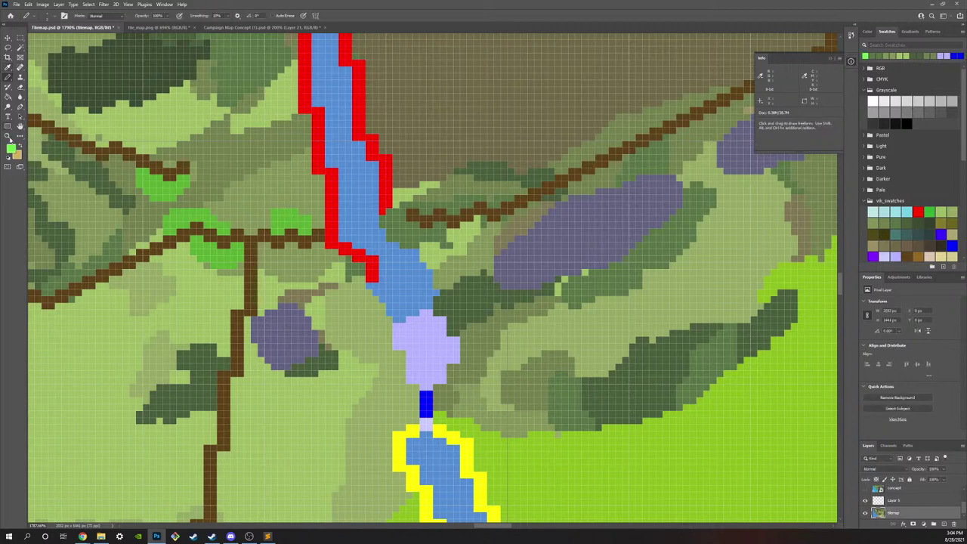
Step: Repaint the teal square on the blue river in tile_map.png with the Edoras tile's bright green colour
key("ctrl+Tab")
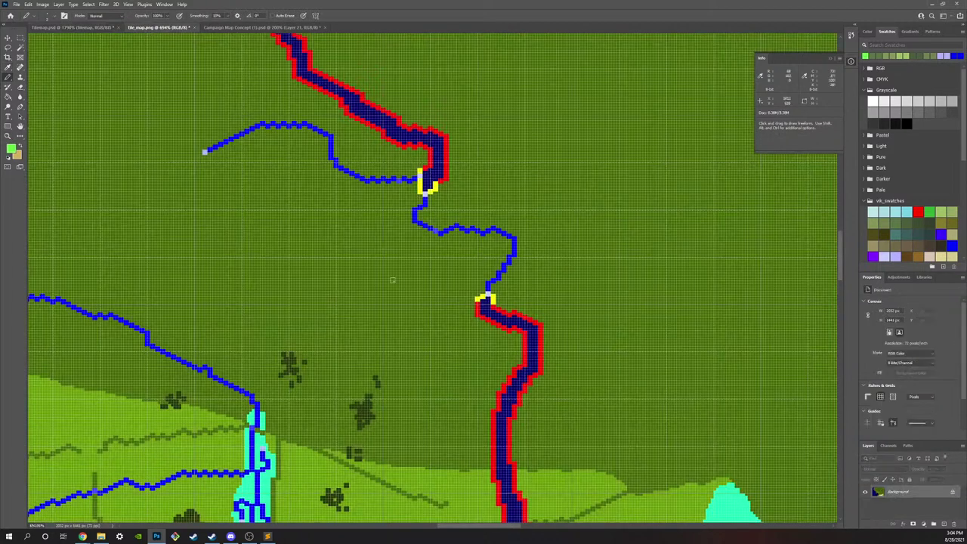
left_click(7, 136)
left_click_drag(295, 364, 455, 300)
mouse_move(408, 408)
left_mouse_down()
mouse_move(425, 410)
mouse_move(420, 403)
left_mouse_up()
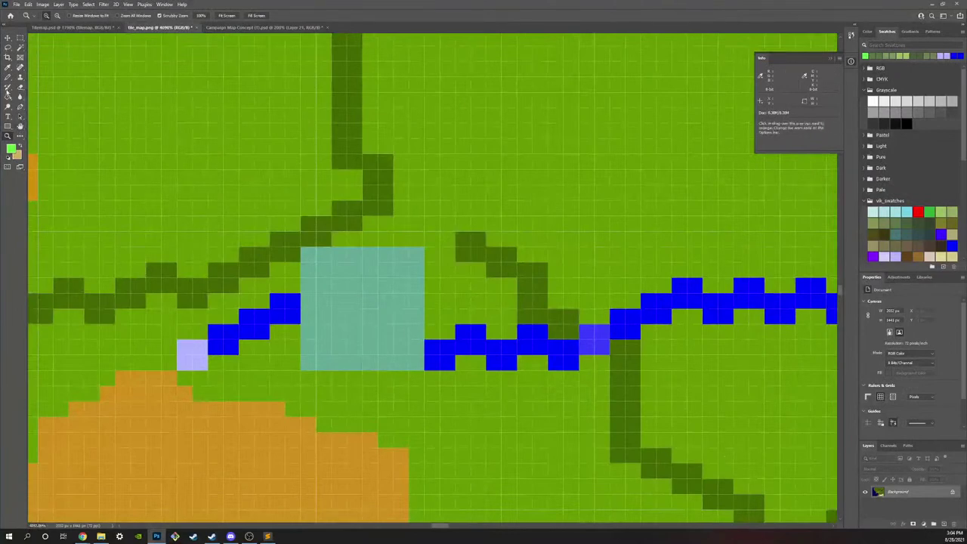
key("b")
left_click(317, 355)
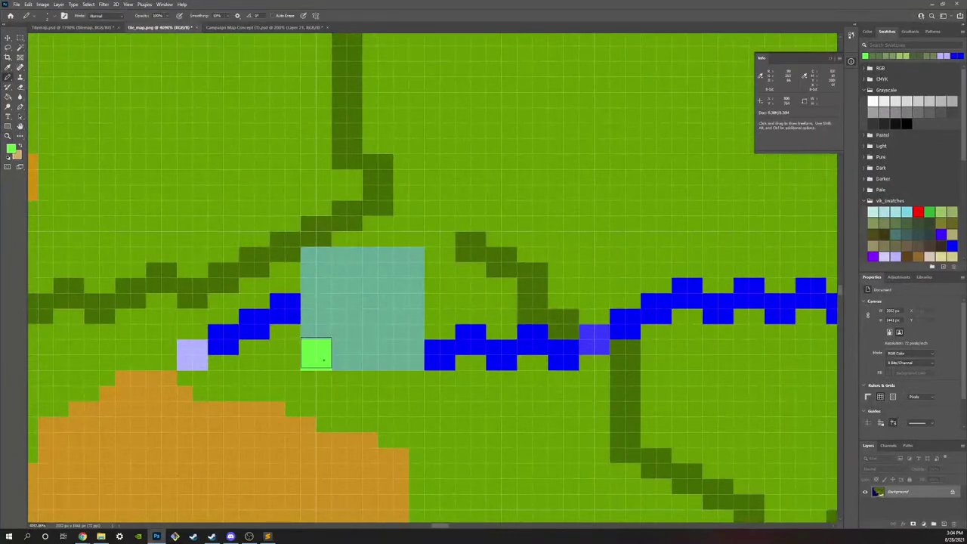
left_click(346, 355)
mouse_move(375, 356)
left_mouse_down()
mouse_move(408, 338)
mouse_move(408, 269)
mouse_move(295, 262)
mouse_move(330, 326)
mouse_move(380, 276)
mouse_move(352, 294)
left_mouse_up()
Step: Sample the surrounding grass green and paint over the stray bright pixels and the dark green road segment beside the square's upper-left corner
key("i")
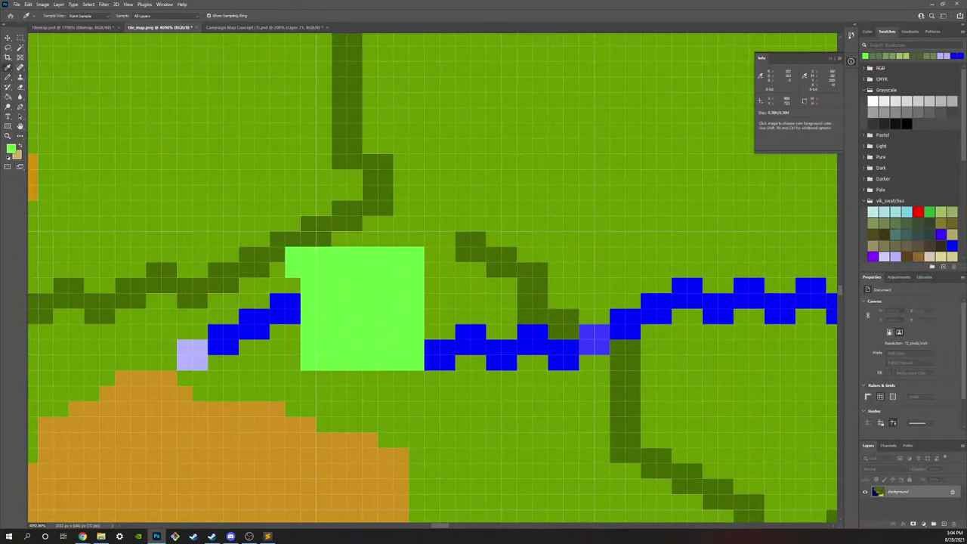
key("b")
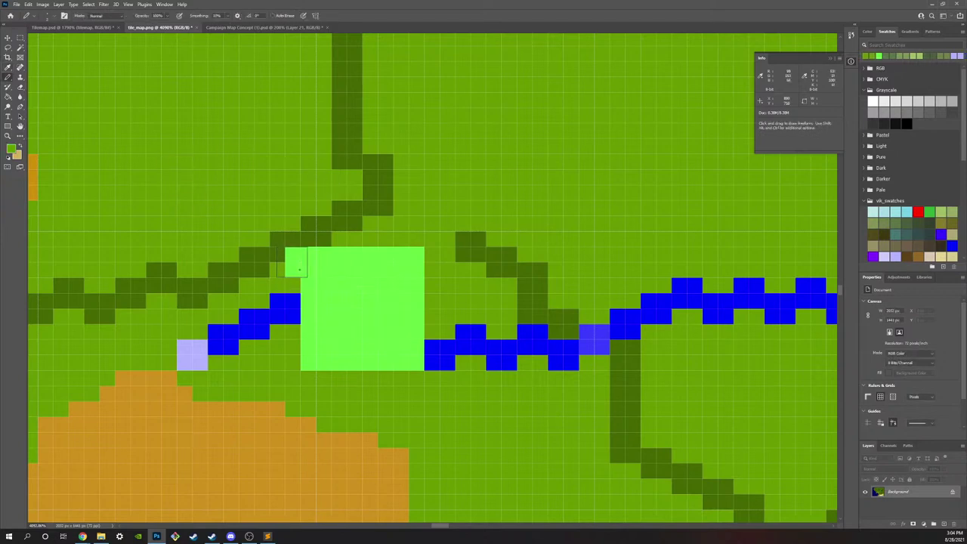
left_click(292, 256)
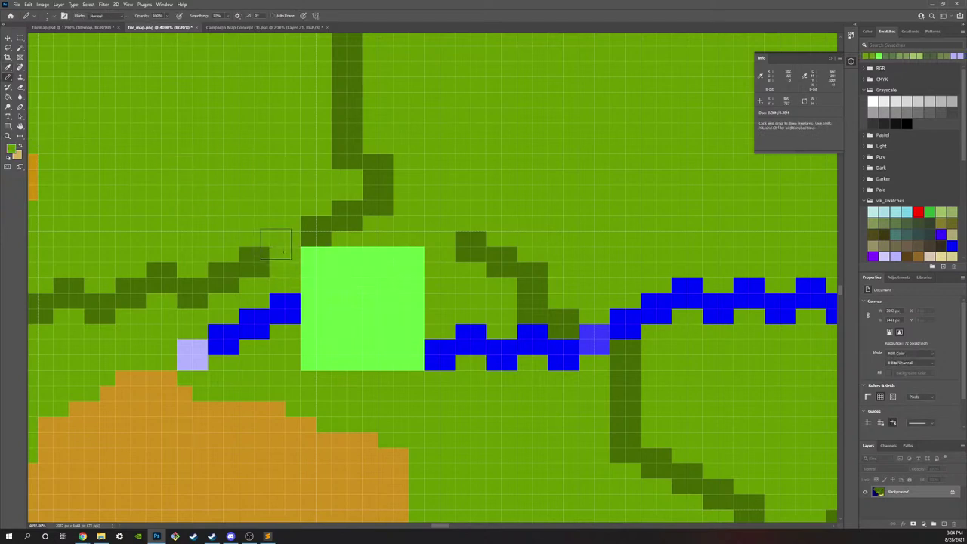
left_click(264, 250)
mouse_move(257, 242)
left_mouse_down()
mouse_move(204, 285)
mouse_move(161, 278)
left_mouse_up()
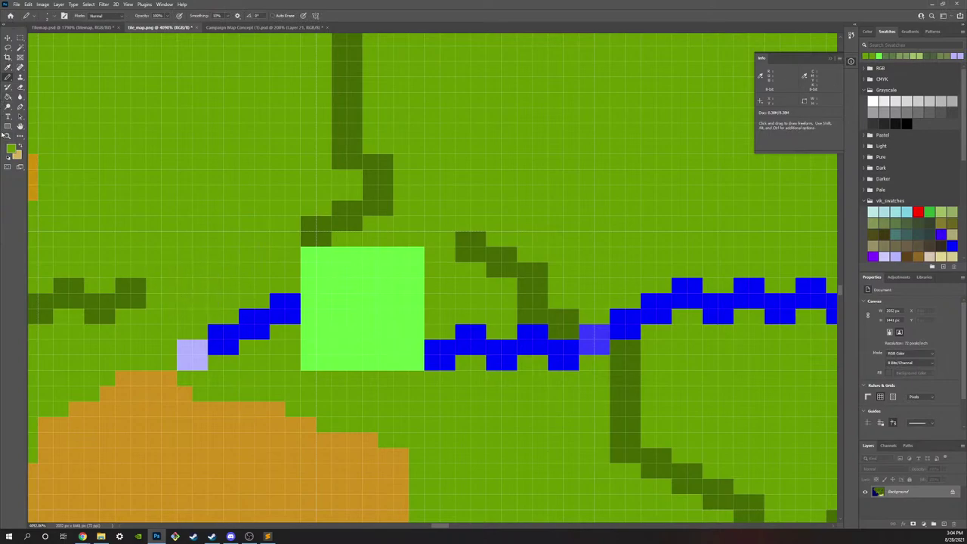
left_click(7, 136)
left_click_drag(405, 186, 375, 181)
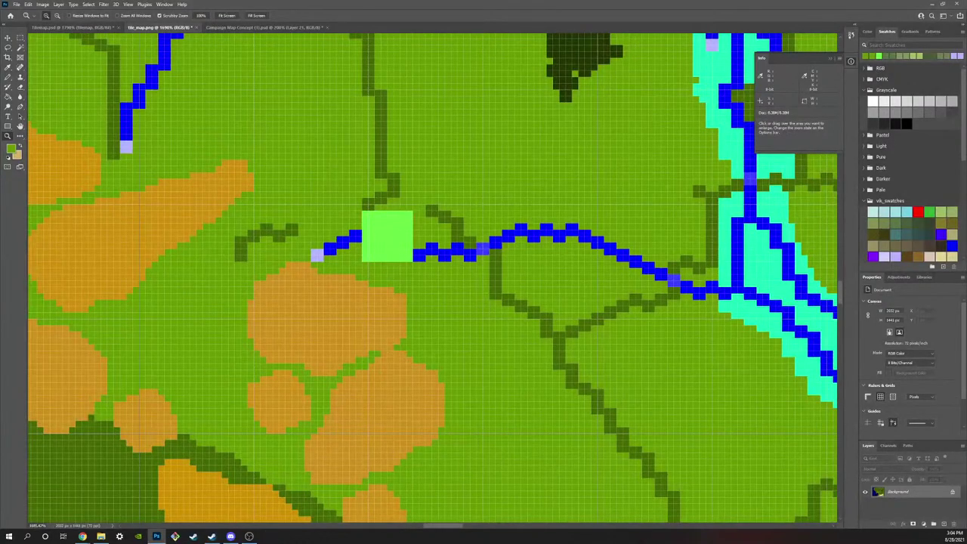
Step: Move developer_buildings.pack from rom_svn_repo\data\retail\data into the Total War Attila data folder
key("alt+Tab")
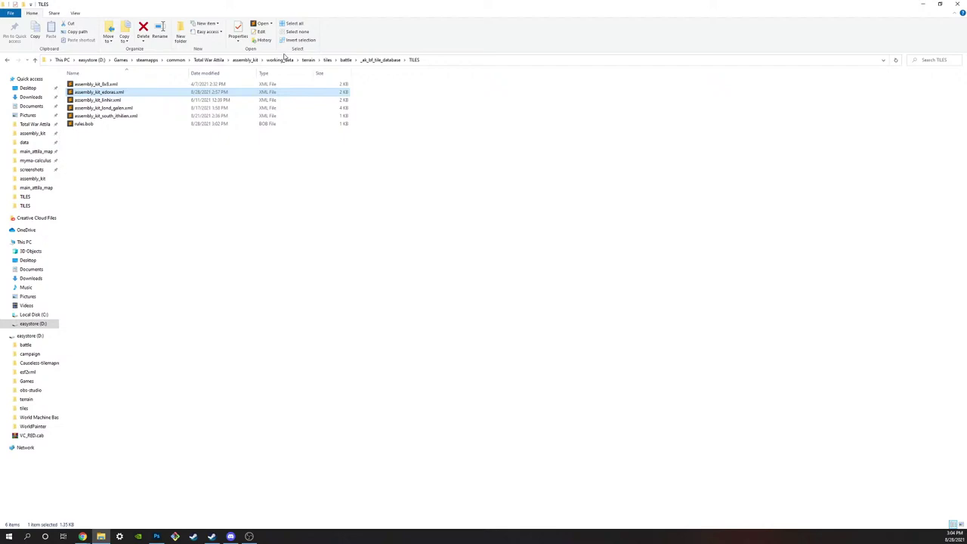
left_click(208, 60)
double_click(93, 119)
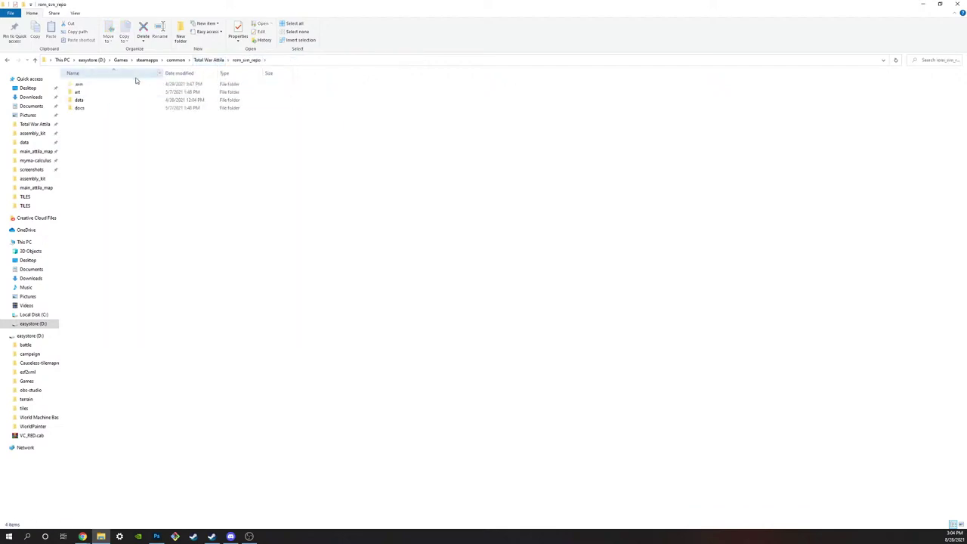
double_click(106, 100)
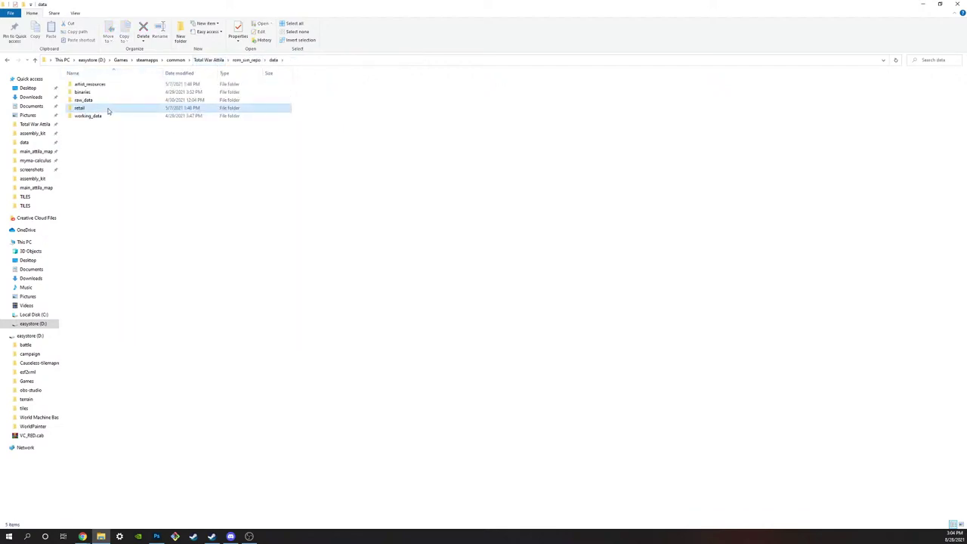
double_click(108, 110)
double_click(109, 85)
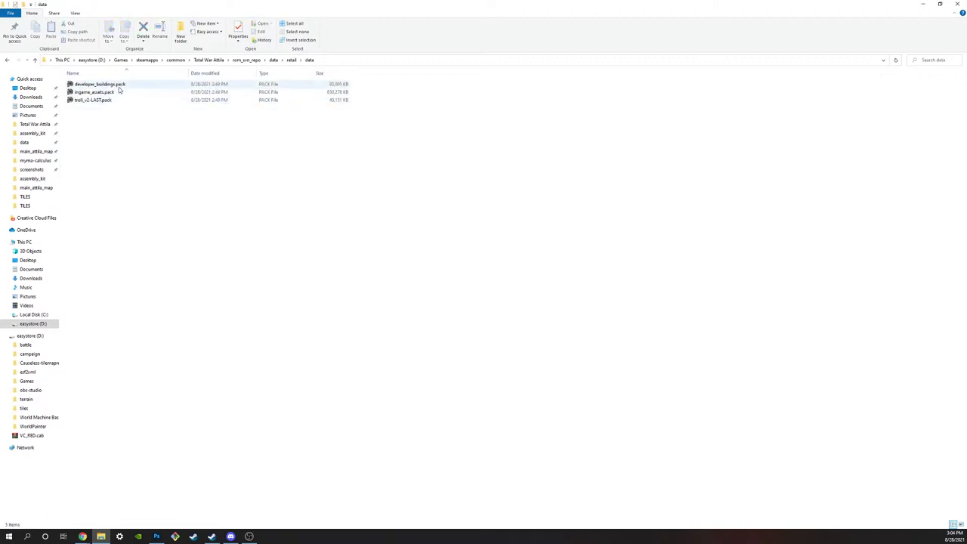
left_click_drag(117, 85, 32, 144)
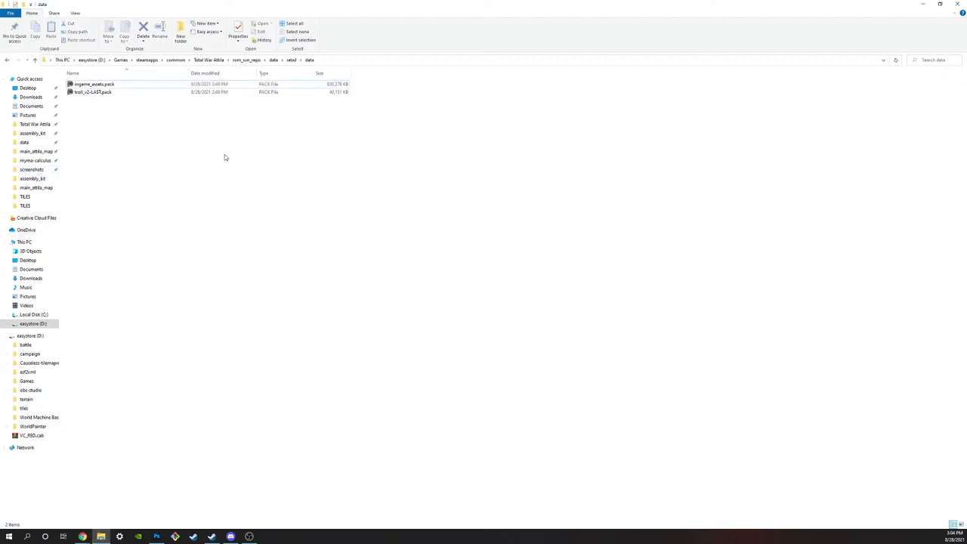
left_click(25, 142)
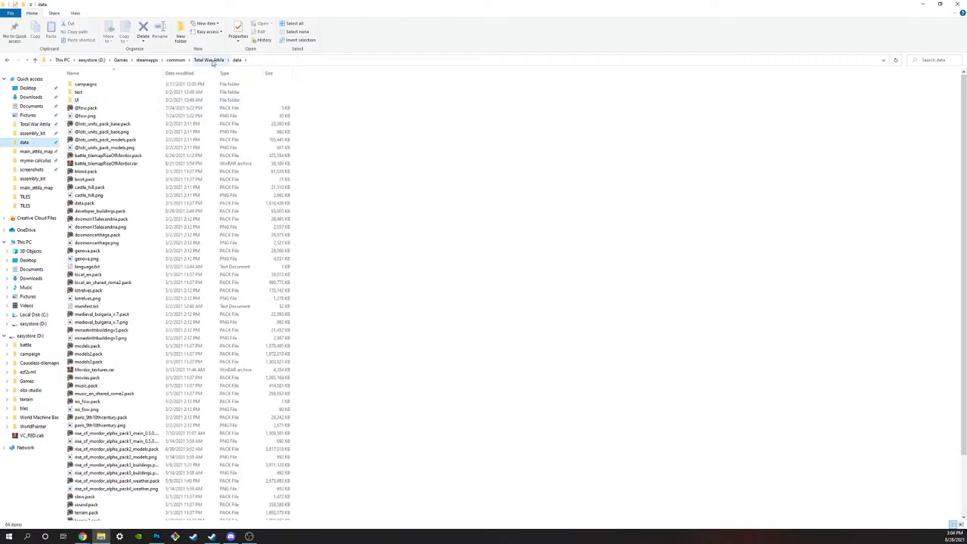
Step: Check the copy of developer_buildings.pack in the Total War Attila data folder
left_click(212, 60)
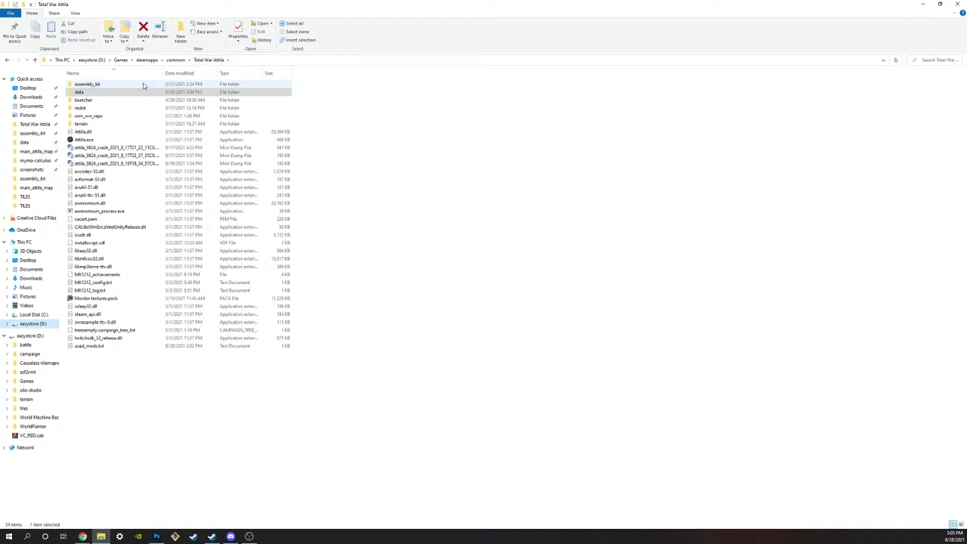
left_click(27, 143)
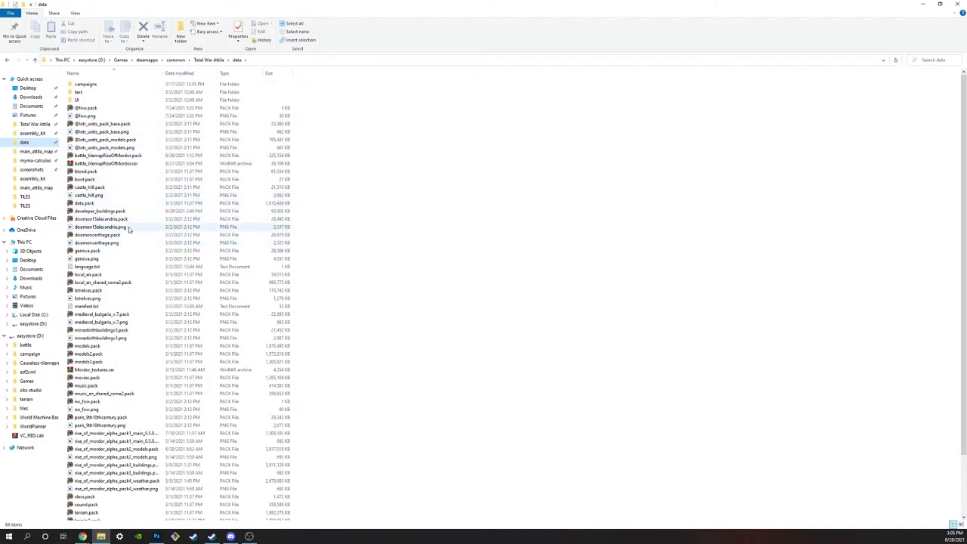
left_click(113, 211)
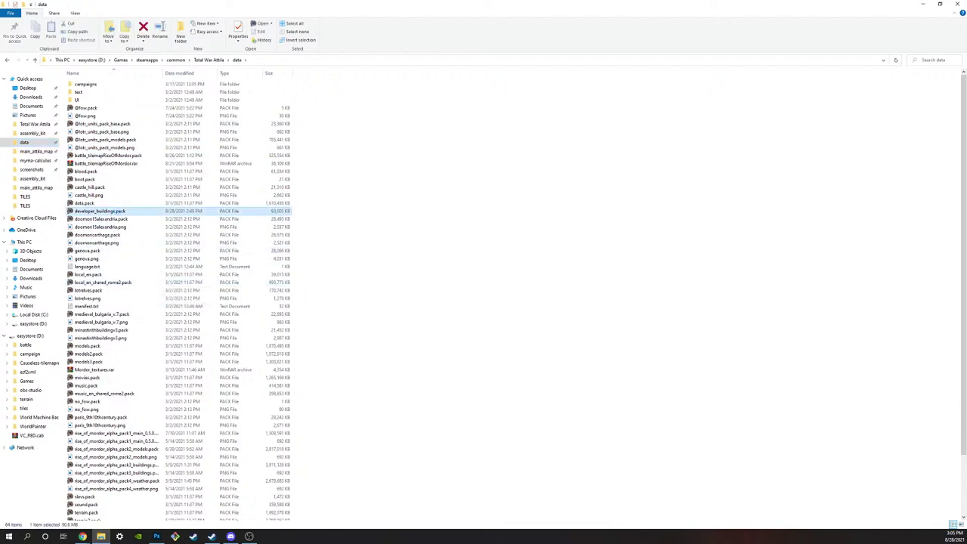
left_click(83, 536)
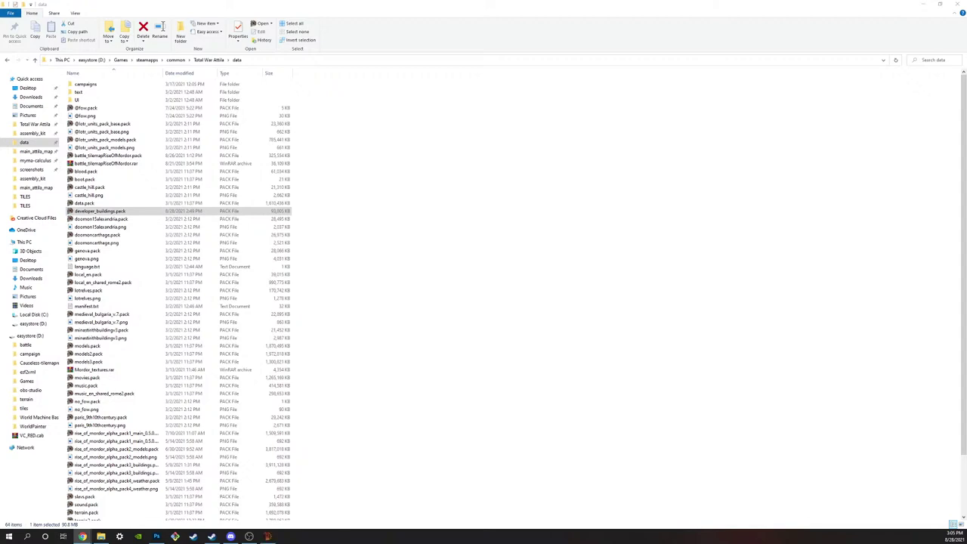
key("alt+Tab")
Step: Launch TEd.AssemblyKit.exe from the assembly_kit\binariesnonterry folder of Total War Attila
left_click(210, 60)
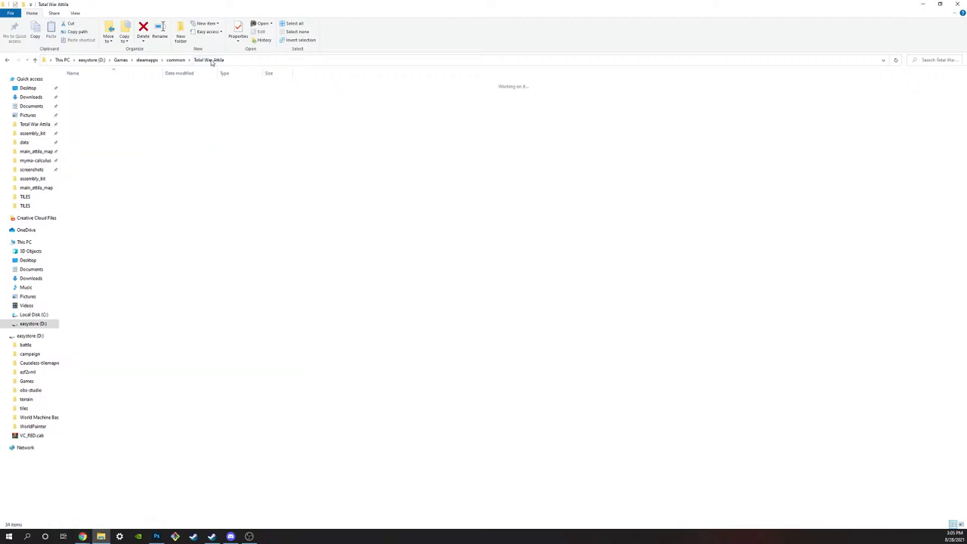
double_click(129, 85)
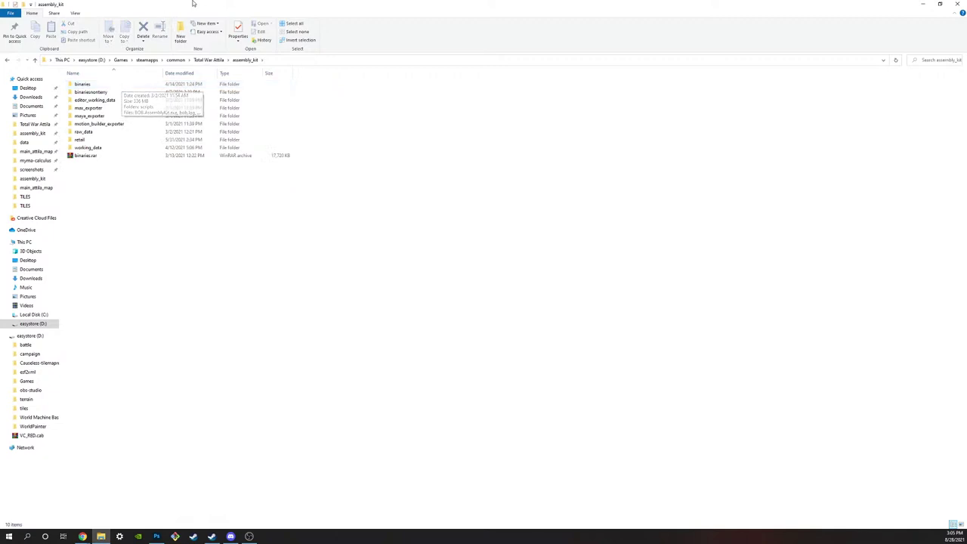
scroll(165, 213, "down", 2)
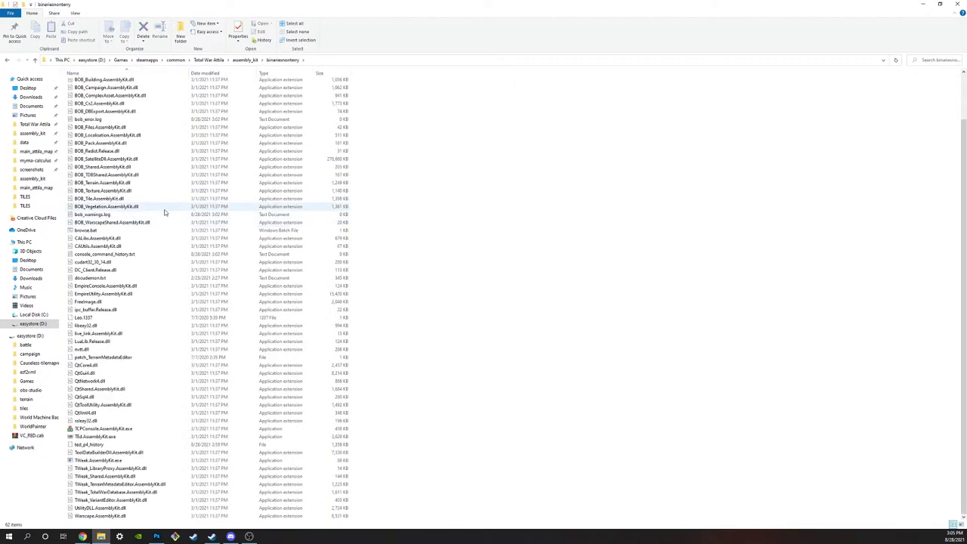
double_click(133, 438)
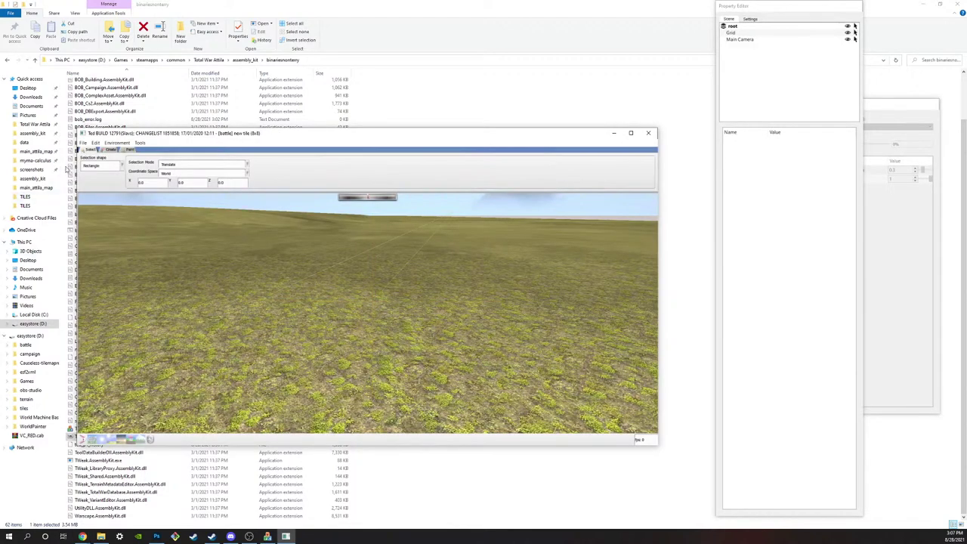
Step: Load the battlefield variation of the annulond (8x8) tile from the assembly_kit set of the battle database
left_click(83, 142)
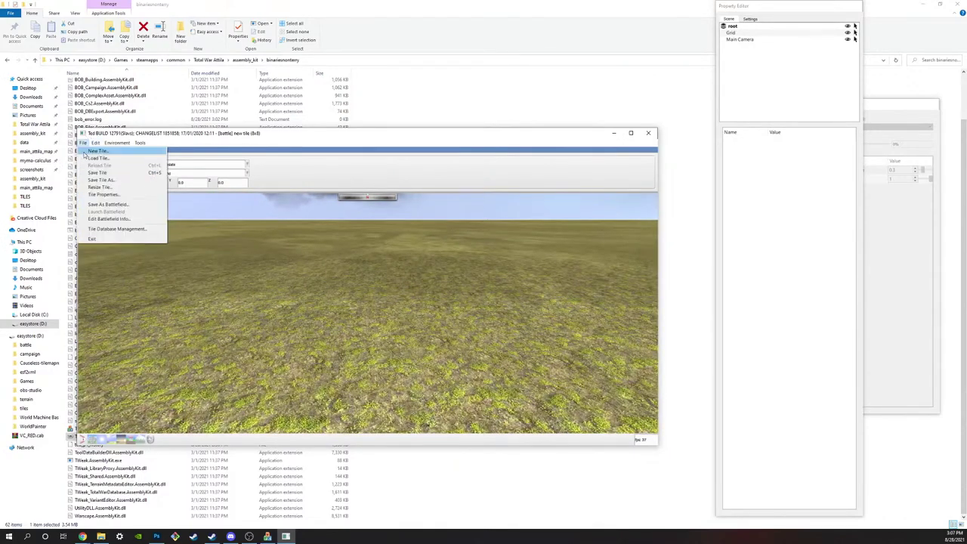
left_click(97, 158)
scroll(401, 272, "down", 5)
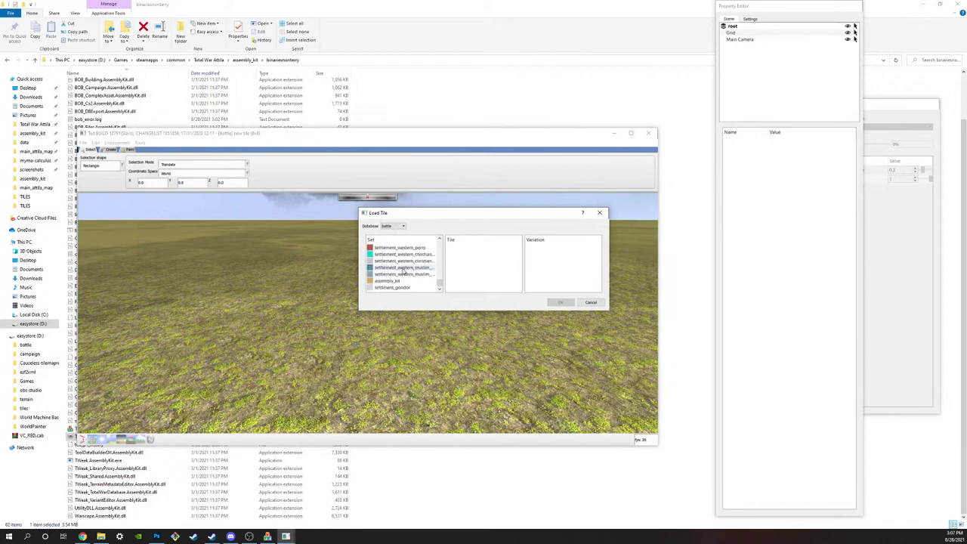
left_click(389, 280)
left_click(461, 254)
left_click(538, 247)
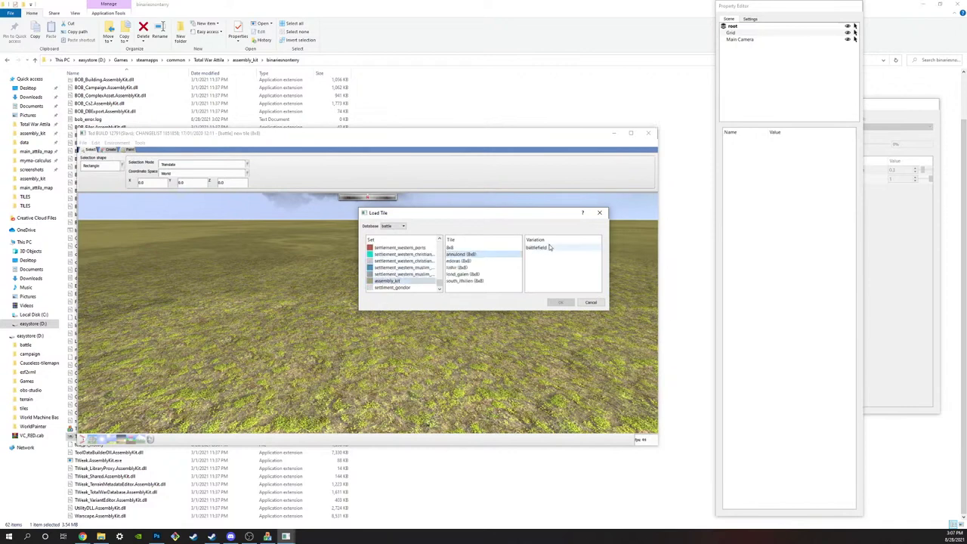
left_click(560, 302)
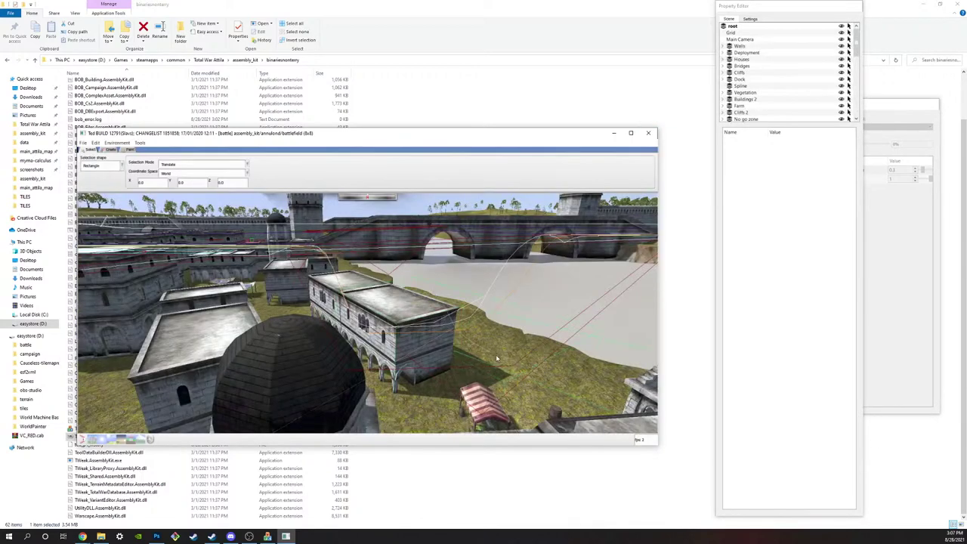
Step: Switch the environment preset of the loaded annulond tile to ROME_Med
scroll(482, 352, "down", 10)
middle_click_drag(481, 352, 377, 322)
scroll(352, 350, "up", 8)
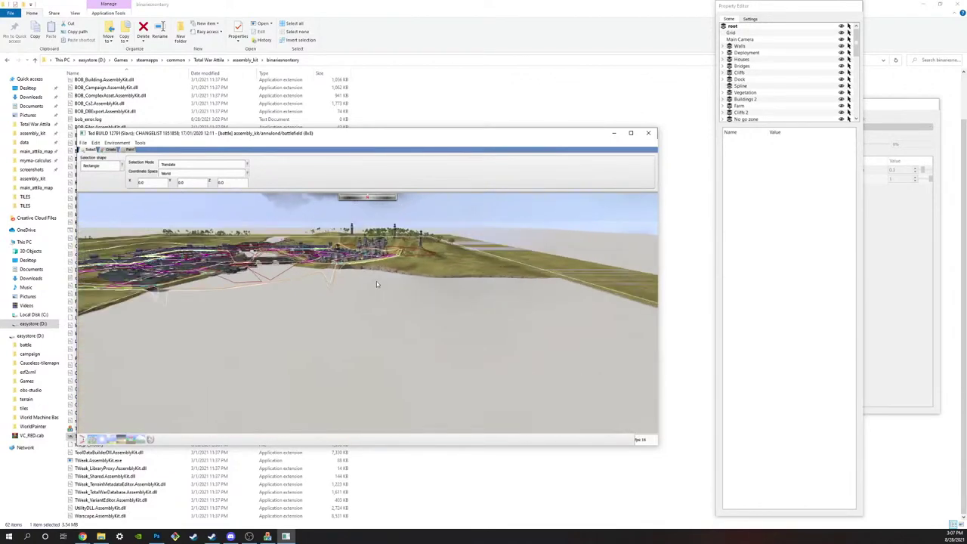
scroll(376, 283, "down", 5)
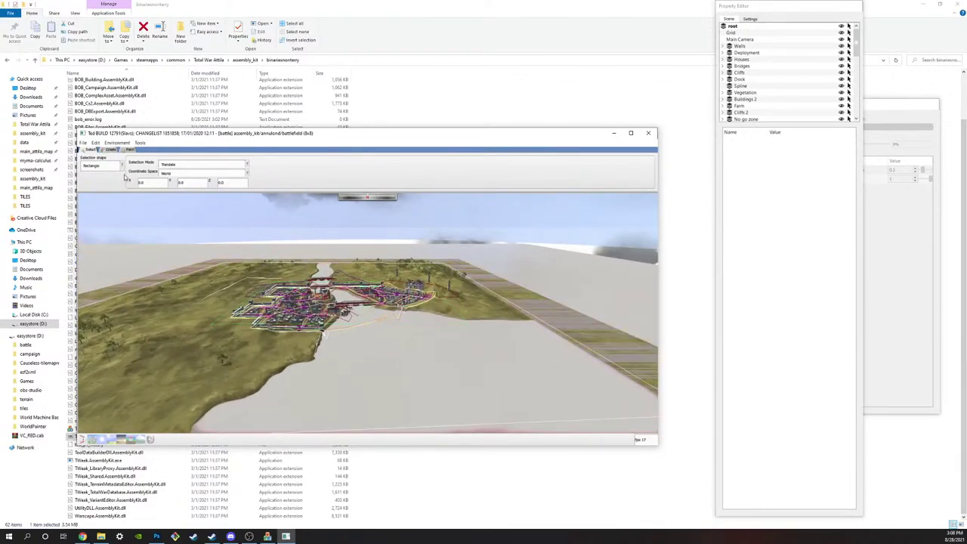
left_click(83, 142)
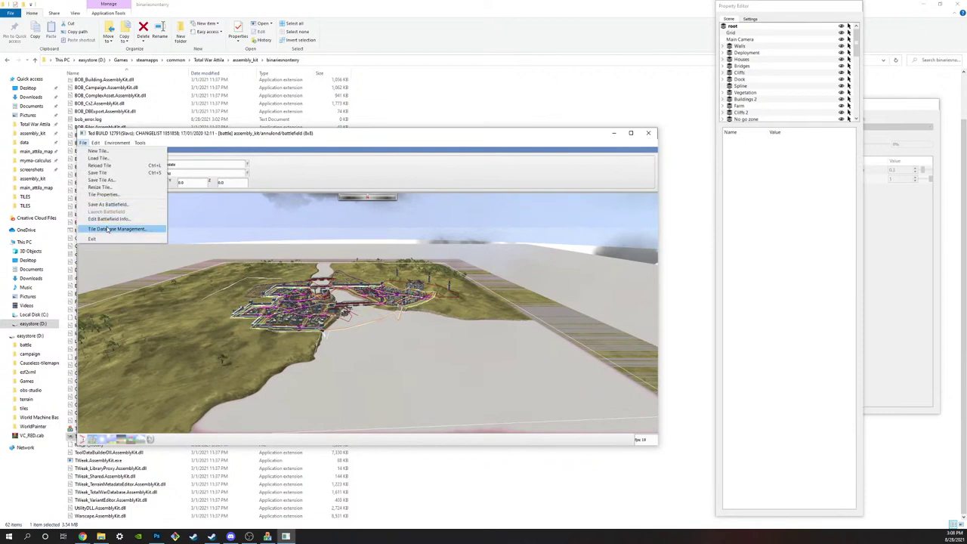
left_click(140, 446)
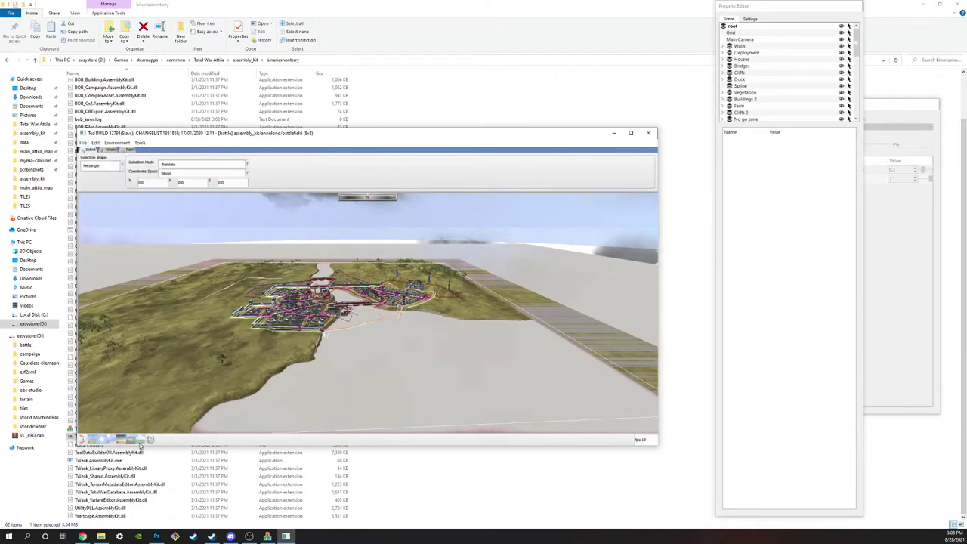
left_click(144, 440)
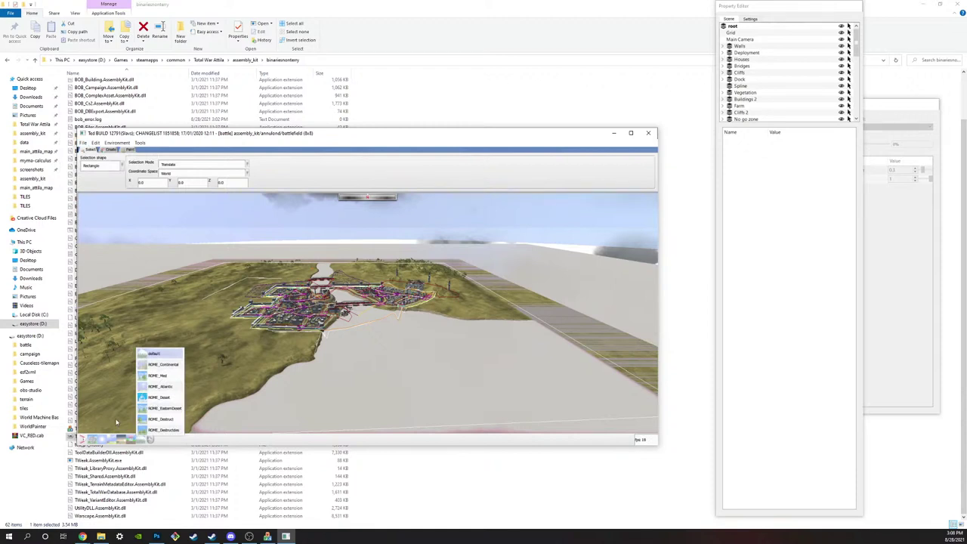
left_click(152, 371)
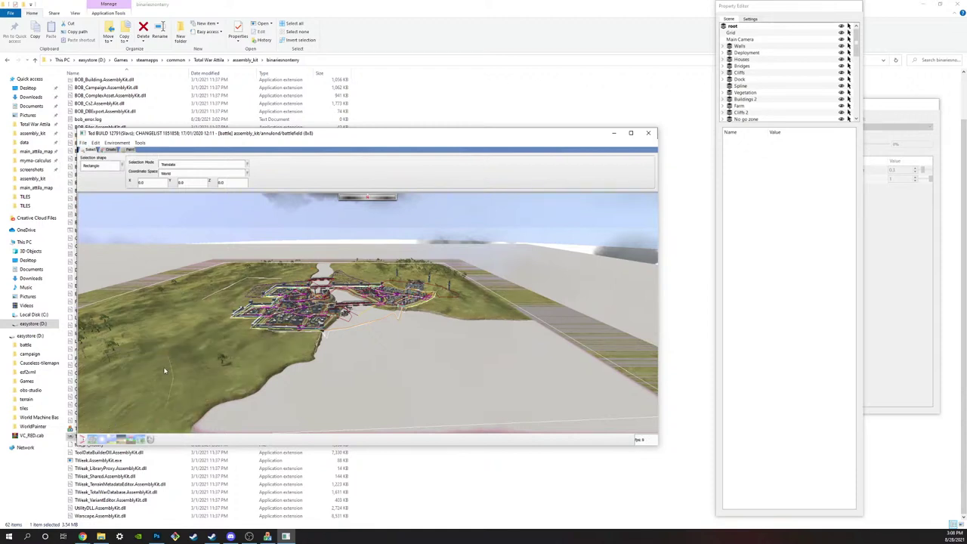
left_click(138, 439)
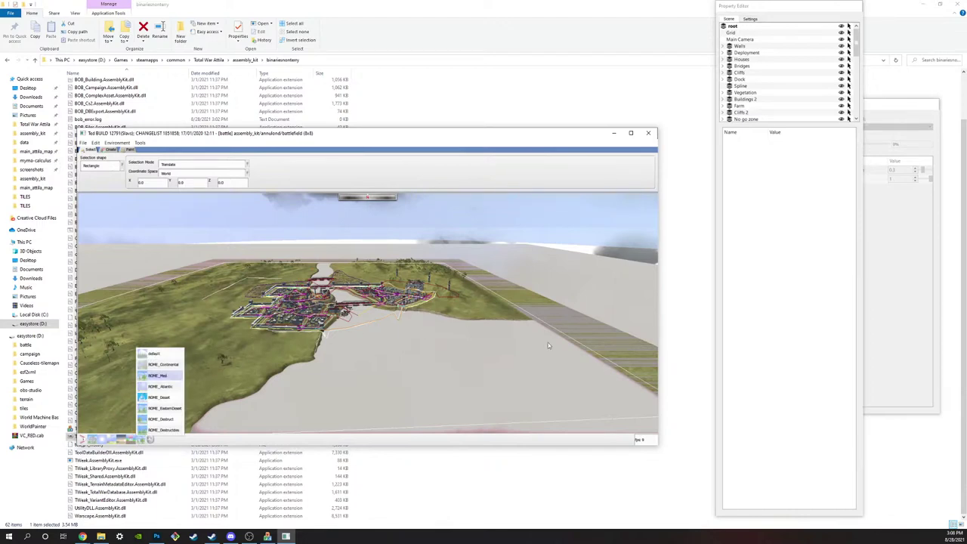
left_click(478, 325)
Step: Fly around the annulond tile to examine the walled city, bridges, hilltop fortress and the terrain out to the tile's edge
key("w")
key("d")
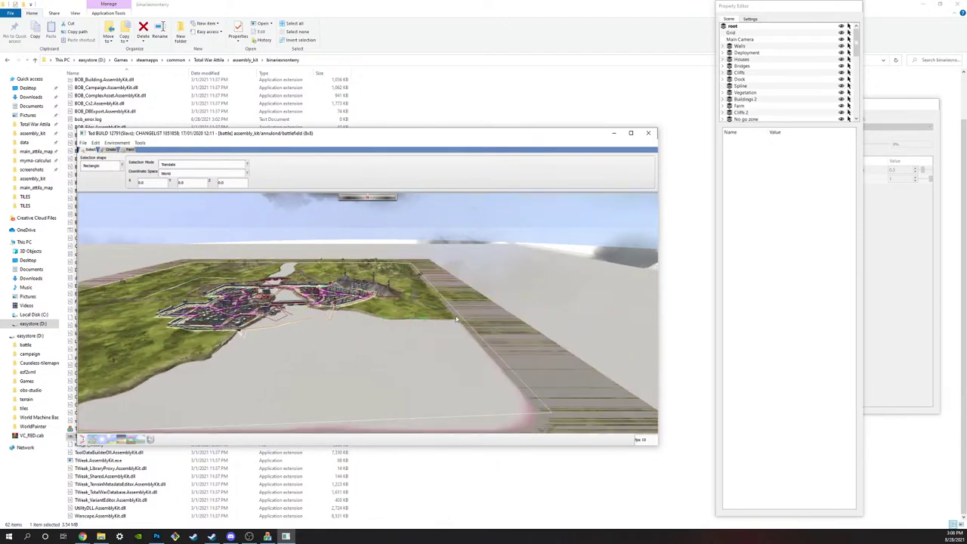
middle_click_drag(484, 369, 437, 338)
key("w")
key("a")
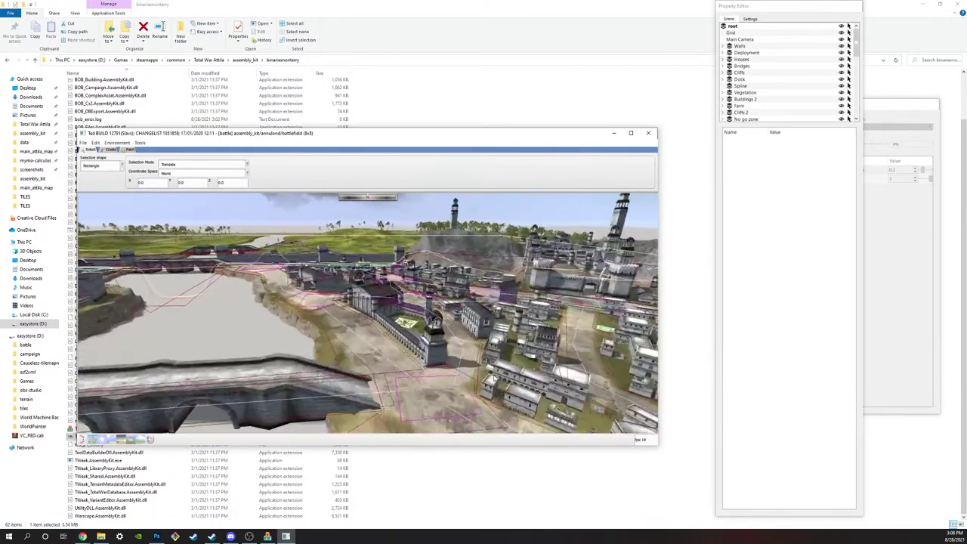
key("w")
middle_click_drag(250, 281, 461, 356)
key("s")
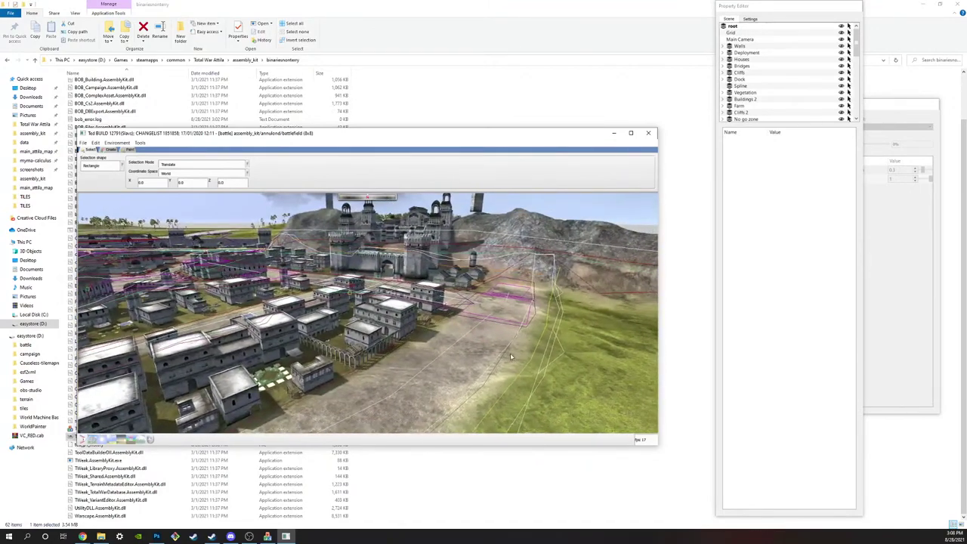
key("s")
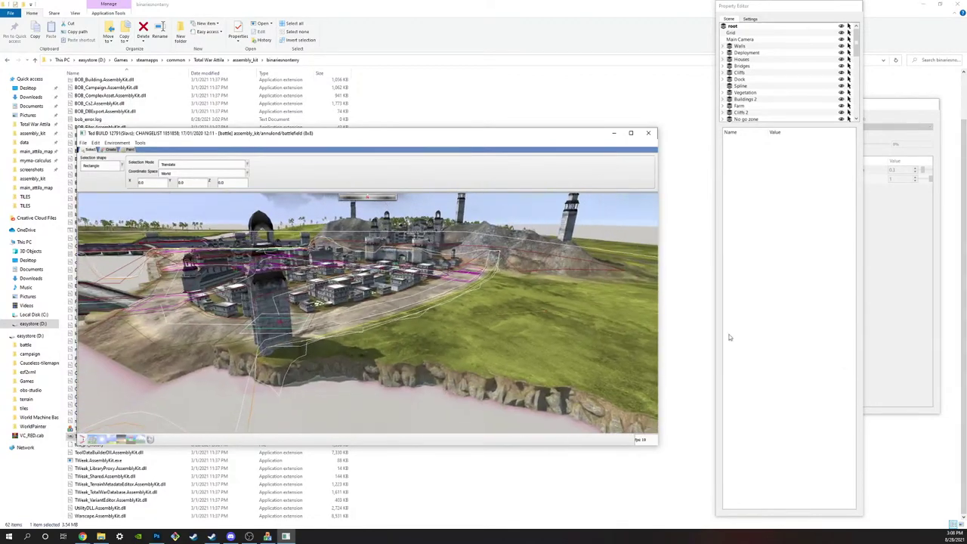
key("s")
middle_click_drag(533, 322, 441, 312)
key("w")
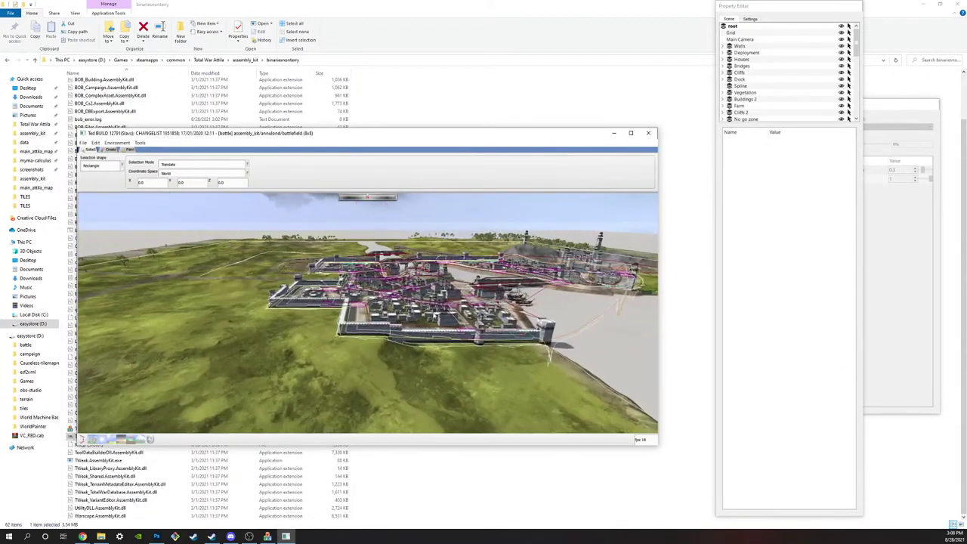
key("d")
key("w")
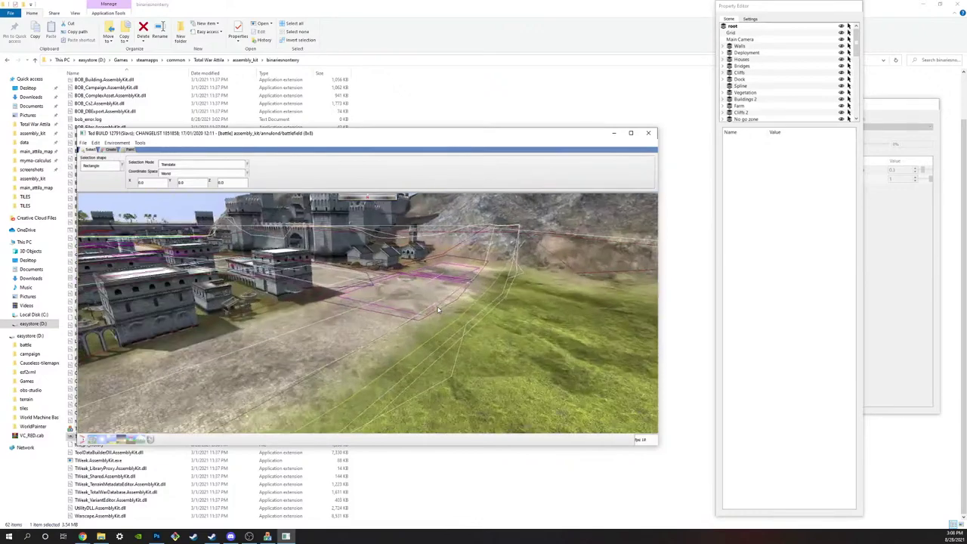
key("s")
key("w")
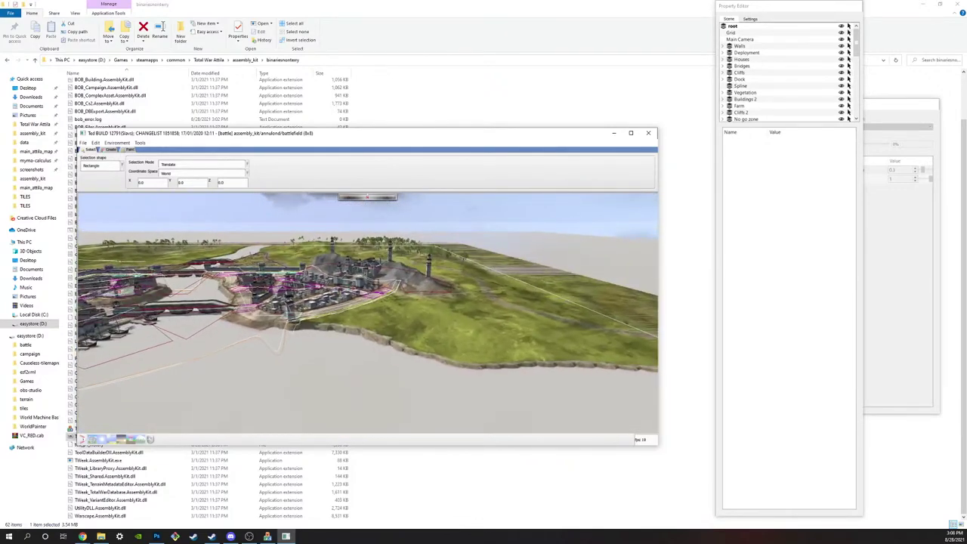
key("alt+Tab")
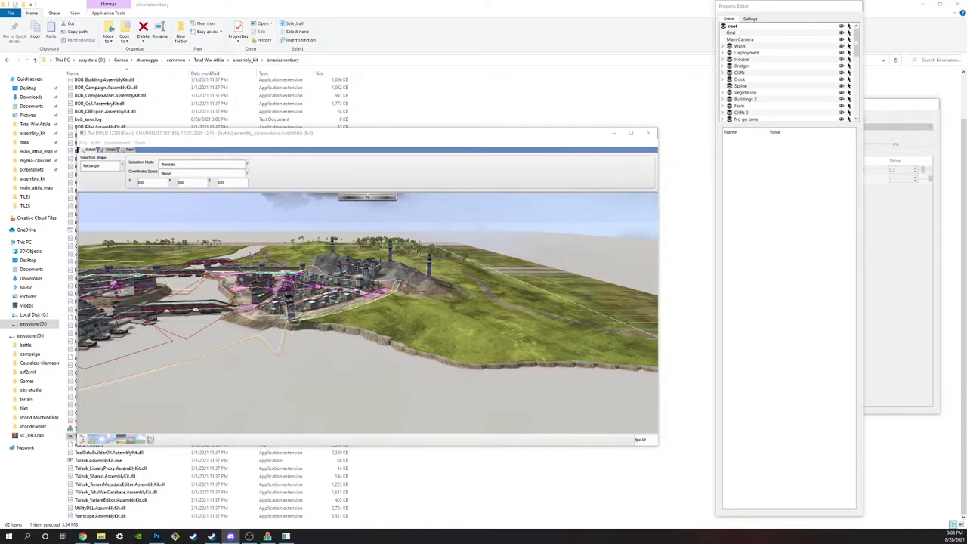
middle_click_drag(356, 343, 519, 434)
key("d")
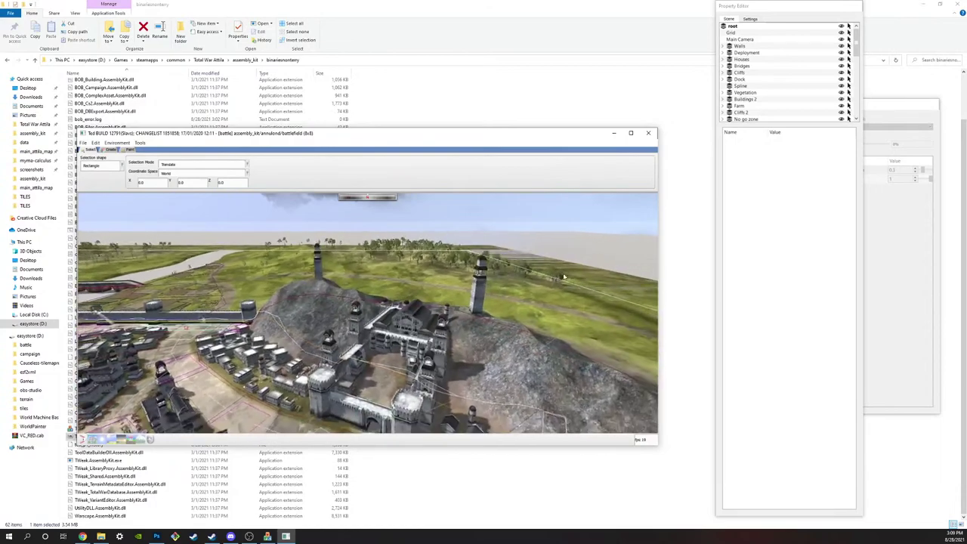
key("w")
key("s")
key("d")
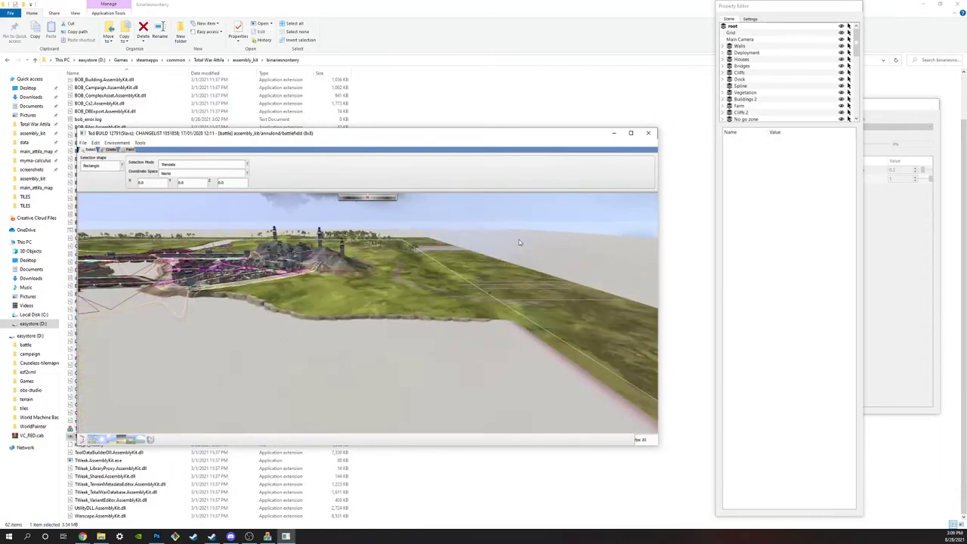
Step: Examine the annulond tile's farmland, river bridge and coastline from above, and its rock-edged embankments at ground level
key("a")
key("w")
key("d")
key("d")
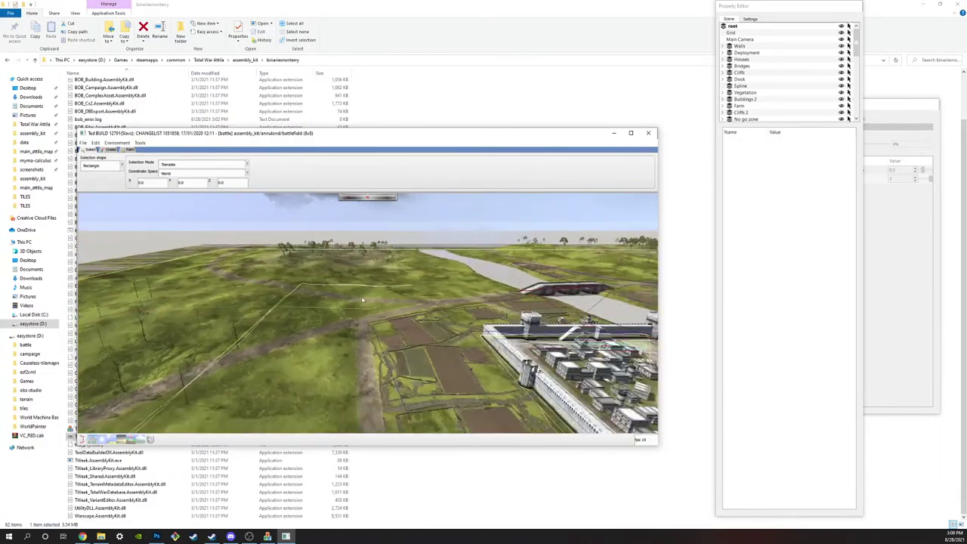
key("s")
key("d")
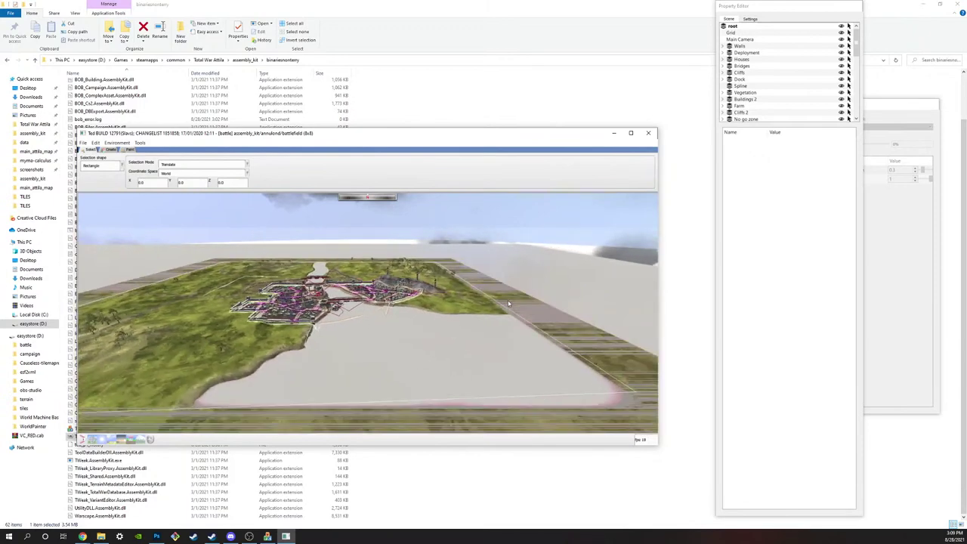
key("w")
key("d")
middle_click_drag(541, 334, 436, 295)
left_click(303, 308)
key("w")
key("s")
left_click(517, 282)
key("s")
key("w")
key("w")
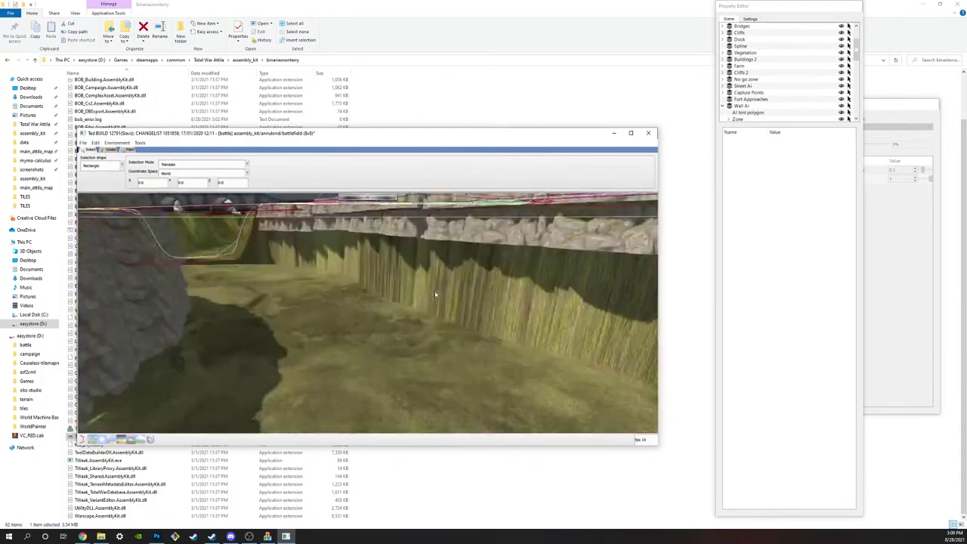
key("s")
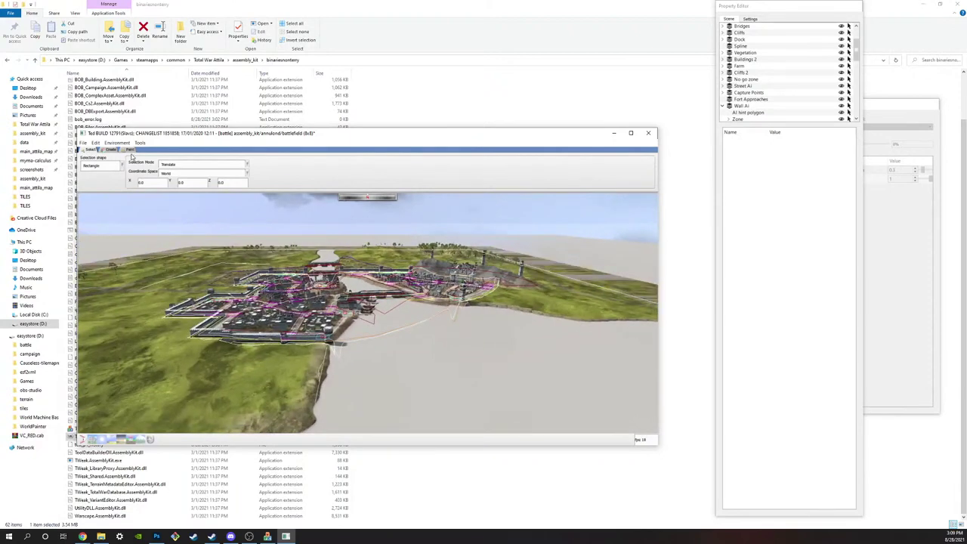
Step: Set the object type for creation to Buildings and open the building selector
left_click(111, 150)
left_click(128, 170)
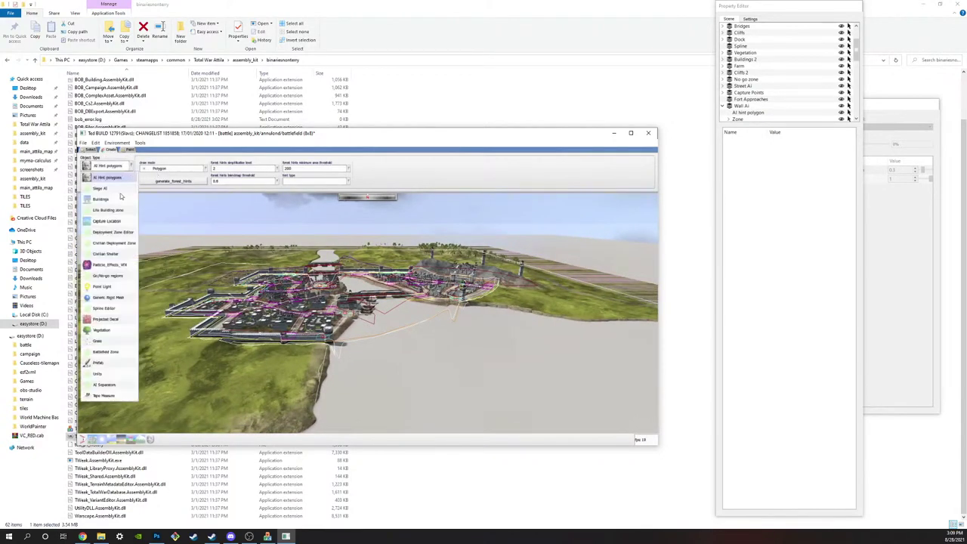
left_click(112, 201)
left_click(298, 182)
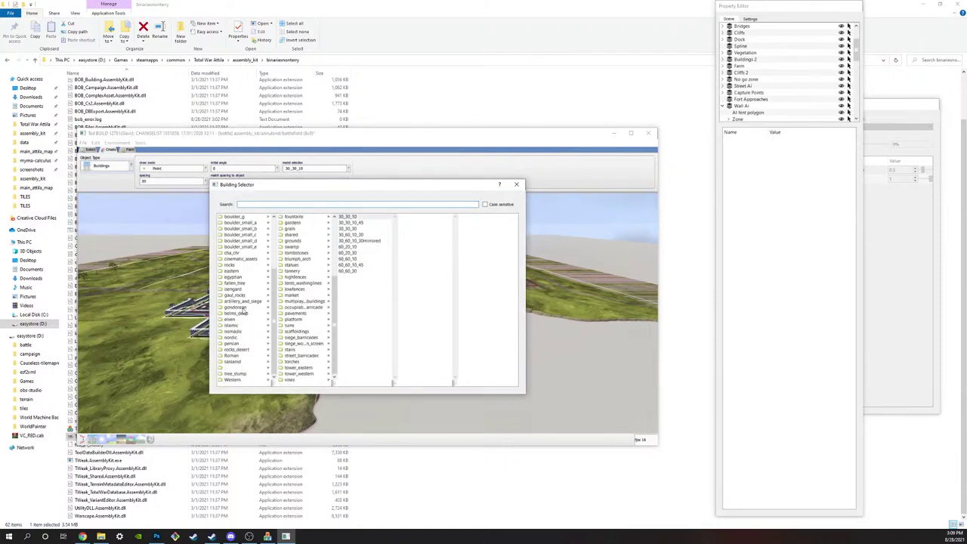
Step: Browse the gondorean gondor_forts models, including gondor_fort_bastion, gondor_fort_bastion_with_doors_a and the gateway folder
scroll(250, 355, "up", 4)
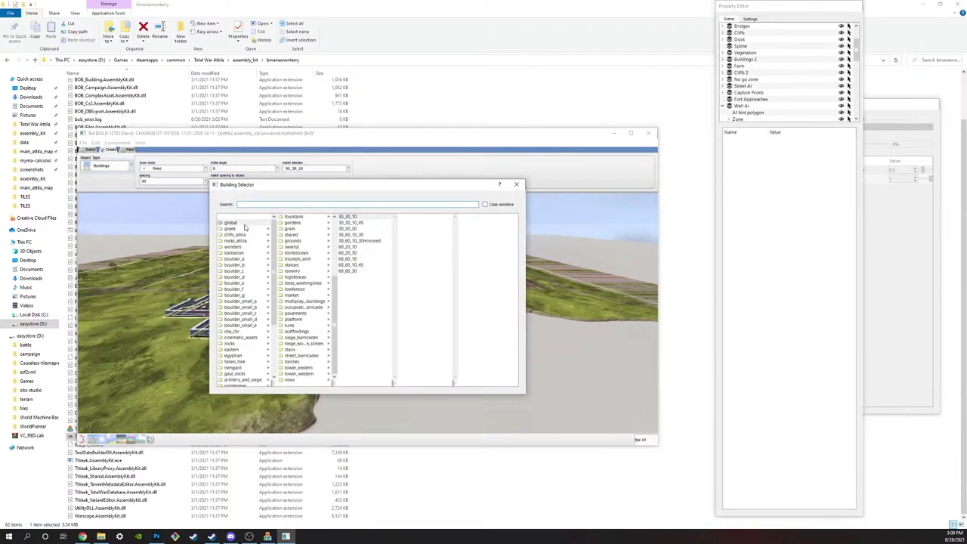
left_click_drag(245, 226, 253, 313)
scroll(252, 311, "down", 1)
scroll(253, 309, "down", 1)
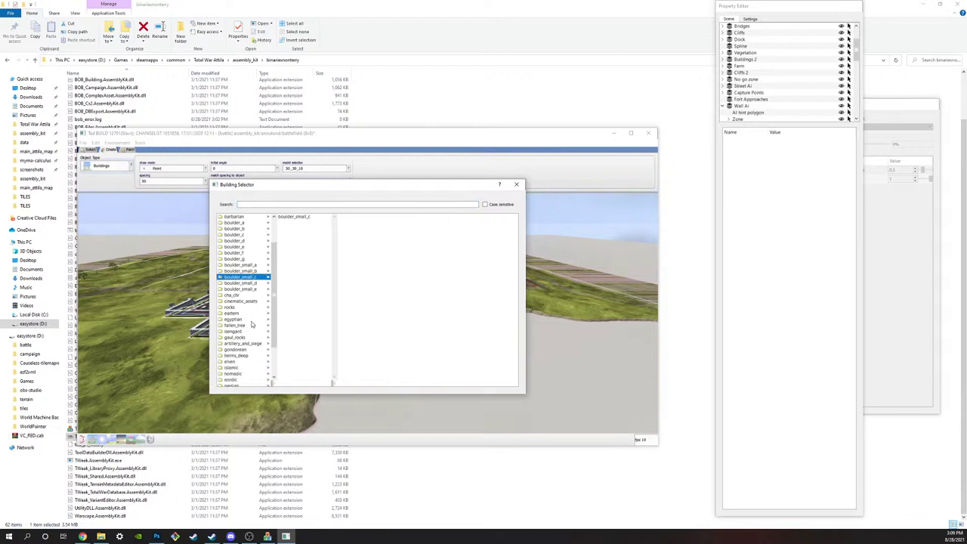
left_click(246, 350)
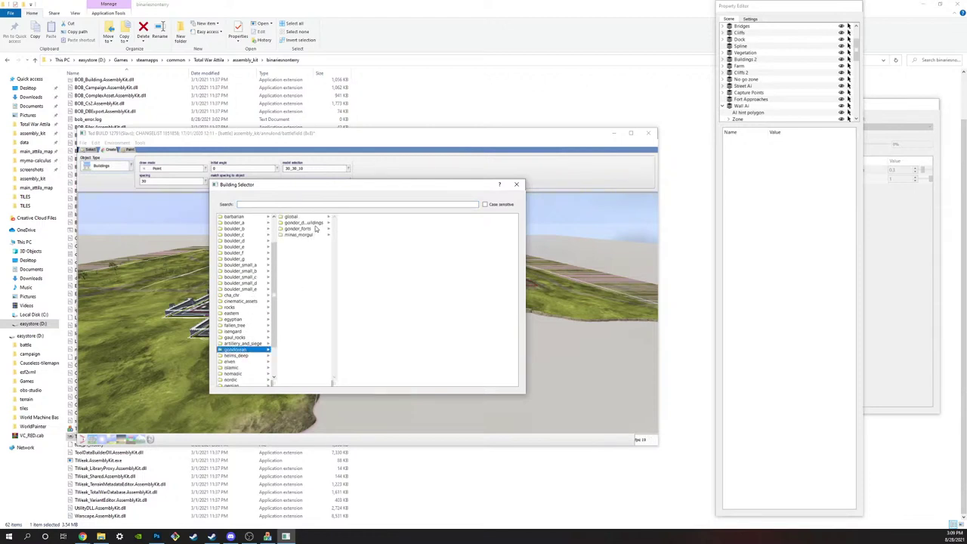
left_click(318, 229)
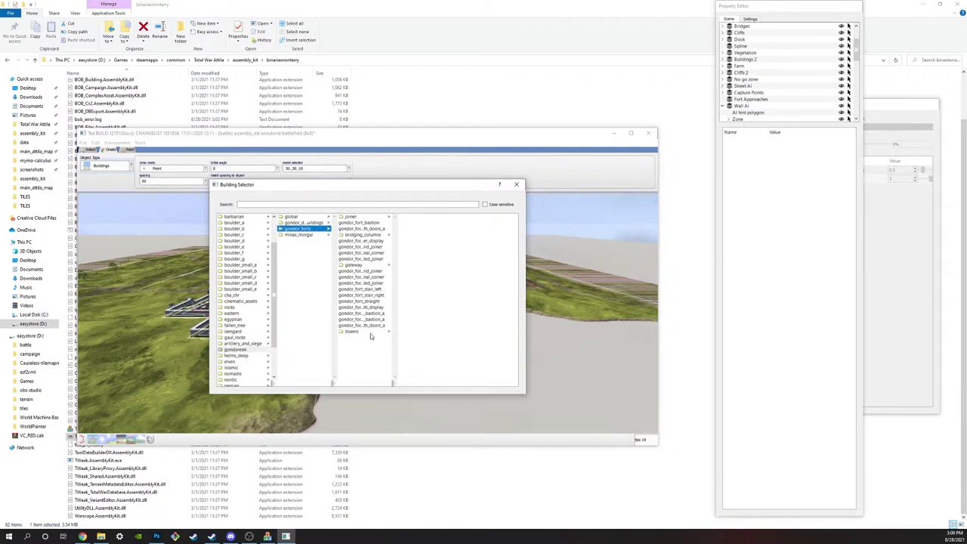
left_click(364, 223)
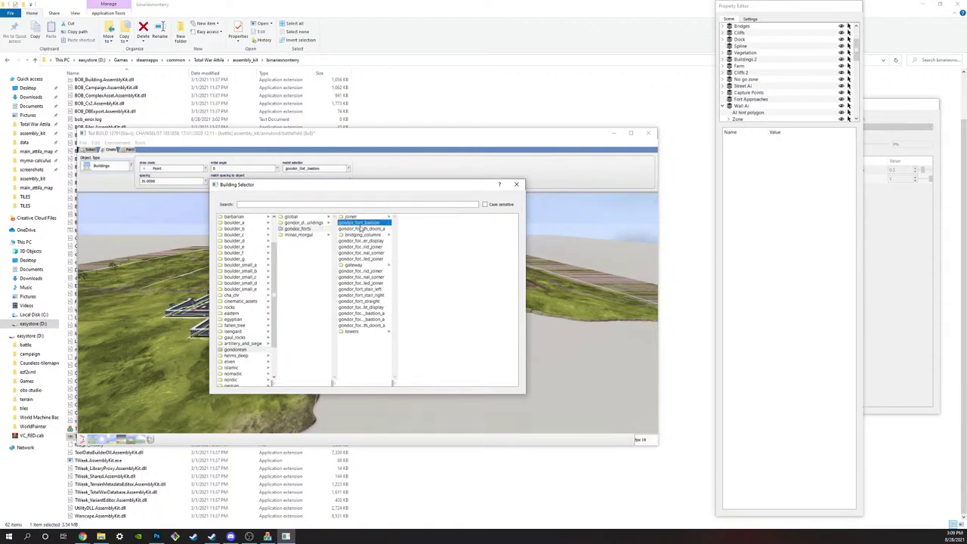
left_click(363, 229)
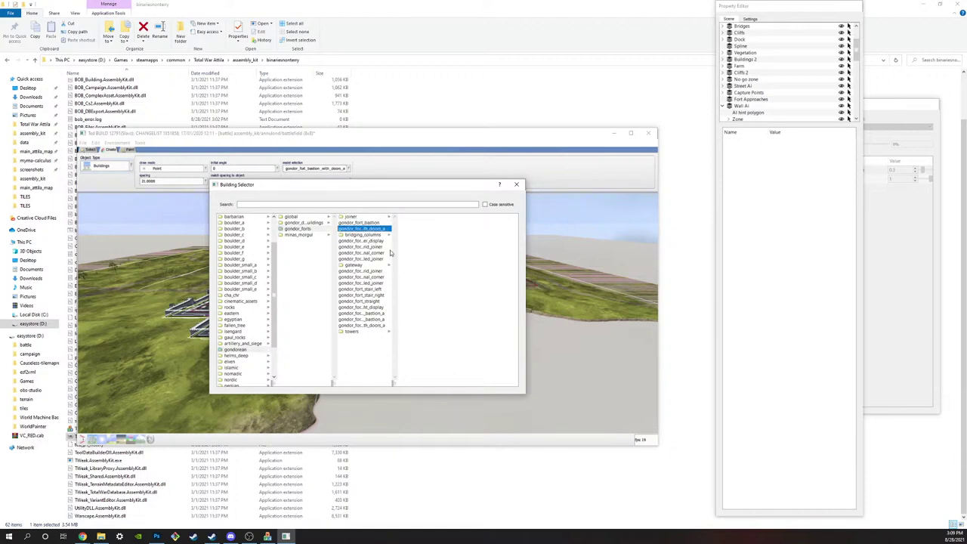
left_click(364, 266)
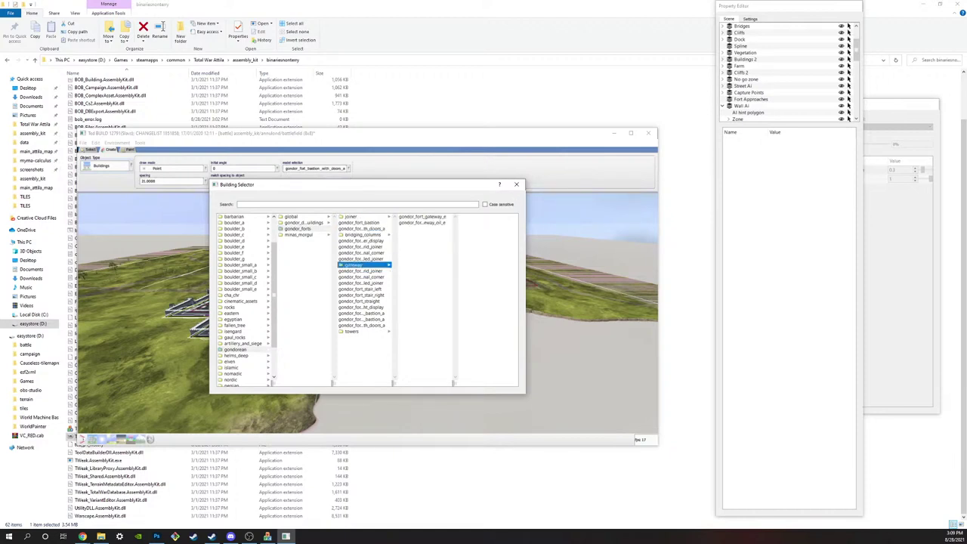
Step: Go to the Total War Attila data folder in File Explorer and open battle_tilemapRiseOfMordor.pack
scroll(158, 239, "up", 3)
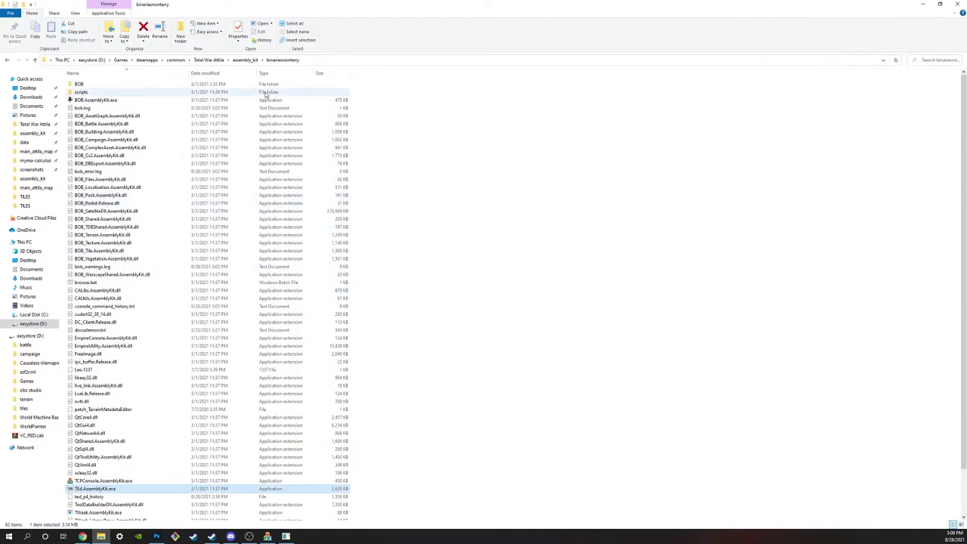
left_click(244, 60)
left_click(25, 142)
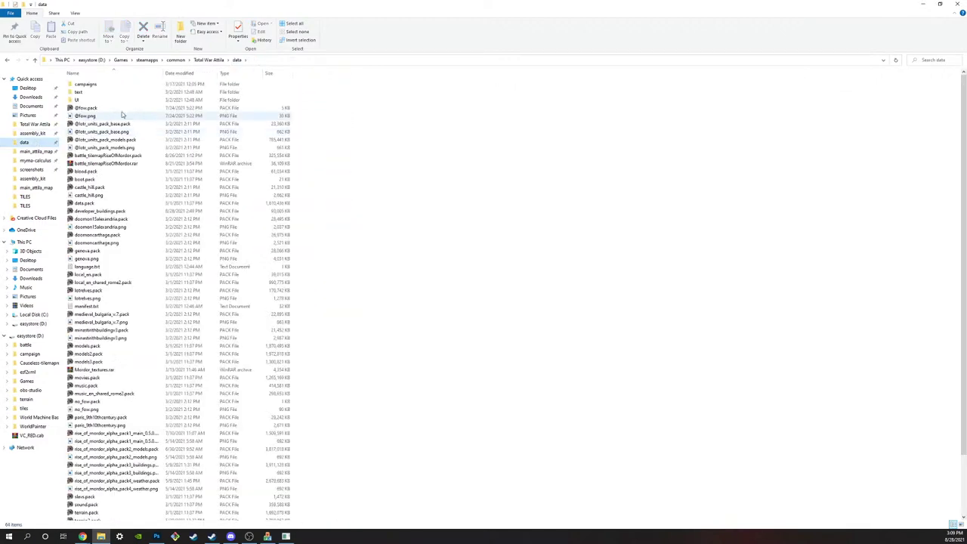
left_click(218, 60)
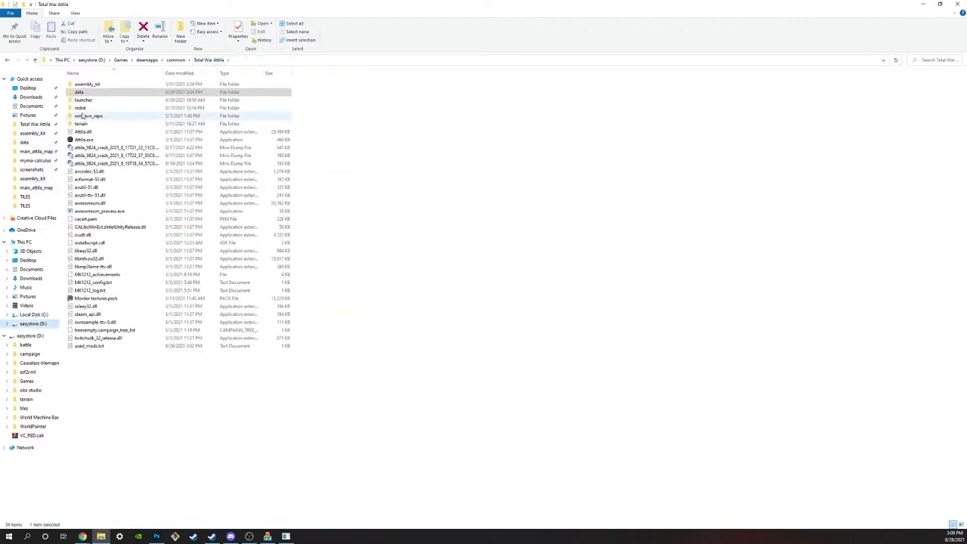
double_click(89, 84)
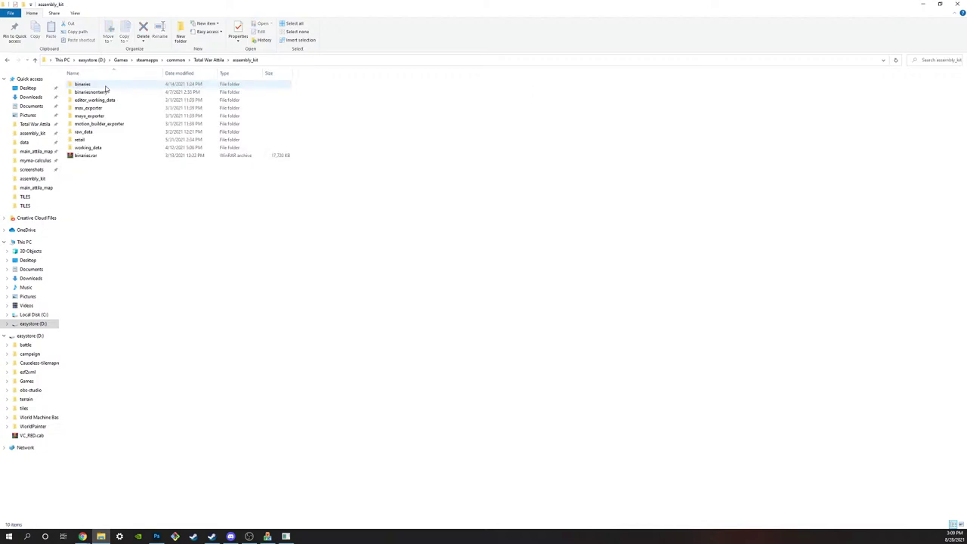
left_click(26, 142)
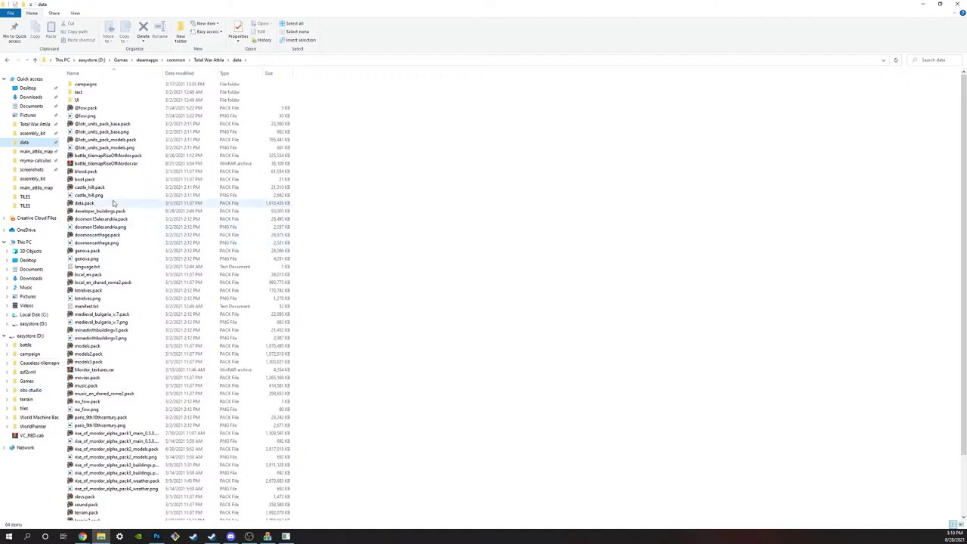
left_click(139, 156)
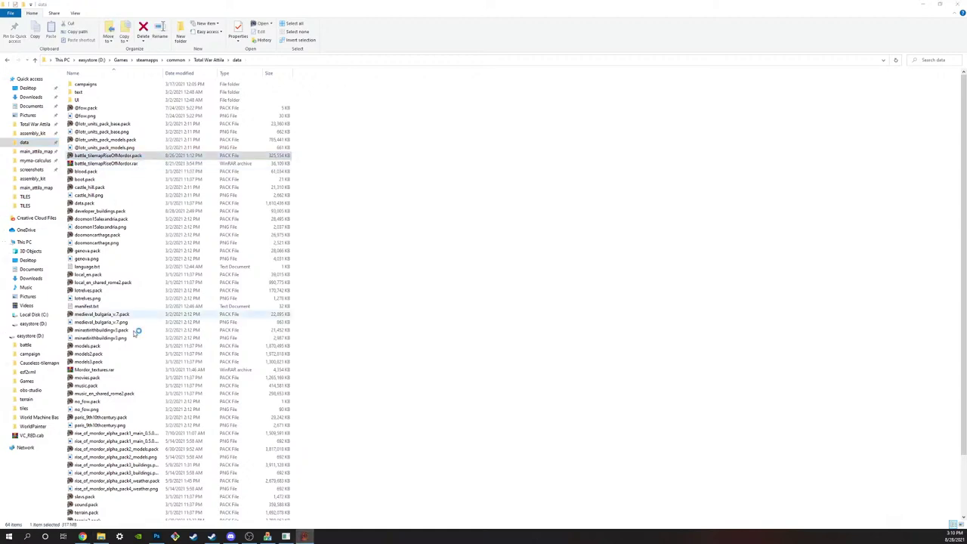
scroll(139, 349, "down", 3)
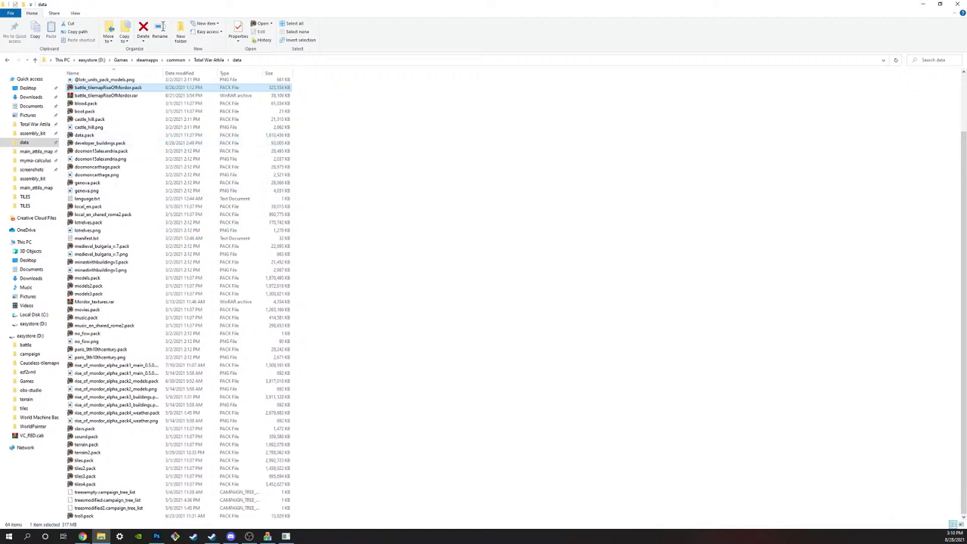
Step: Switch back to TEd, close the building selector and quit without saving the map
left_click(285, 535)
left_click(518, 185)
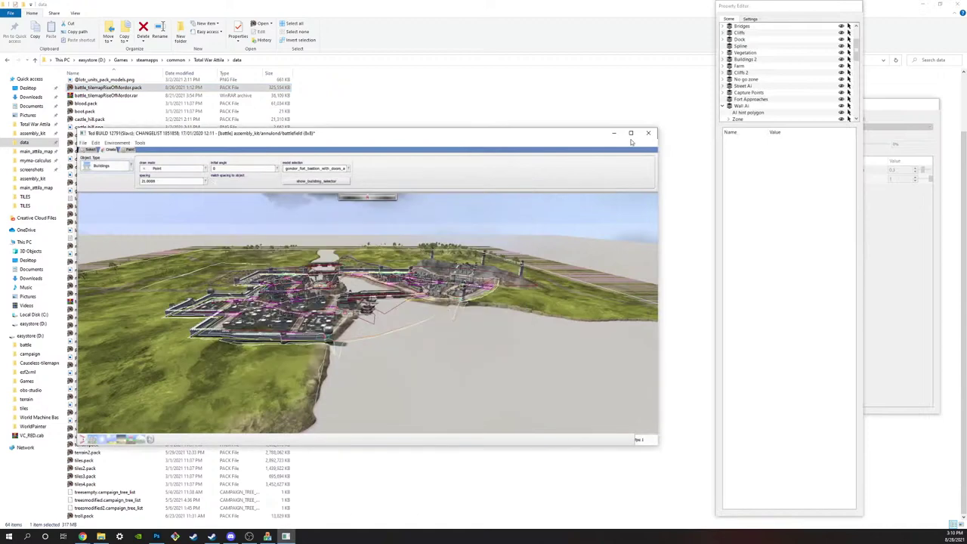
left_click(649, 134)
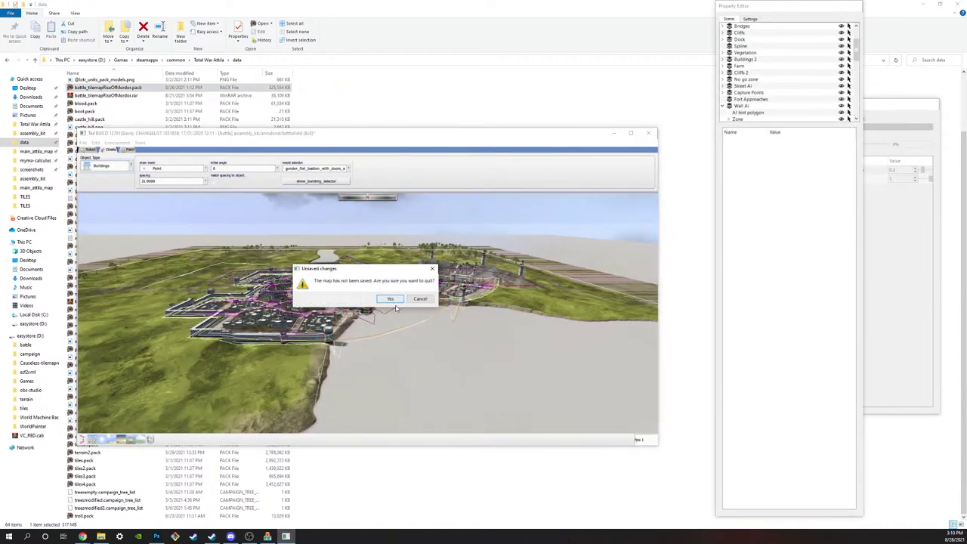
left_click(398, 300)
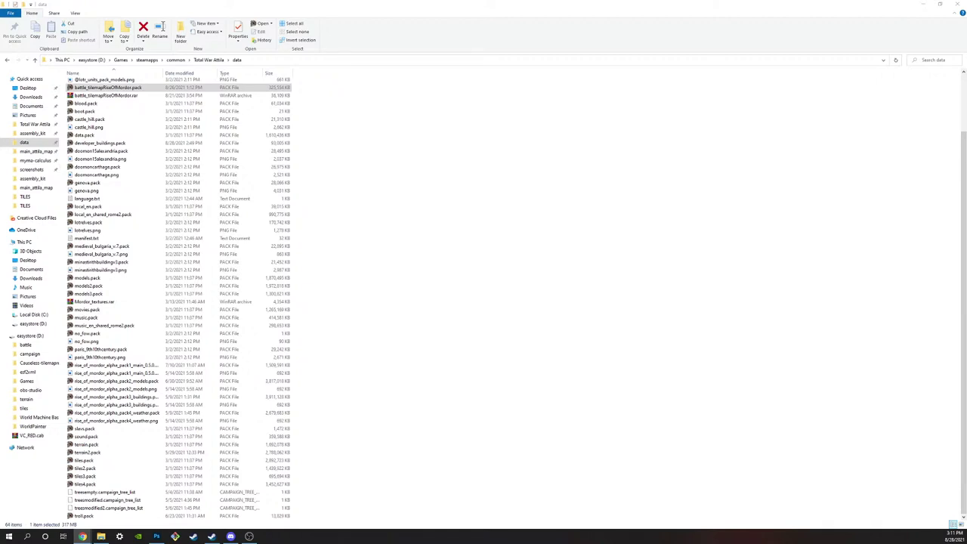
Step: Return to the data folder in File Explorer and open developer_buildings.pack
key("alt+Tab")
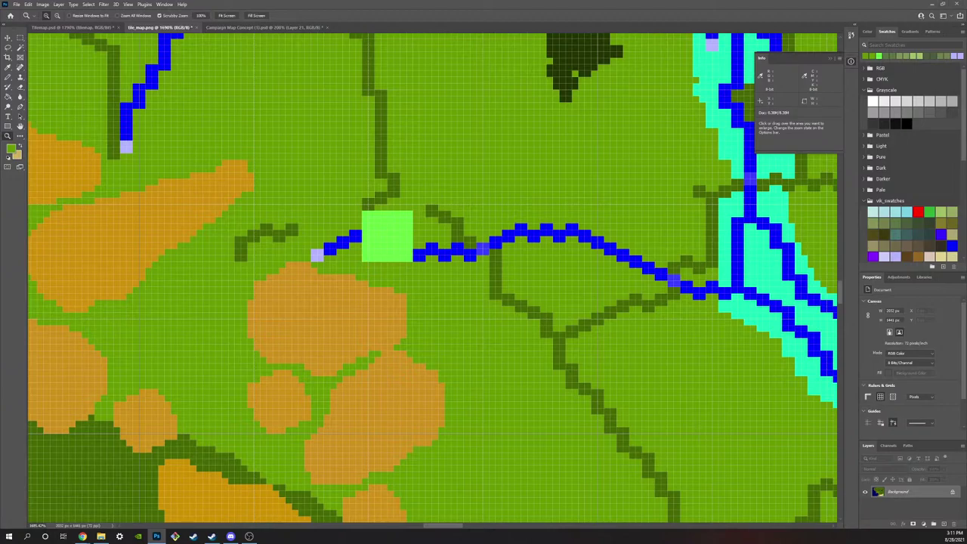
key("alt+Tab")
scroll(106, 262, "up", 2)
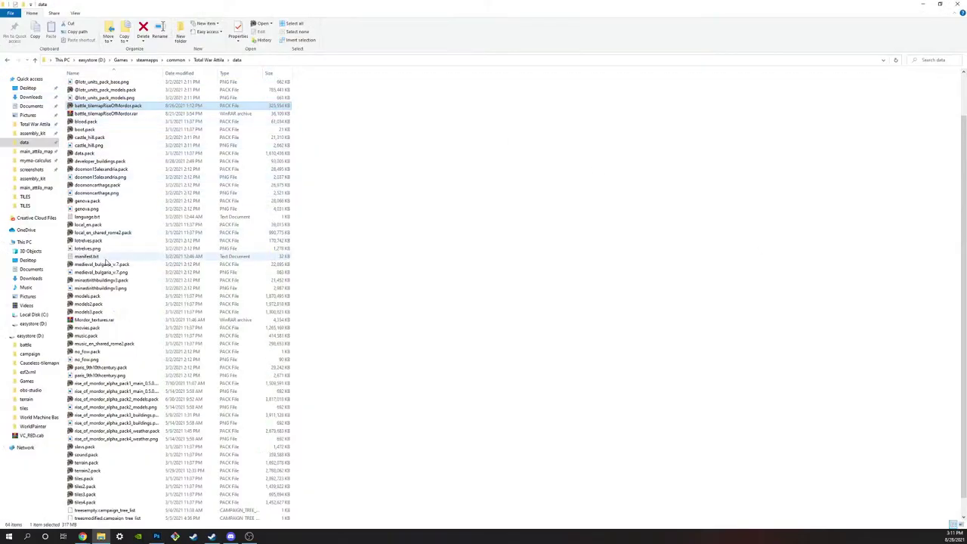
scroll(106, 263, "up", 2)
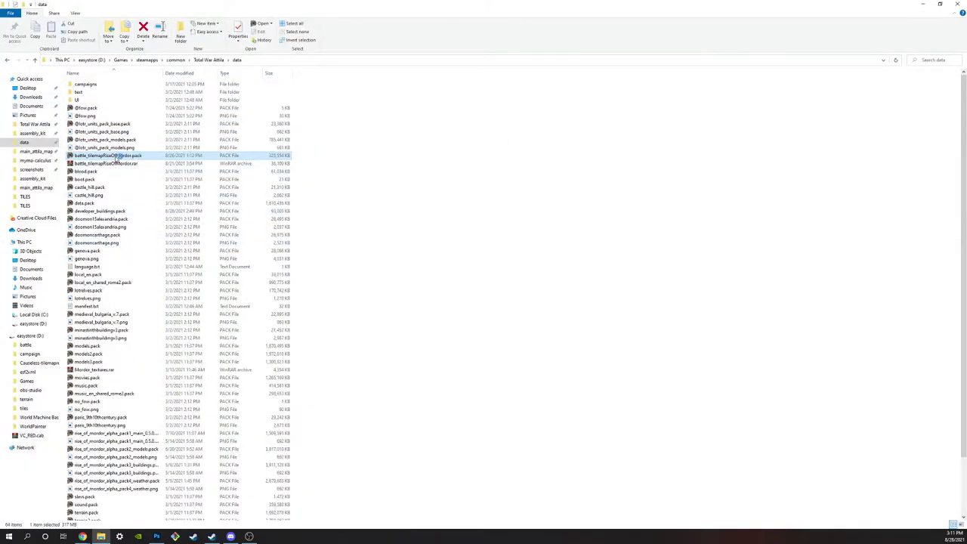
left_click(106, 211)
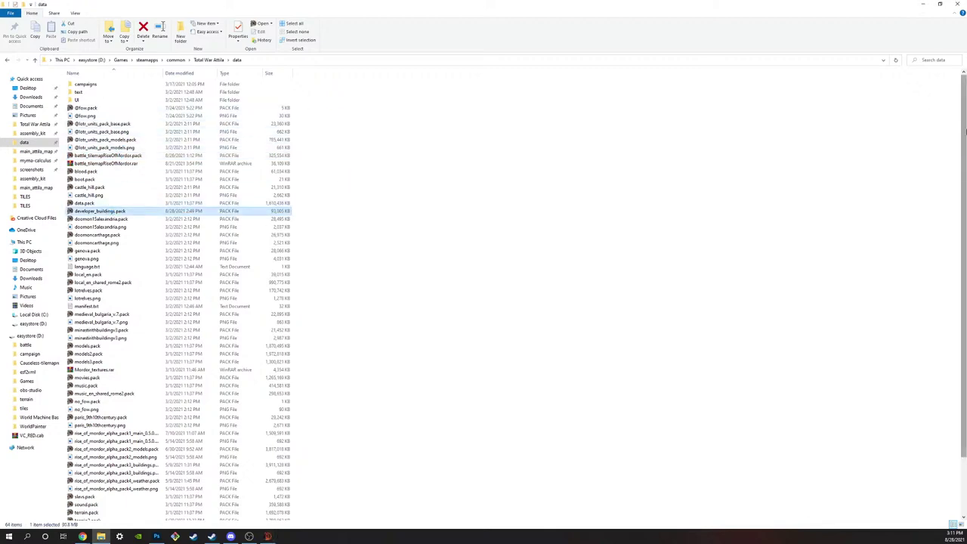
left_click(267, 536)
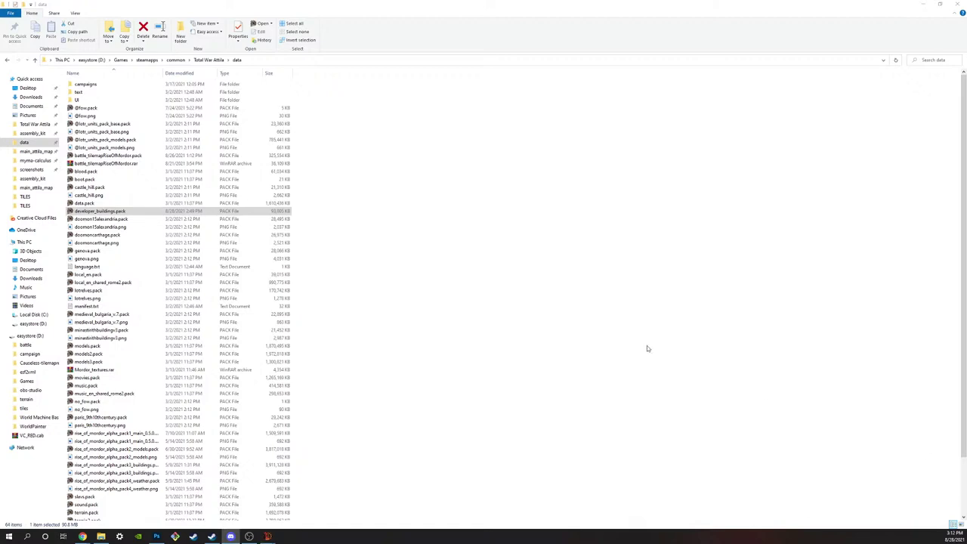
left_click(112, 213)
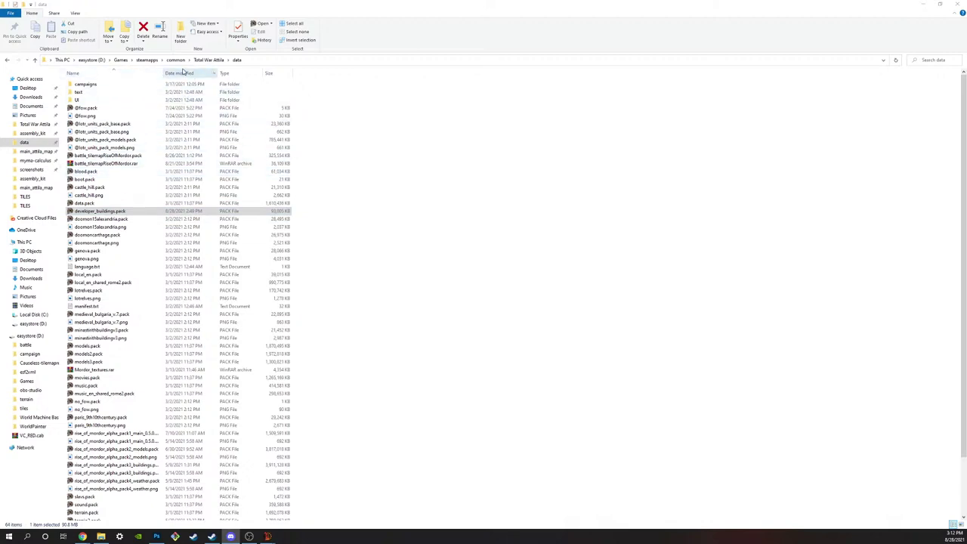
Step: Launch TEd.AssemblyKit.exe again from the assembly_kit\binariesnonterry folder
left_click(209, 60)
double_click(148, 85)
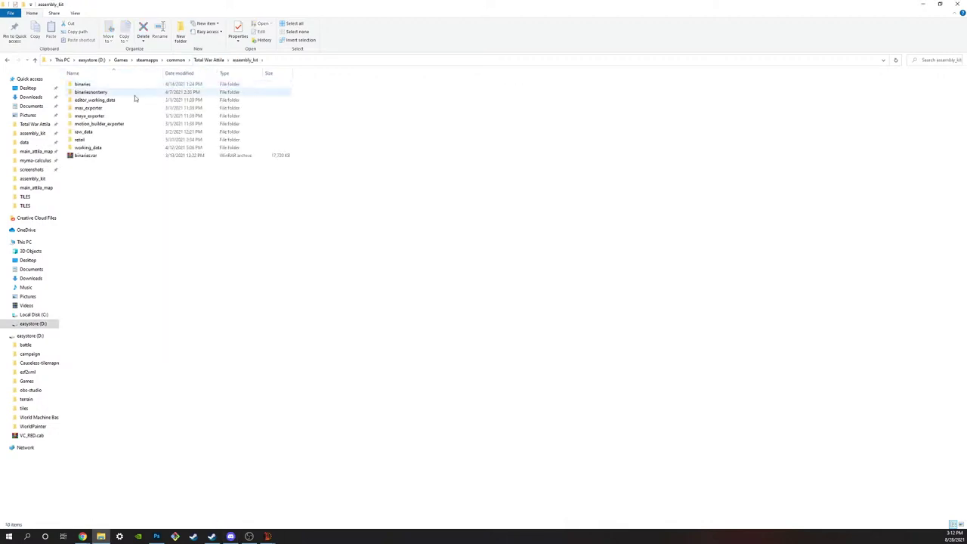
double_click(135, 94)
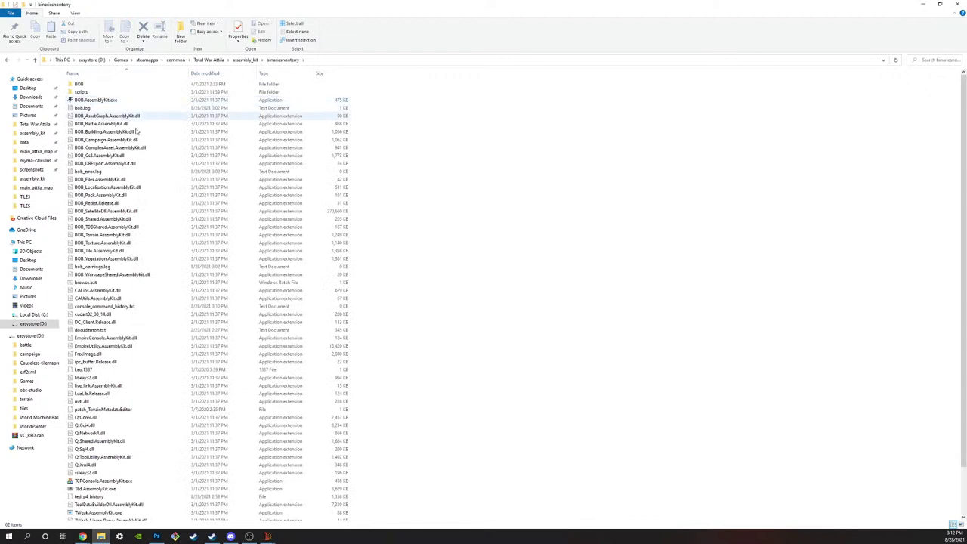
scroll(144, 340, "down", 2)
left_click(121, 437)
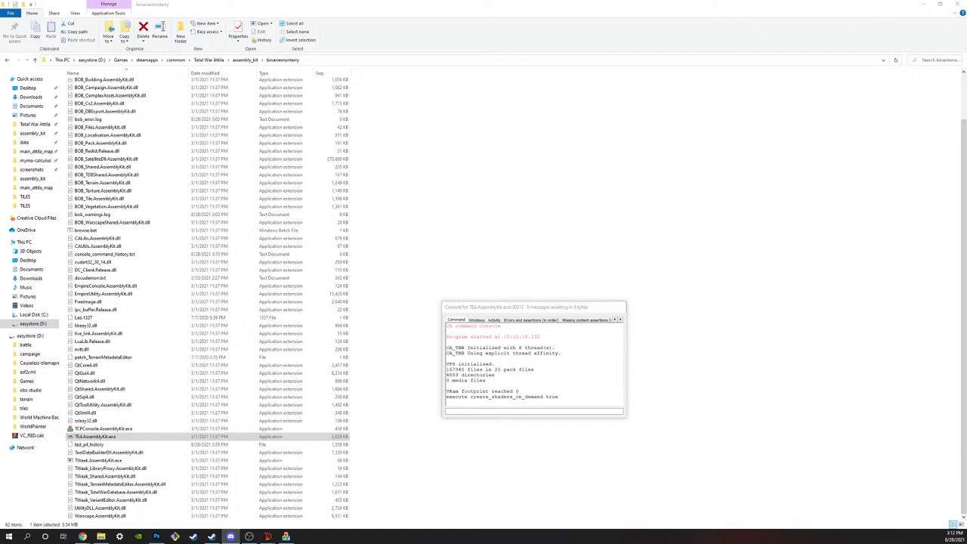
Step: Switch to TEd and open Tile Database Management
key("alt+Tab")
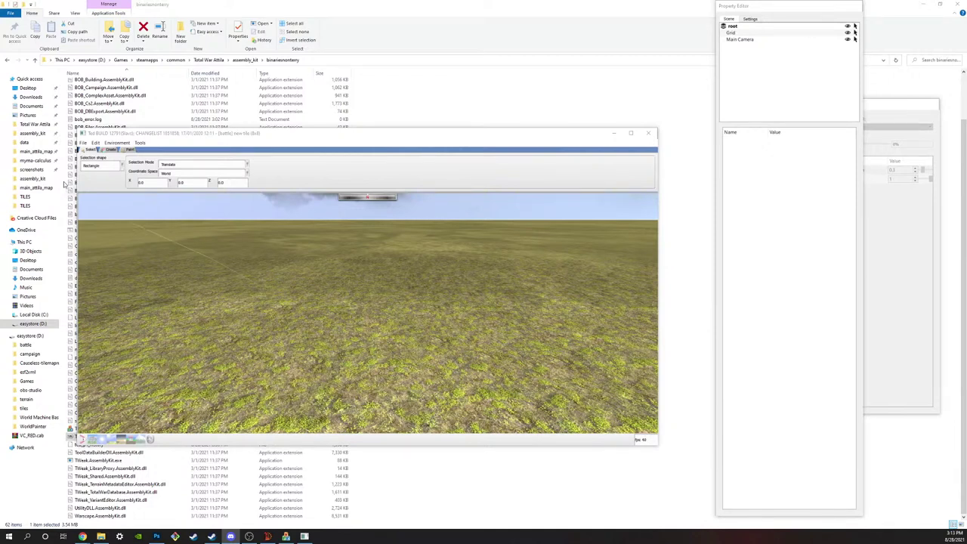
left_click(83, 143)
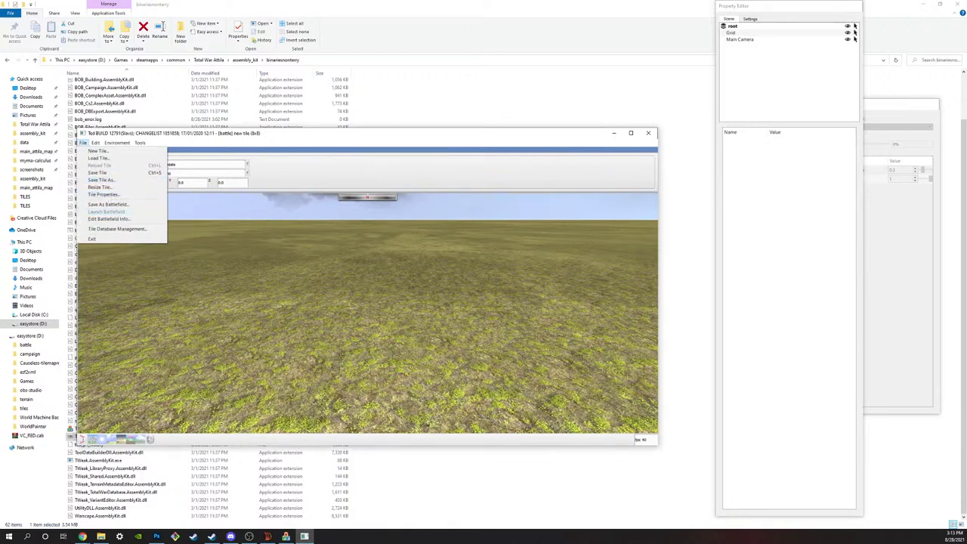
left_click(111, 230)
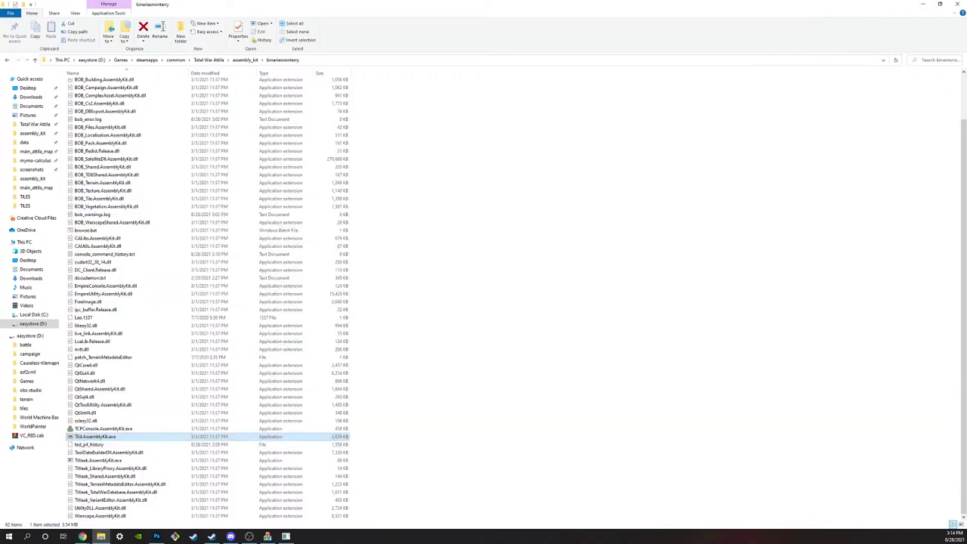
Step: Look through the drive's terrain folder and the rom_svn_repo\data\retail\data folder under Total War Attila
scroll(161, 368, "up", 3)
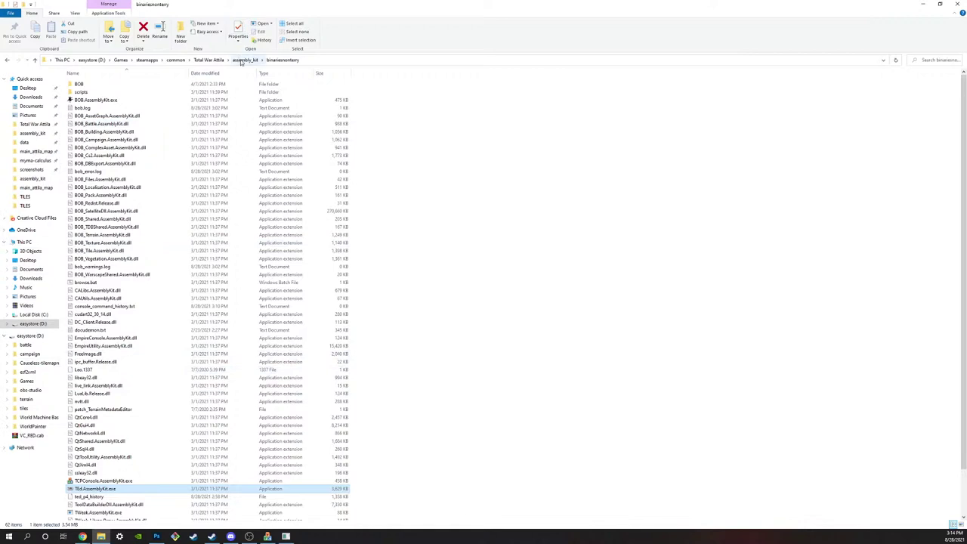
left_click(33, 400)
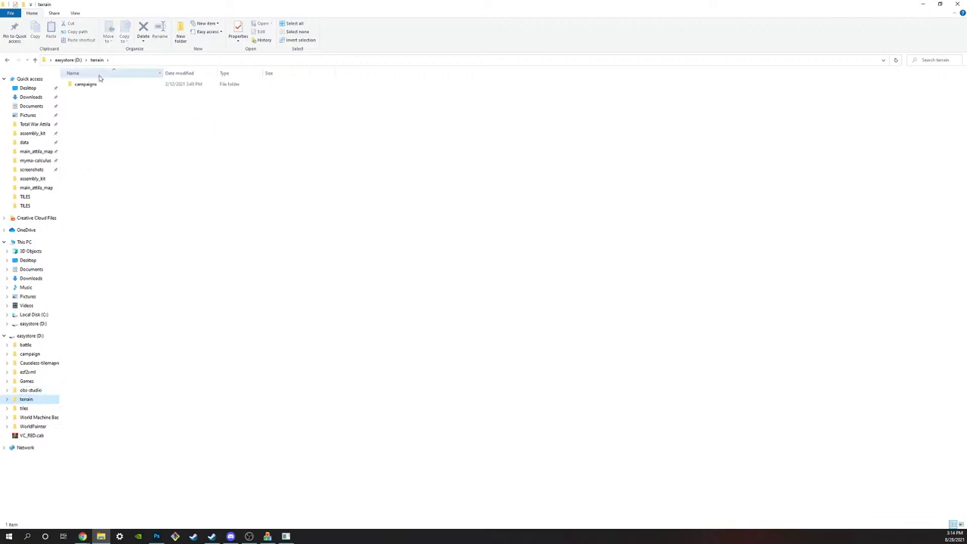
left_click(32, 134)
left_click(46, 126)
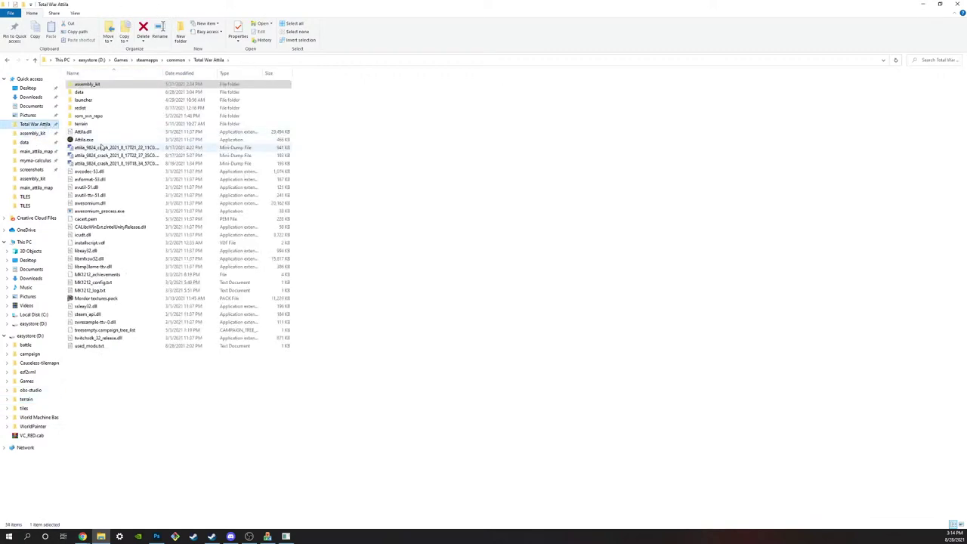
double_click(97, 125)
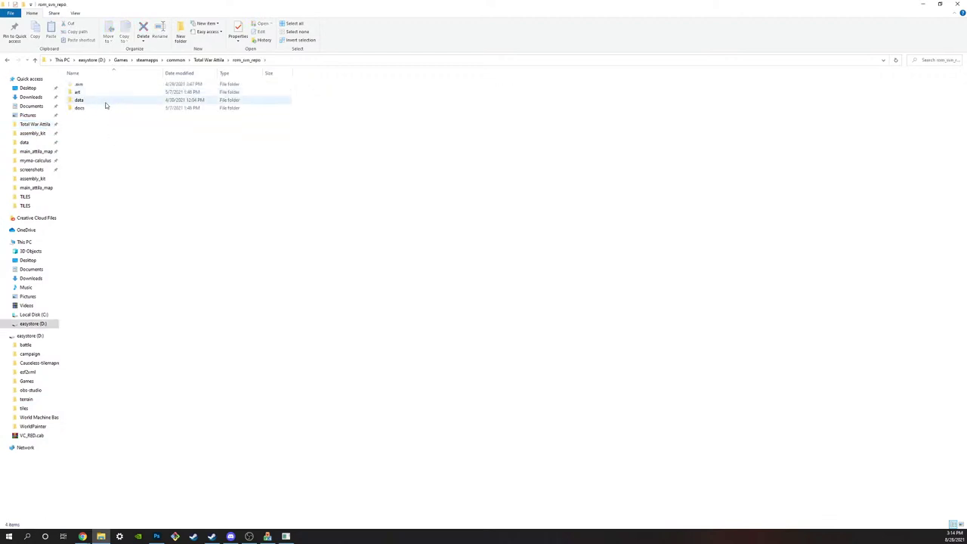
double_click(95, 101)
double_click(85, 109)
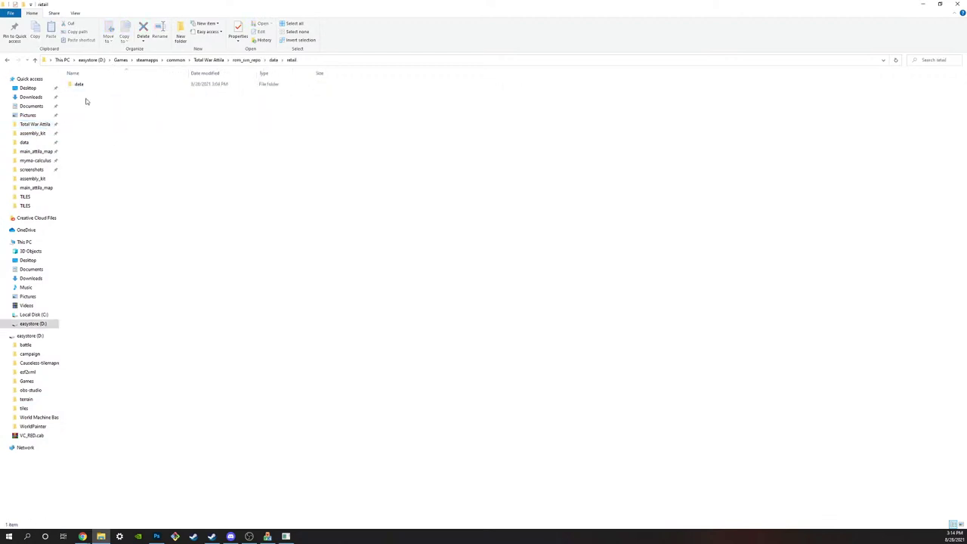
double_click(97, 84)
Step: Return to the Total War Attila data folder in File Explorer and close the TEd window
left_click_drag(119, 80, 33, 144)
left_click(33, 144)
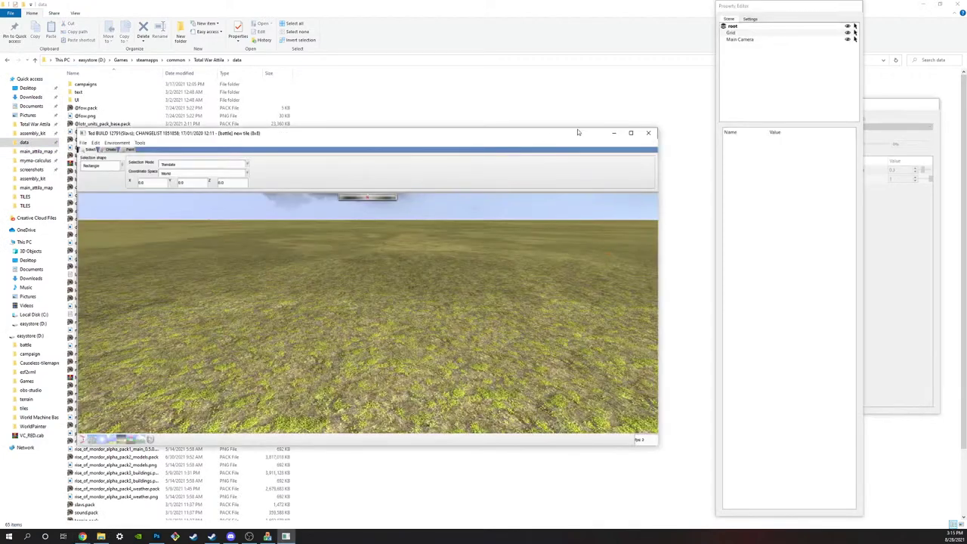
left_click(648, 133)
Step: Locate ingame_assets.pack among the pack files in the data folder and open it
scroll(149, 246, "down", 1)
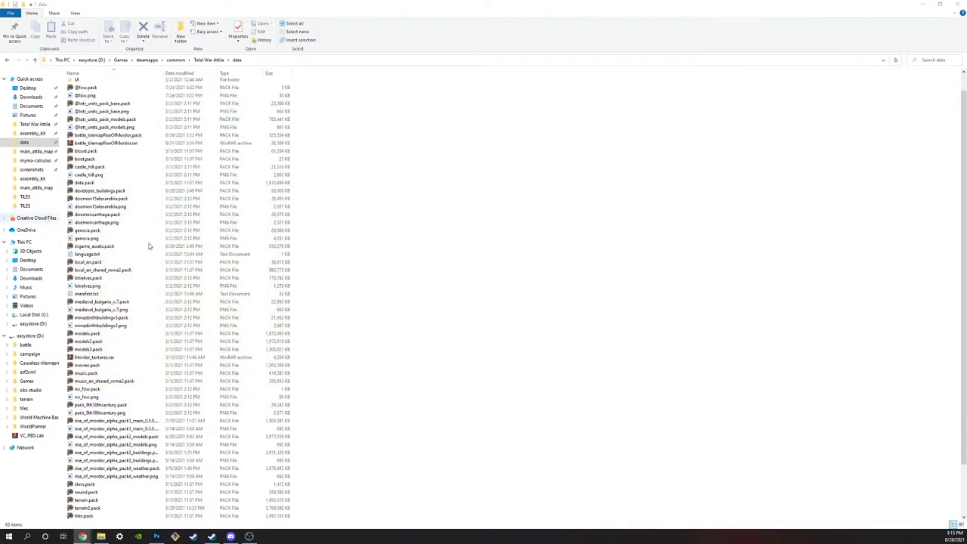
scroll(148, 246, "down", 2)
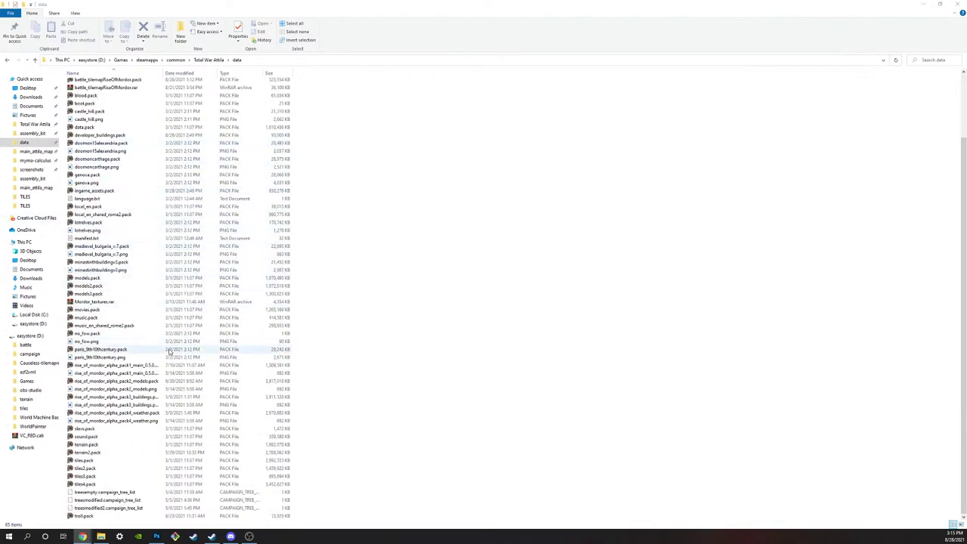
scroll(125, 438, "up", 3)
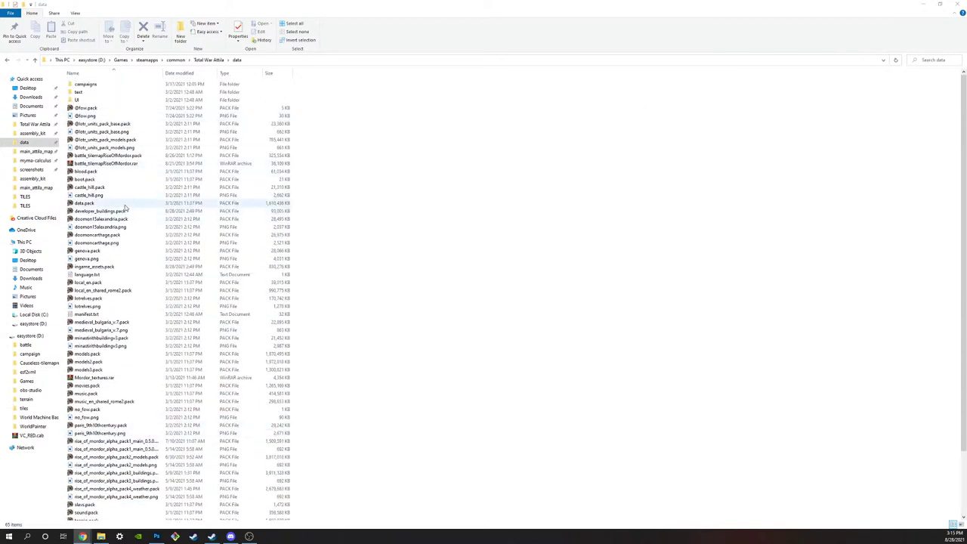
scroll(123, 386, "down", 1)
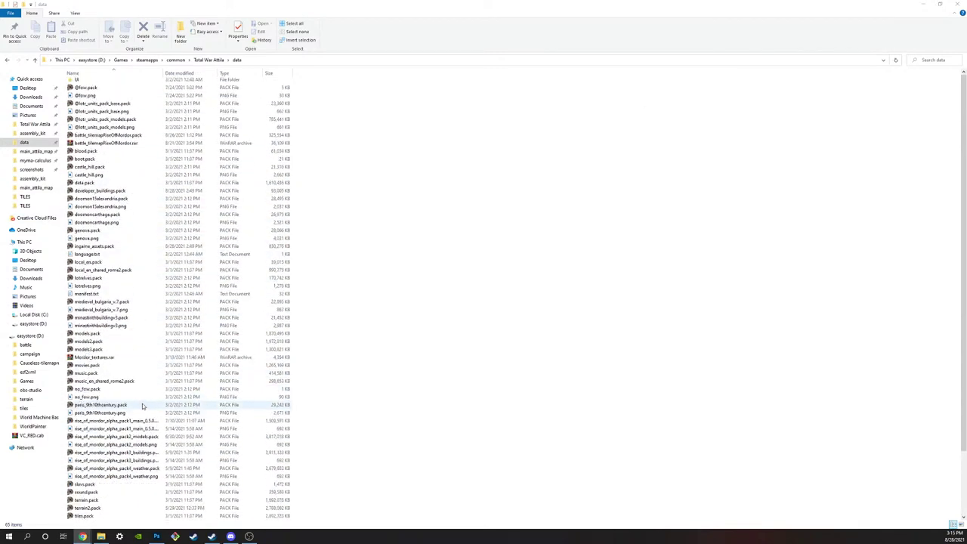
scroll(147, 465, "down", 3)
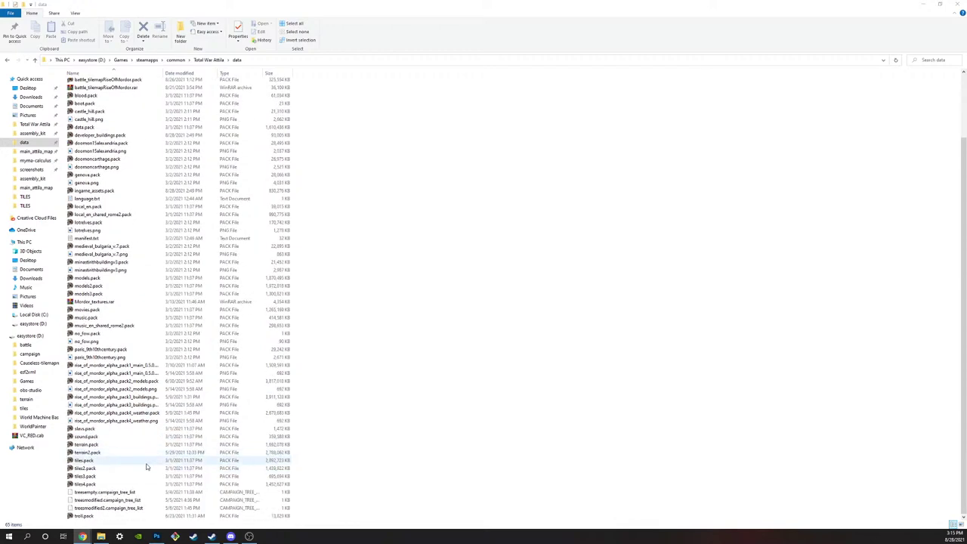
scroll(148, 453, "up", 4)
scroll(140, 106, "down", 1)
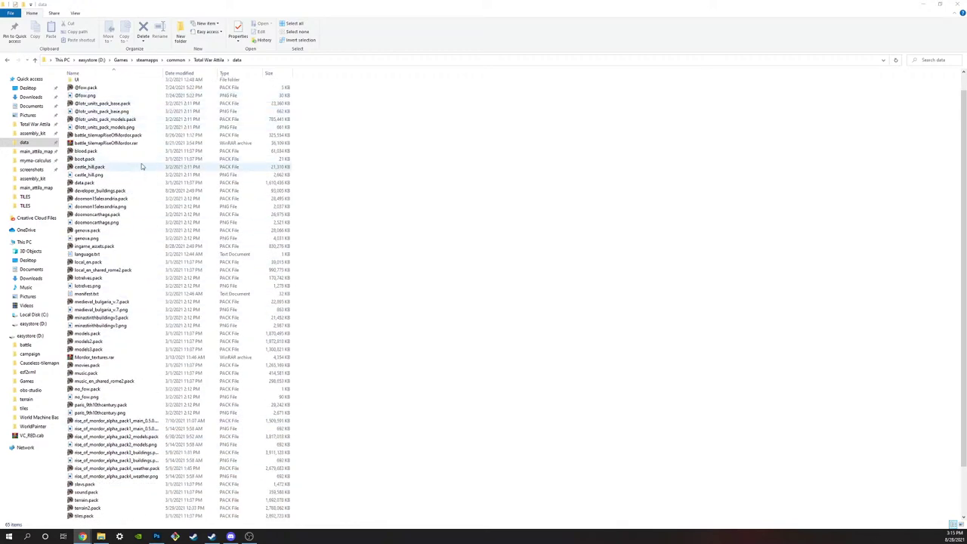
double_click(115, 247)
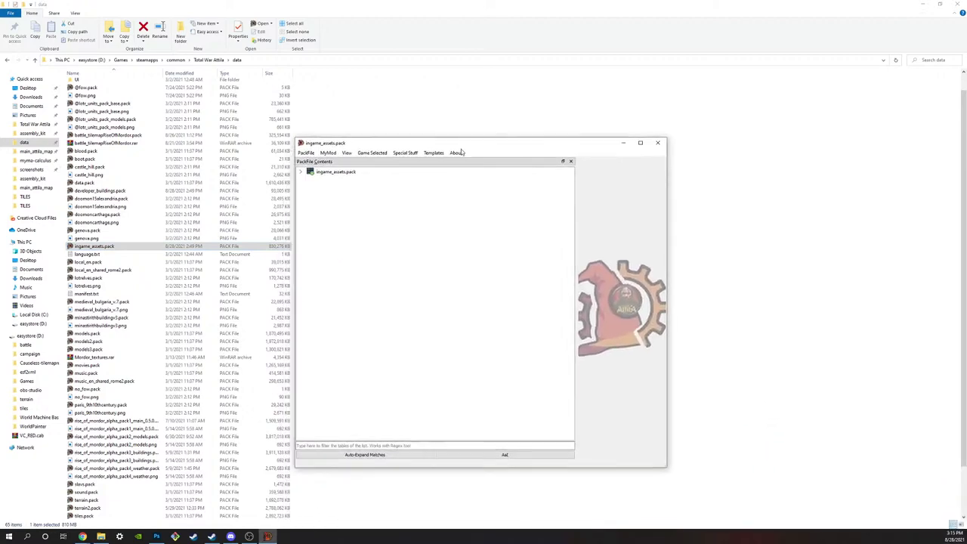
Step: Examine the db tables and the building folders under rigidmodels and RigidModels in ingame_assets.pack
left_click(300, 172)
left_click(310, 199)
left_click(319, 208)
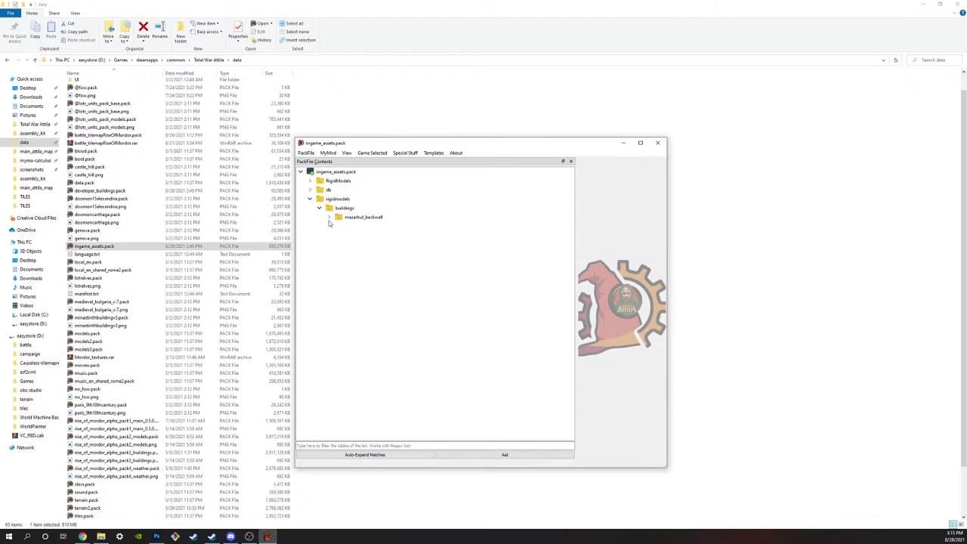
left_click(327, 216)
left_click(309, 191)
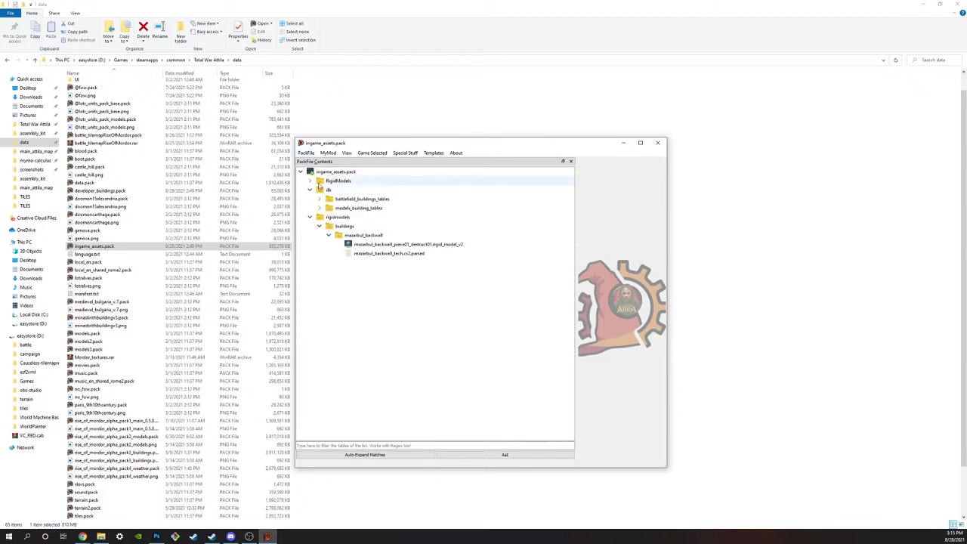
left_click(310, 181)
left_click(319, 199)
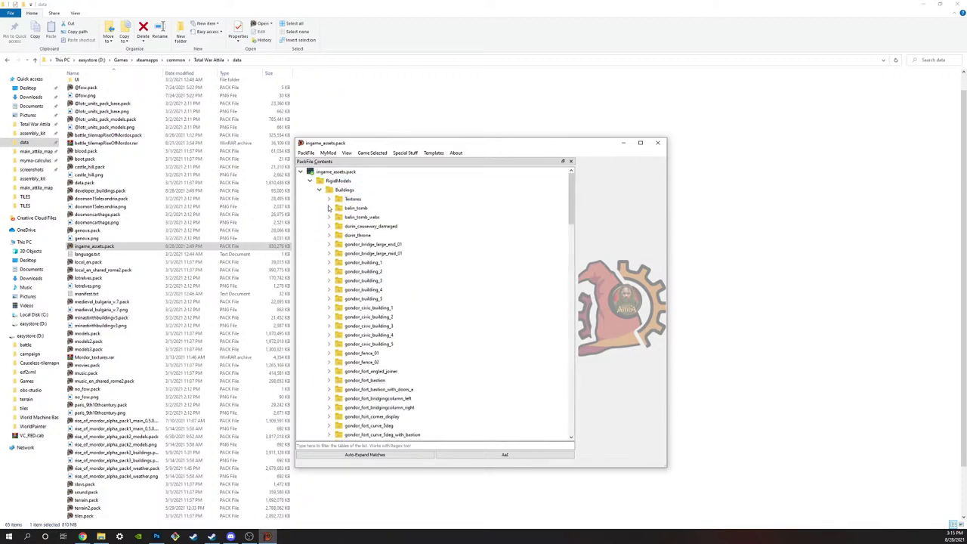
scroll(340, 215, "down", 10)
scroll(355, 219, "down", 5)
scroll(377, 230, "up", 20)
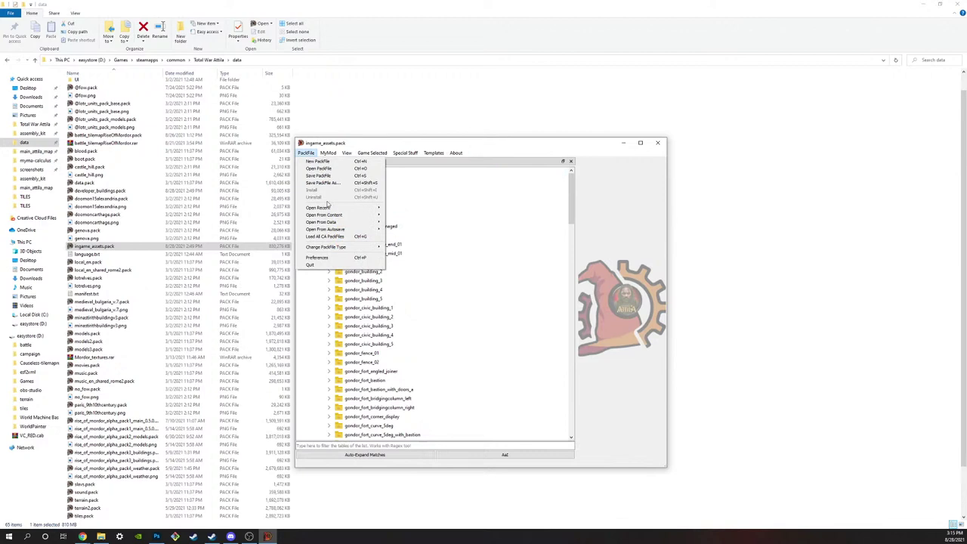
Step: Change the PackFile type of ingame_assets.pack
left_click(306, 152)
left_click(306, 152)
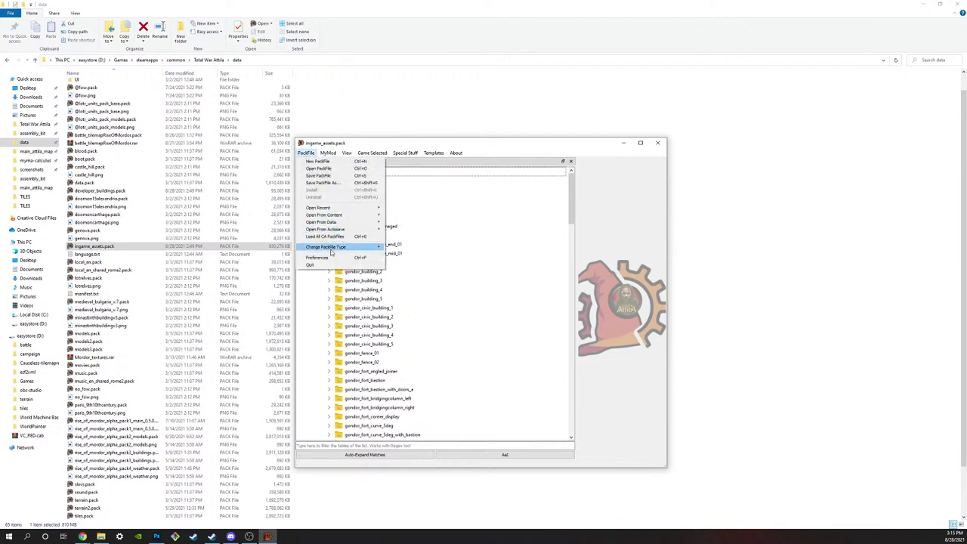
mouse_move(343, 247)
left_click(418, 278)
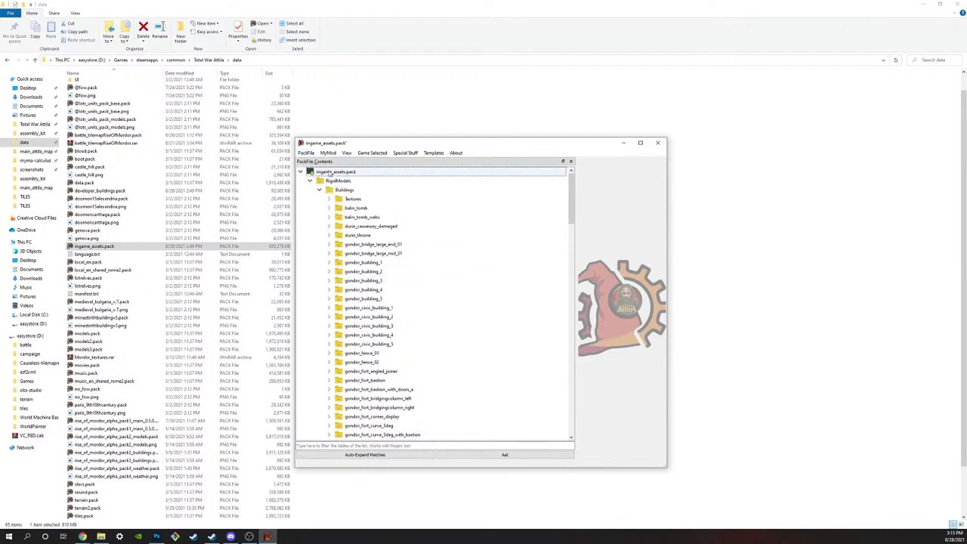
left_click(310, 181)
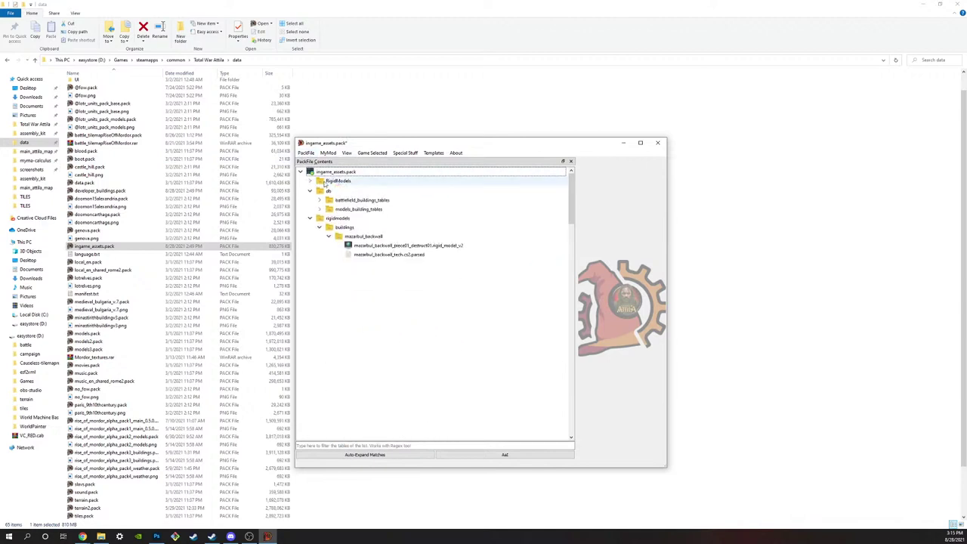
right_click(336, 180)
left_click(365, 227)
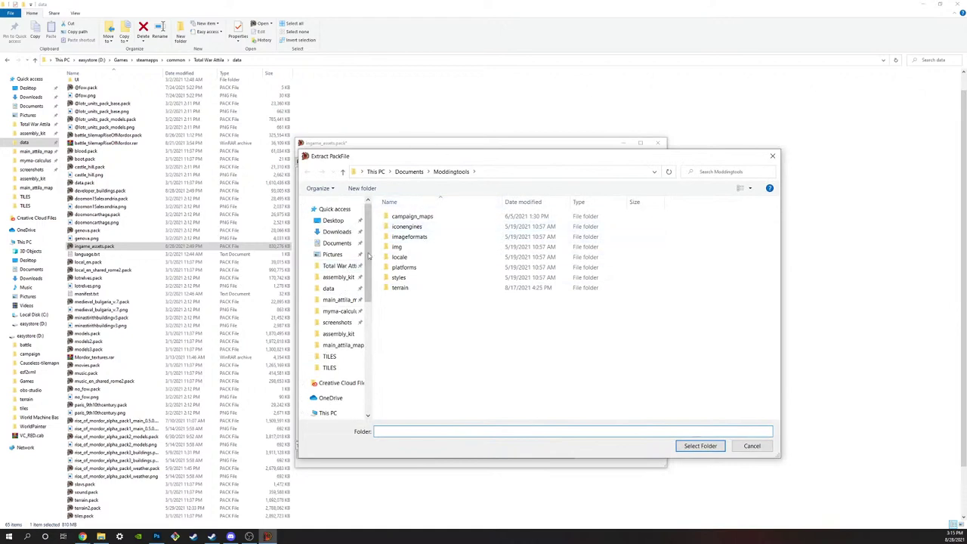
left_click(338, 265)
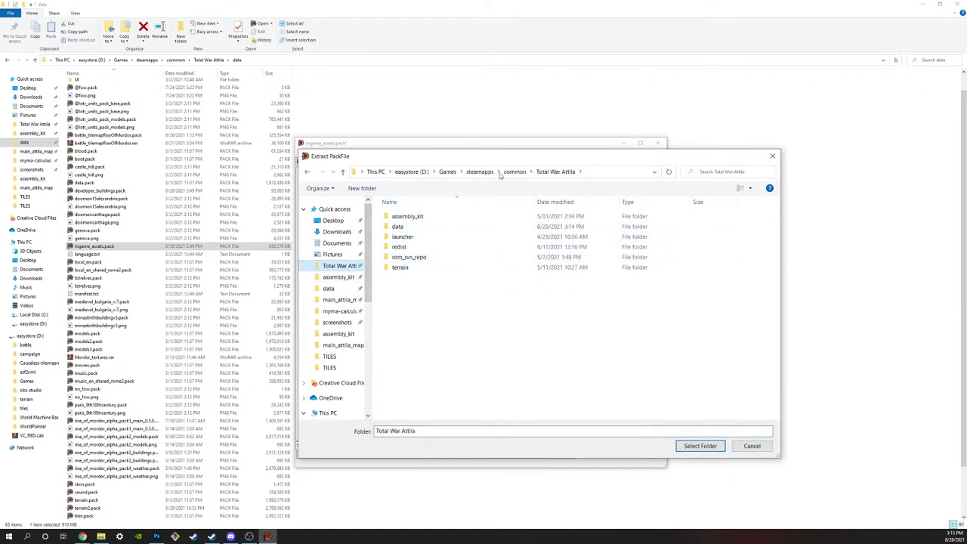
left_click(339, 278)
left_click(557, 172)
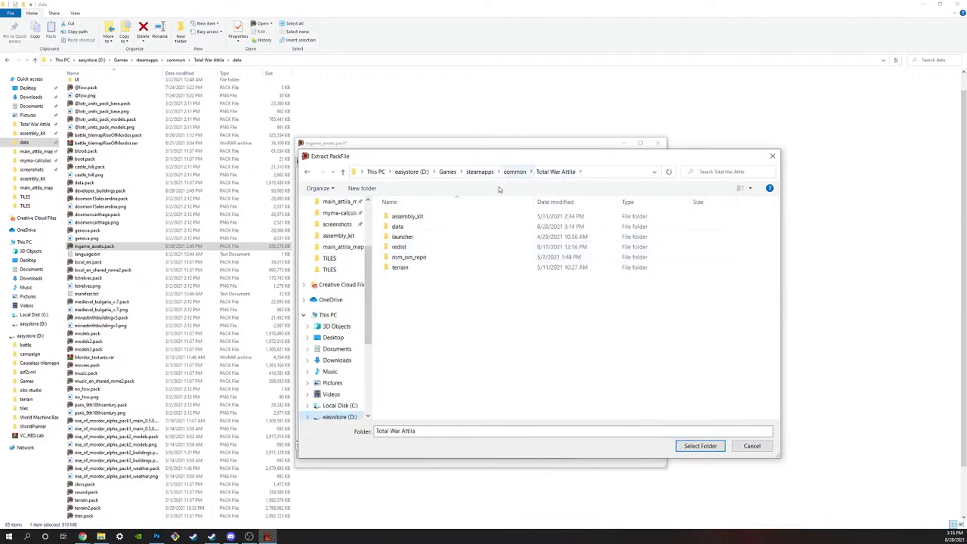
double_click(431, 227)
left_click(545, 172)
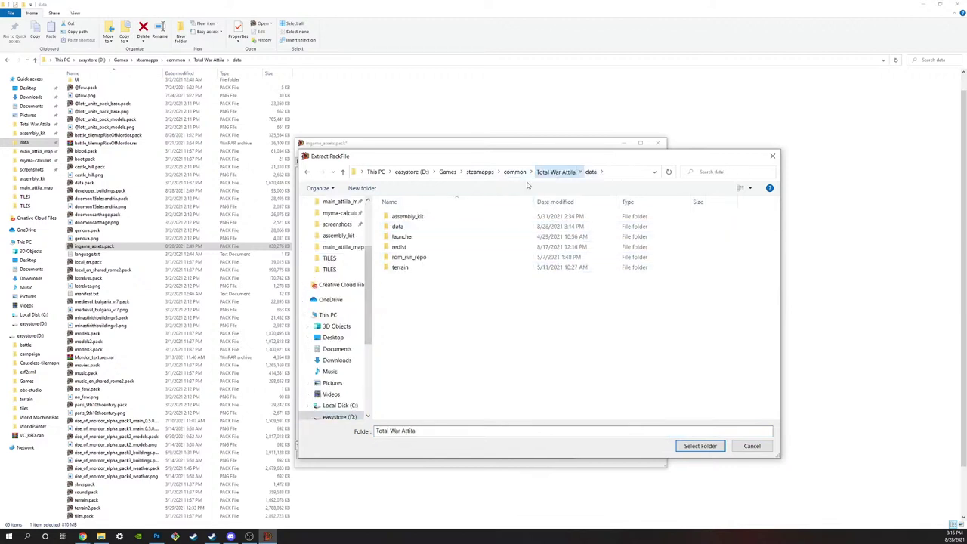
double_click(402, 216)
left_click(414, 297)
double_click(414, 297)
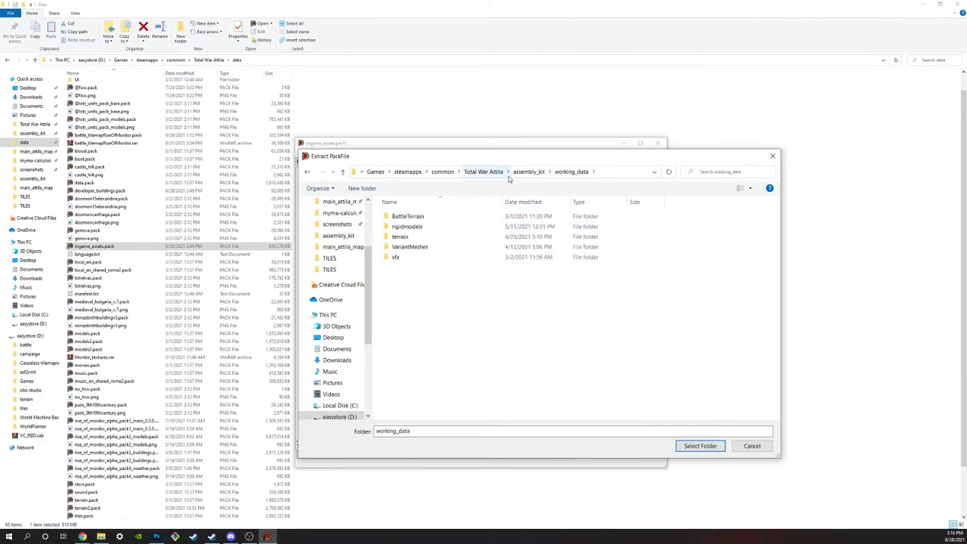
left_click_drag(549, 160, 670, 222)
left_click(310, 182)
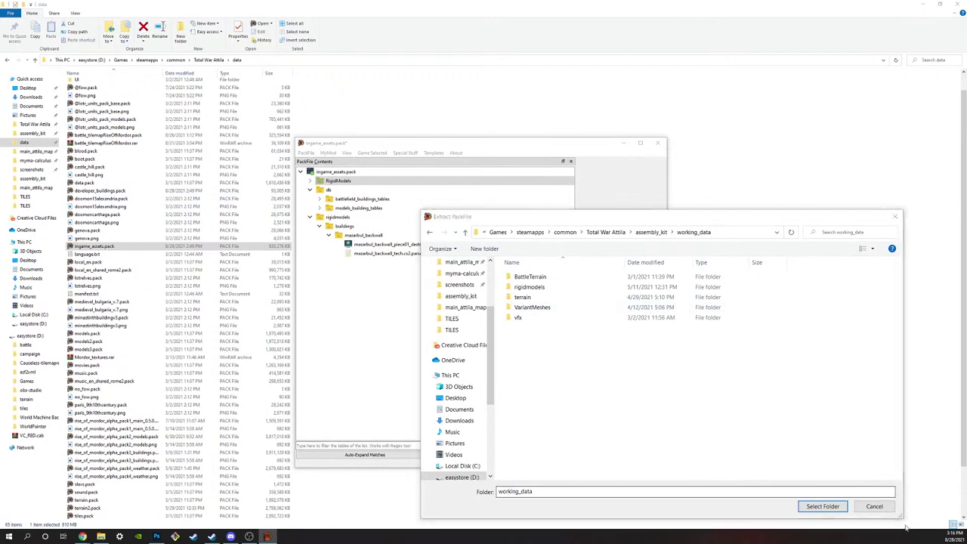
left_click(873, 506)
Step: Check the two buildings subfolders inside the RigidModels folder of ingame_assets.pack
left_click(309, 182)
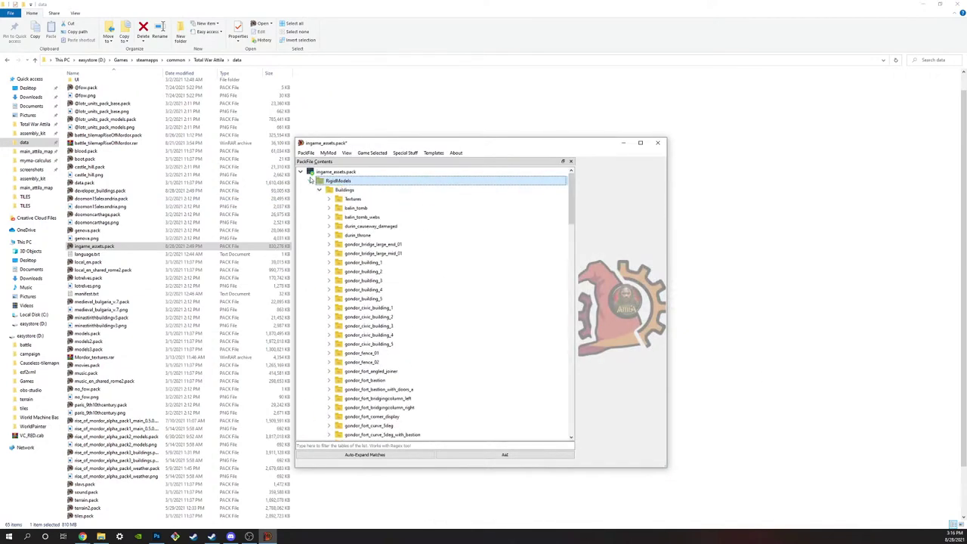
left_click(319, 191)
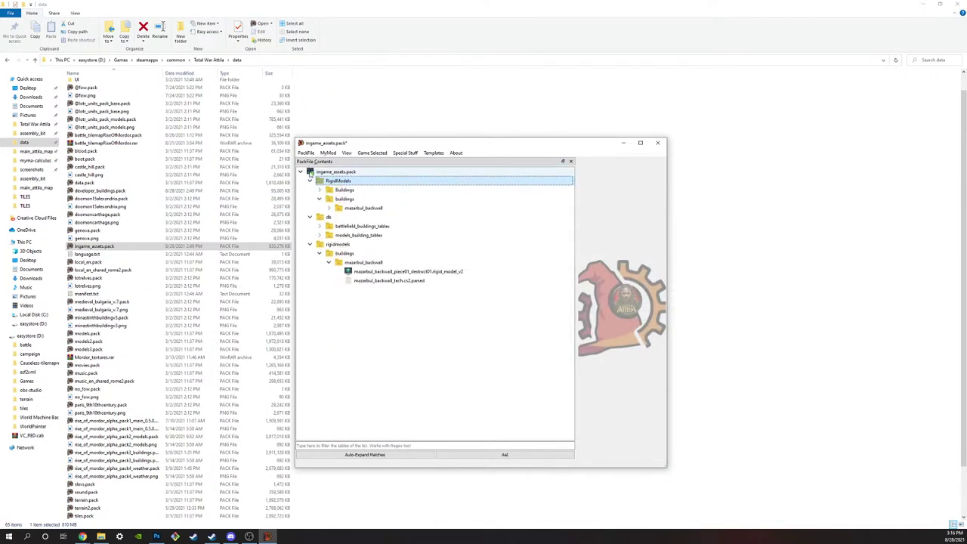
left_click(319, 199)
left_click(306, 152)
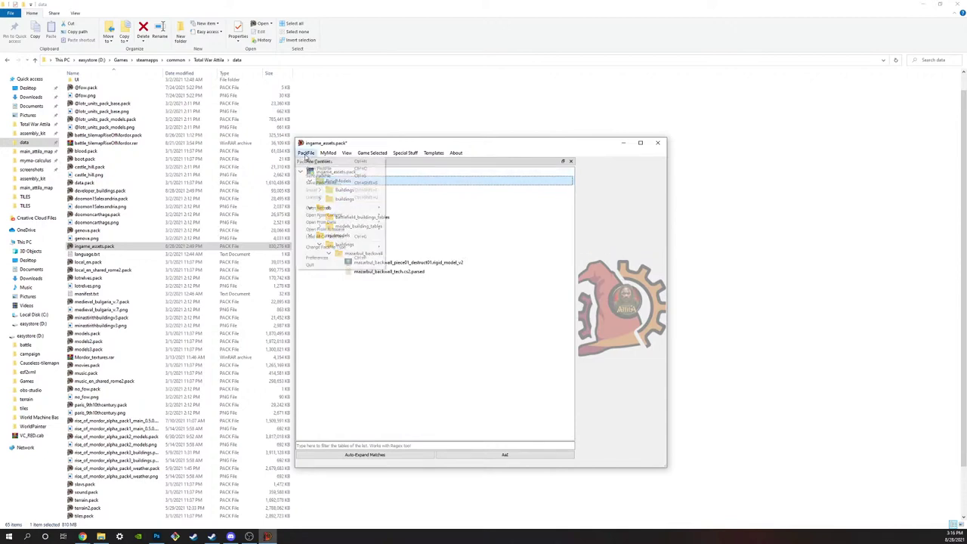
left_click(501, 225)
Step: Extract the RigidModels folder from ingame_assets.pack into assembly_kit\working_data
right_click(354, 181)
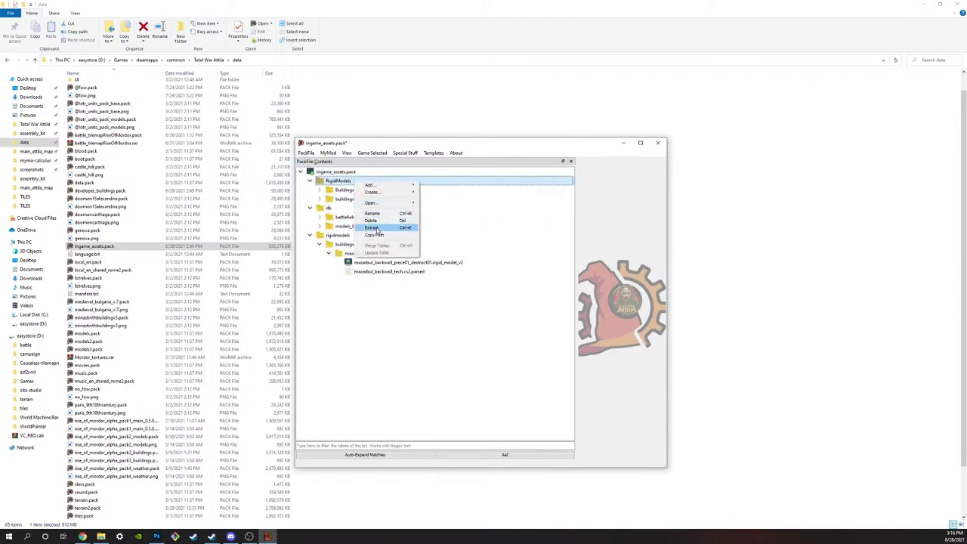
left_click(372, 227)
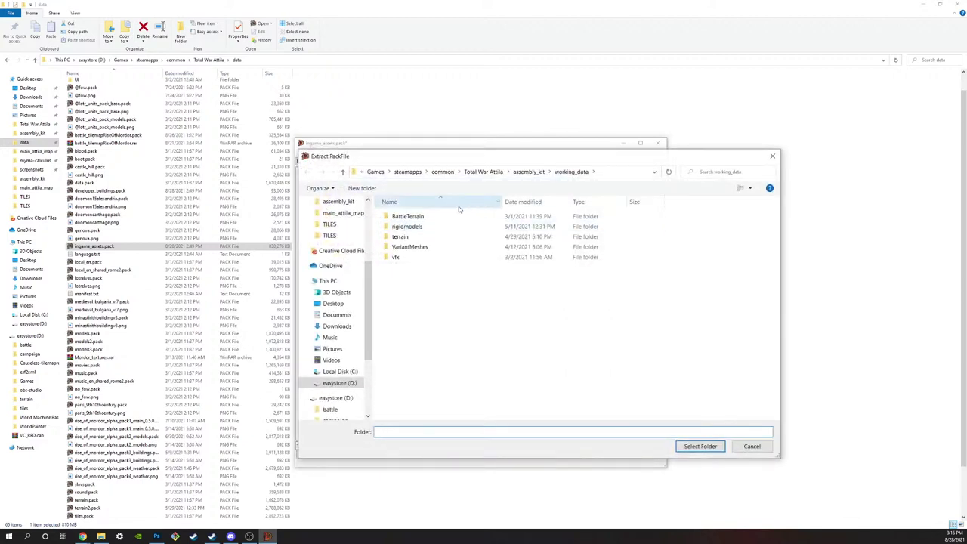
double_click(427, 227)
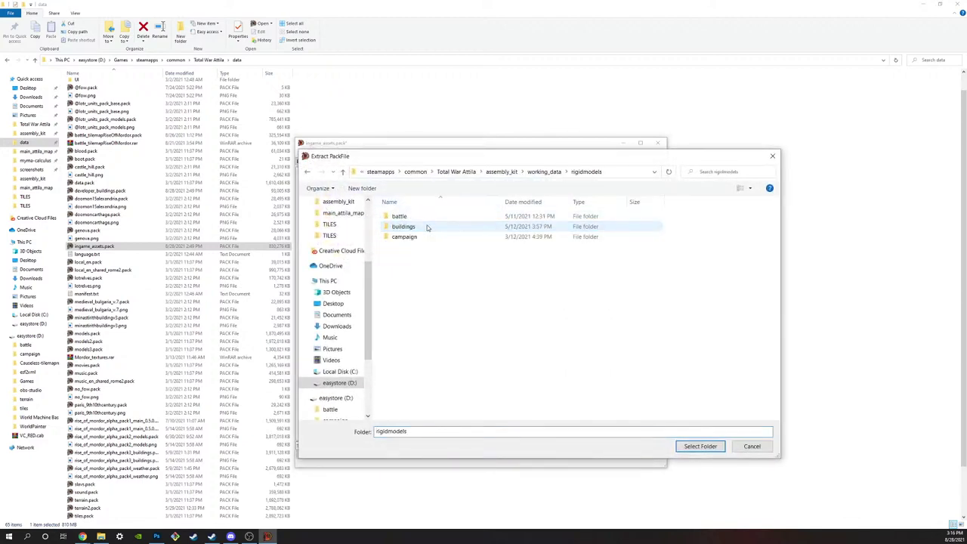
left_click(544, 172)
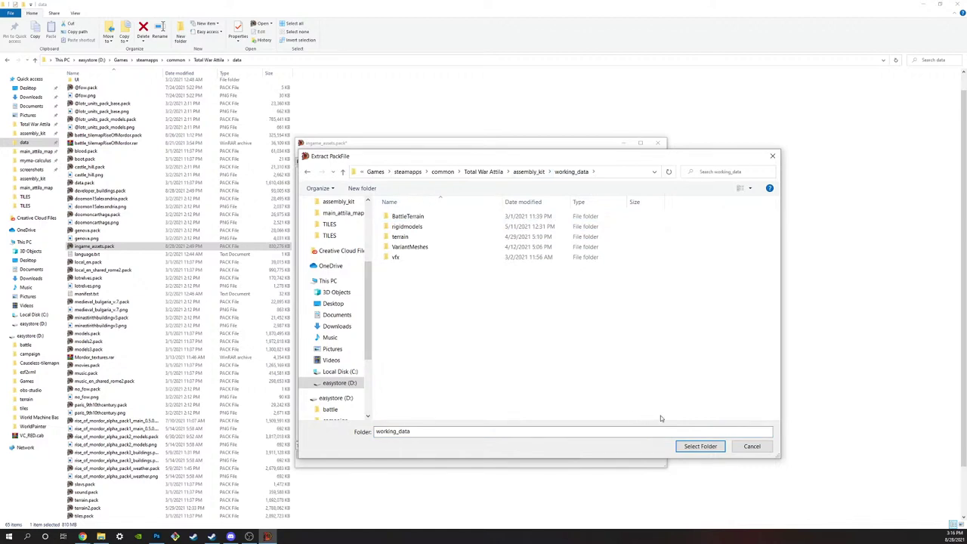
left_click(700, 445)
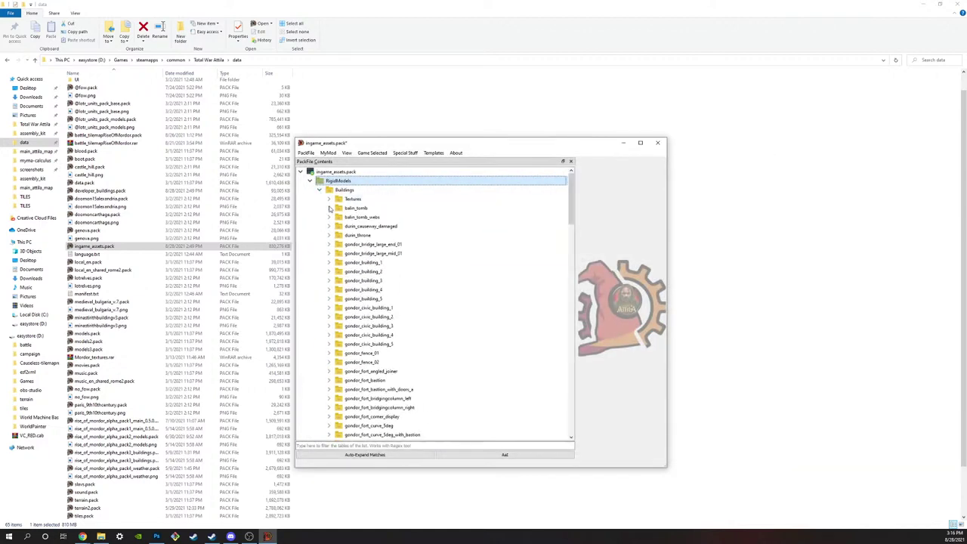
Step: Extract the Buildings folder from ingame_assets.pack into assembly_kit\working_data\rigidmodels\buildings
right_click(361, 192)
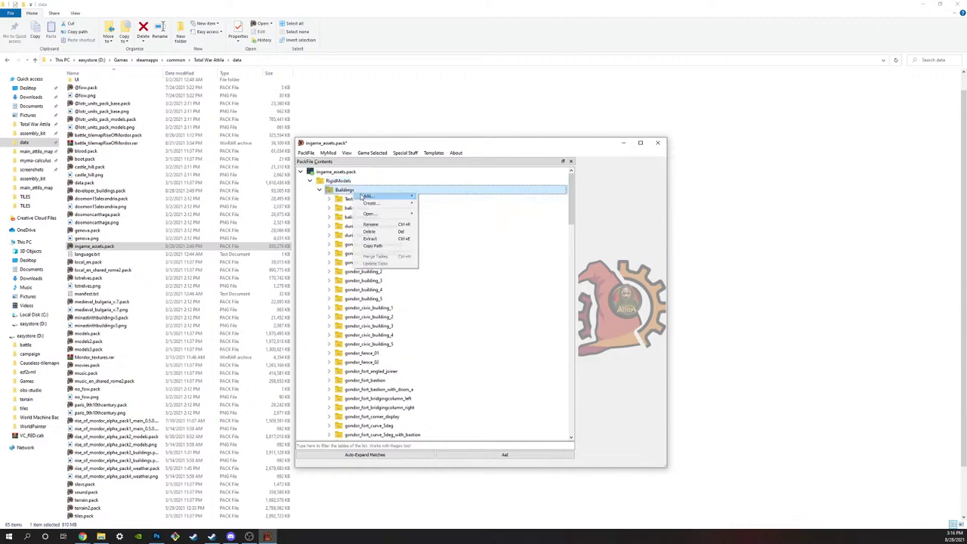
left_click(370, 238)
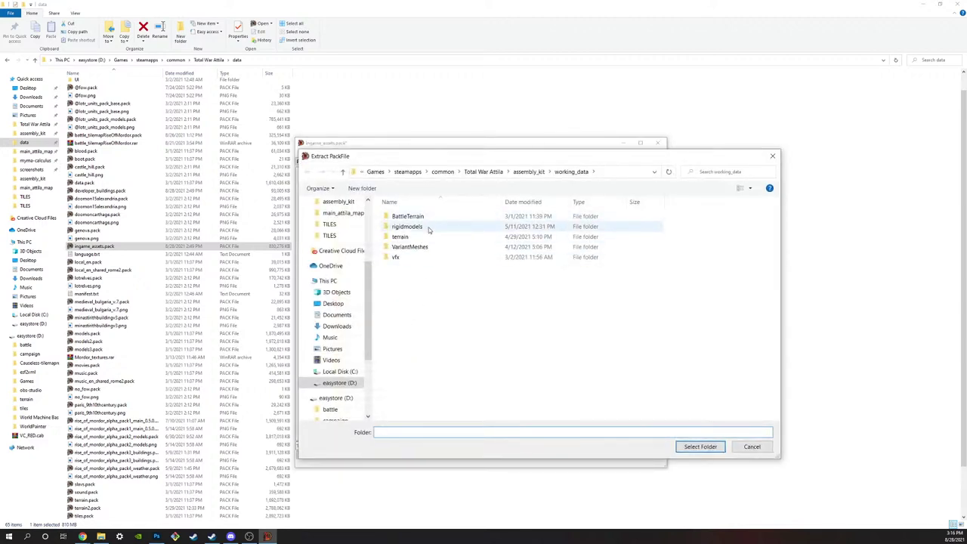
double_click(429, 227)
double_click(430, 227)
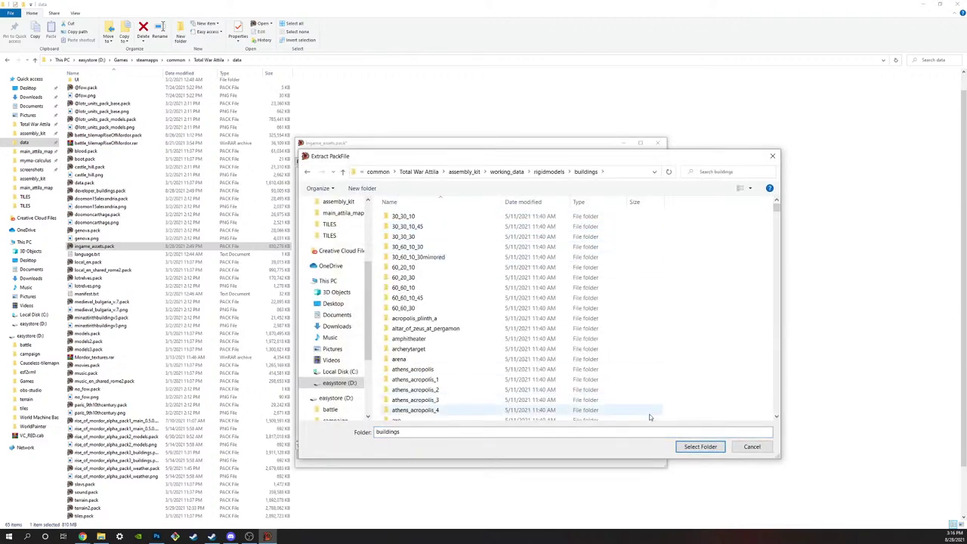
left_click(701, 446)
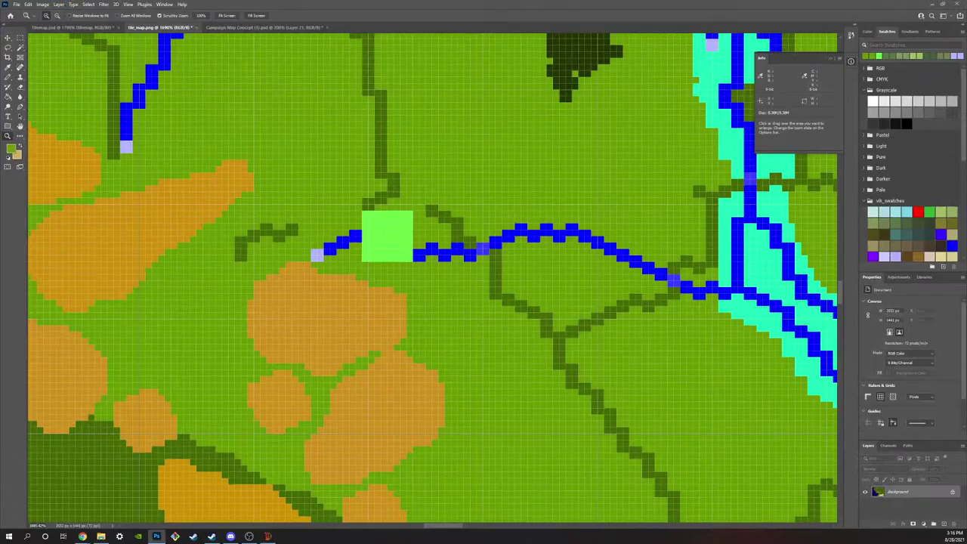
scroll(333, 265, "down", 5, "alt")
scroll(291, 353, "up", 10, "alt")
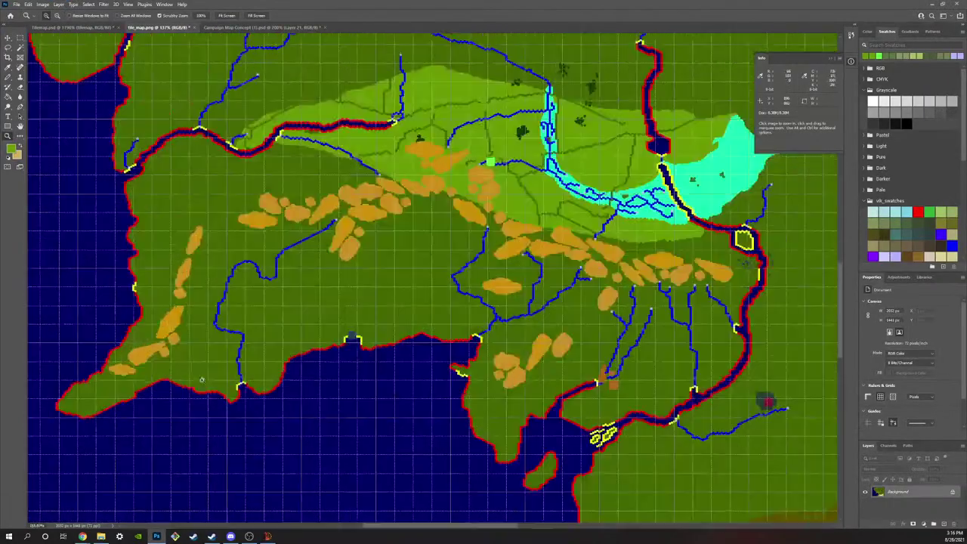
scroll(322, 365, "left", 1)
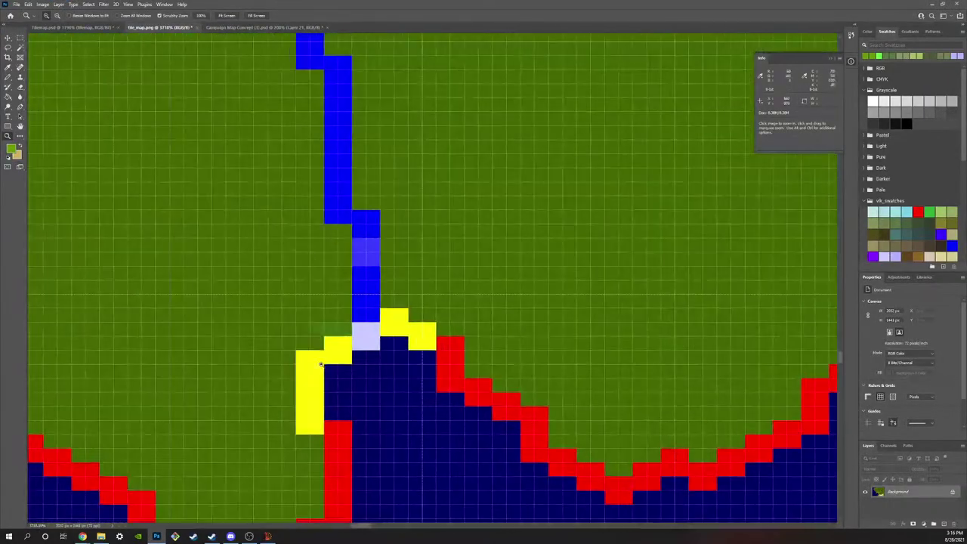
scroll(522, 270, "right", 1)
scroll(423, 164, "left", 3)
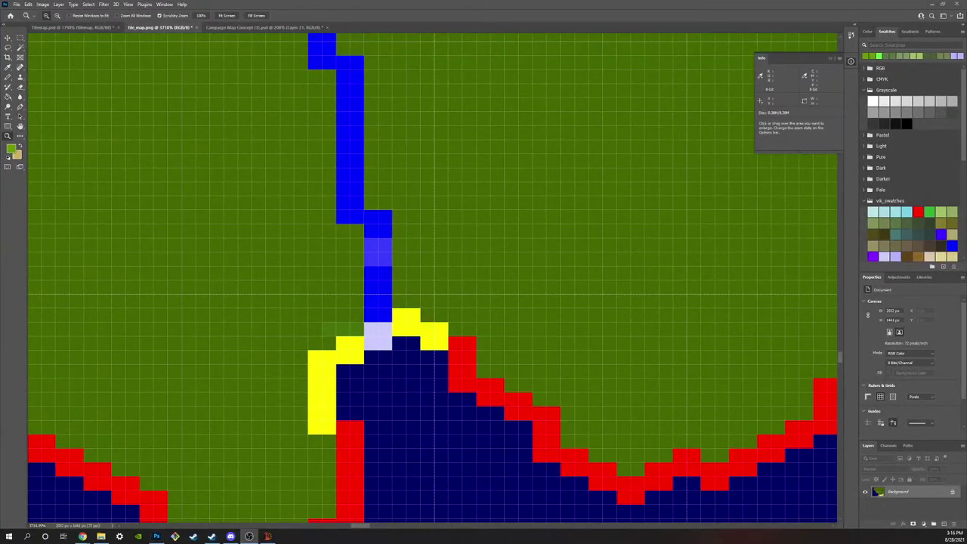
left_click(249, 537)
left_click_drag(499, 255, 966, 375)
key("alt+Tab")
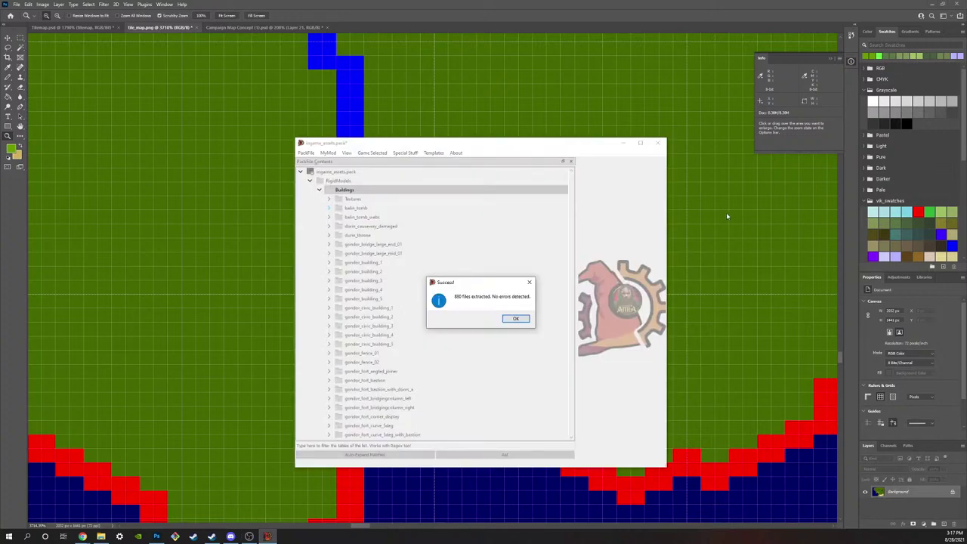
Step: Dismiss the extraction notice, save ingame_assets.pack and close the pack manager
left_click(516, 319)
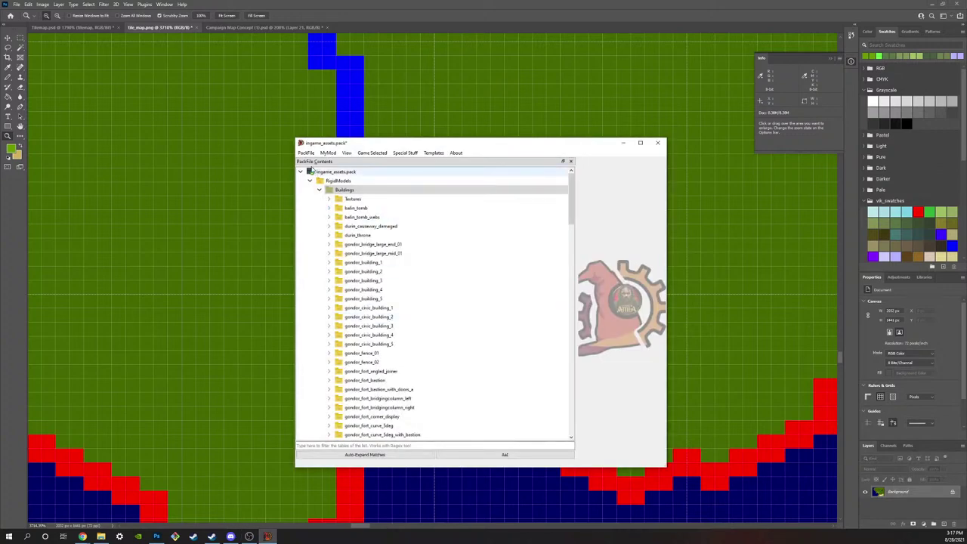
left_click(305, 153)
left_click(316, 176)
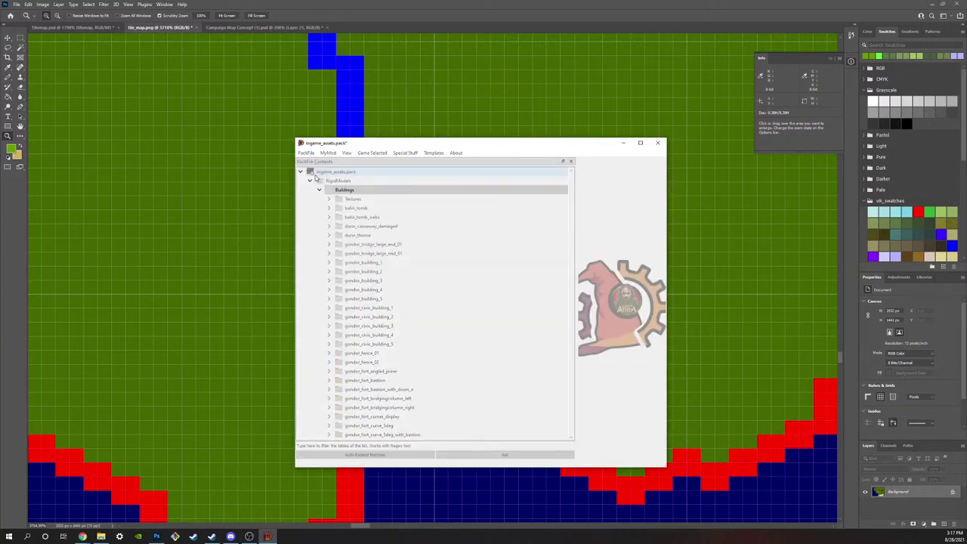
key("alt+Tab")
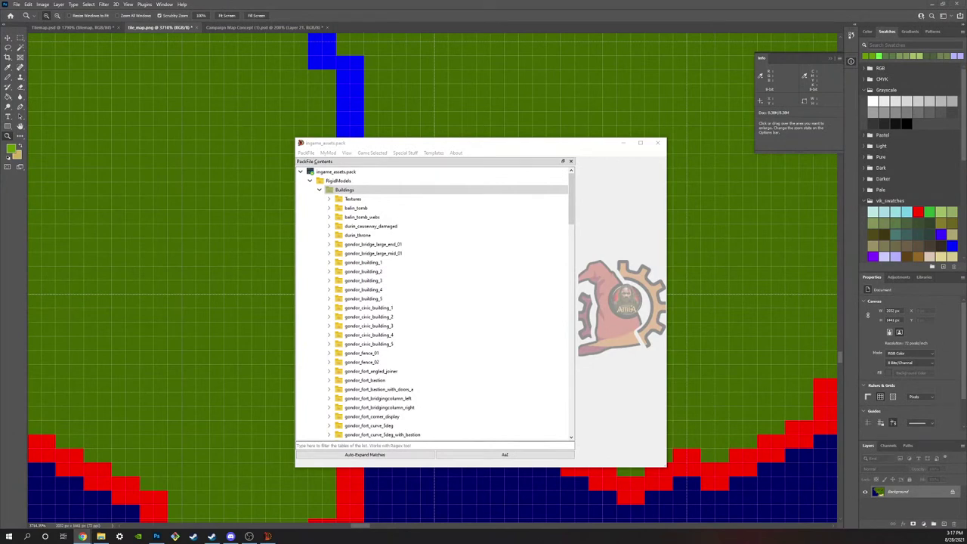
left_click(658, 142)
key("alt+Tab")
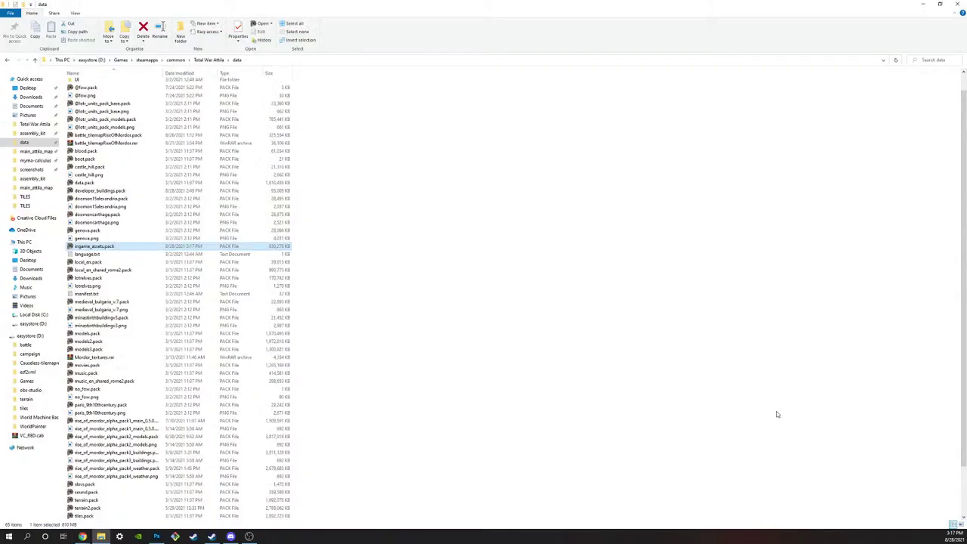
Step: Launch TEd.AssemblyKit.exe from the assembly_kit\binariesnonterry folder of Total War Attila
scroll(399, 291, "down", 3)
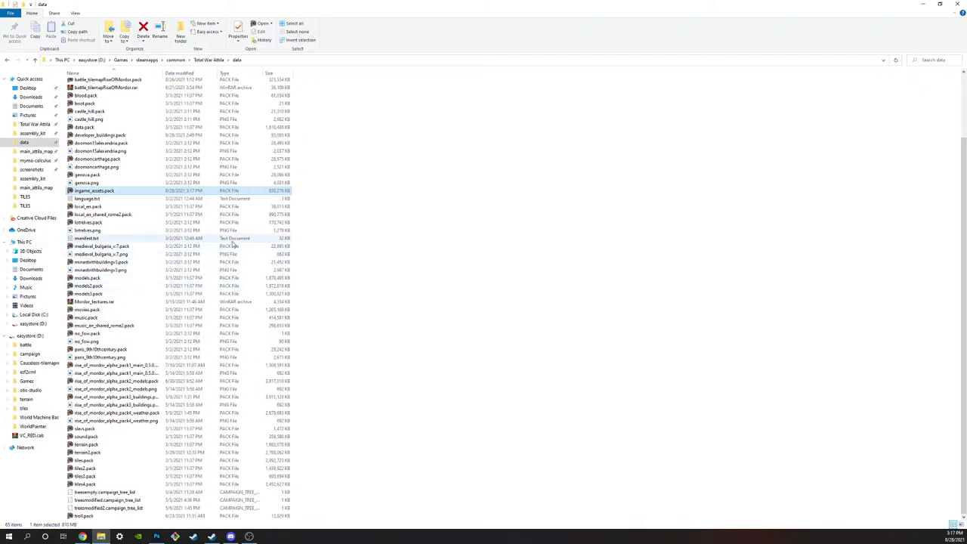
scroll(113, 204, "up", 3)
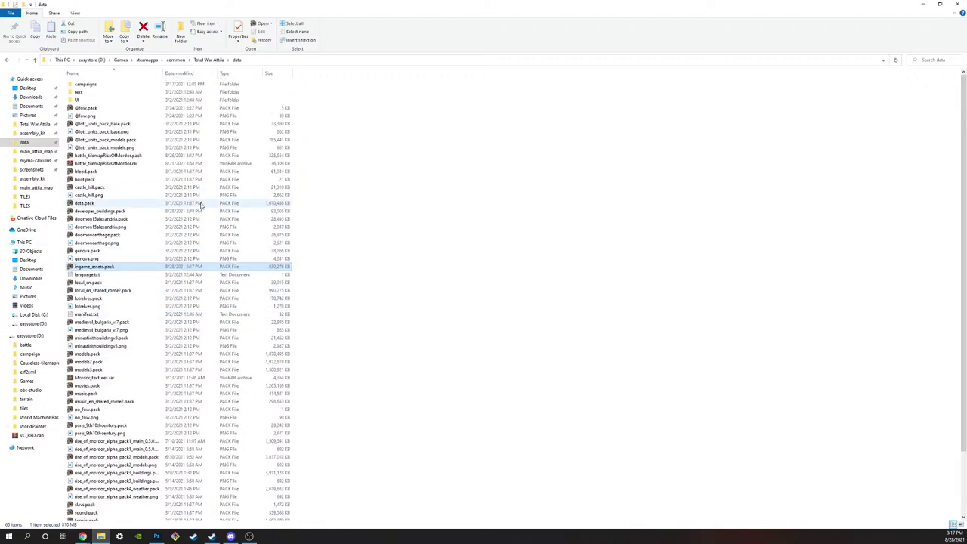
left_click(210, 59)
double_click(98, 86)
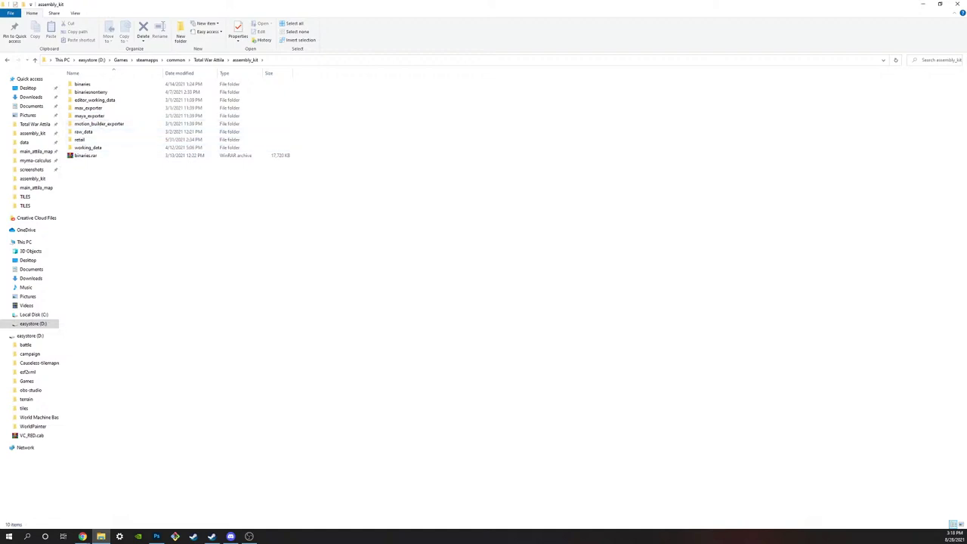
key("alt+Tab")
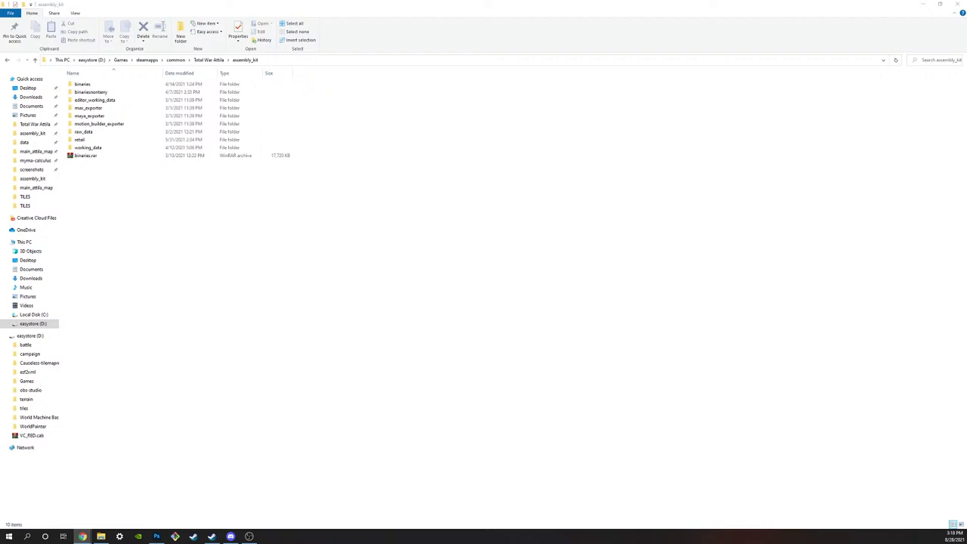
left_click(106, 92)
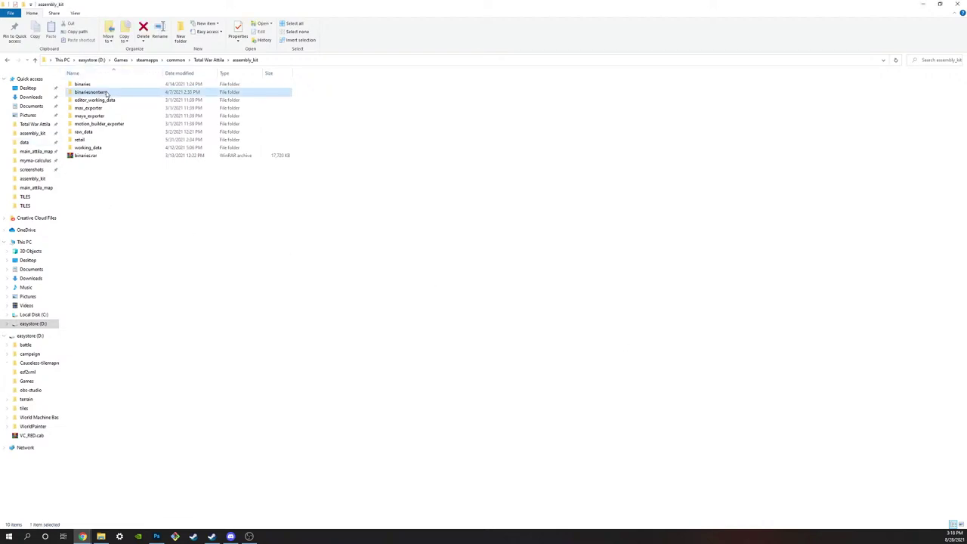
double_click(107, 92)
scroll(138, 225, "down", 3)
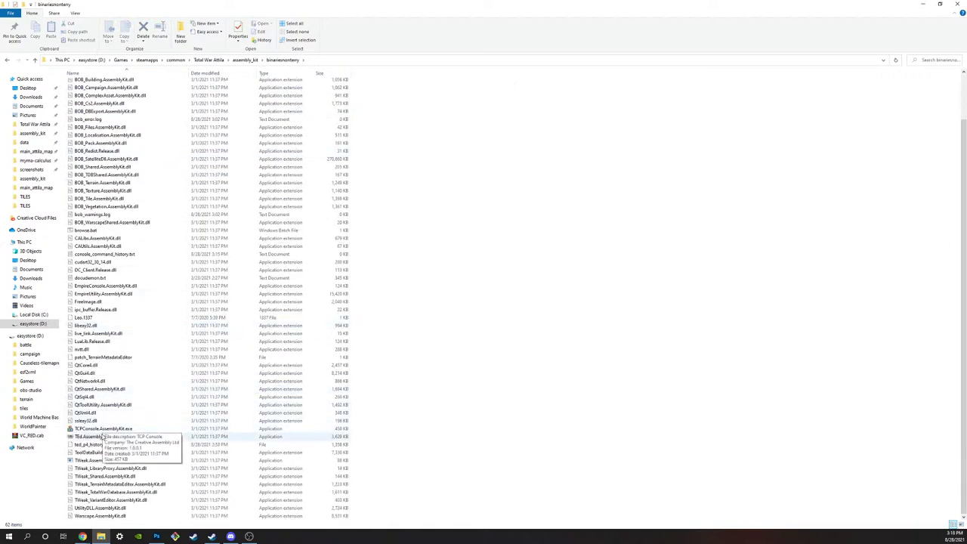
left_click(103, 436)
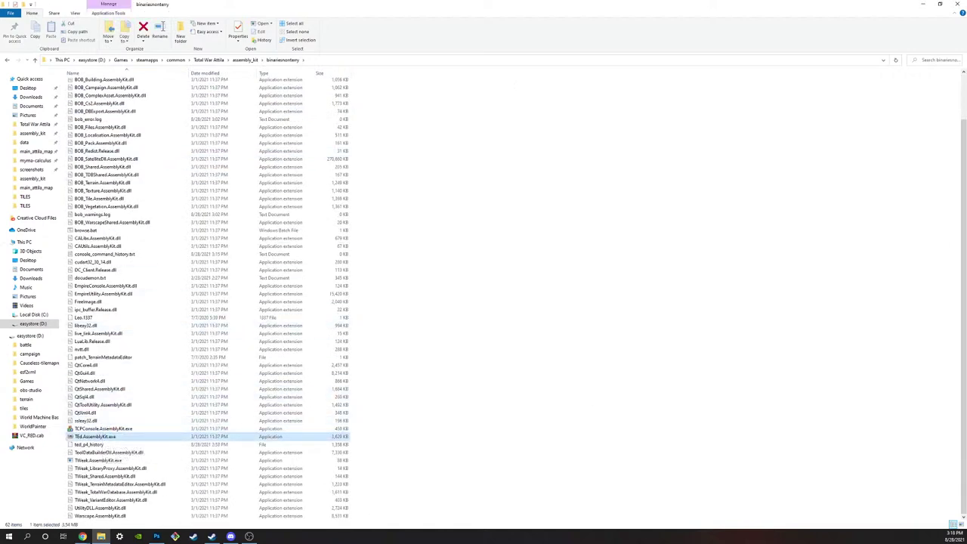
key("Return")
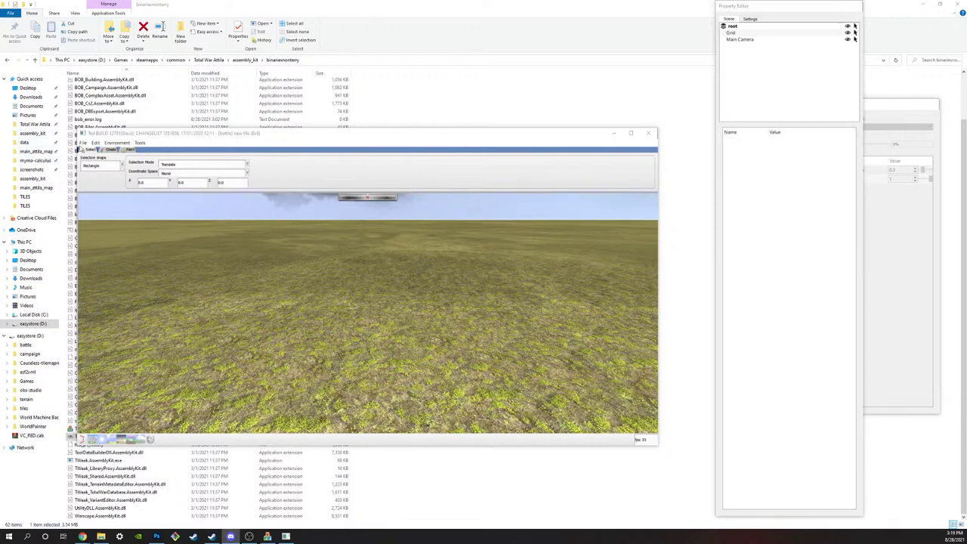
Step: Load the battlefield variation of the annulond (8x8) tile from the assembly_kit set of the battle database
left_click(83, 143)
left_click(96, 158)
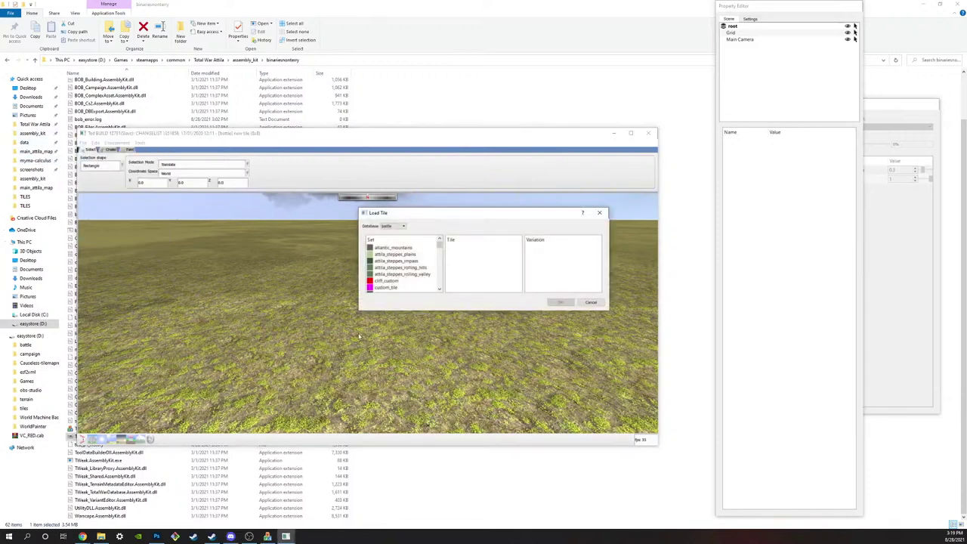
scroll(410, 273, "down", 3)
left_click(409, 279)
left_click(495, 254)
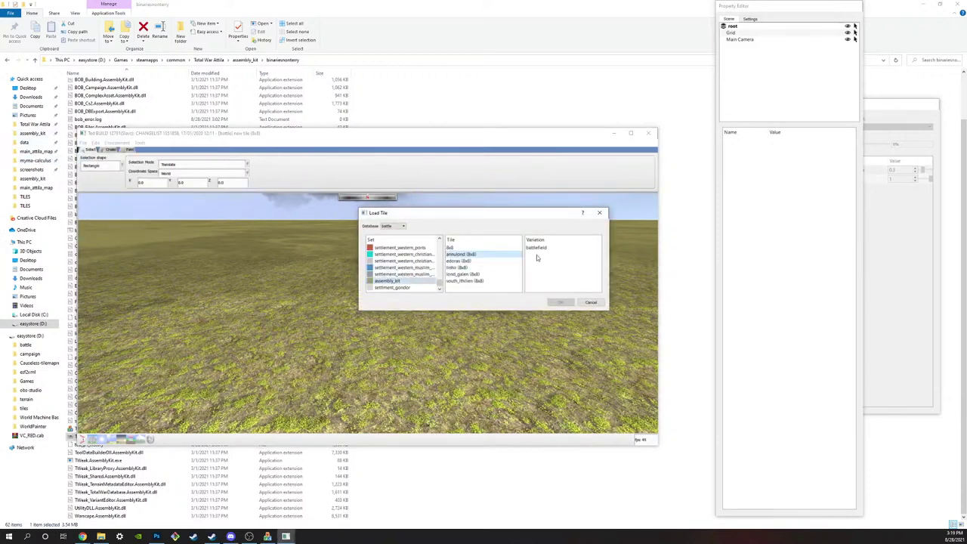
left_click(536, 247)
left_click(560, 303)
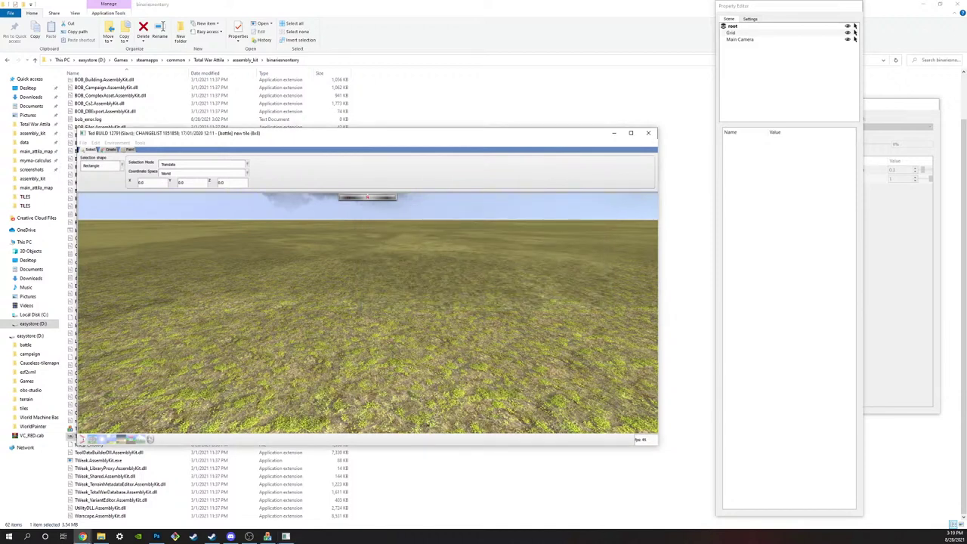
left_click(648, 133)
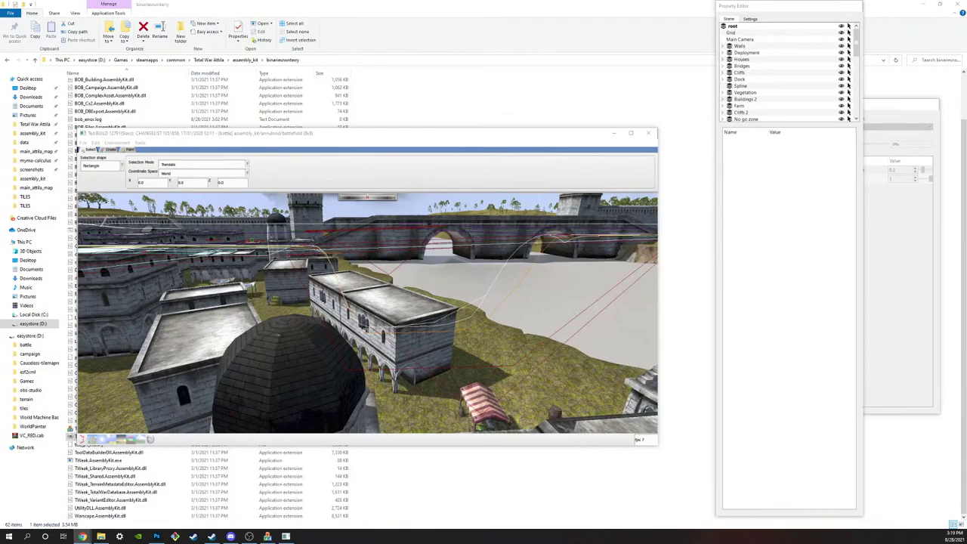
Step: Change the environment preset used to display the annulond tile
left_click(519, 312)
scroll(519, 312, "down", 10)
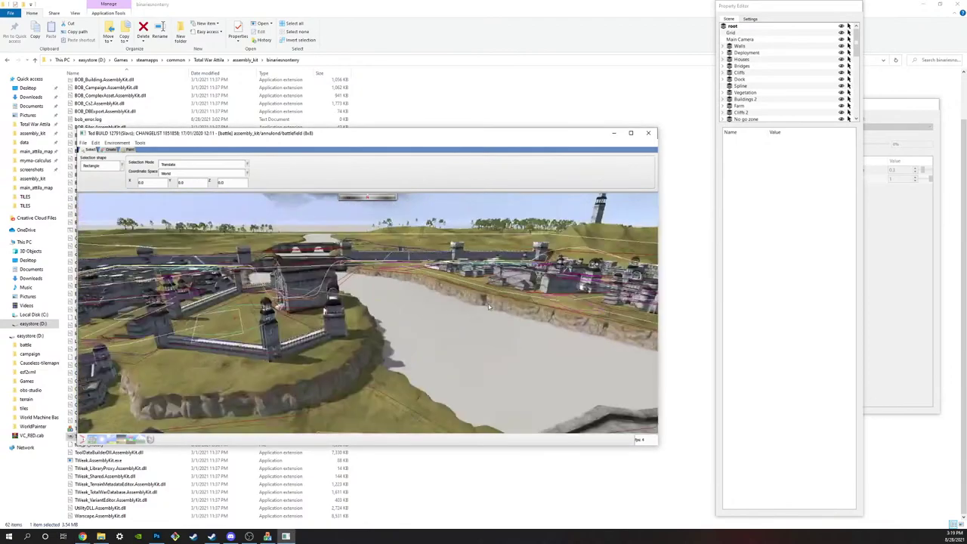
middle_click_drag(519, 311, 445, 295)
scroll(446, 295, "up", 10)
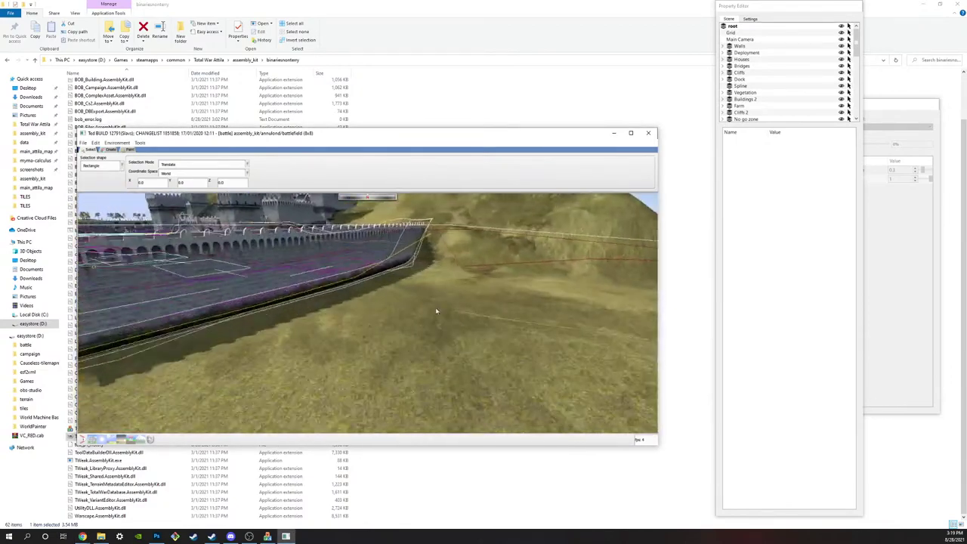
scroll(461, 291, "down", 10)
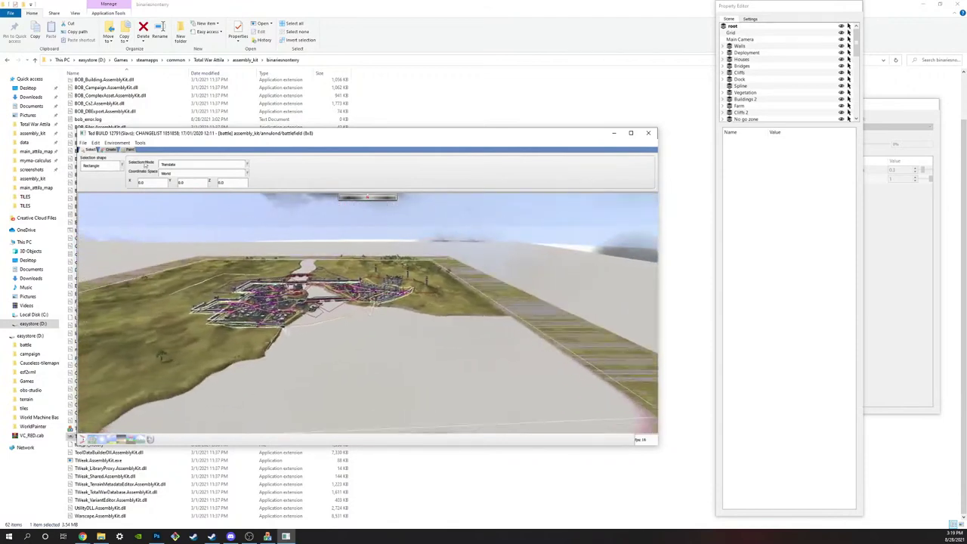
left_click(83, 142)
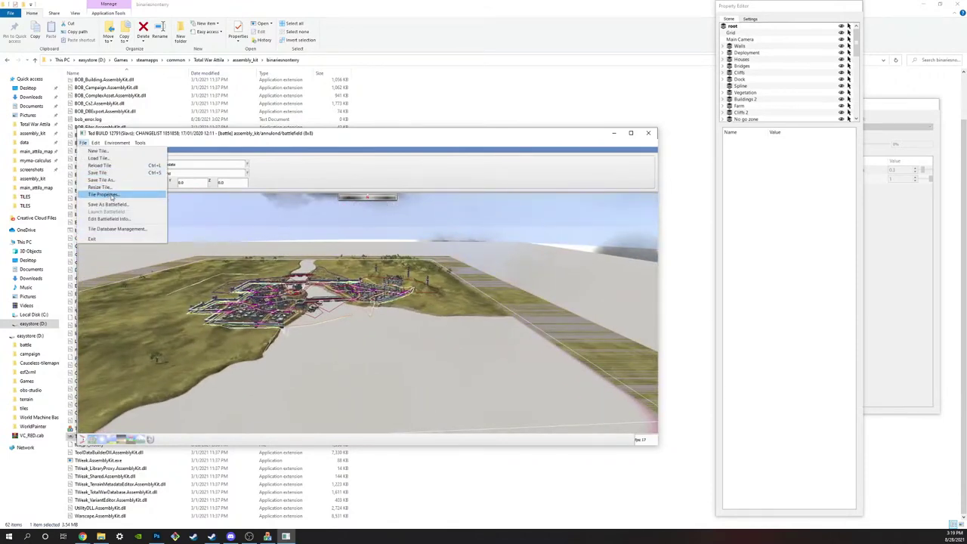
left_click(142, 439)
left_click(142, 439)
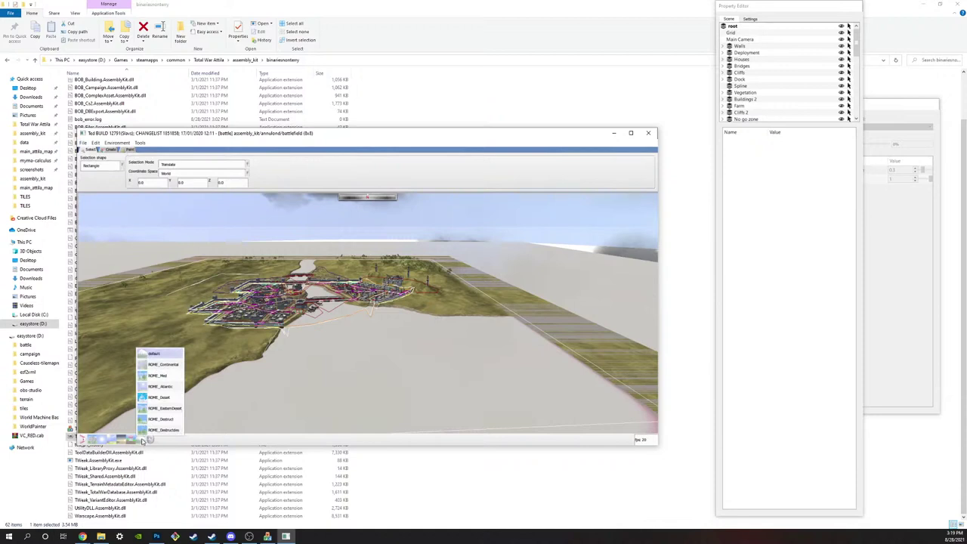
left_click(141, 438)
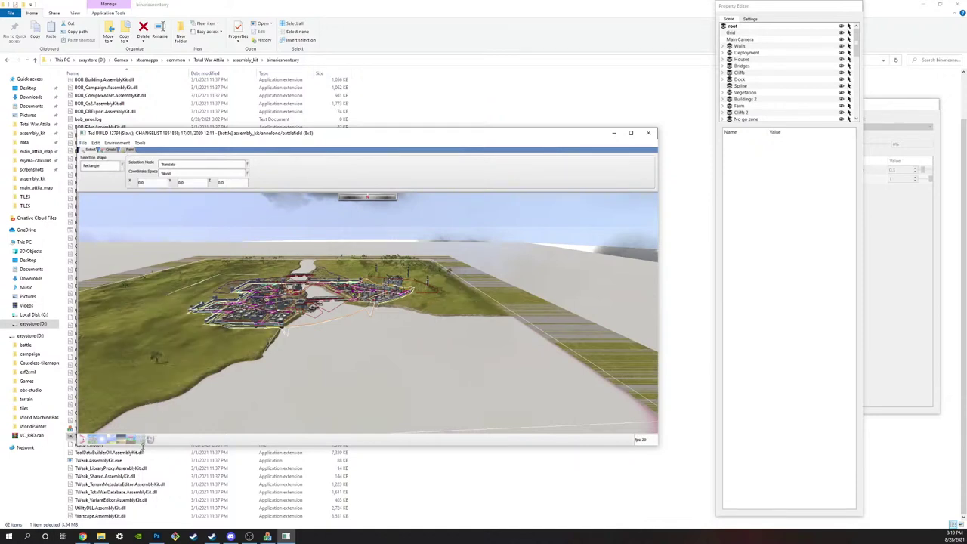
left_click(139, 439)
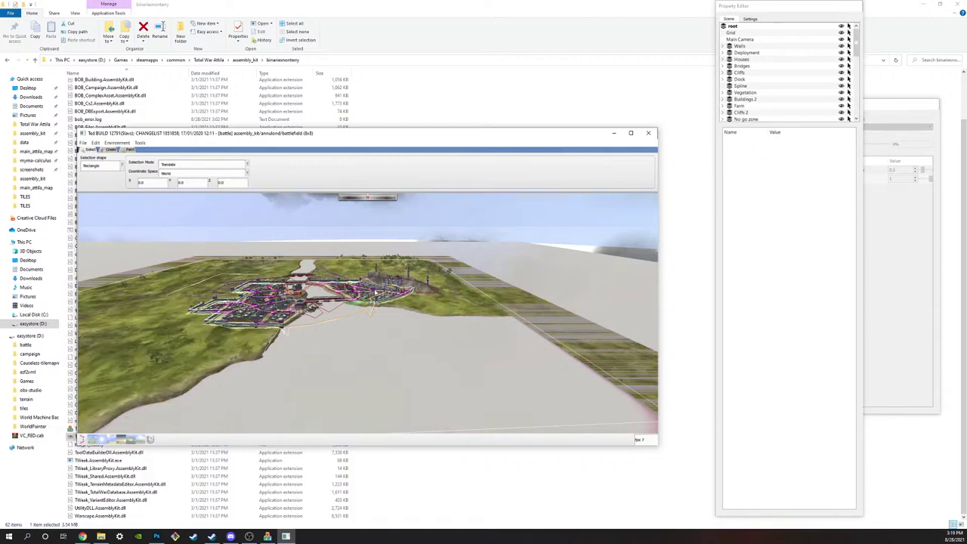
Step: Examine the annulond settlement, its harbour, walls and surrounding terrain from near and far
key("w")
key("w")
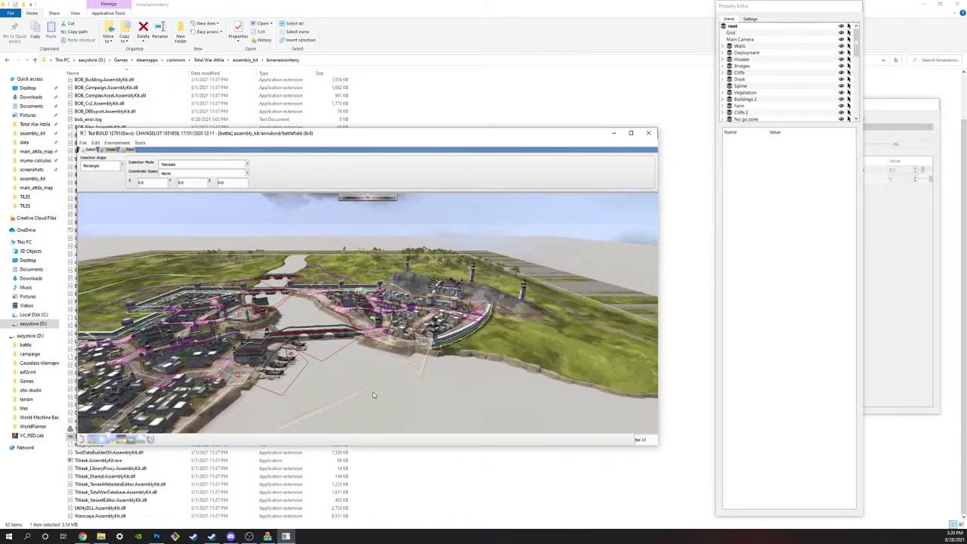
key("d")
middle_click_drag(303, 331, 404, 411)
scroll(452, 330, "down", 5)
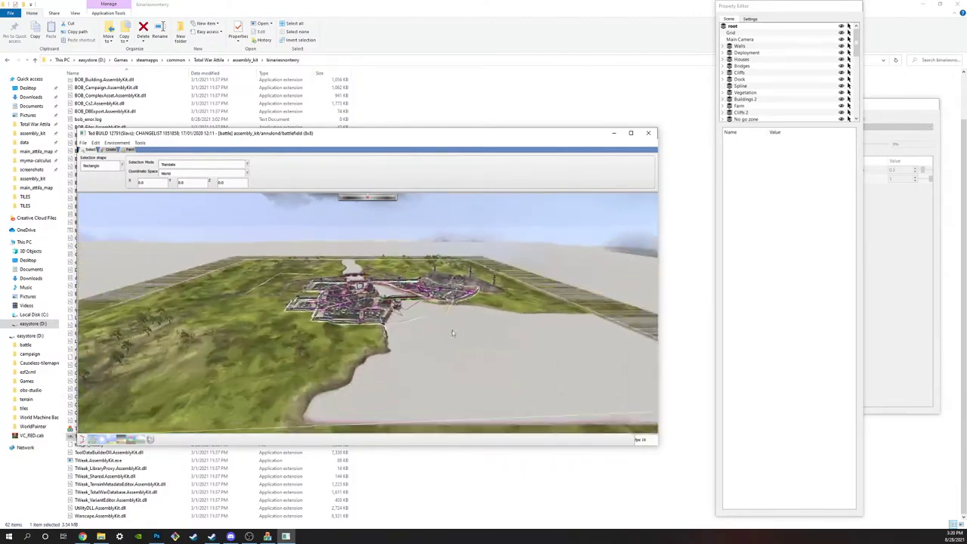
scroll(460, 339, "up", 3)
scroll(461, 339, "down", 4)
middle_click_drag(446, 327, 434, 347)
scroll(430, 367, "up", 3)
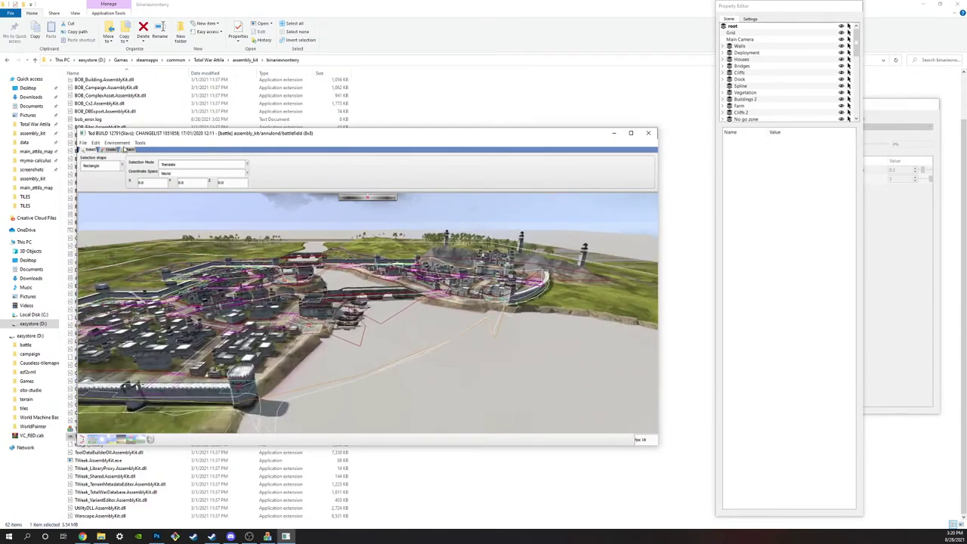
Step: Switch to object creation with AI Hint polygons as the object type
left_click(111, 149)
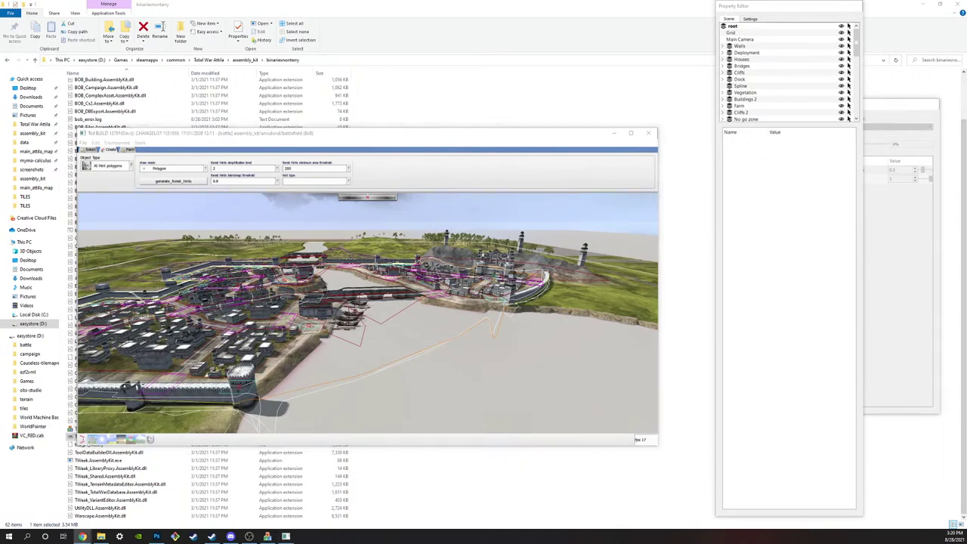
middle_click_drag(385, 367, 327, 345)
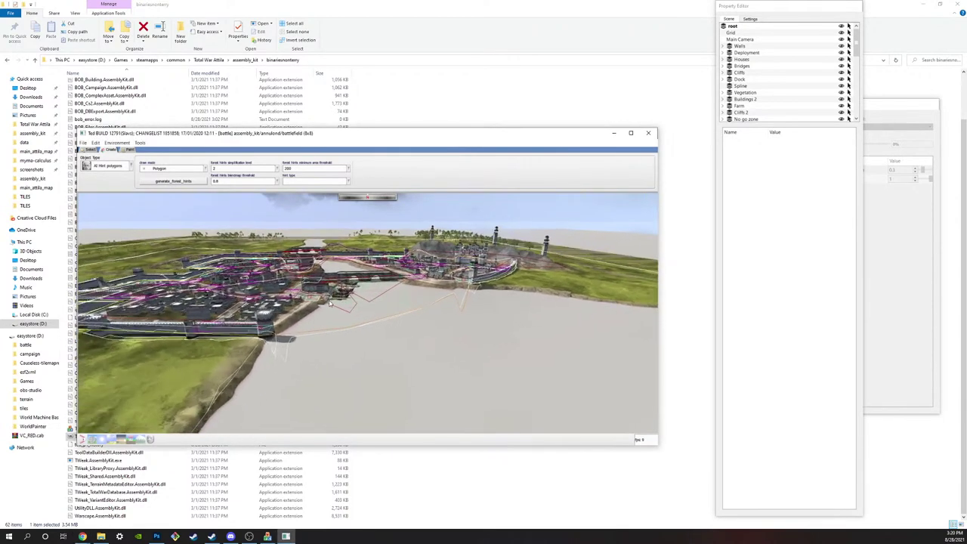
left_click(128, 166)
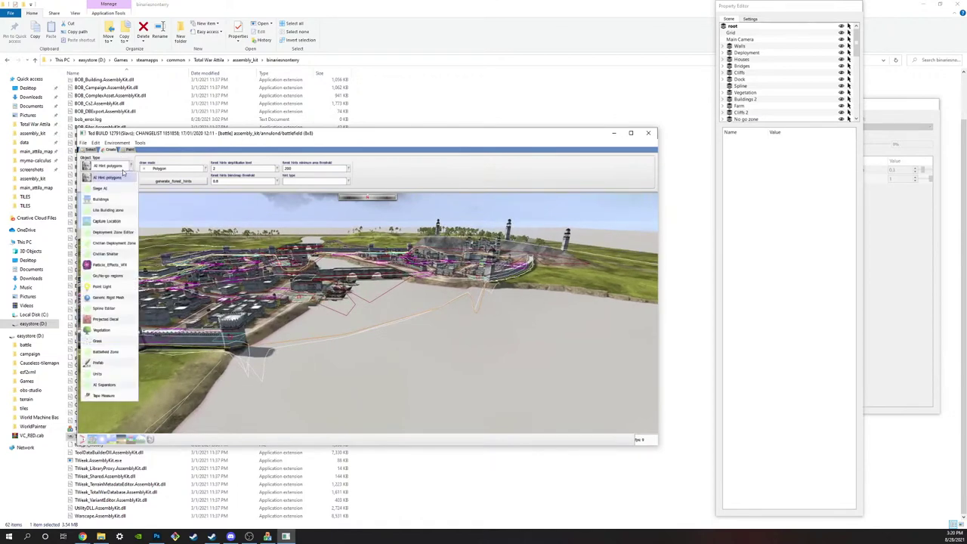
left_click(118, 178)
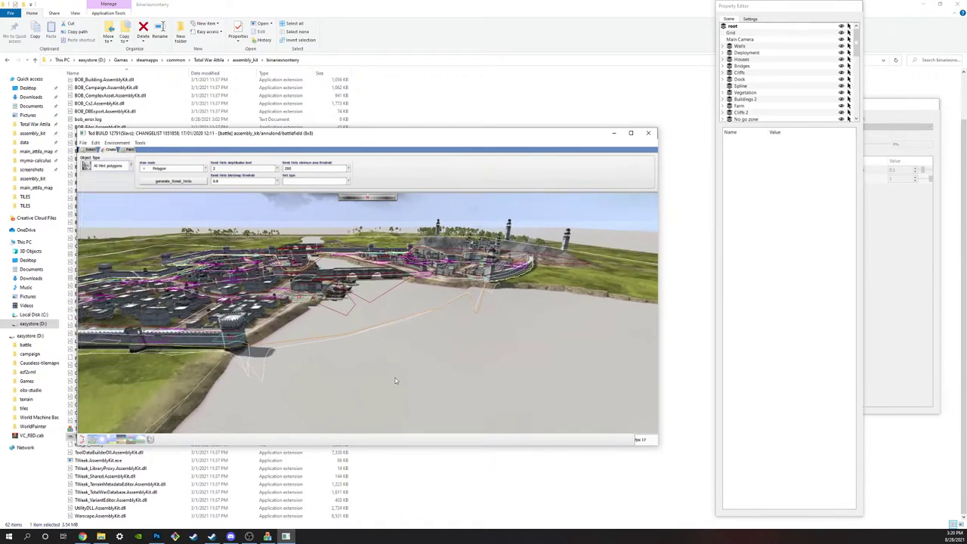
scroll(372, 350, "up", 3)
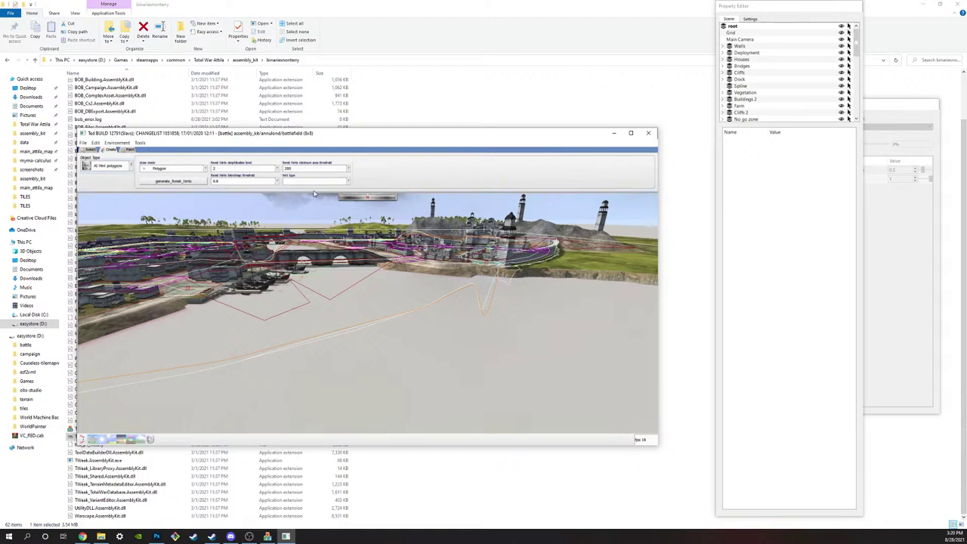
Step: Set the hint type of the AI hint polygons to beach_landing
left_click(348, 182)
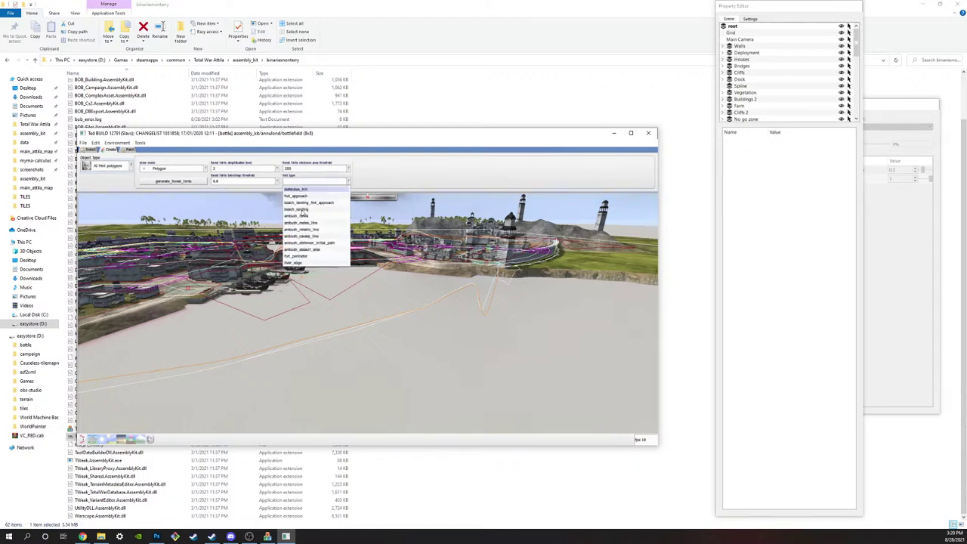
left_click(302, 210)
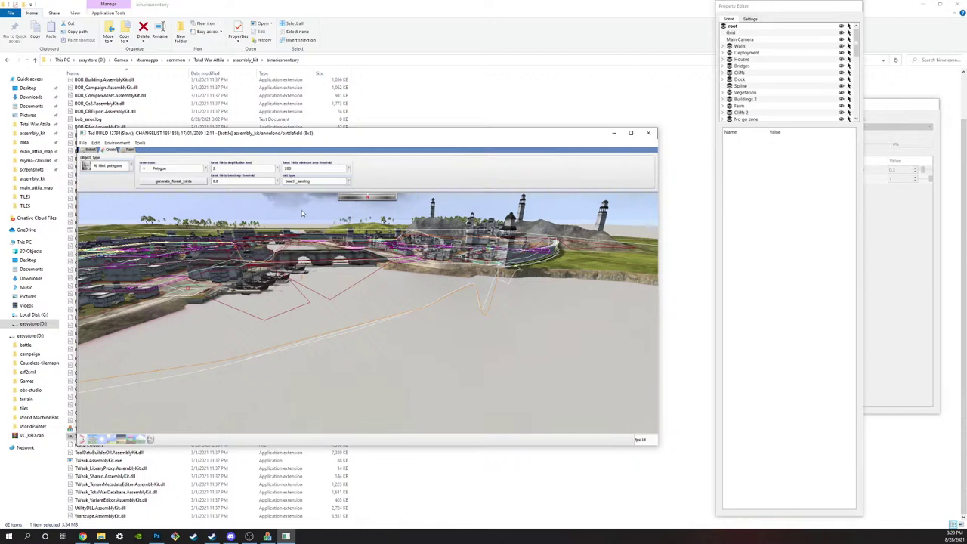
scroll(349, 182, "up", 3)
left_click(348, 182)
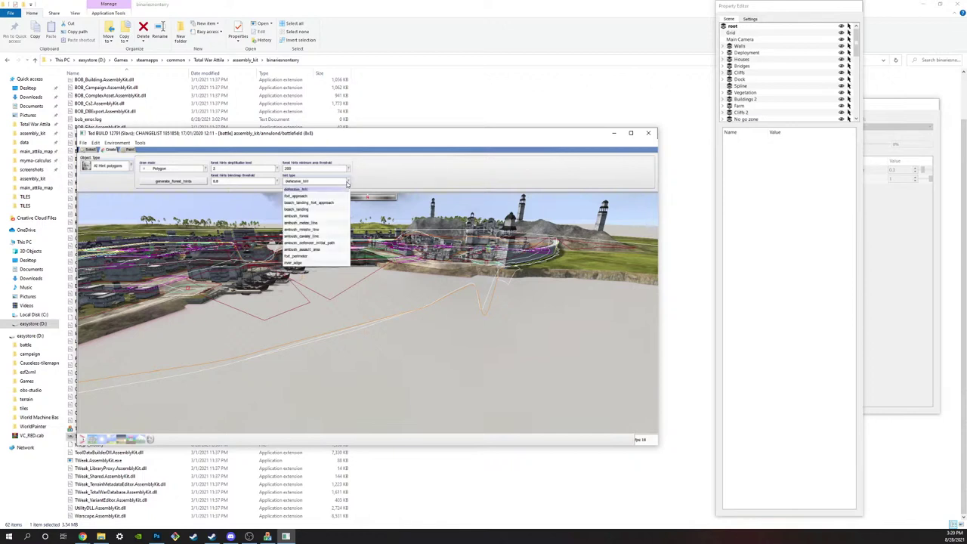
left_click(306, 210)
left_click(348, 182)
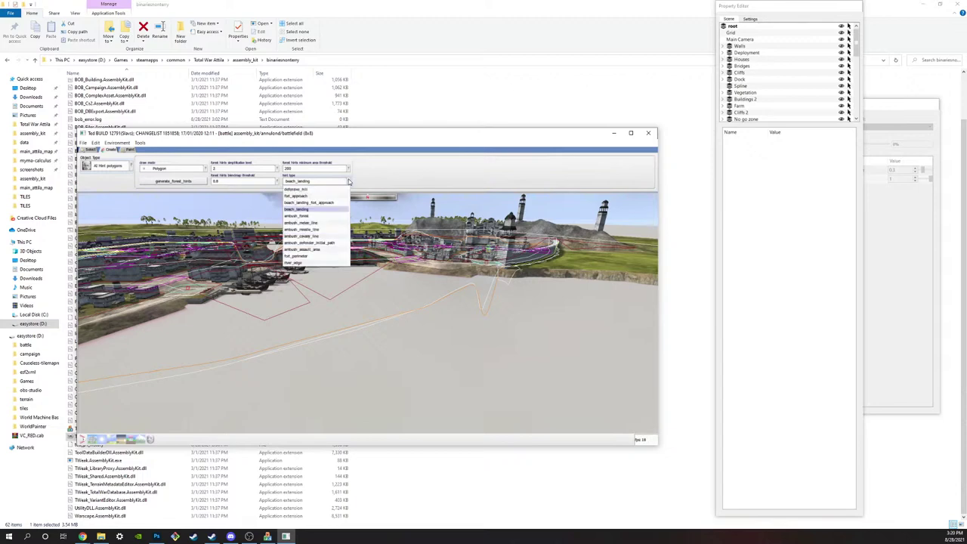
left_click(349, 182)
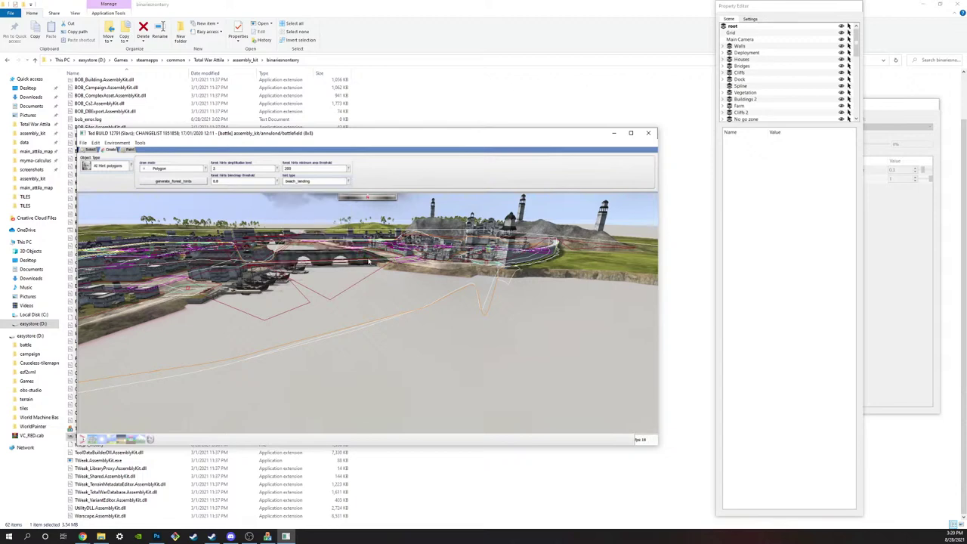
Step: Examine the curved wall, the houses and the citadel below the rocky hill across the harbour
key("w")
key("s")
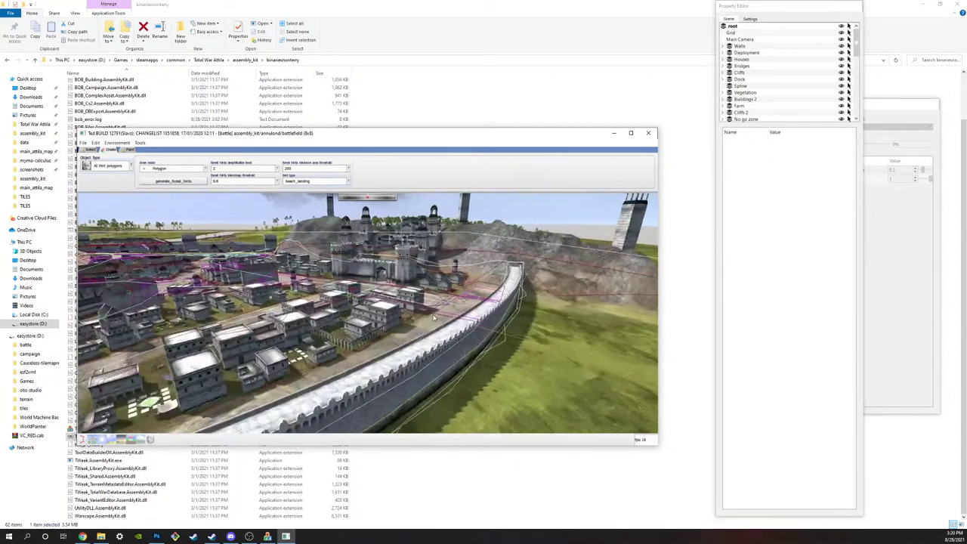
key("w")
key("w")
key("a")
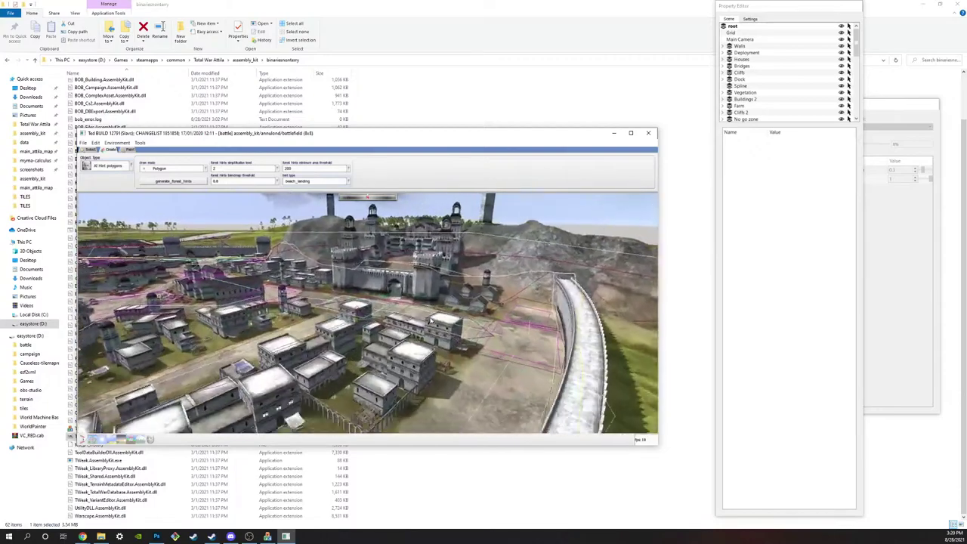
key("w")
key("d")
key("s")
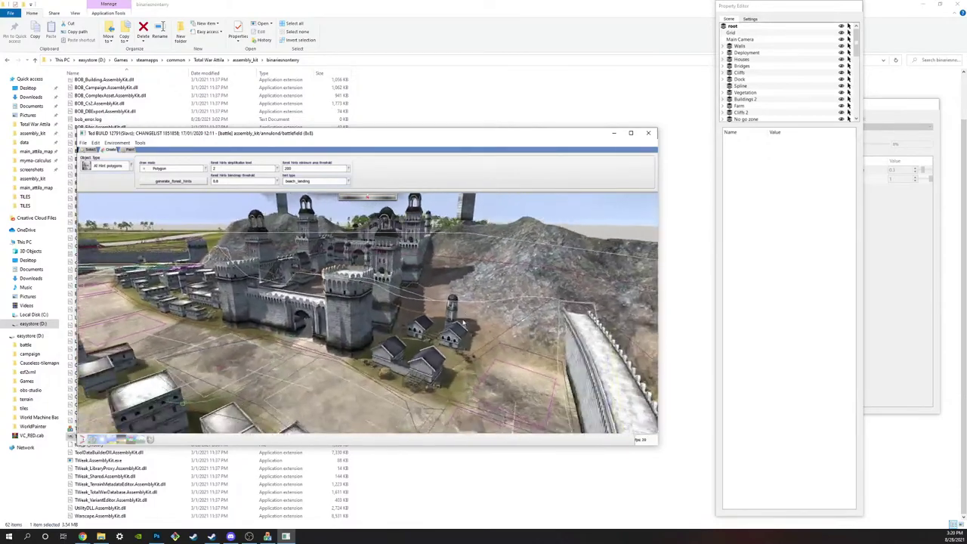
key("w")
key("s")
key("a")
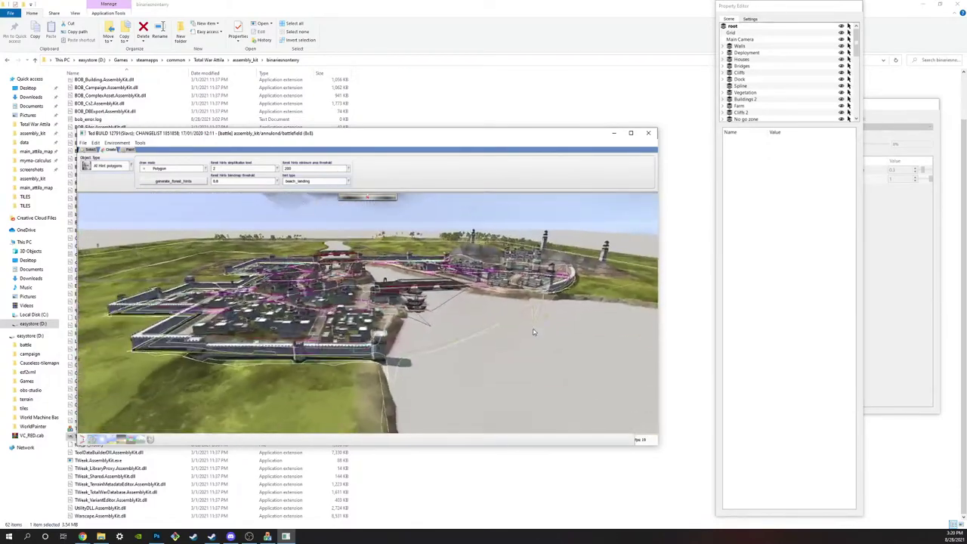
Step: Examine the corner tower at the water's edge and the shoreline leading to the docked ships
key("d")
key("s")
key("w")
key("w")
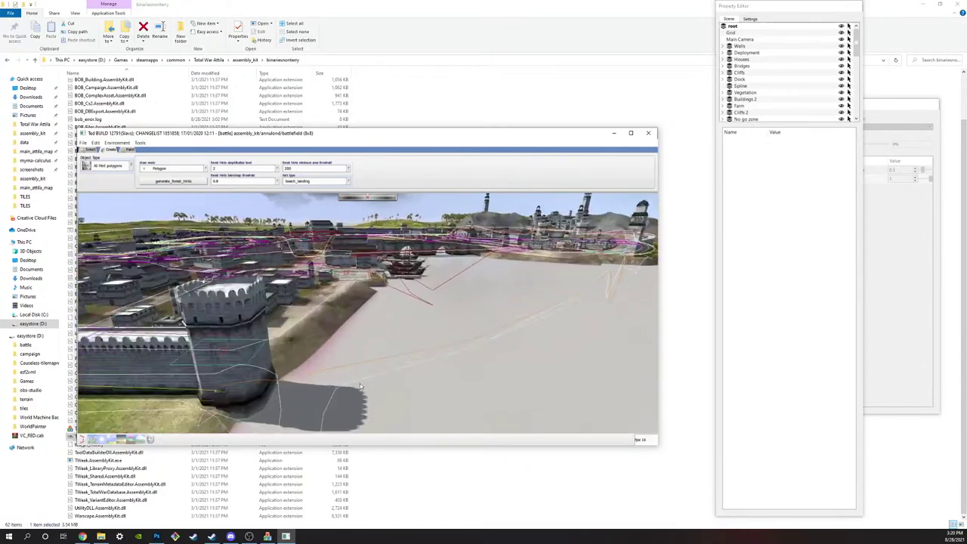
key("s")
key("a")
key("w")
key("s")
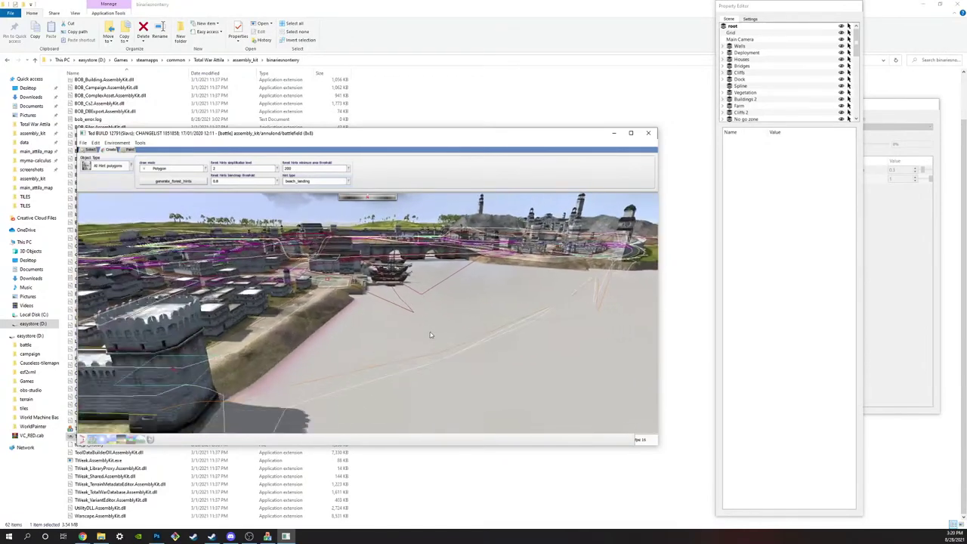
key("d")
key("s")
key("a")
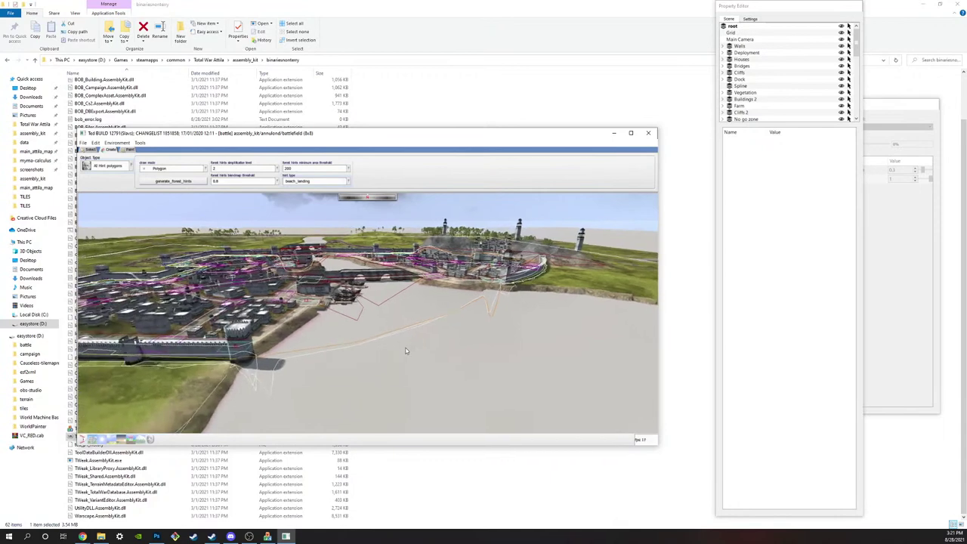
key("w")
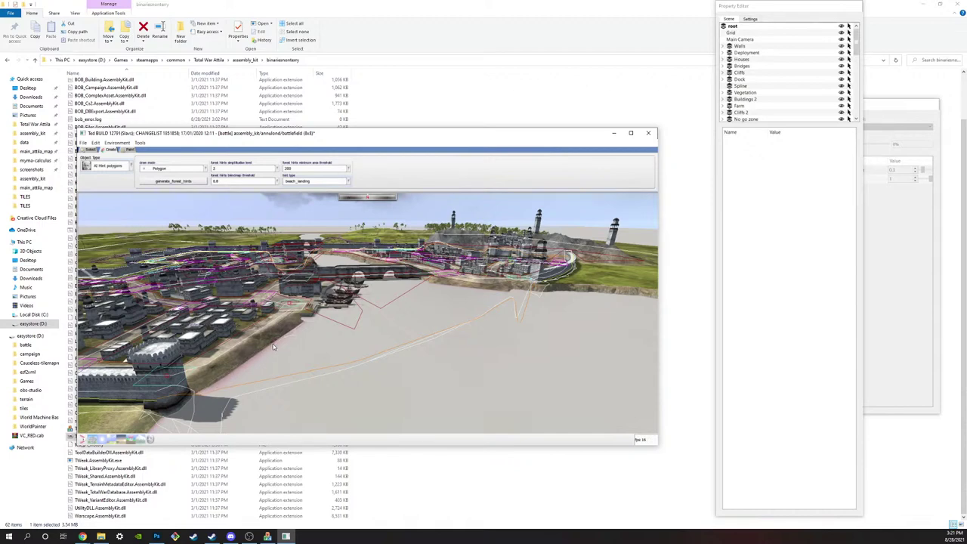
Step: Examine the possible landing shores from the corner tower past the harbour bridge to the cliffs by the far sea tower
middle_click_drag(281, 348, 317, 348)
scroll(322, 349, "up", 3)
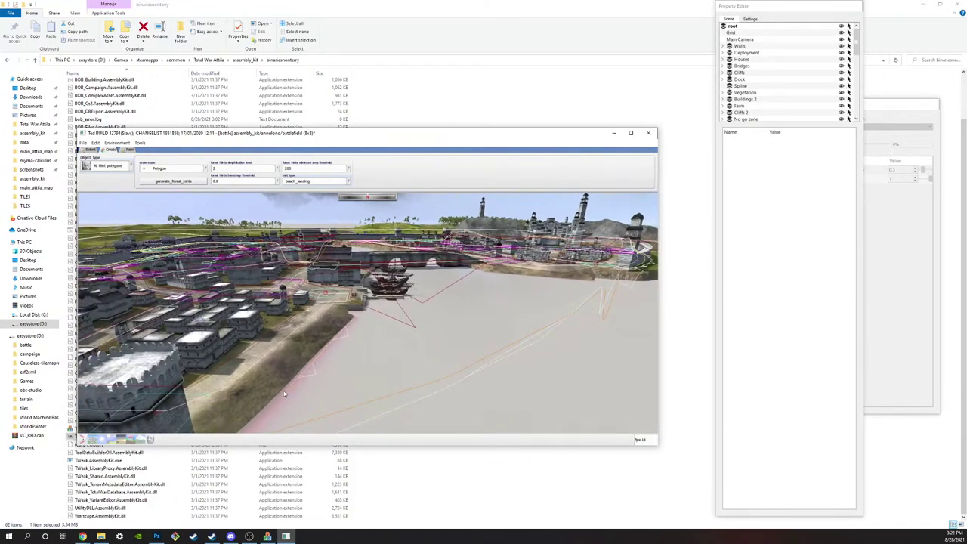
scroll(280, 391, "down", 3)
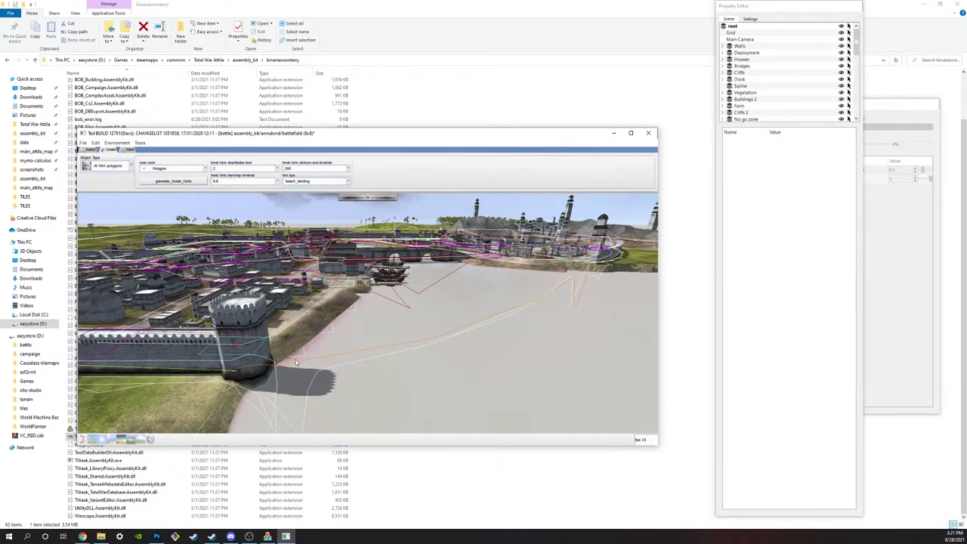
key("w")
key("d")
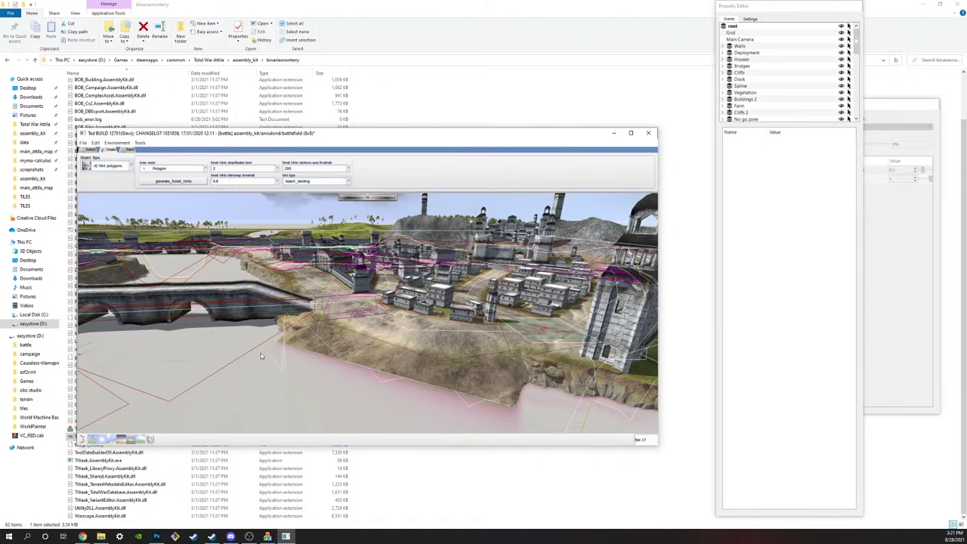
key("a")
key("w")
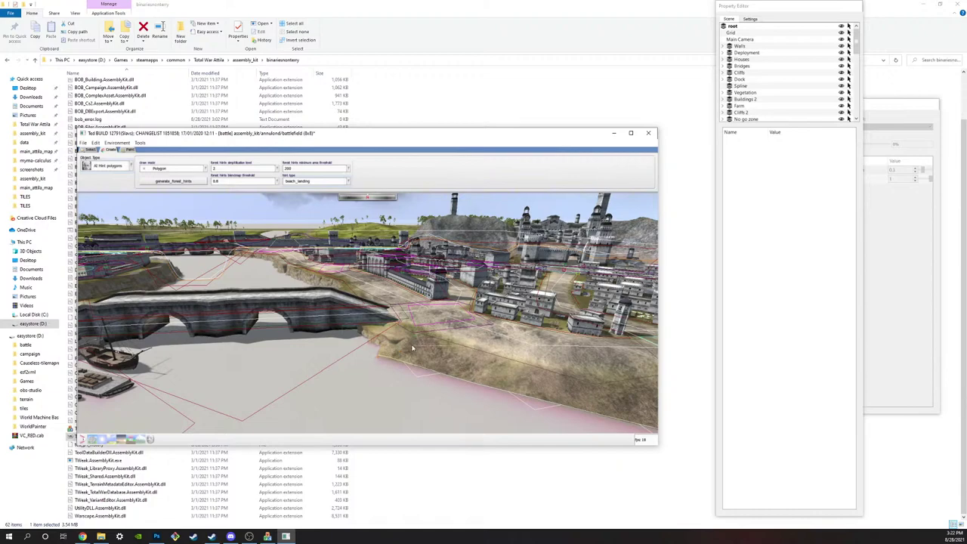
scroll(410, 350, "down", 5)
middle_click_drag(432, 355, 372, 371)
scroll(372, 371, "up", 3)
scroll(380, 354, "down", 3)
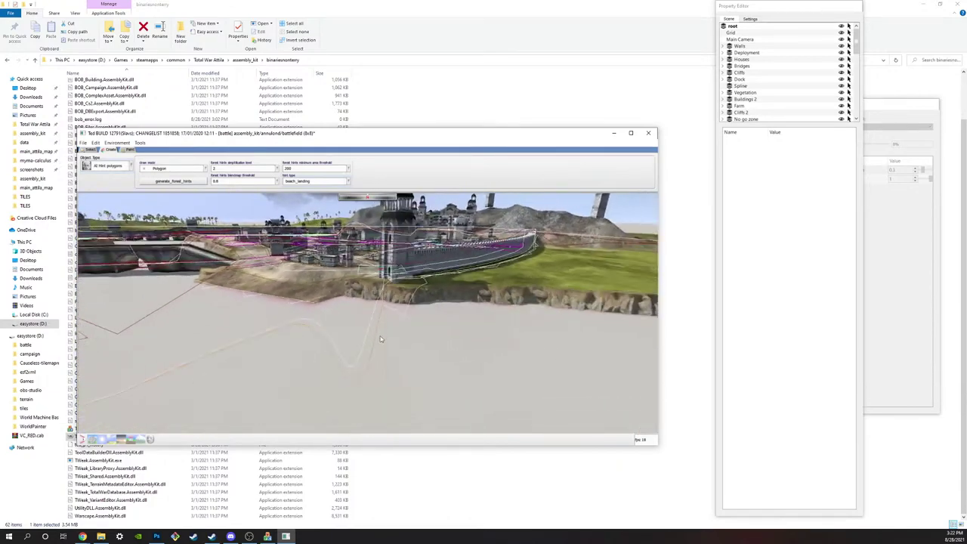
scroll(385, 378, "up", 6)
middle_click_drag(388, 331, 410, 360)
scroll(384, 341, "up", 5)
scroll(411, 360, "down", 10)
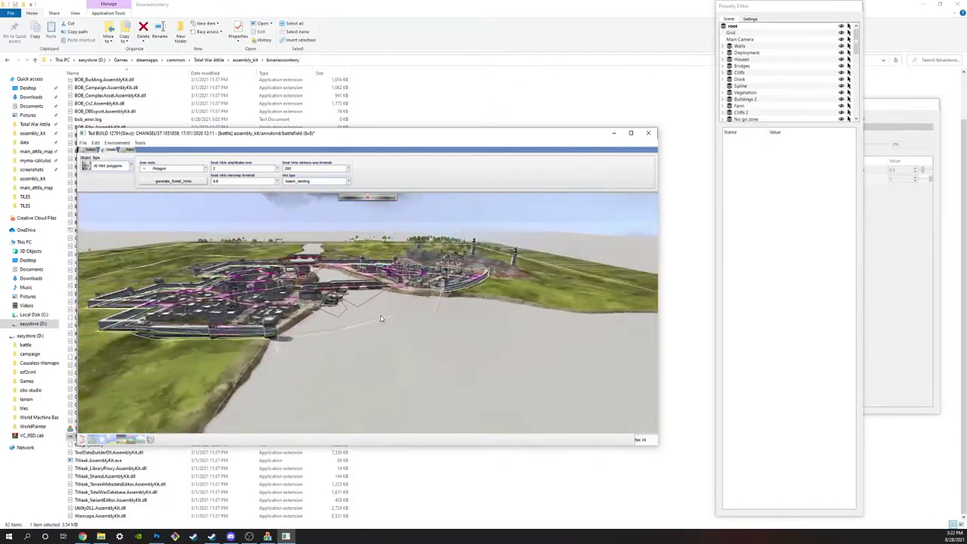
Step: Examine the submerged terrain and the outer borders of the whole annulond tile
key("w")
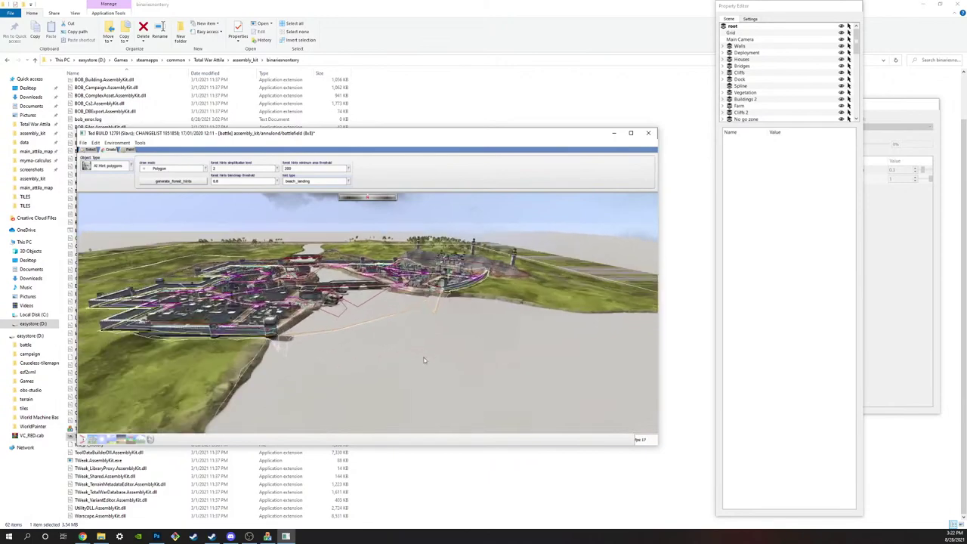
key("s")
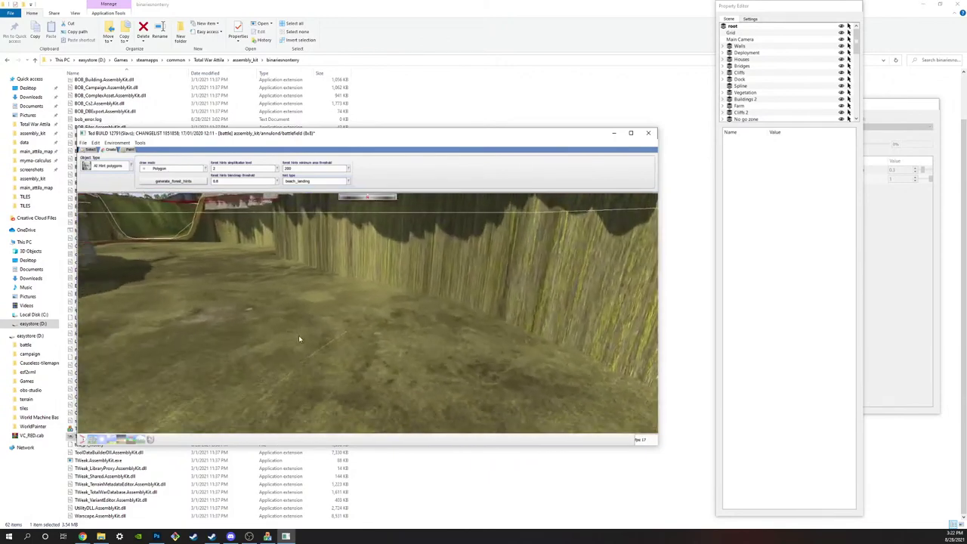
key("s")
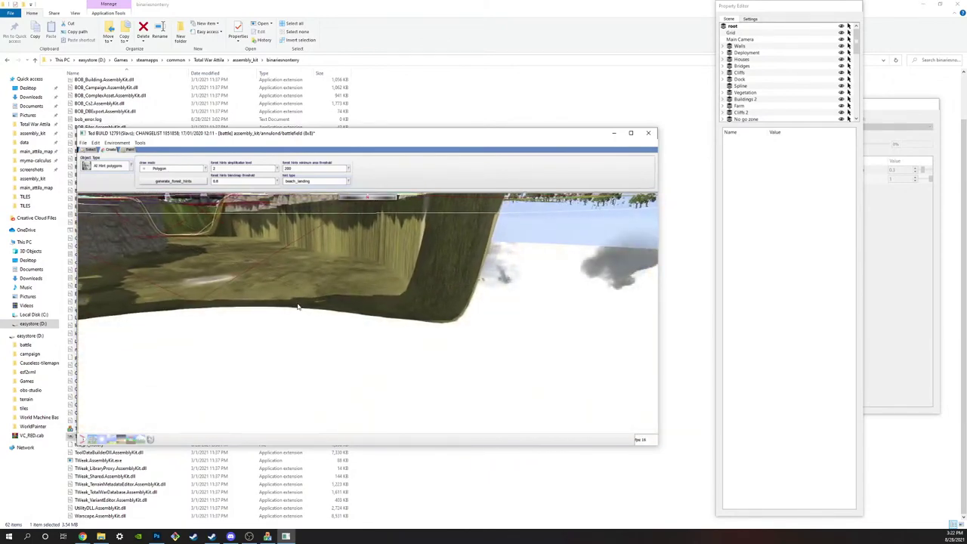
key("w")
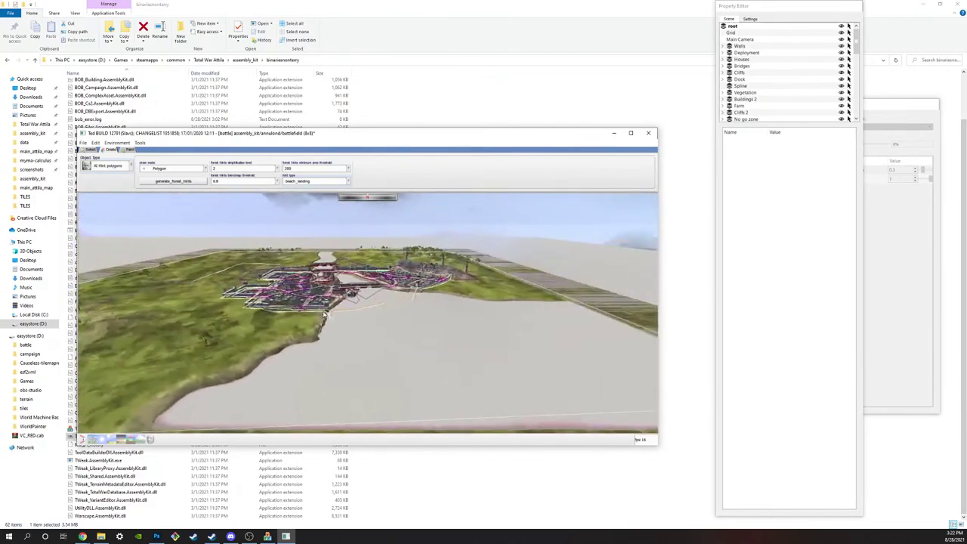
middle_click_drag(381, 412, 352, 279)
key("s")
key("w")
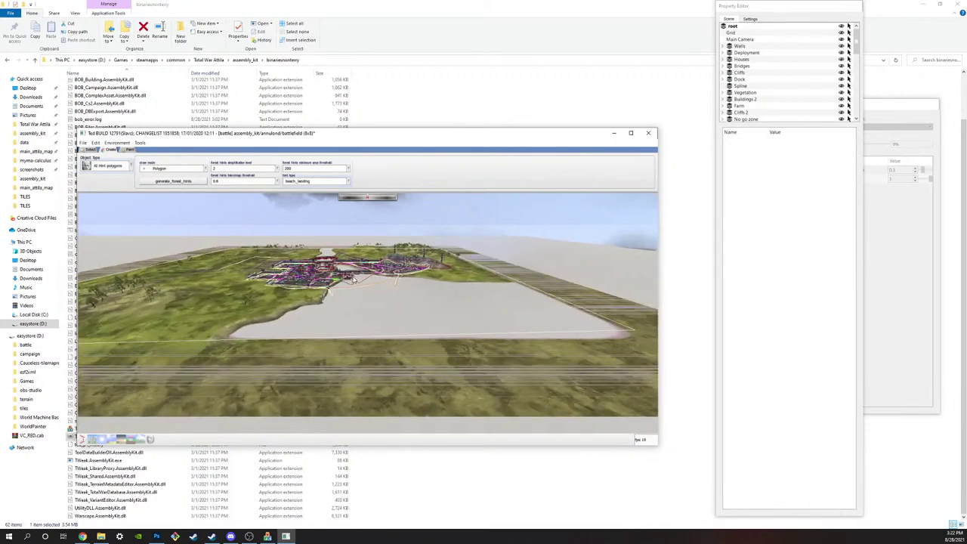
key("d")
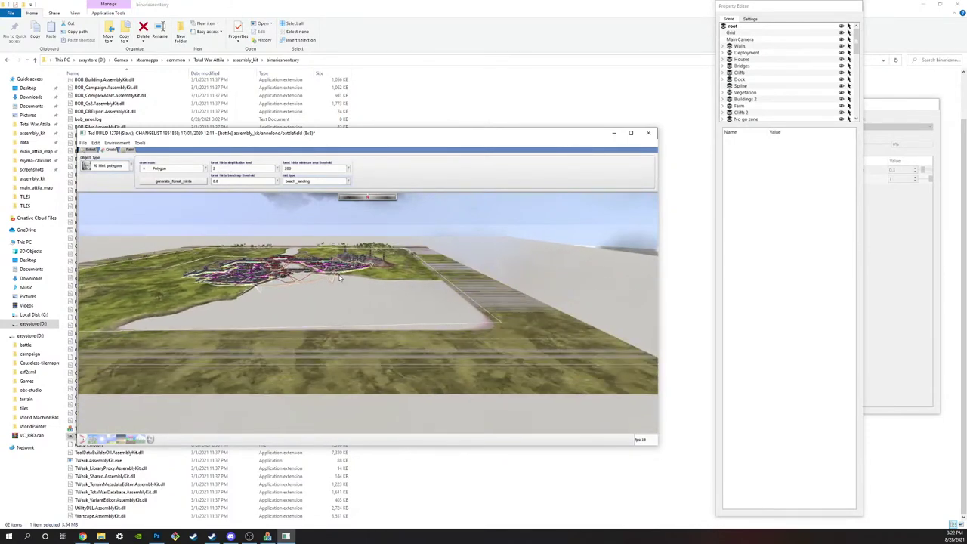
Step: Examine the river, its bridges and the farmland inland, comparing them with the harbour side of the settlement
key("w")
key("w")
key("a")
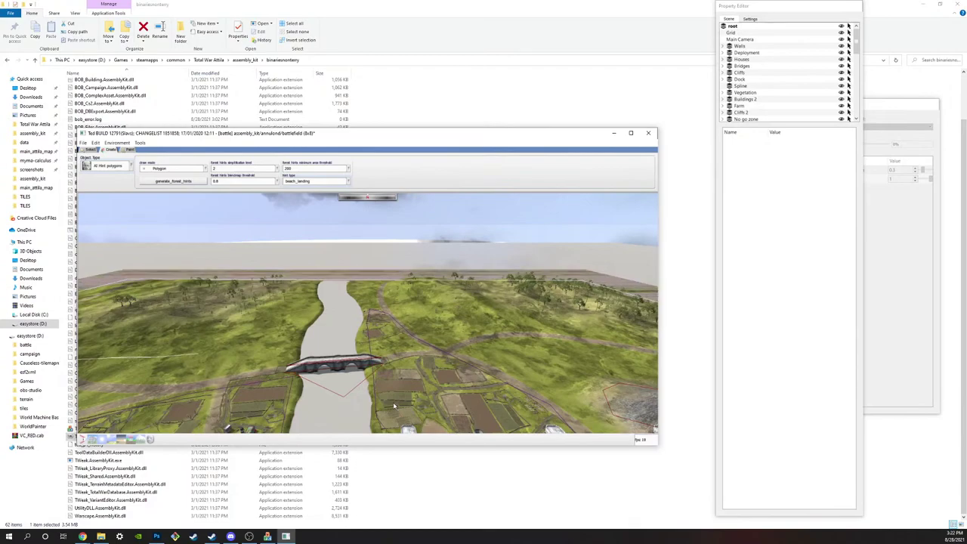
key("s")
key("w")
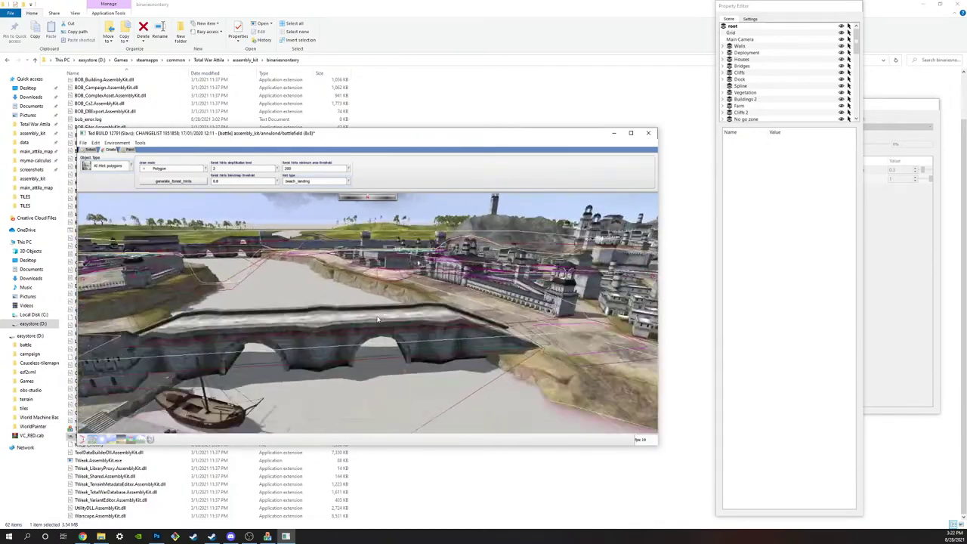
scroll(376, 316, "down", 10)
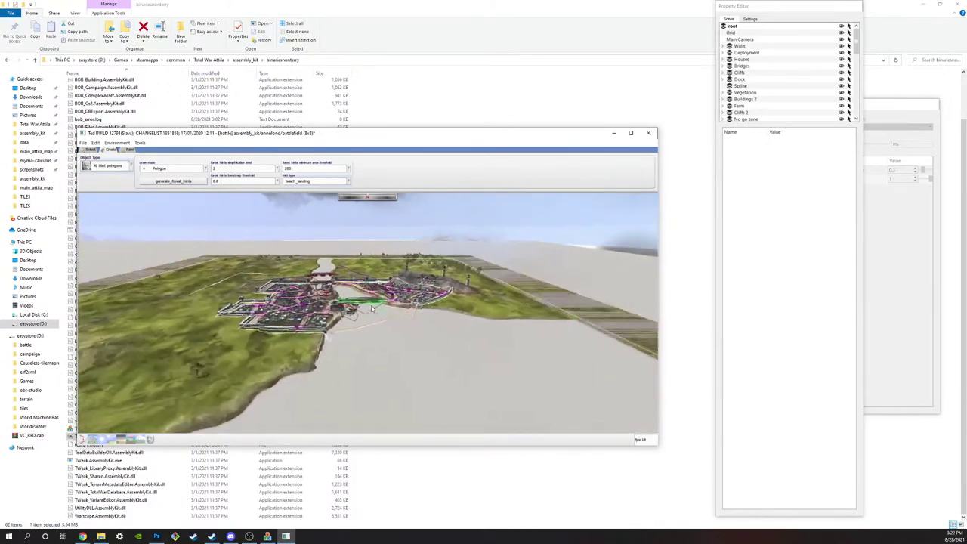
scroll(371, 308, "up", 6)
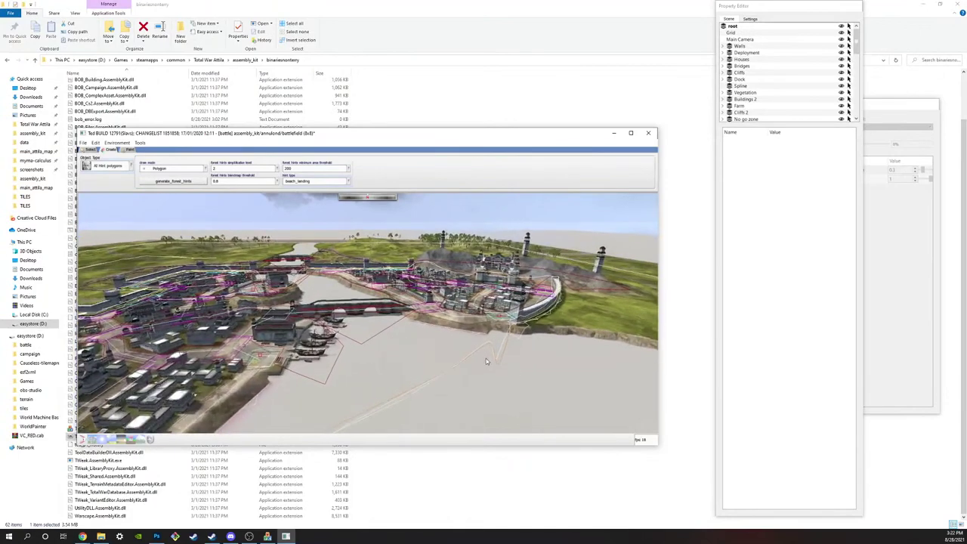
key("w")
key("a")
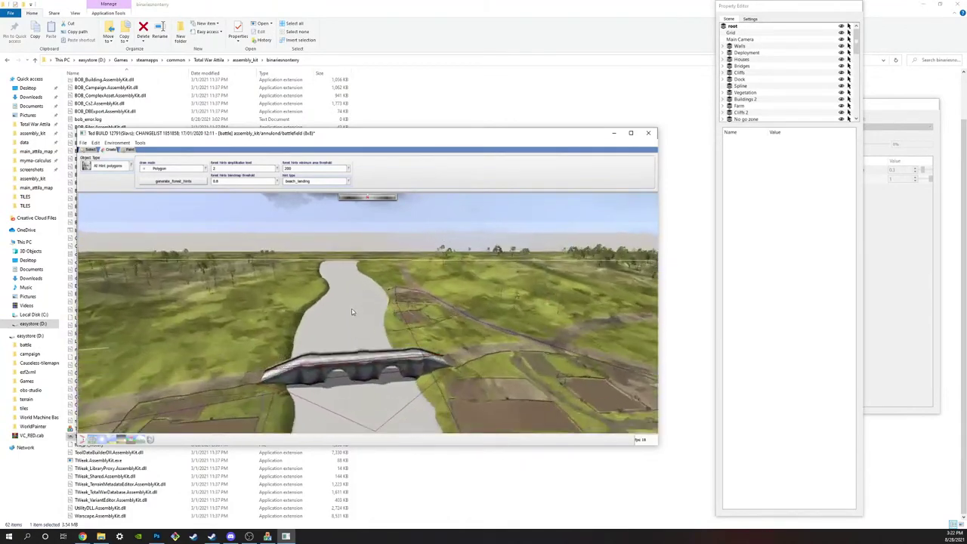
Step: Examine the river from its bridge to the tile's inland edge, comparing it with the open sea side of the tile
key("w")
scroll(348, 339, "down", 10)
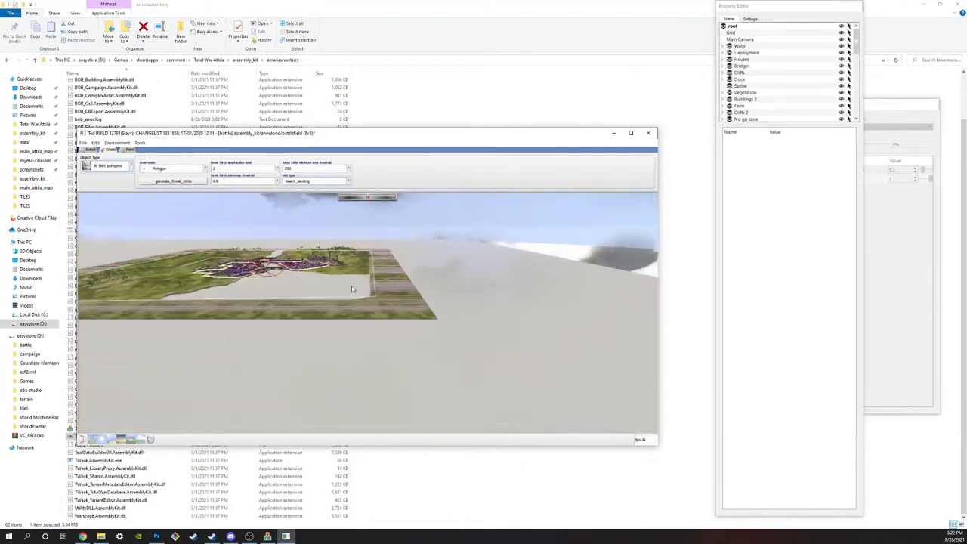
scroll(351, 290, "up", 5)
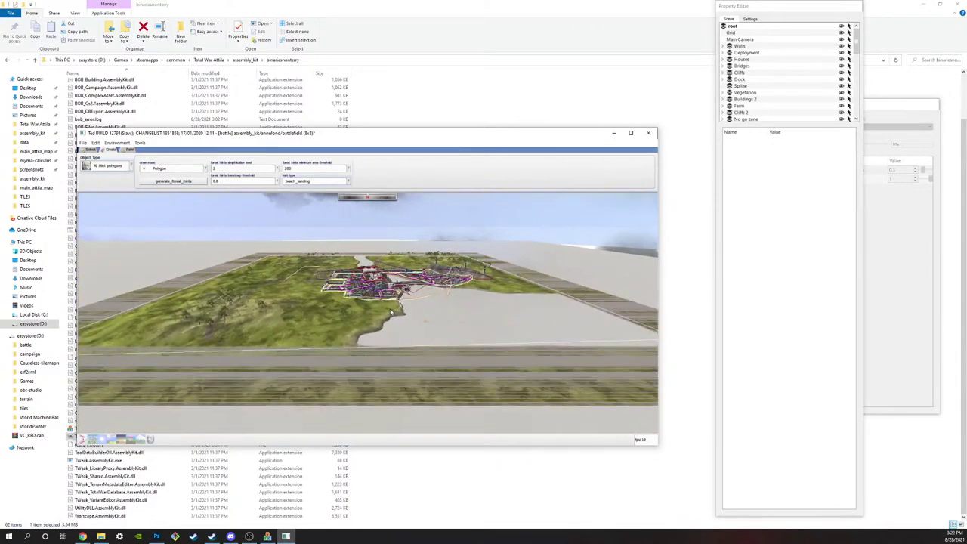
scroll(391, 312, "up", 7)
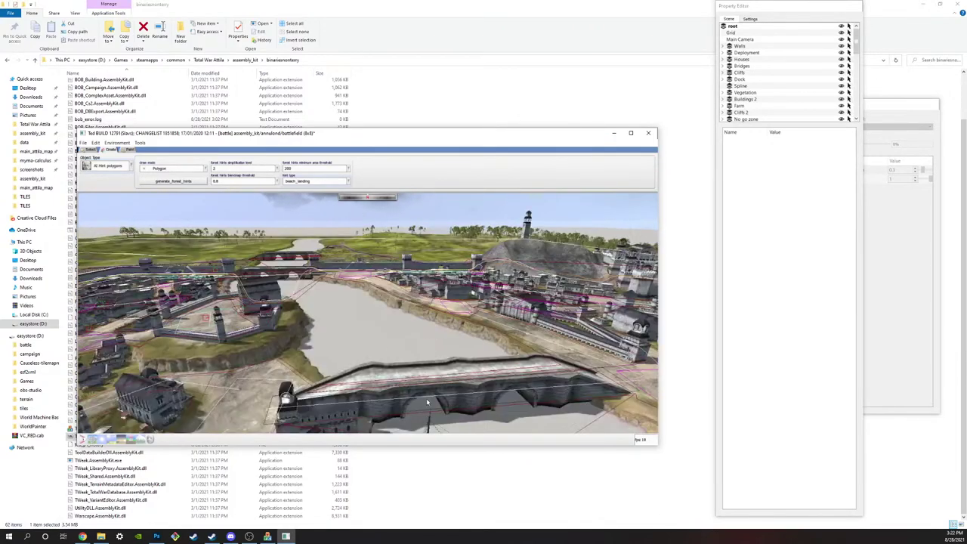
scroll(427, 403, "up", 8)
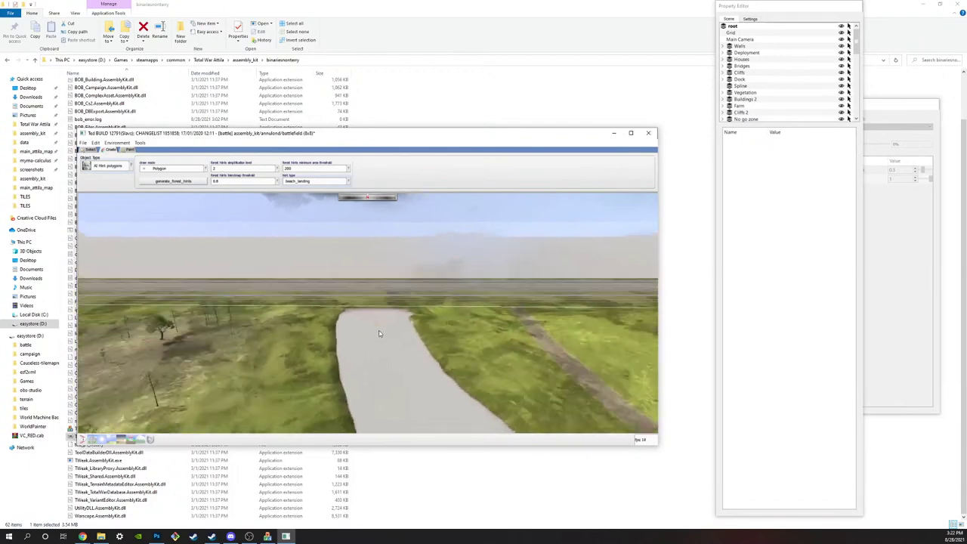
scroll(380, 333, "down", 10)
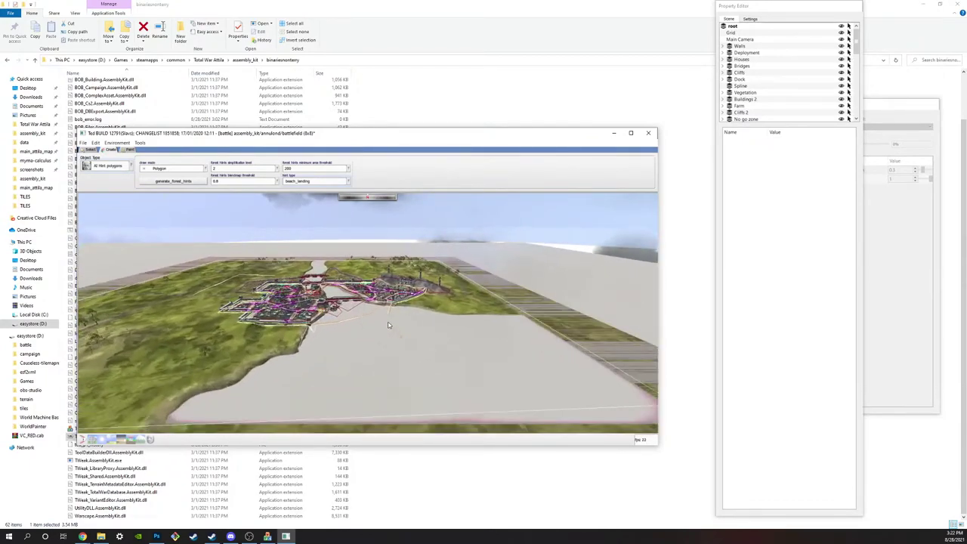
Step: Examine the sea approach to the settlement, from the near shoreline and docked ships to the far sea tower
scroll(388, 324, "up", 8)
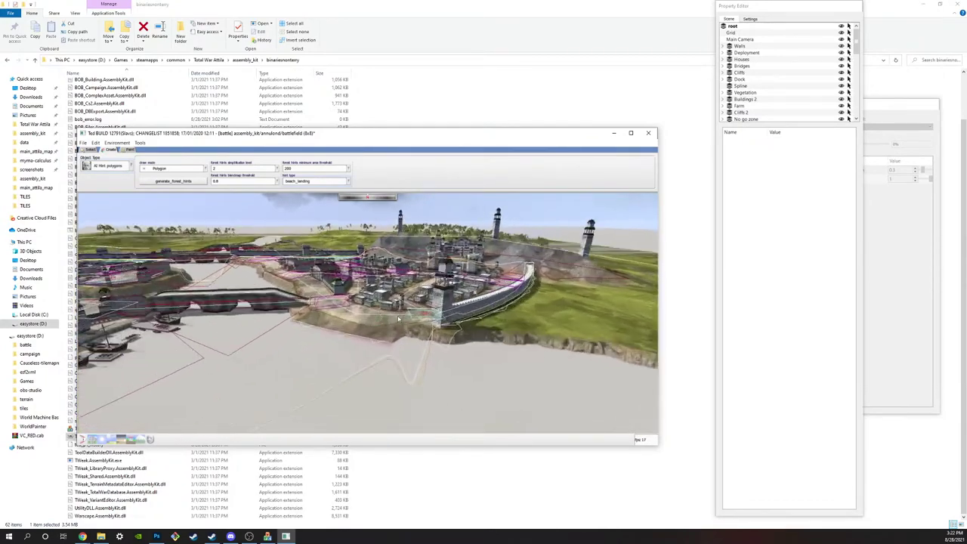
scroll(398, 319, "up", 5)
scroll(471, 315, "down", 6)
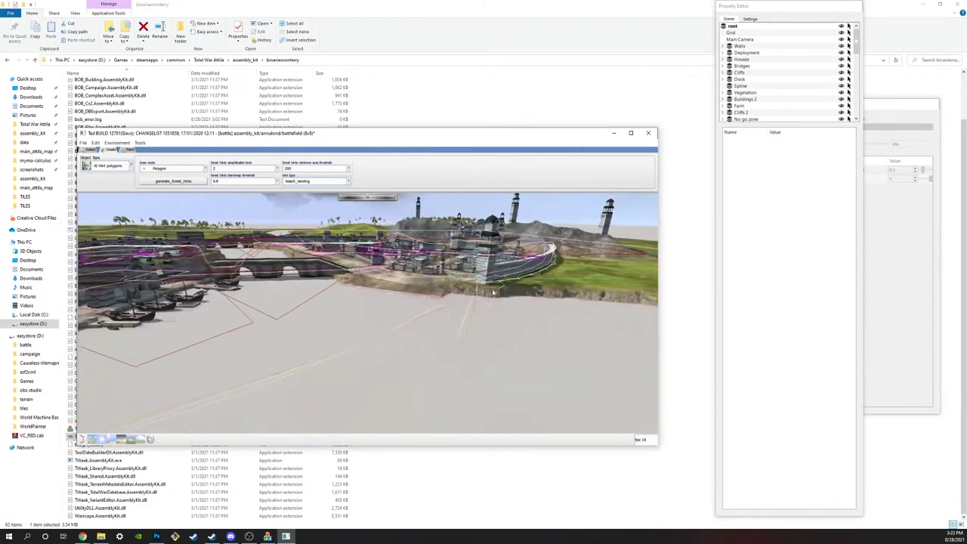
middle_click_drag(493, 293, 442, 278)
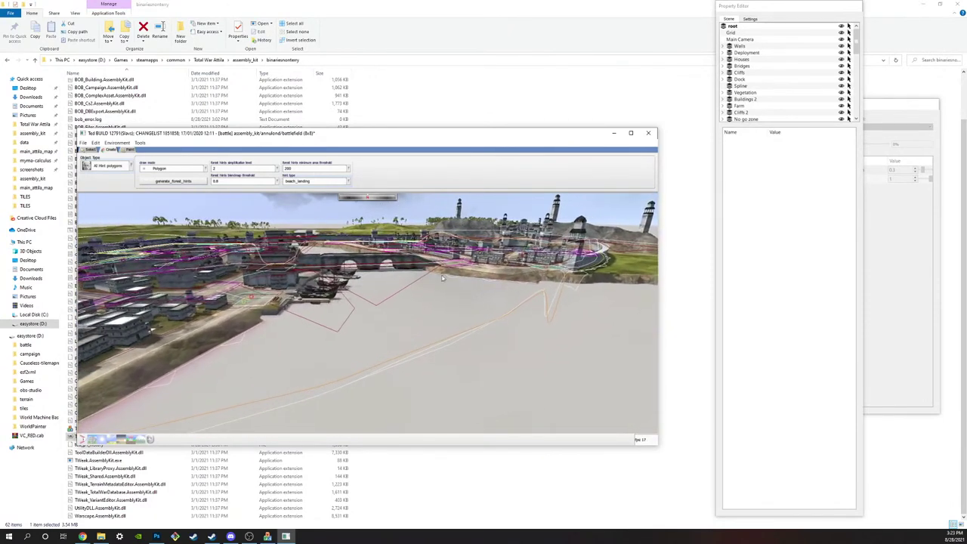
scroll(498, 300, "down", 6)
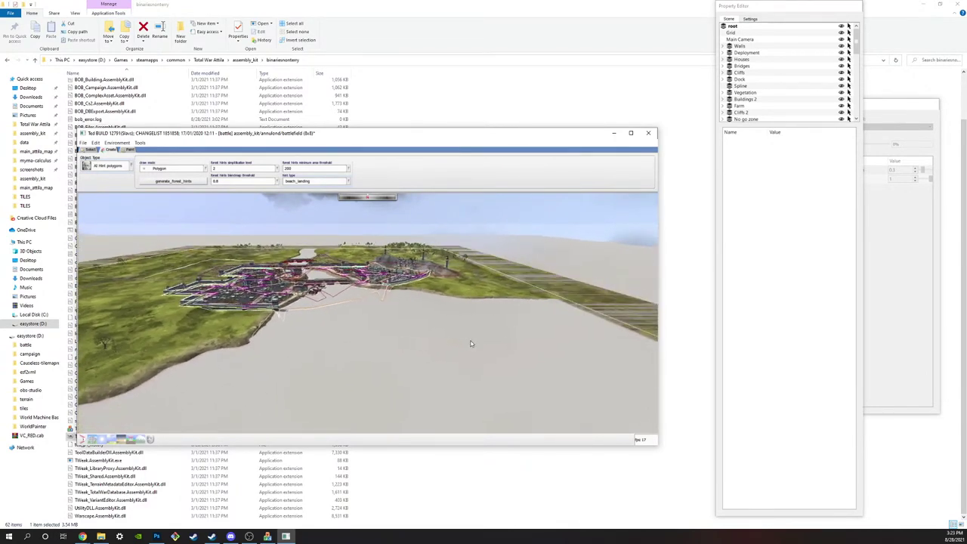
scroll(466, 325, "up", 2)
scroll(466, 326, "up", 6)
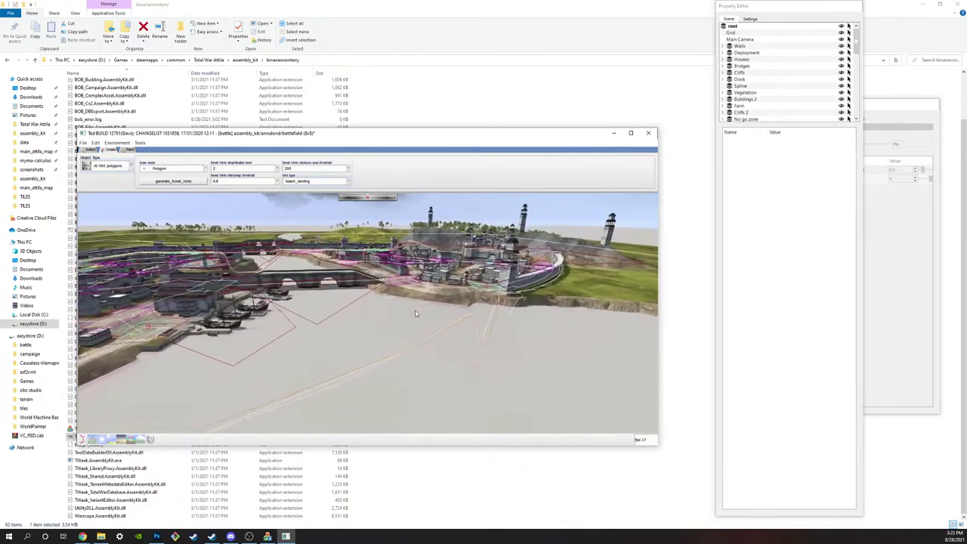
key("a")
key("w")
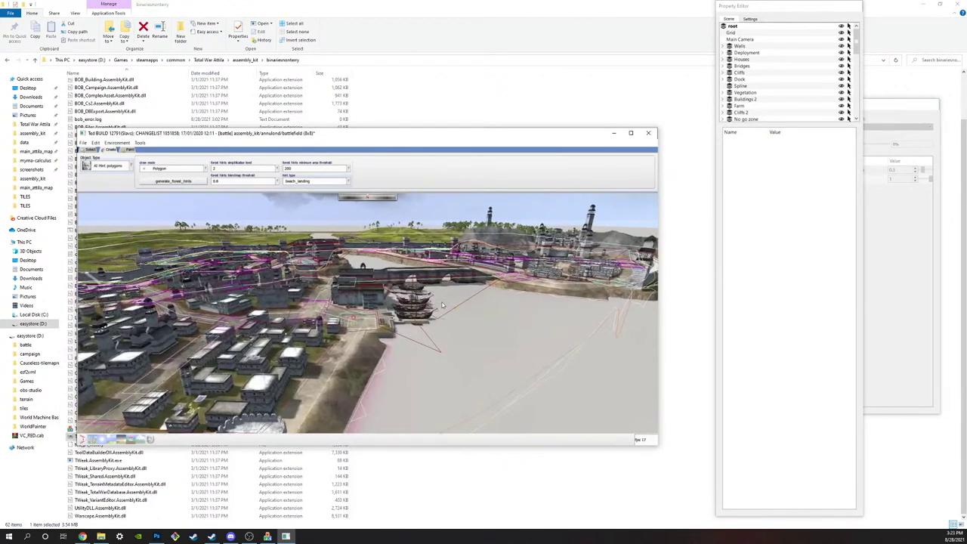
key("s")
key("d")
scroll(417, 294, "up", 3)
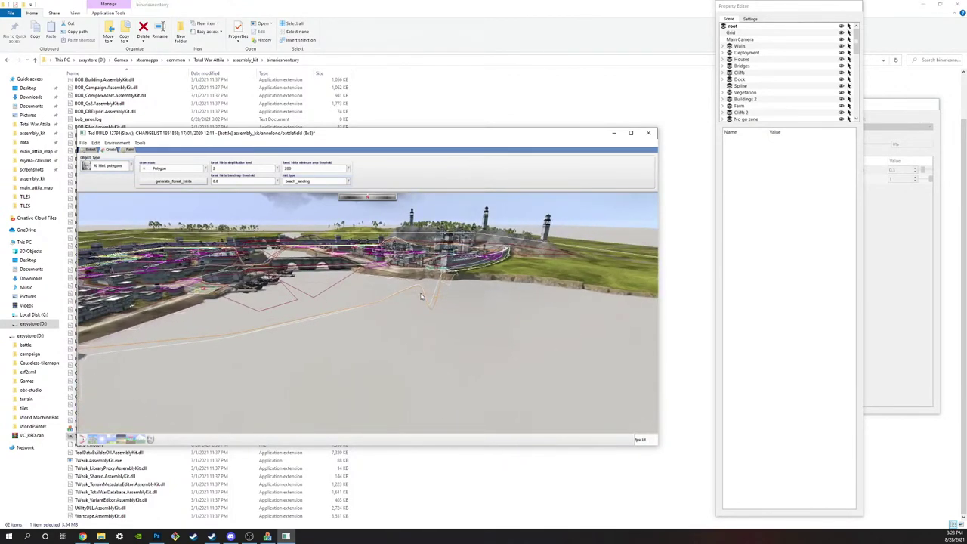
Step: Examine the rocky hill with its watchtowers, the curved wall and the outer walls on the opposite bank
scroll(389, 263, "down", 3)
key("w")
key("d")
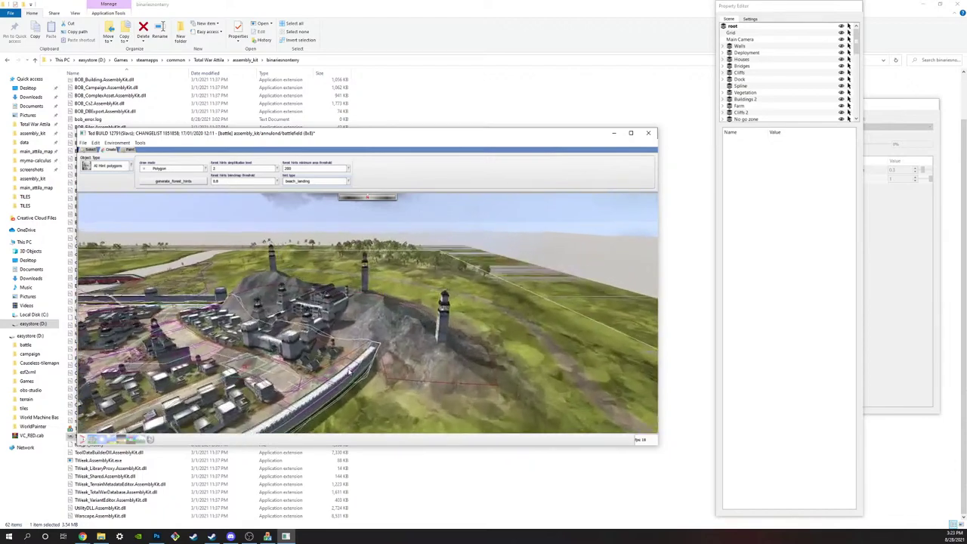
key("s")
key("a")
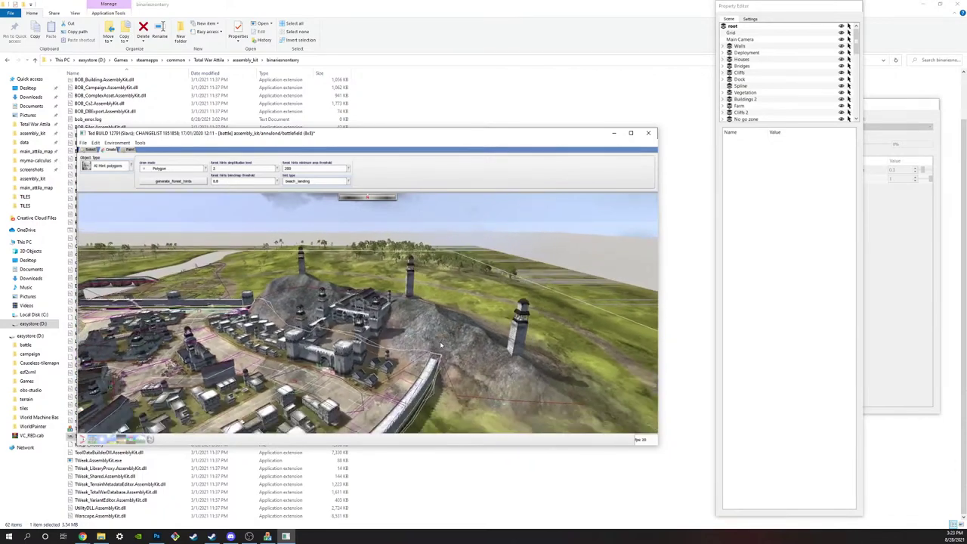
middle_click_drag(446, 339, 408, 295)
middle_click_drag(384, 339, 394, 347)
middle_click_drag(377, 296, 368, 297)
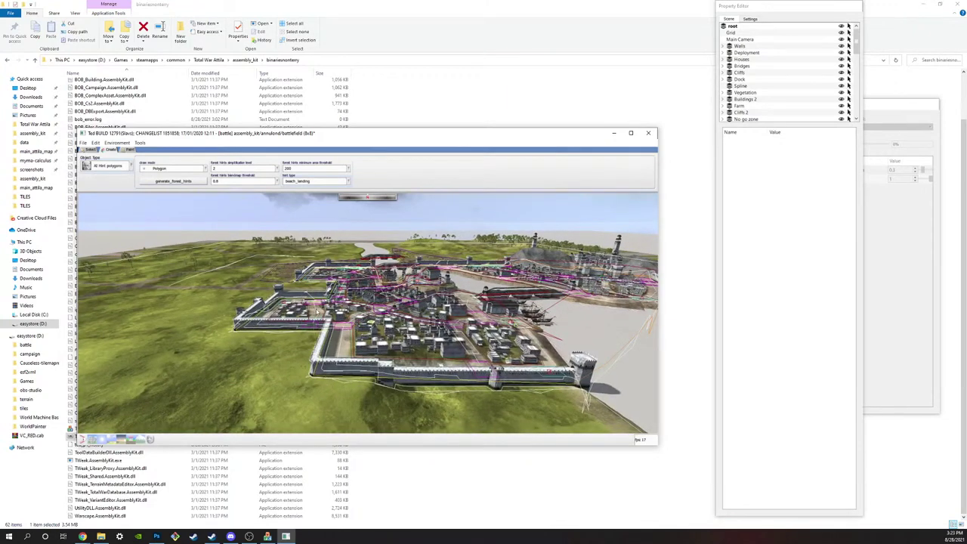
Step: Review the hint types available for AI hint polygons
middle_click_drag(332, 317, 279, 308)
left_click(330, 182)
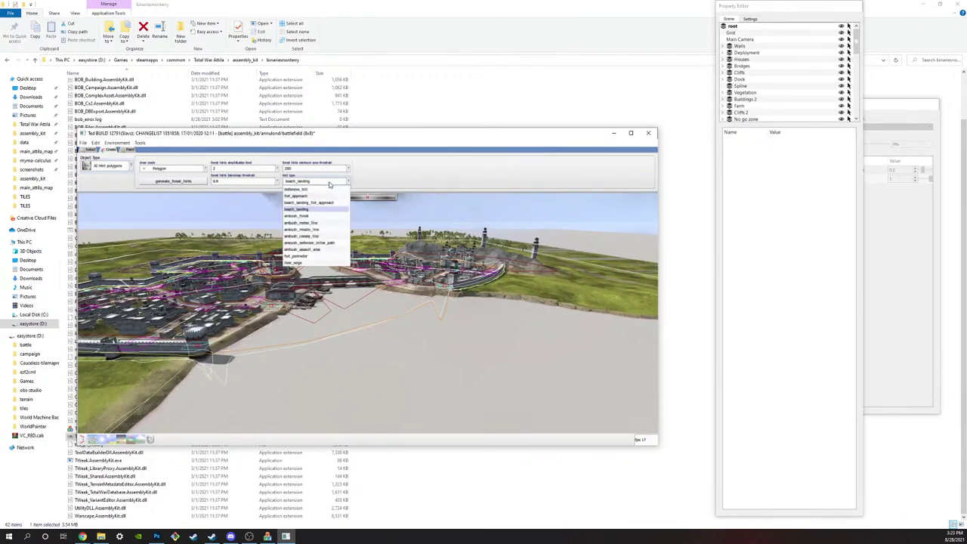
left_click(331, 182)
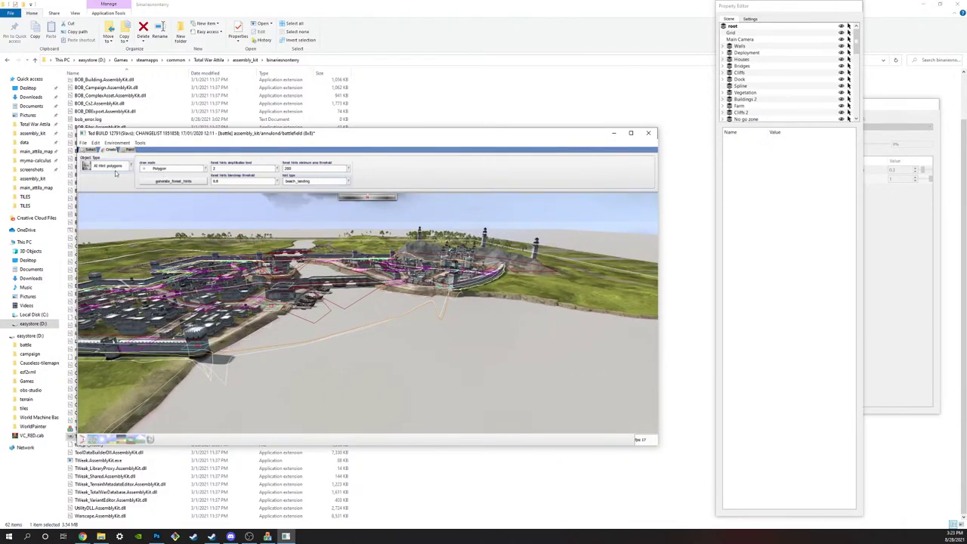
Step: Switch the object type to create to Go/No-go regions, with Go Region as the outline type
left_click(98, 169)
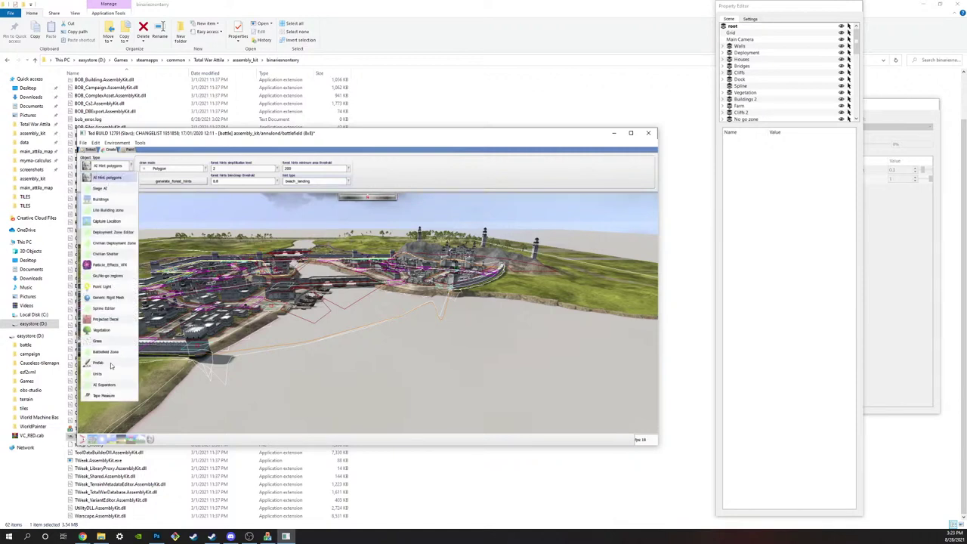
left_click(108, 277)
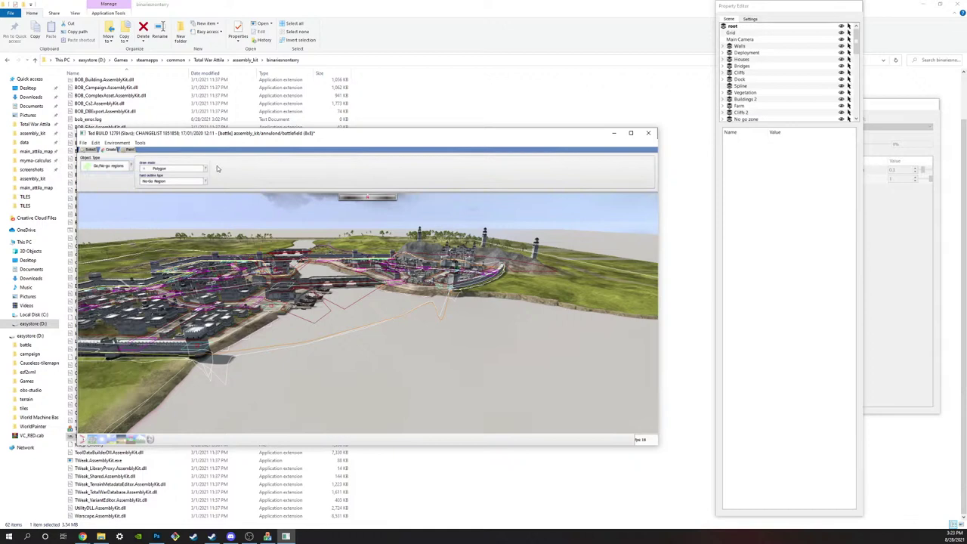
left_click(202, 182)
Step: Examine the region outlines around the docked ships, the harbour bridge and the water in front of them
key("w")
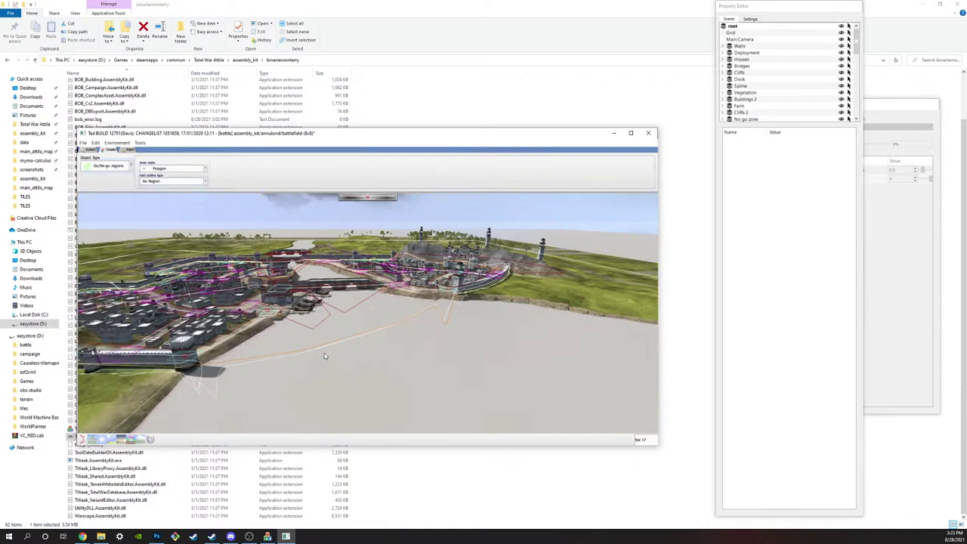
key("a")
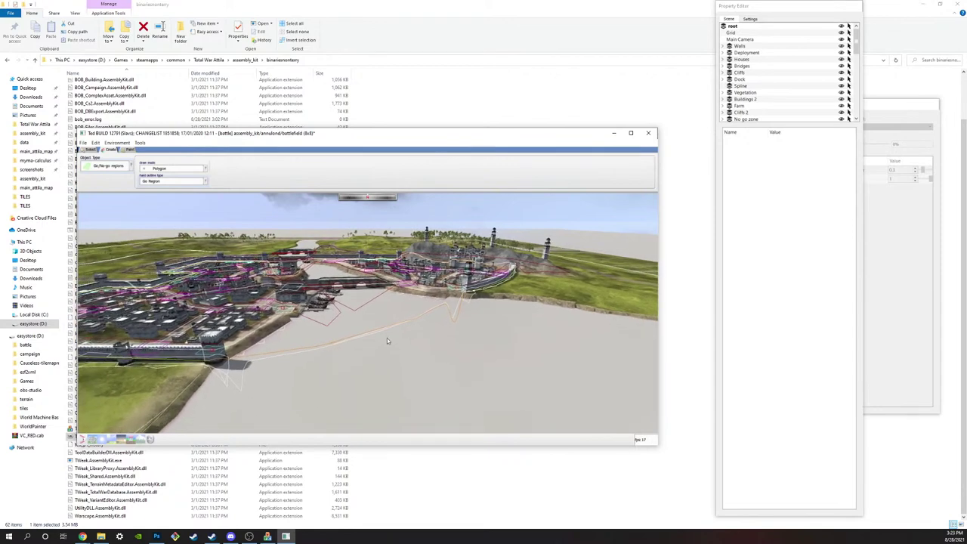
key("w")
key("a")
key("w")
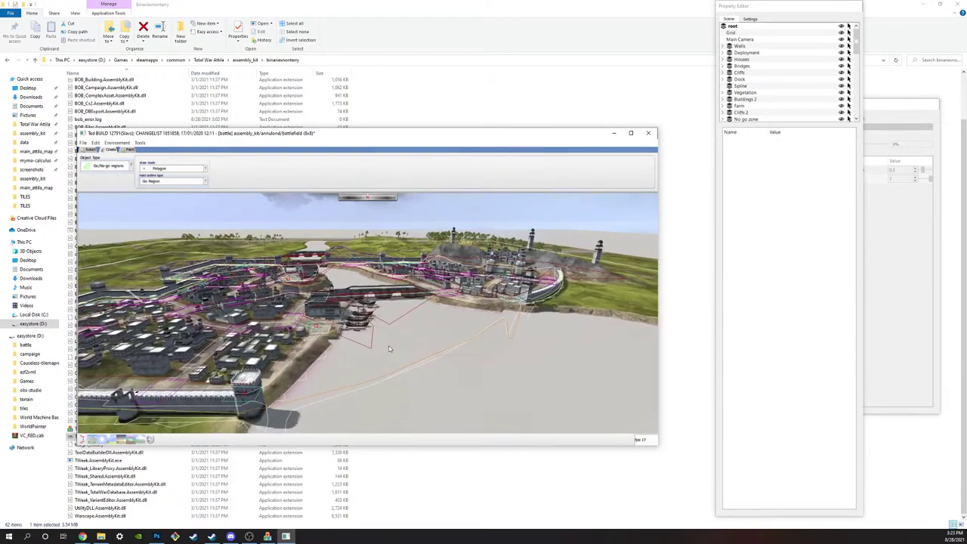
key("d")
key("w")
key("s")
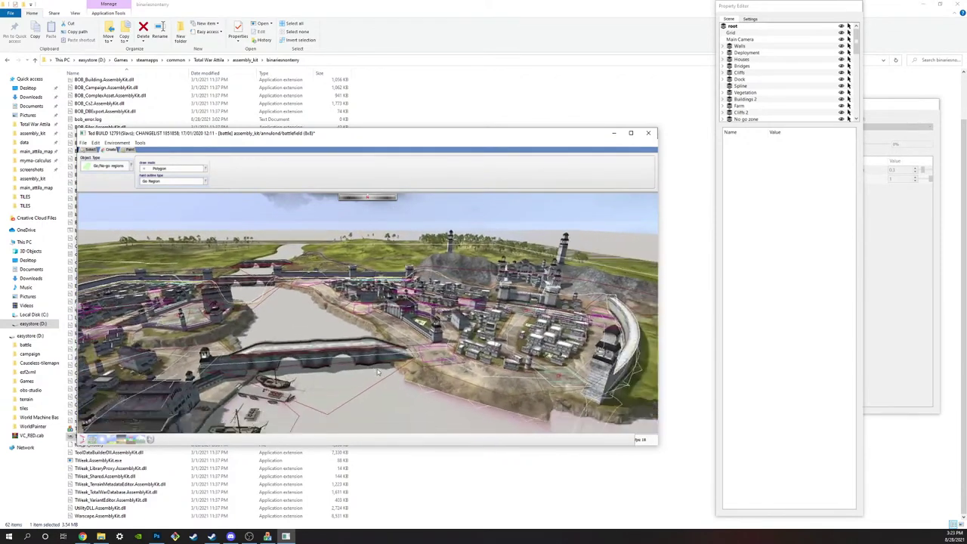
key("s")
key("d")
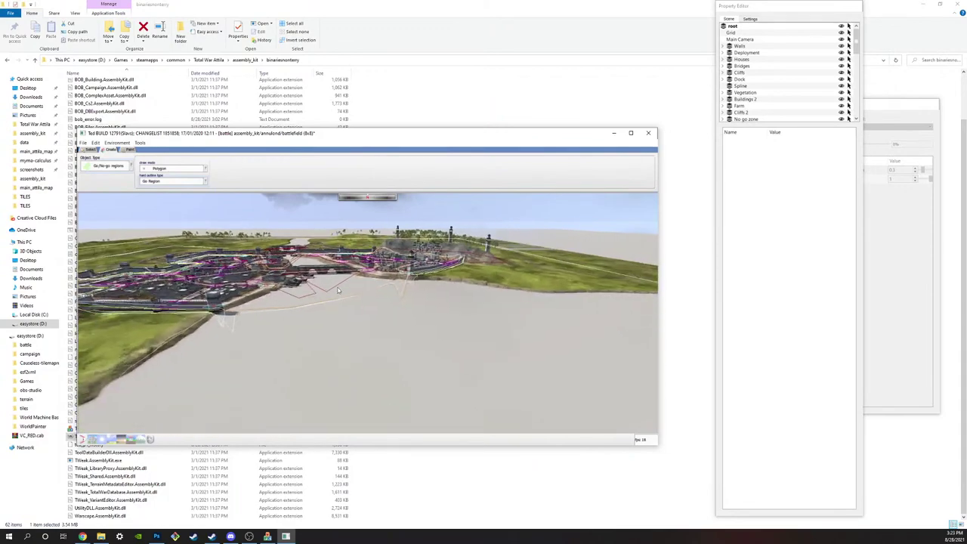
Step: Examine the shore between the harbour bridge and the far sea tower together with its no-go outline
middle_click_drag(374, 325, 361, 372)
key("w")
key("d")
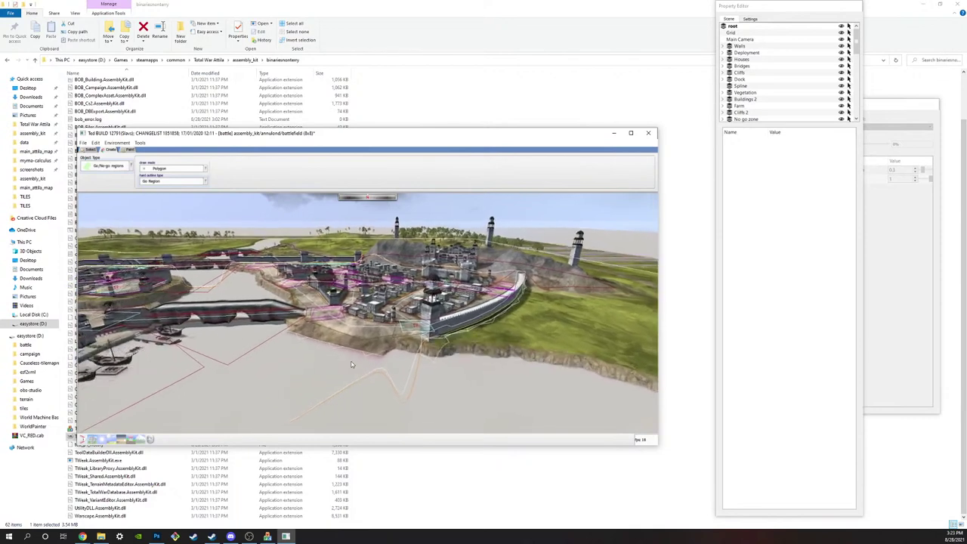
key("s")
key("s")
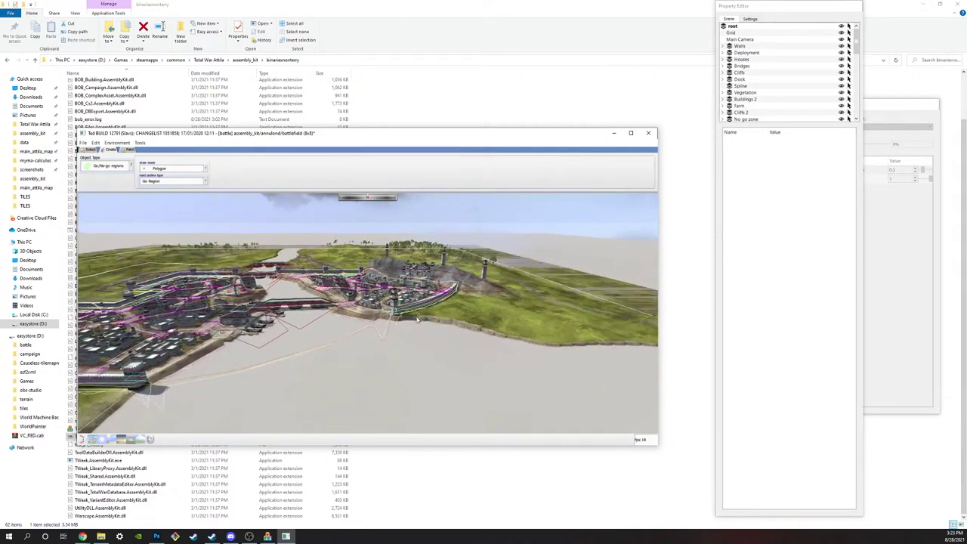
key("w")
key("w")
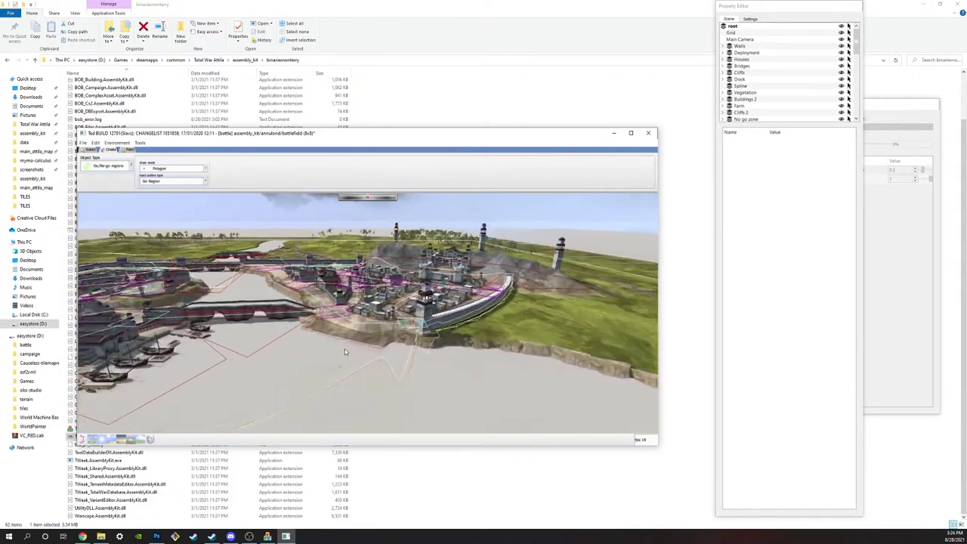
middle_click_drag(344, 349, 385, 379)
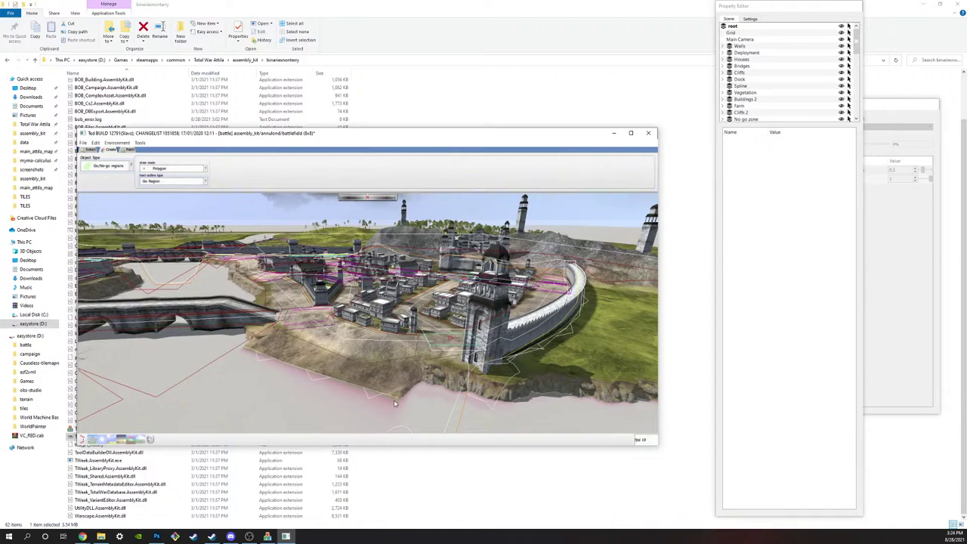
Step: Compare the no-go boundary along the far sea tower's shore with the sea area of the whole tile
scroll(395, 402, "down", 5)
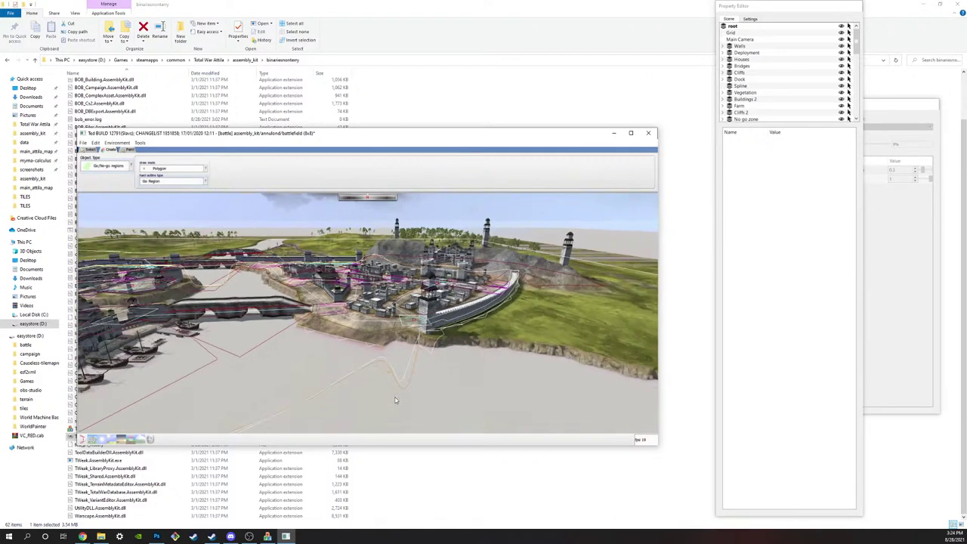
scroll(393, 397, "up", 5)
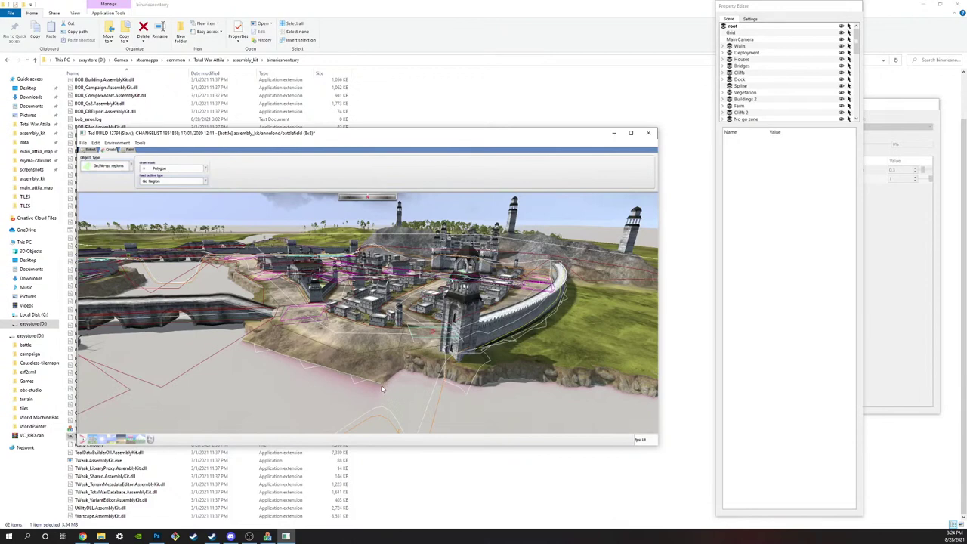
scroll(381, 381, "down", 5)
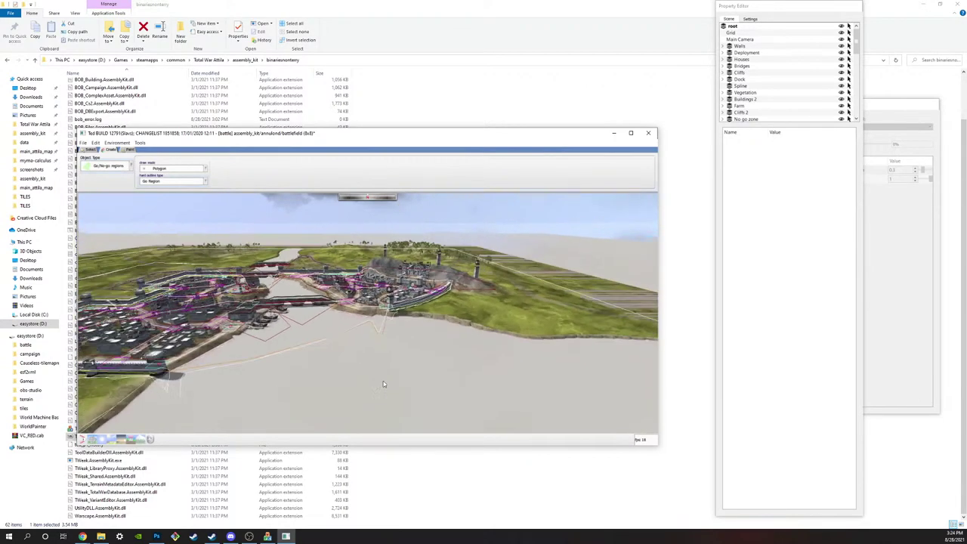
scroll(383, 374, "up", 2)
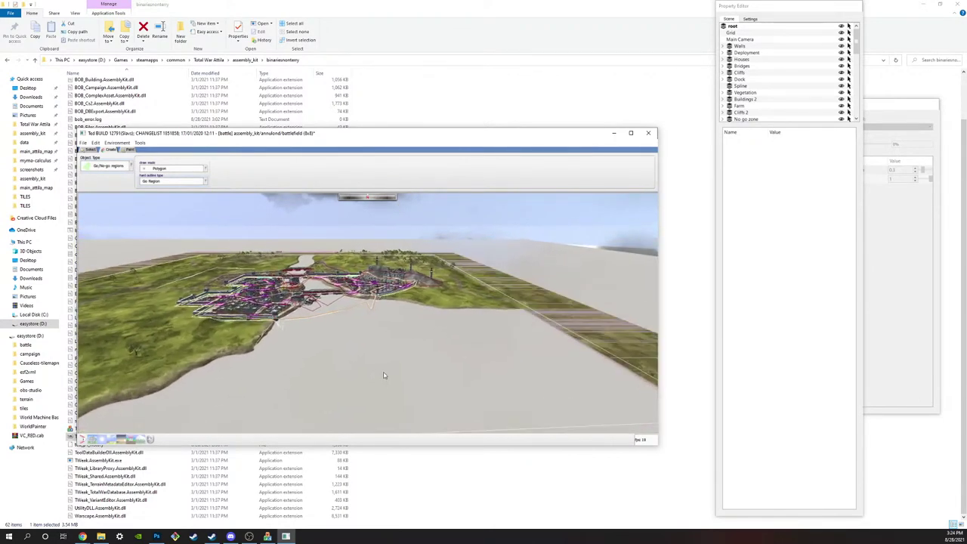
scroll(385, 375, "down", 2)
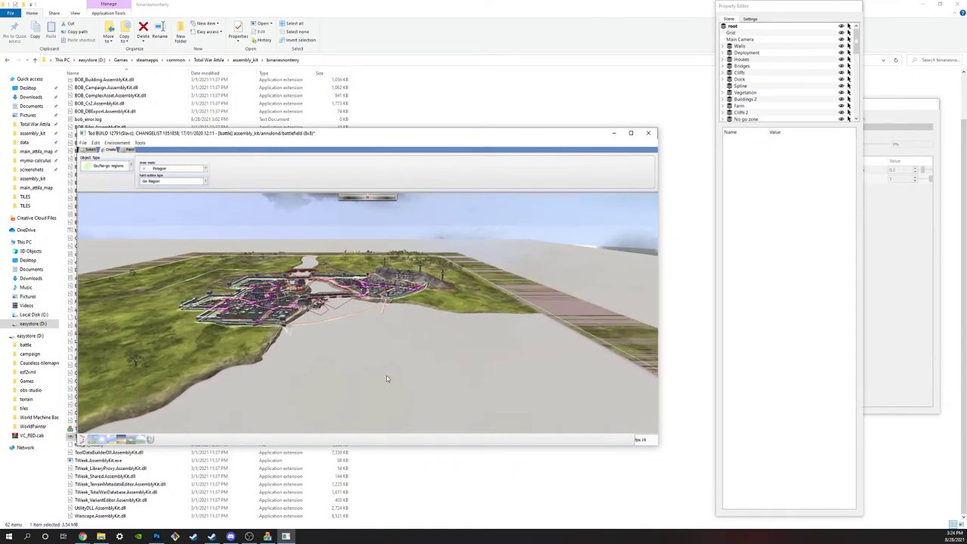
scroll(400, 324, "up", 5)
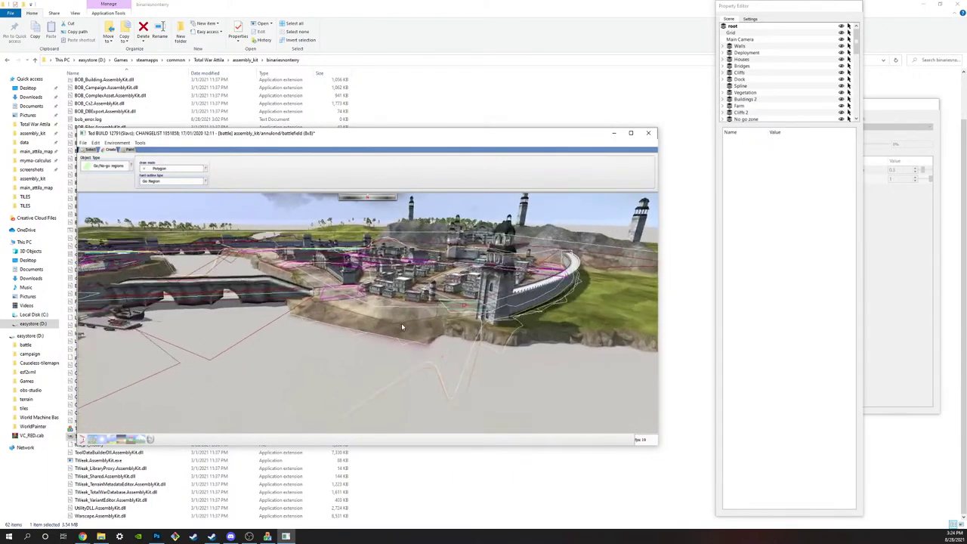
scroll(404, 368, "up", 2)
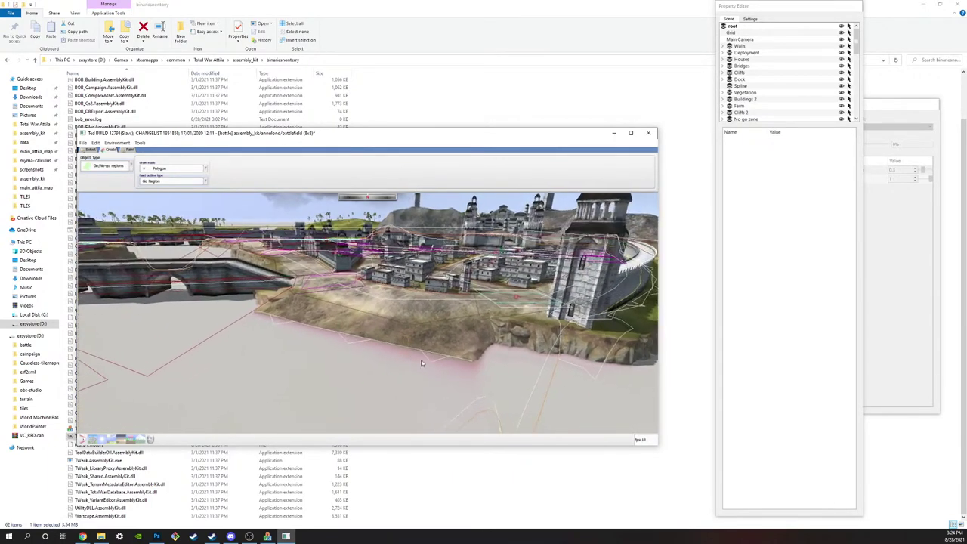
Step: Draw a Go Region polygon over the water beside the shore between the harbour bridge and the far sea tower
middle_click_drag(447, 383, 418, 363)
scroll(415, 356, "up", 3)
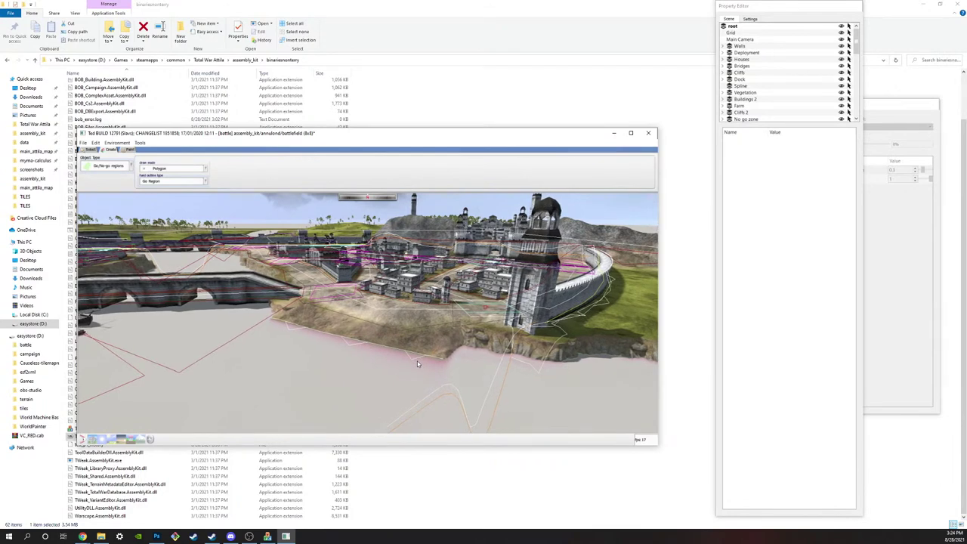
scroll(374, 385, "up", 3)
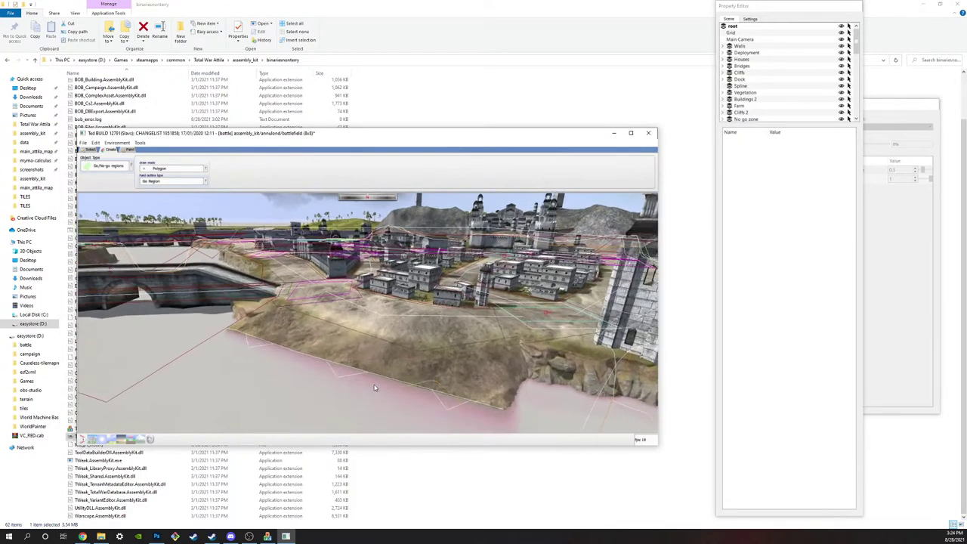
middle_click_drag(373, 387, 453, 348)
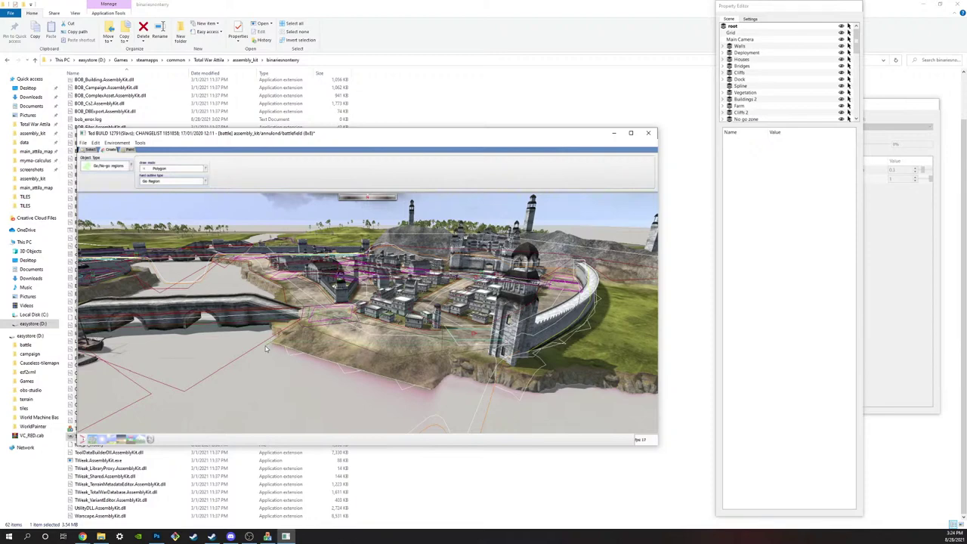
middle_click_drag(264, 347, 323, 382)
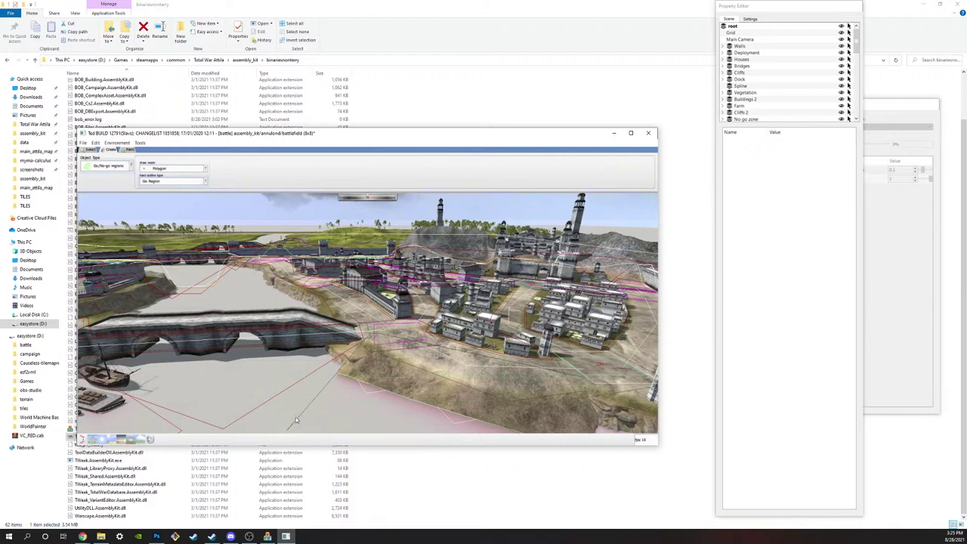
left_click(282, 411)
key("s")
key("d")
key("d")
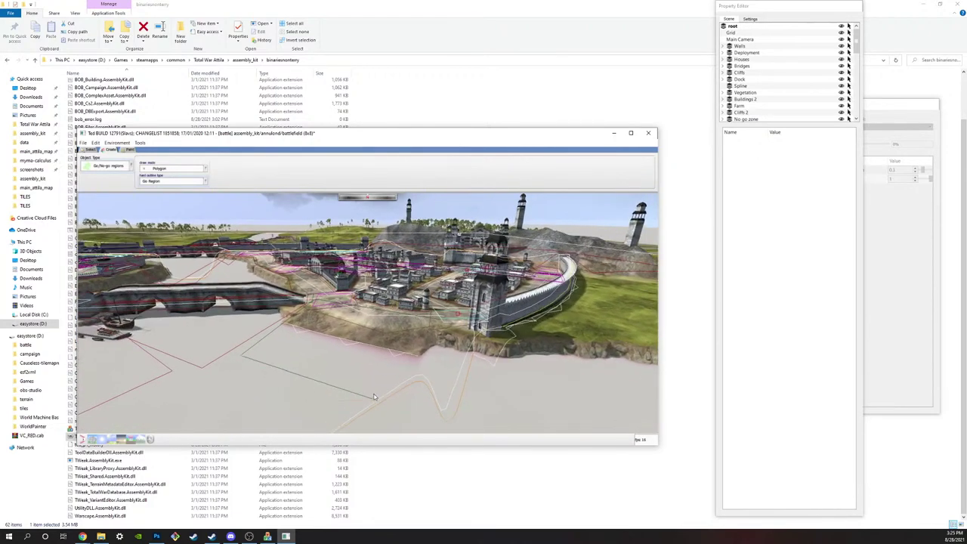
middle_click_drag(373, 397, 392, 412)
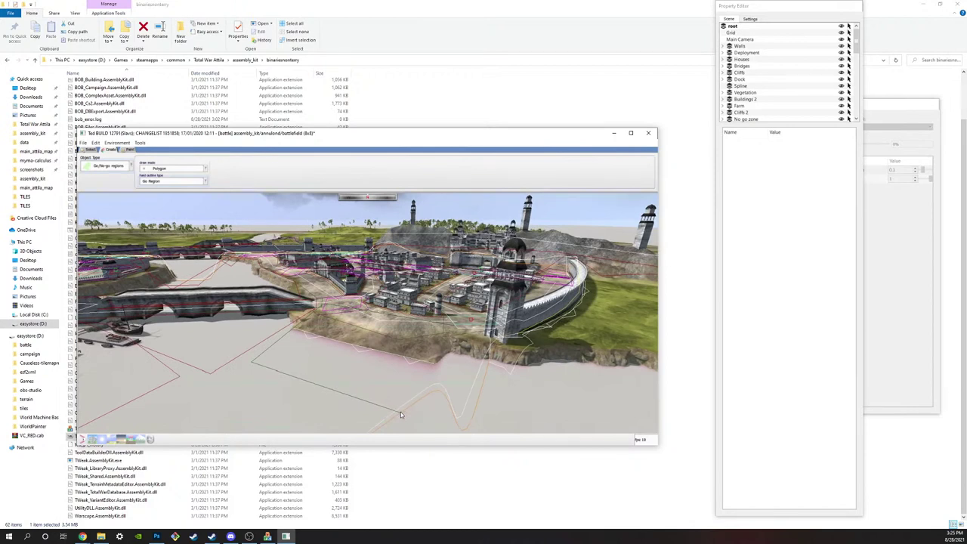
left_click(400, 413)
Step: Draw a second Go Region polygon over the water along the city shore between the near sea tower and the docks
key("s")
key("a")
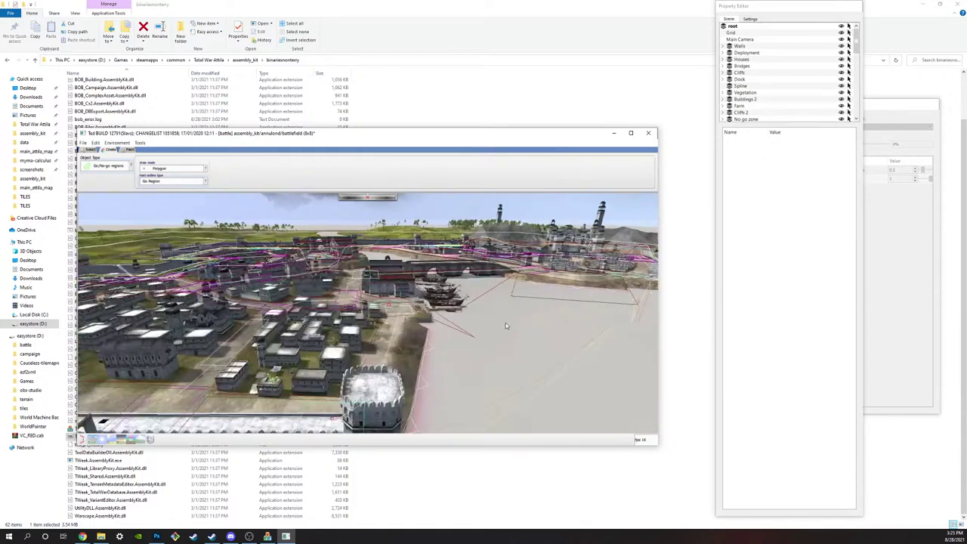
key("w")
key("d")
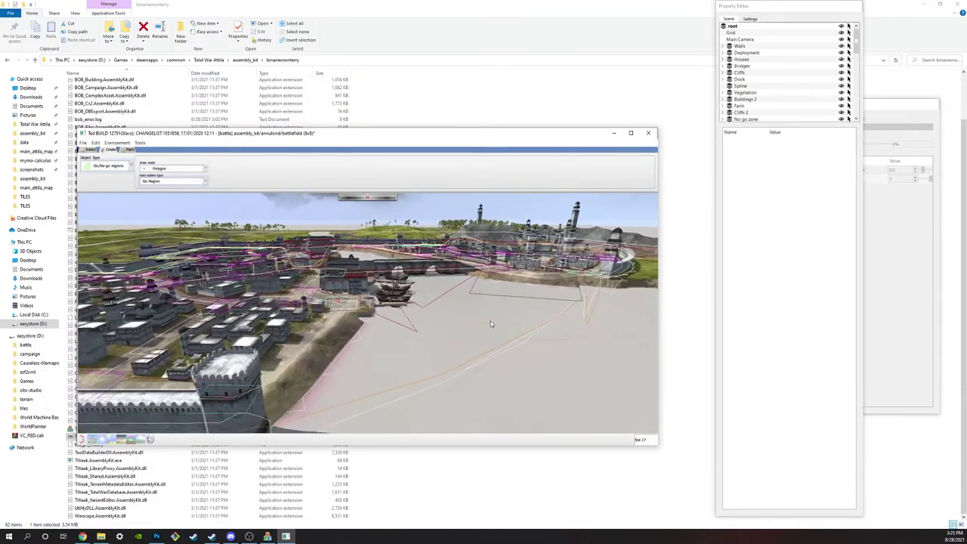
key("a")
key("d")
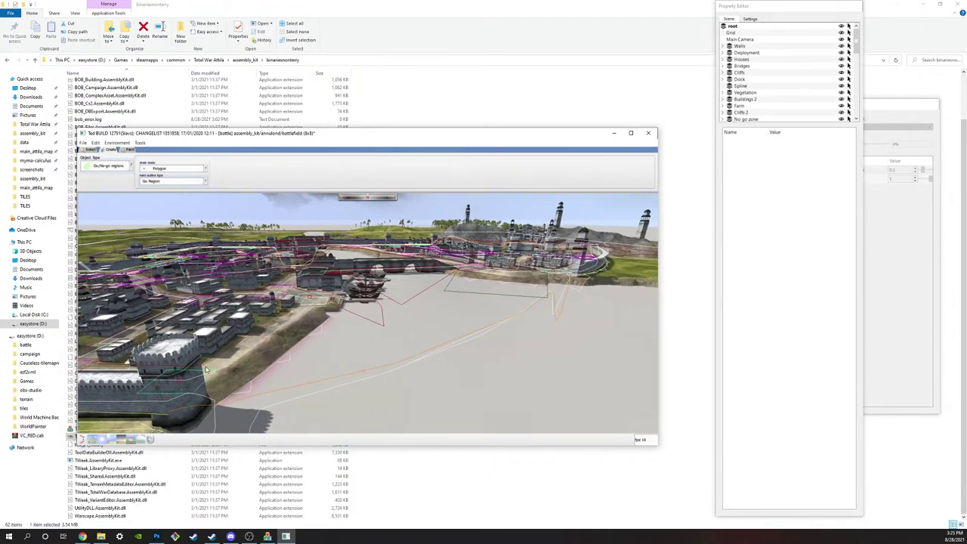
key("s")
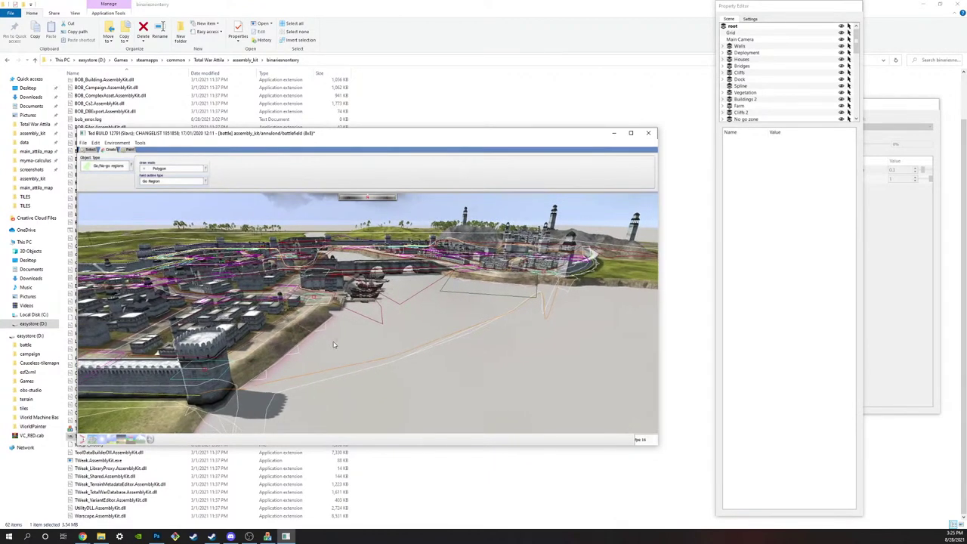
key("s")
middle_click_drag(333, 341, 414, 340)
key("d")
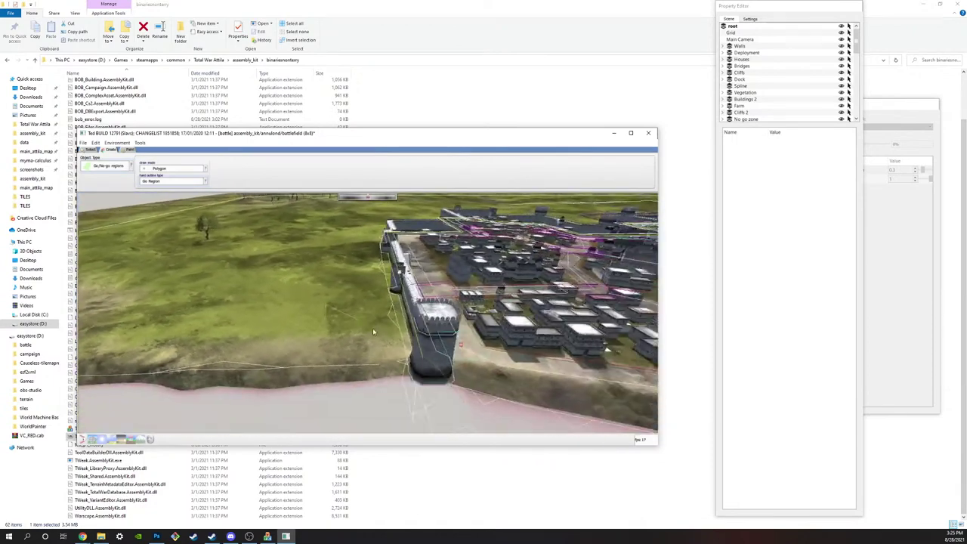
key("d")
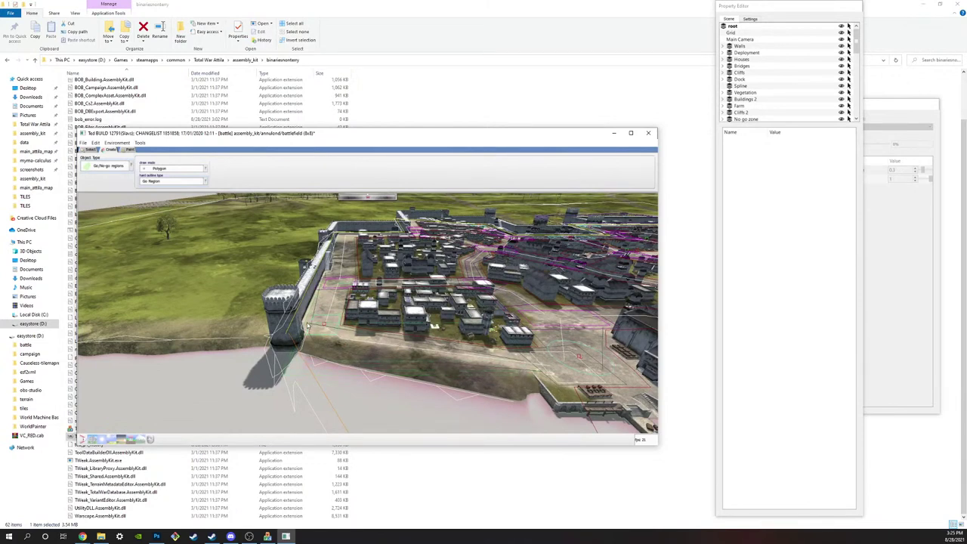
key("s")
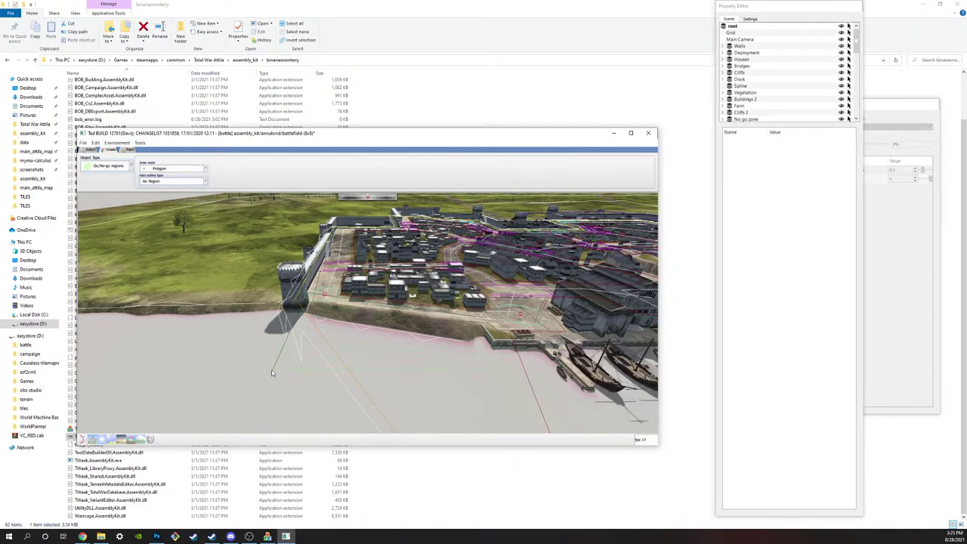
left_click(273, 372)
left_click(464, 397)
Step: Examine the whole tile, including both harbour regions, the far city walls and the river bridge outside them
scroll(407, 374, "down", 5)
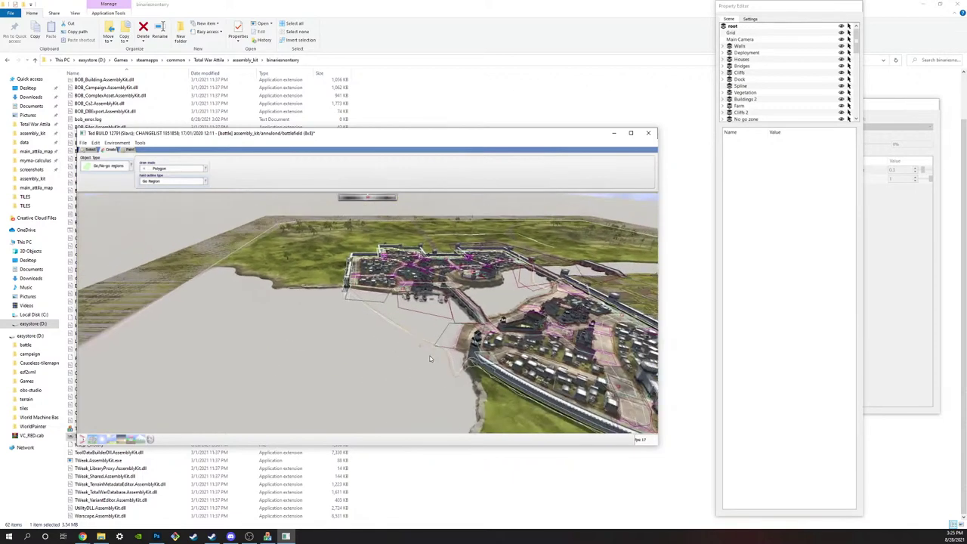
key("d")
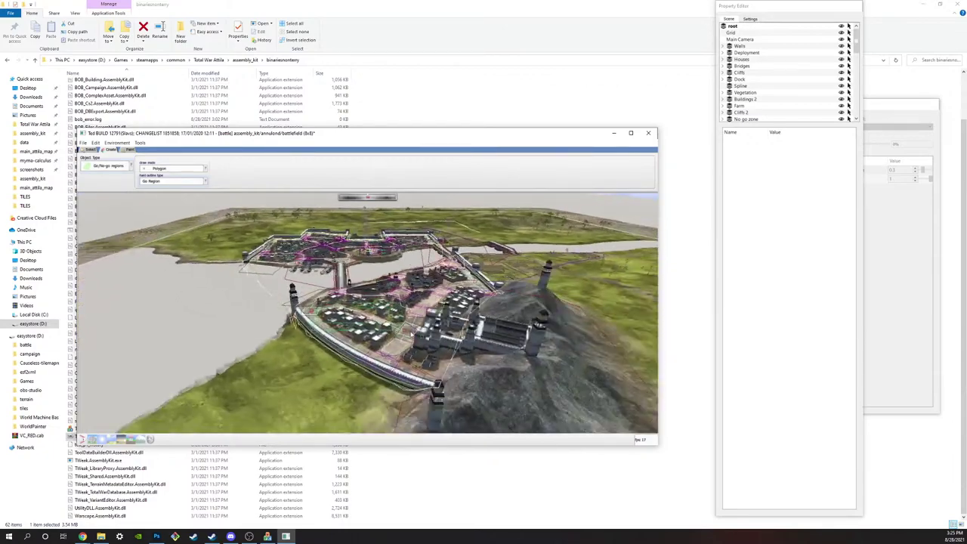
key("w")
scroll(471, 305, "up", 4)
key("d")
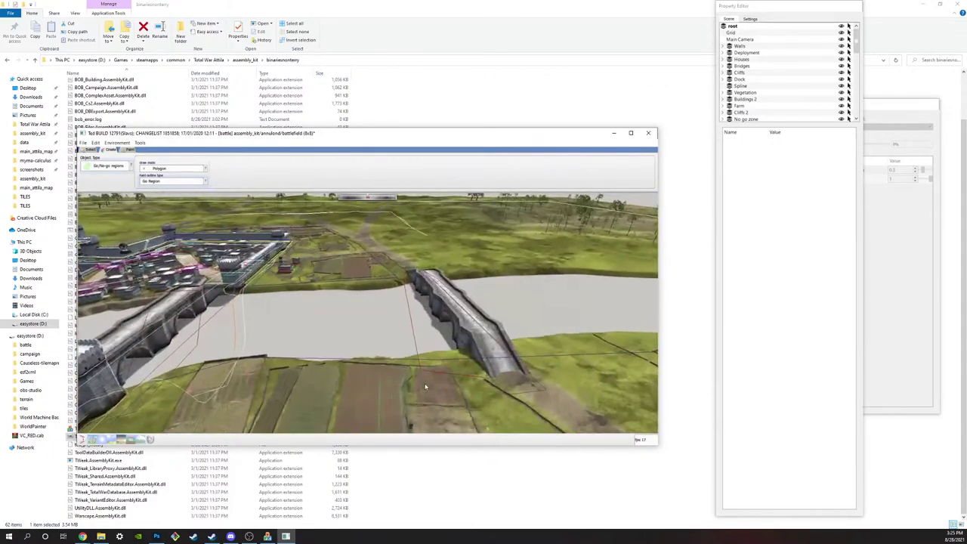
scroll(425, 386, "down", 5)
key("s")
key("a")
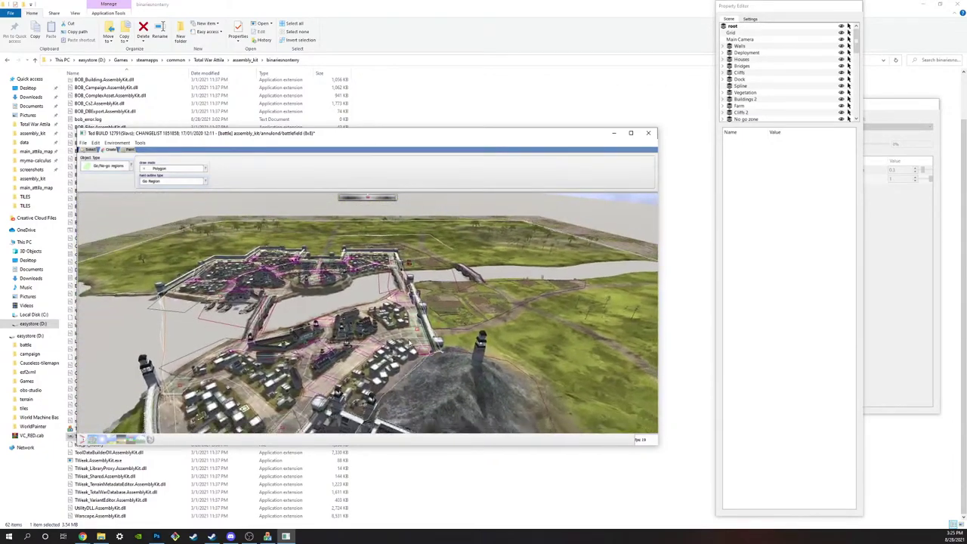
middle_click_drag(356, 363, 356, 325)
scroll(393, 336, "up", 4)
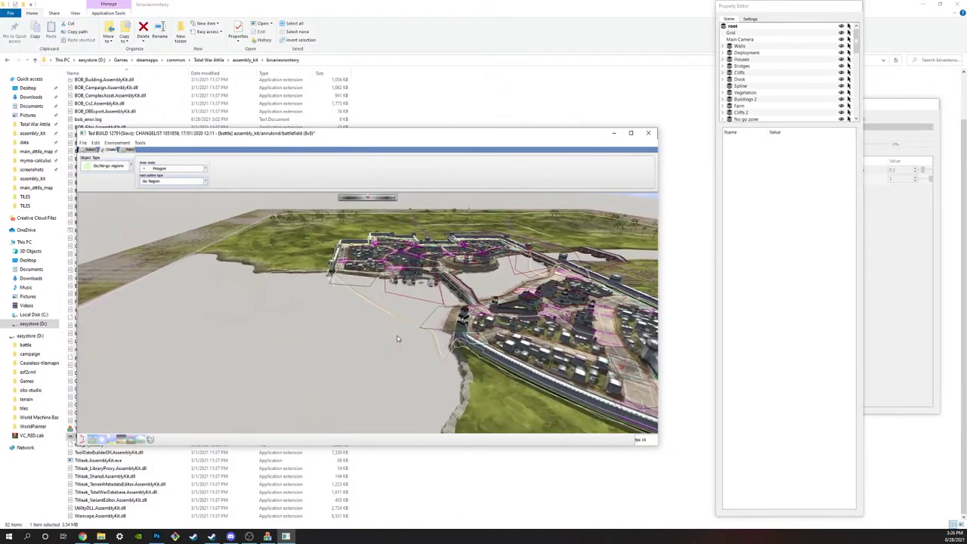
Step: Examine the open coastline outside the near sea tower up to the tile's edge as a possible landing area
middle_click_drag(397, 339, 318, 280)
scroll(382, 330, "up", 5)
scroll(385, 331, "down", 3)
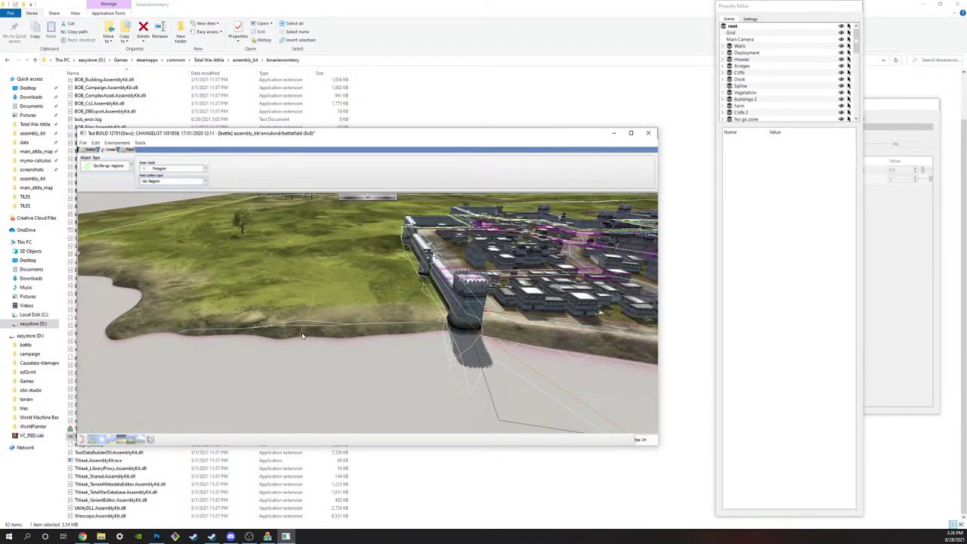
middle_click_drag(300, 320, 434, 321)
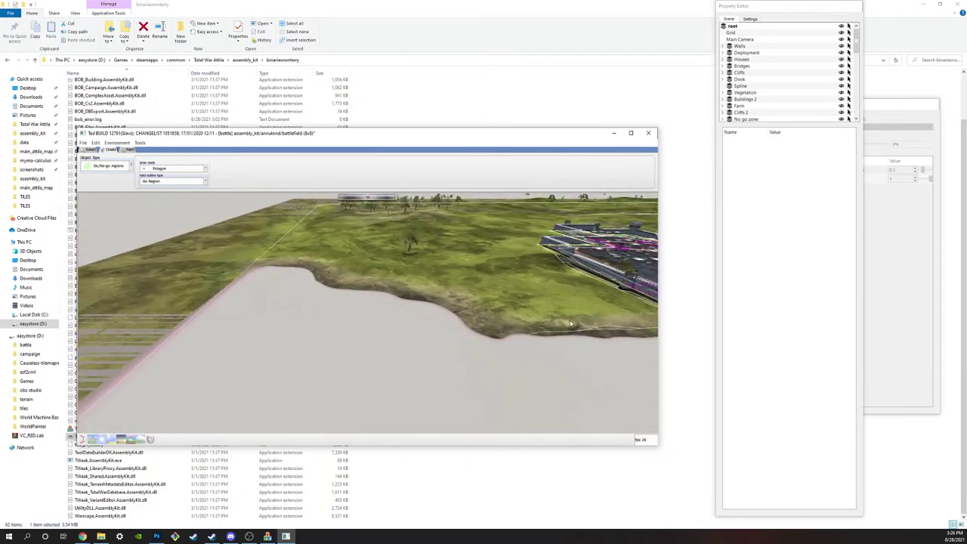
middle_click_drag(478, 298, 485, 338)
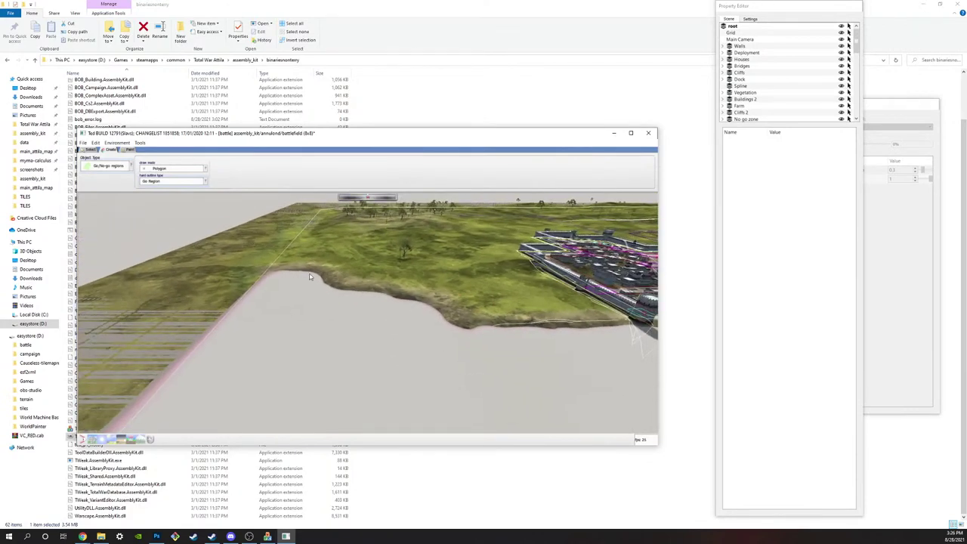
scroll(606, 324, "up", 1)
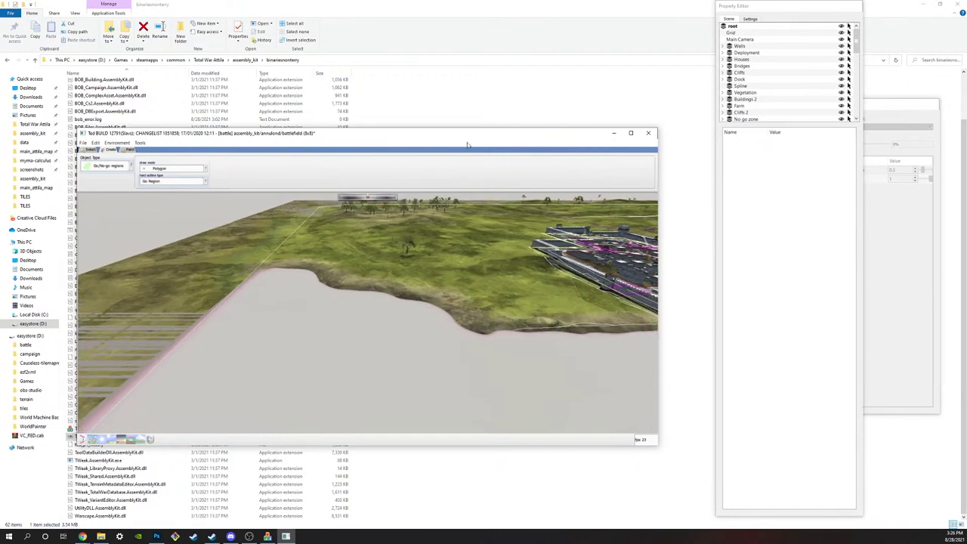
scroll(418, 302, "up", 2)
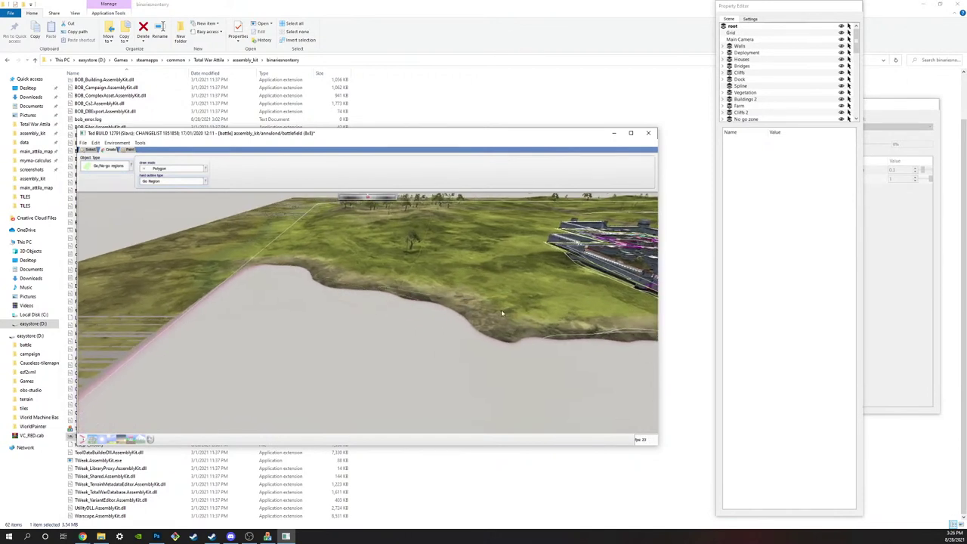
middle_click_drag(493, 298, 539, 324)
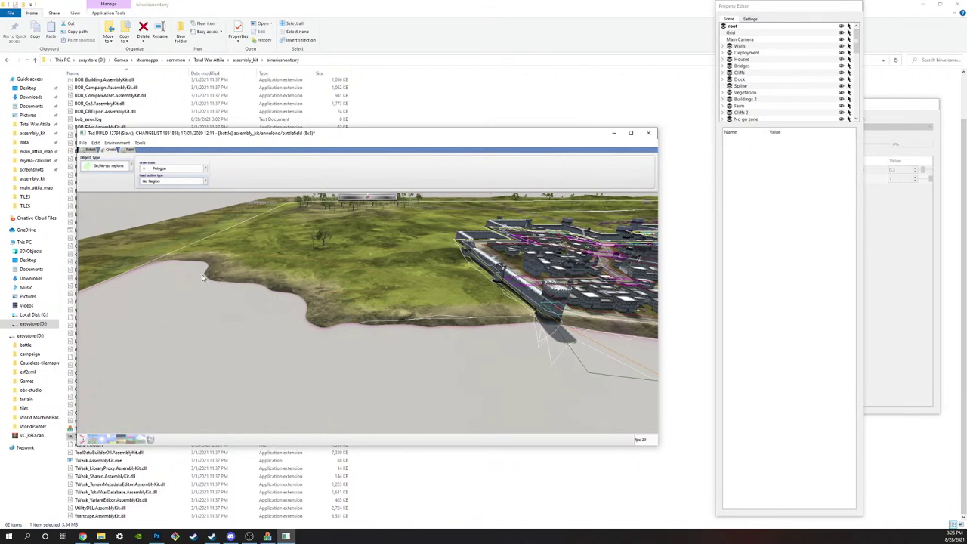
key("w")
key("a")
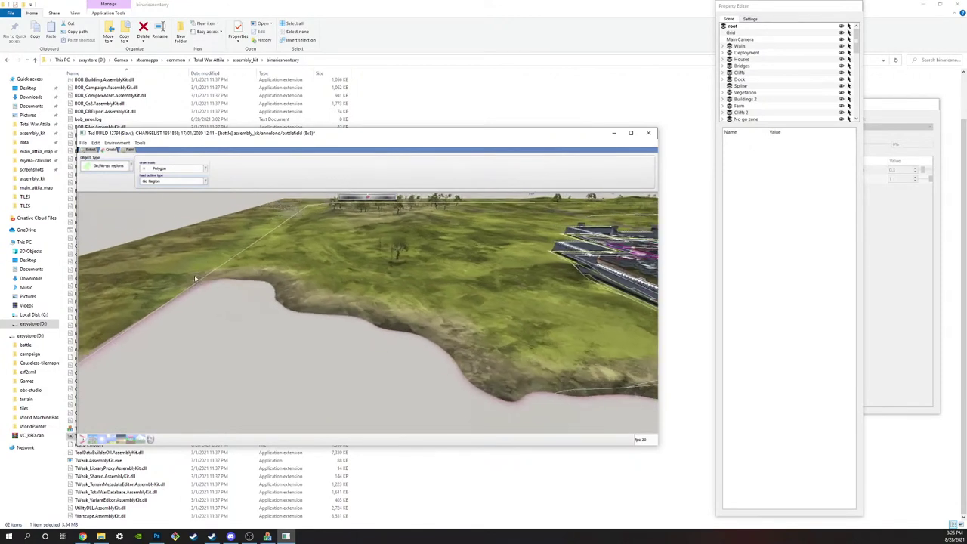
Step: Switch the object type to create to AI Hint polygons, with beach_landing as the hint type
left_click(128, 151)
left_click(105, 153)
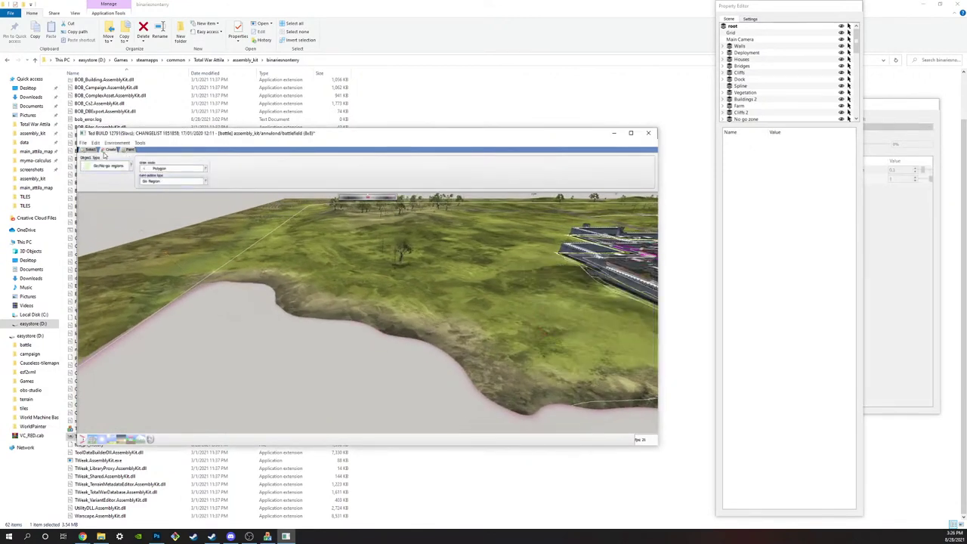
left_click(157, 183)
left_click(121, 167)
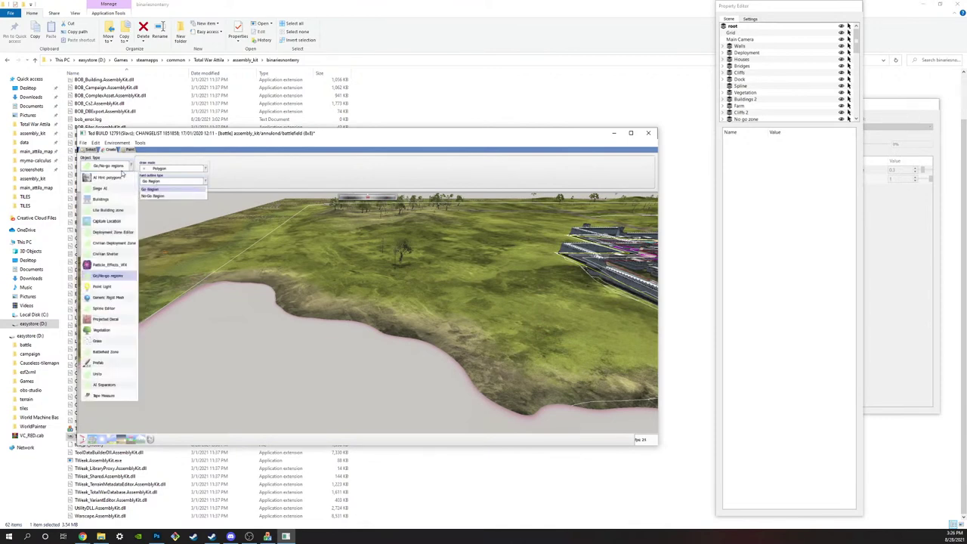
left_click(111, 178)
left_click(303, 182)
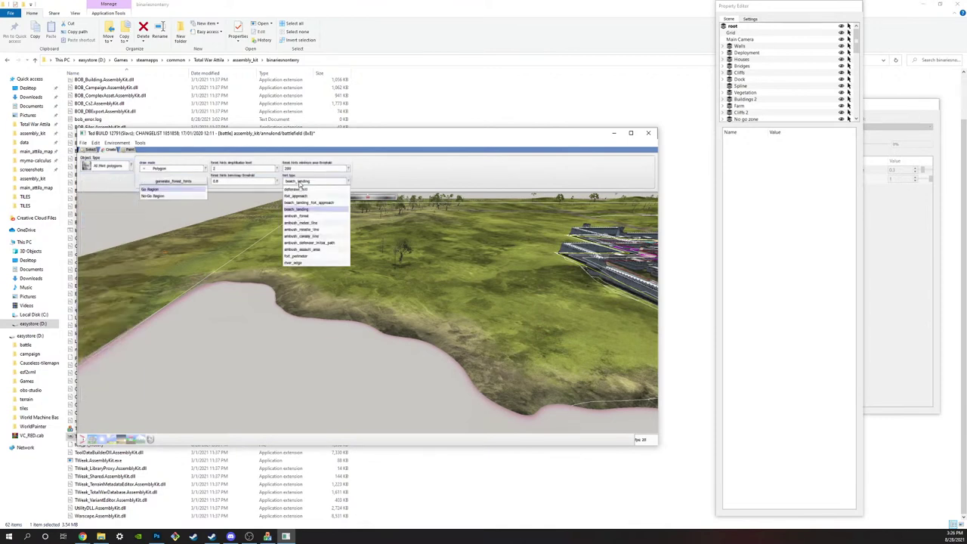
left_click(293, 209)
Step: Draw a beach_landing AI hint polygon along the open shoreline between the near sea tower and the tile's edge
key("w")
key("a")
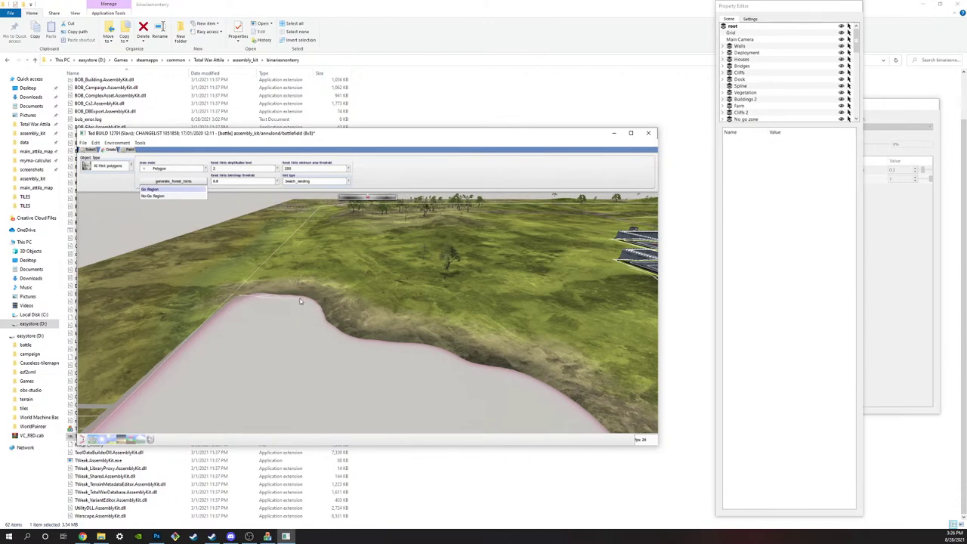
key("s")
key("d")
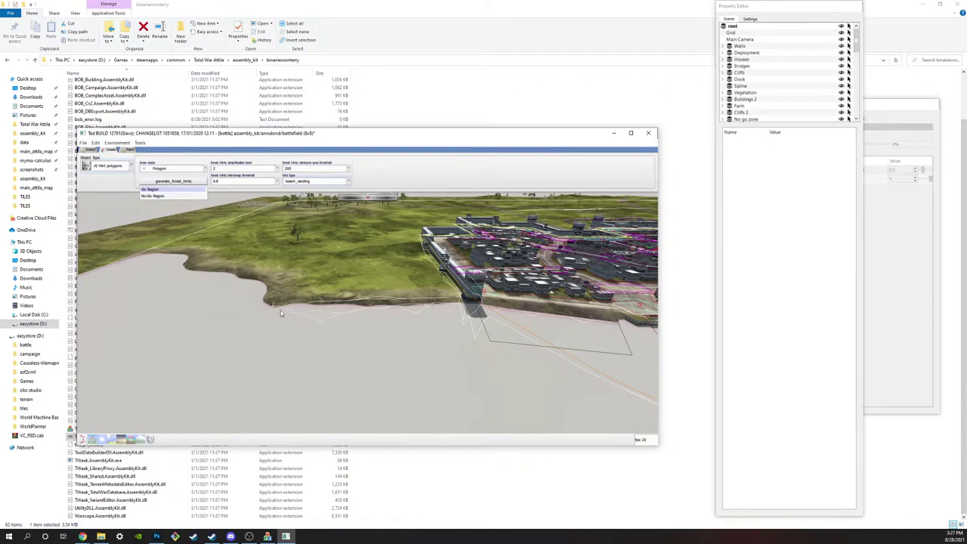
key("w")
key("a")
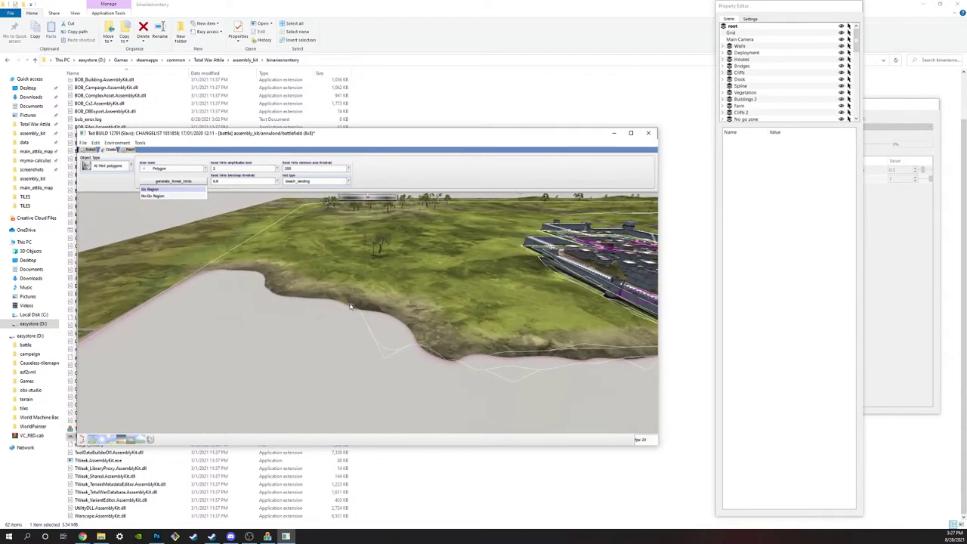
middle_click_drag(350, 306, 400, 304)
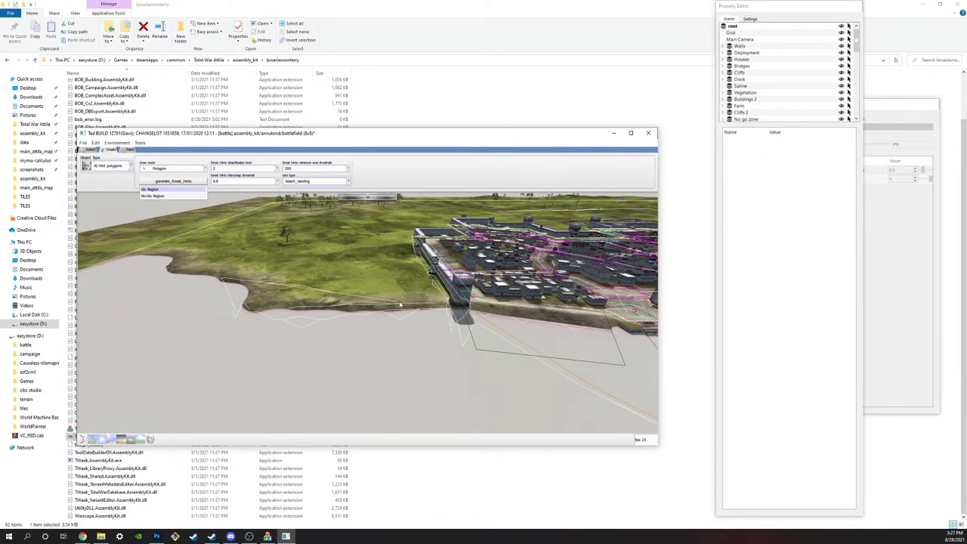
key("a")
key("w")
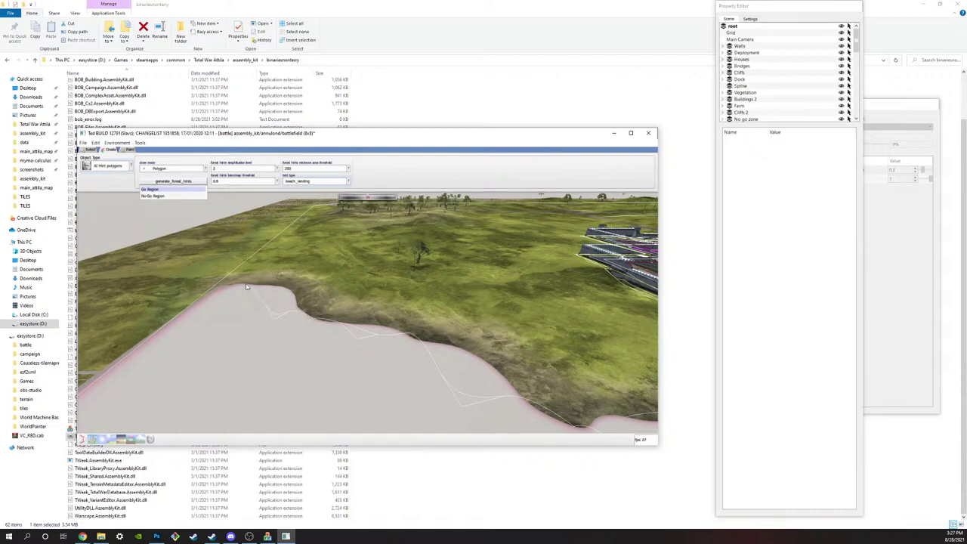
key("a")
key("w")
key("w")
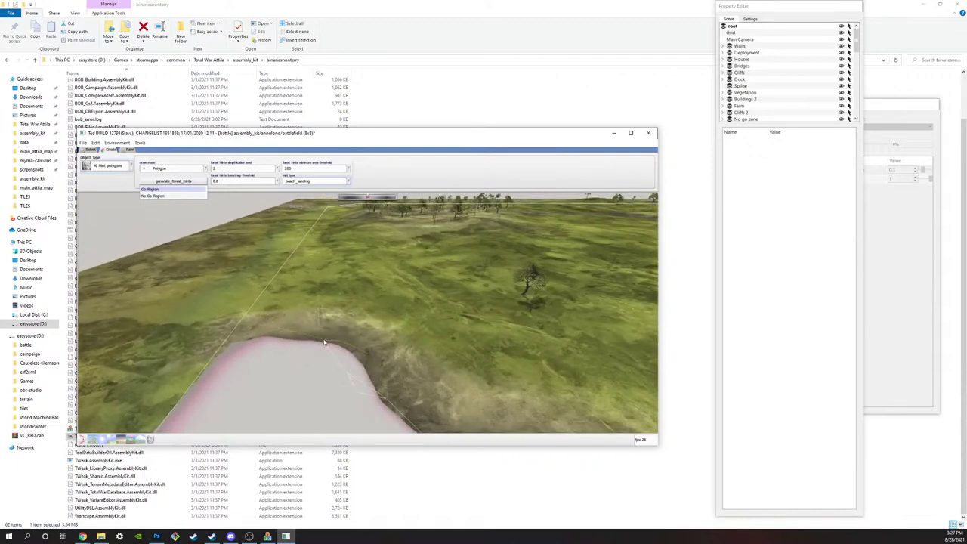
key("s")
key("d")
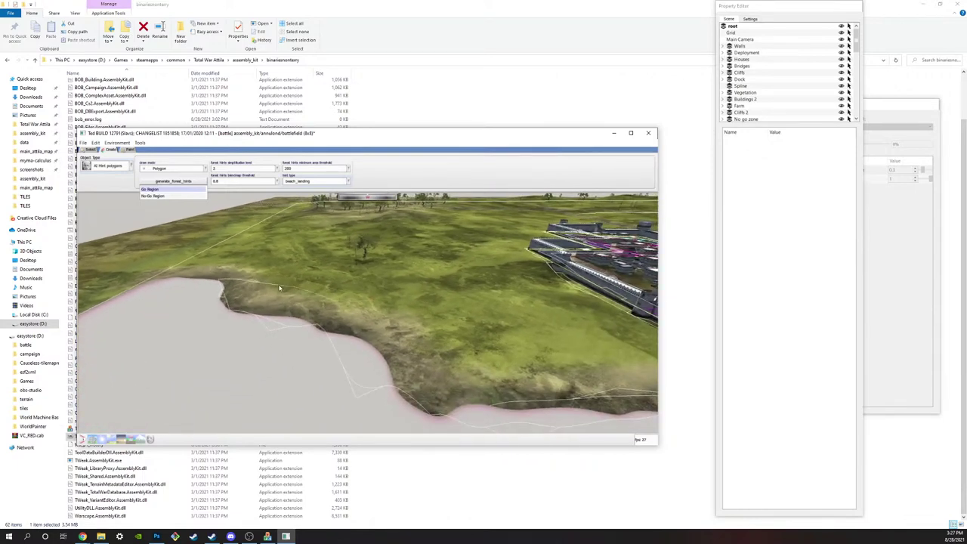
Step: Examine the beach_landing outline along the shore from the tile's edge to the near sea tower
key("s")
key("d")
key("a")
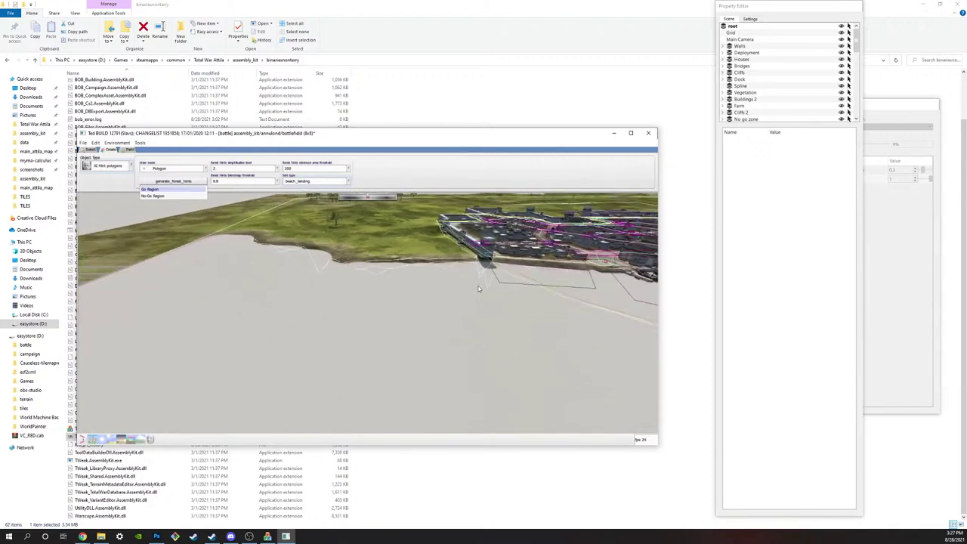
key("w")
key("w")
key("a")
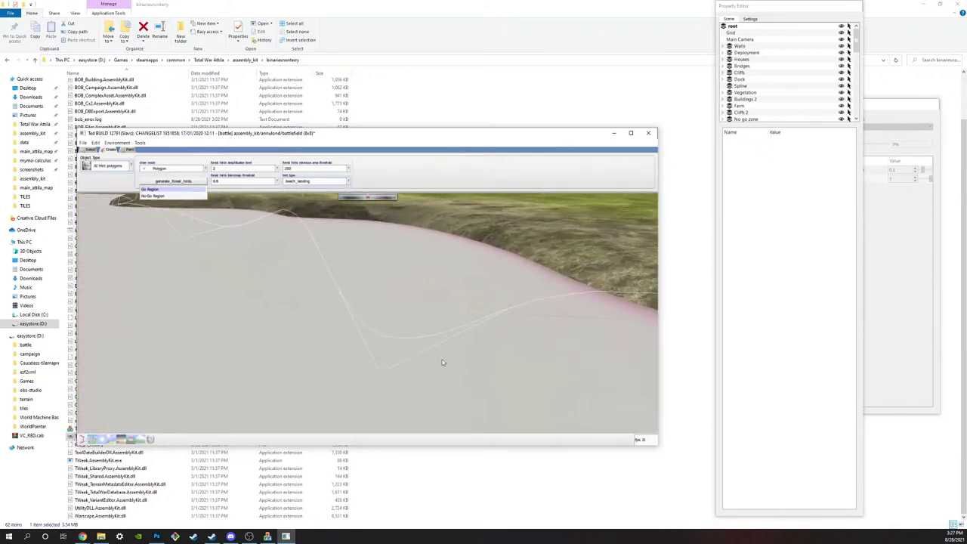
middle_click_drag(437, 298, 384, 340)
middle_click_drag(234, 293, 440, 374)
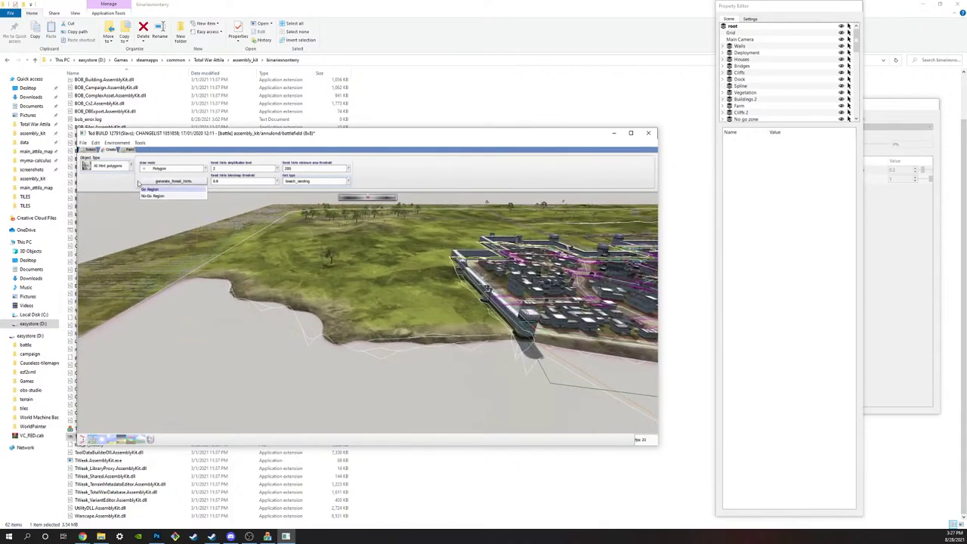
Step: Draw a Go Region polygon over the water along the open coastline, from the tile's edge to the existing region at the near sea tower
left_click(110, 166)
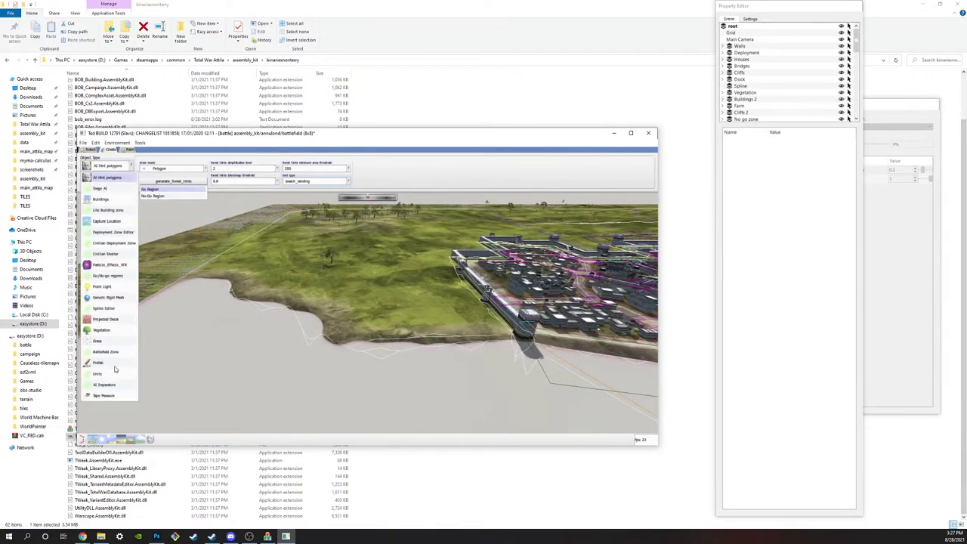
left_click(98, 276)
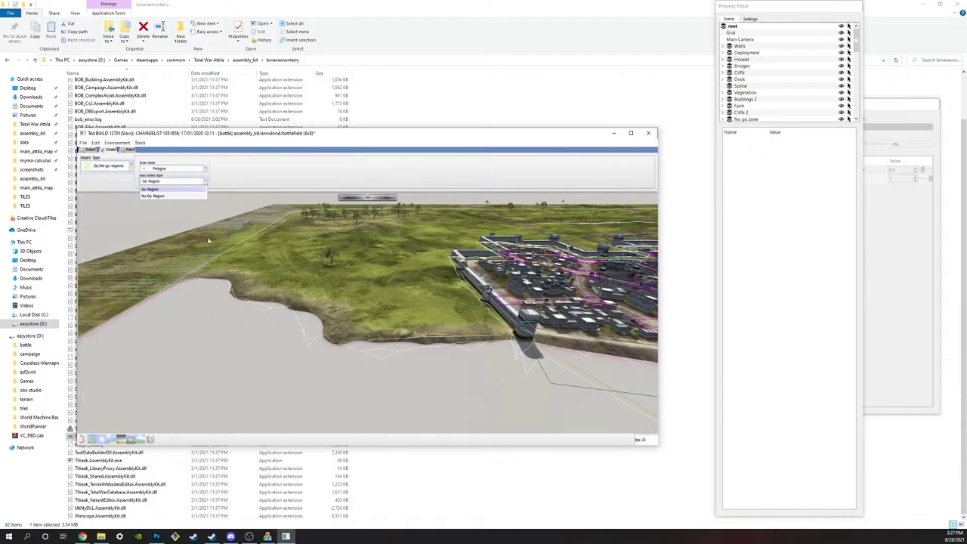
middle_click_drag(208, 241, 308, 316)
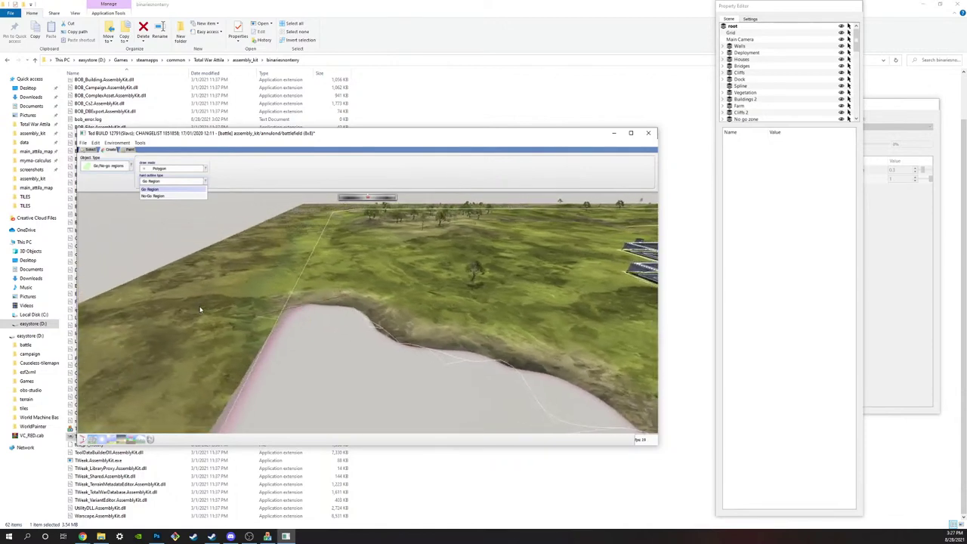
left_click(308, 318)
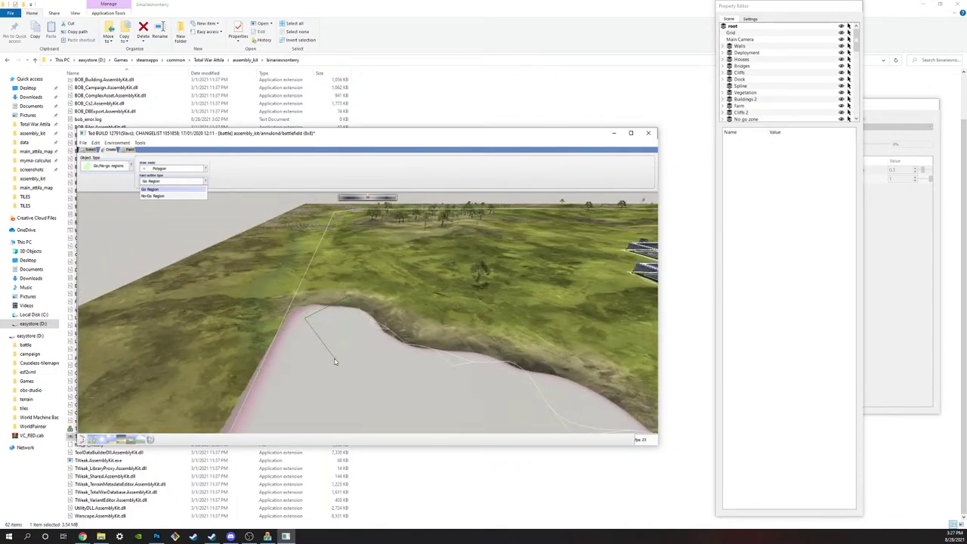
left_click(346, 370)
middle_click_drag(346, 370, 332, 349)
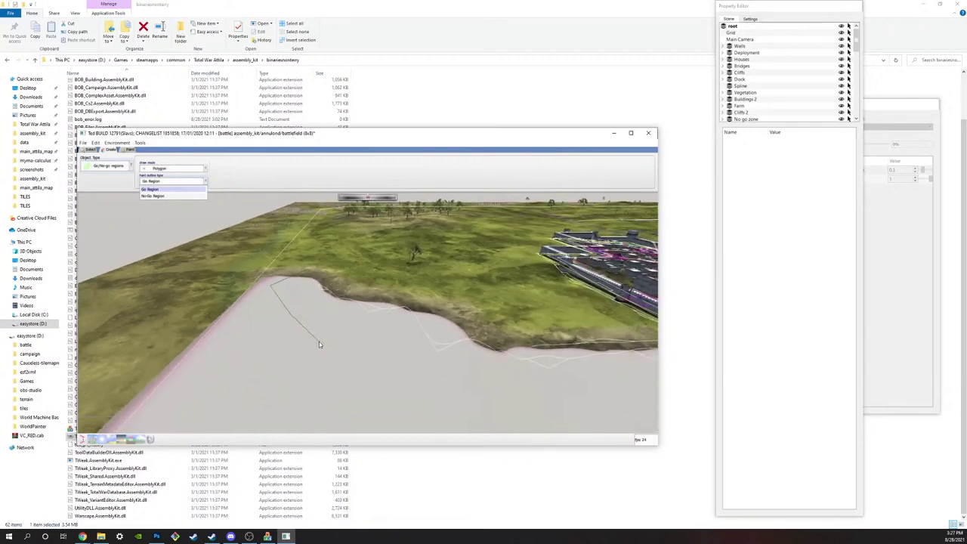
left_click(319, 342)
left_click(500, 392)
middle_click_drag(499, 392, 476, 371)
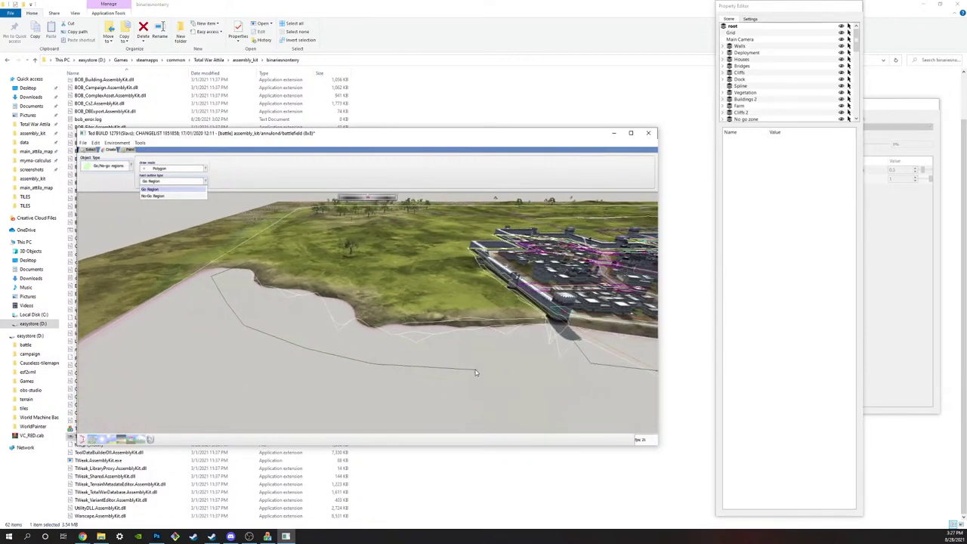
left_click(474, 372)
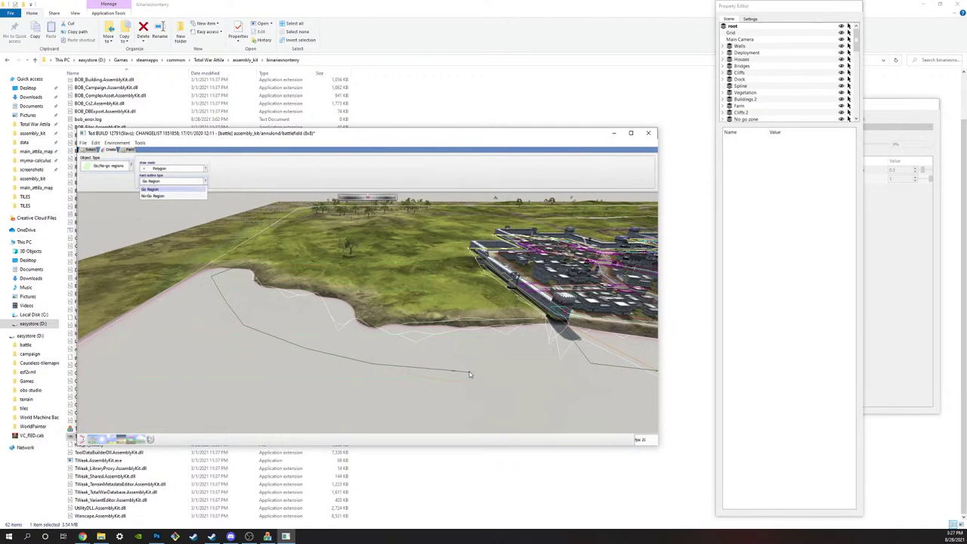
left_click(591, 363)
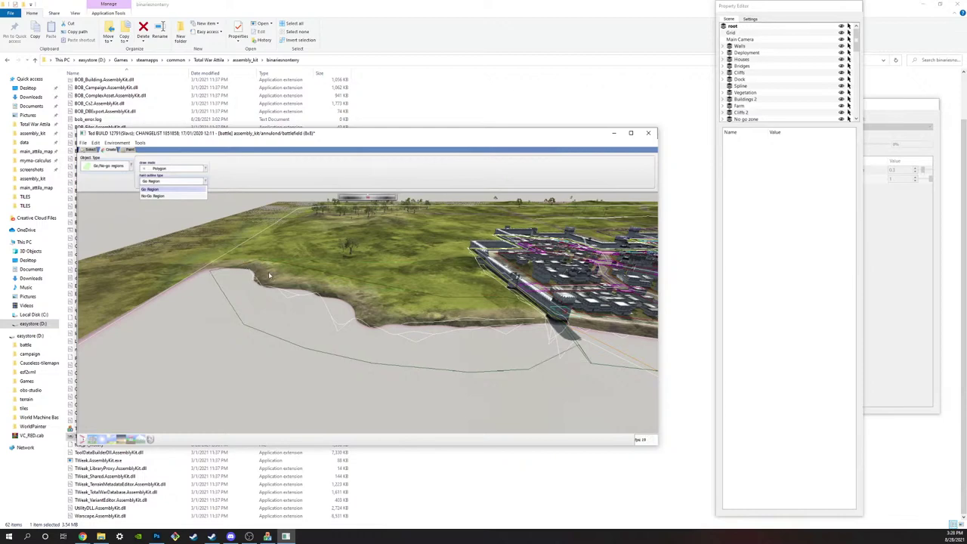
Step: Examine the whole tile from a distance to check how the Go Regions cover the coast around the city
key("s")
key("s")
key("s")
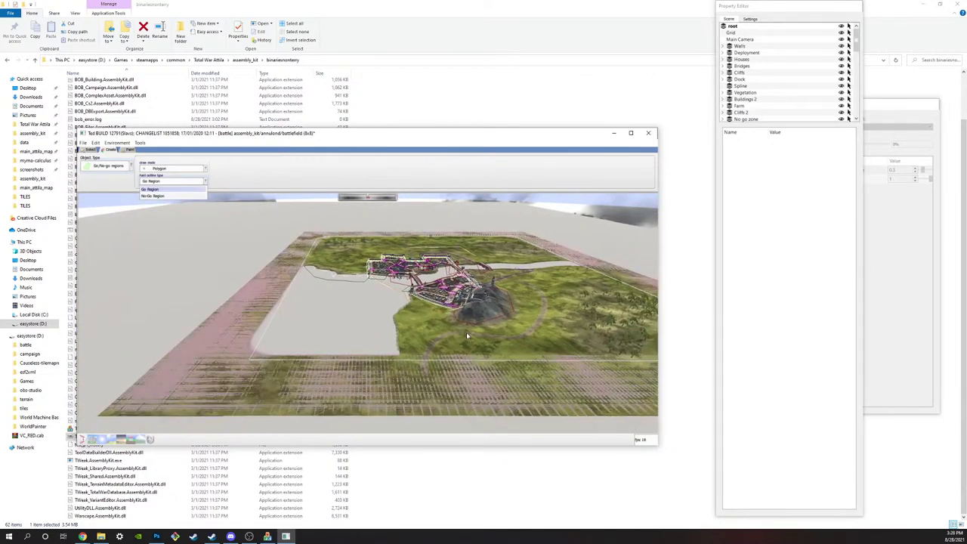
key("w")
key("a")
key("alt+Tab")
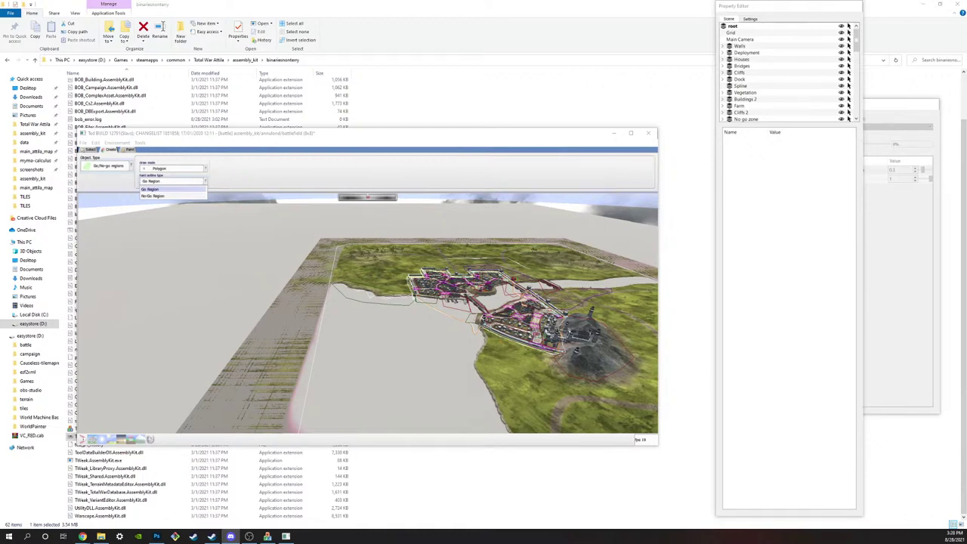
left_click(484, 359)
scroll(484, 358, "down", 2)
scroll(485, 358, "up", 5)
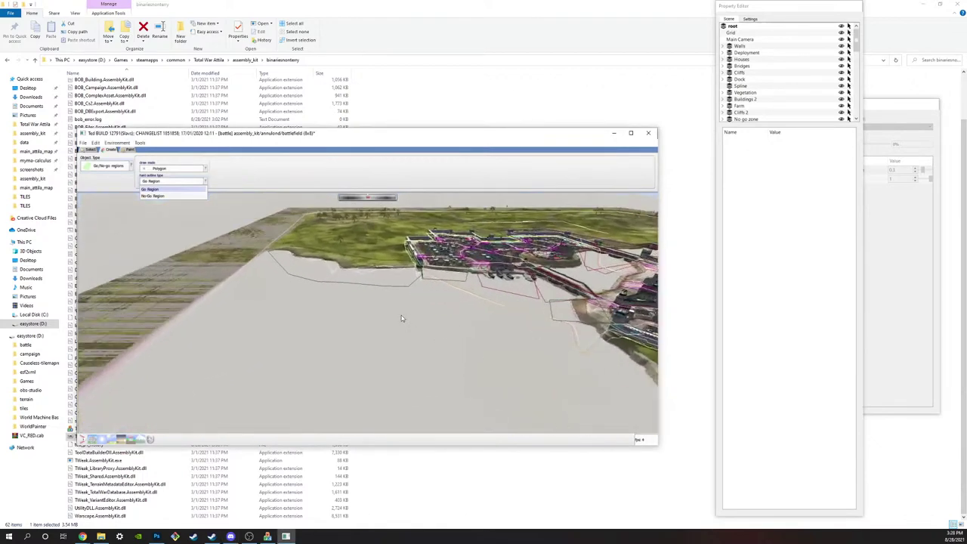
Step: Examine the water regions up close around the harbour entrance, the docks and the near sea tower
middle_click_drag(401, 315, 356, 309)
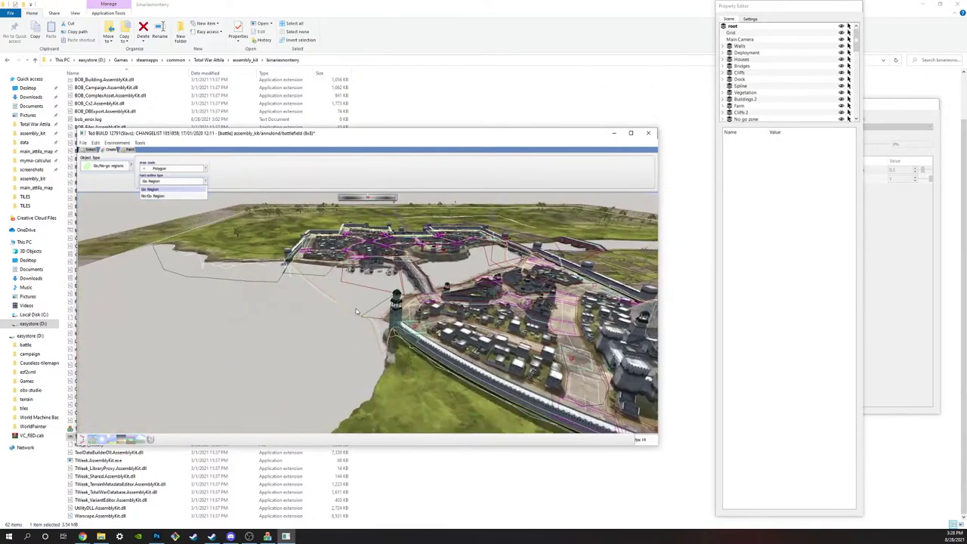
key("w")
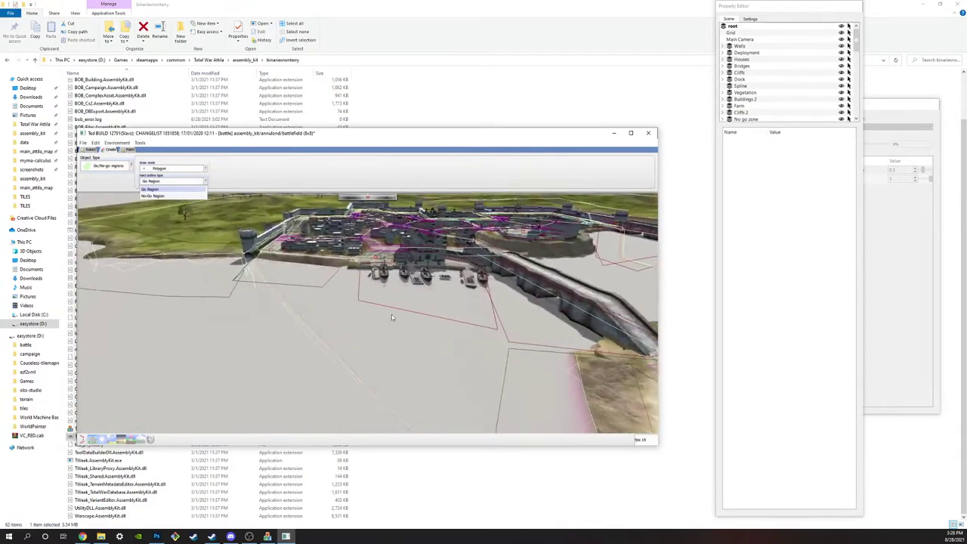
key("w")
key("a")
key("s")
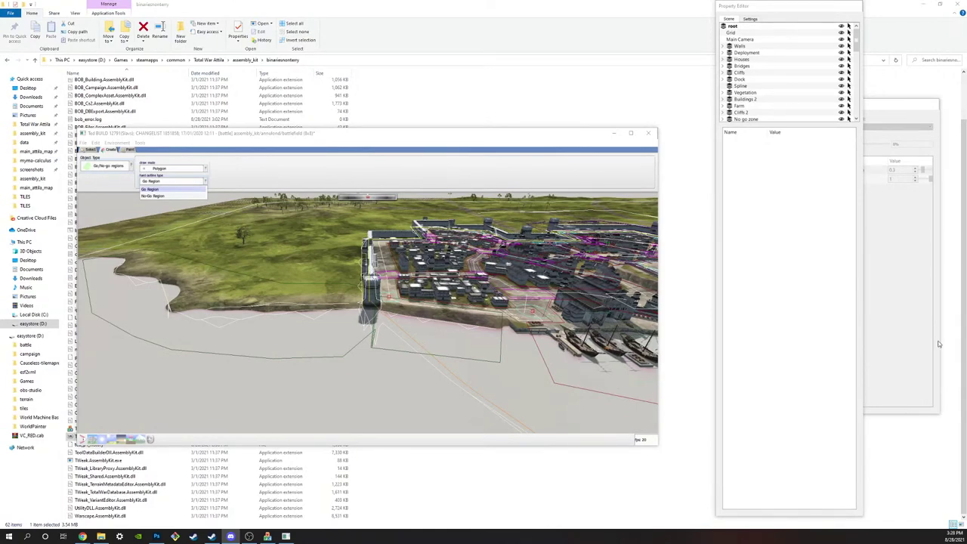
left_click(315, 333)
key("a")
key("s")
key("d")
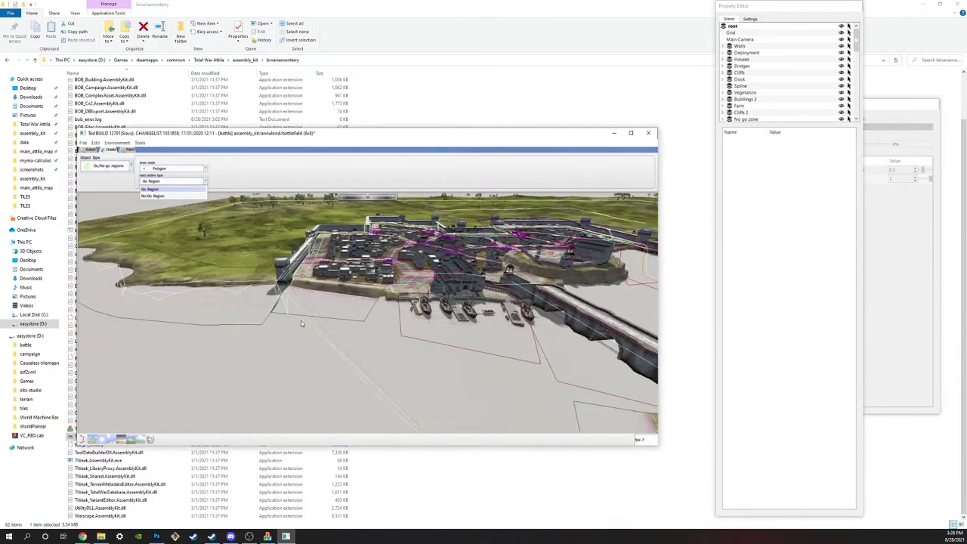
key("a")
Step: Switch the object type to create to Siege AI, with Entry Node as the node type
left_click(90, 166)
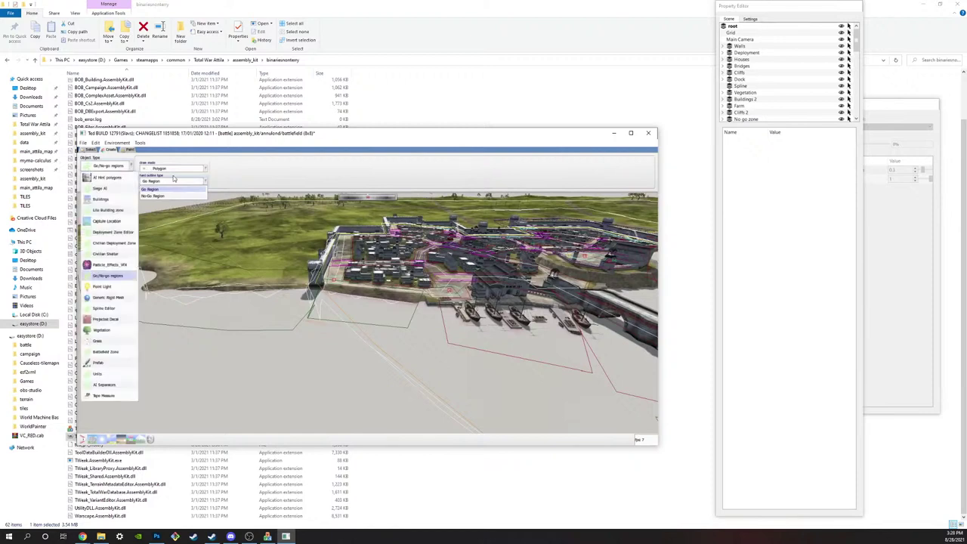
left_click(100, 188)
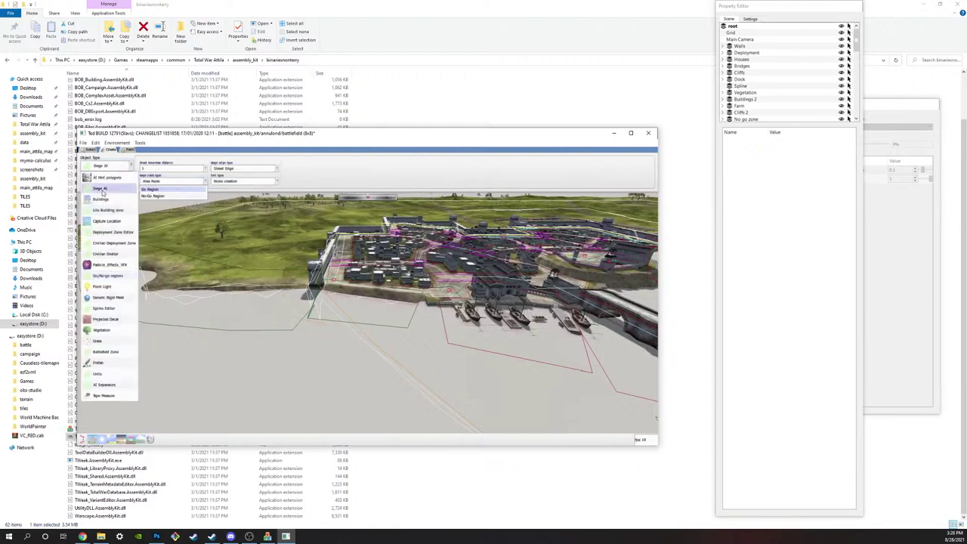
left_click(182, 183)
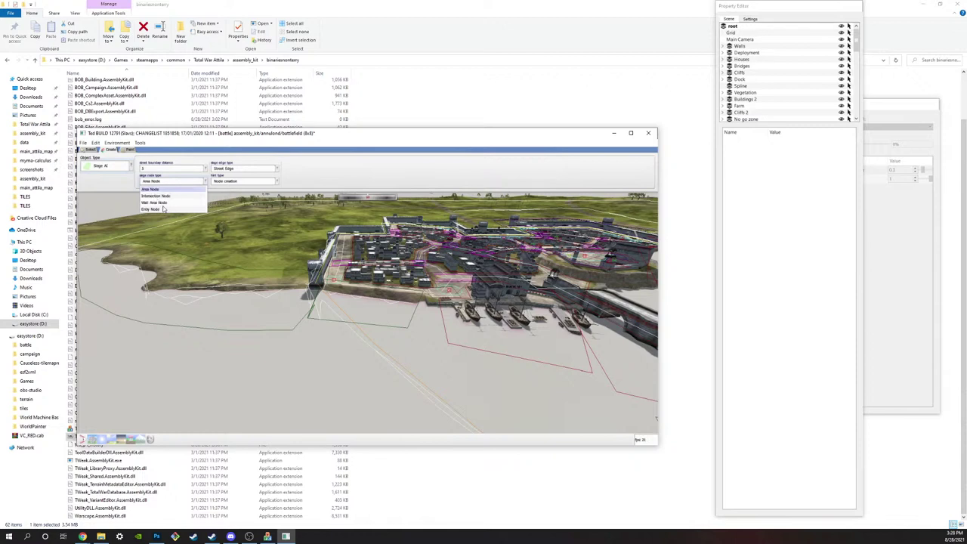
left_click(163, 208)
key("d")
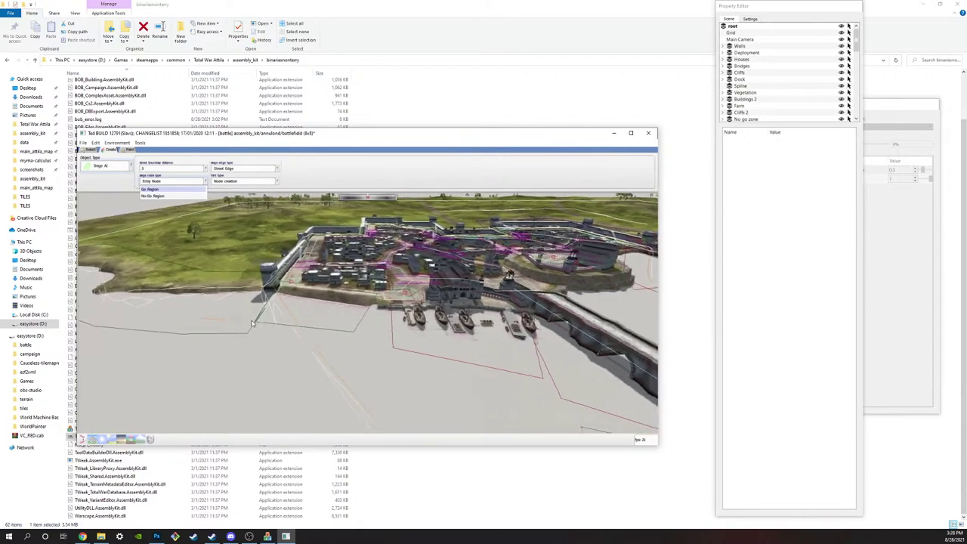
key("w")
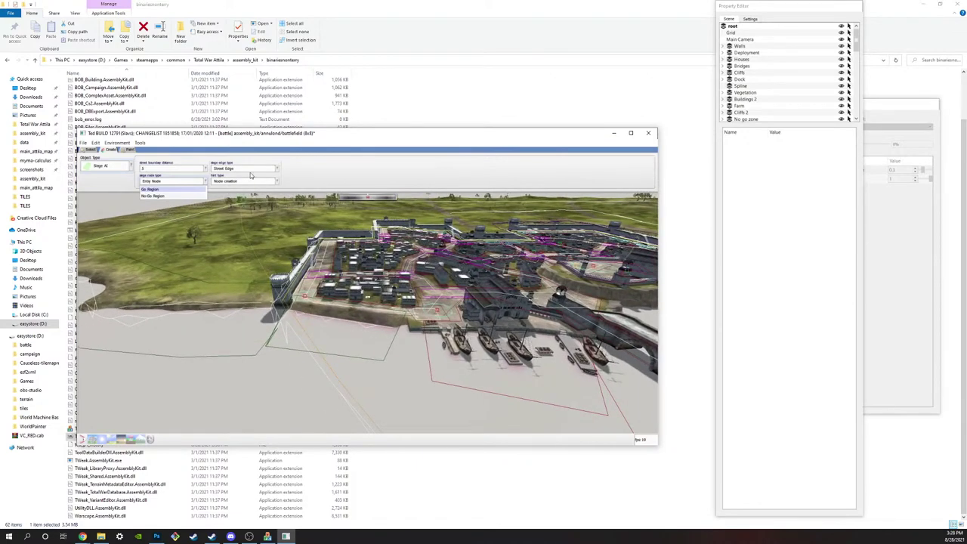
Step: Review the available Siege AI edge types and node types against the walled shore district
left_click(253, 168)
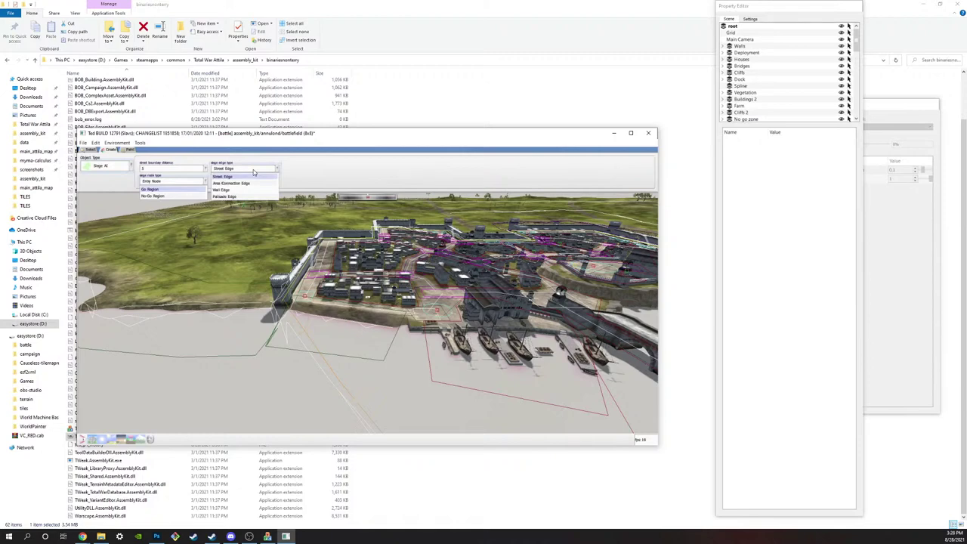
left_click(253, 172)
key("w")
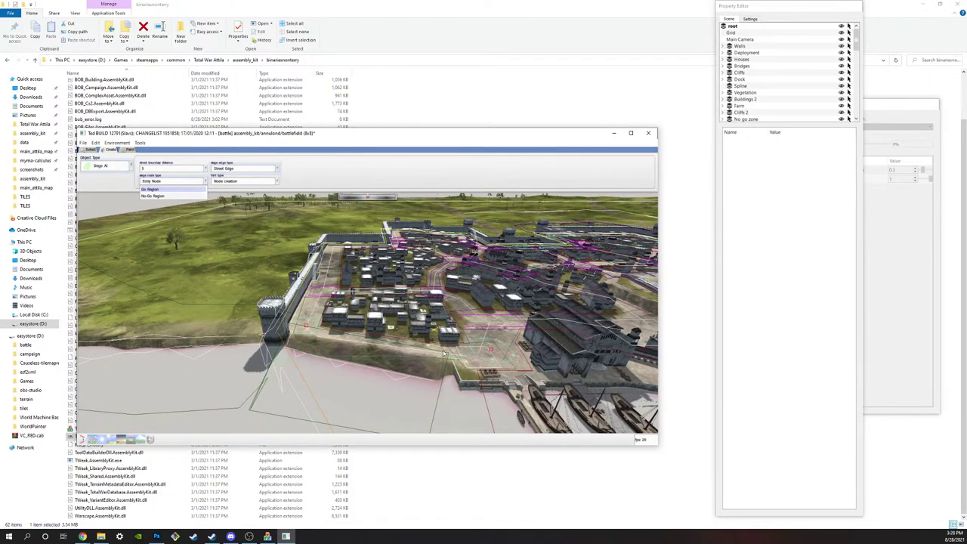
left_click(181, 184)
left_click(186, 184)
left_click(143, 232)
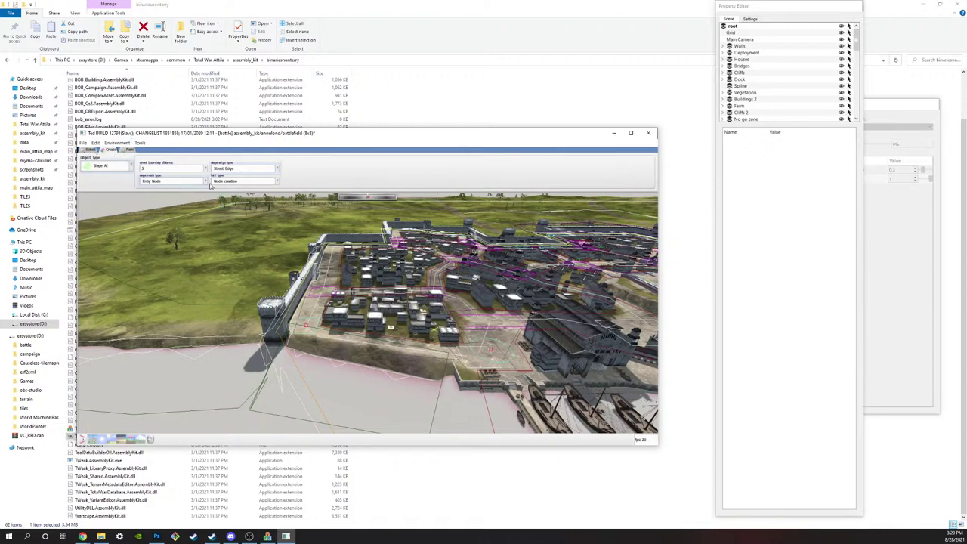
Step: Start saving the annulond tile to review its scene integrity errors, then cancel the save
left_click_drag(276, 131, 275, 129)
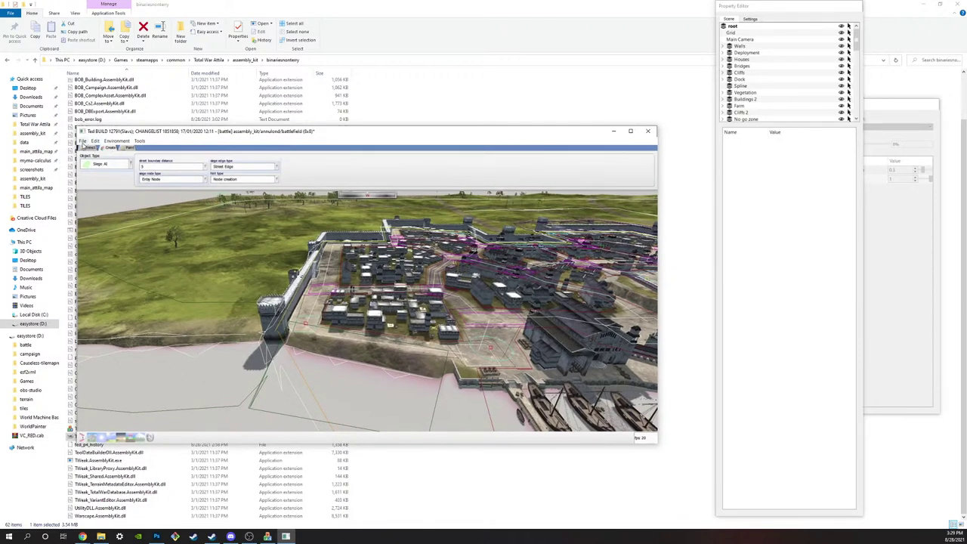
left_click(83, 142)
left_click(99, 171)
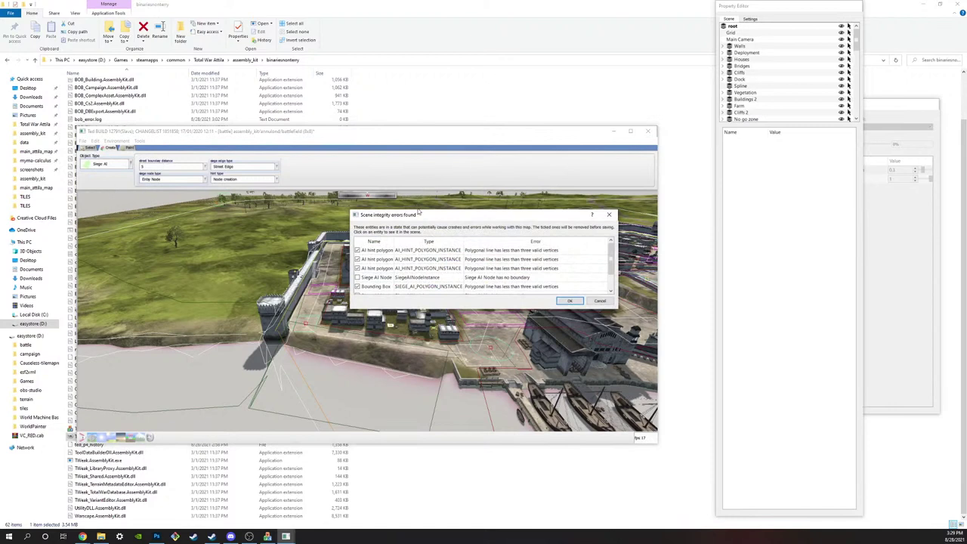
left_click_drag(416, 211, 380, 202)
scroll(417, 251, "down", 1)
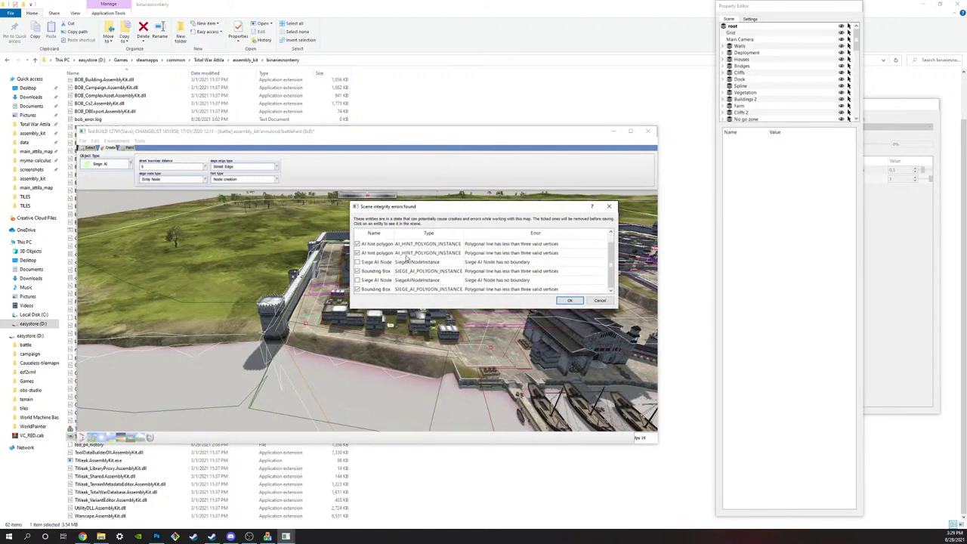
scroll(455, 280, "up", 1)
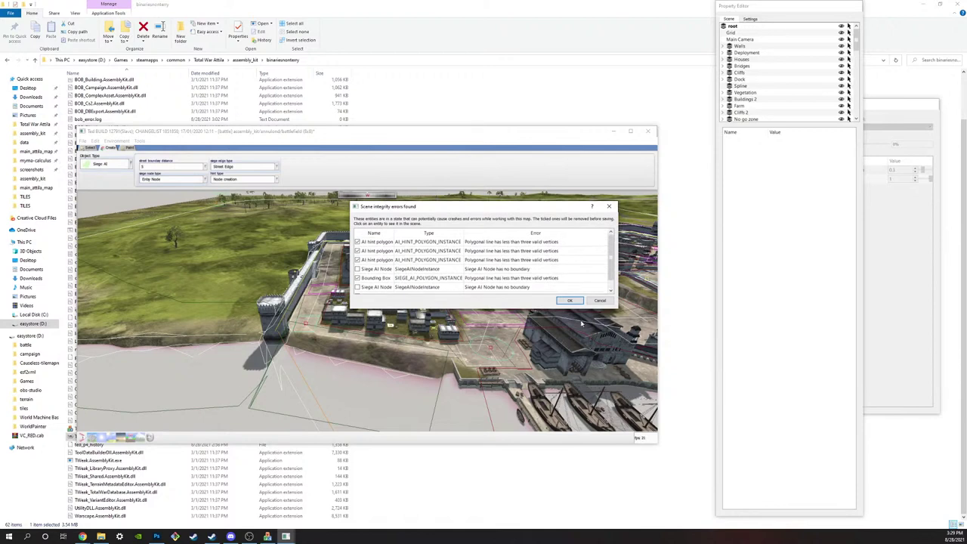
left_click(599, 300)
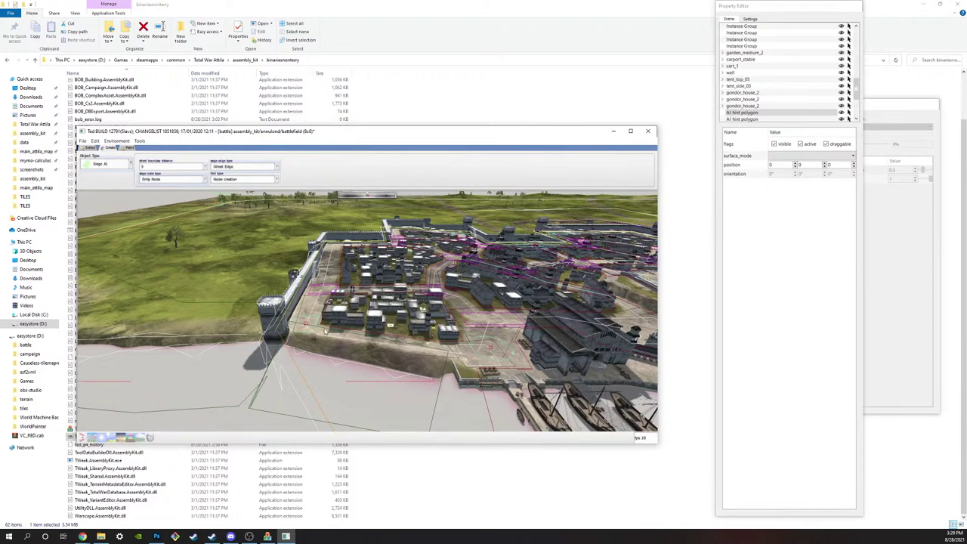
Step: Save the annulond tile, accepting removal of the ticked AI hint polygons and Siege AI nodes
left_click(83, 140)
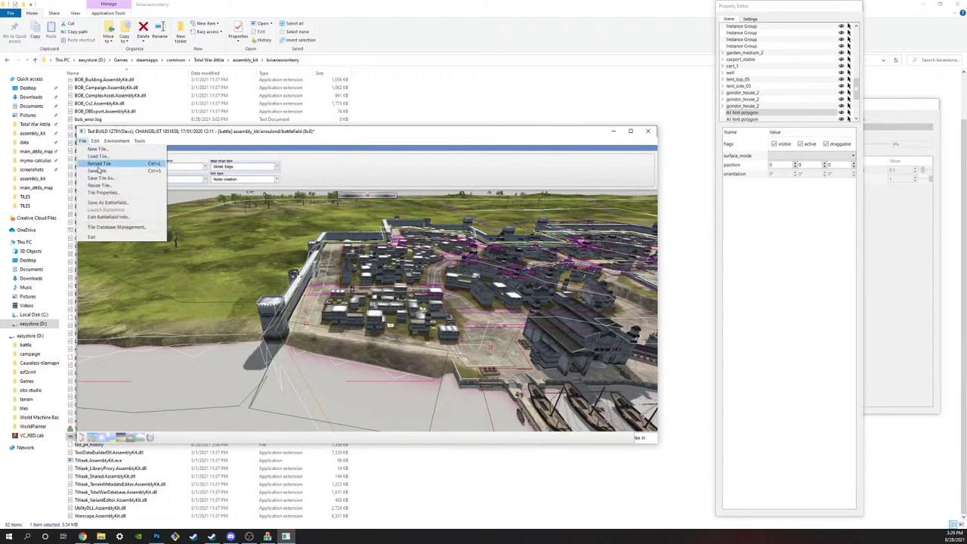
left_click(98, 171)
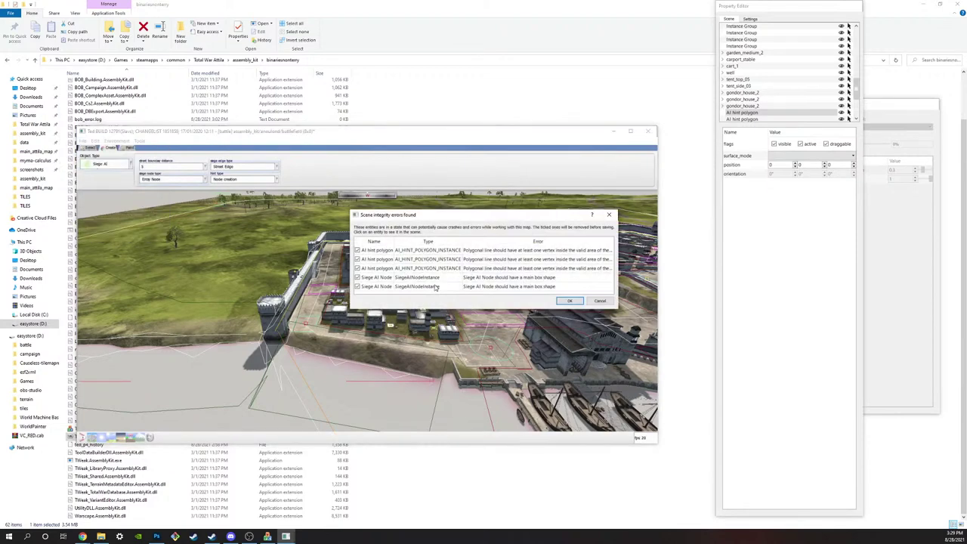
left_click(568, 301)
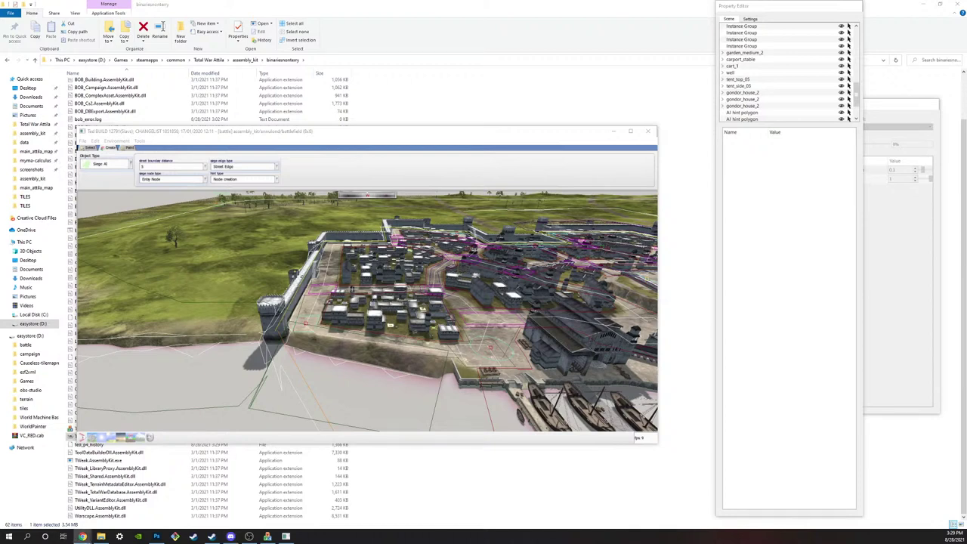
left_click(351, 361)
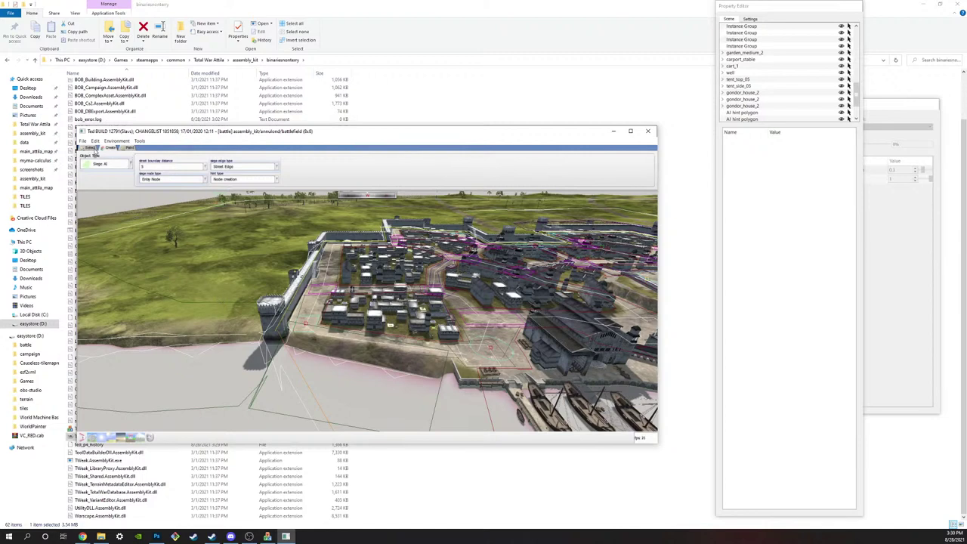
Step: Load the battlefield variation of the 8x8 tile from the assembly_kit set in the battle database
left_click_drag(119, 132, 108, 122)
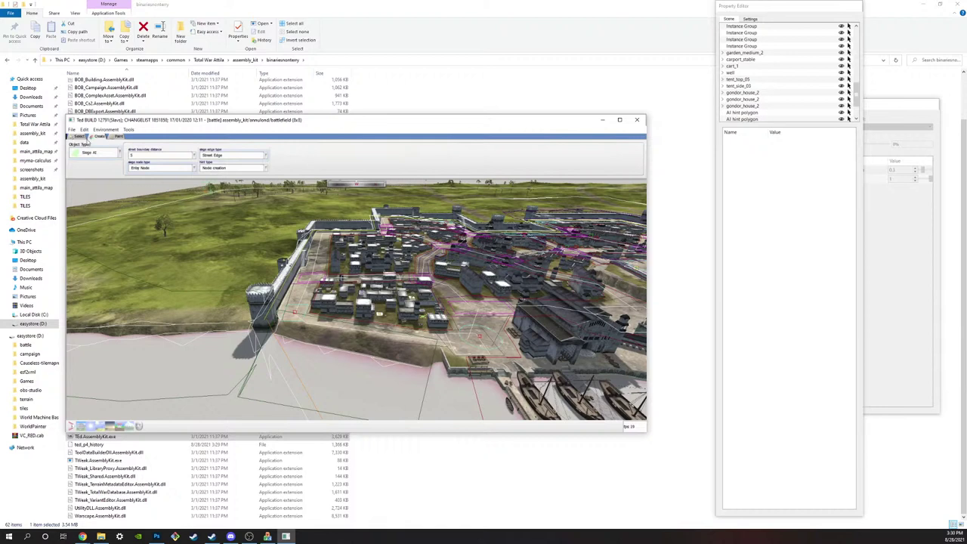
left_click(72, 130)
left_click(96, 153)
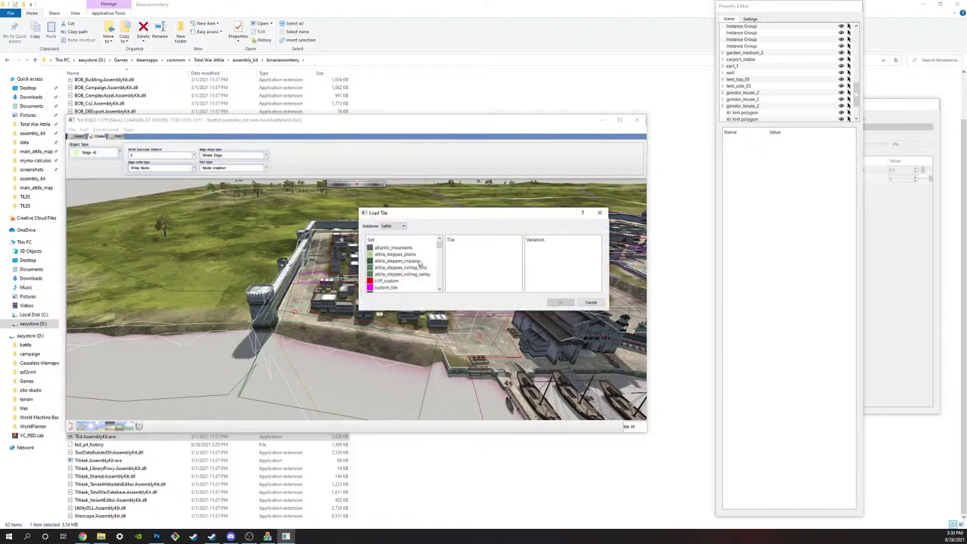
scroll(418, 264, "down", 3)
left_click(389, 280)
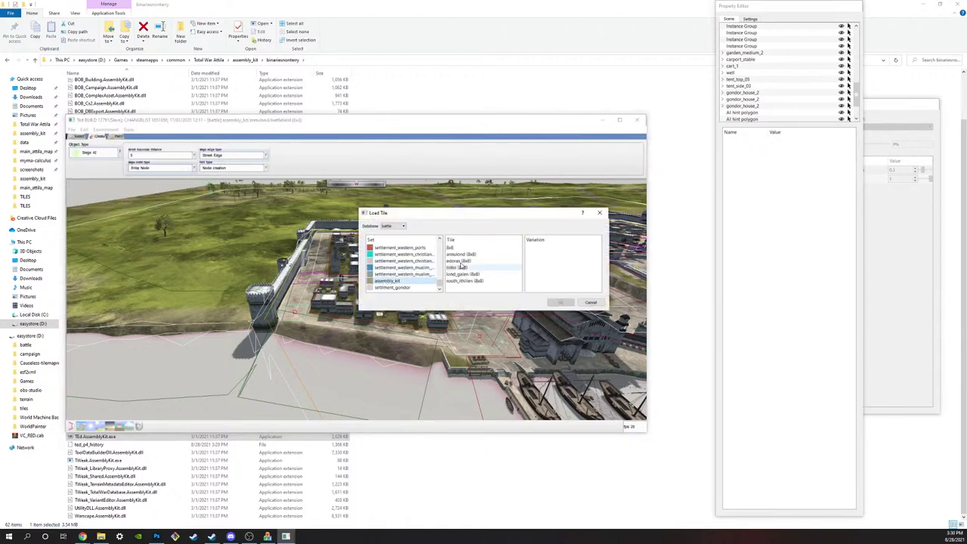
left_click(468, 254)
left_click(565, 248)
left_click(560, 303)
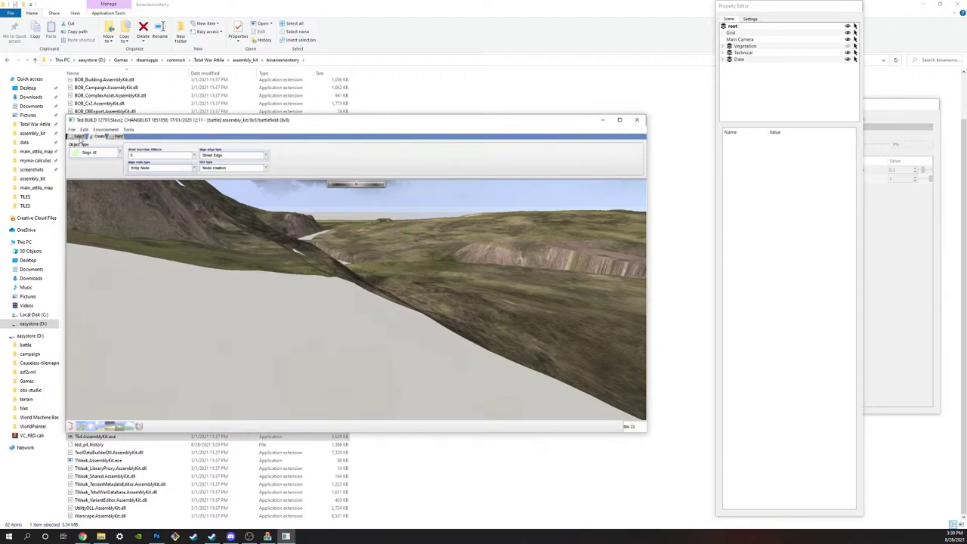
Step: Load the battlefield variation of the annulond (8x8) tile from the assembly_kit set
left_click(72, 129)
left_click(87, 145)
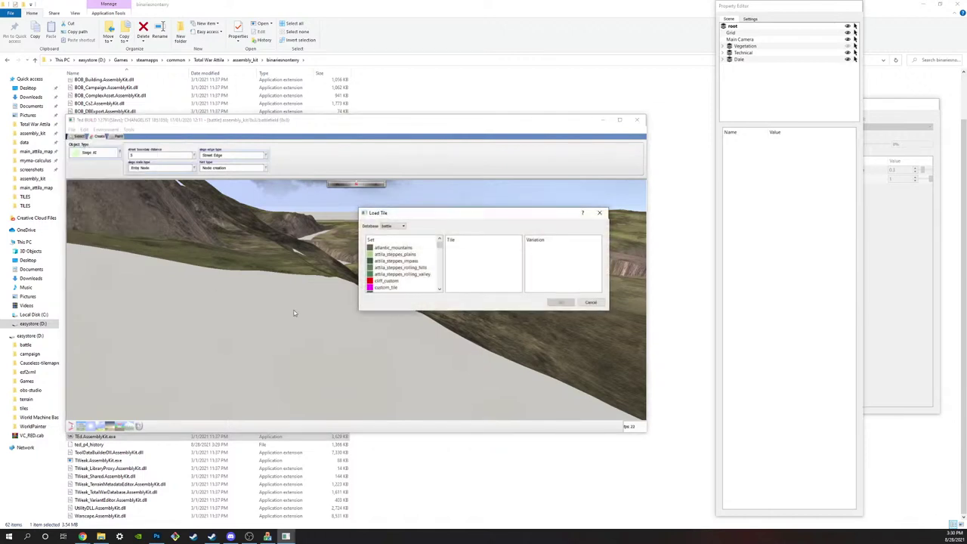
scroll(423, 272, "down", 5)
left_click(387, 280)
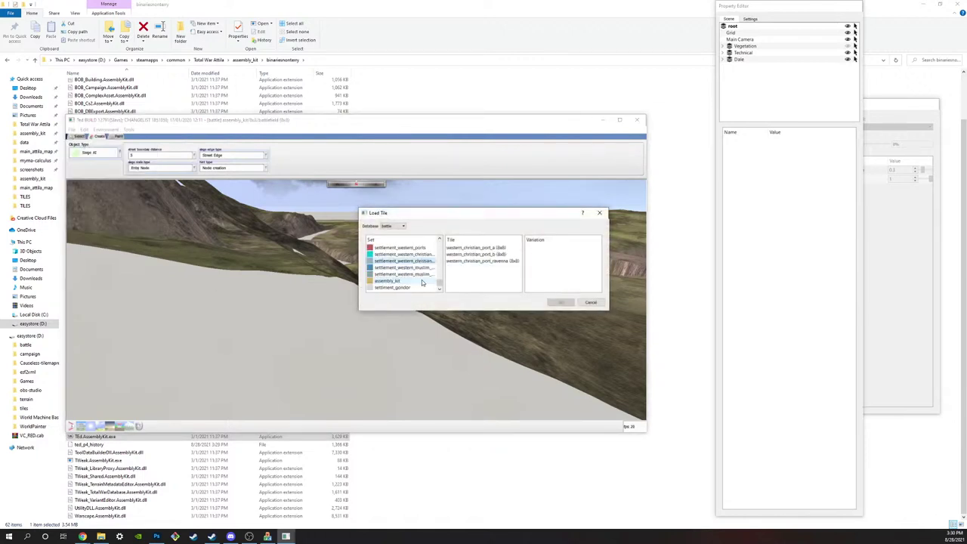
left_click(491, 254)
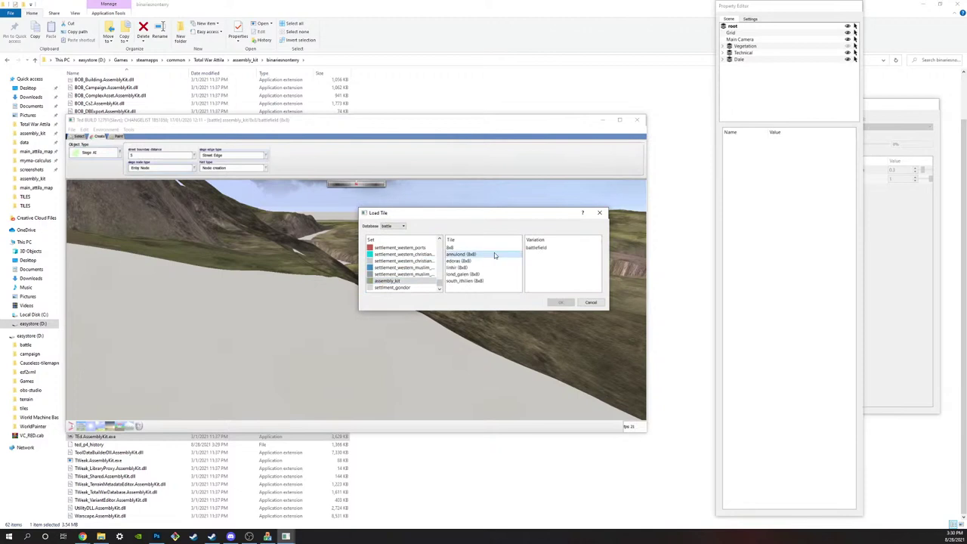
left_click(560, 302)
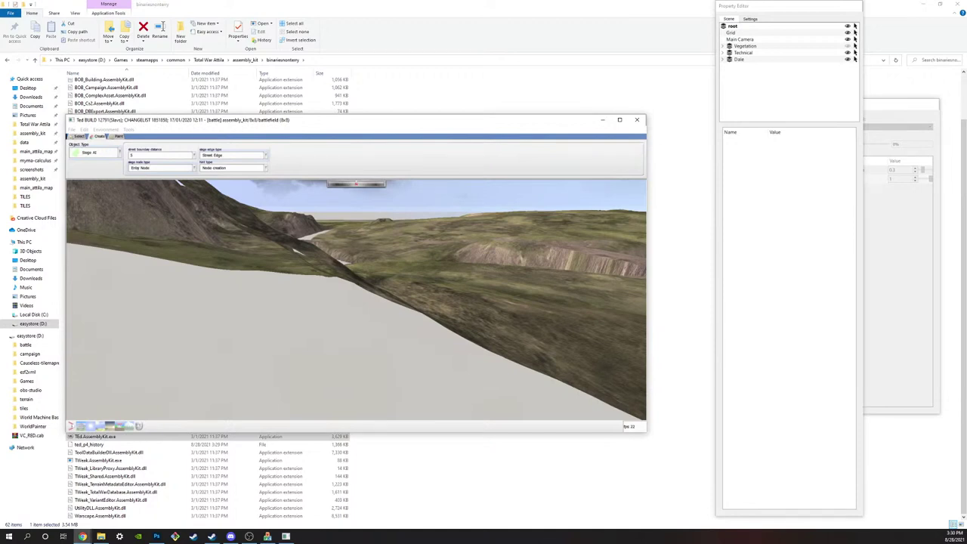
left_click(637, 119)
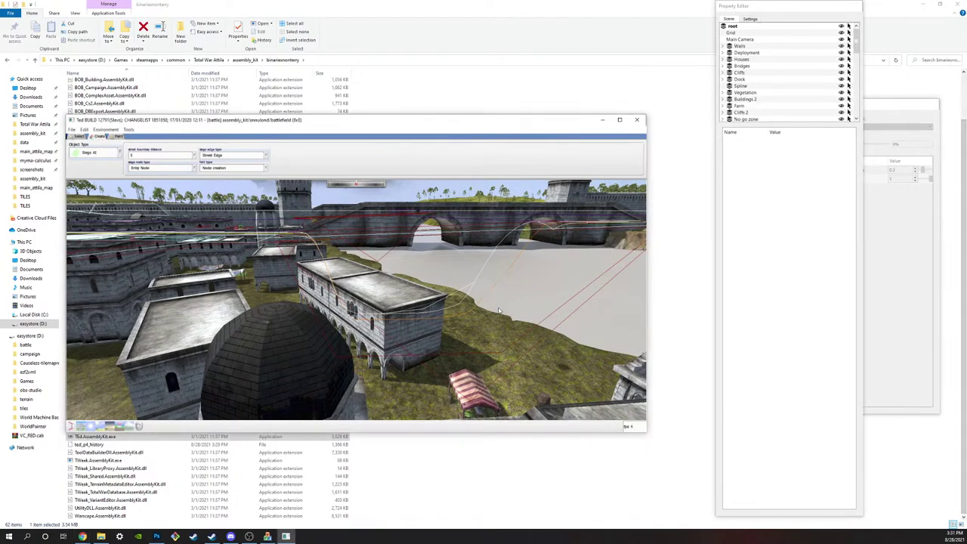
Step: Examine the region outlines around the paved square and domed building in the reloaded city
key("s")
key("a")
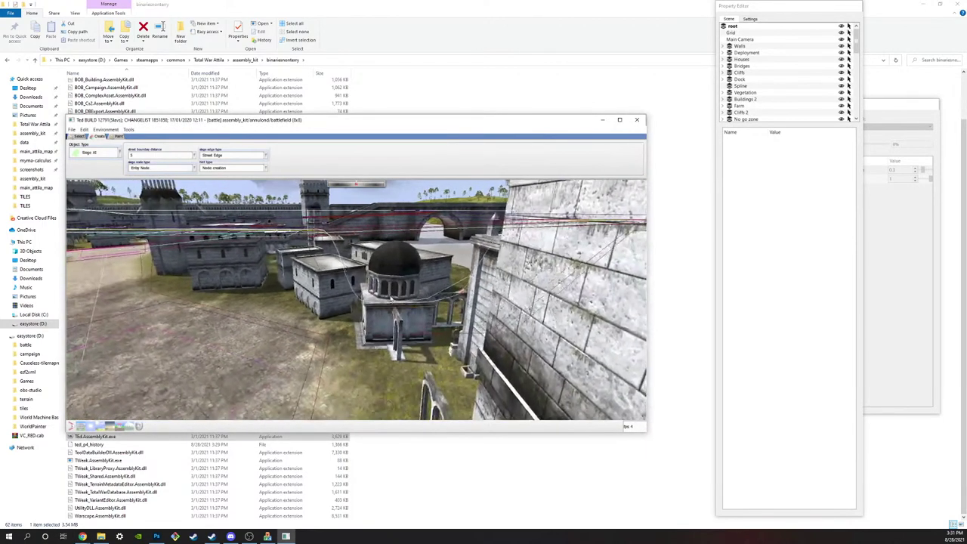
key("s")
key("a")
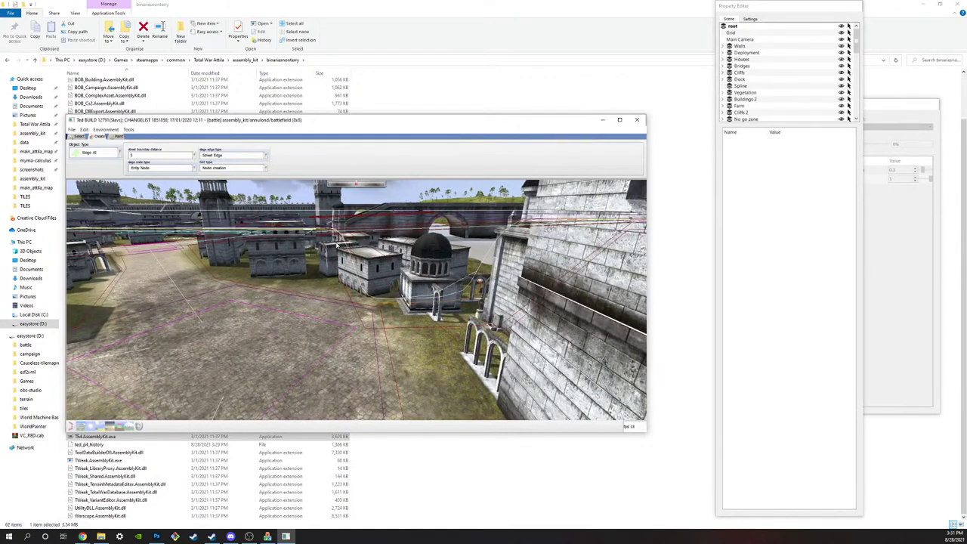
key("s")
key("d")
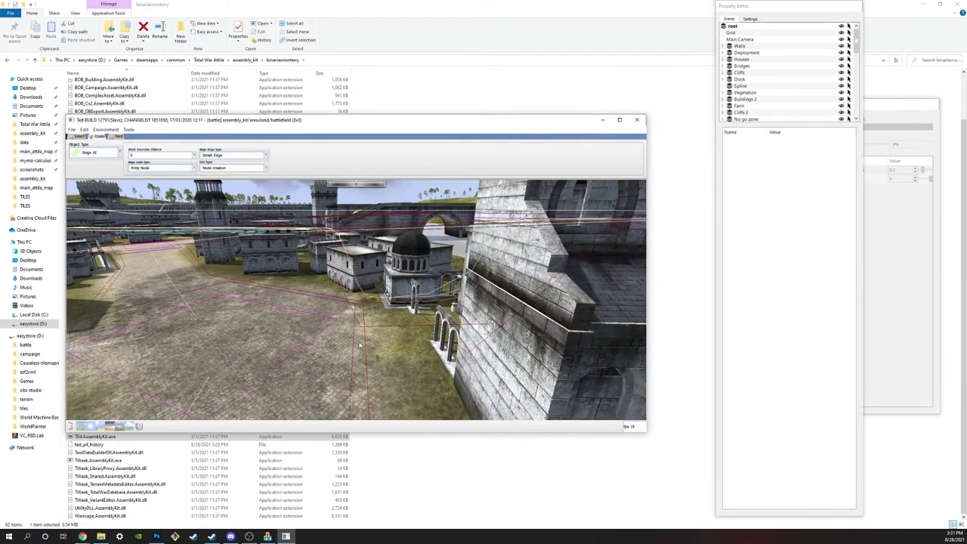
key("w")
key("a")
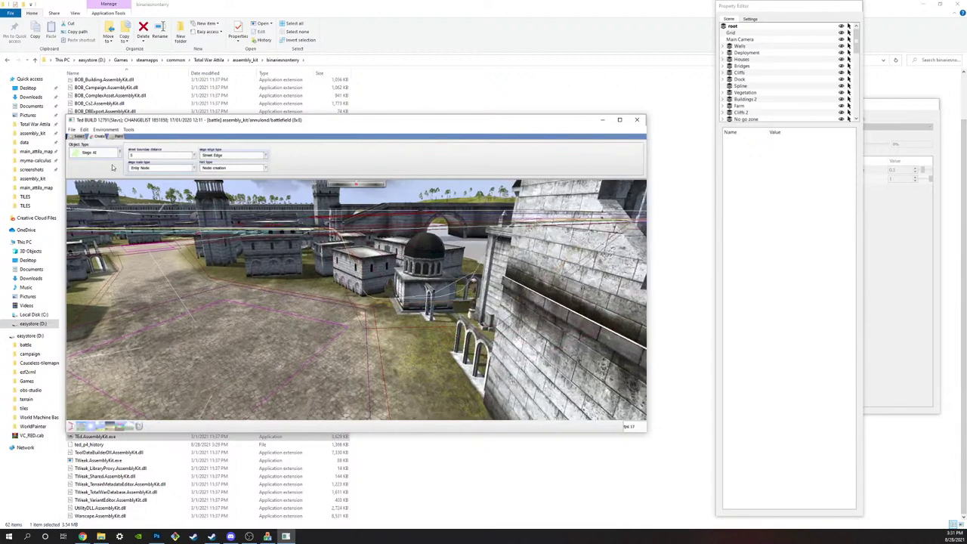
key("s")
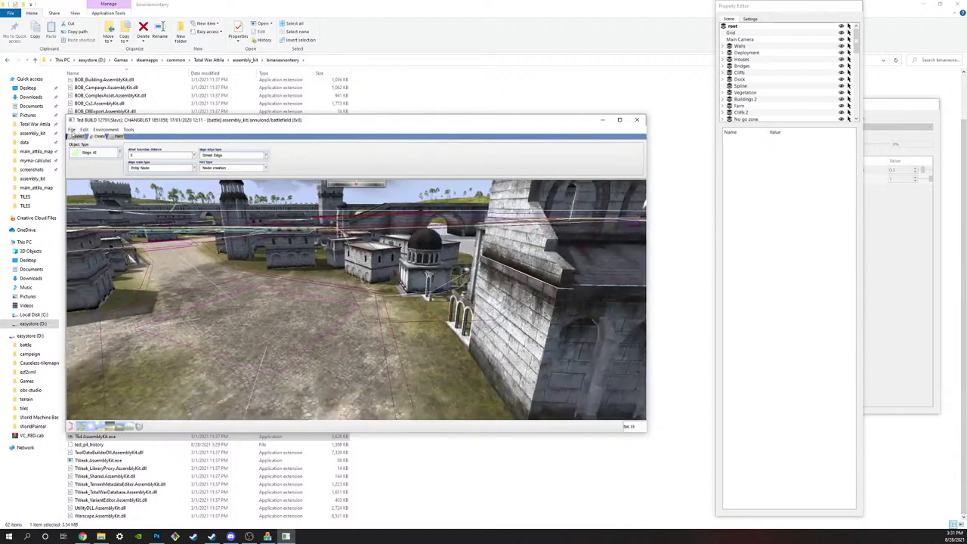
key("s")
key("d")
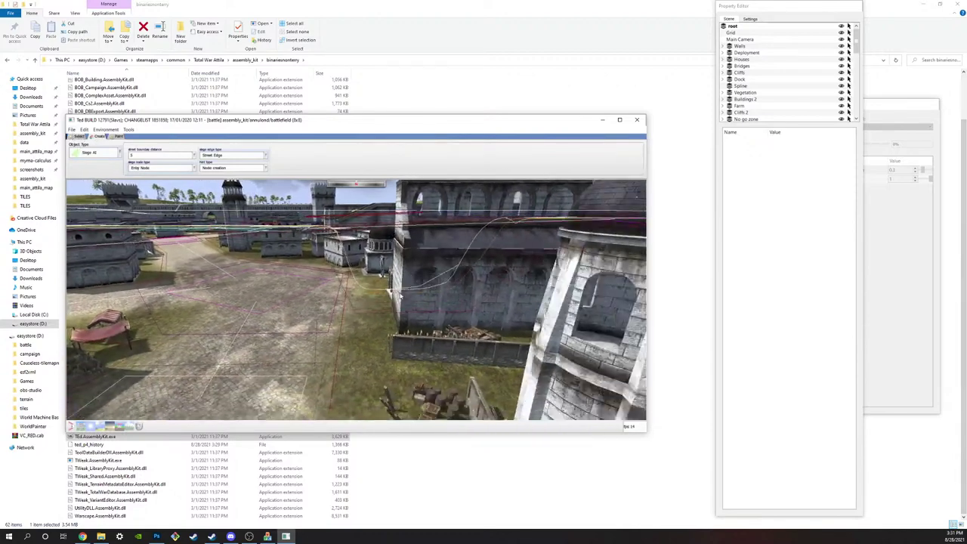
Step: Examine the outlines from the domed tower and castle buildings across to the riverbank near the arched bridge
key("d")
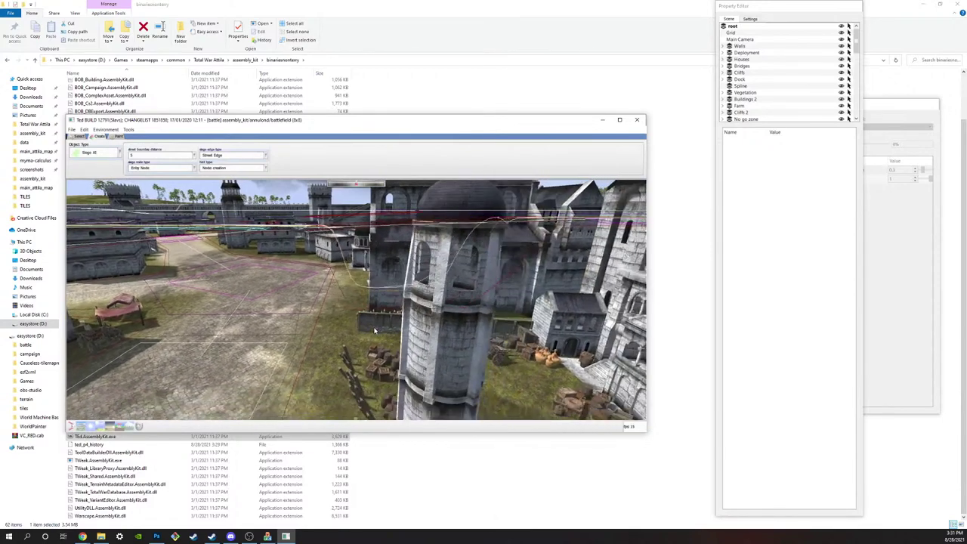
key("d")
key("s")
key("w")
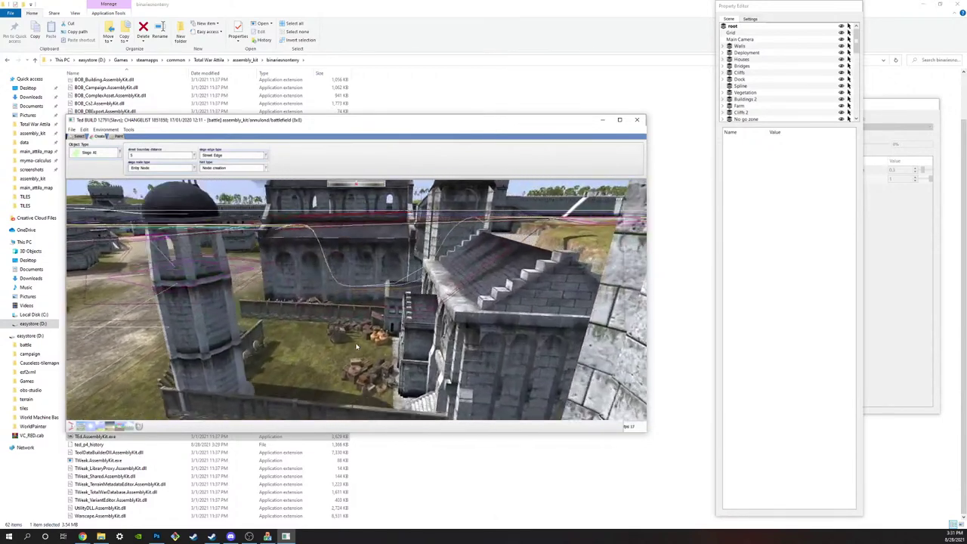
key("d")
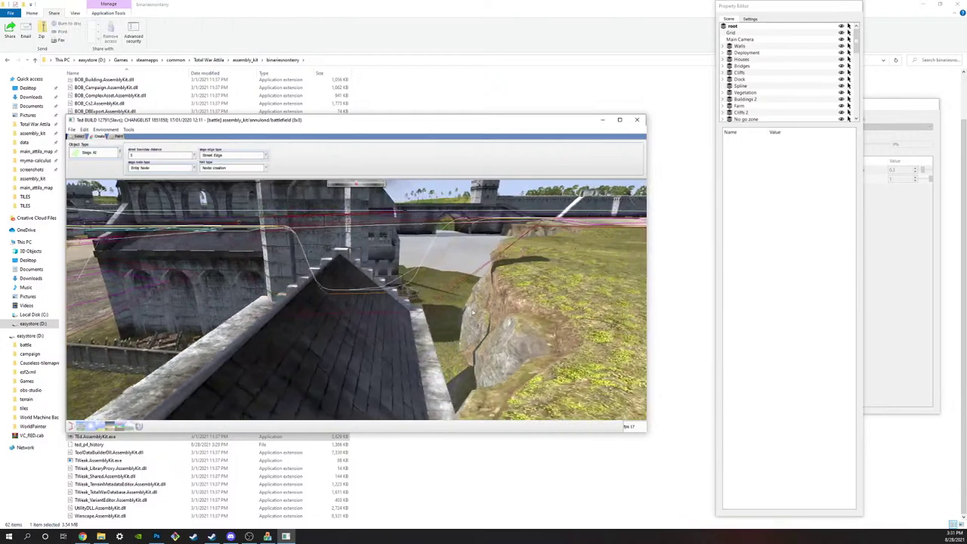
key("d")
key("w")
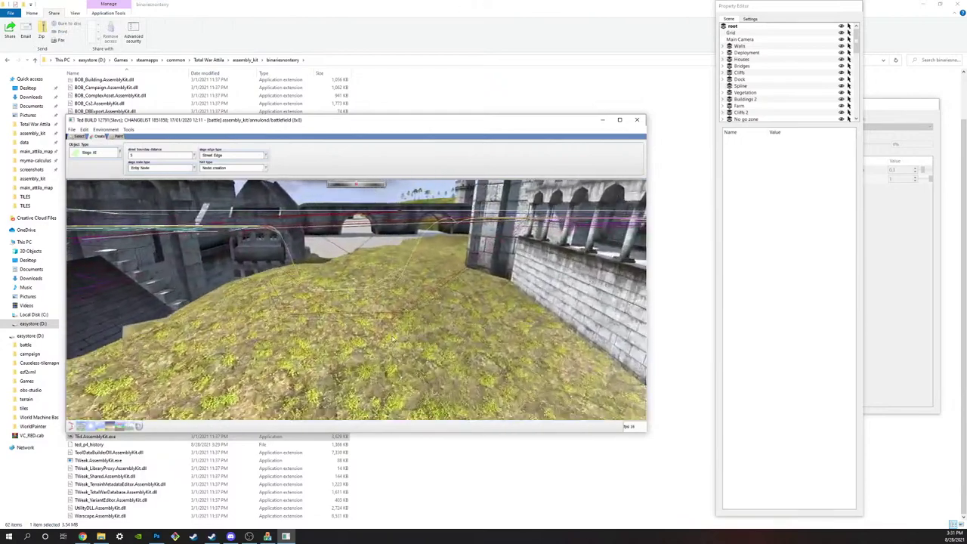
key("w")
key("a")
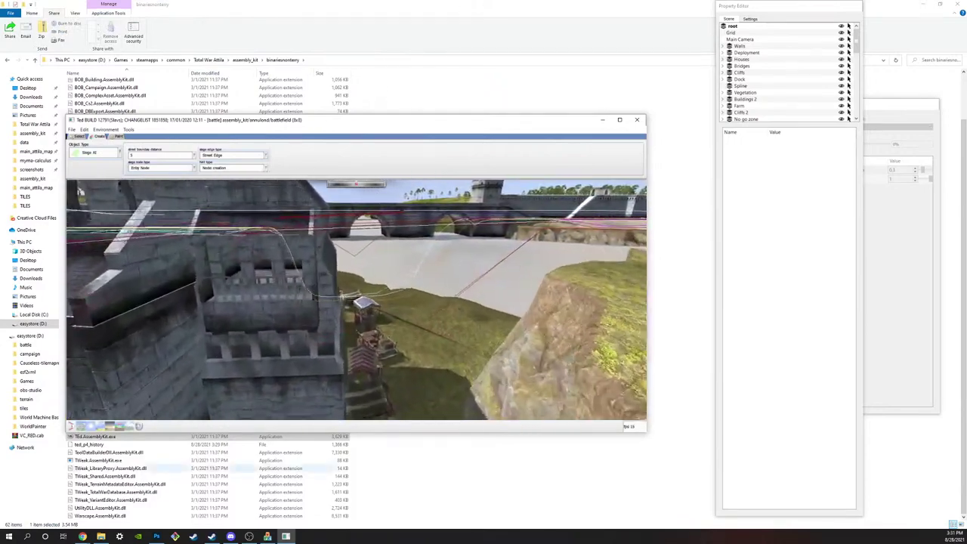
key("d")
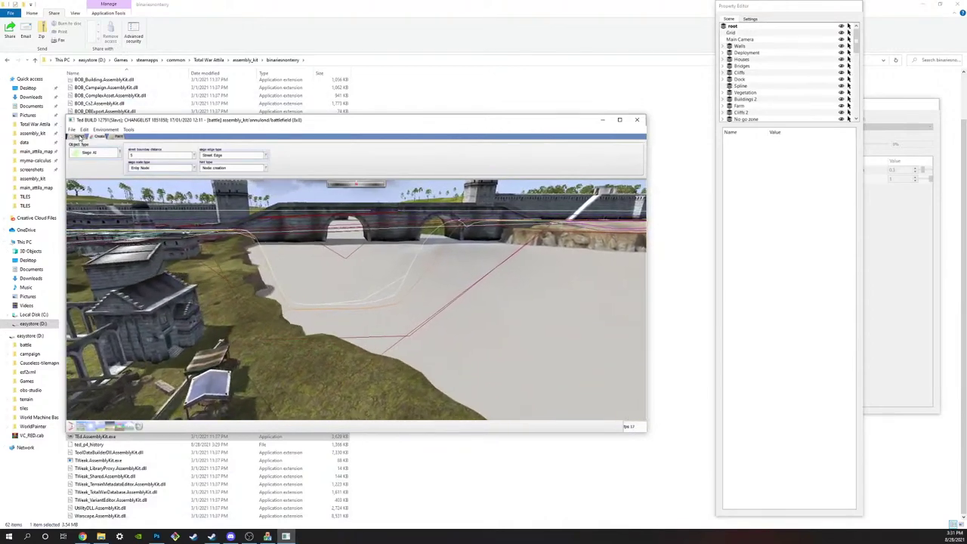
left_click(72, 129)
left_click(128, 130)
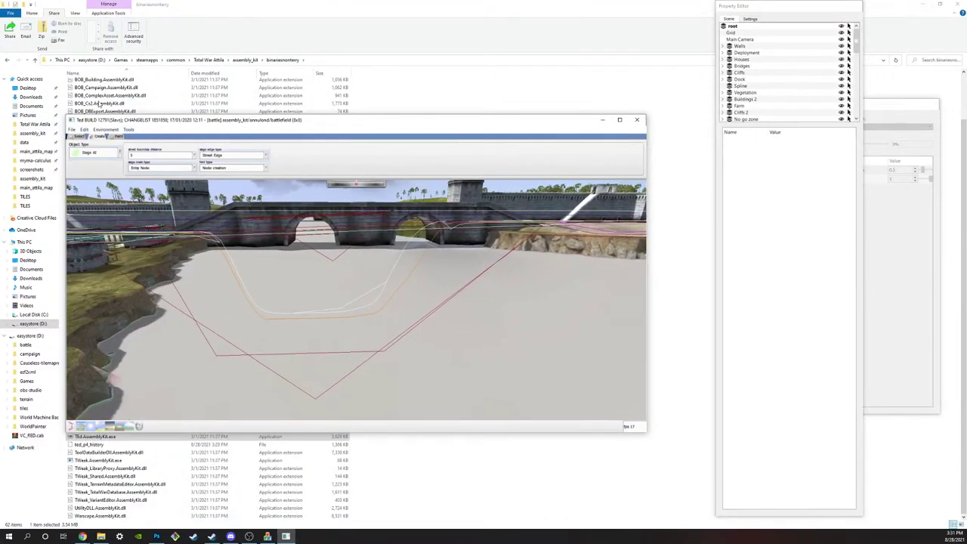
key("w")
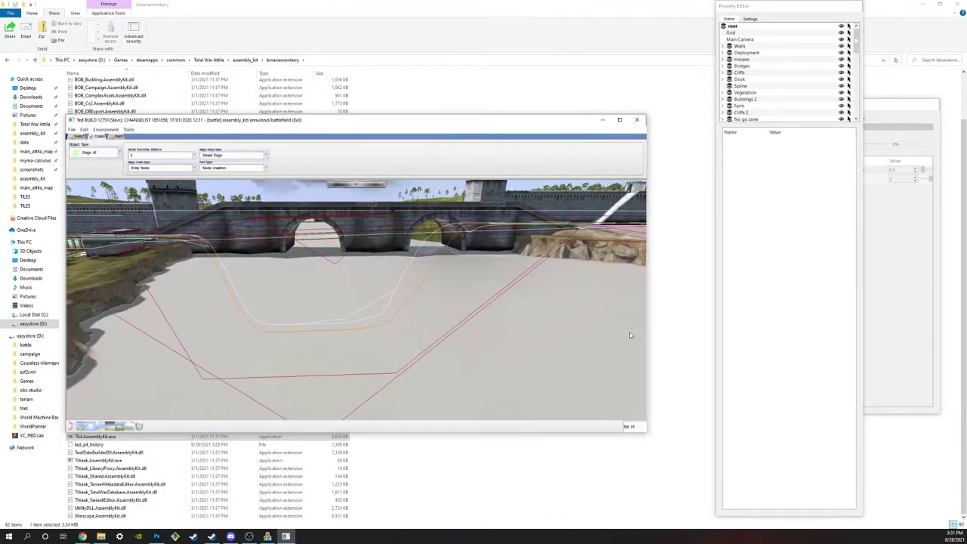
left_click(576, 73)
left_click(333, 174)
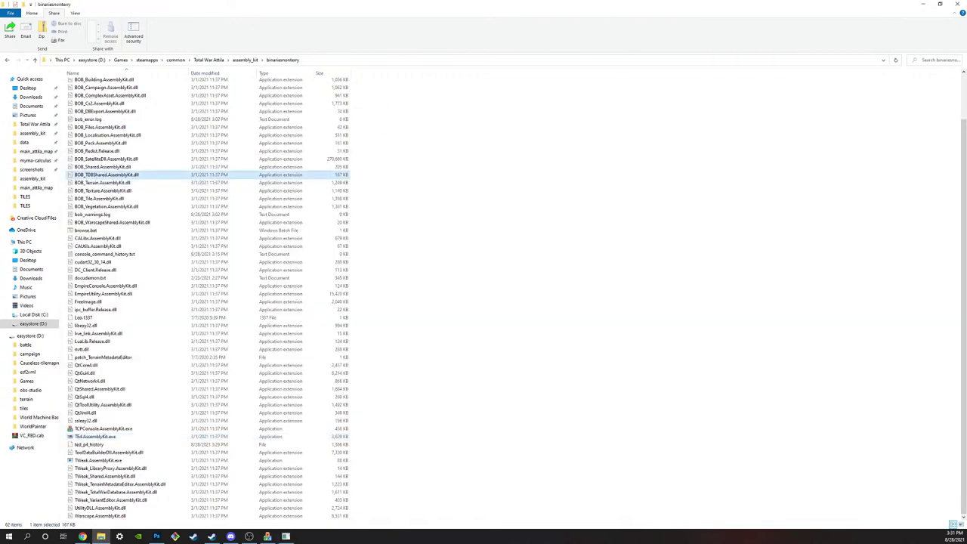
key("alt+Tab")
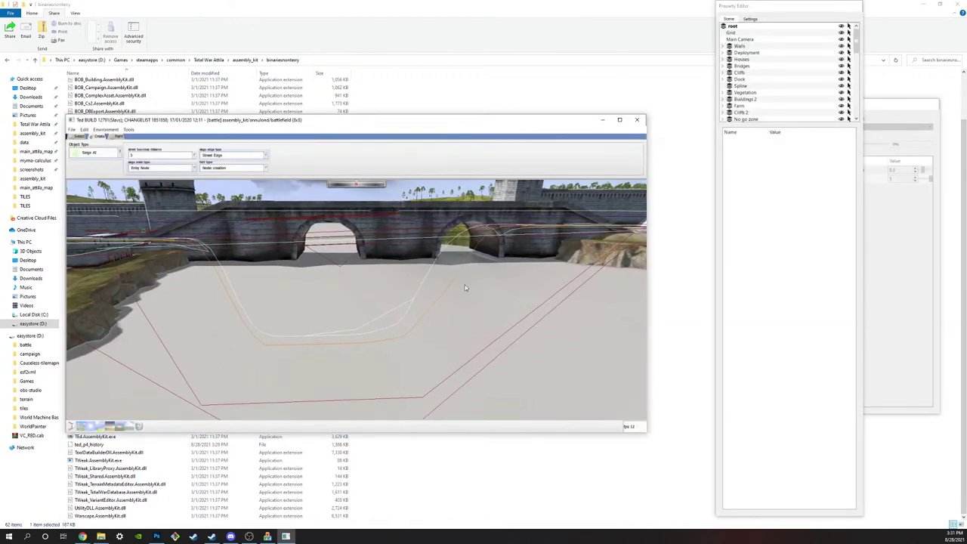
middle_click_drag(499, 281, 483, 260)
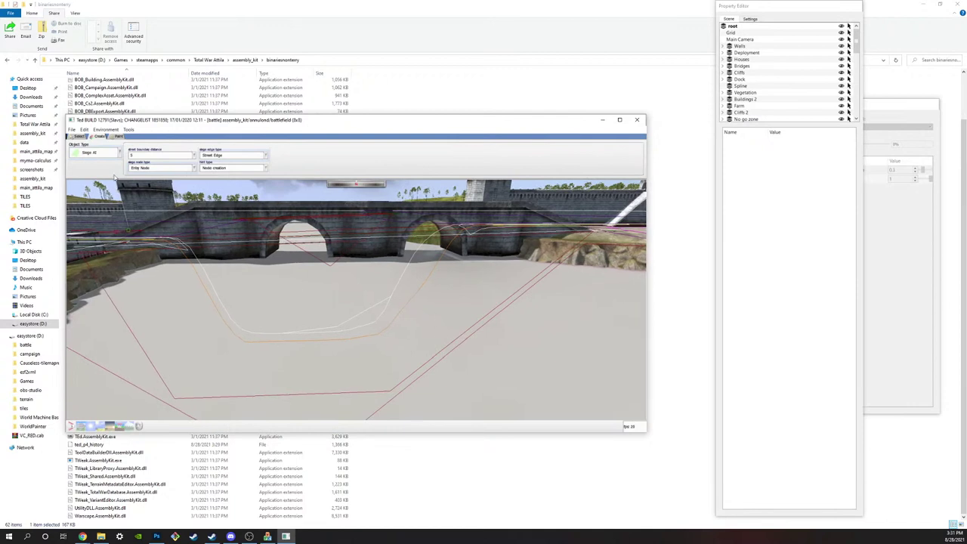
Step: Quit TEd without saving the annulond battlefield tile and close its window
left_click(72, 129)
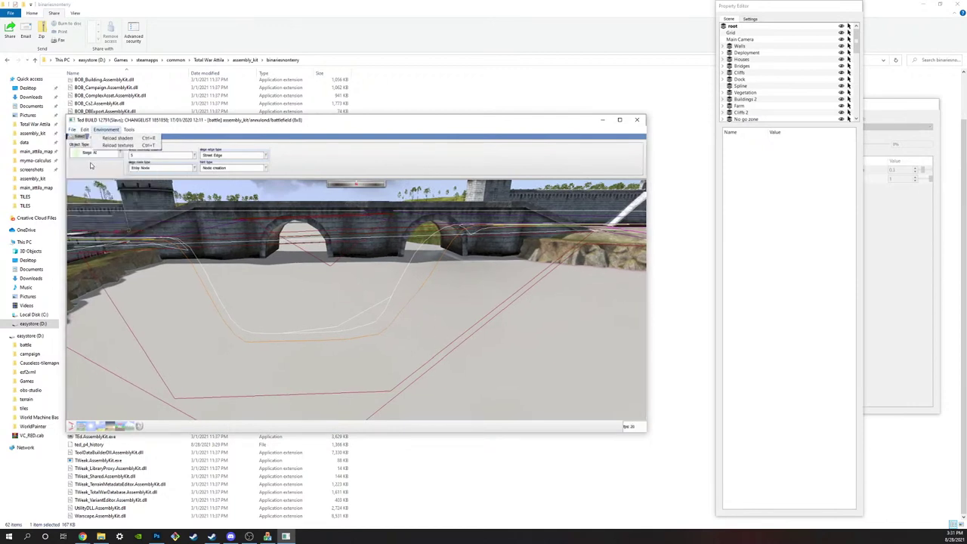
left_click(84, 130)
left_click(79, 226)
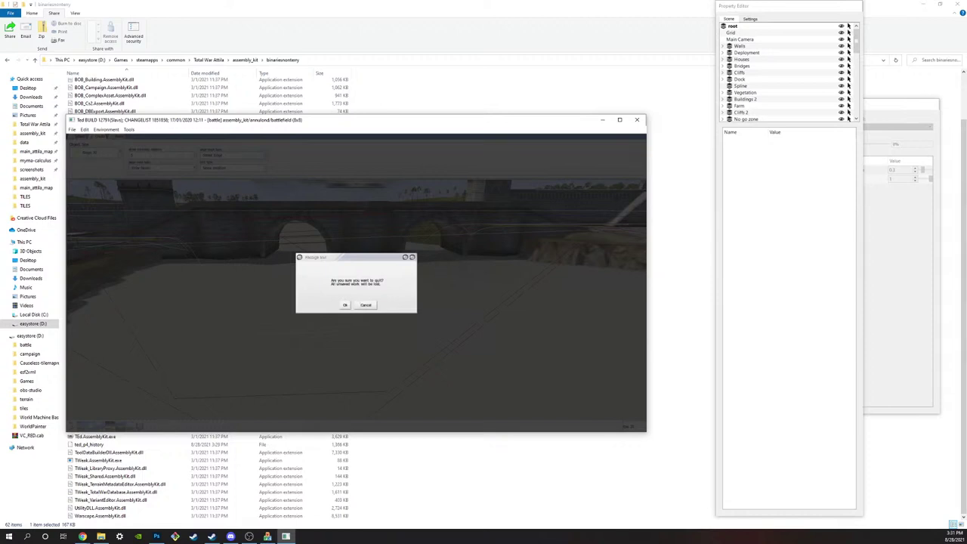
key("alt+Tab")
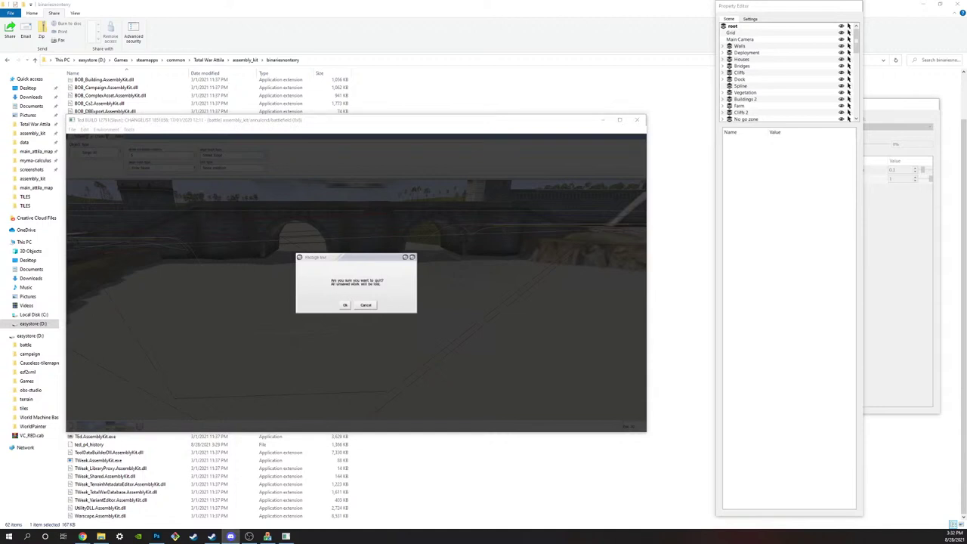
left_click(345, 306)
left_click(342, 308)
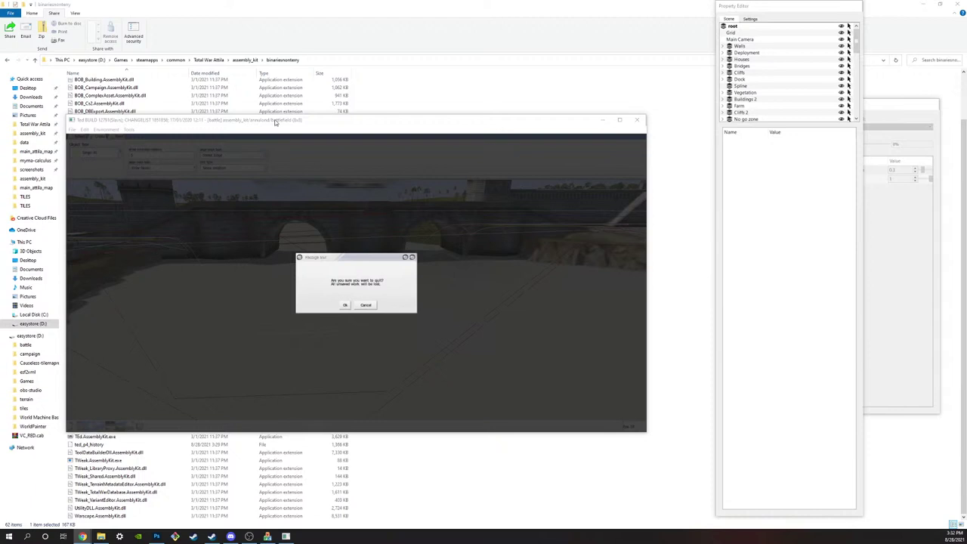
left_click(347, 305)
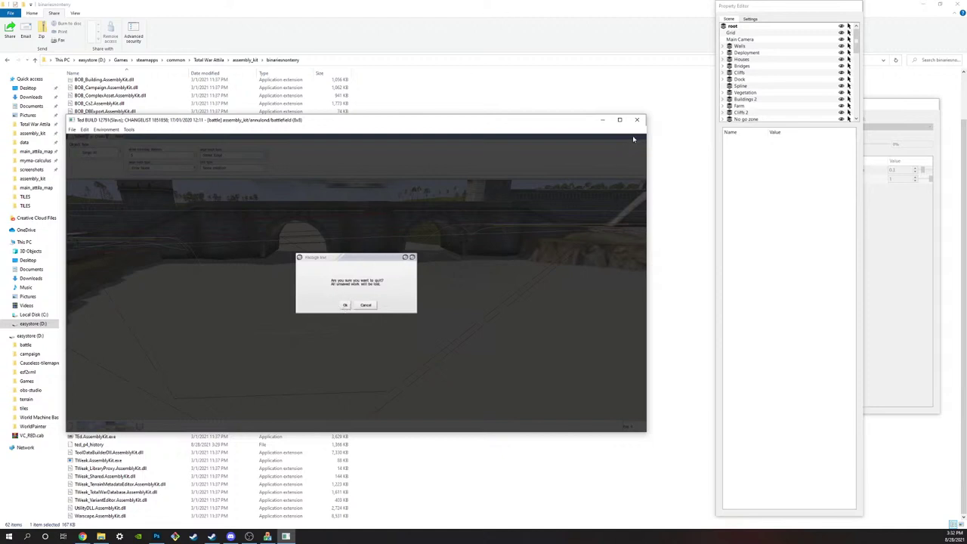
left_click_drag(443, 143, 423, 142)
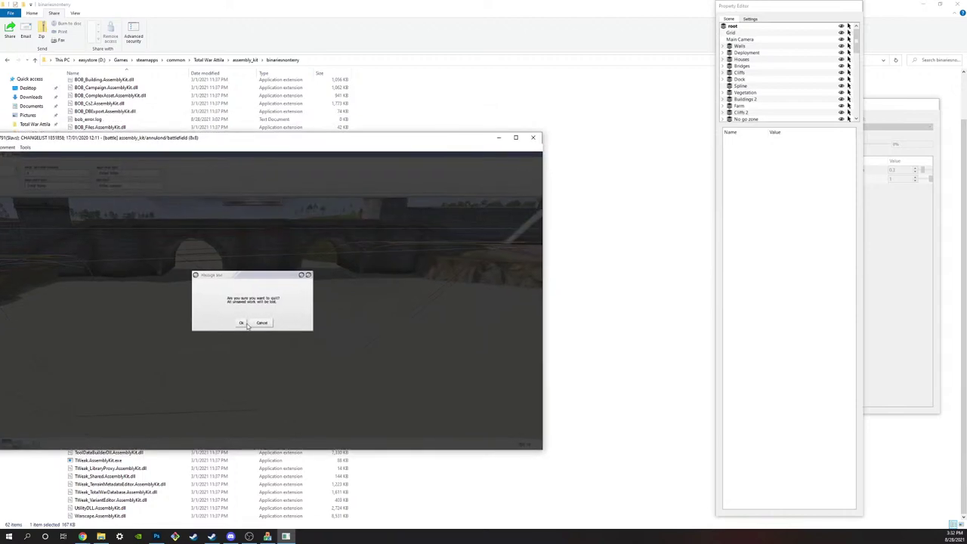
left_click(533, 140)
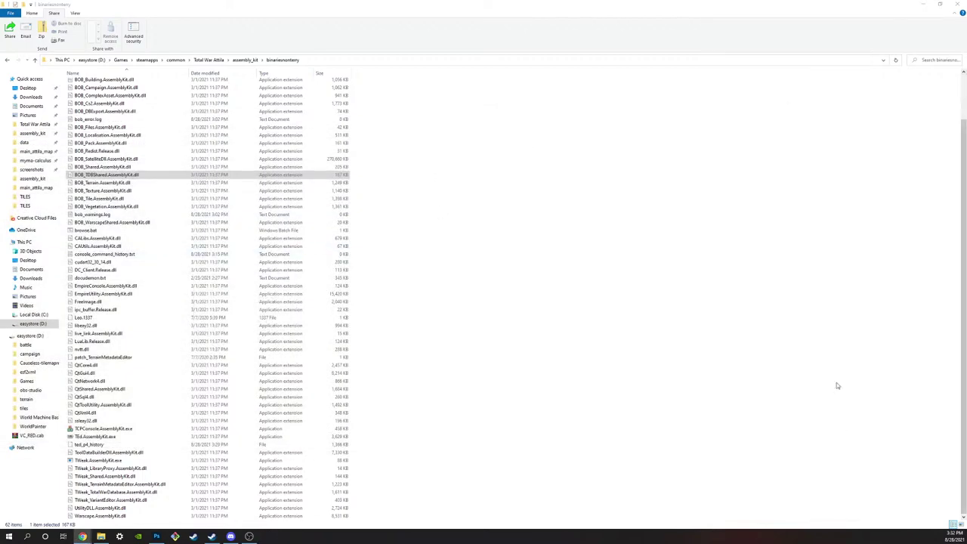
Step: Relaunch TEd by running TEd.AssemblyKit.exe from the binariesnonterry folder of the assembly_kit
scroll(649, 160, "up", 2)
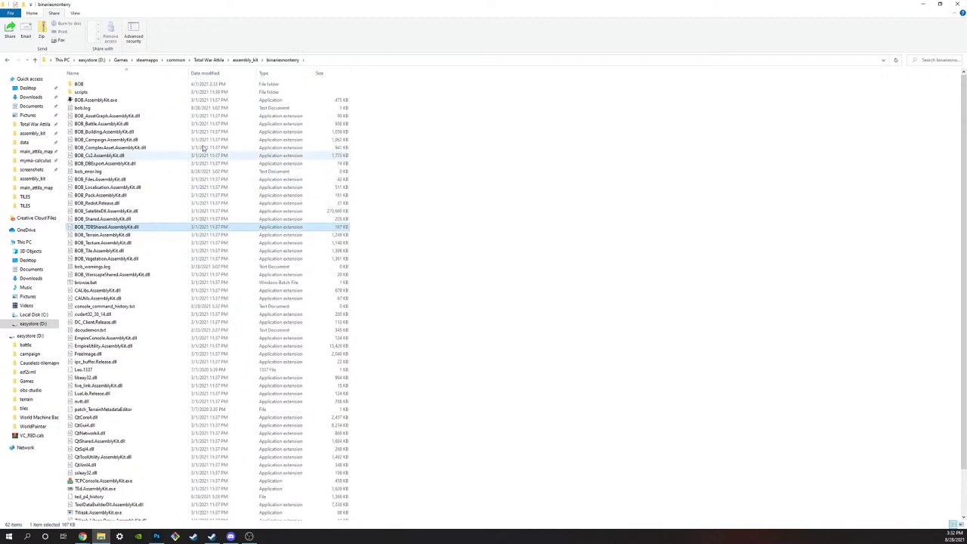
left_click(244, 60)
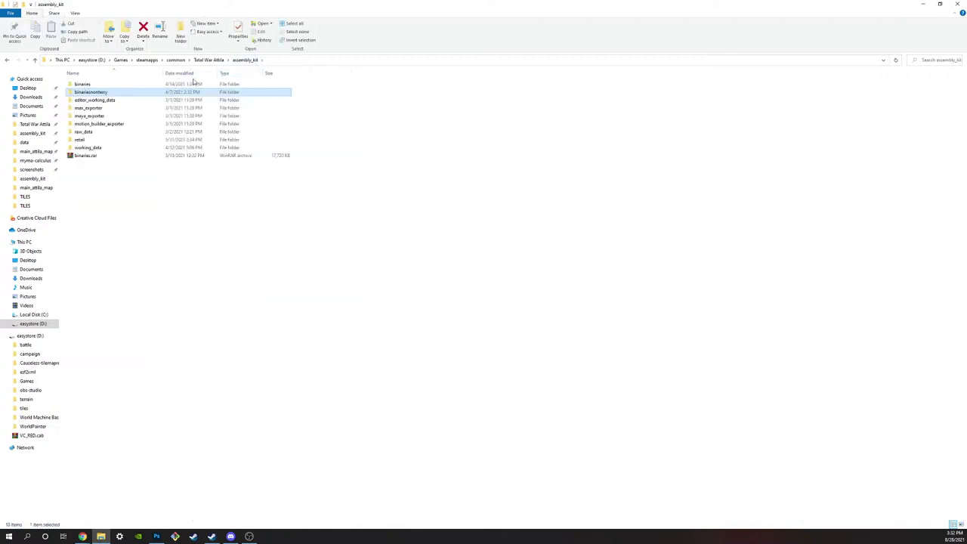
double_click(151, 92)
scroll(121, 107, "down", 2)
scroll(123, 111, "down", 1)
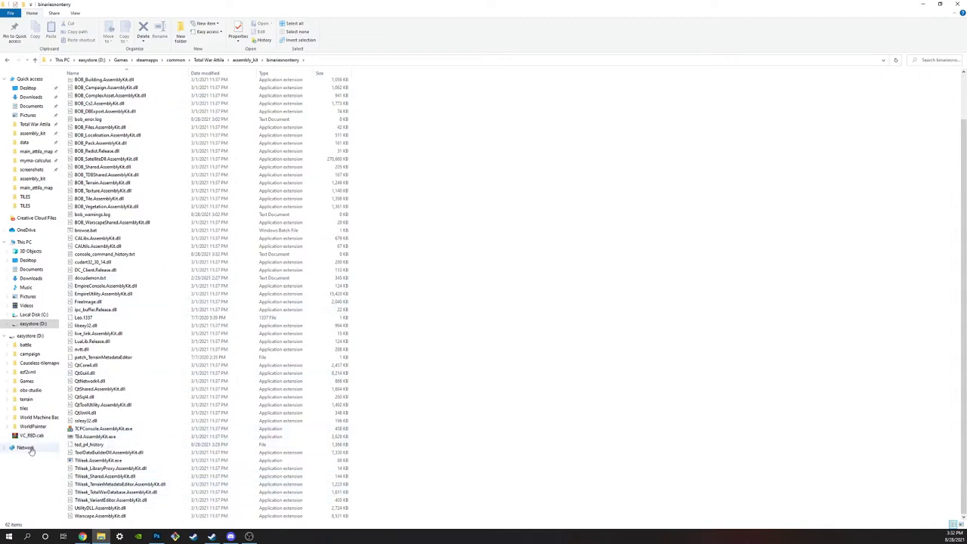
left_click(90, 437)
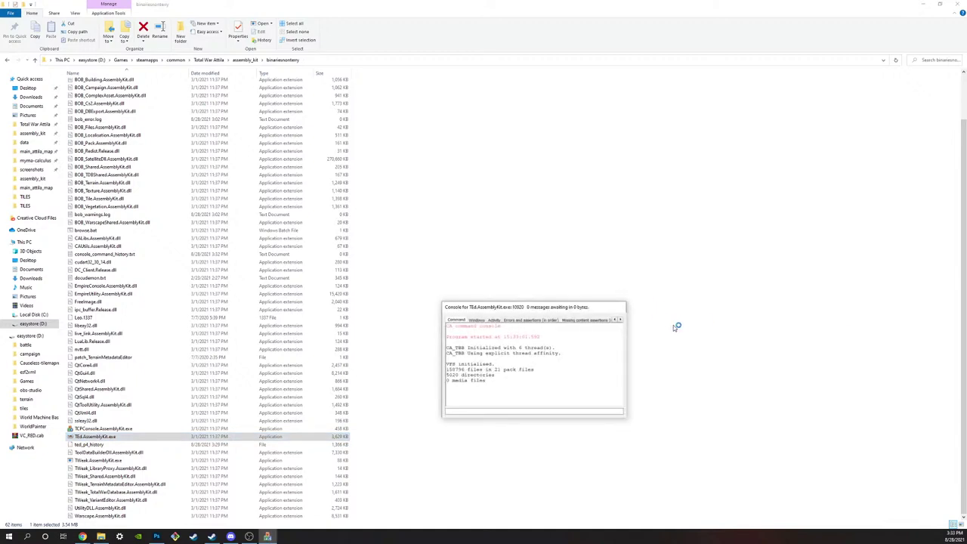
Step: Move the TEd console out of the way and bring the whole editor window with the new tile into view
left_click_drag(581, 308, 424, 232)
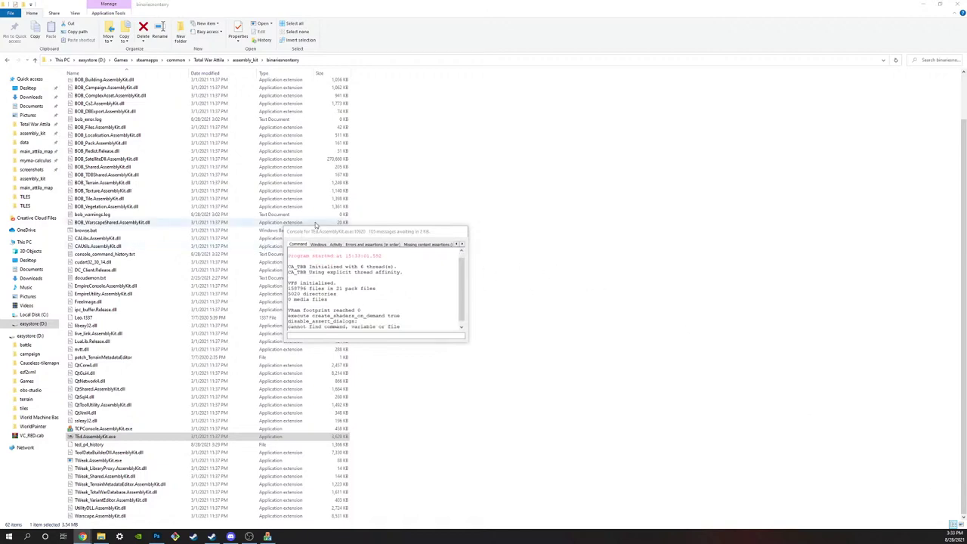
left_click_drag(312, 232, 101, 342)
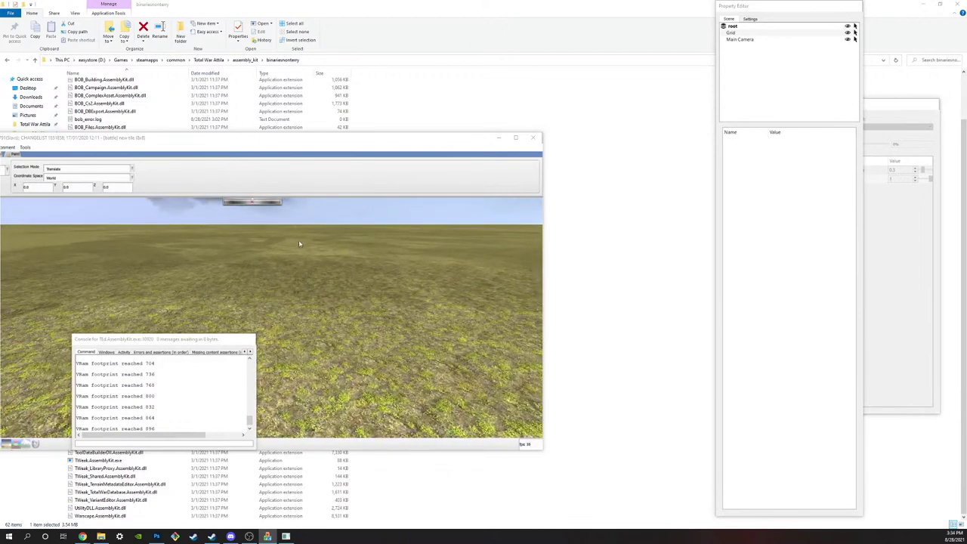
left_click_drag(294, 142, 418, 137)
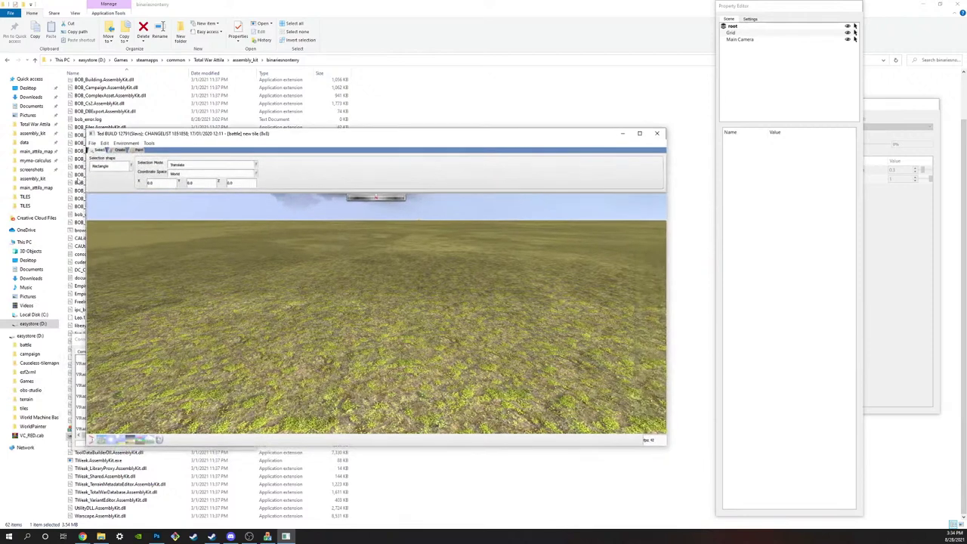
Step: Load the battlefield variation of the annulond tile from the assembly_kit set in the battle database
left_click(103, 143)
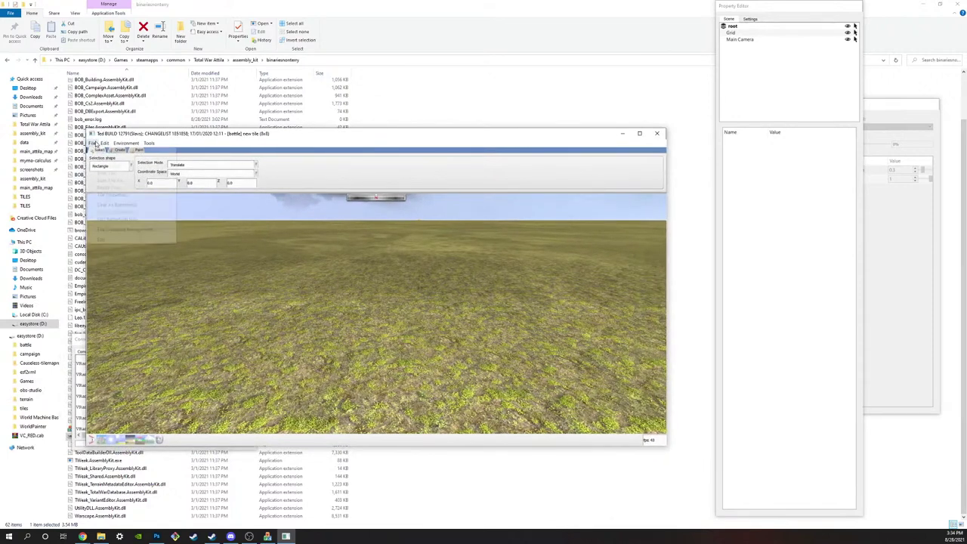
left_click(94, 151)
left_click(93, 144)
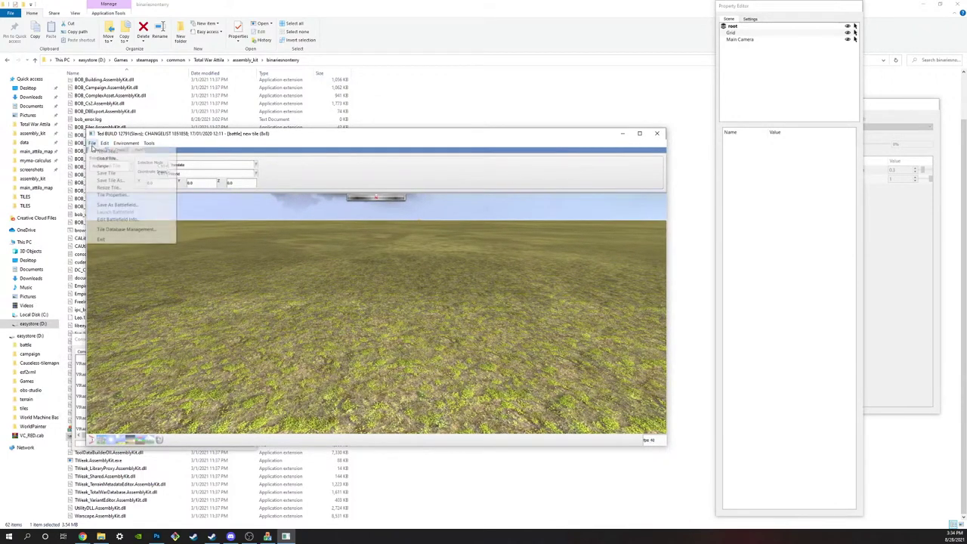
left_click(94, 144)
left_click(96, 142)
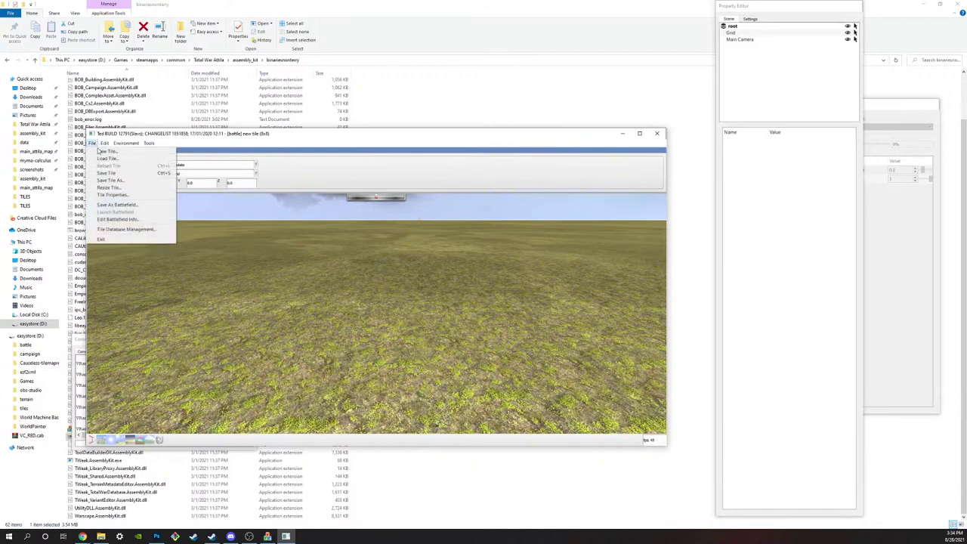
left_click(106, 159)
scroll(400, 269, "down", 5)
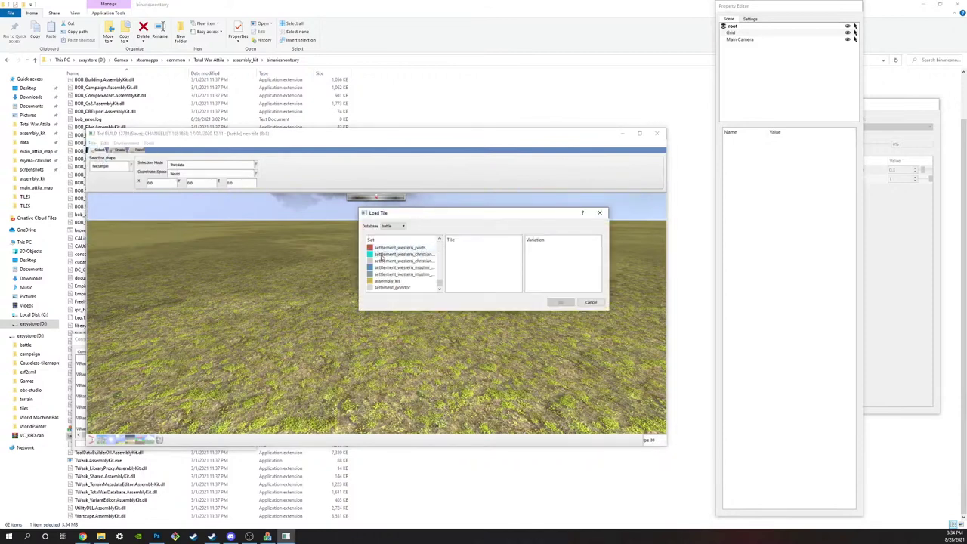
left_click(387, 280)
left_click(469, 254)
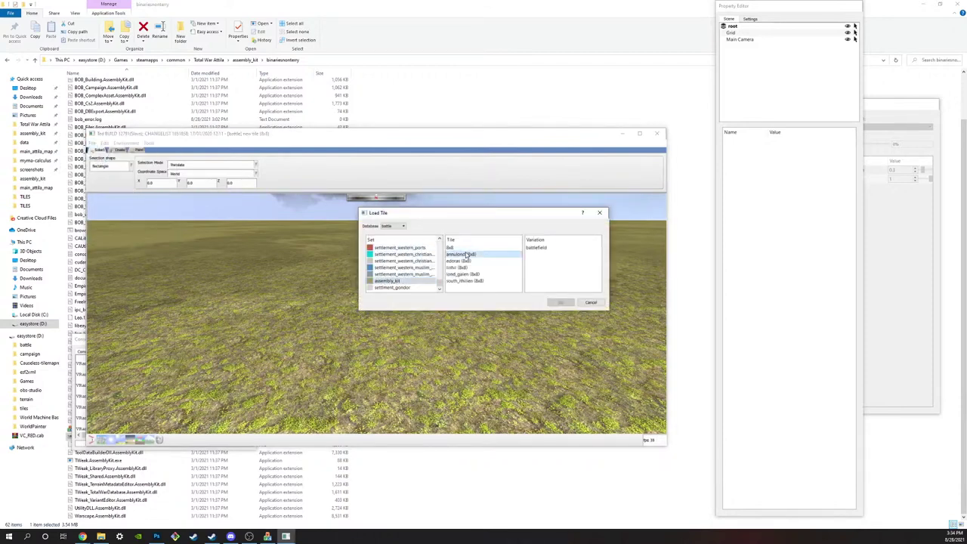
left_click(560, 249)
left_click(560, 302)
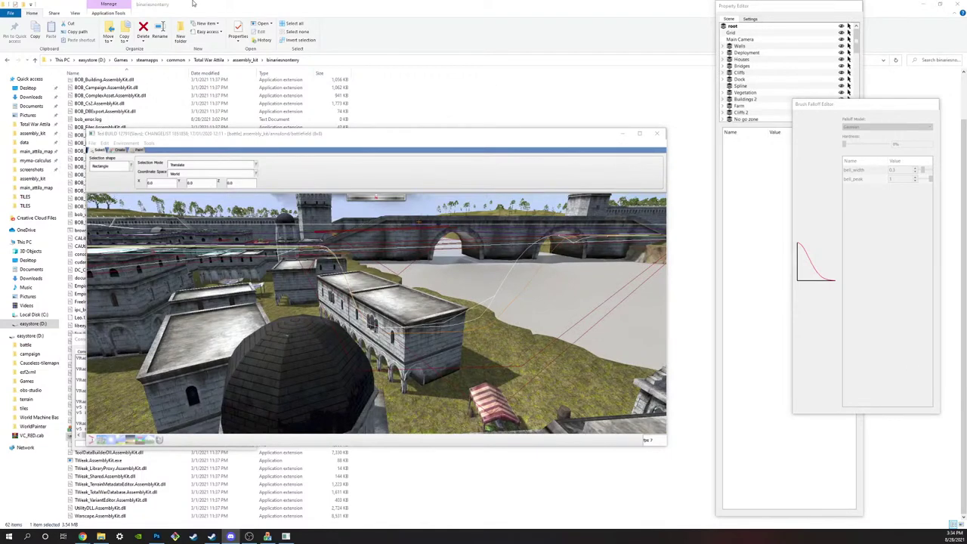
Step: Examine the overall layout of the annulond map, including the city, surrounding terrain and water
middle_click_drag(475, 358, 452, 292)
scroll(462, 336, "down", 5)
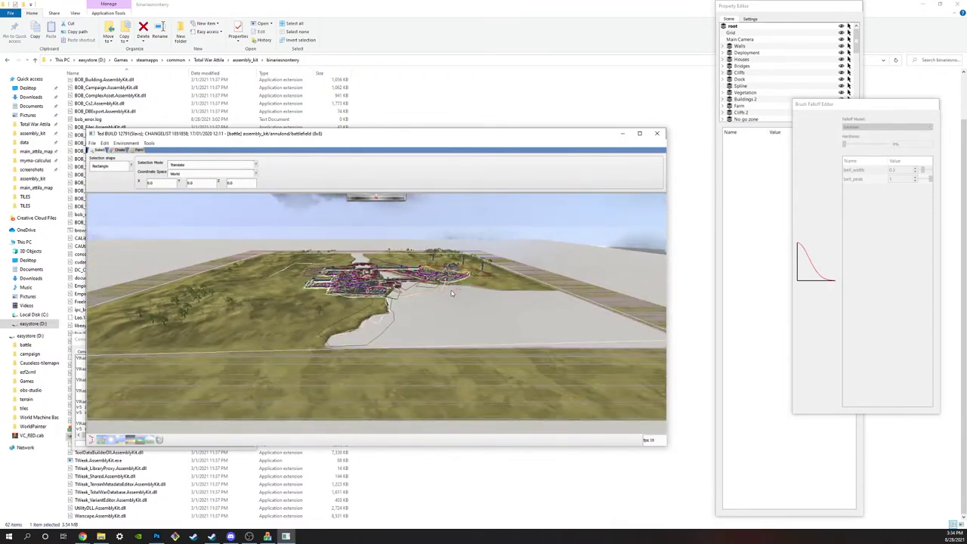
scroll(450, 218, "up", 8)
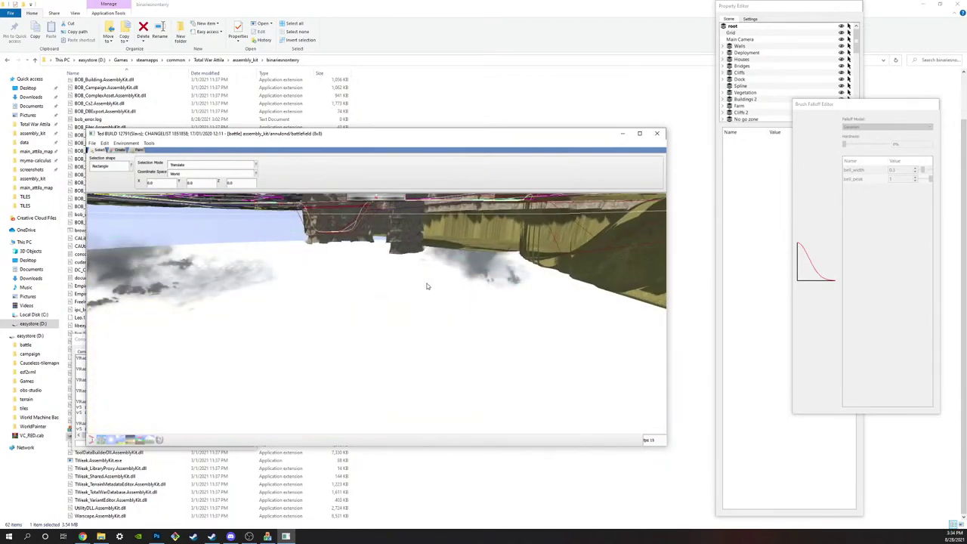
scroll(428, 283, "down", 6)
scroll(422, 295, "down", 3)
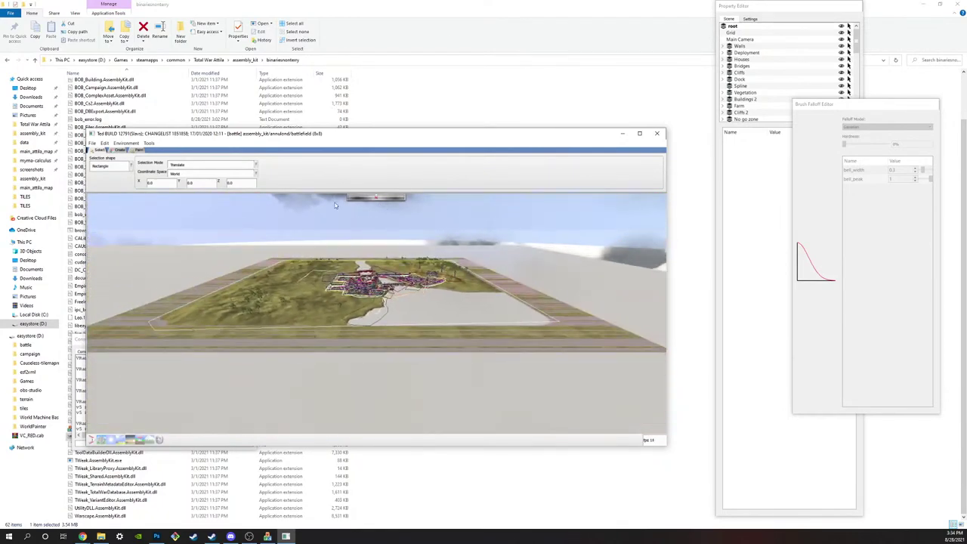
scroll(258, 301, "up", 5)
scroll(383, 289, "up", 6)
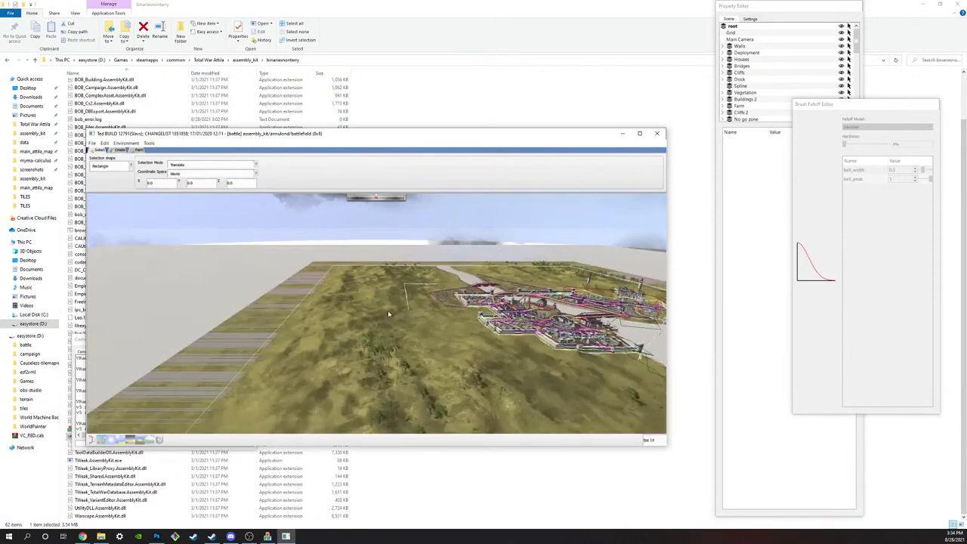
middle_click_drag(447, 312, 350, 247)
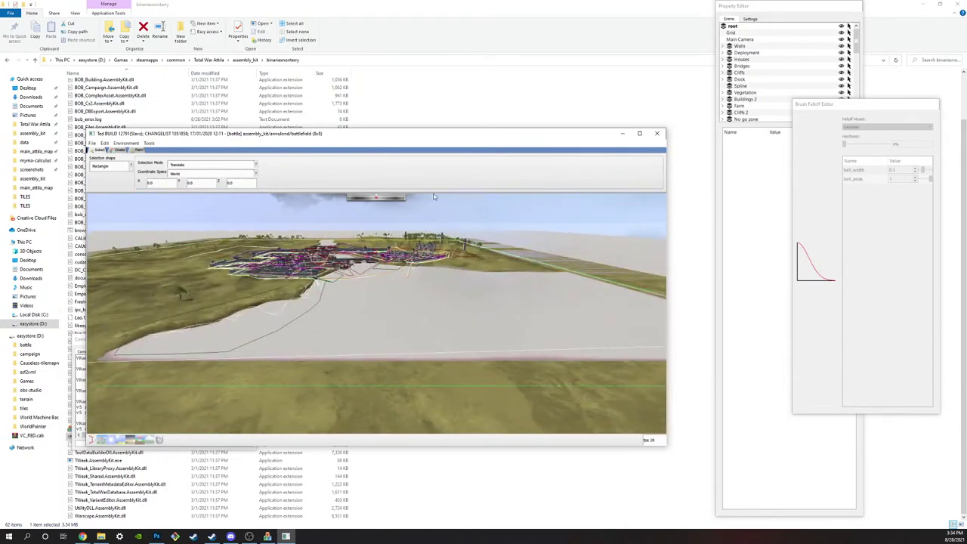
scroll(499, 272, "up", 5)
scroll(498, 271, "up", 5)
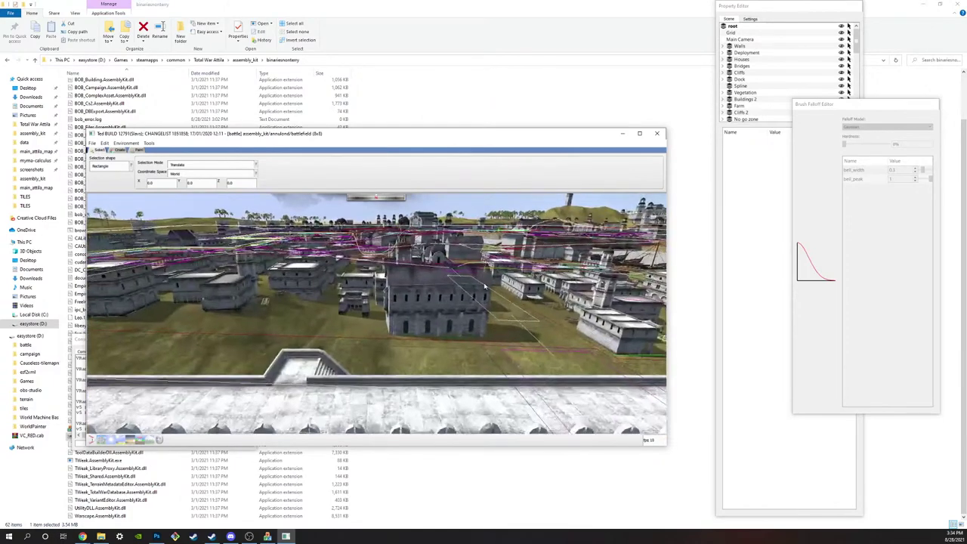
scroll(504, 214, "down", 5)
scroll(501, 344, "down", 5)
scroll(481, 361, "up", 2)
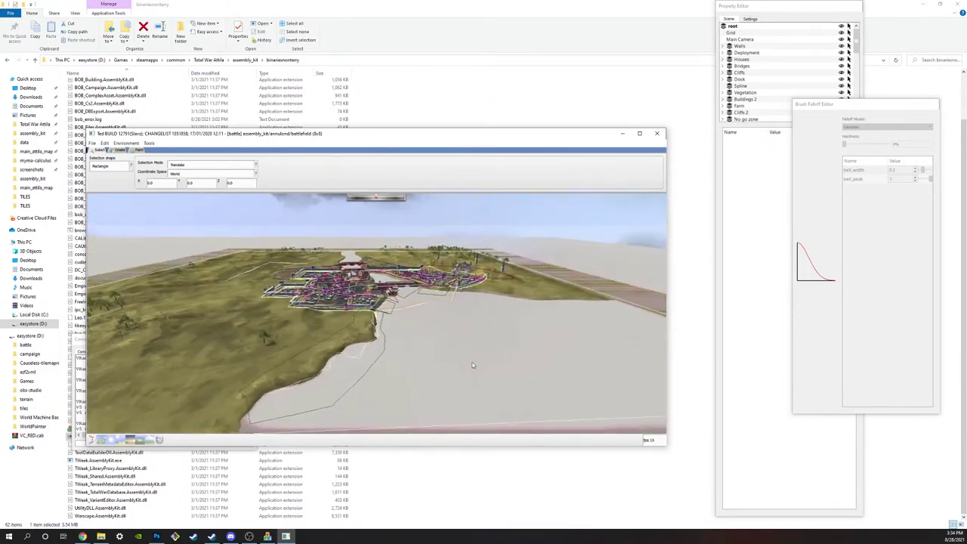
scroll(475, 357, "down", 2)
scroll(405, 293, "up", 4)
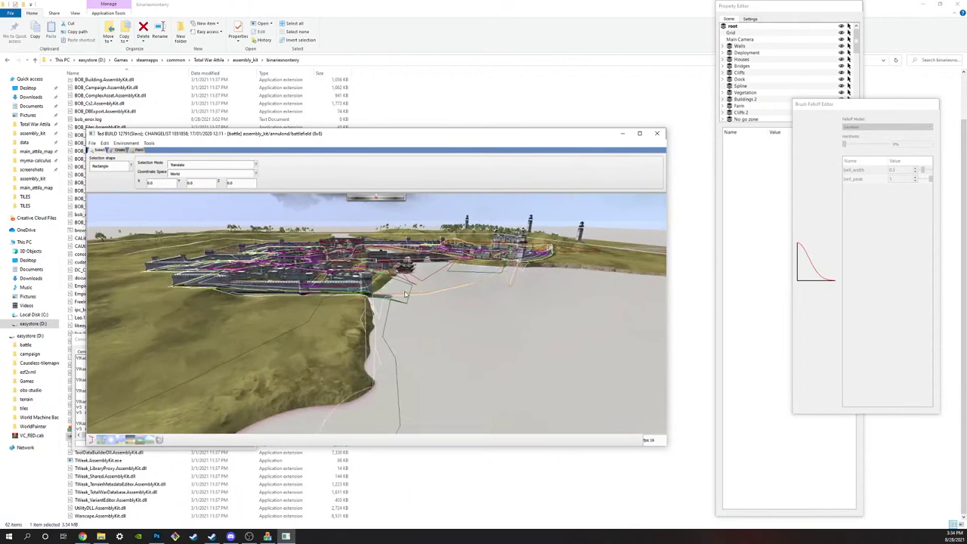
Step: Examine the shoreline, harbour, bridge and outer city walls along the water
mouse_move(407, 293)
middle_mouse_down()
mouse_move(285, 370)
mouse_move(318, 347)
mouse_move(397, 349)
mouse_move(418, 300)
mouse_move(439, 331)
mouse_move(426, 295)
middle_mouse_up()
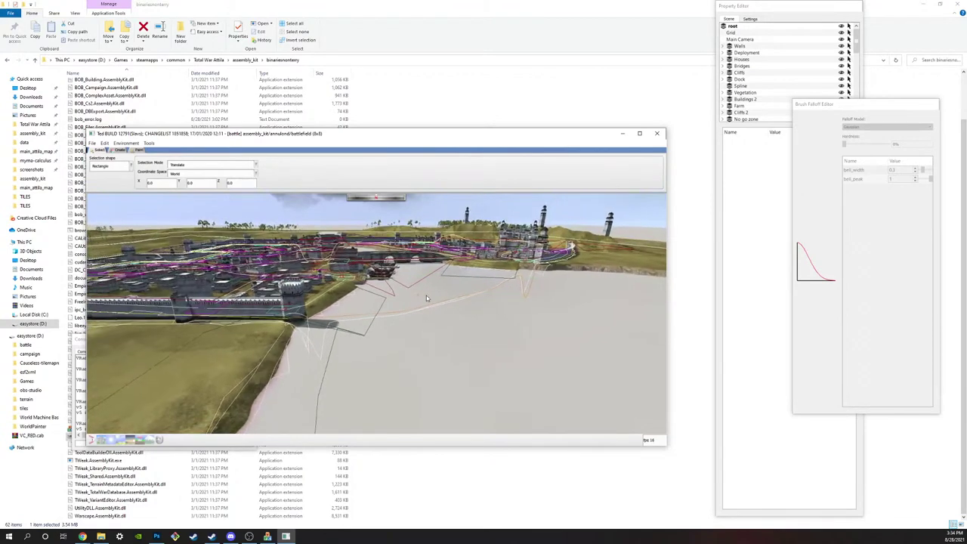
scroll(326, 344, "down", 10)
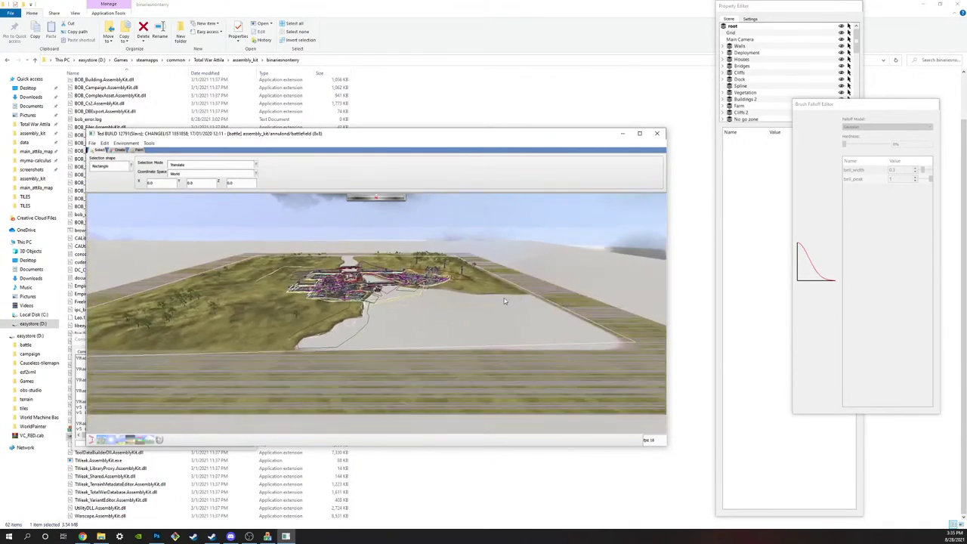
scroll(504, 301, "up", 10)
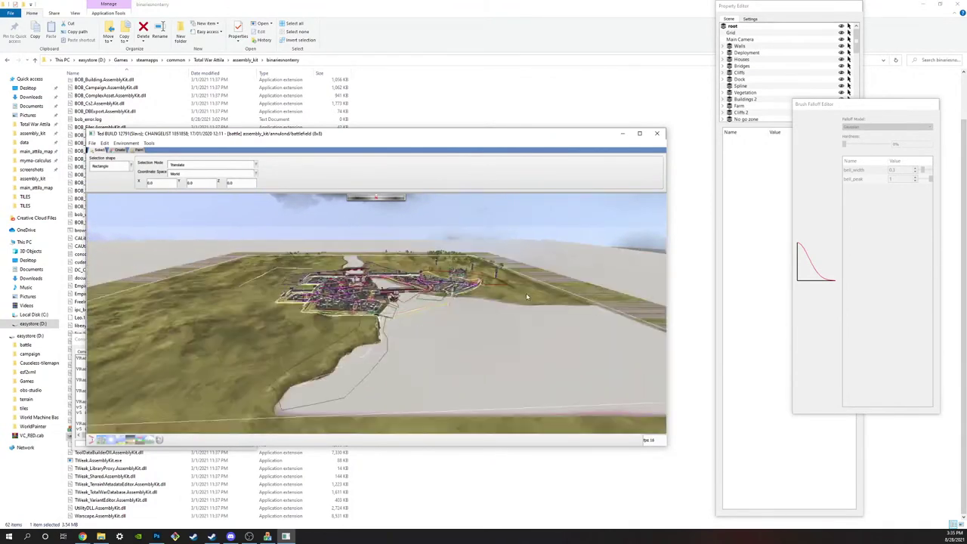
middle_click_drag(532, 315, 488, 290)
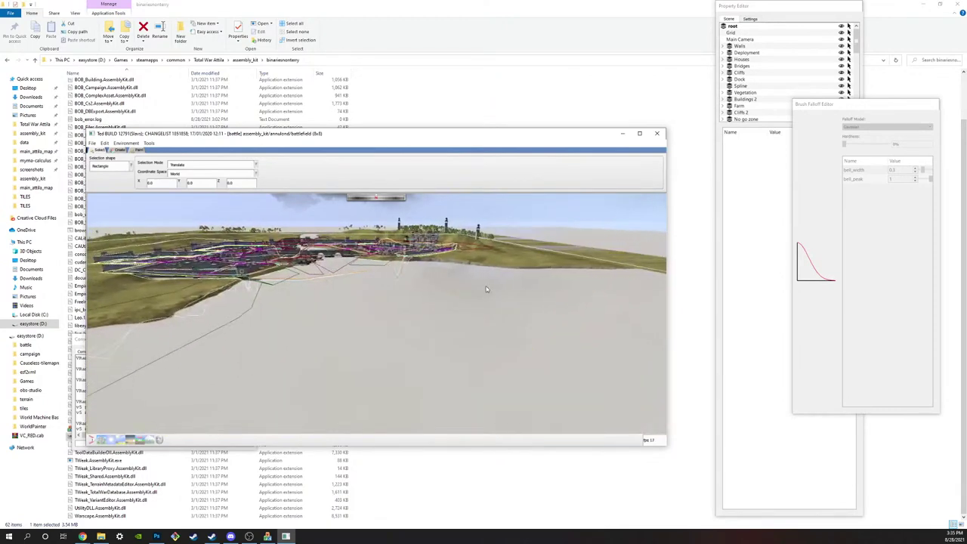
scroll(492, 211, "down", 10)
middle_click_drag(492, 212, 412, 269)
scroll(385, 265, "up", 10)
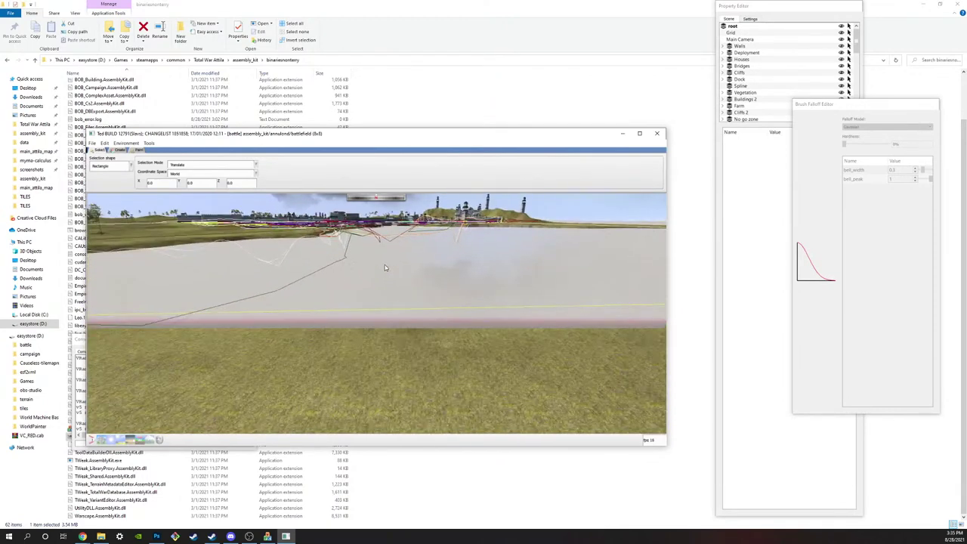
scroll(395, 358, "up", 5)
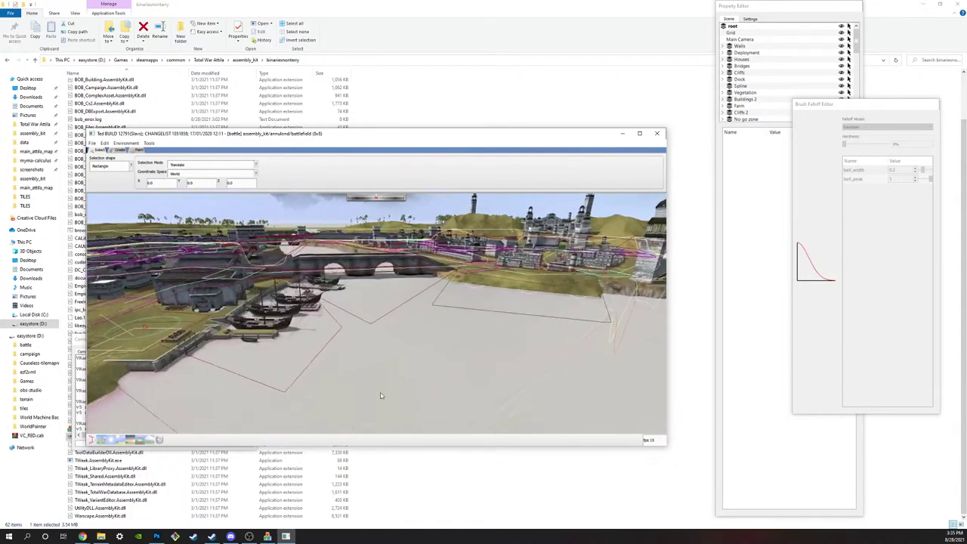
scroll(392, 308, "down", 5)
scroll(408, 287, "up", 3)
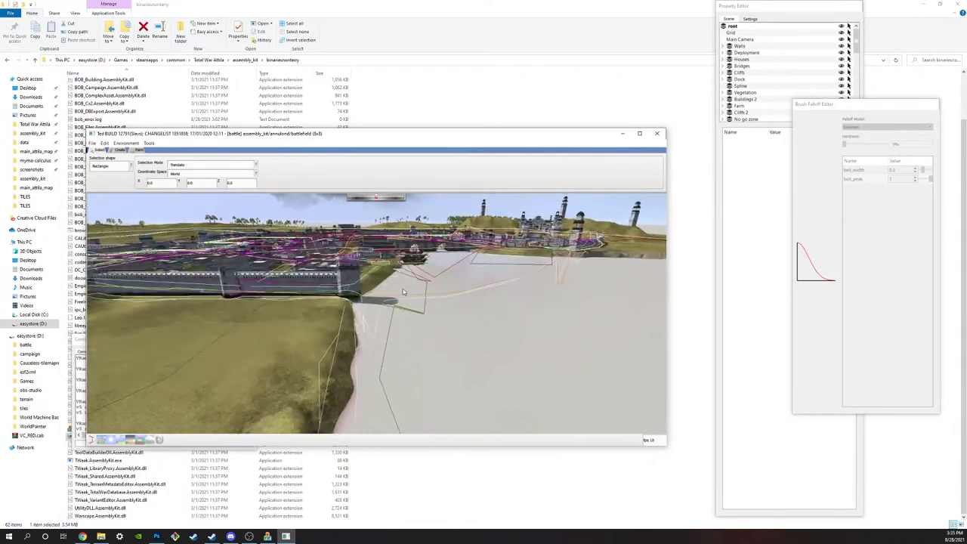
scroll(403, 288, "down", 5)
middle_click_drag(400, 261, 467, 325)
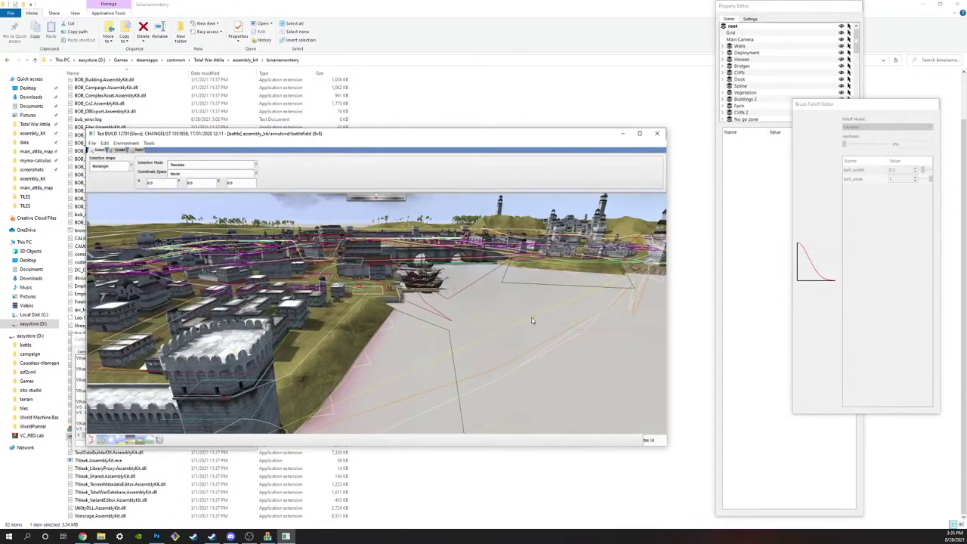
middle_click_drag(309, 261, 448, 340)
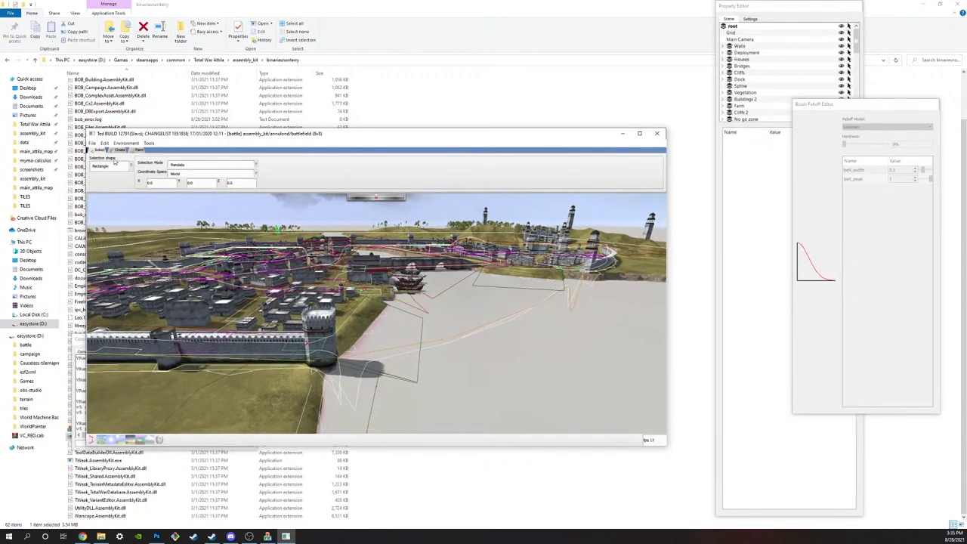
Step: Set up Siege AI object creation with Entry Node as the node type and Street Edge as the edge type
left_click(122, 150)
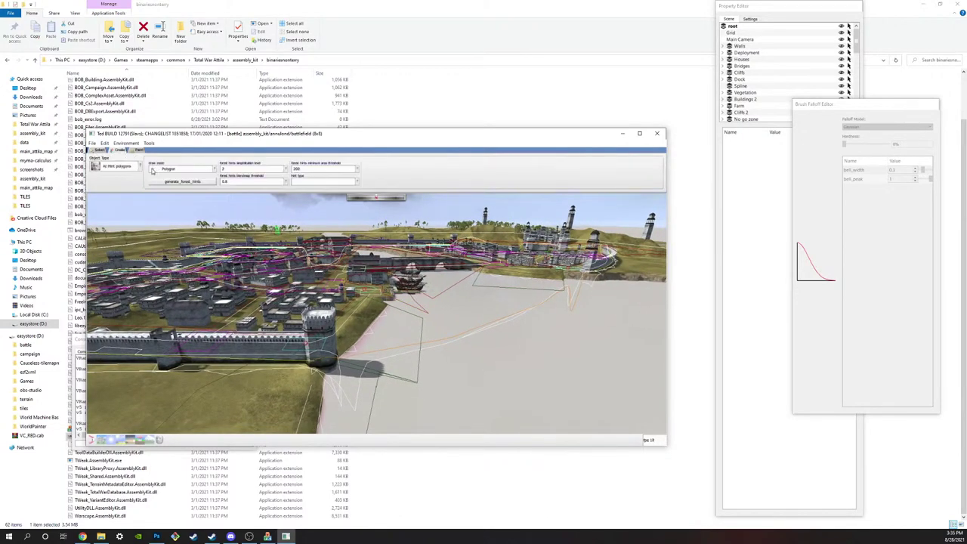
left_click(120, 169)
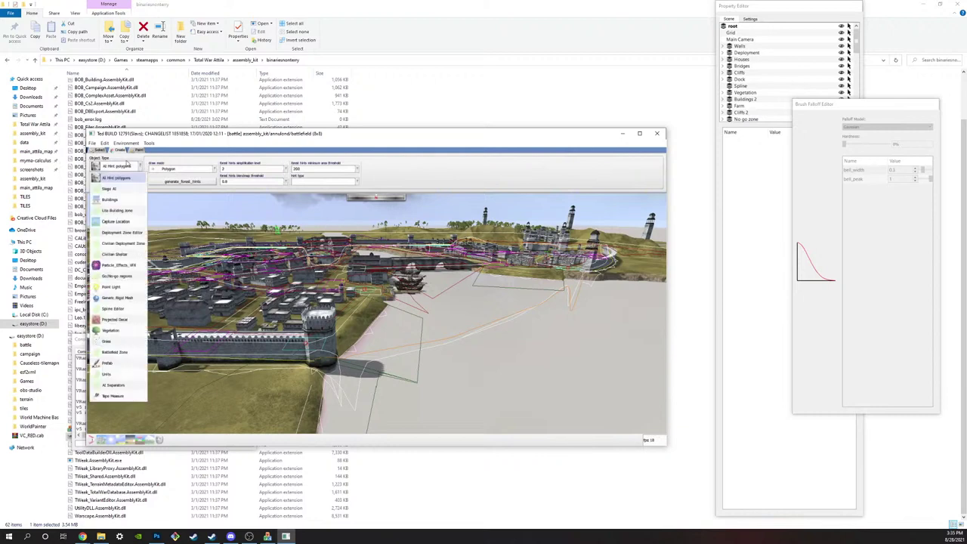
left_click(130, 189)
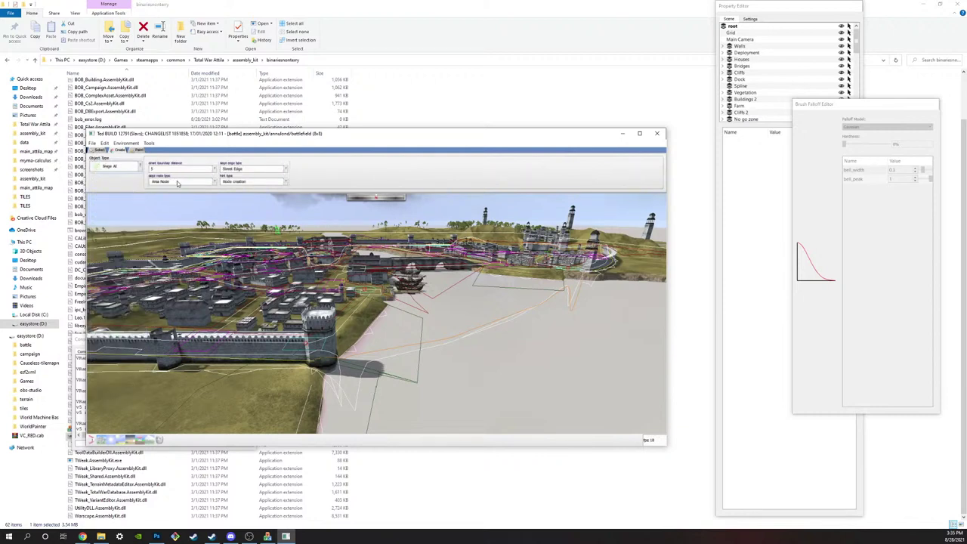
left_click(178, 183)
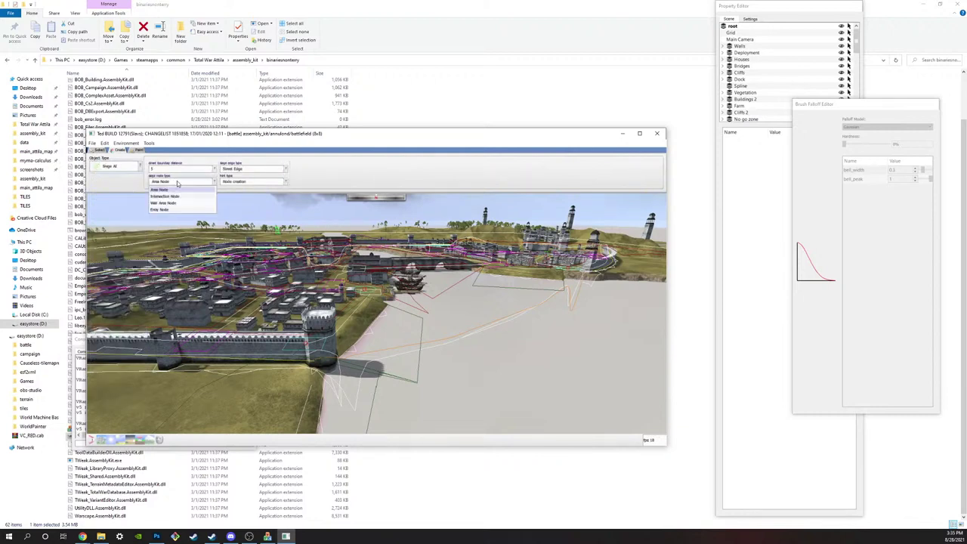
left_click(249, 168)
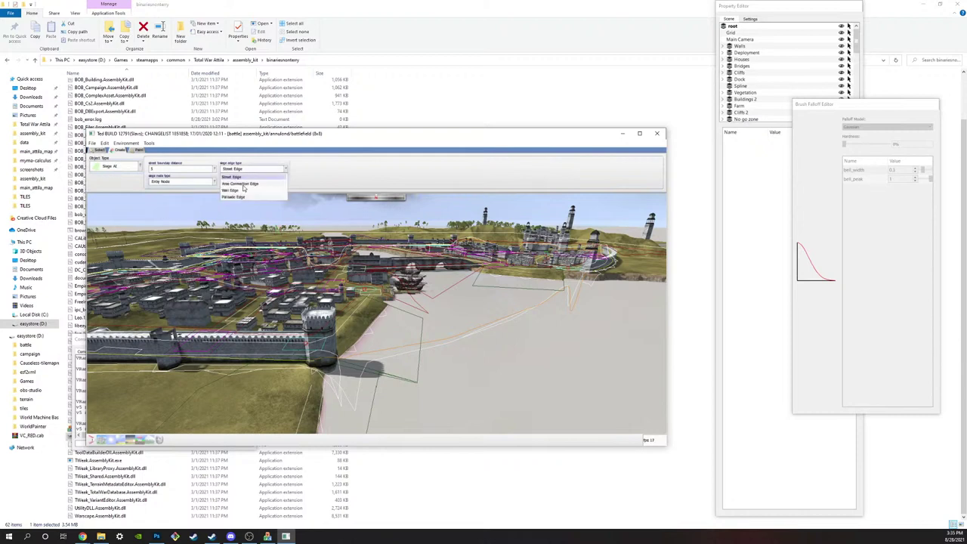
left_click(248, 177)
Step: Switch the Siege AI tool to edge creation, keeping Street Edge as the edge type
left_click(251, 181)
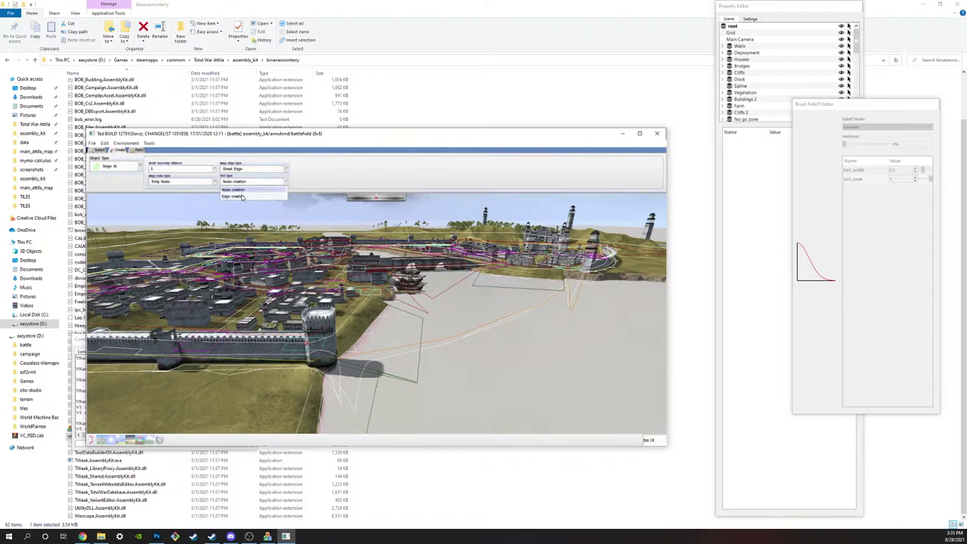
left_click(242, 197)
left_click(253, 169)
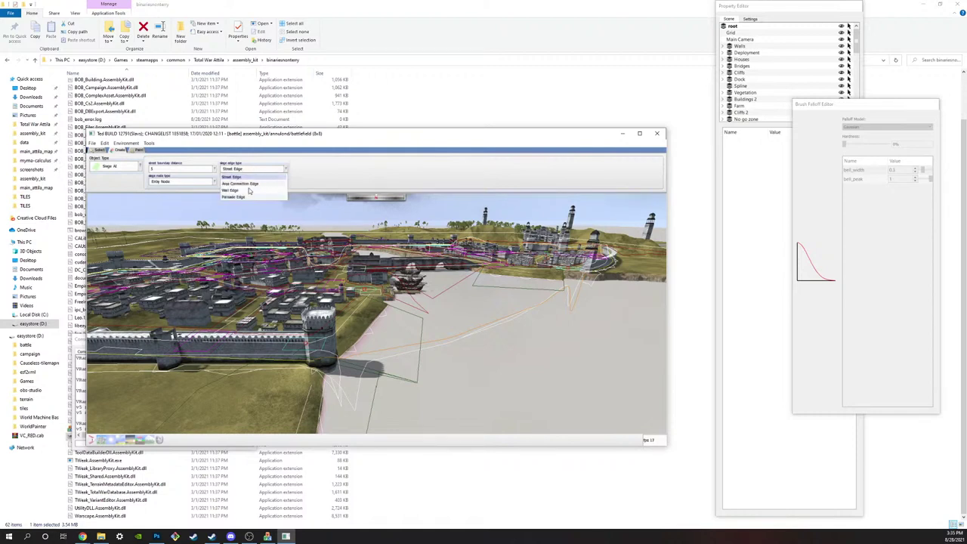
left_click(245, 179)
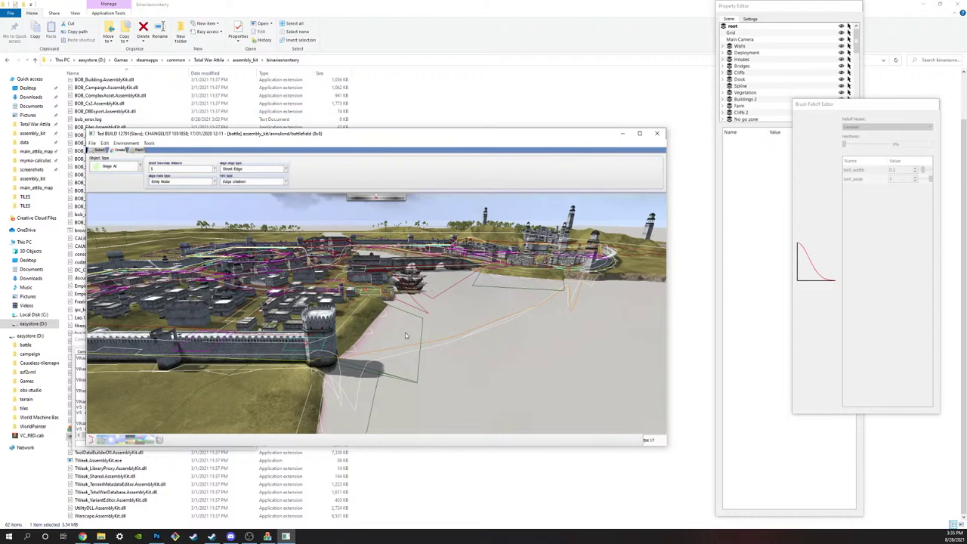
Step: Inspect the siege lines around the corner wall tower and the shoreline beside the docks
middle_click_drag(489, 365, 412, 372)
key("d")
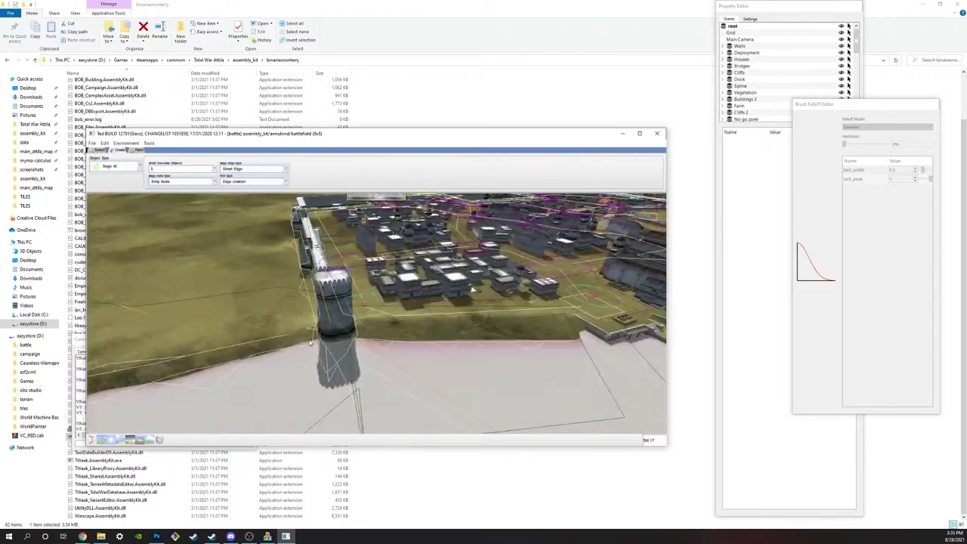
middle_click_drag(317, 349, 182, 349)
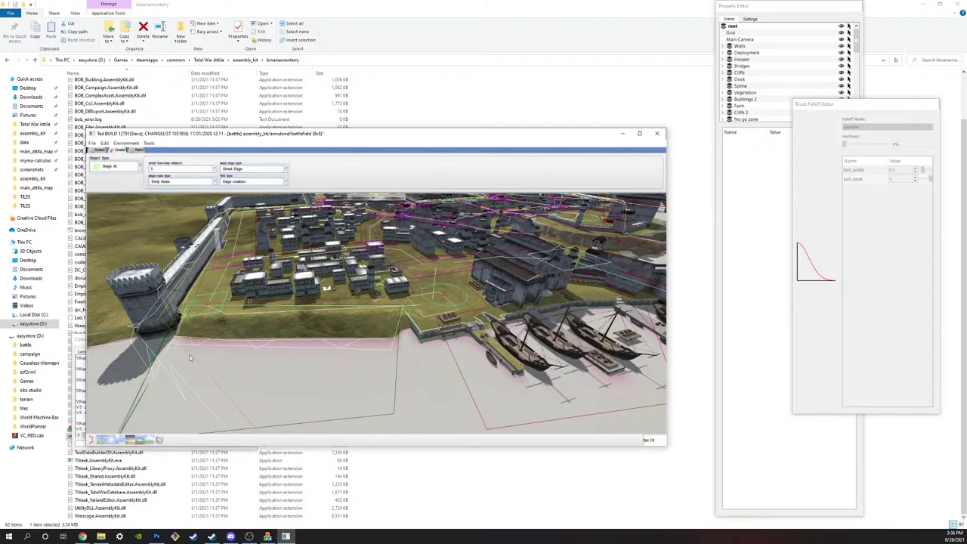
scroll(318, 386, "up", 3)
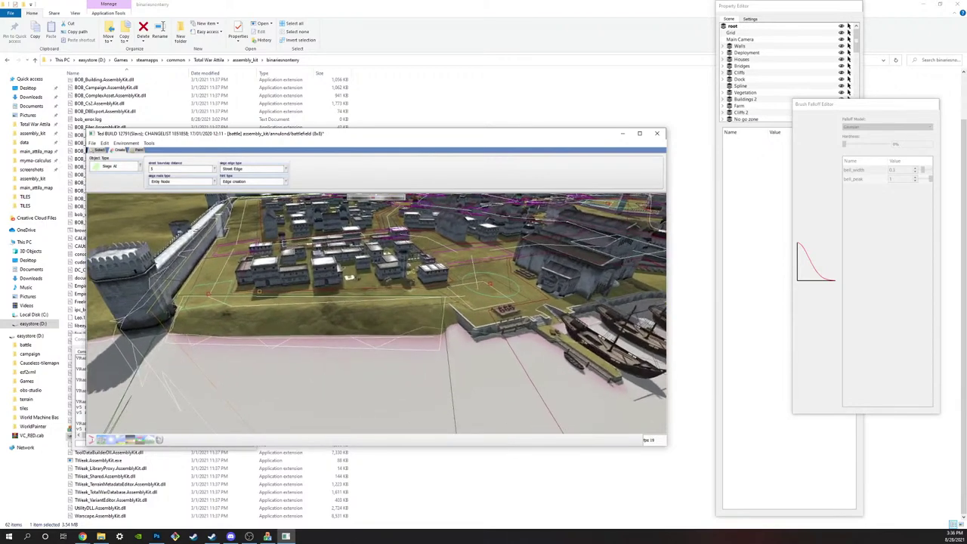
key("alt+Tab")
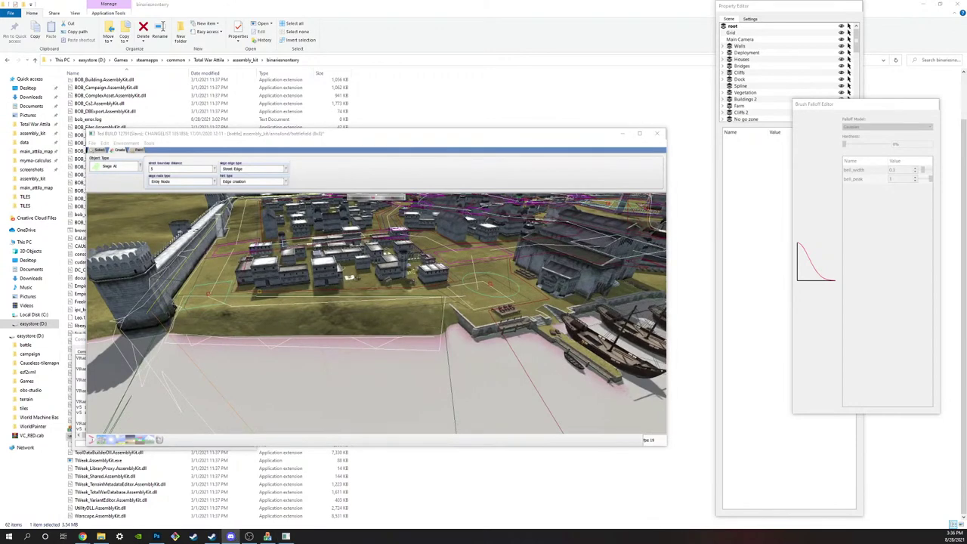
Step: Switch the Siege AI tool from edge creation to node creation, keeping Entry Node as the node type
left_click(340, 272)
scroll(340, 272, "up", 6)
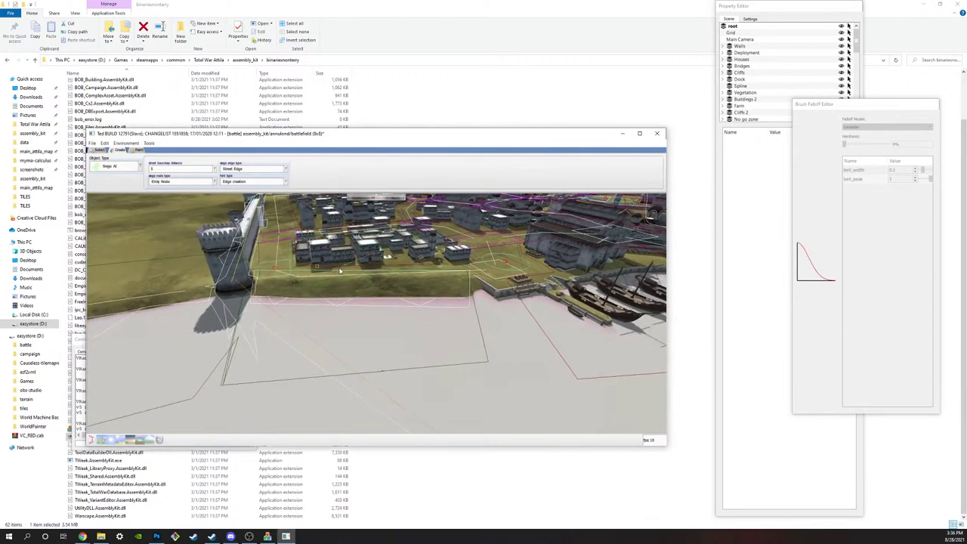
scroll(347, 287, "down", 6)
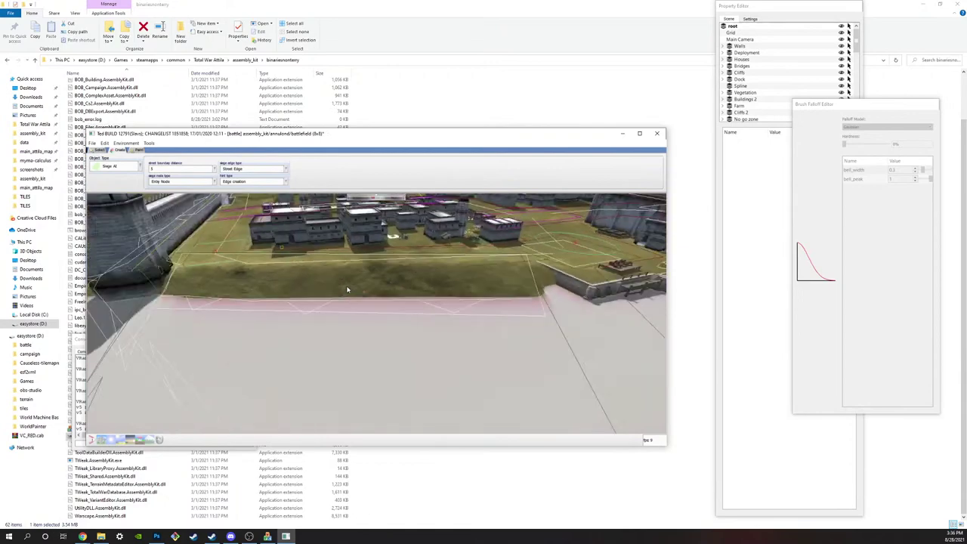
key("w")
key("a")
scroll(361, 326, "up", 5)
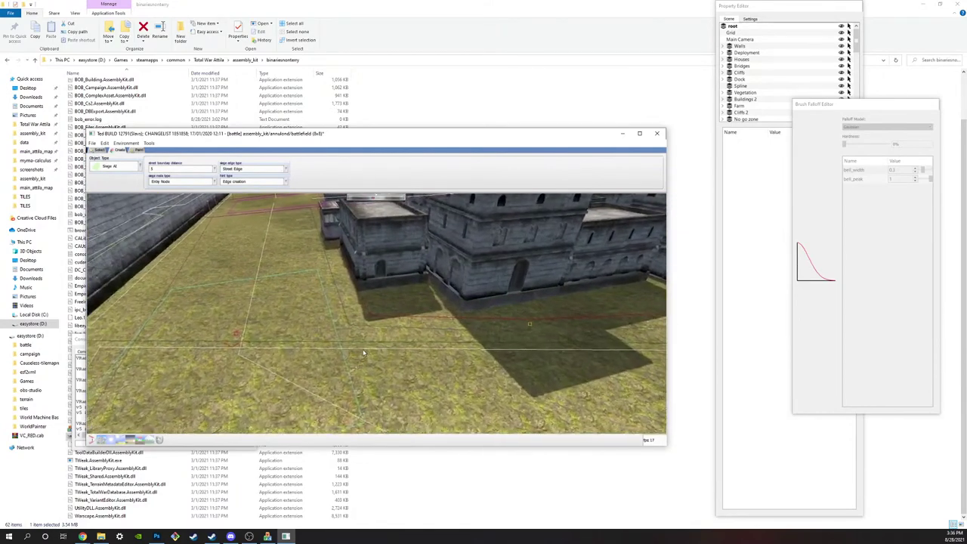
scroll(308, 269, "down", 6)
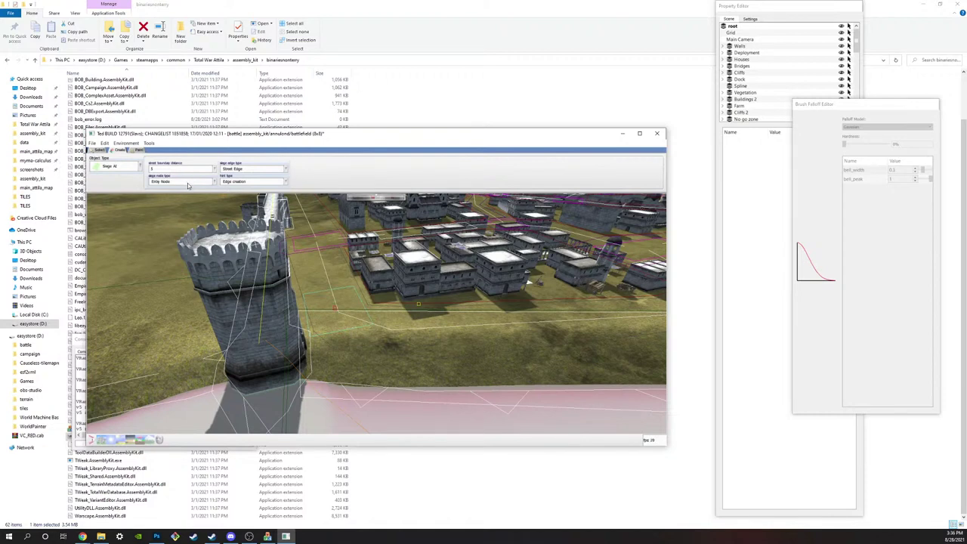
left_click(253, 181)
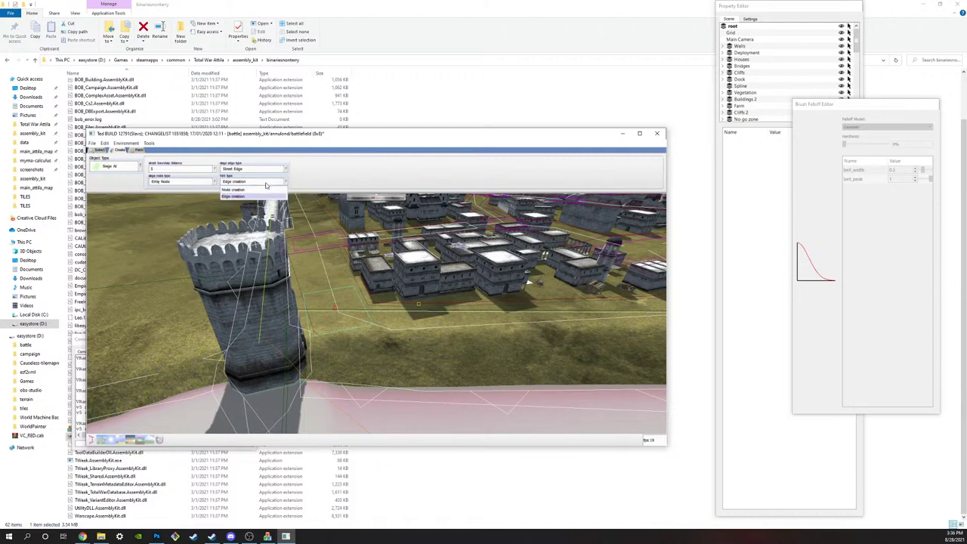
left_click(249, 195)
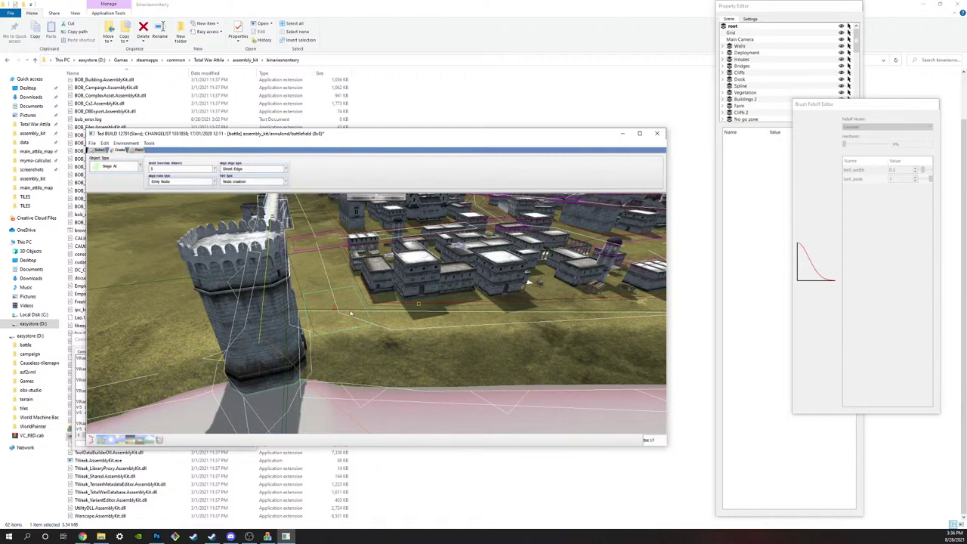
Step: Place an Entry Node on the ground beside the corner wall tower and delete it again
left_click(305, 313)
middle_click_drag(305, 313, 230, 338)
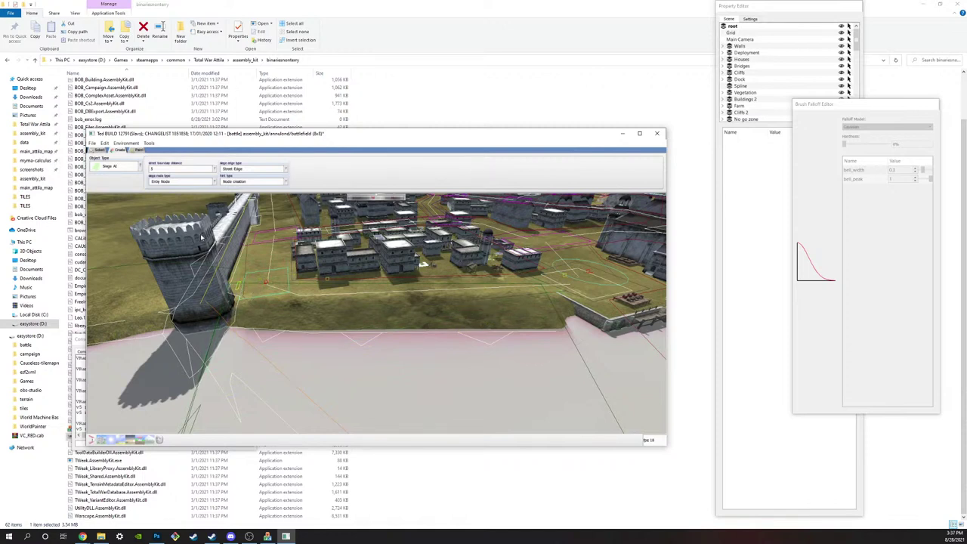
left_click(96, 150)
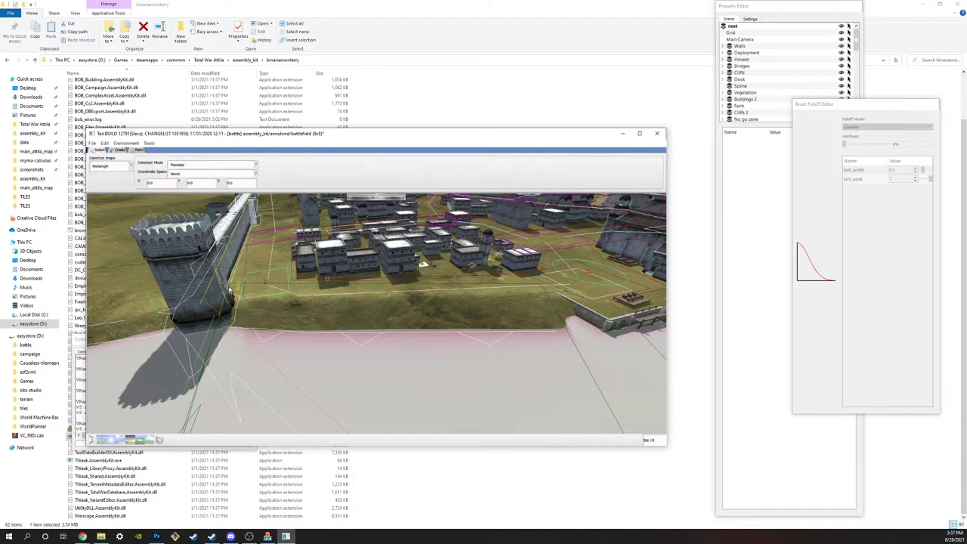
left_click(238, 288)
key("Delete")
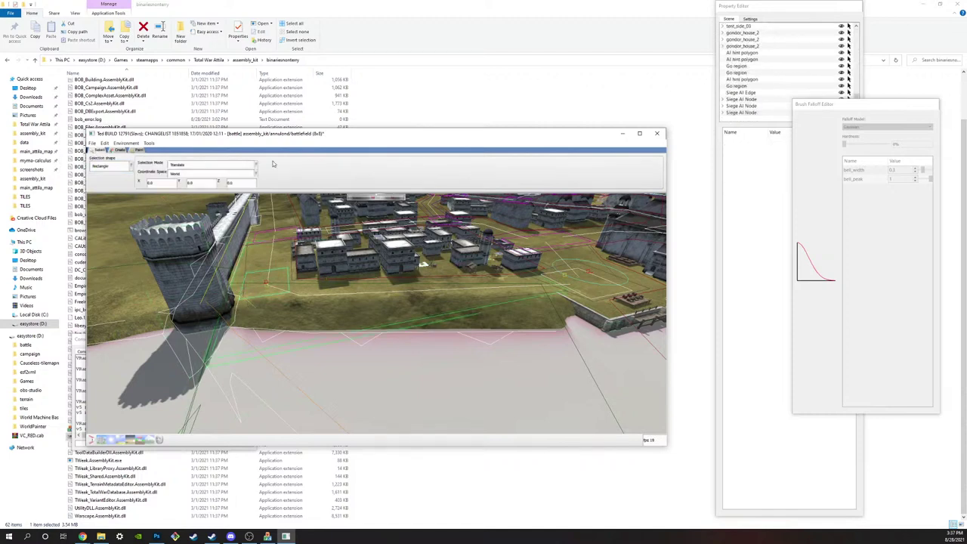
Step: Create an Entry Node beside the corner tower with a boundary reaching over the water towards the docks
left_click(118, 150)
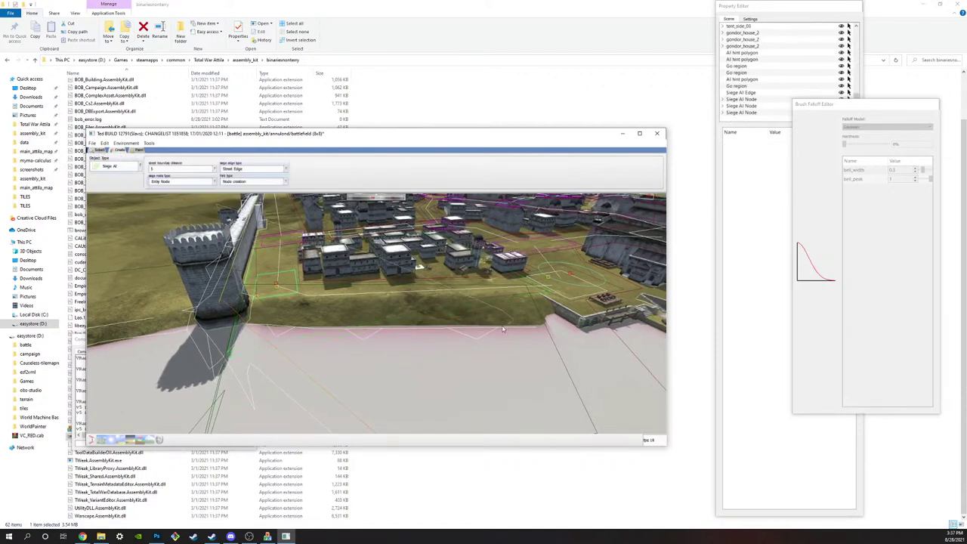
left_click(82, 537)
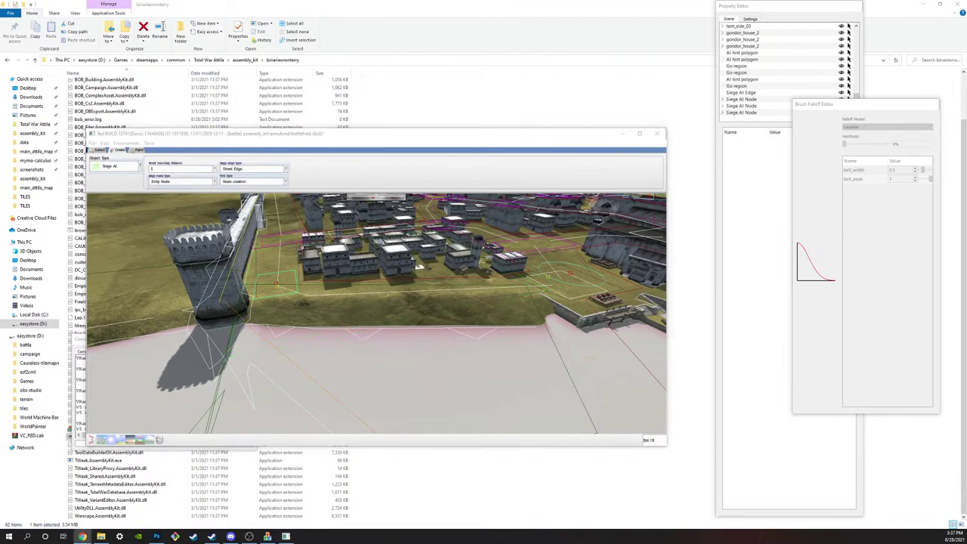
left_click(301, 299)
key("s")
key("w")
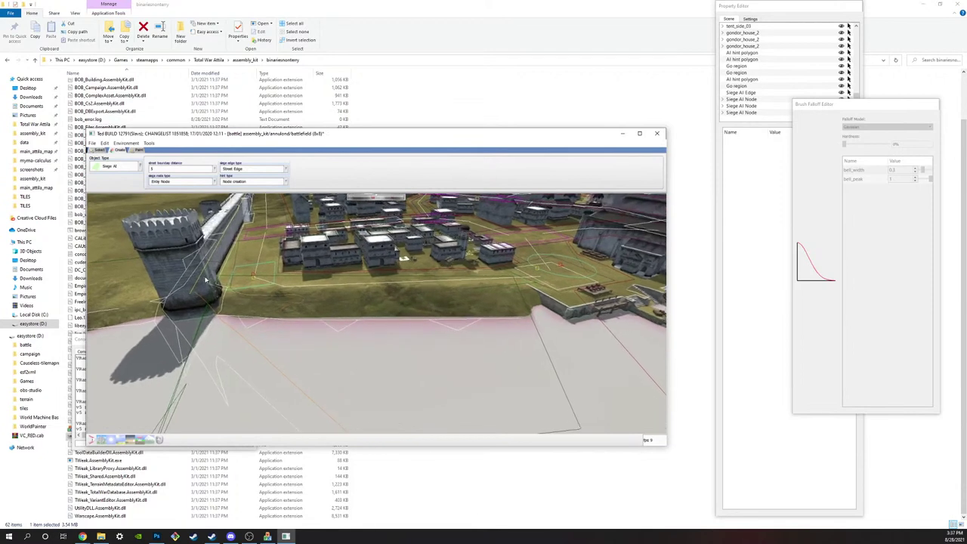
left_click(221, 282)
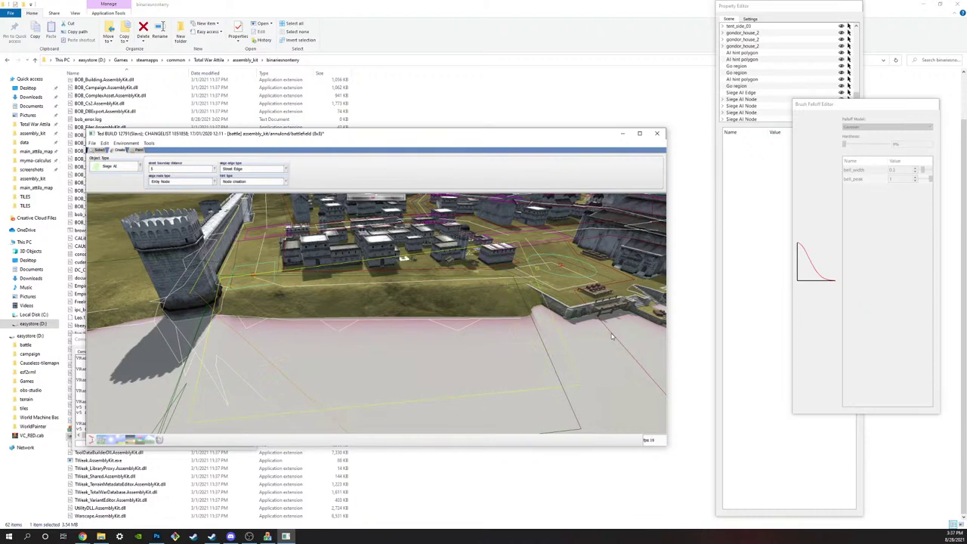
Step: Delete the surplus Siege AI node at the foot of the corner wall tower
scroll(528, 305, "down", 5)
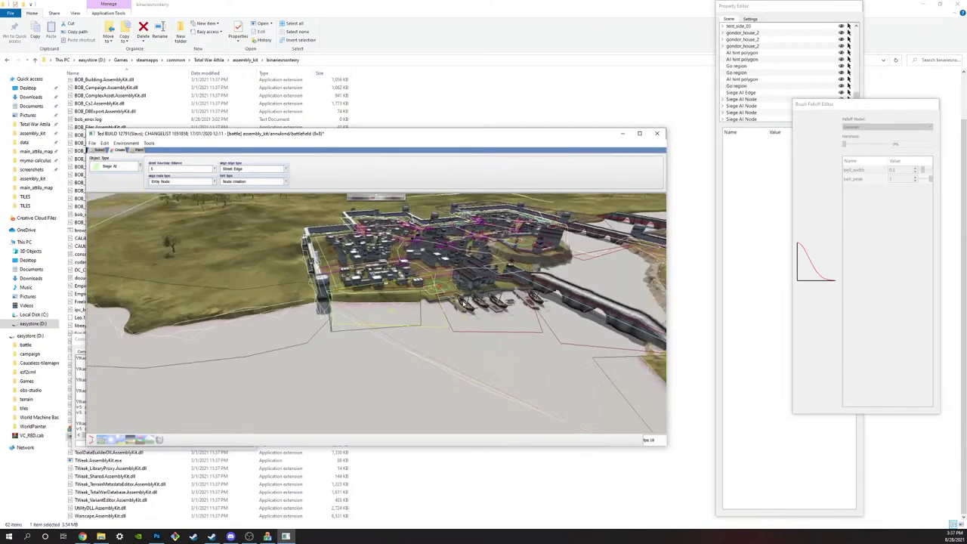
scroll(438, 345, "up", 4)
middle_click_drag(473, 364, 218, 290)
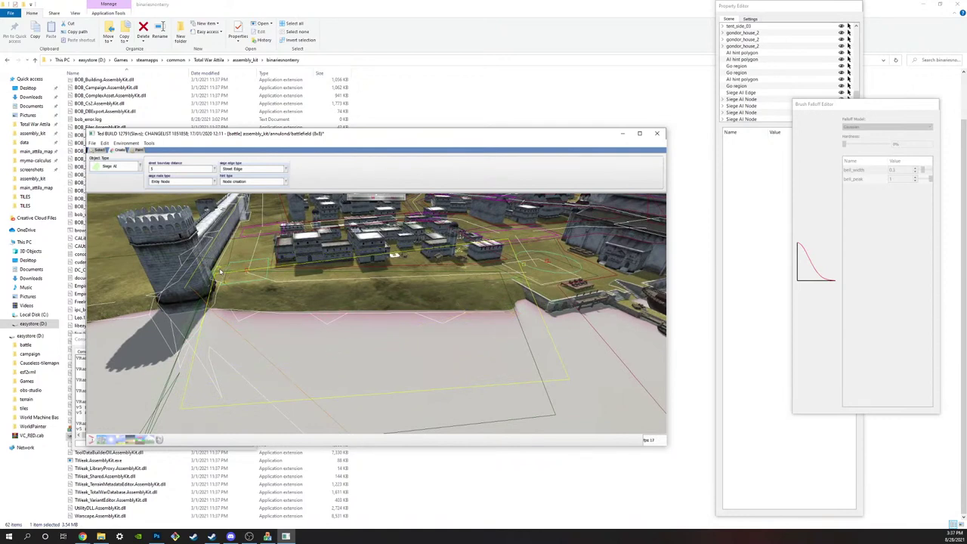
key("Tab")
key("Tab")
left_click(102, 143)
left_click(97, 150)
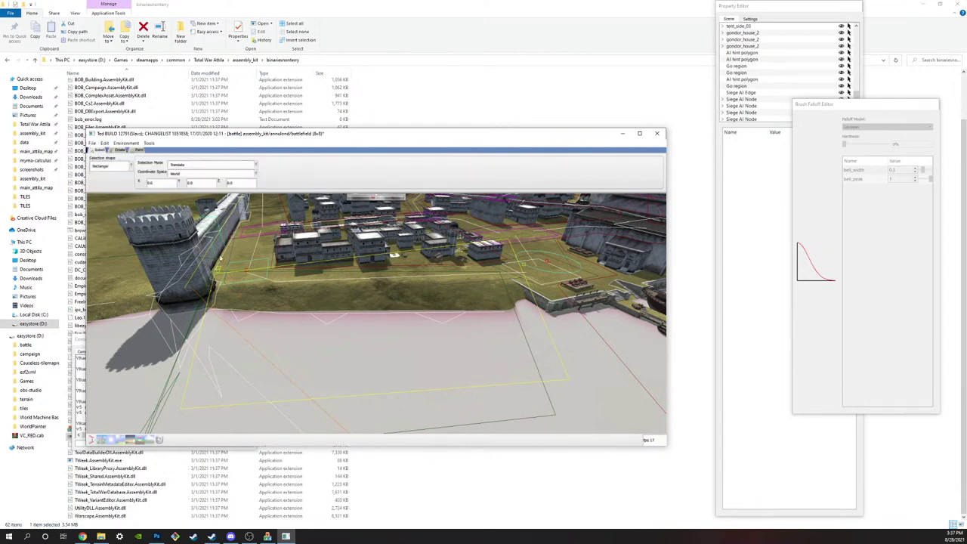
left_click(220, 270)
key("Delete")
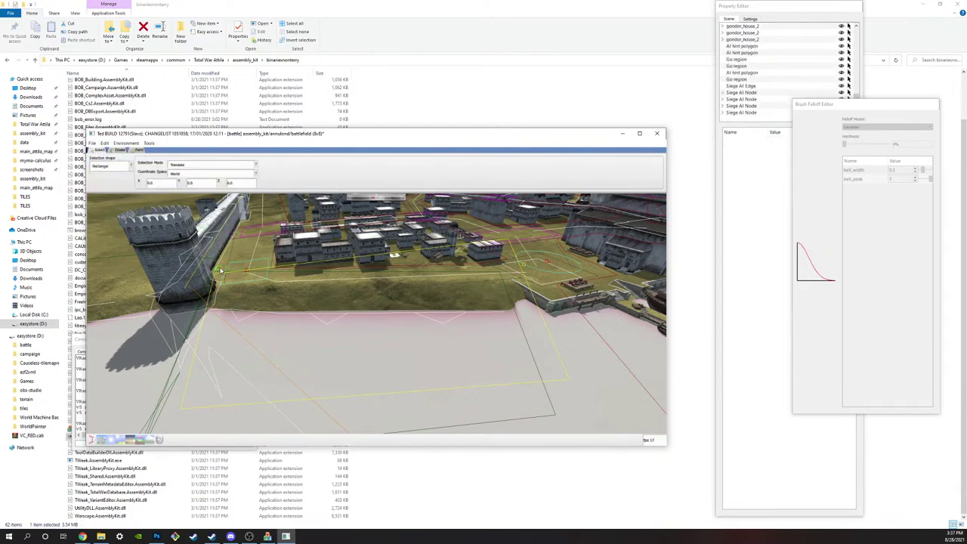
Step: Select the Entry Node whose boundary spans the water and examine its outline between the tower and docks
scroll(399, 325, "down", 3)
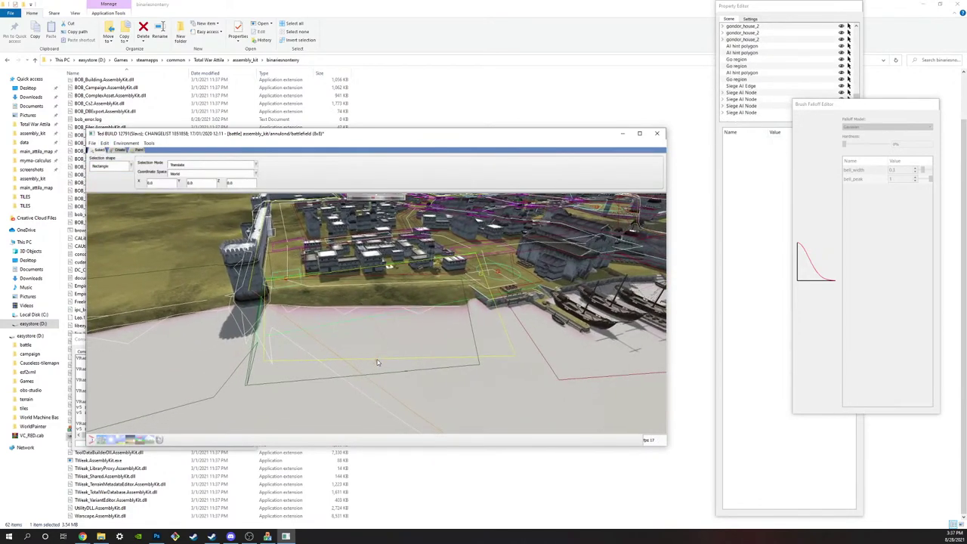
left_click(378, 363)
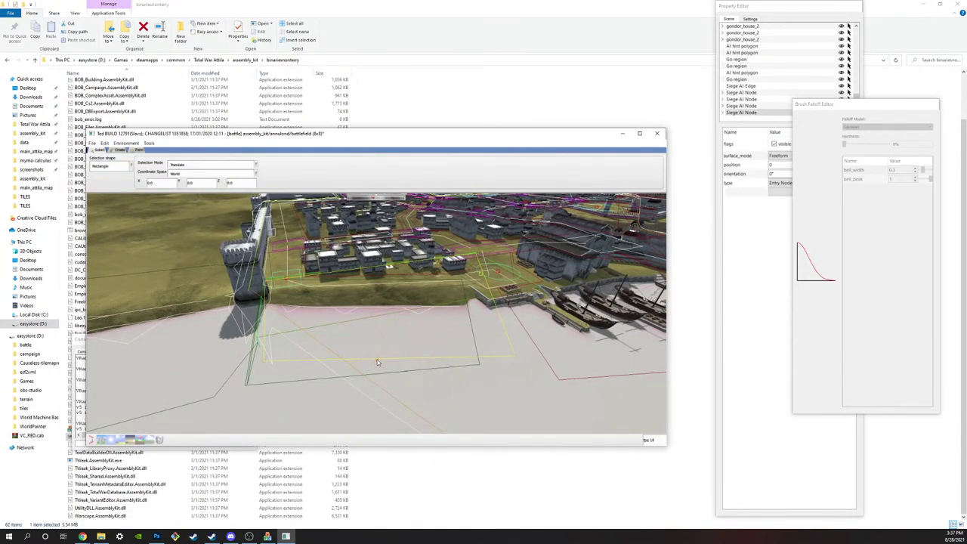
scroll(515, 351, "up", 3)
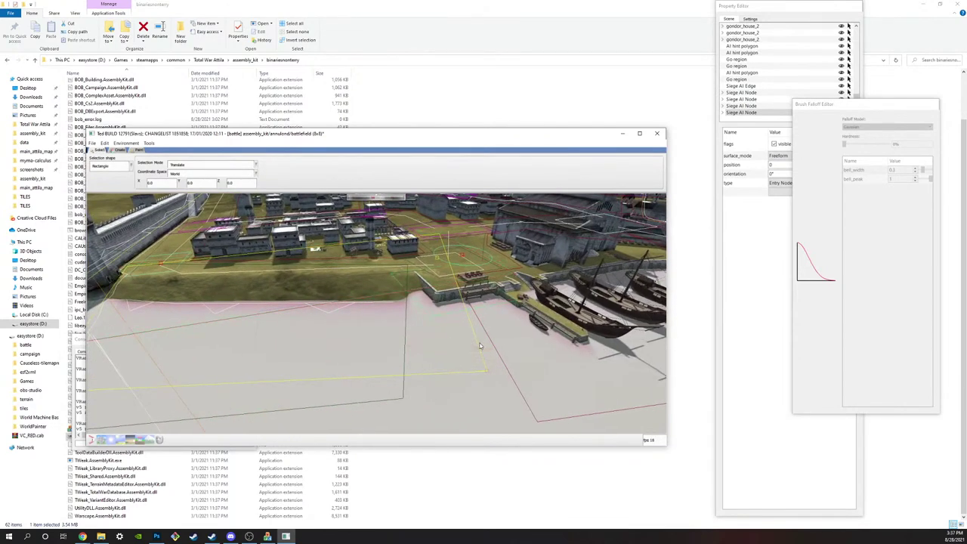
scroll(478, 345, "up", 5)
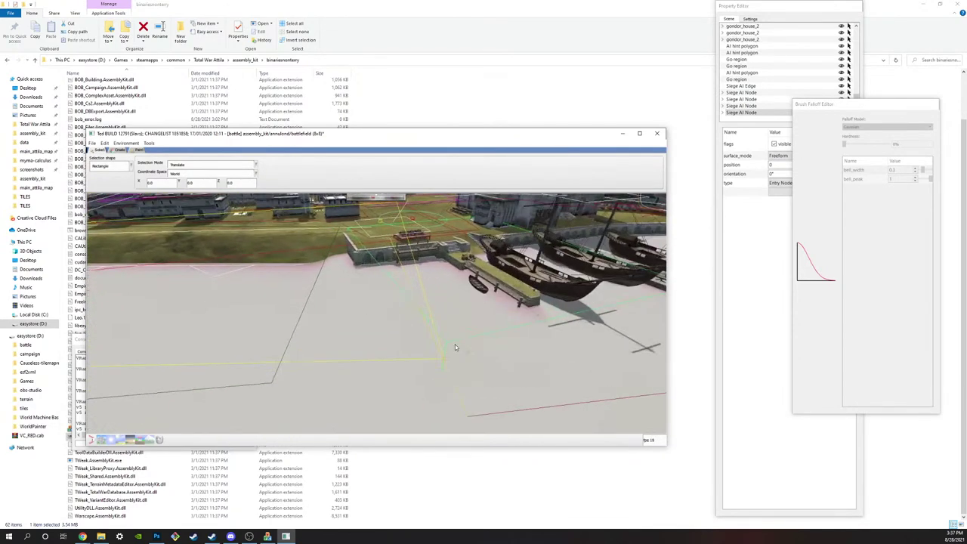
scroll(452, 352, "up", 4)
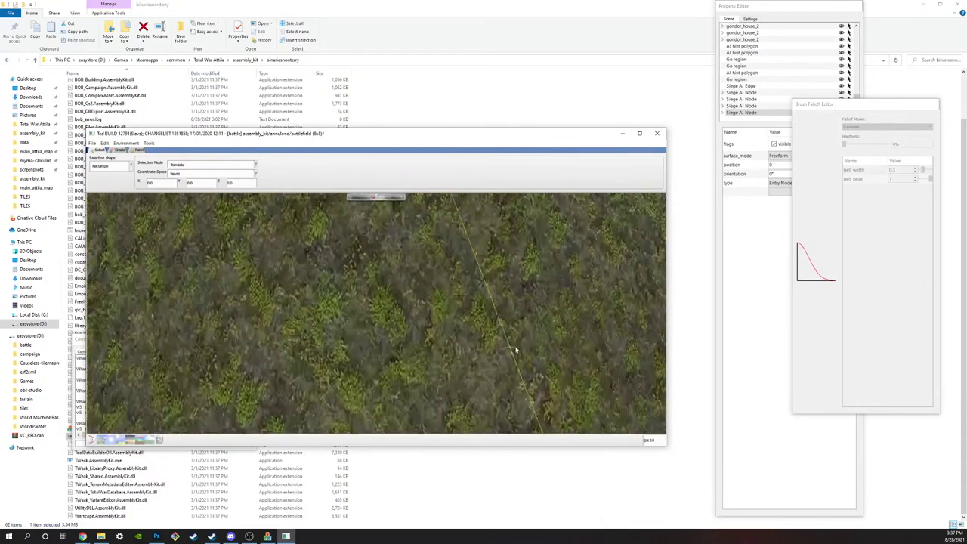
left_click(468, 371)
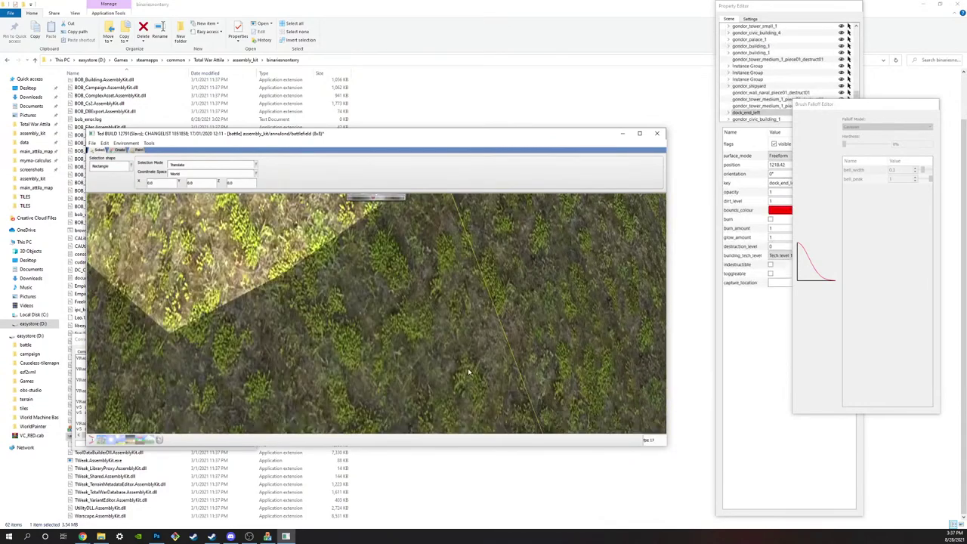
scroll(468, 372, "down", 8)
left_click(396, 340)
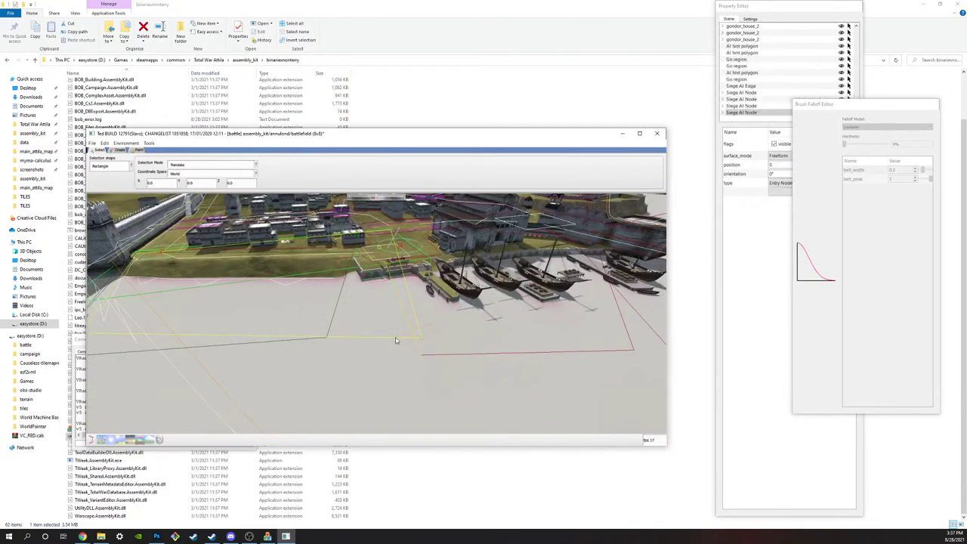
key("a")
key("w")
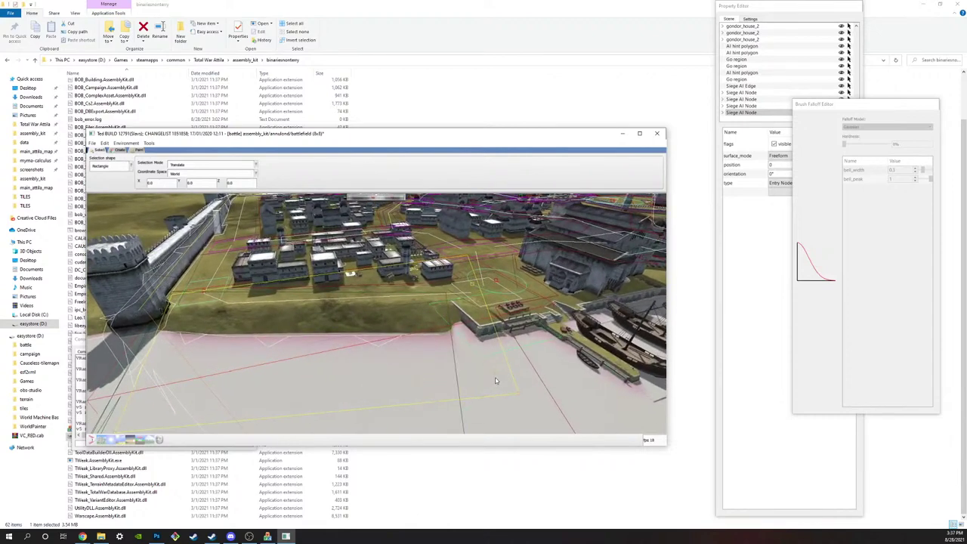
Step: Go through the Siege AI Node entries in the scene list to examine which outline each one belongs to
left_click(739, 262)
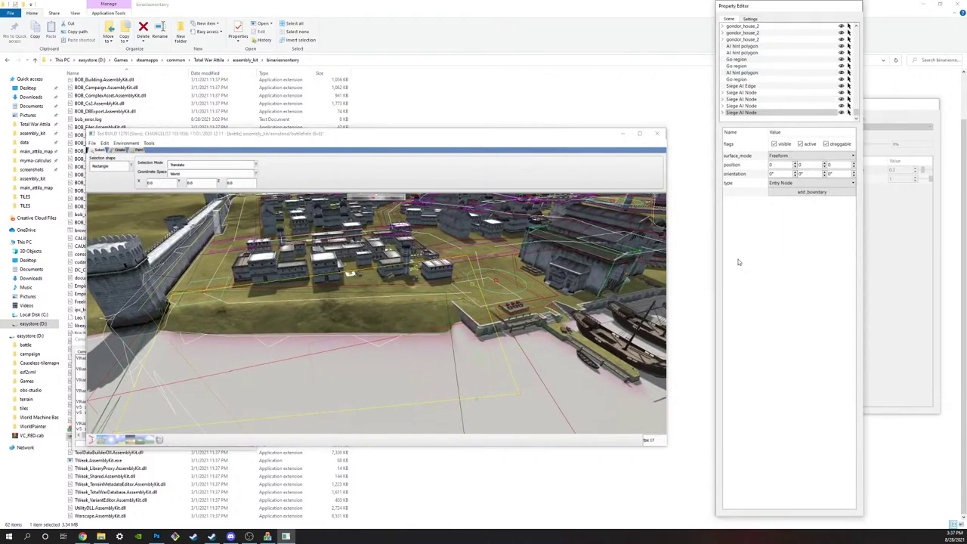
left_click(745, 99)
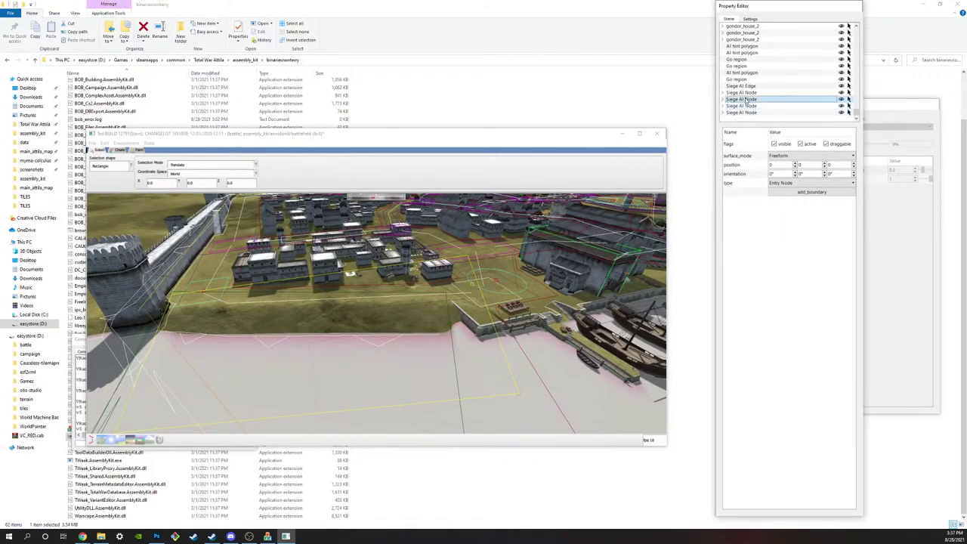
left_click(739, 106)
left_click(736, 112)
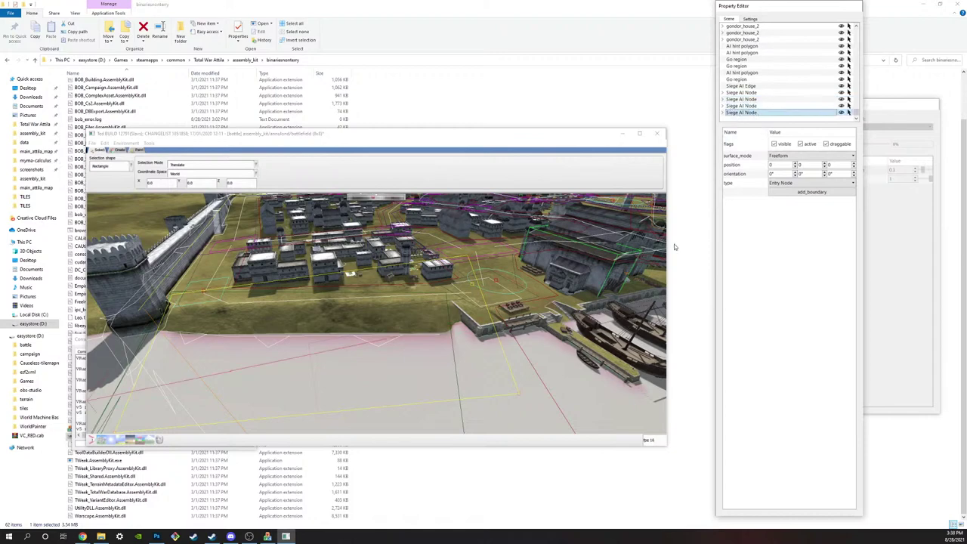
left_click(632, 249)
key("s")
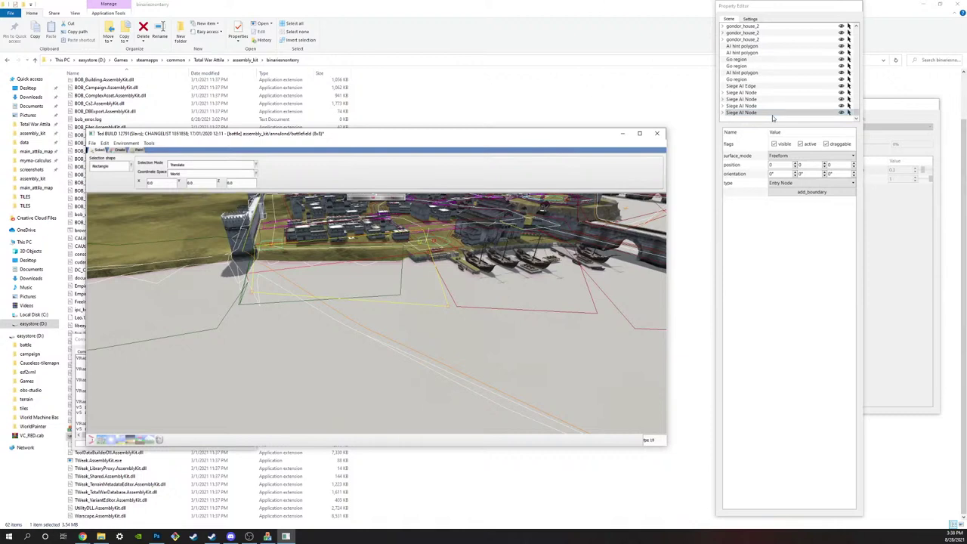
left_click(767, 106)
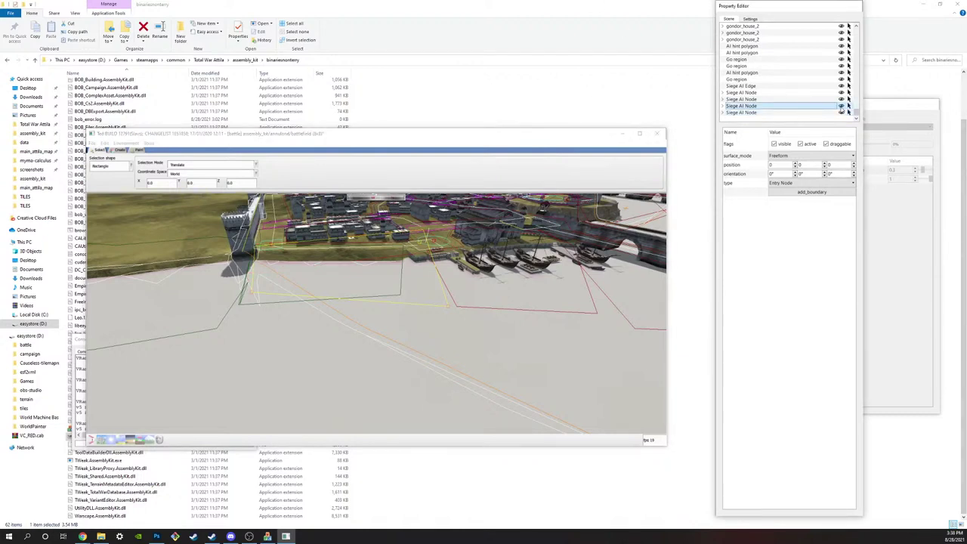
left_click(841, 106)
left_click(779, 113)
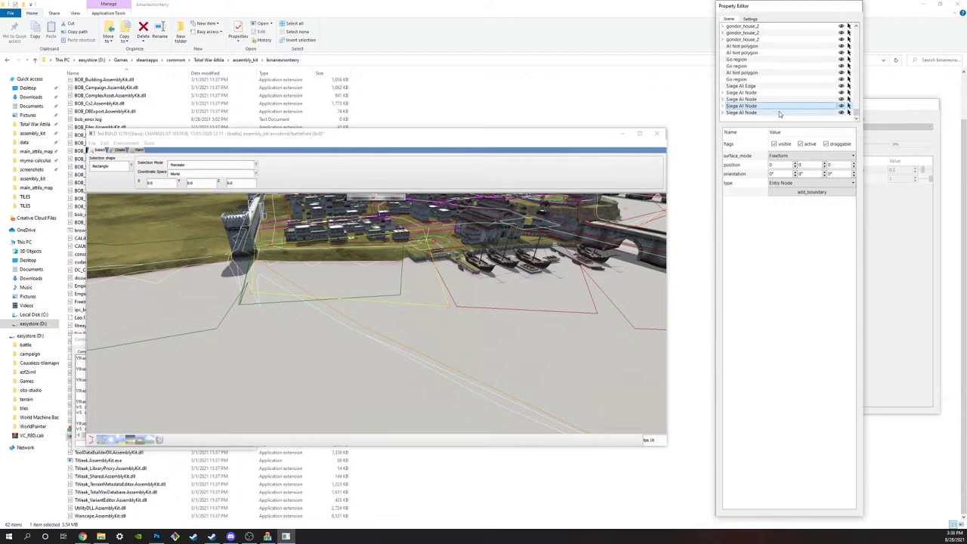
left_click(774, 105)
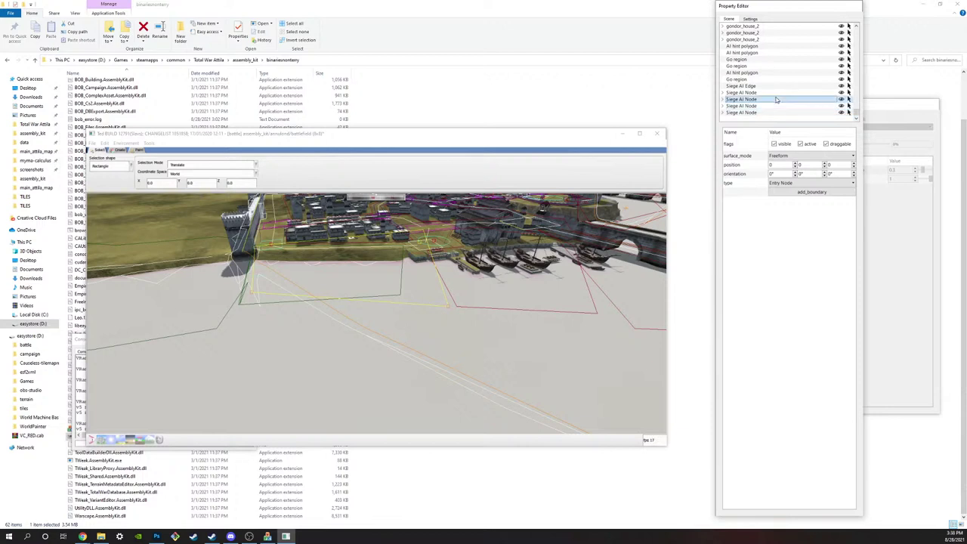
left_click(747, 113)
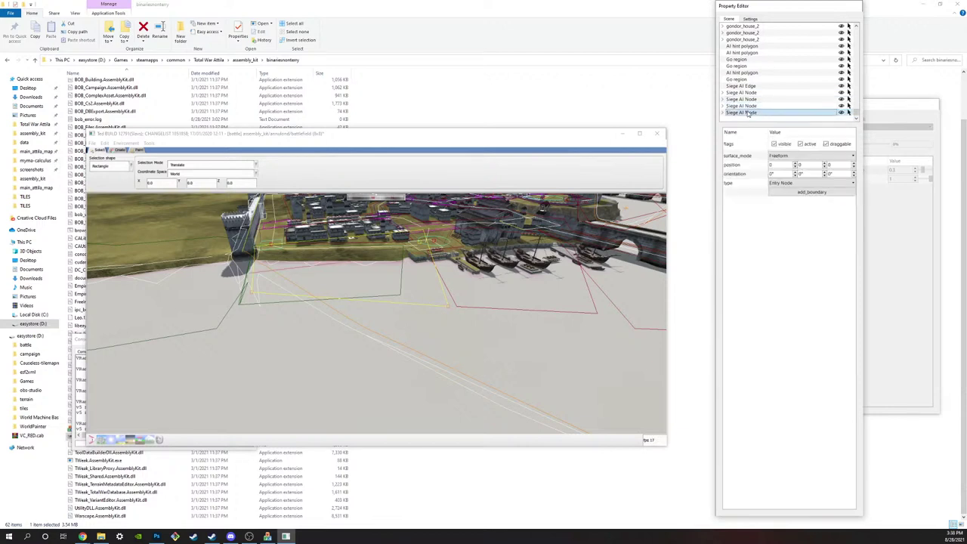
left_click(748, 106)
left_click(751, 92)
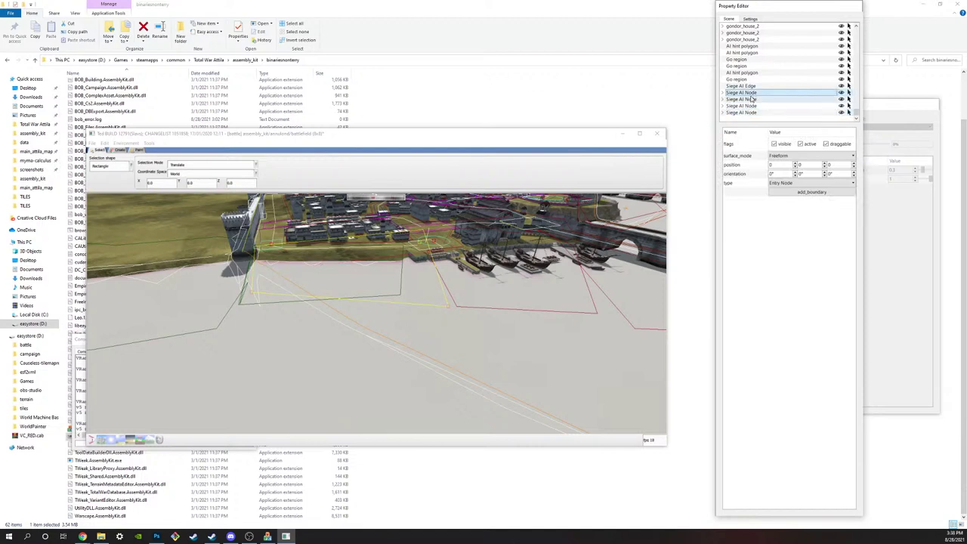
left_click(756, 98)
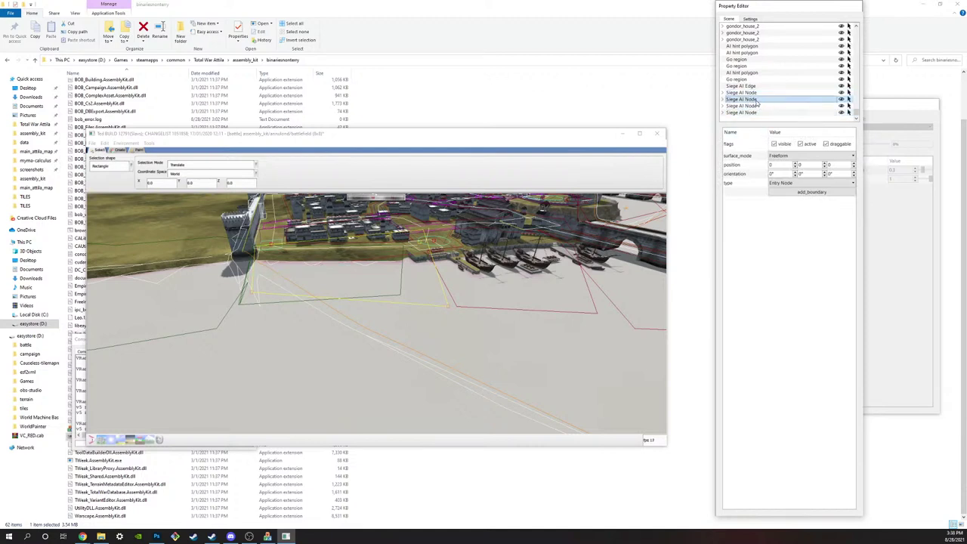
Step: Delete the three Siege AI Nodes directly below the Siege AI Edge in the scene list, along with the edge itself
left_click(754, 92)
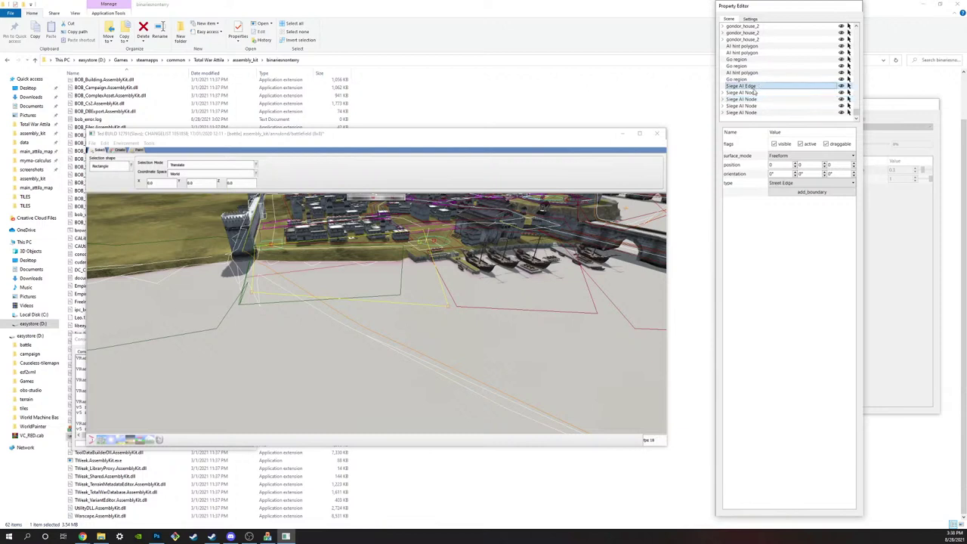
left_click(752, 106, "shift")
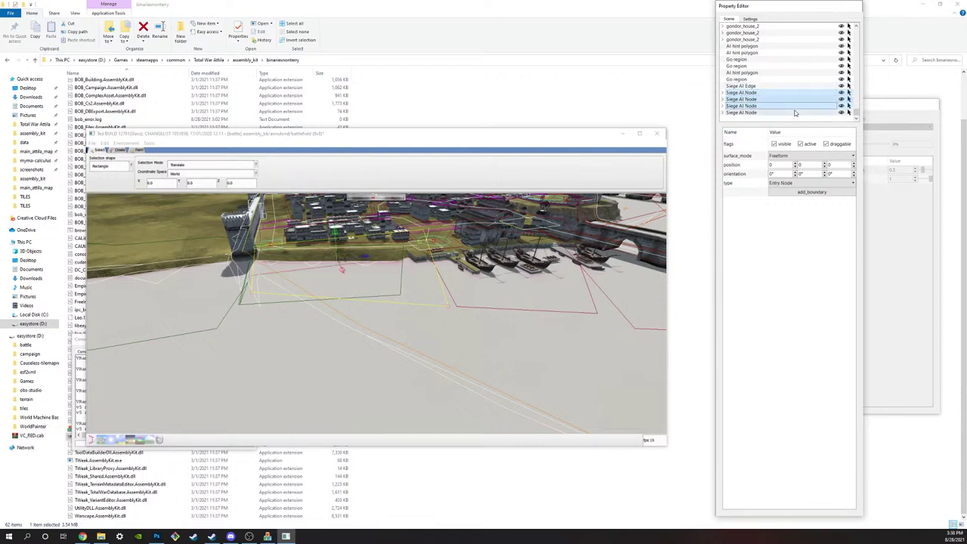
middle_click_drag(544, 281, 518, 267)
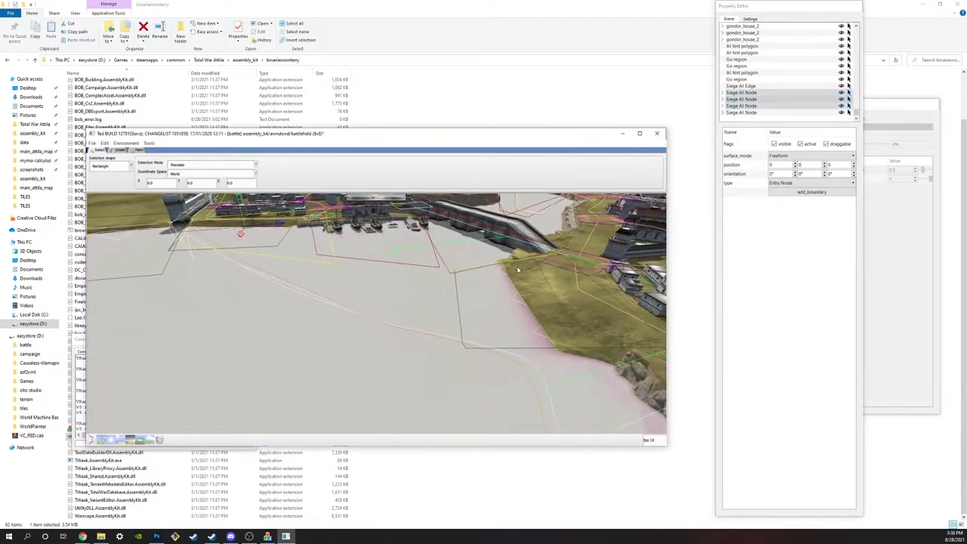
scroll(517, 266, "down", 2)
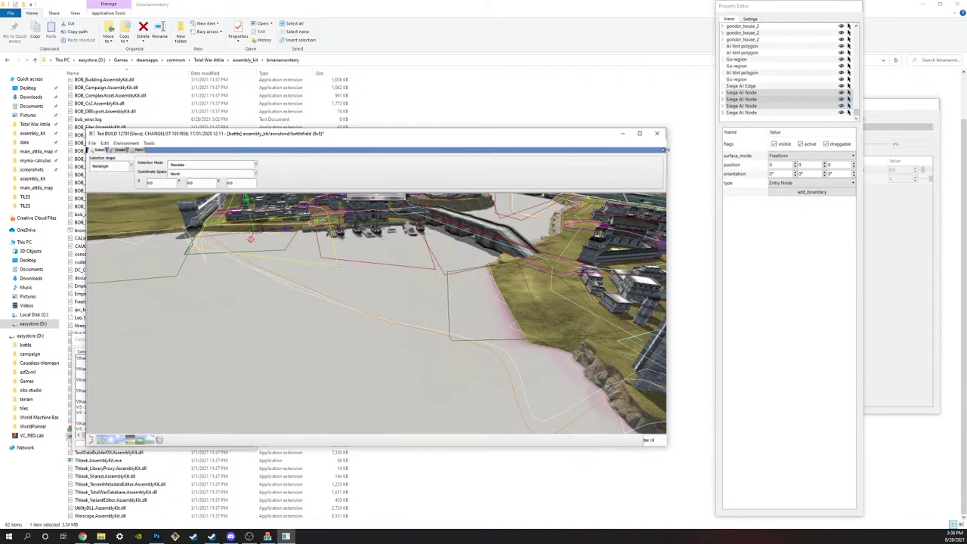
scroll(770, 91, "up", 1)
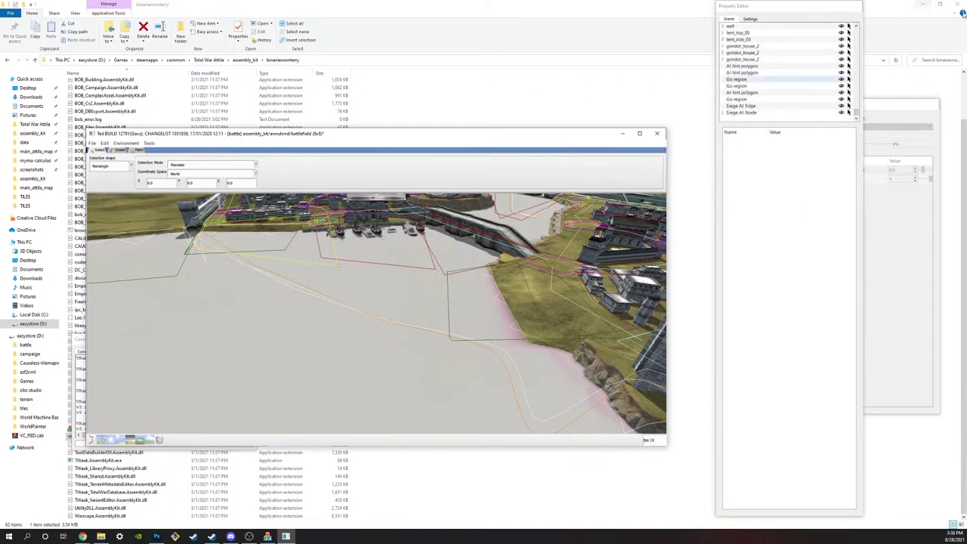
left_click(771, 105)
key("Delete")
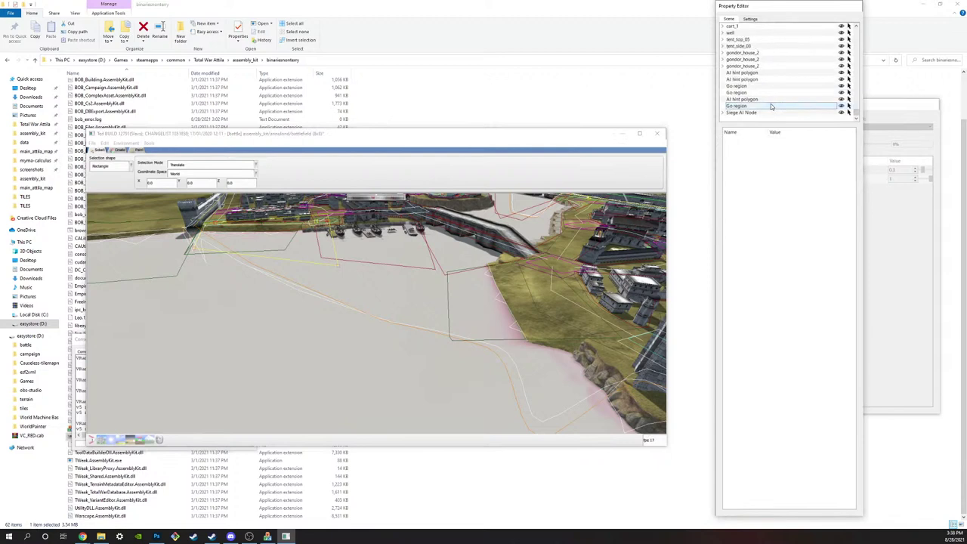
Step: Examine the remaining Siege AI Node, its bounding box and the neighbouring Go region entries in the scene list
left_click(750, 115)
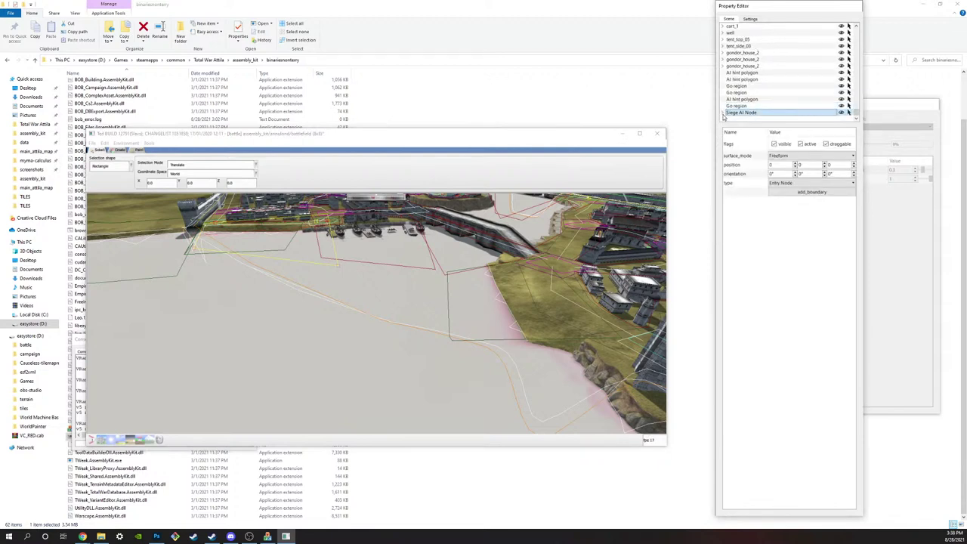
left_click(722, 113)
scroll(721, 109, "up", 1)
left_click(721, 107)
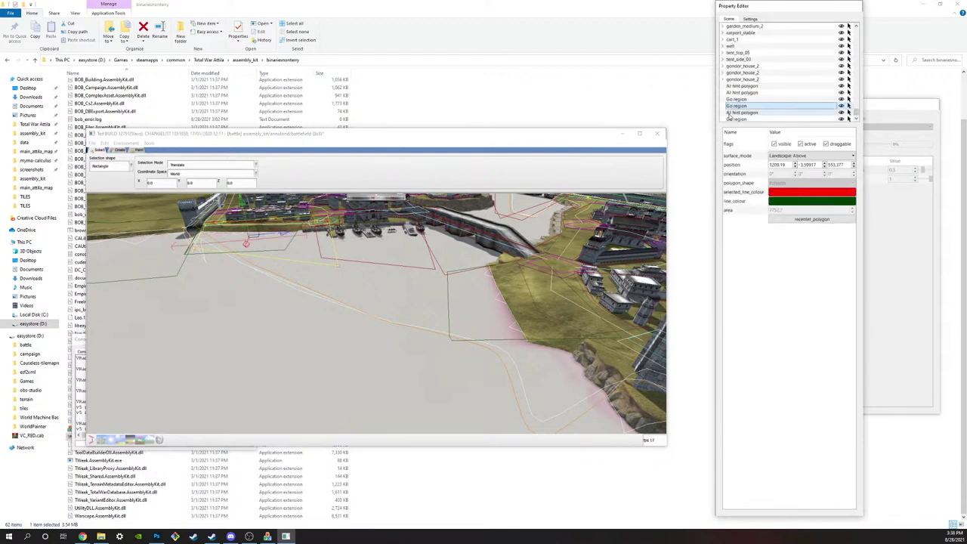
left_click(728, 118)
scroll(729, 117, "down", 1)
left_click(728, 107)
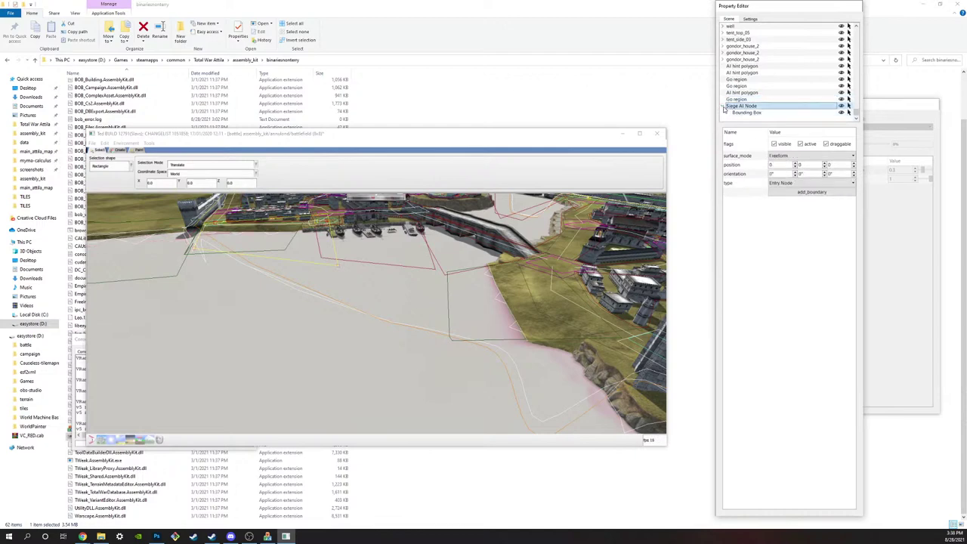
left_click(723, 106)
Step: Shrink the selection options area above the viewport to give the 3D view more height
left_click_drag(593, 192, 587, 222)
key("w")
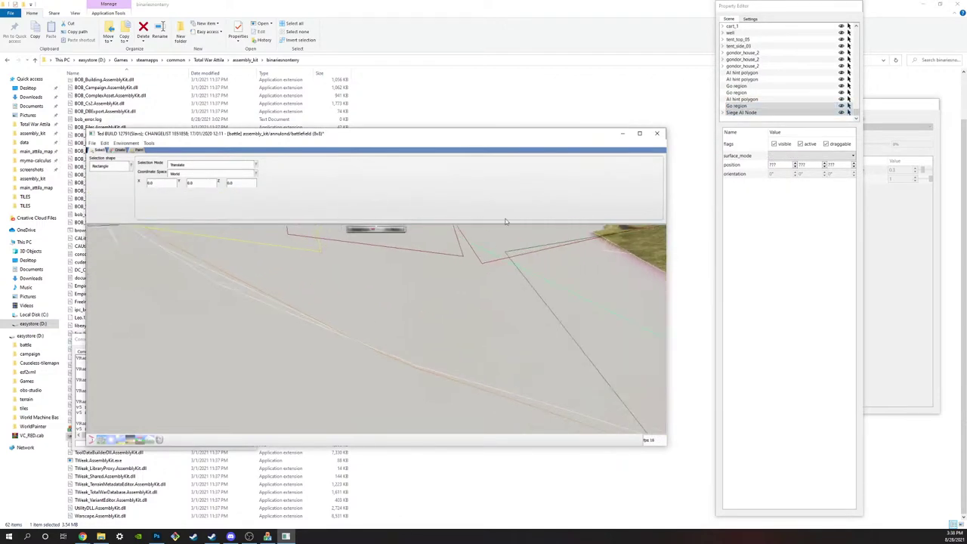
left_click_drag(487, 224, 487, 174)
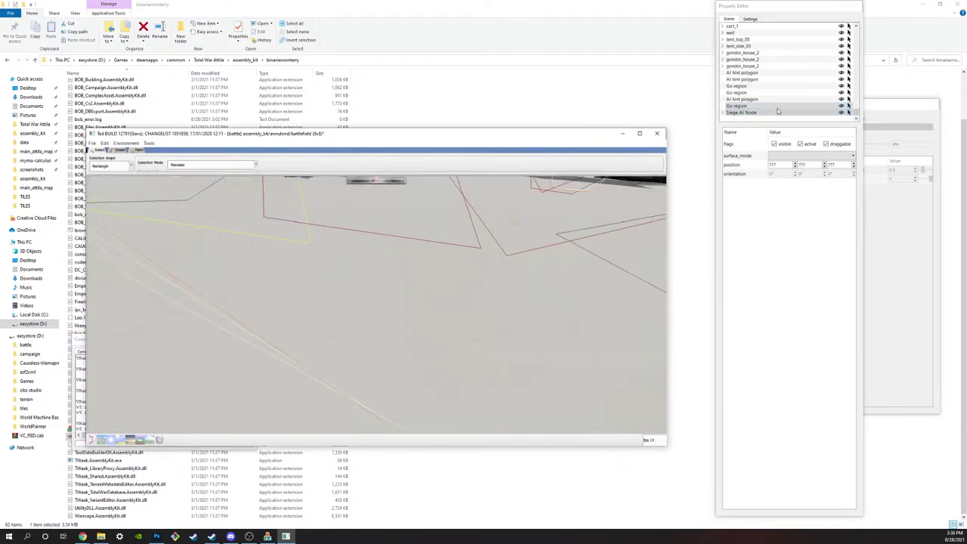
Step: Add a boundary to the remaining Entry Node, enclosing the shoreline water between the corner tower and the docks
left_click(752, 114)
left_click(793, 193)
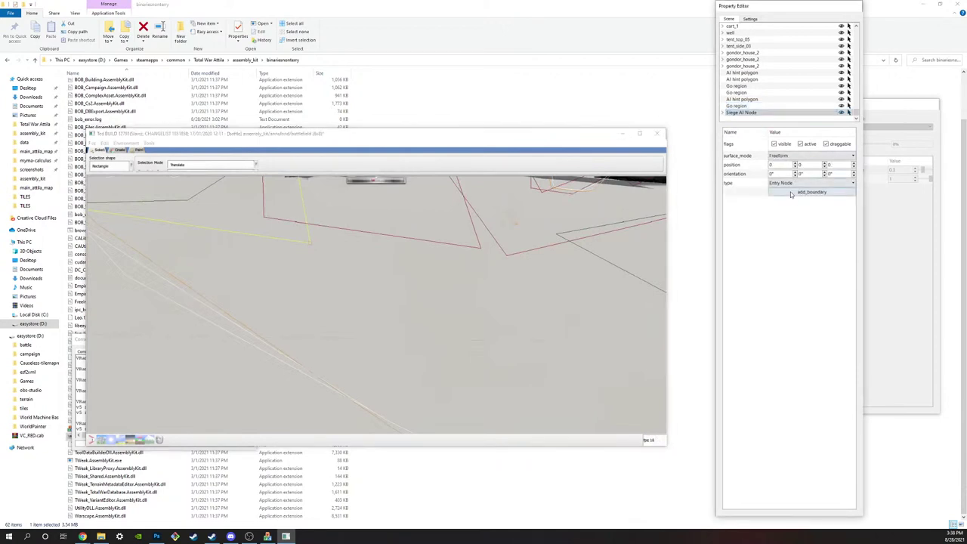
scroll(460, 231, "down", 6)
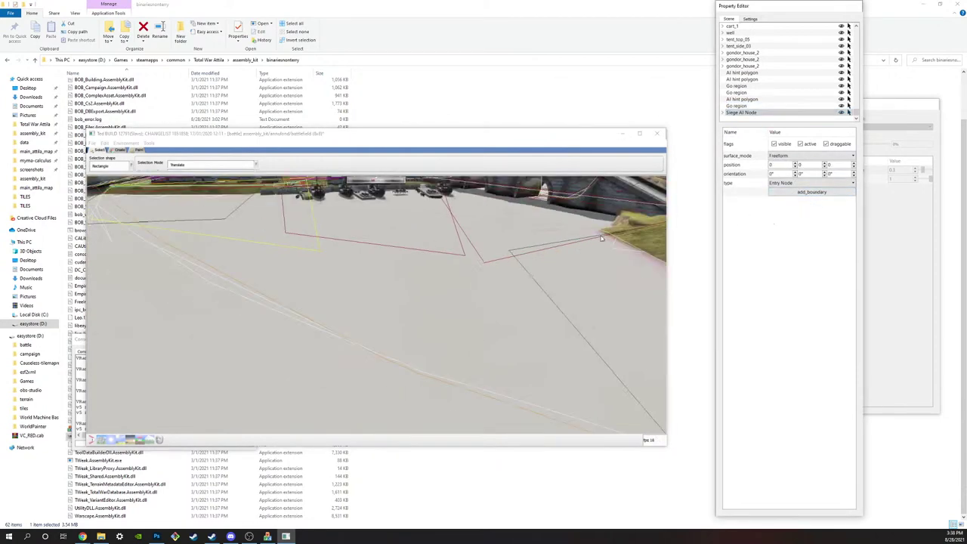
middle_click_drag(461, 231, 823, 265)
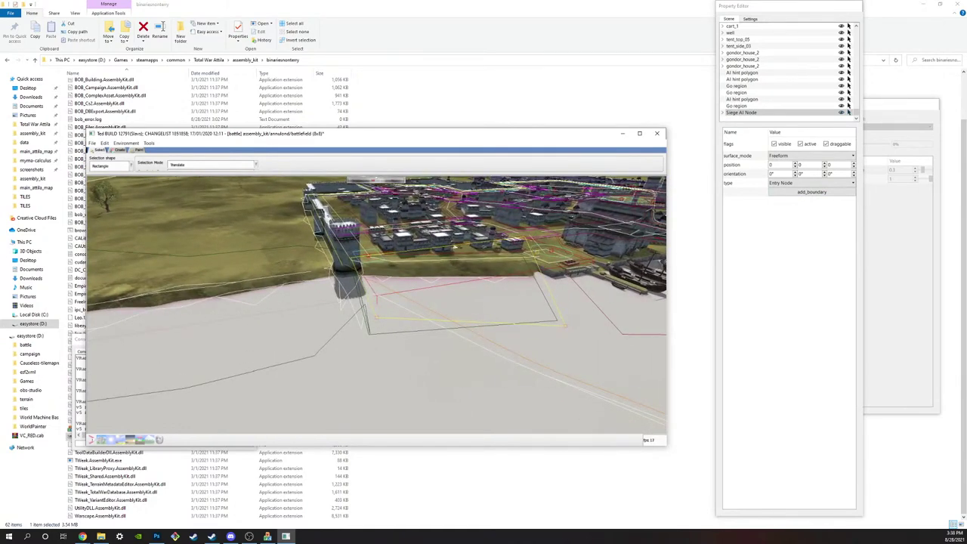
left_click(231, 537)
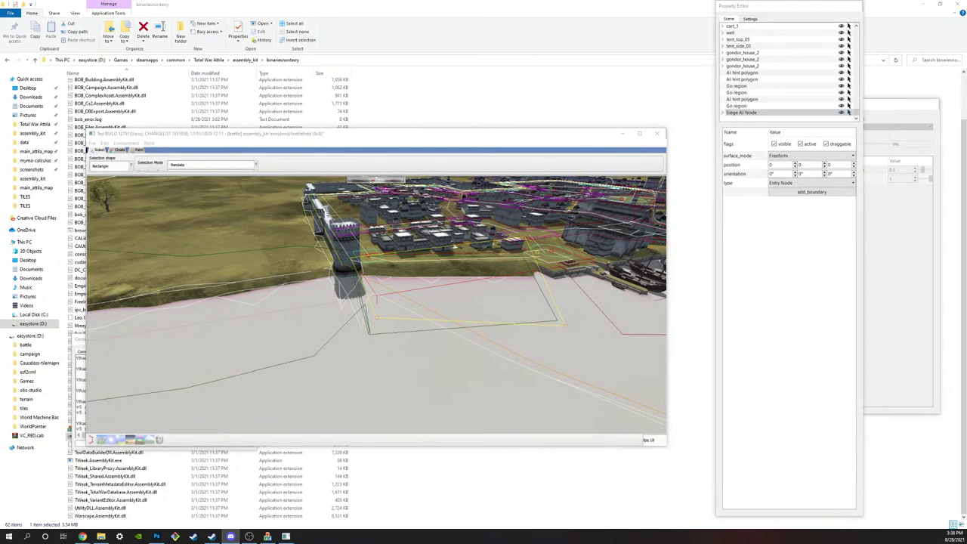
left_click(414, 330)
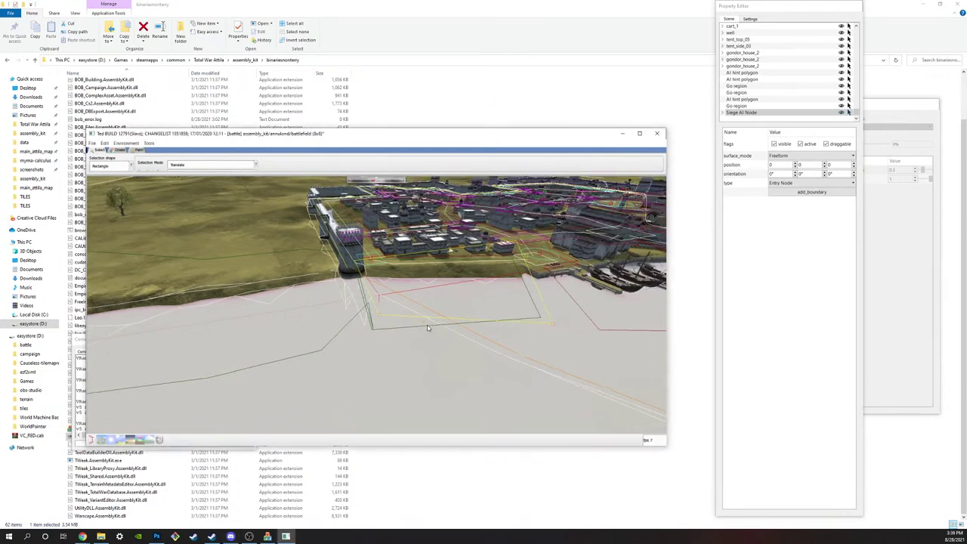
key("w")
scroll(575, 295, "up", 3)
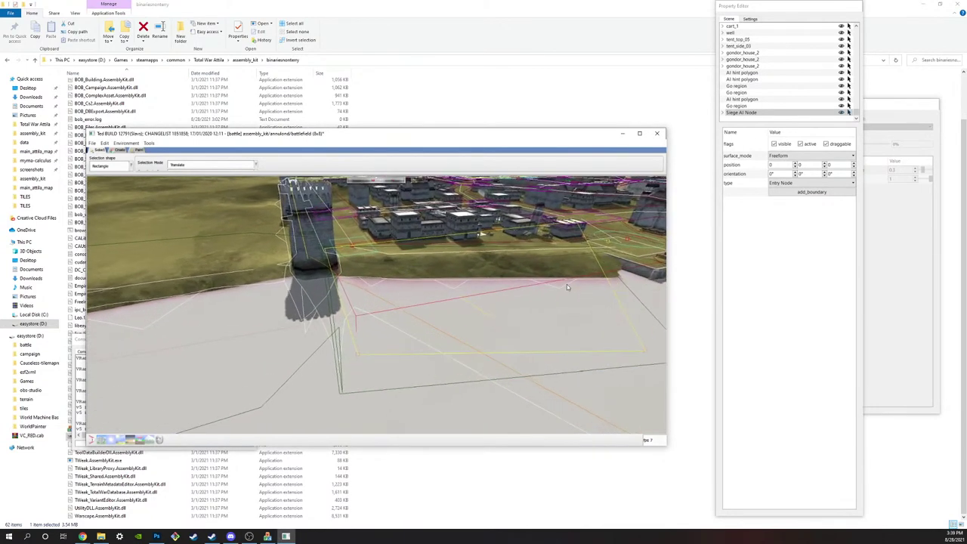
scroll(593, 269, "down", 6)
right_click_drag(588, 274, 566, 306)
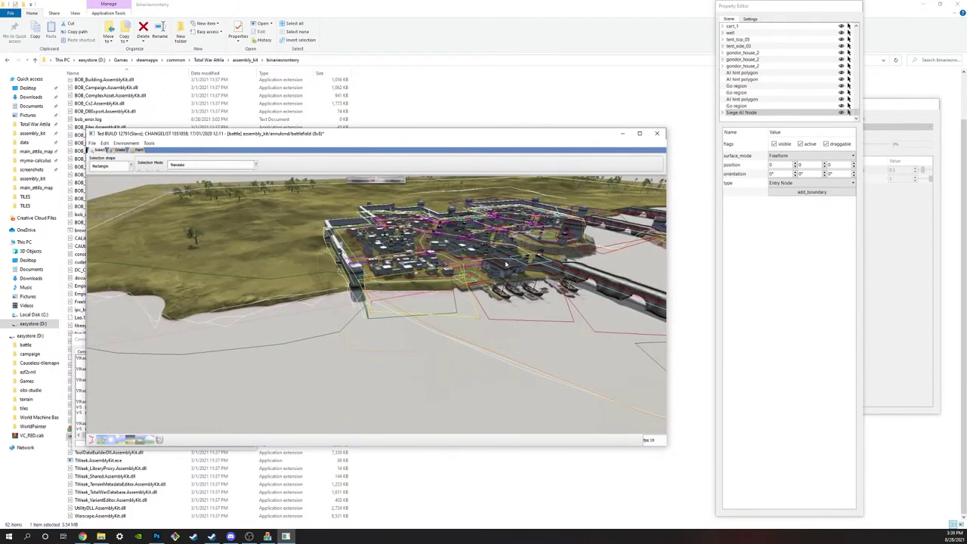
scroll(506, 263, "up", 6)
scroll(506, 314, "down", 3)
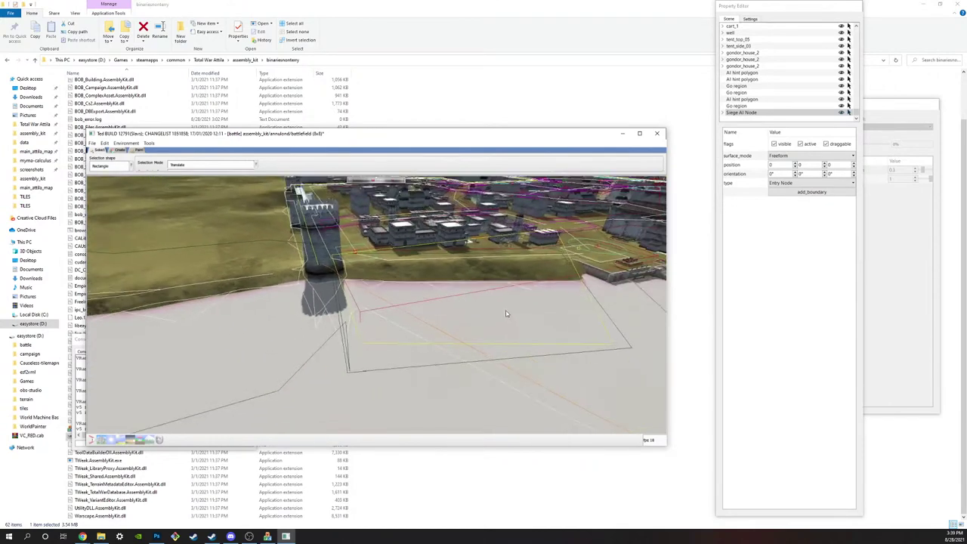
left_click(799, 193)
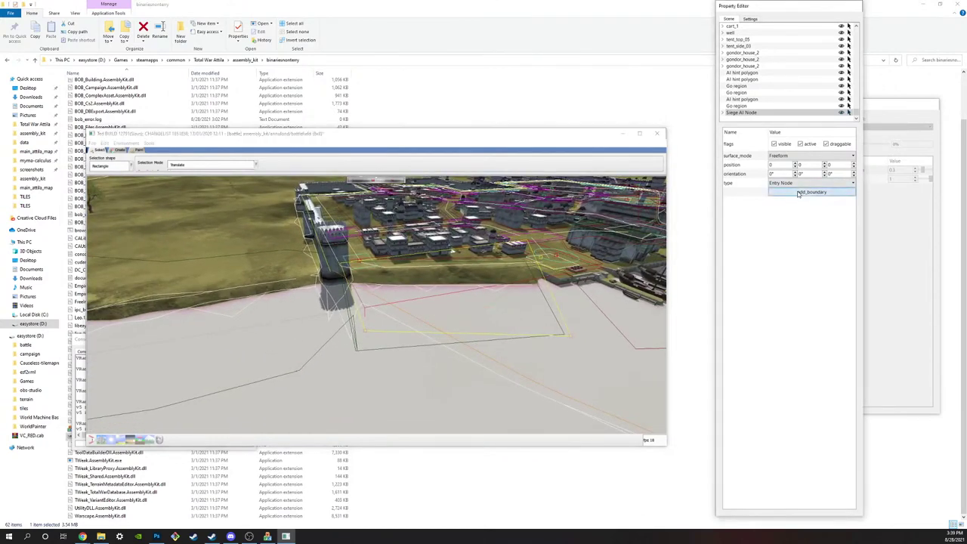
left_click(335, 260)
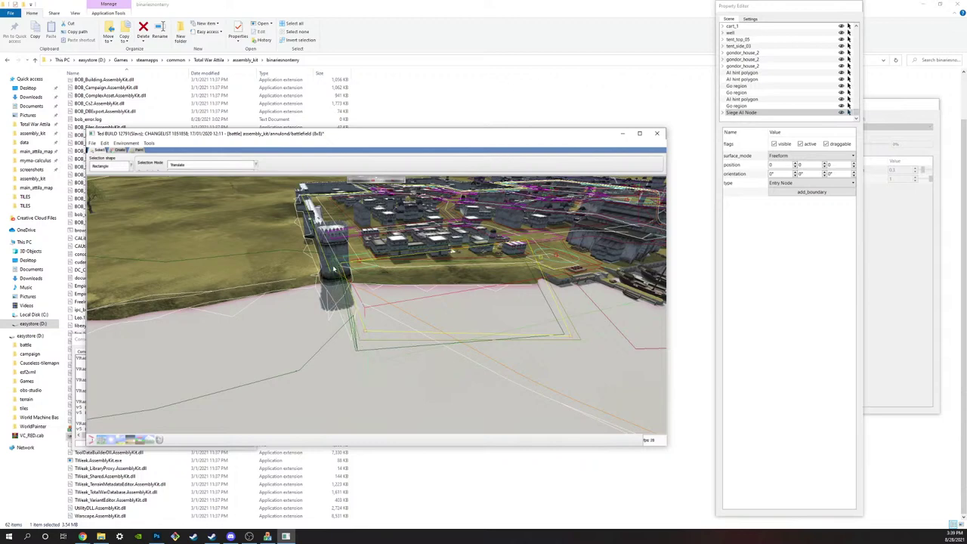
Step: Examine how the outlines run around the corner tower and along the inside of the city wall
scroll(334, 269, "up", 3)
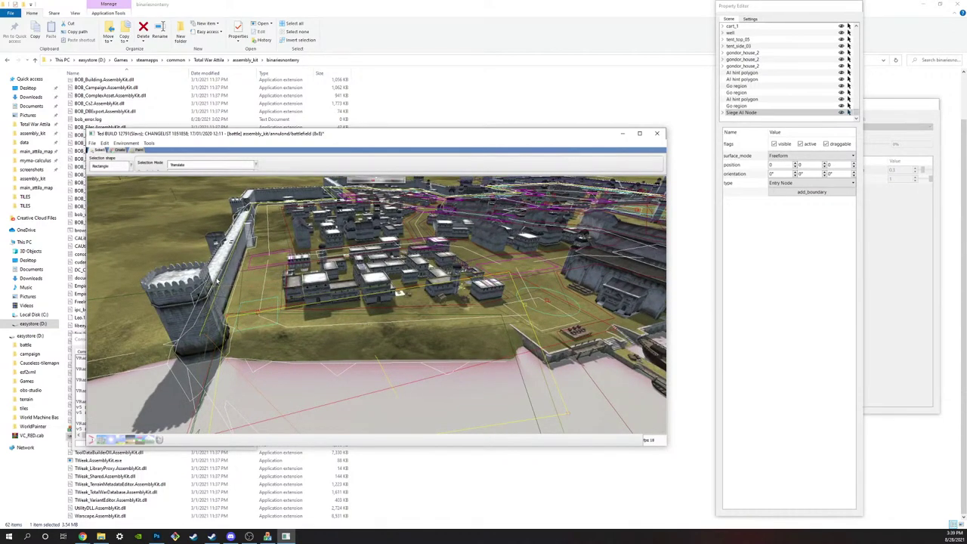
scroll(217, 281, "up", 4)
scroll(241, 335, "up", 1)
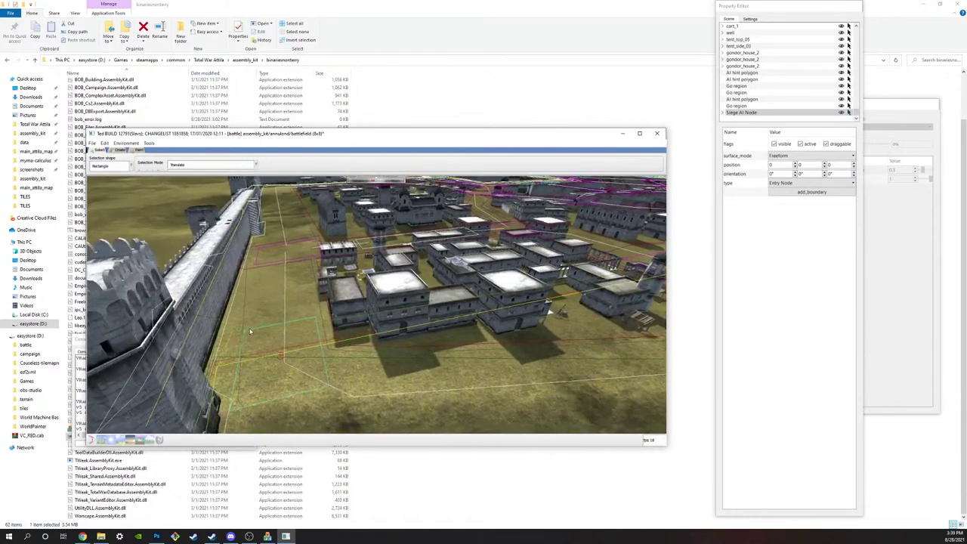
scroll(250, 331, "up", 4)
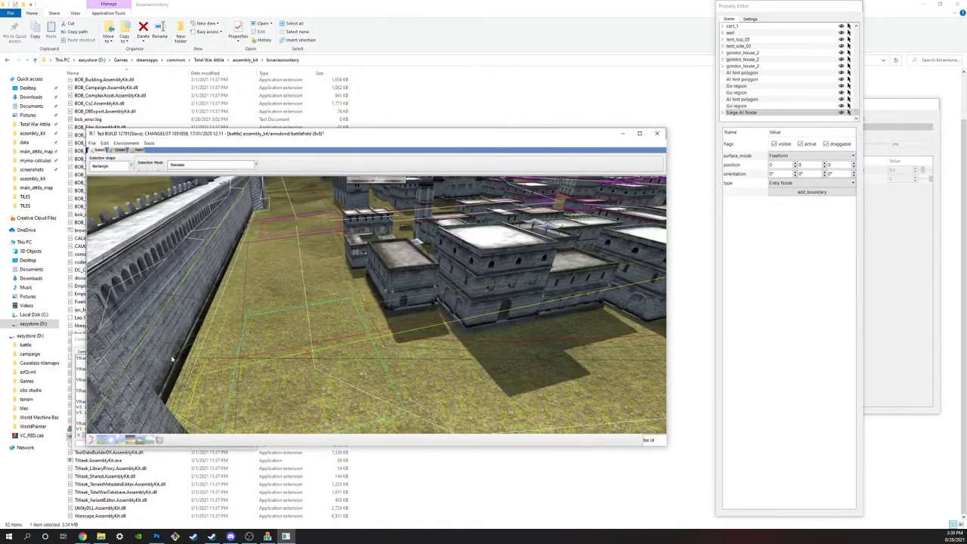
middle_click_drag(172, 360, 230, 349)
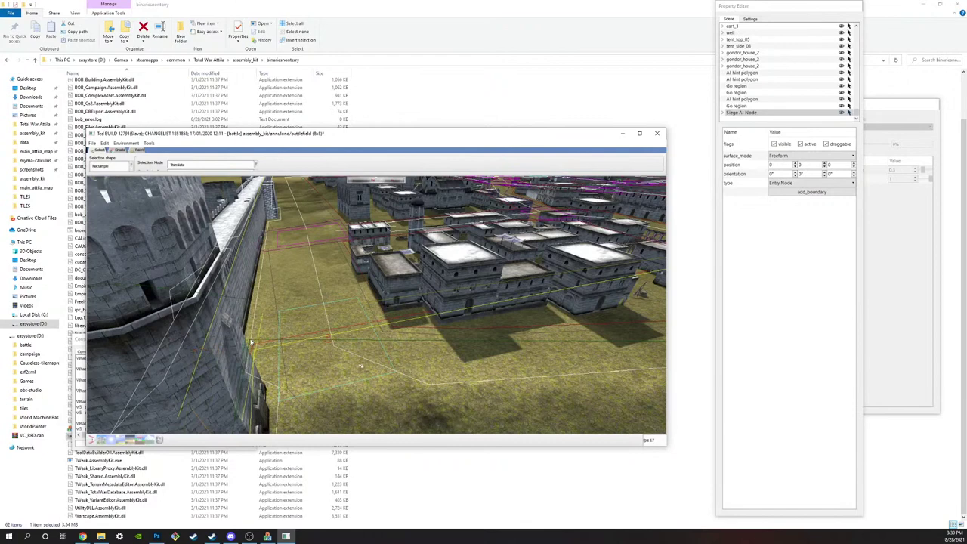
middle_click_drag(250, 343, 372, 301)
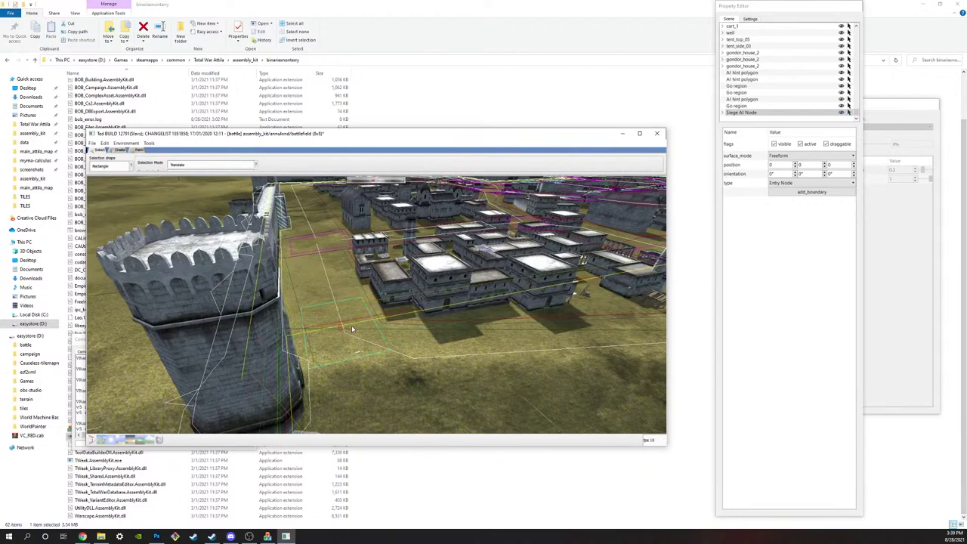
scroll(351, 325, "up", 4)
scroll(349, 310, "down", 5)
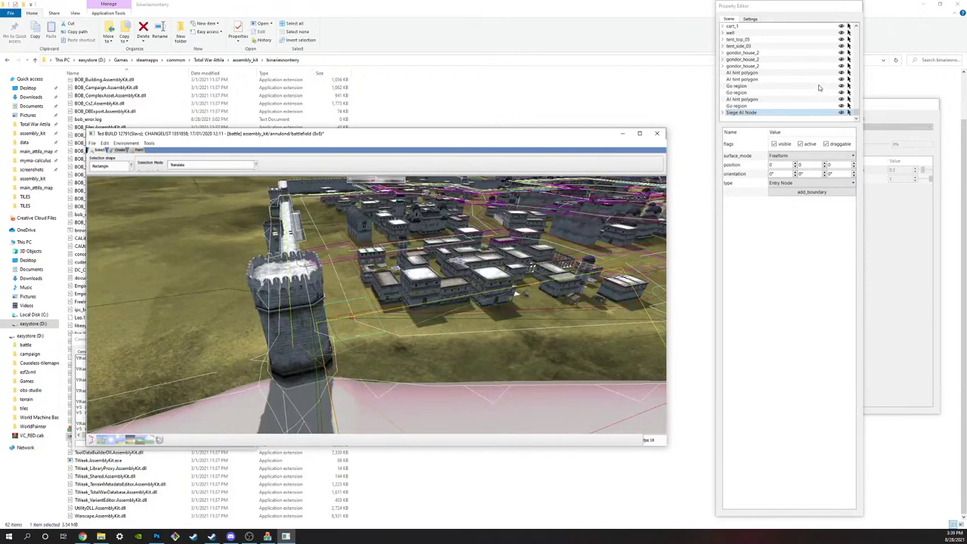
Step: Try to reshape the Go region over the water between the corner tower and docks by moving its dockside corners
left_click(744, 105)
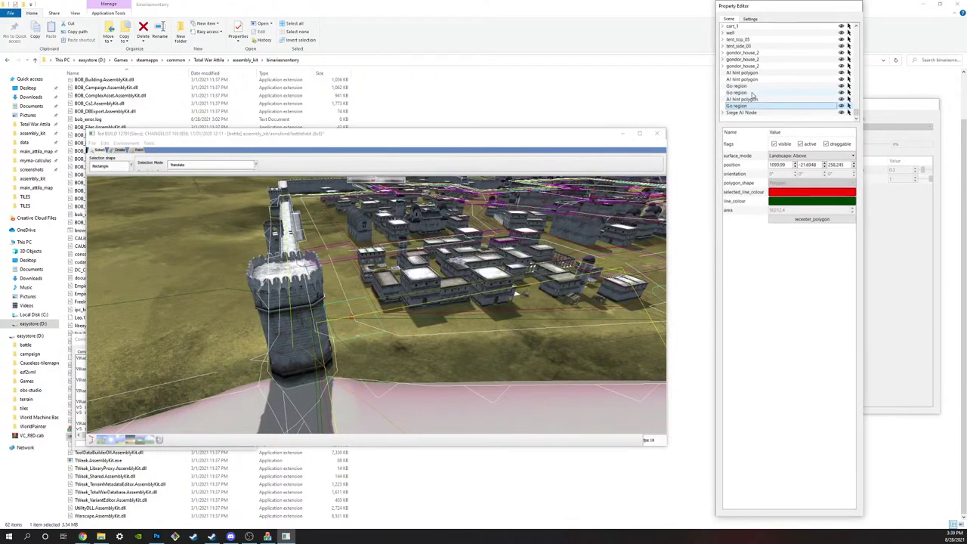
left_click(751, 92)
middle_click_drag(518, 280, 554, 334)
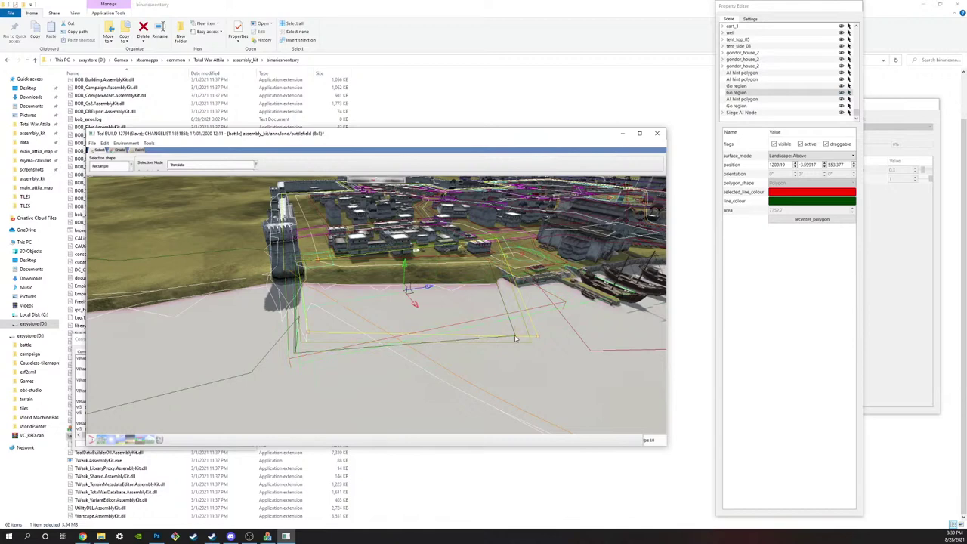
left_click_drag(516, 337, 552, 342)
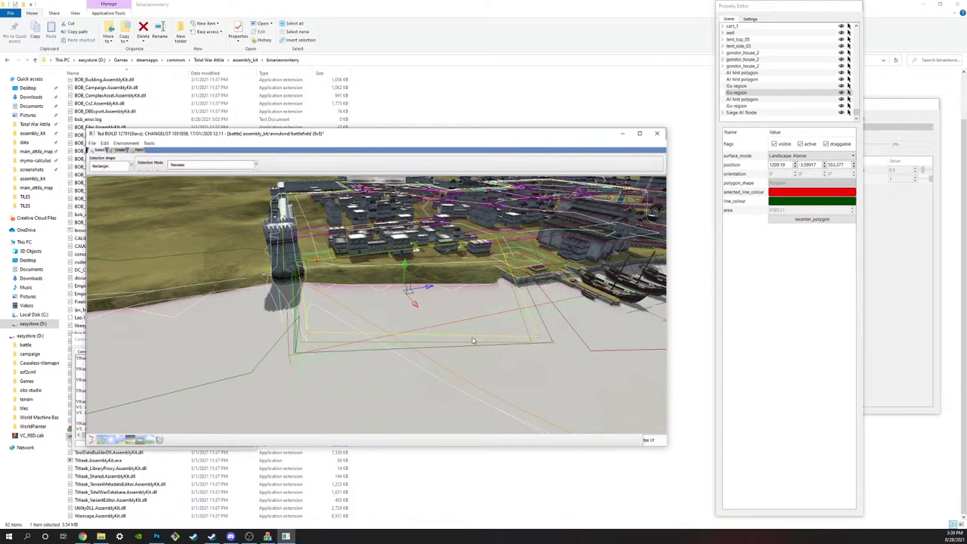
middle_click_drag(473, 341, 467, 349)
scroll(466, 349, "up", 1)
left_click_drag(519, 273, 502, 246)
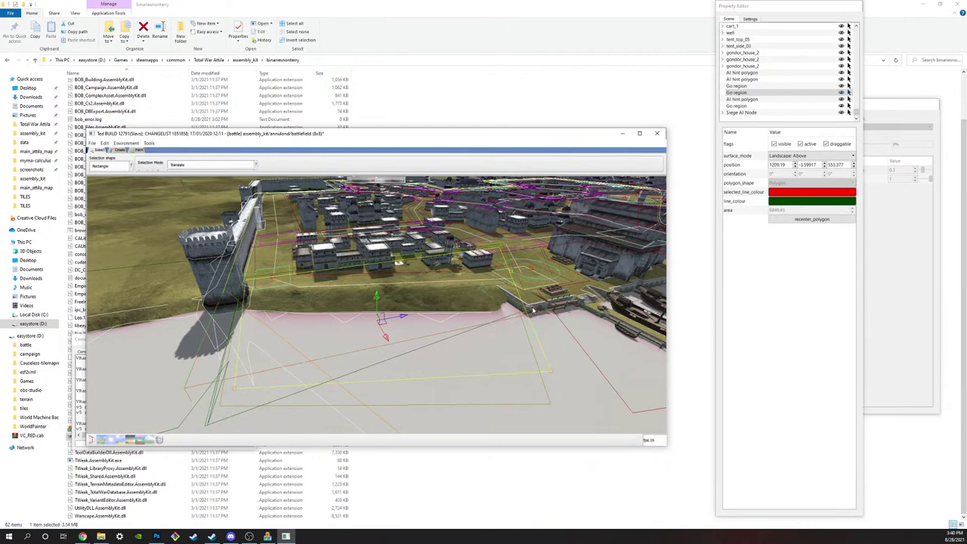
left_click_drag(532, 311, 582, 397)
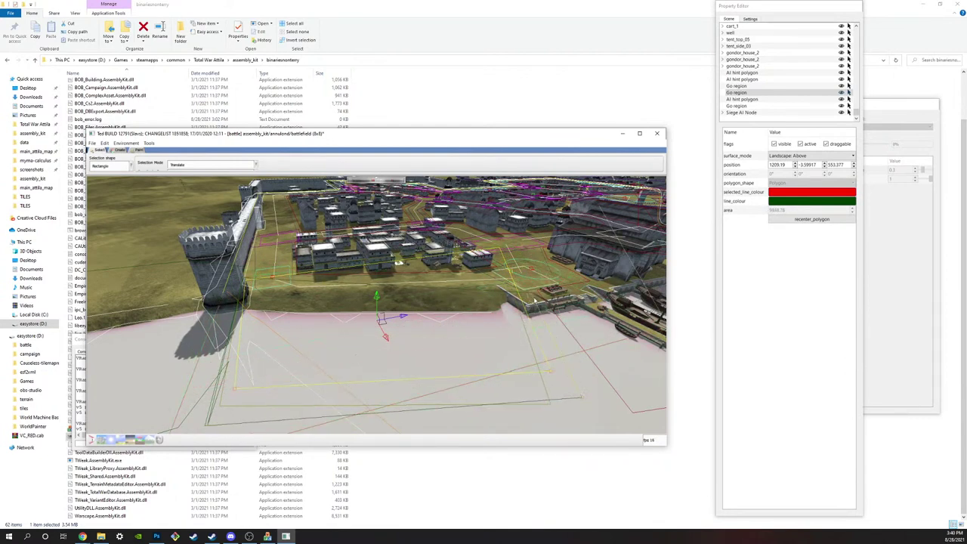
left_click_drag(530, 295, 568, 380)
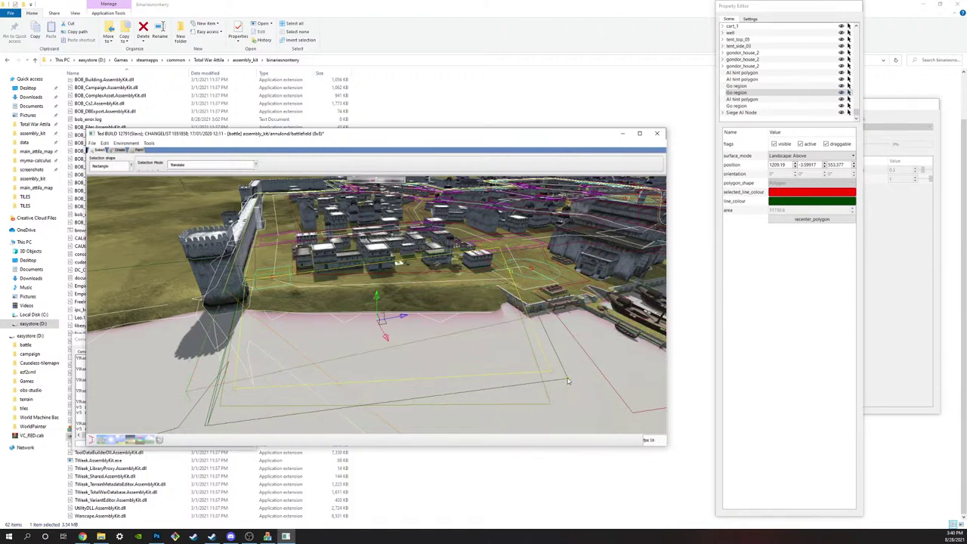
left_click_drag(526, 309, 509, 252)
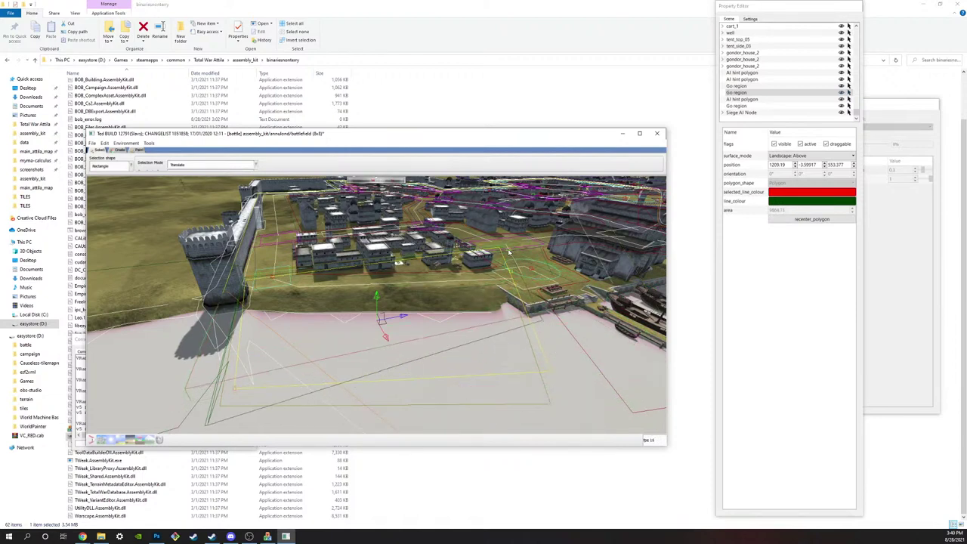
Step: Delete the selected Go region covering the water between the corner tower and the docks
key("Delete")
key("s")
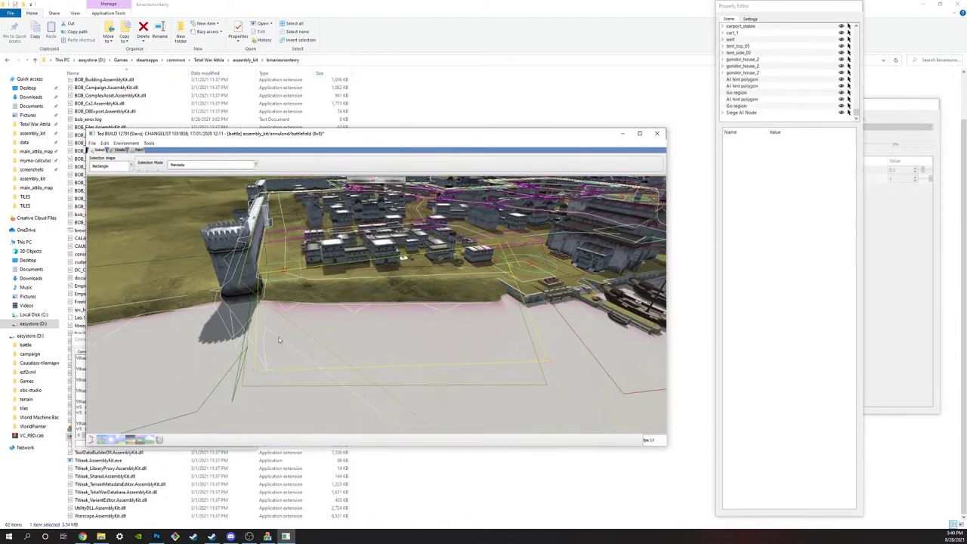
Step: Examine the outlines over the shoreline water between the corner tower and docks, up close and across the whole map
key("w")
key("s")
key("a")
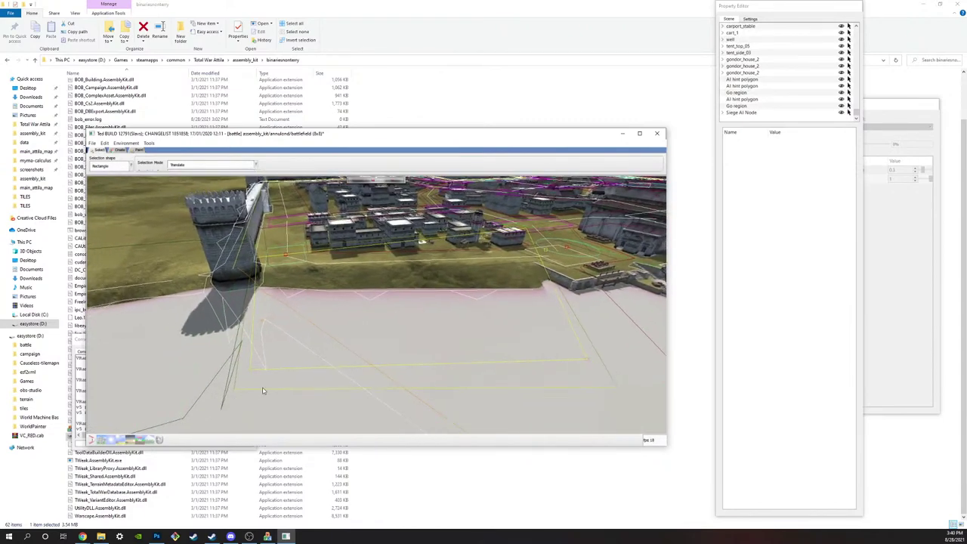
key("w")
middle_click_drag(287, 379, 341, 331)
key("s")
key("s")
key("a")
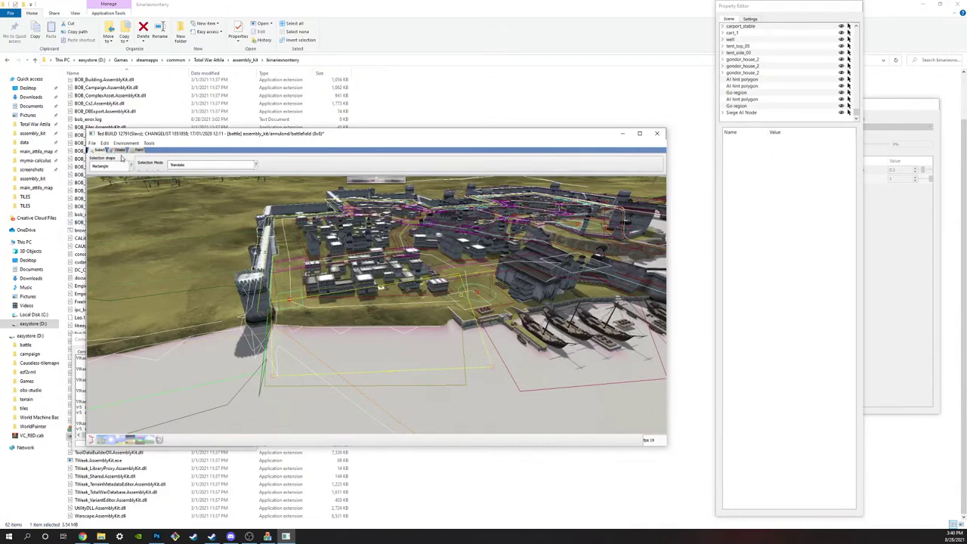
left_click(118, 150)
key("w")
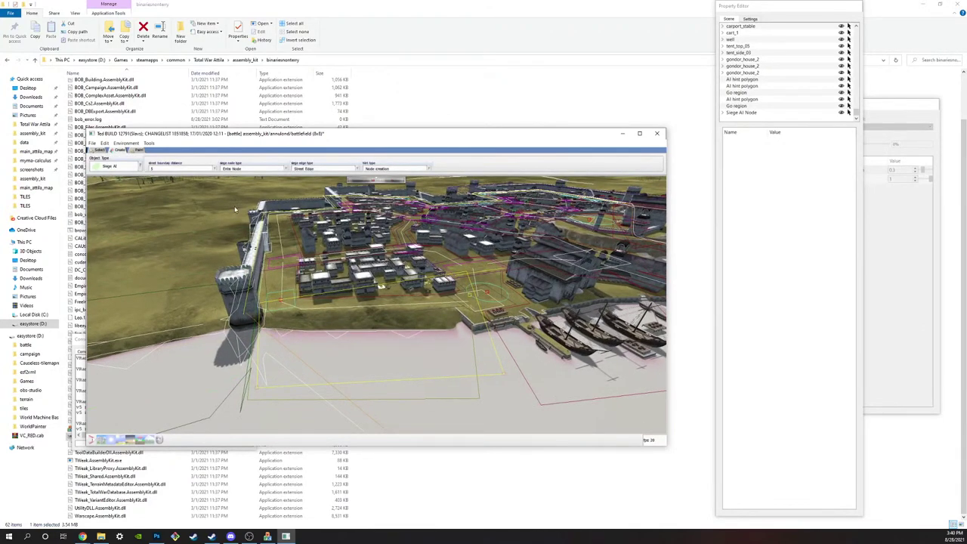
scroll(357, 296, "up", 3)
scroll(356, 296, "down", 8)
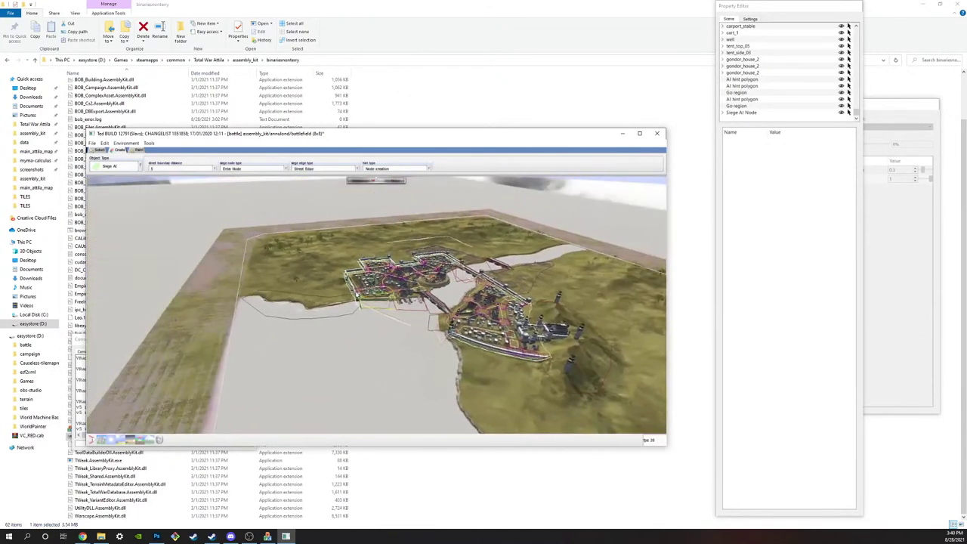
scroll(357, 297, "up", 1)
scroll(376, 311, "up", 2)
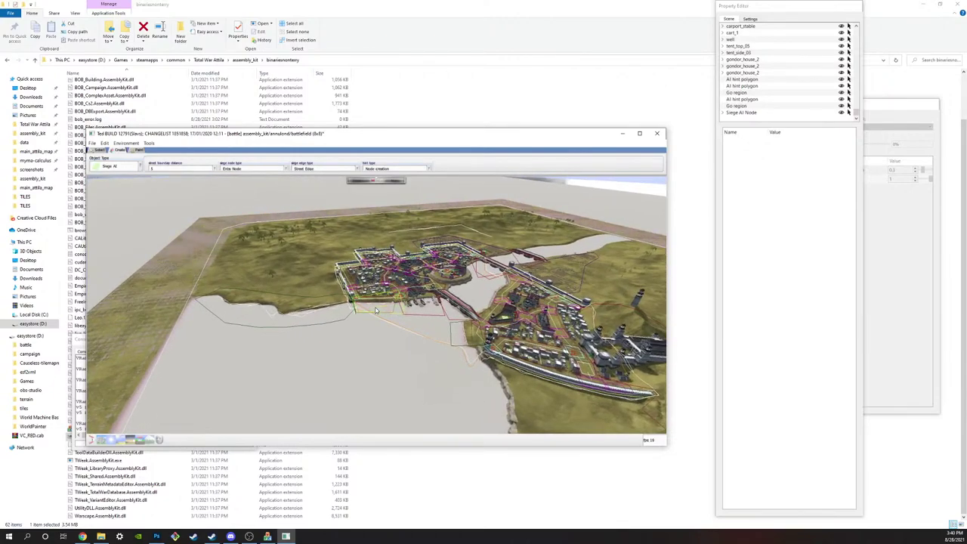
scroll(375, 310, "up", 6)
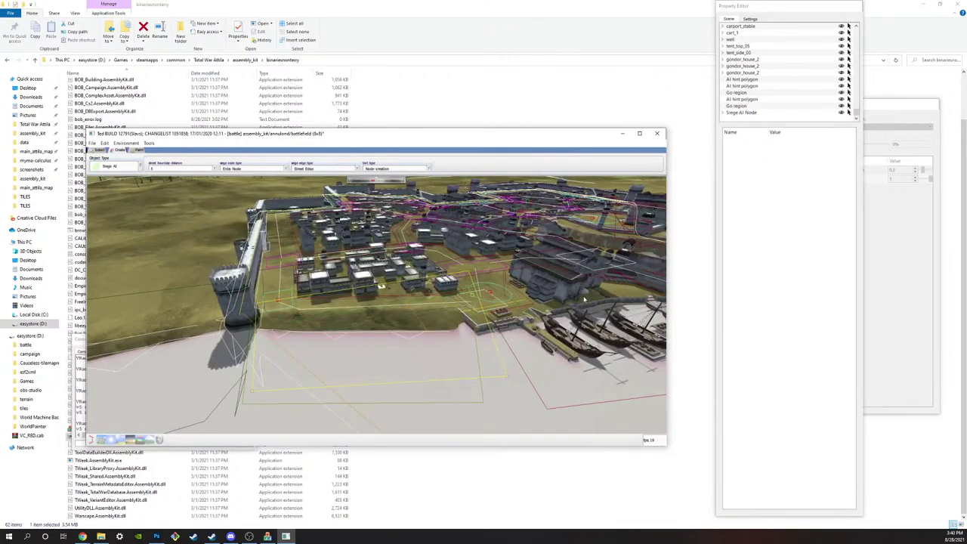
scroll(584, 300, "down", 10)
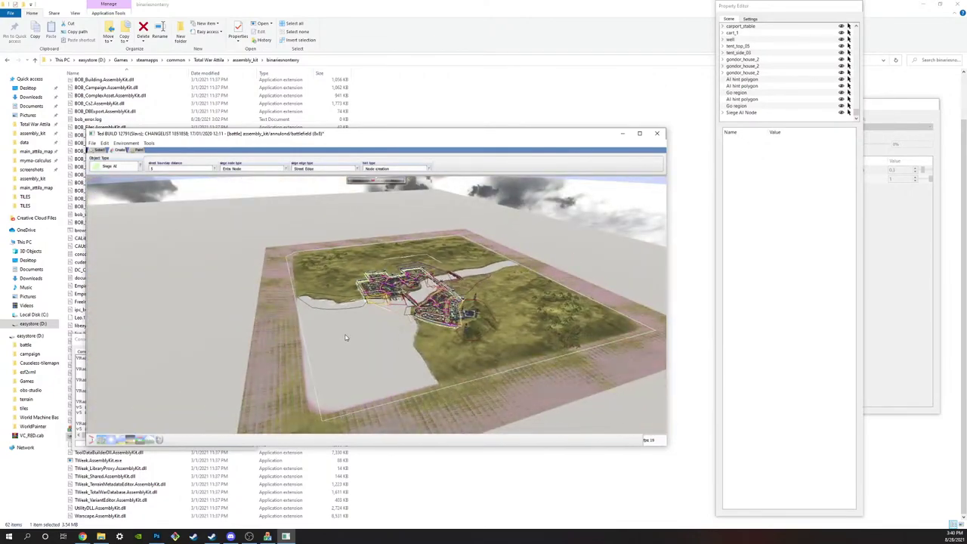
scroll(389, 318, "up", 8)
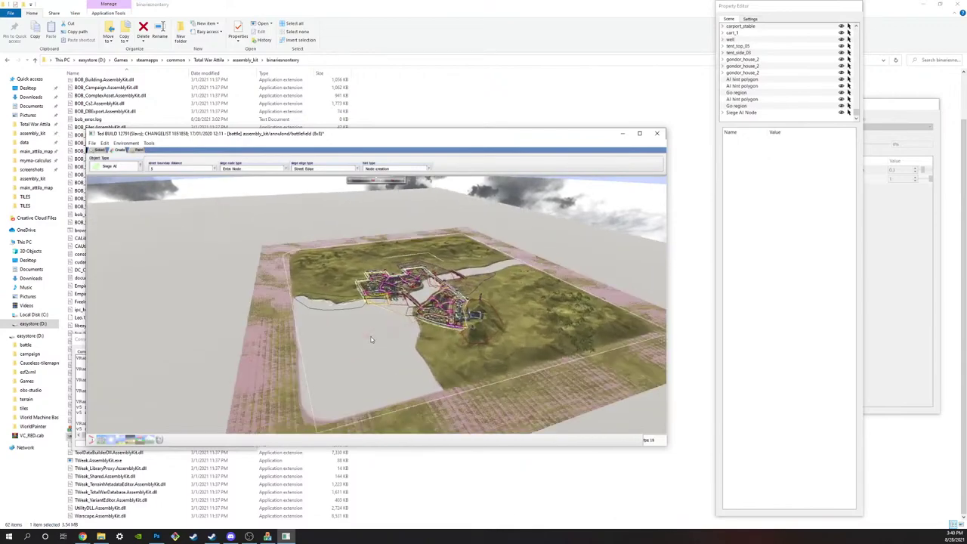
scroll(390, 316, "up", 4)
scroll(392, 312, "down", 3)
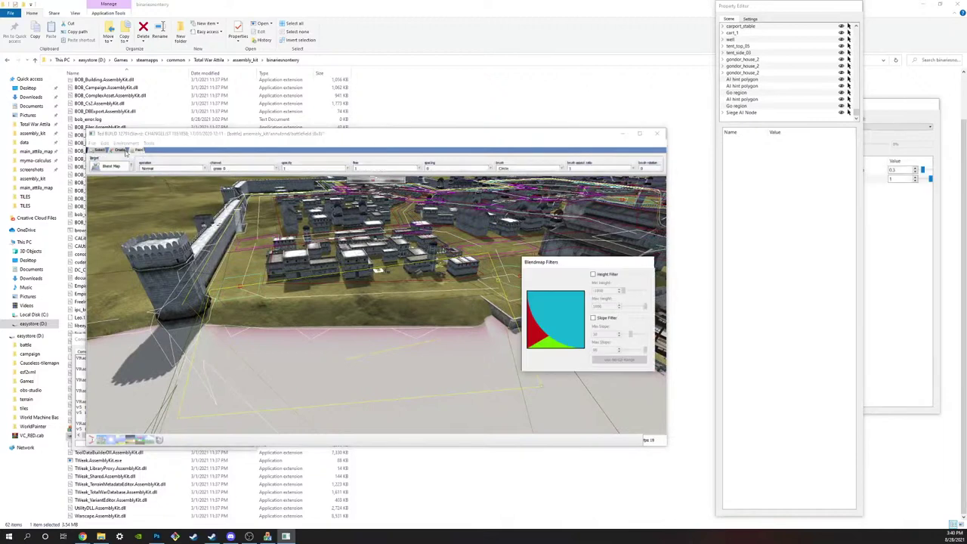
Step: Choose Siege AI as the object type to create and enlarge the tool options area to show its settings in two rows
left_click(110, 167)
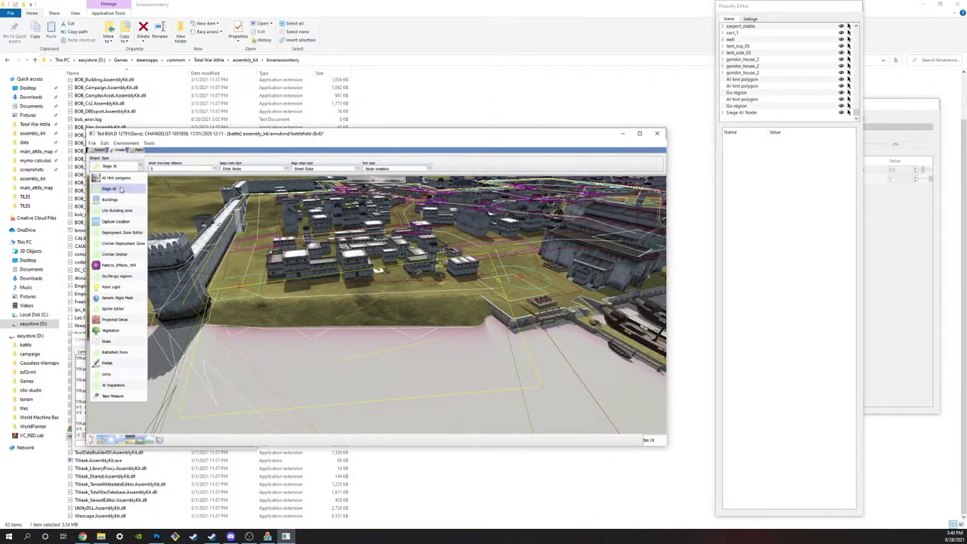
left_click(120, 189)
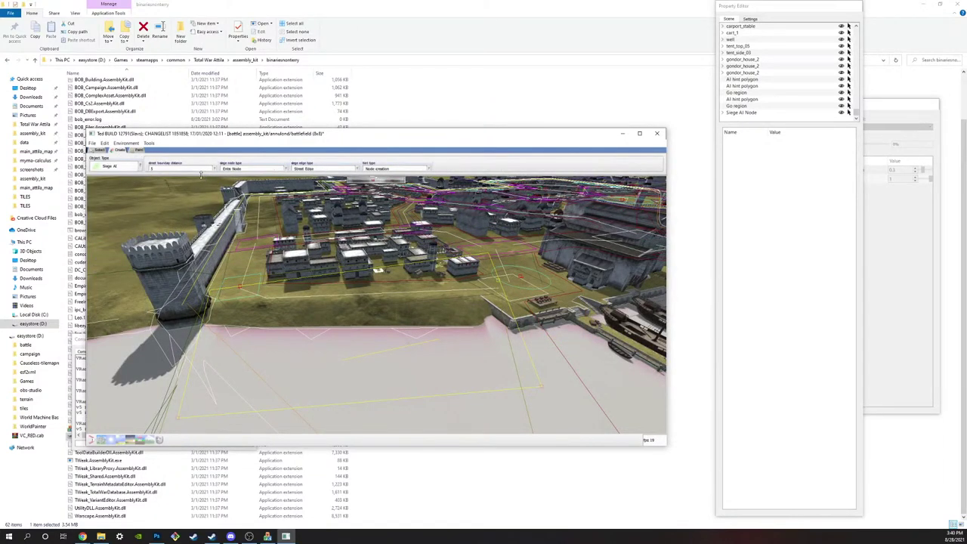
mouse_move(201, 175)
left_mouse_down()
mouse_move(207, 221)
mouse_move(210, 191)
left_mouse_up()
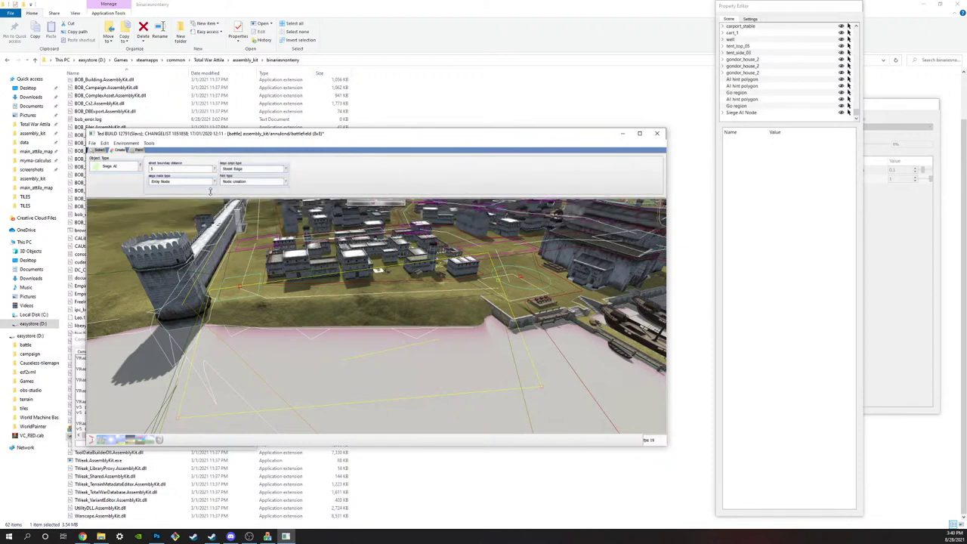
Step: Examine the shoreline in front of the corner tower and docks in relation to the rest of the city
scroll(388, 297, "down", 10)
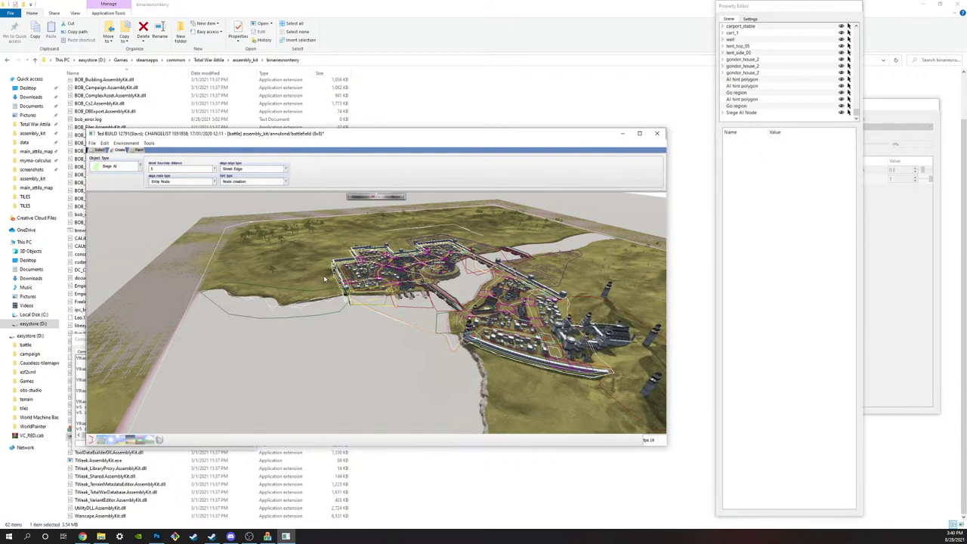
scroll(294, 256, "up", 10)
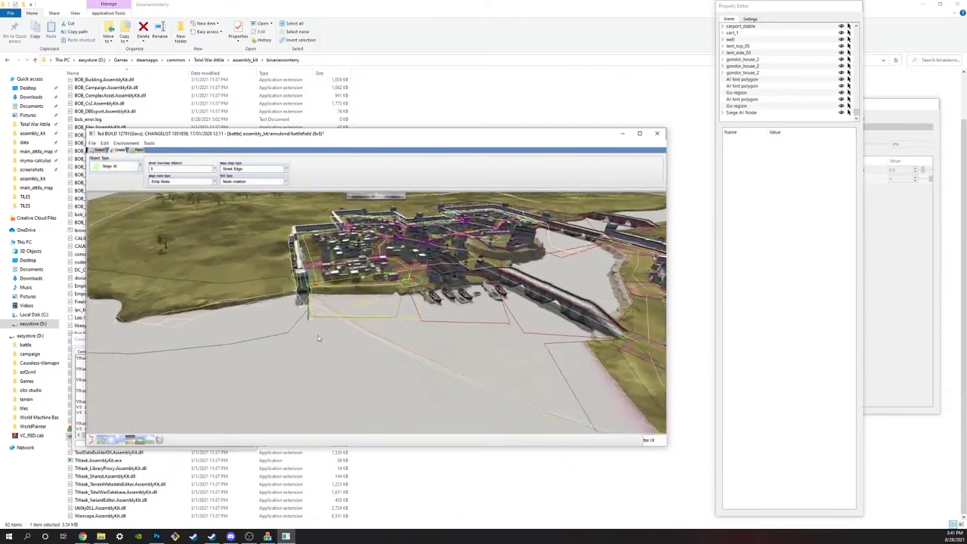
mouse_move(345, 292)
middle_mouse_down()
mouse_move(360, 301)
mouse_move(354, 285)
middle_mouse_up()
scroll(286, 278, "down", 8)
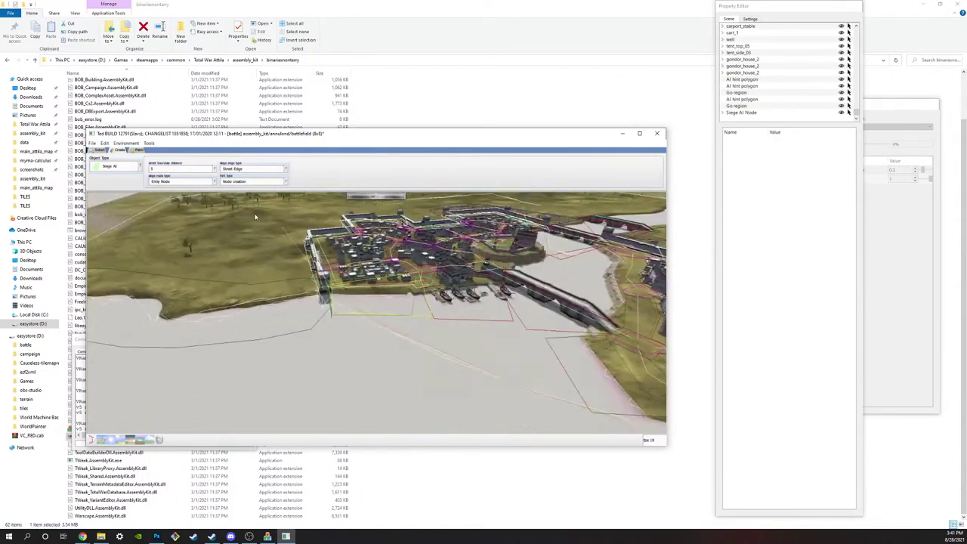
scroll(387, 327, "up", 5)
scroll(387, 306, "up", 5)
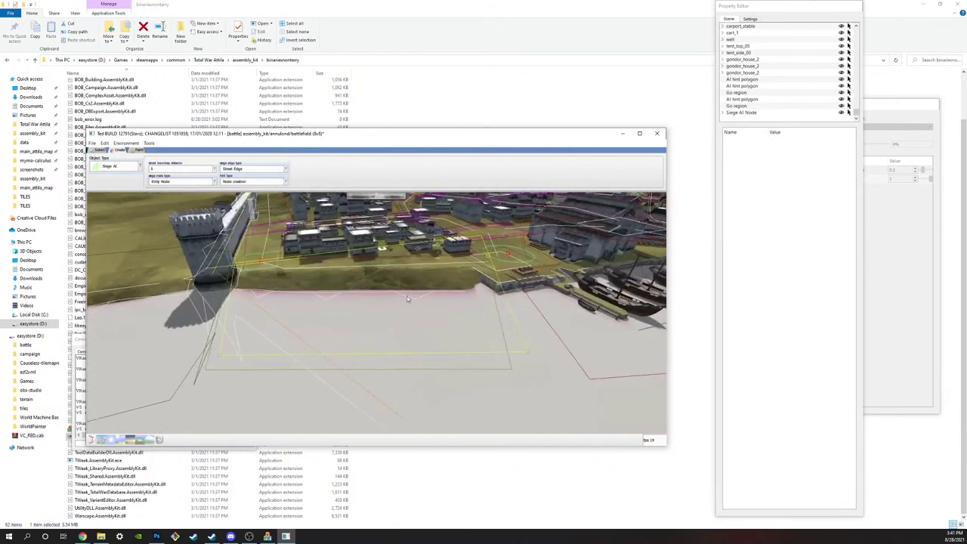
scroll(314, 289, "up", 1)
middle_click_drag(313, 291, 272, 323)
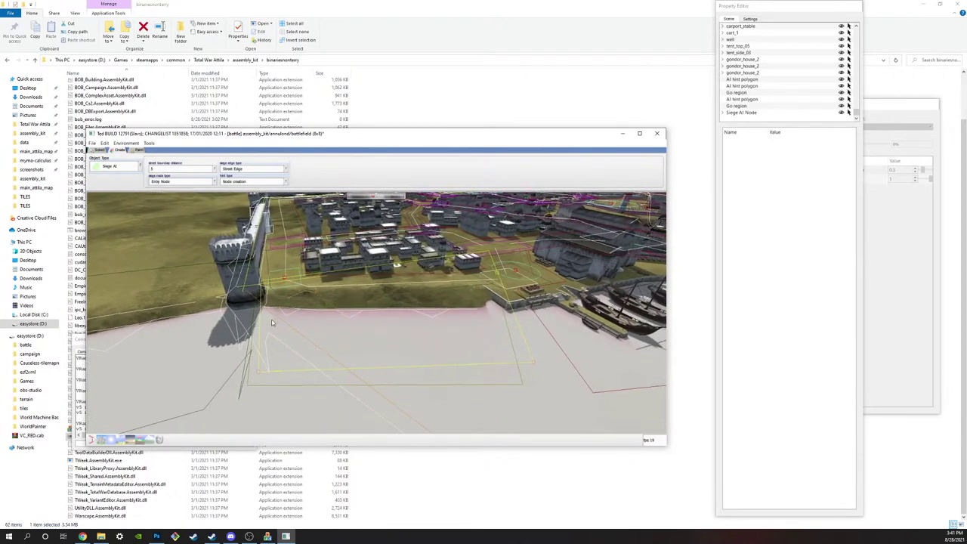
Step: Draw a polygon Go Region from inside the city wall out over the shoreline water between the corner tower and docks
left_click(119, 170)
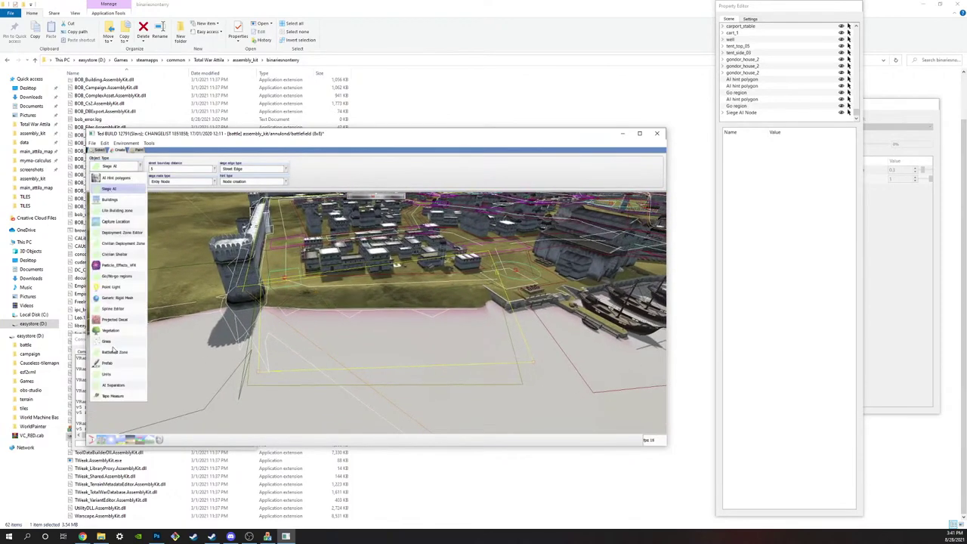
left_click(121, 276)
left_click(173, 182)
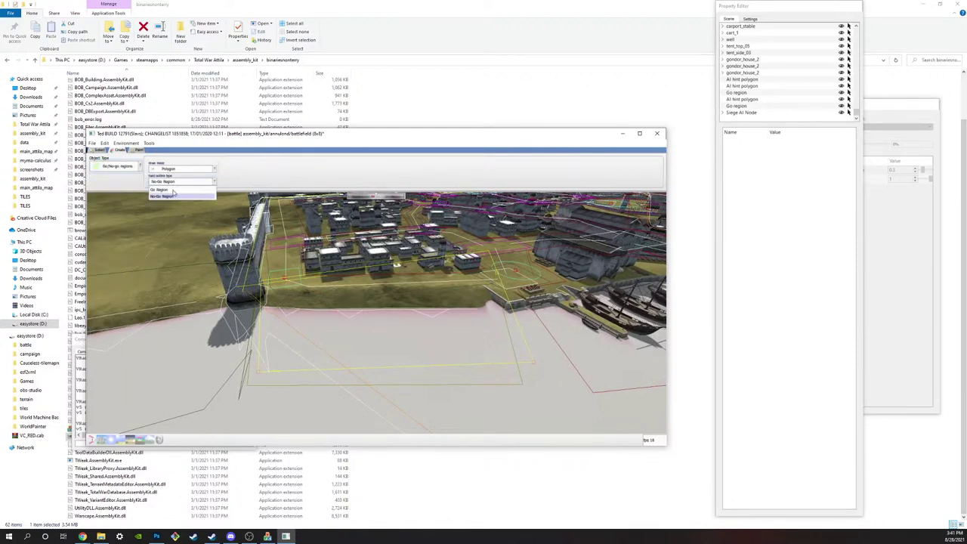
left_click(173, 191)
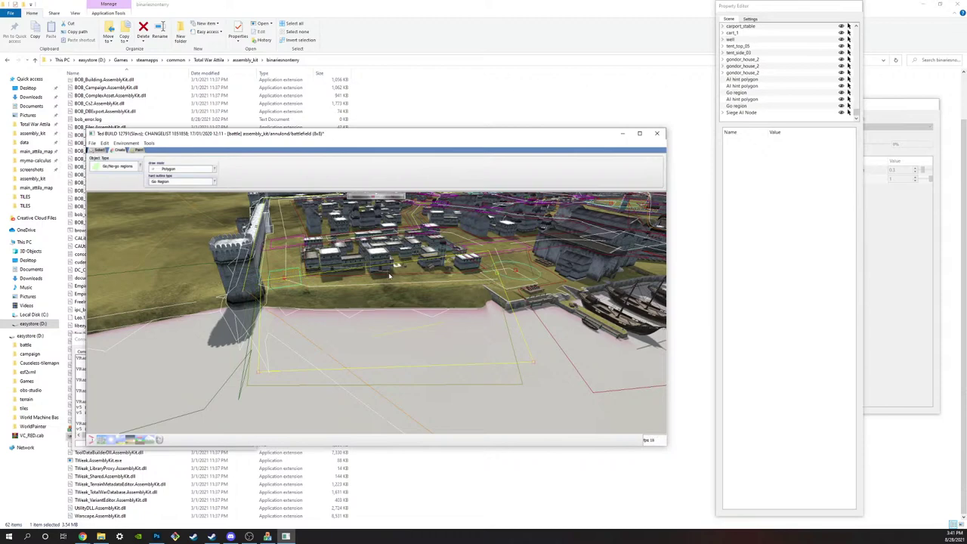
key("w")
key("a")
key("s")
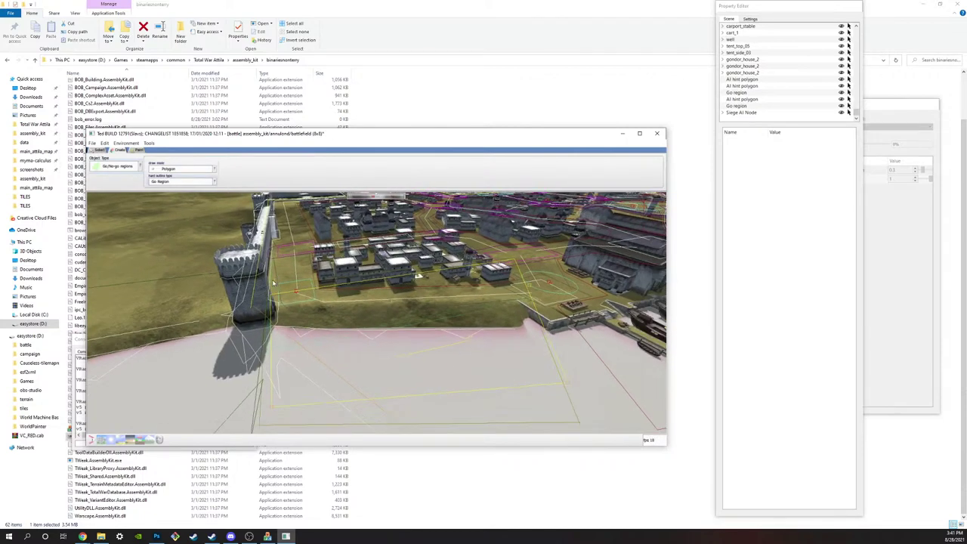
left_click(277, 271)
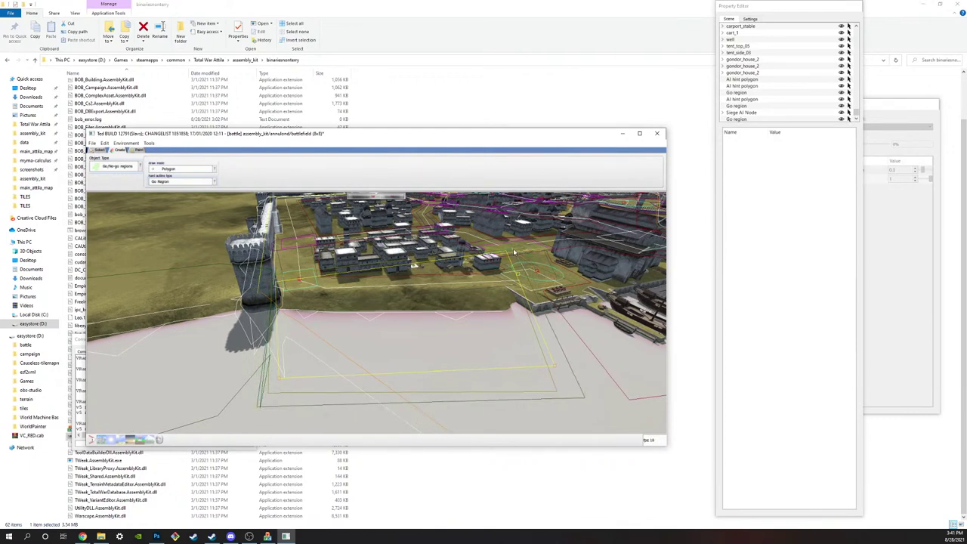
Step: Examine how the new Go region's outline runs around the corner tower and over the adjoining shoreline water
key("w")
key("s")
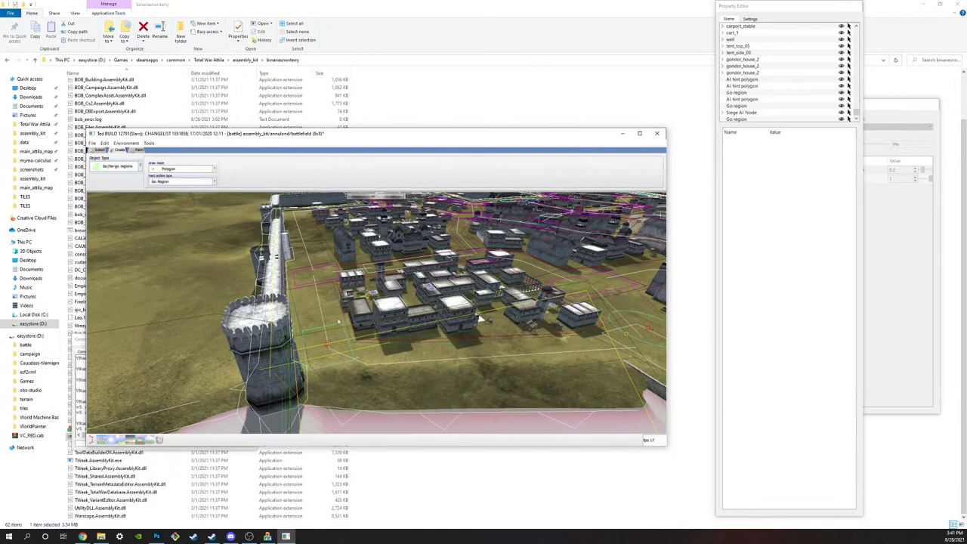
key("s")
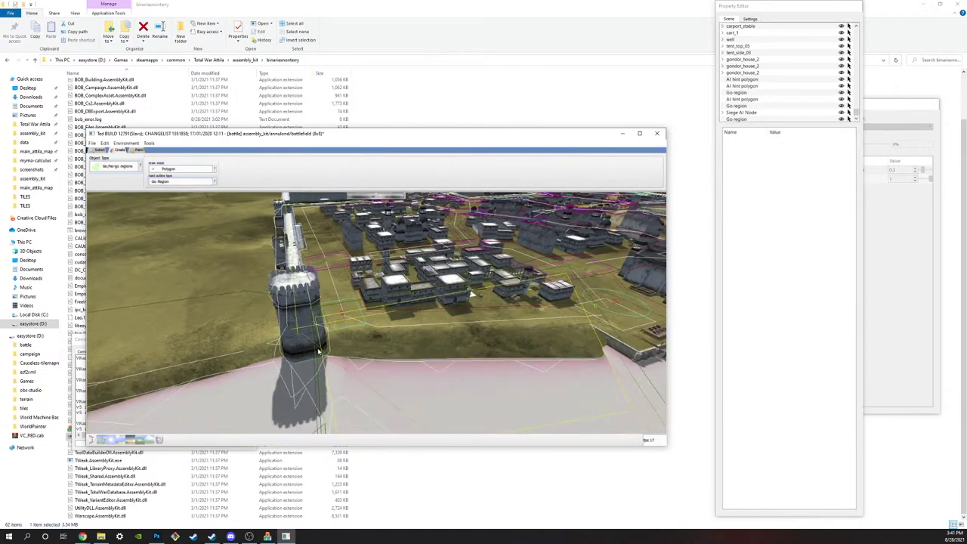
key("w")
key("s")
key("s")
key("d")
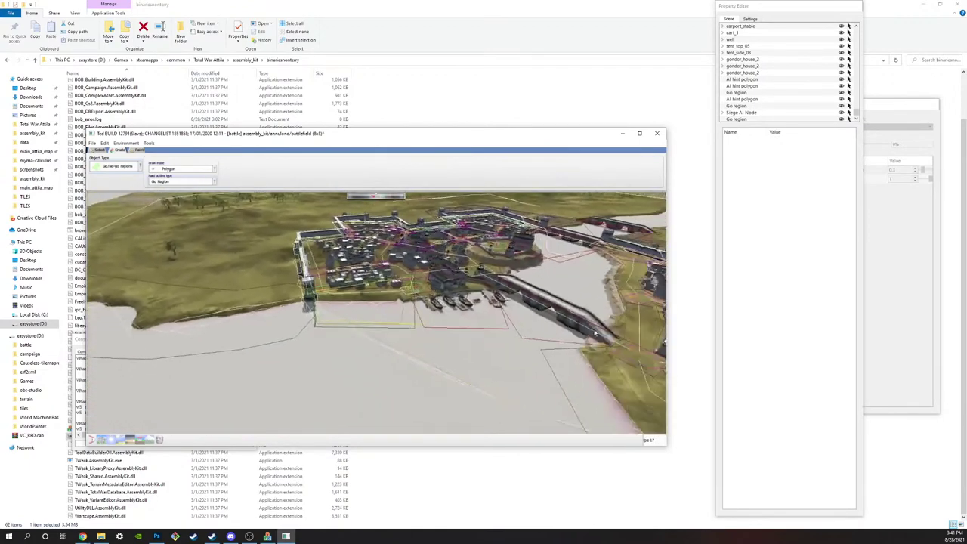
middle_click_drag(550, 334, 444, 312)
key("w")
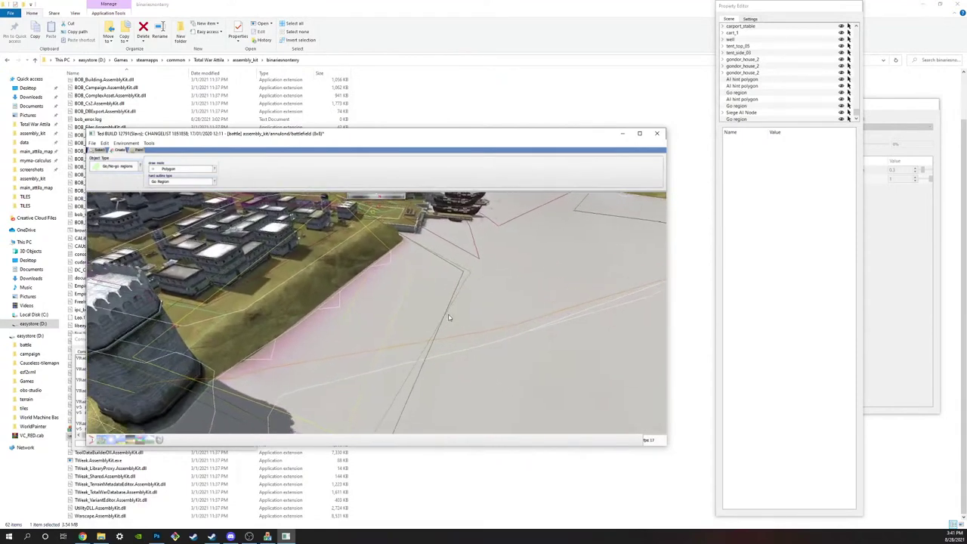
Step: Select the existing Siege AI Node in the scene and inspect the outlines along the opposite shore beyond the bridge
scroll(760, 99, "down", 1)
left_click(760, 106)
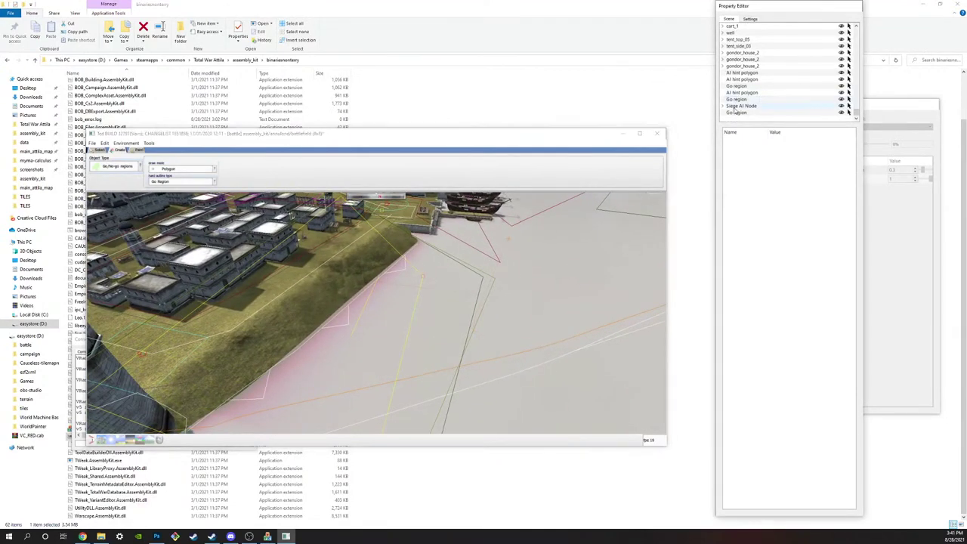
mouse_move(523, 277)
middle_mouse_down()
mouse_move(516, 288)
mouse_move(529, 285)
middle_mouse_up()
scroll(602, 262, "down", 5)
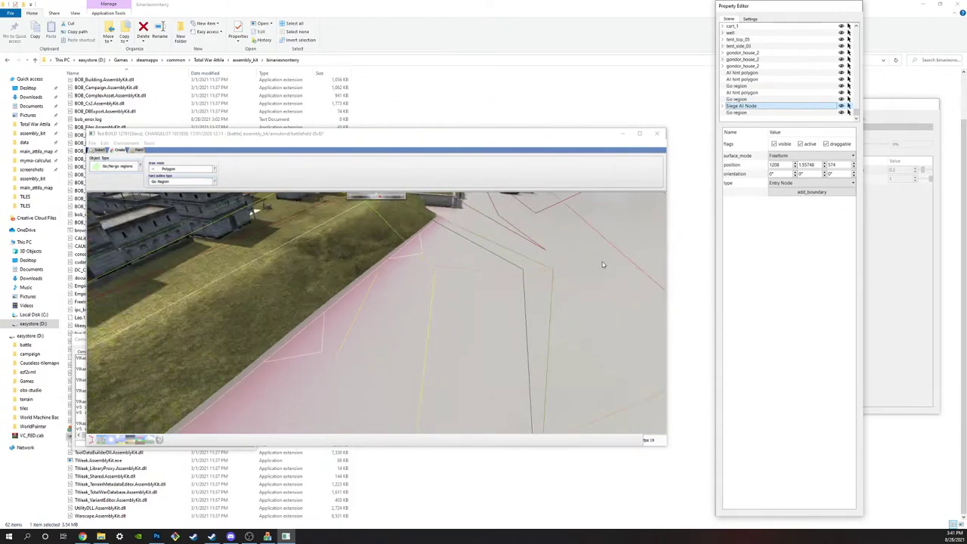
middle_click_drag(602, 261, 191, 220)
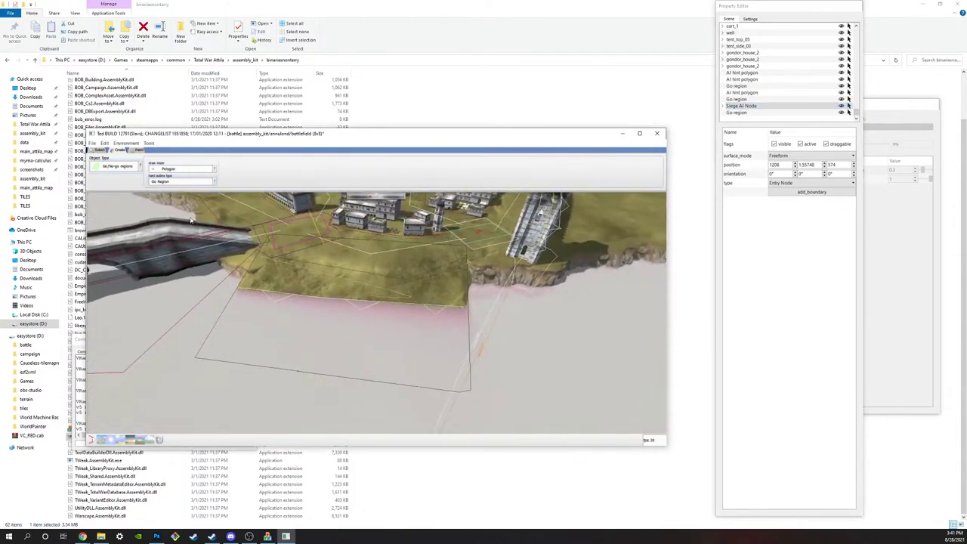
Step: Place a Siege AI Entry Node on the opposite shore, on the grass beside the end of the bridge
left_click(132, 172)
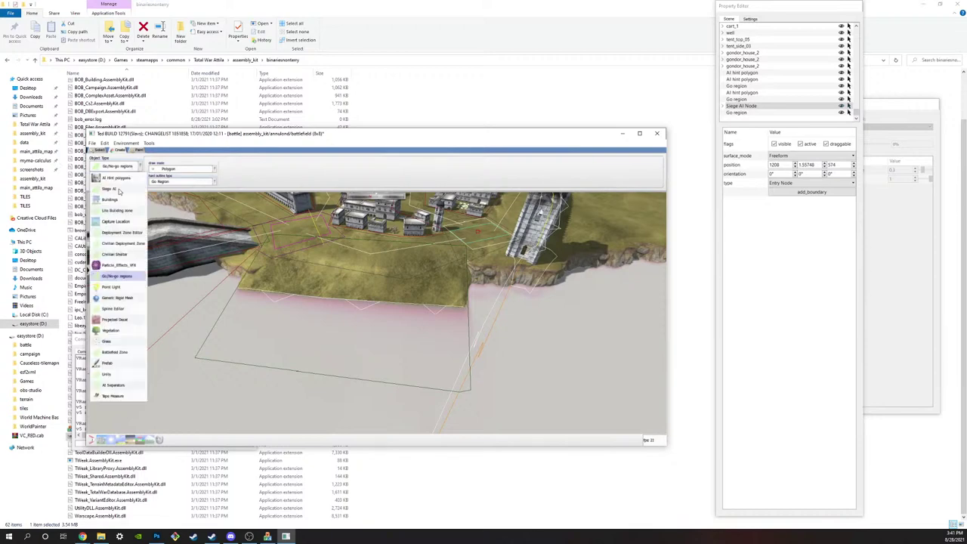
left_click(117, 189)
key("w")
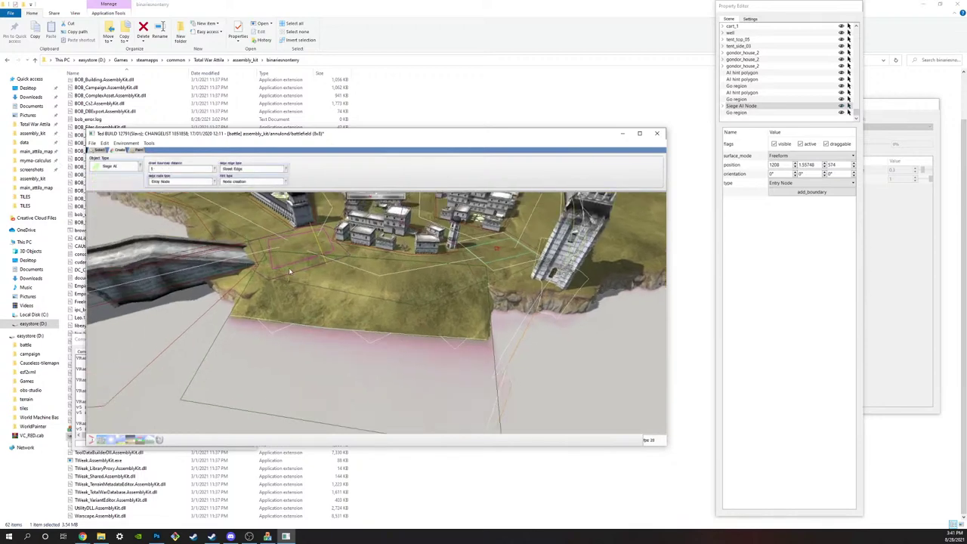
scroll(288, 267, "down", 3)
key("a")
middle_click_drag(307, 235, 337, 280)
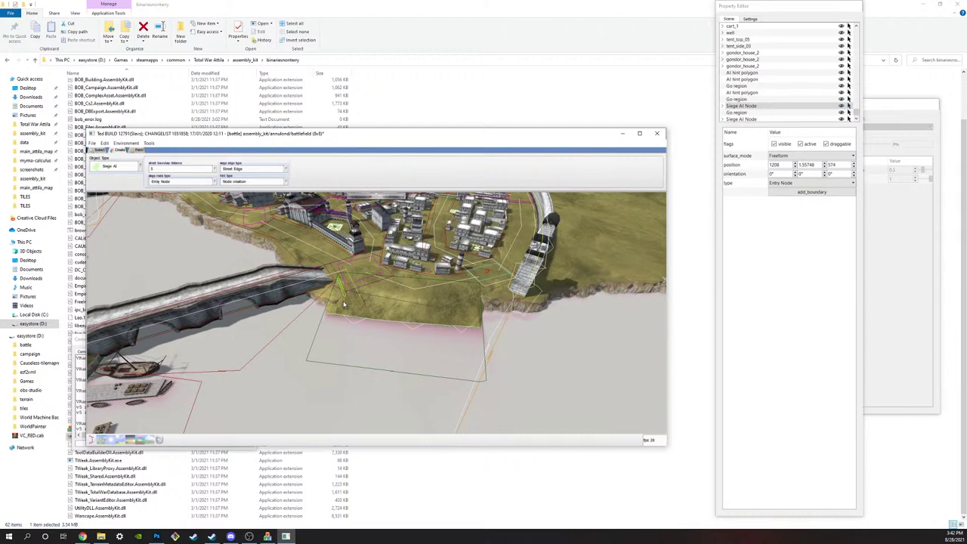
Step: Delete the Entry Node beside the end of the bridge on the opposite shore
left_click(95, 150)
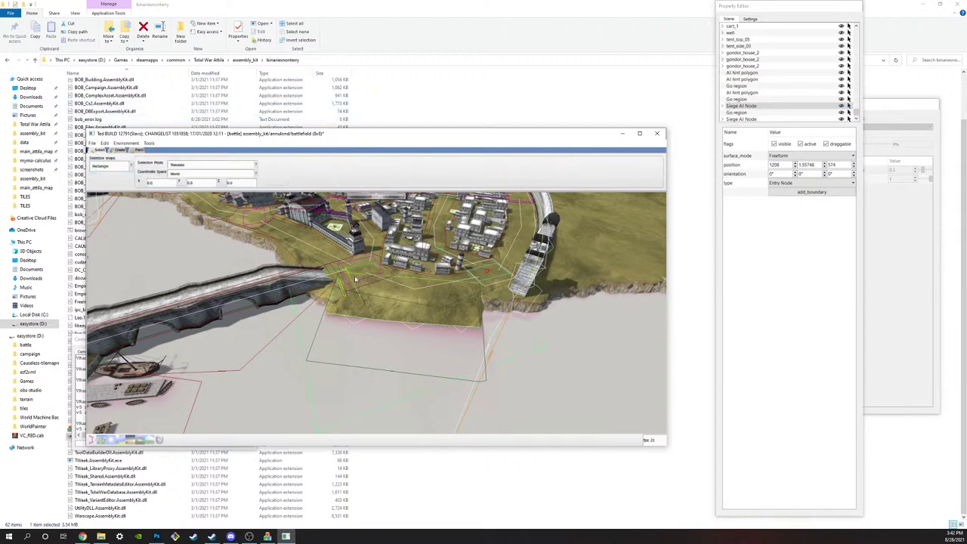
left_click(344, 297)
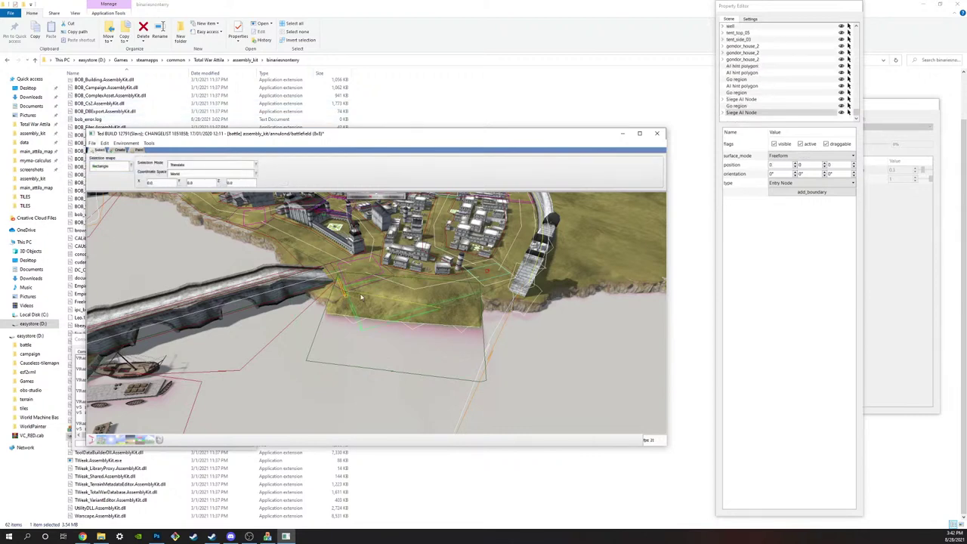
key("Delete")
middle_click_drag(401, 338, 374, 294)
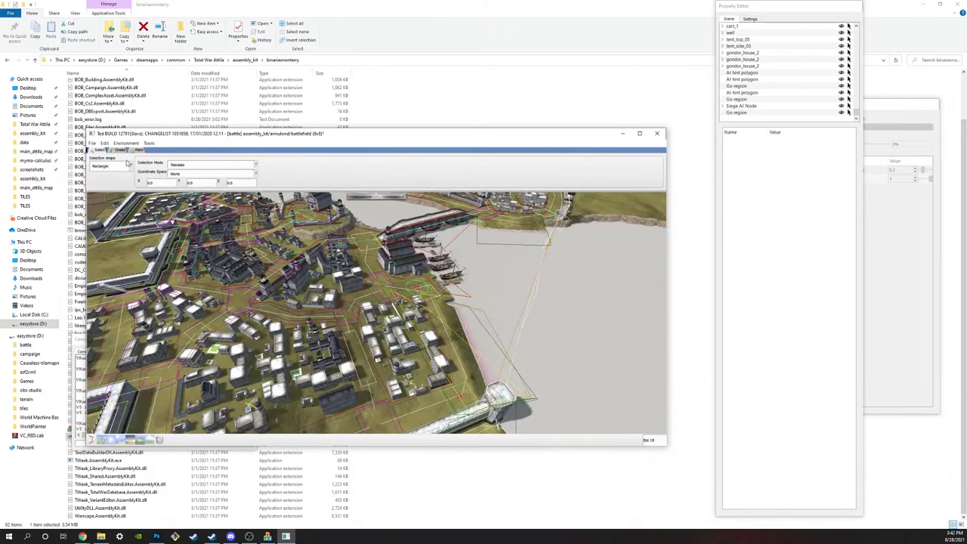
Step: Save the annulond battlefield tile and close the terrain editor
left_click(93, 143)
left_click(125, 175)
key("w")
key("d")
middle_click_drag(381, 293, 213, 178)
key("w")
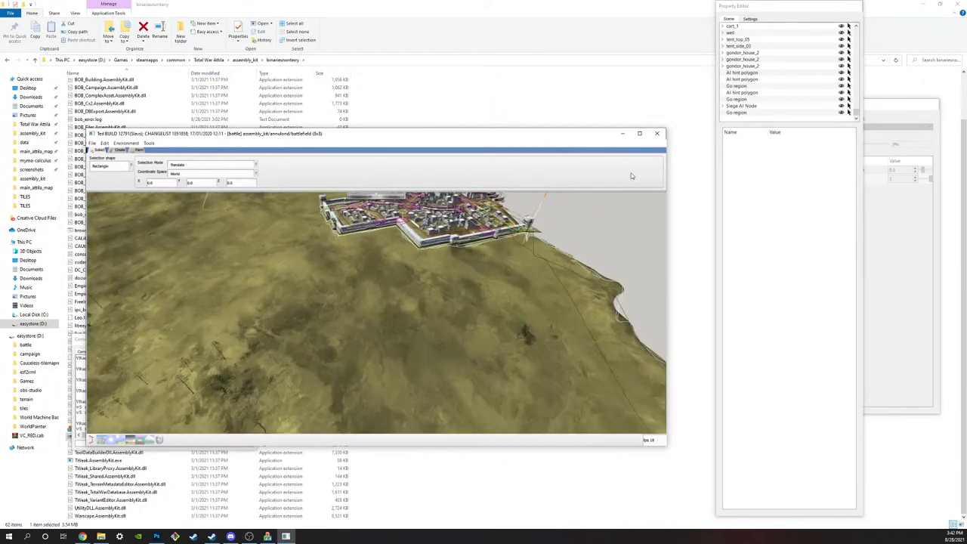
key("w")
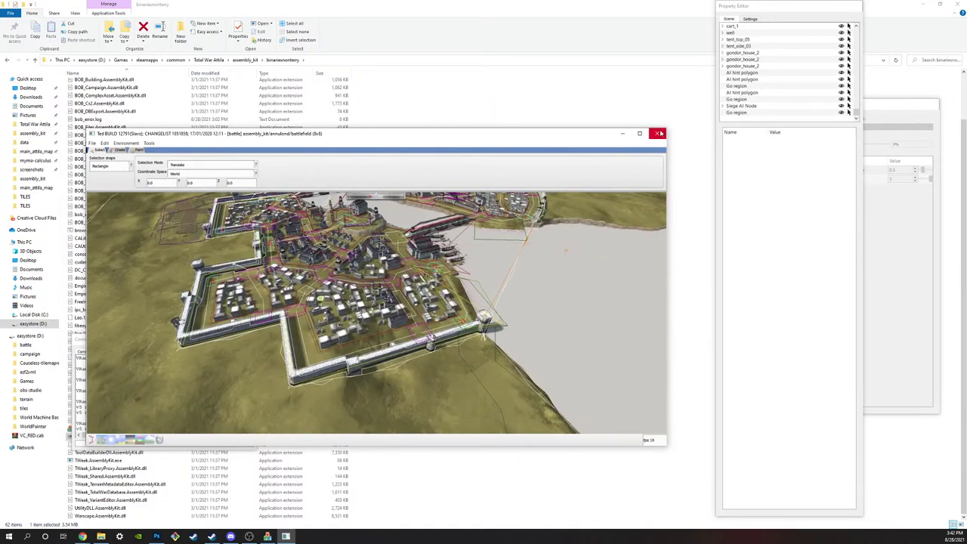
left_click(657, 133)
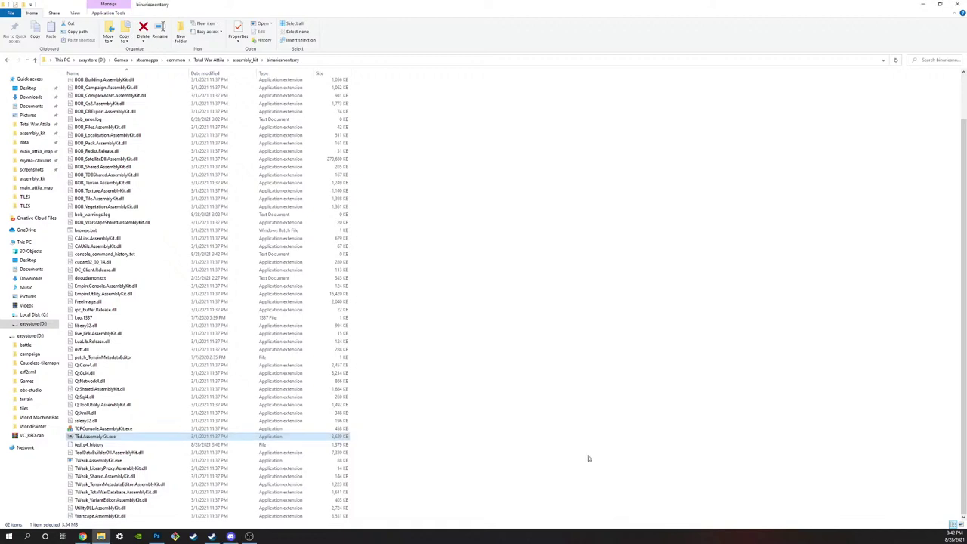
Step: Relaunch the terrain editor from TEd.AssemblyKit.exe in the binaries folder
left_click(744, 407)
left_click(185, 439)
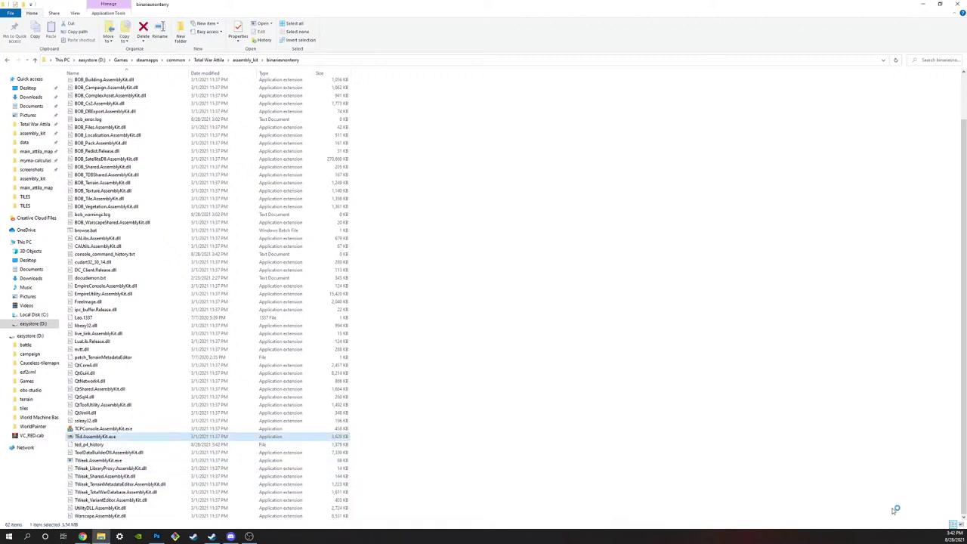
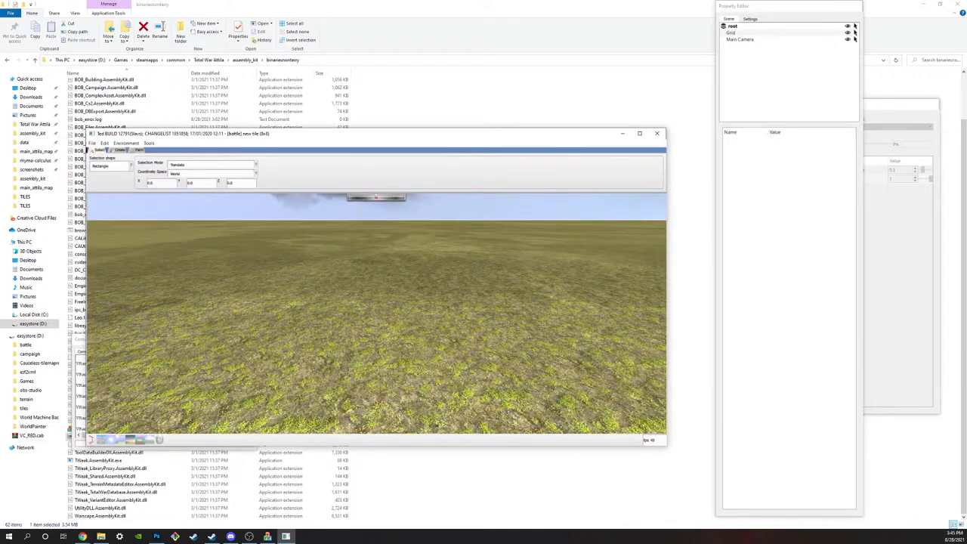
scroll(371, 291, "down", 5)
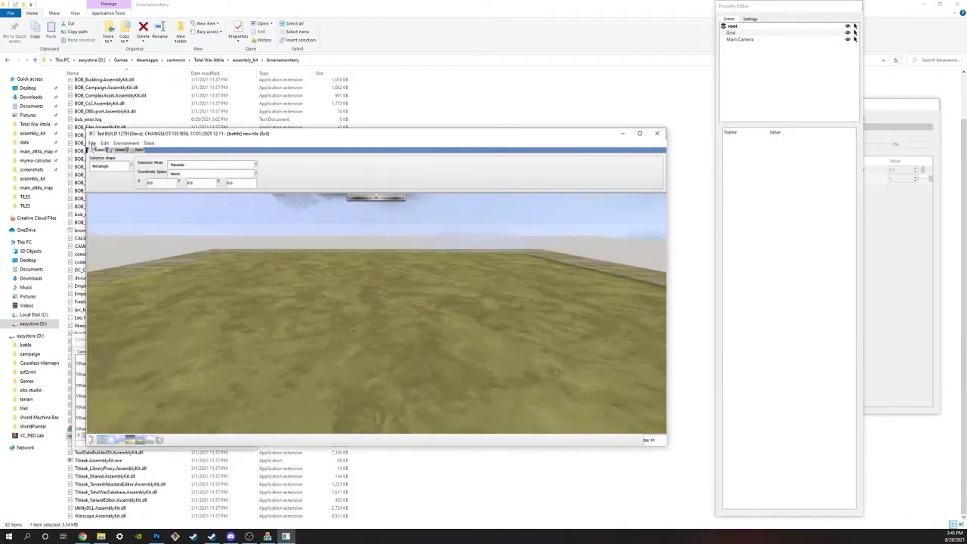
Step: Load the annulond (8x8) tile from the assembly_kit set of the battle database
left_click(92, 143)
left_click(121, 159)
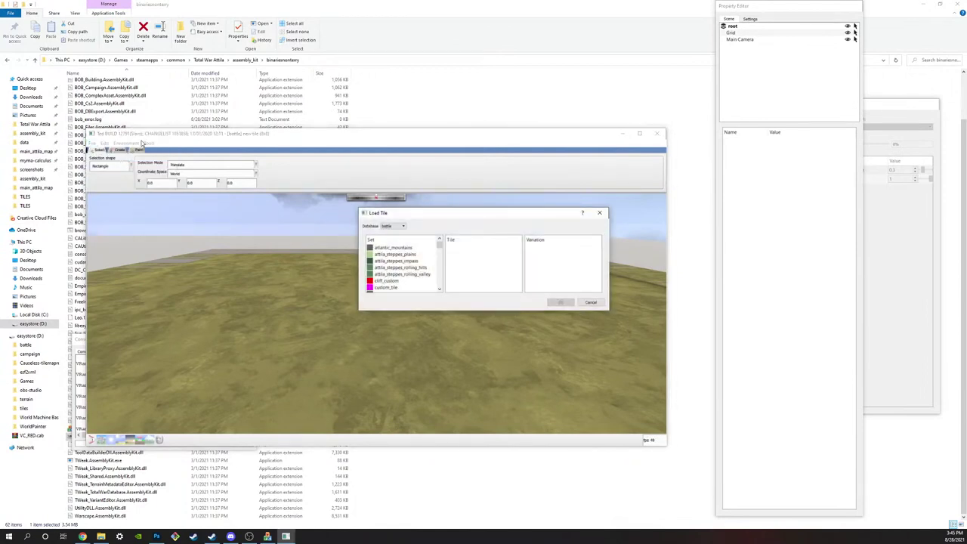
scroll(405, 281, "down", 10)
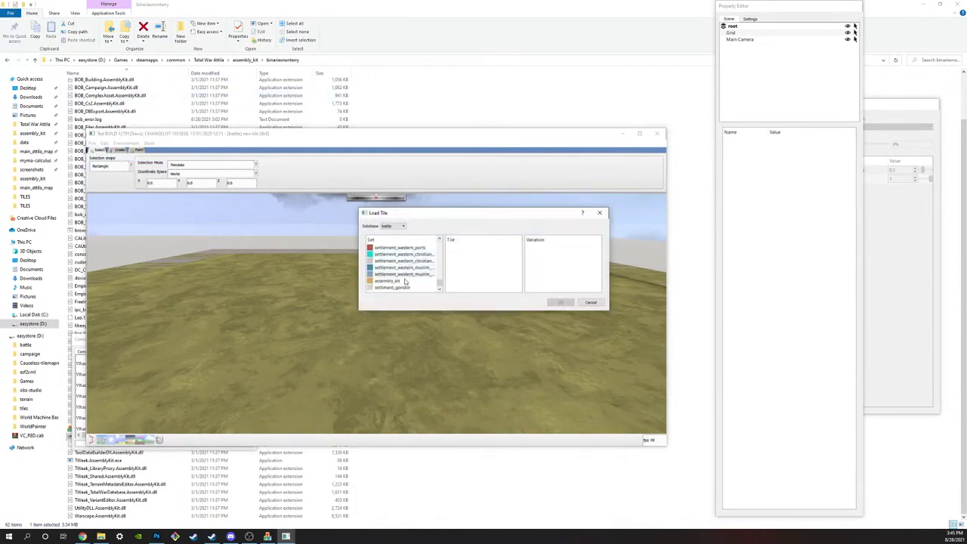
left_click(405, 281)
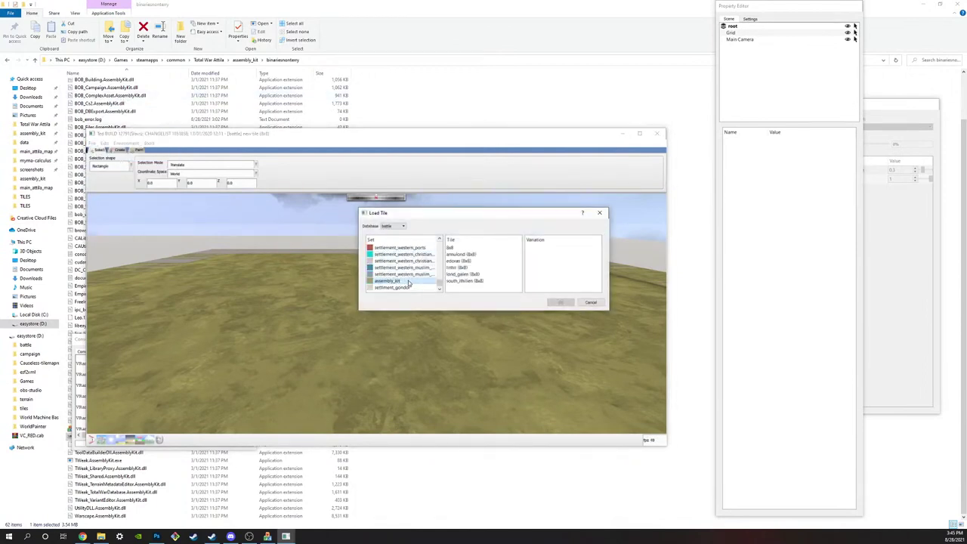
left_click(461, 254)
left_click(560, 303)
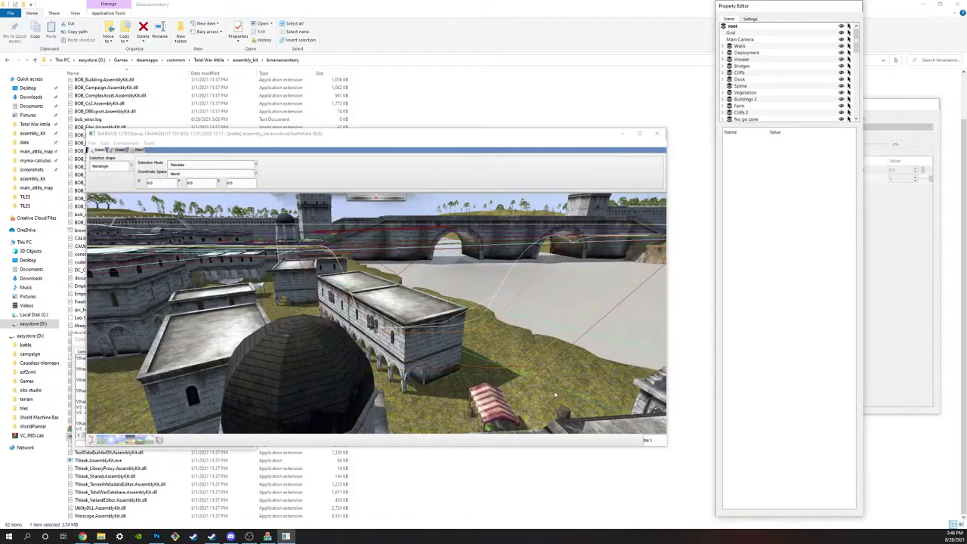
Step: Examine the outlines around the harbour and the open plaza beside the docked ships
left_click(534, 403)
scroll(429, 282, "down", 5)
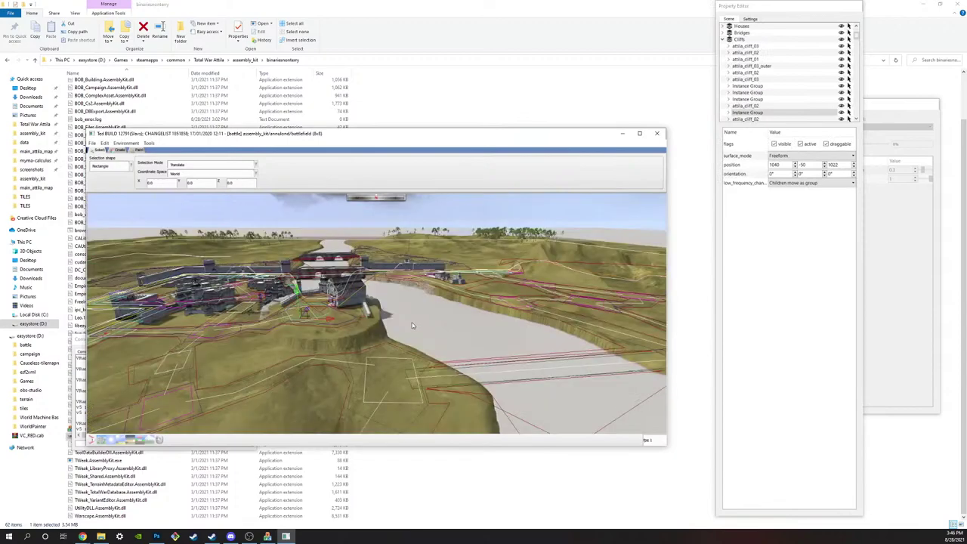
scroll(412, 325, "down", 5)
scroll(469, 260, "up", 4)
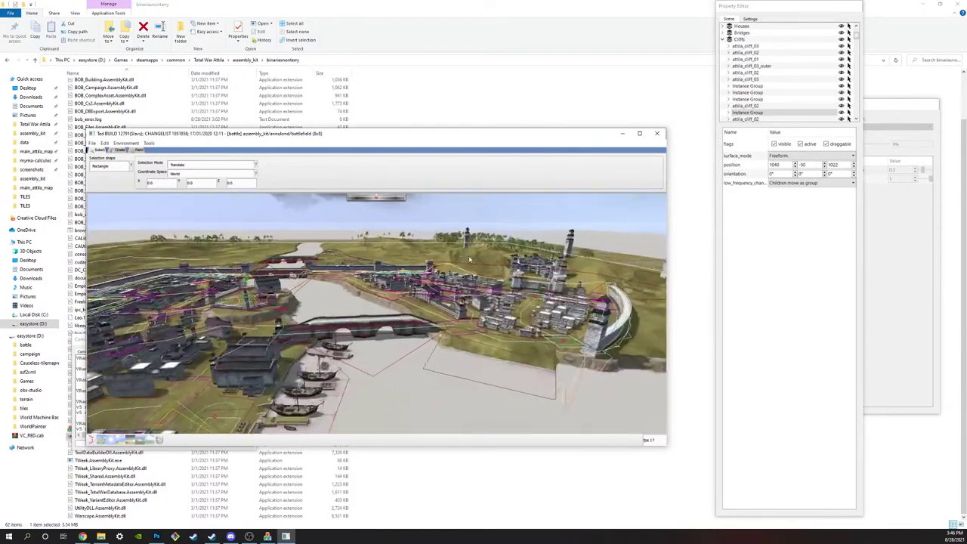
middle_click_drag(469, 260, 373, 372)
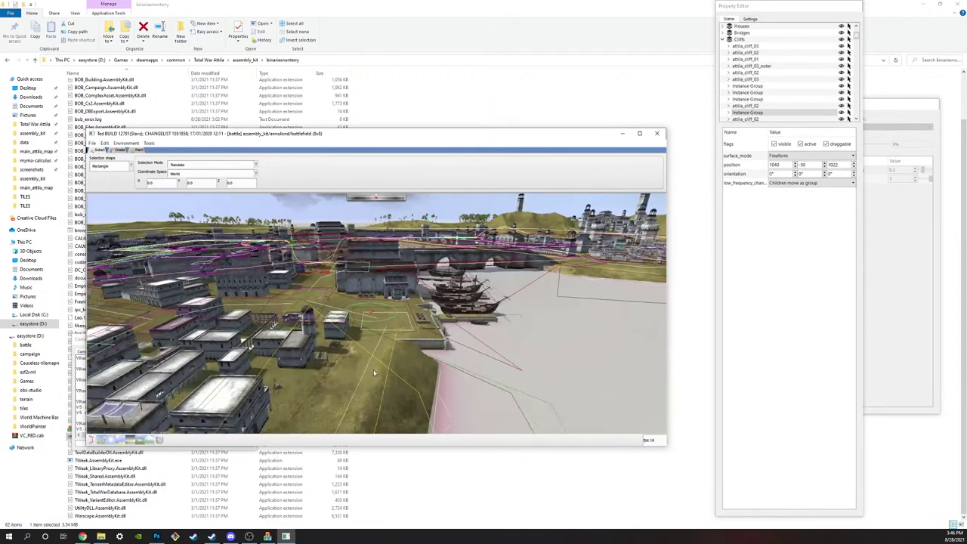
scroll(374, 372, "up", 4)
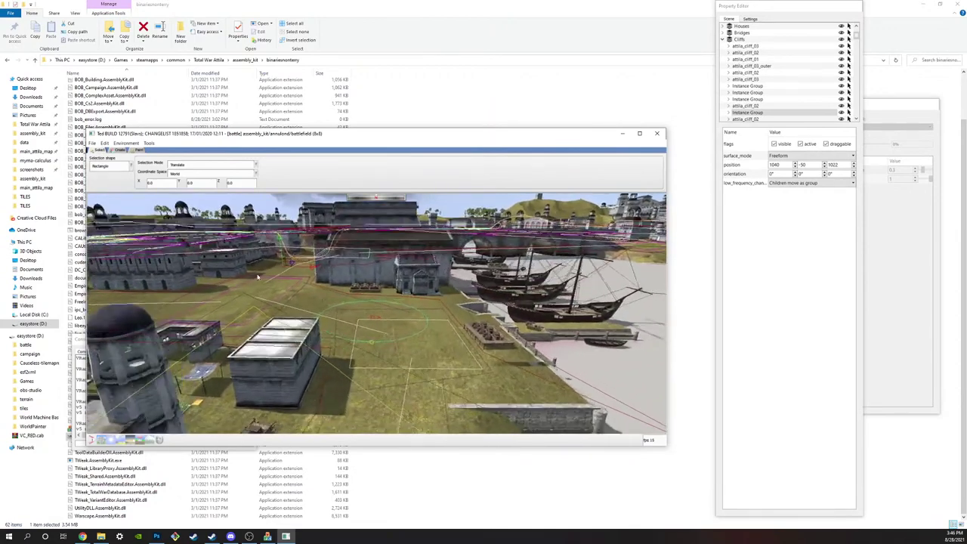
middle_click_drag(257, 278, 227, 253)
left_click(119, 150)
left_click(118, 166)
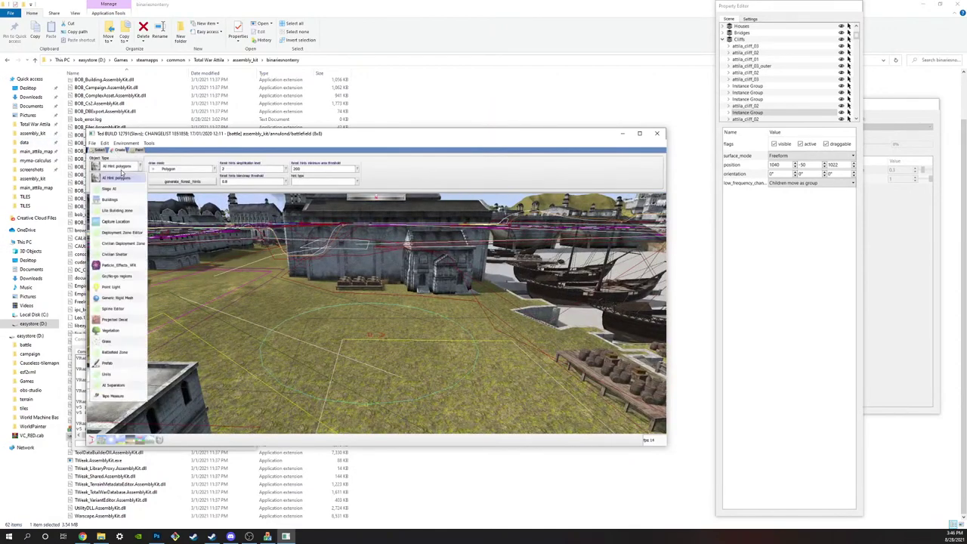
left_click(134, 177)
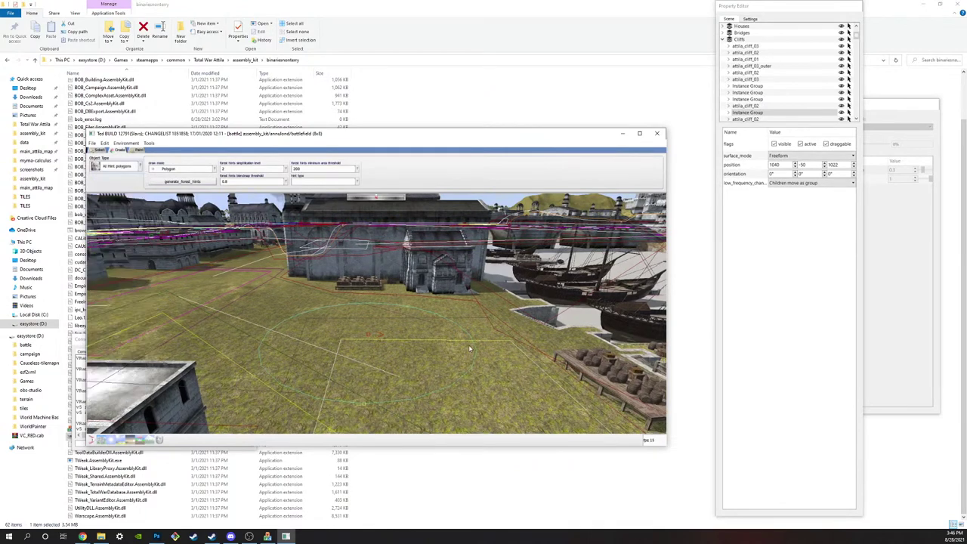
scroll(452, 335, "down", 2)
scroll(434, 325, "down", 5)
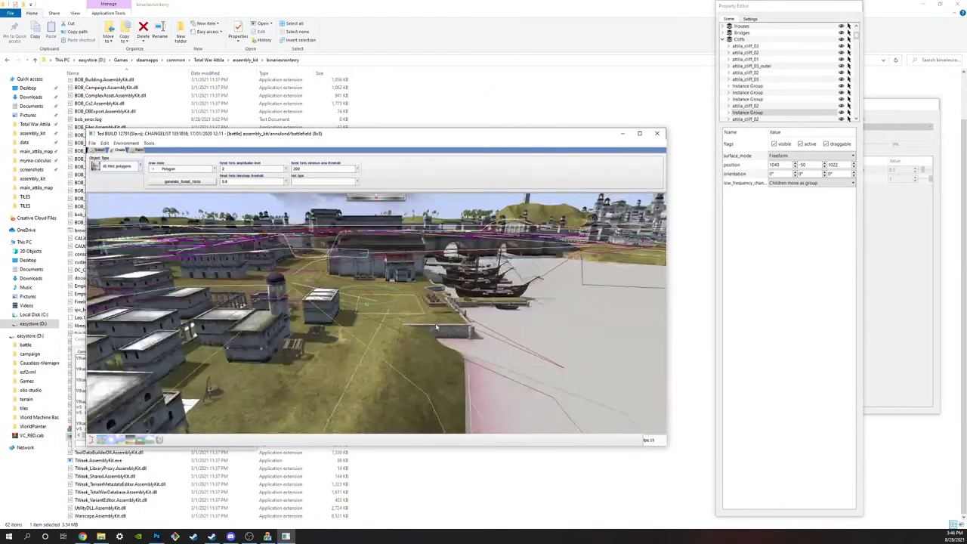
middle_click_drag(435, 327, 363, 321)
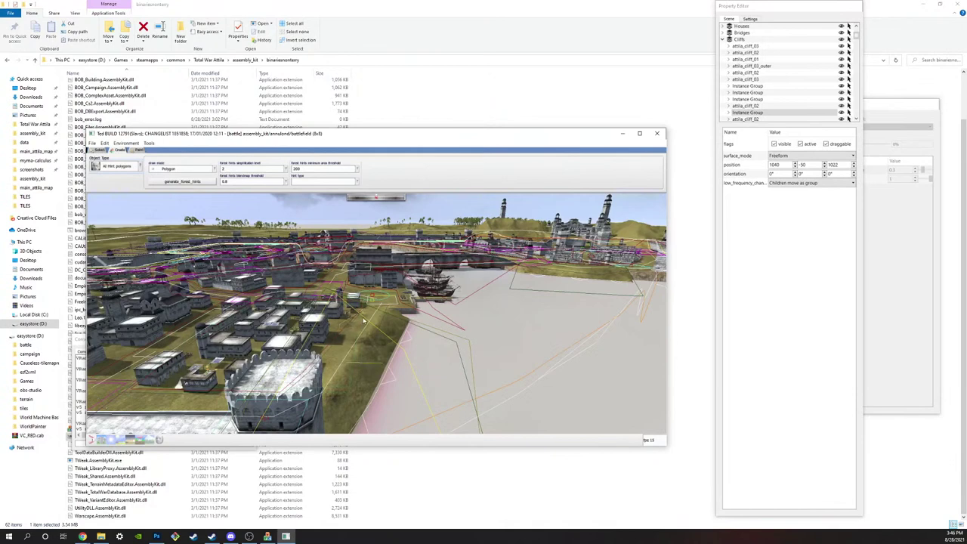
scroll(364, 320, "up", 4)
Step: Set up Siege AI object creation for Edge creation with the Area Connection Edge type
left_click(133, 172)
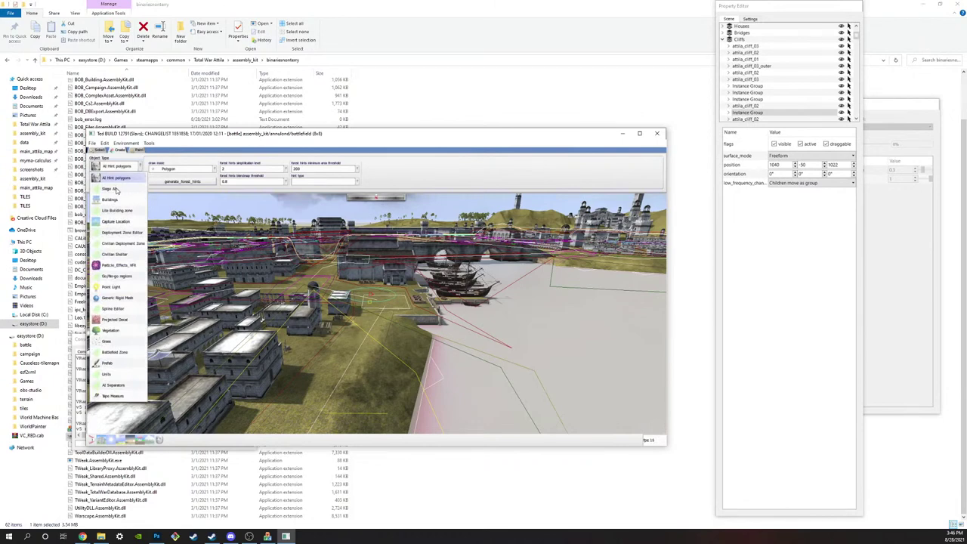
left_click(116, 189)
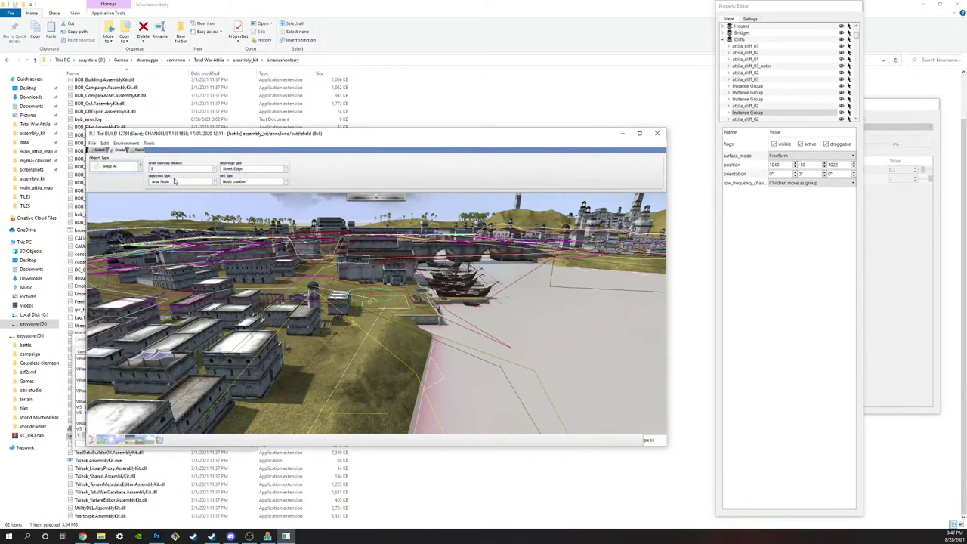
key("w")
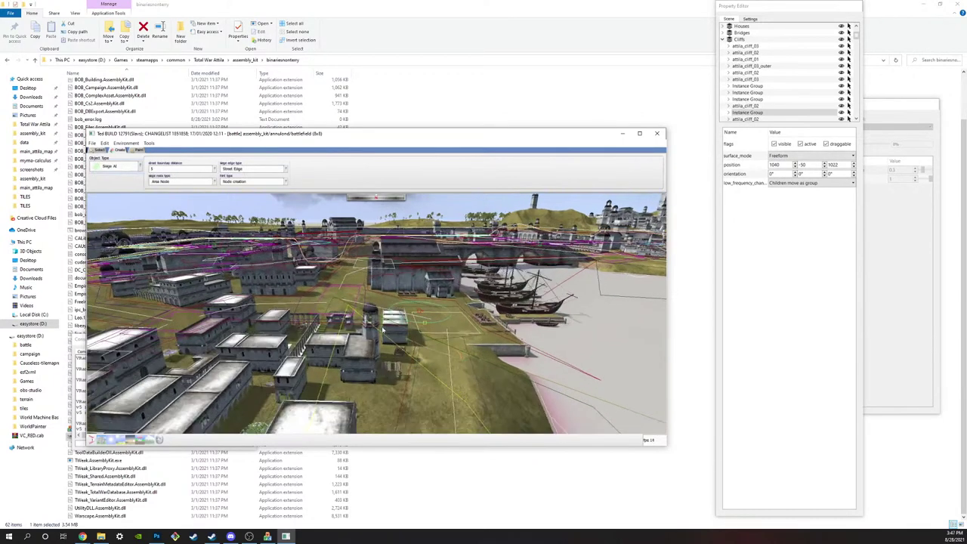
left_click(157, 182)
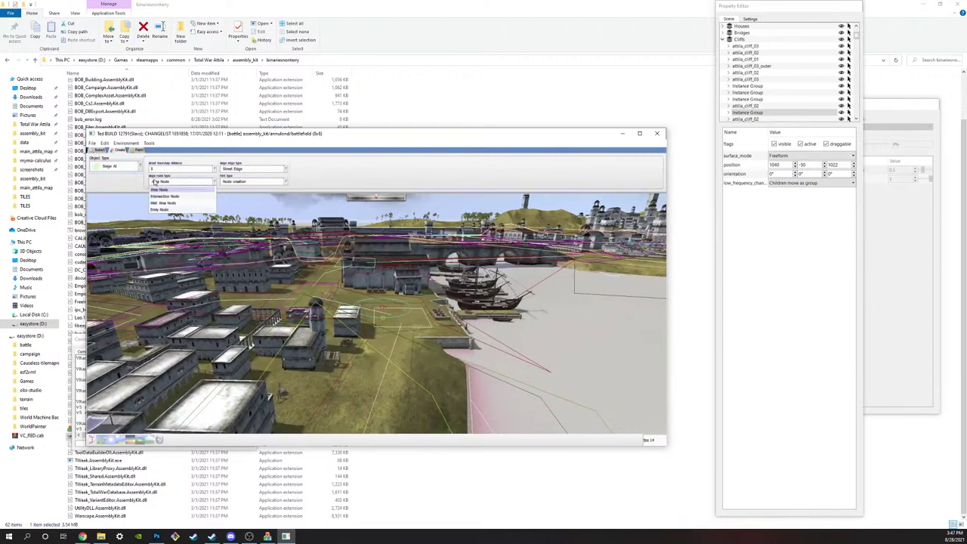
left_click(249, 171)
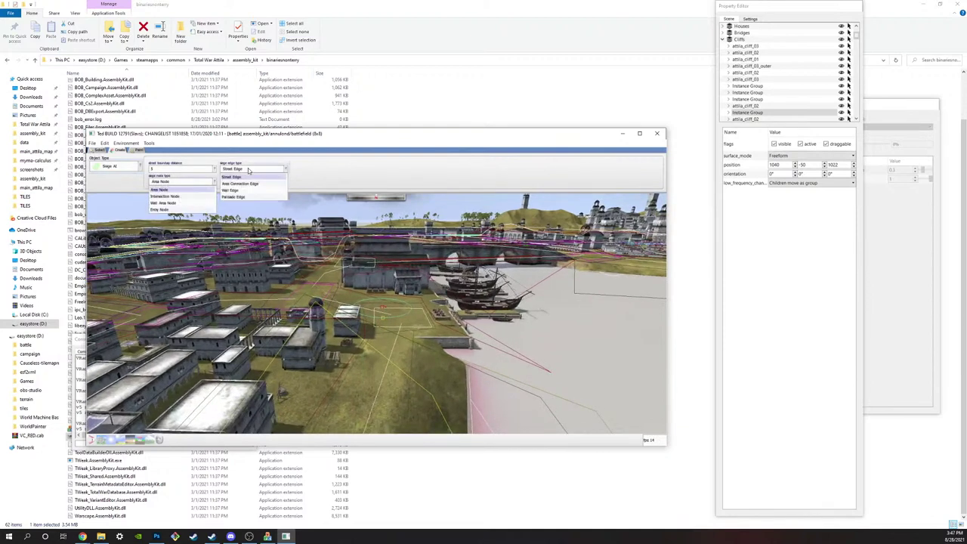
left_click(239, 186)
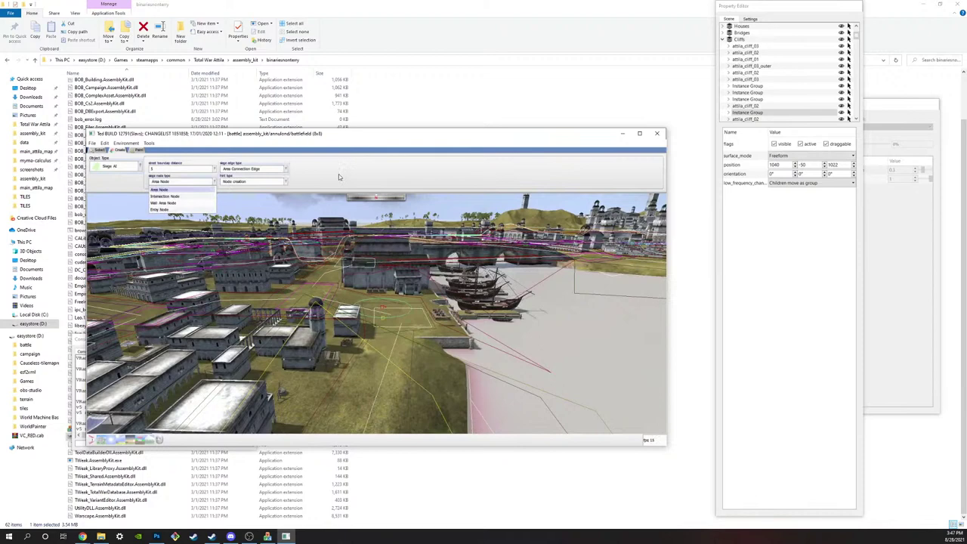
left_click(270, 183)
left_click(235, 194)
Step: Examine the Siege AI node, its circle and the connecting lines on the harbour plaza from close up
key("w")
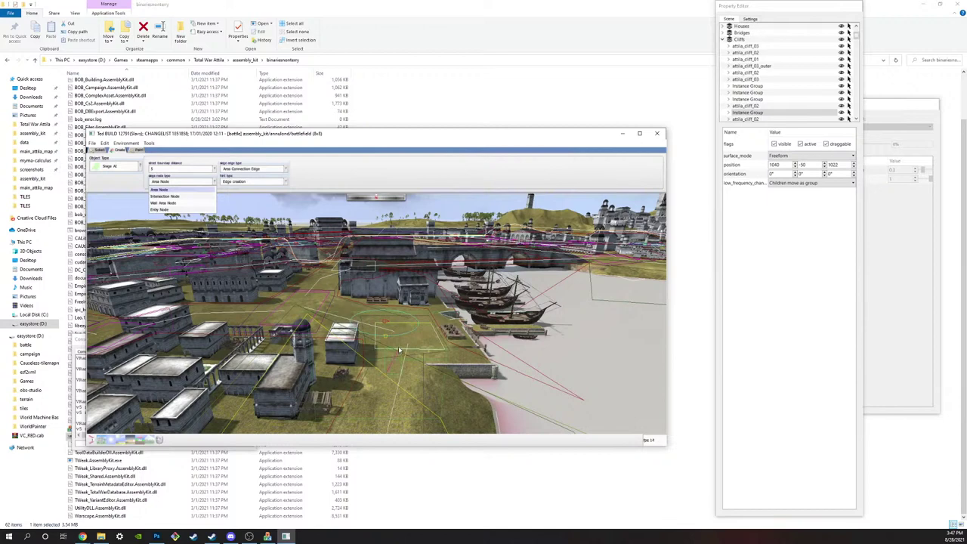
key("d")
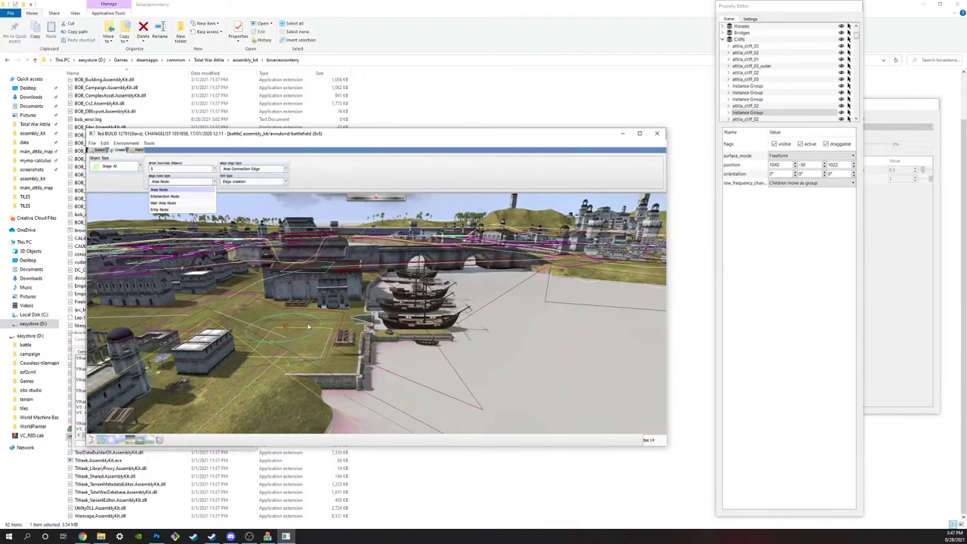
key("s")
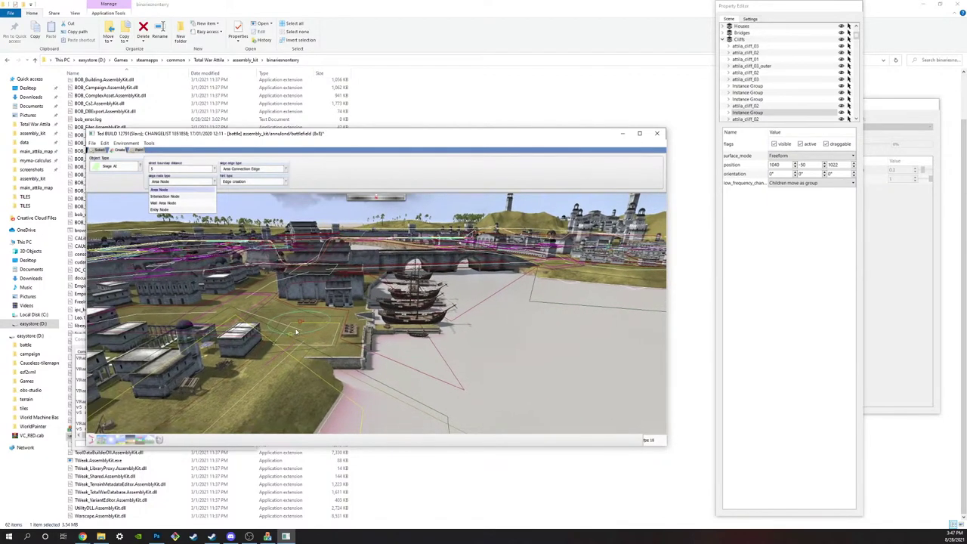
middle_click_drag(287, 340, 448, 341)
key("w")
key("d")
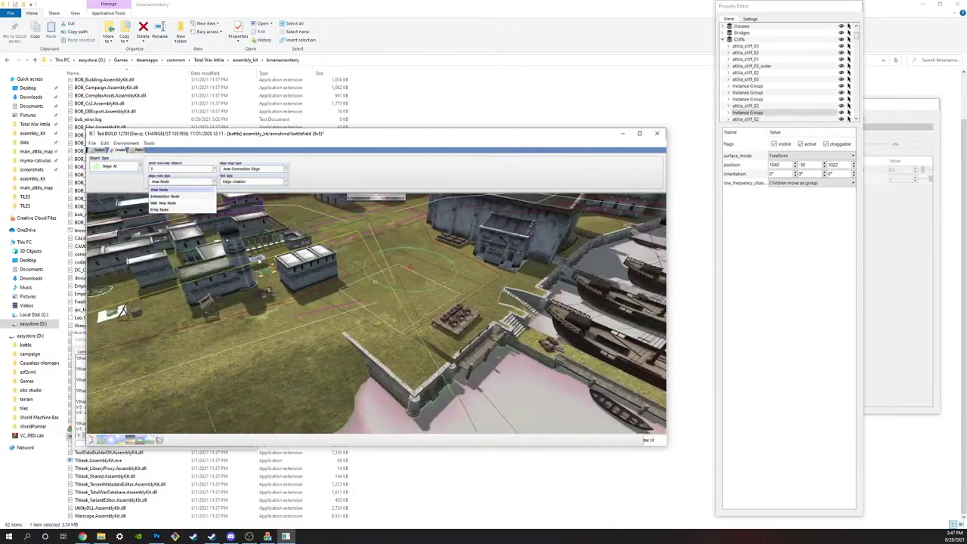
key("a")
key("w")
key("d")
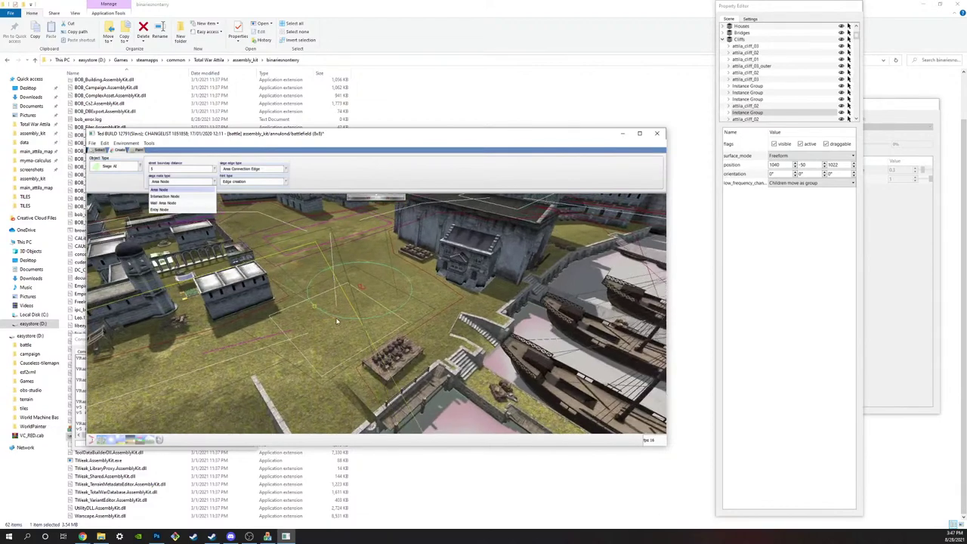
key("a")
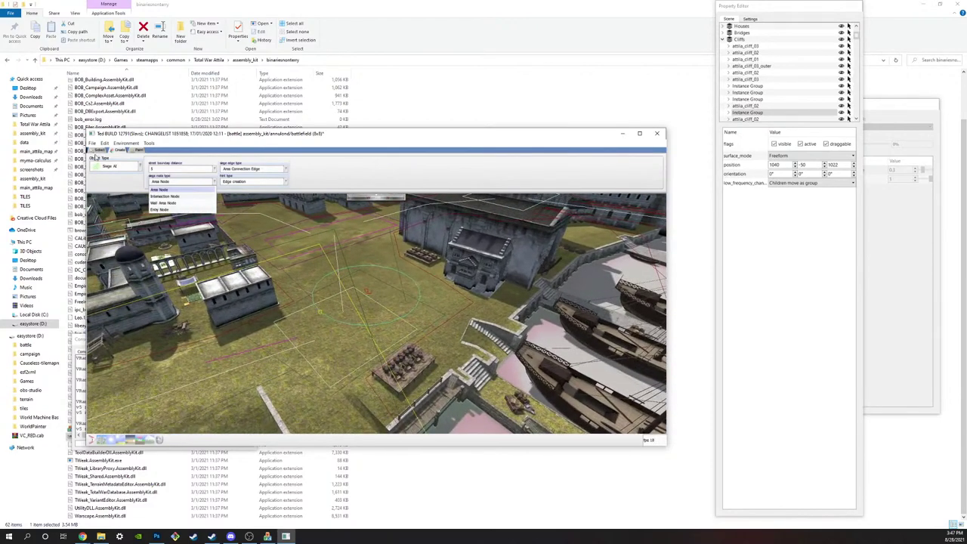
Step: Switch to object selection and clear the current selection at the grass beside the harbour plaza
left_click(94, 153)
scroll(268, 341, "down", 5)
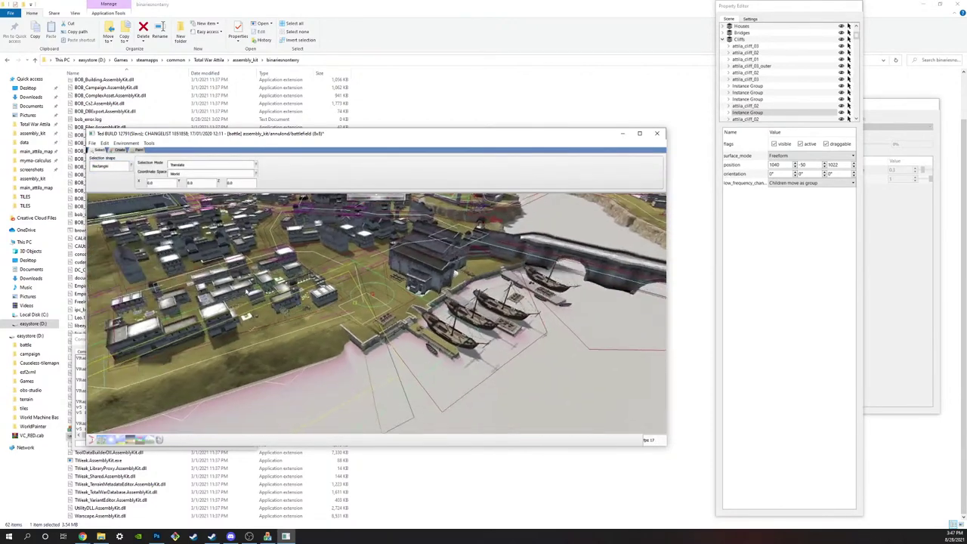
scroll(268, 341, "up", 3)
left_click(302, 329)
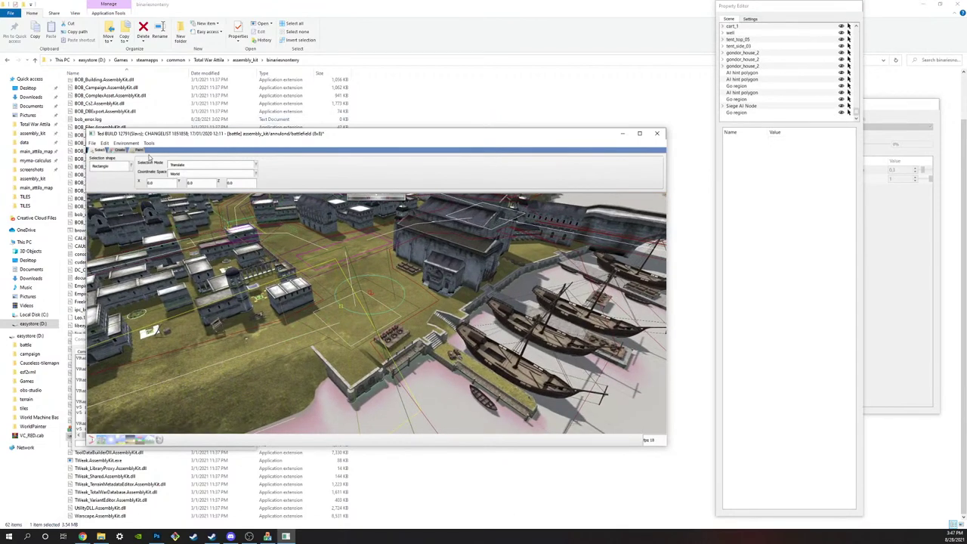
Step: Create an Area Connection Edge at the Siege AI node on the harbour plaza
left_click(140, 151)
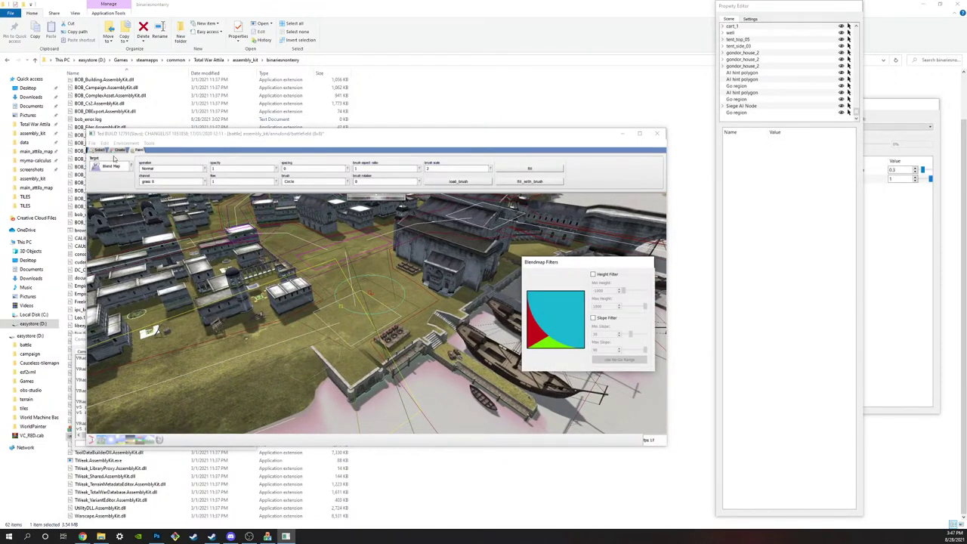
left_click(117, 152)
scroll(421, 327, "up", 5)
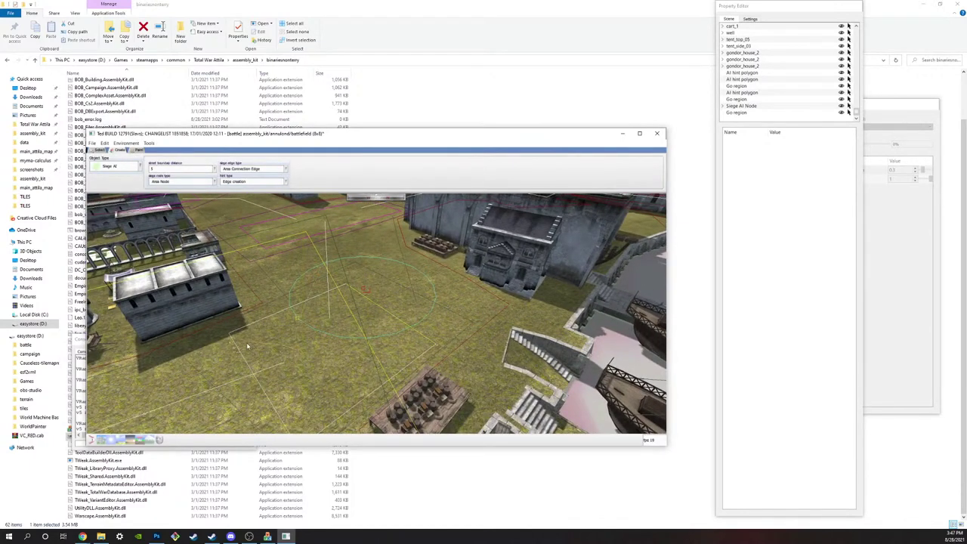
scroll(325, 296, "down", 2)
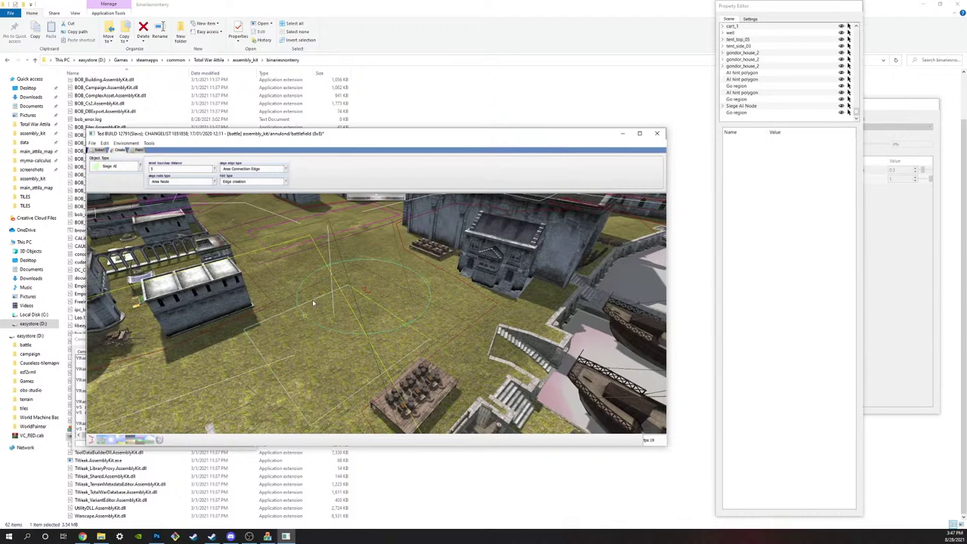
left_click(281, 312)
scroll(378, 336, "down", 6)
scroll(362, 308, "up", 2)
scroll(363, 309, "up", 5)
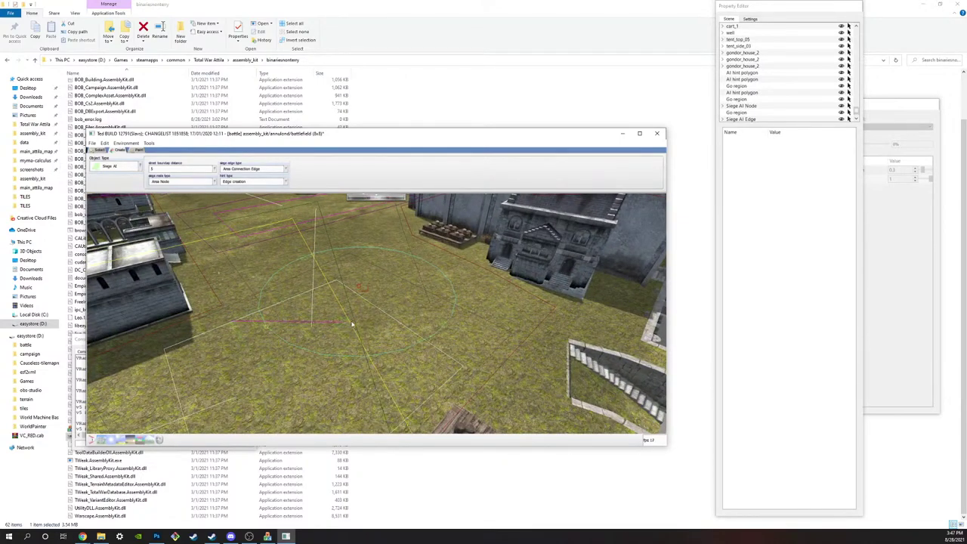
scroll(405, 341, "down", 6)
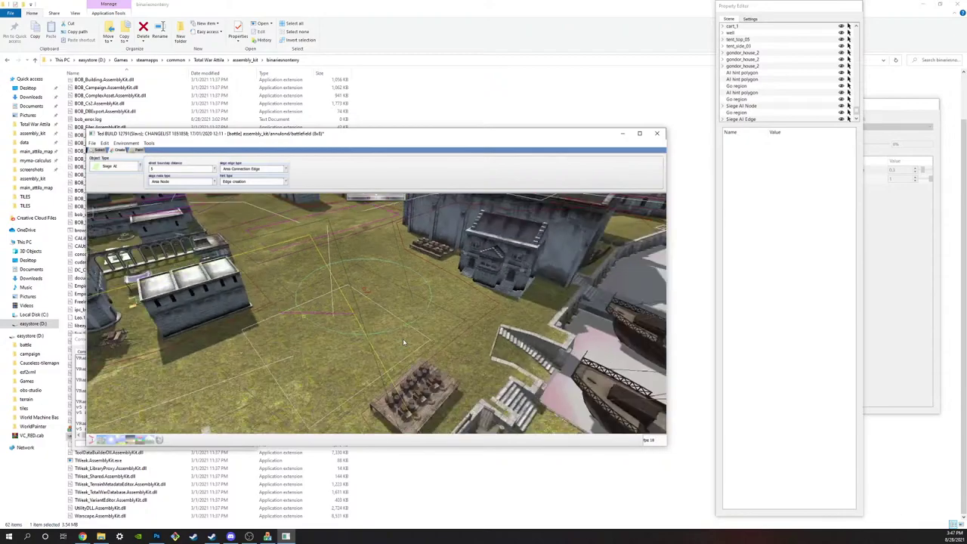
Step: Examine the shoreline and its outlines on the far side of the bridge, opposite the docked ships
scroll(369, 313, "up", 8)
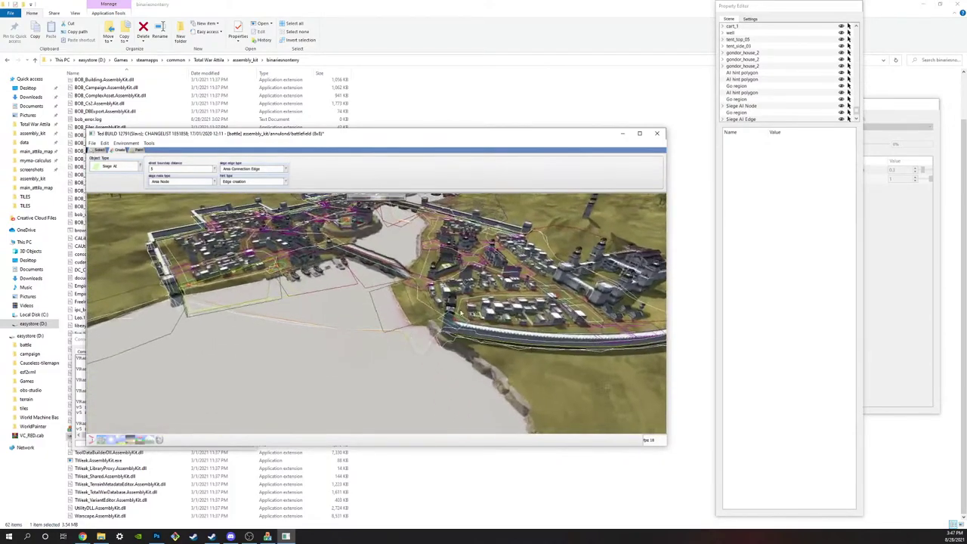
key("d")
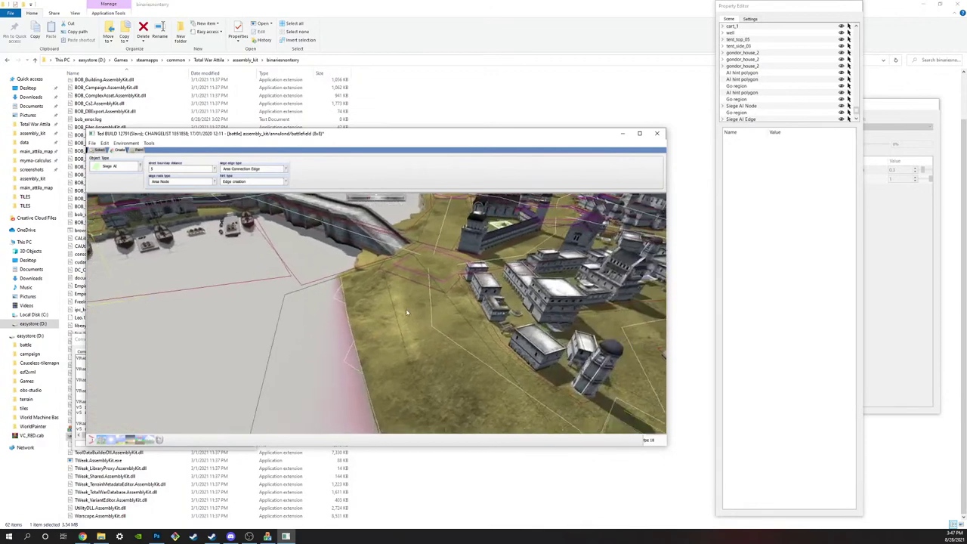
key("s")
key("a")
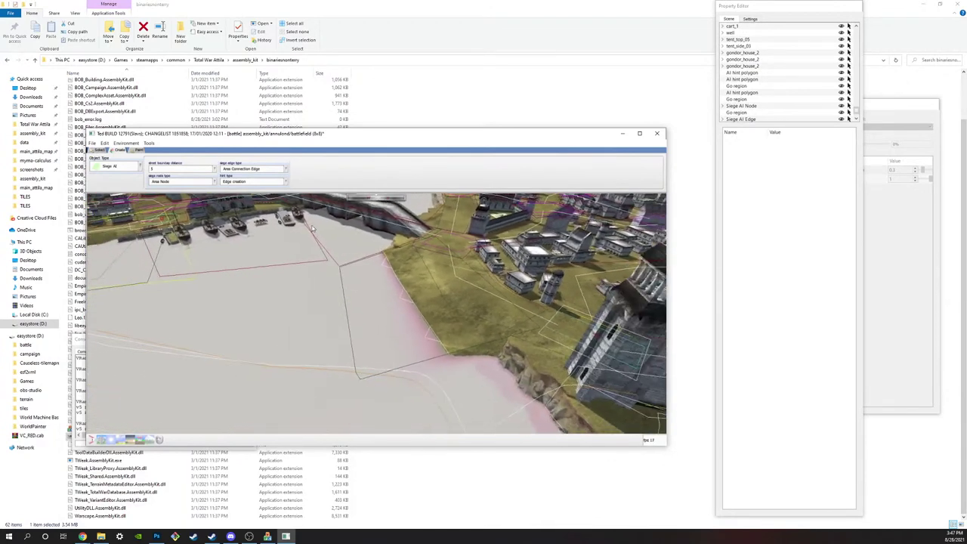
left_click(112, 171)
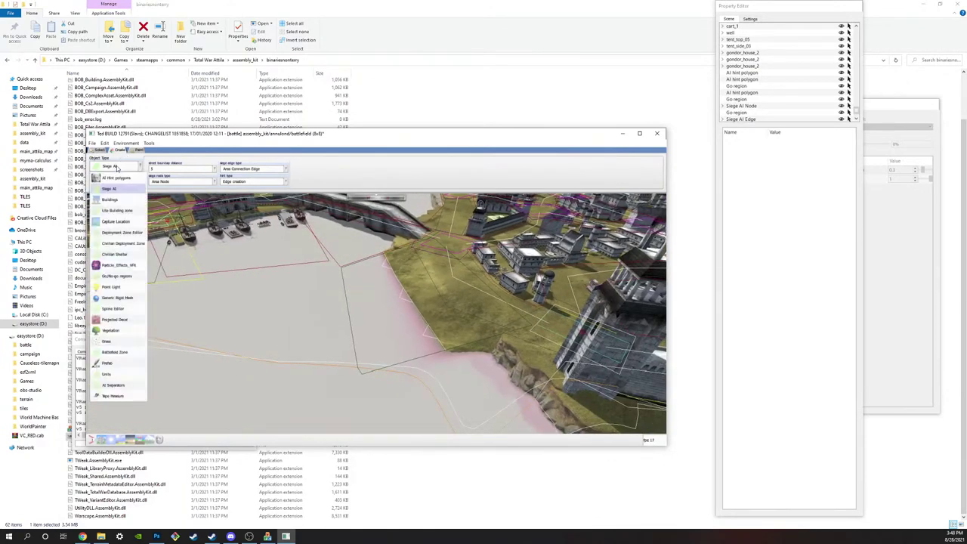
left_click(116, 167)
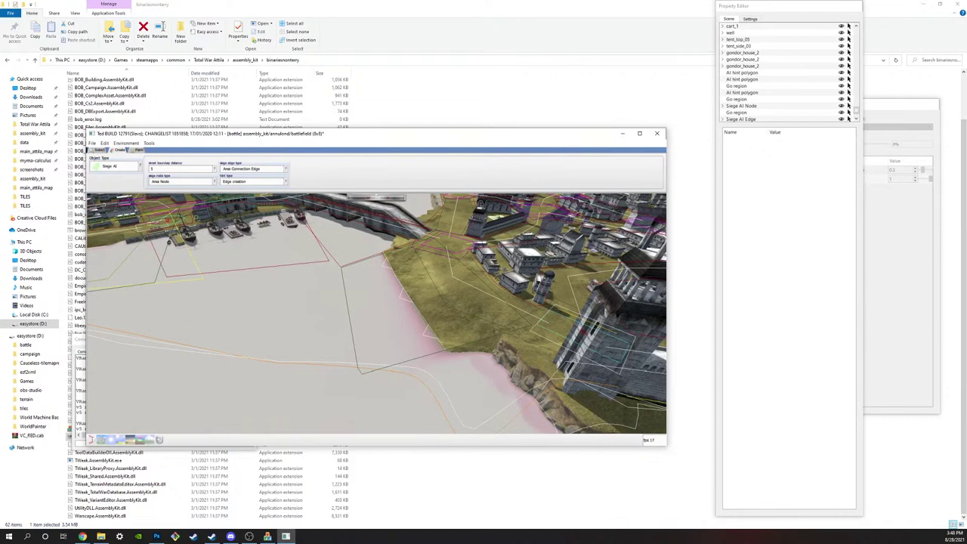
key("alt+Tab")
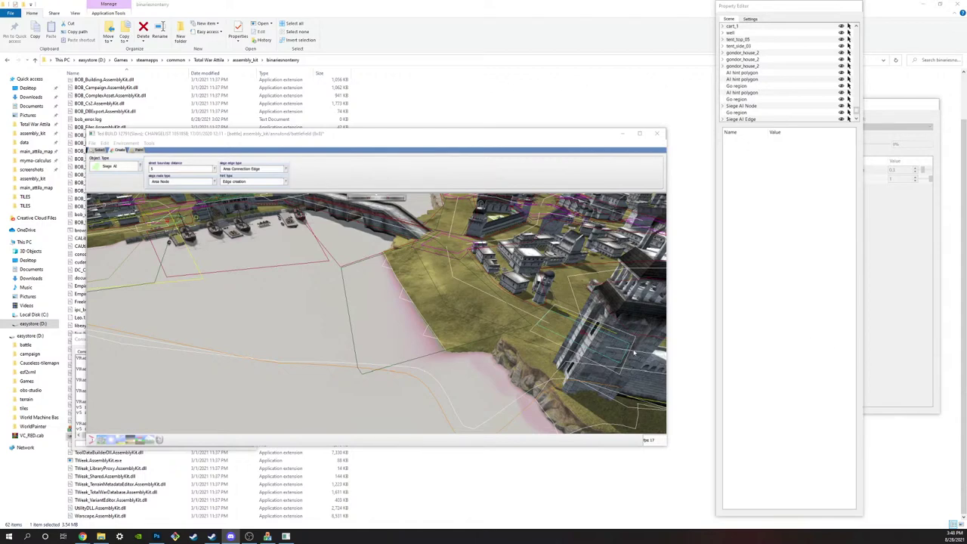
left_click(466, 326)
key("w")
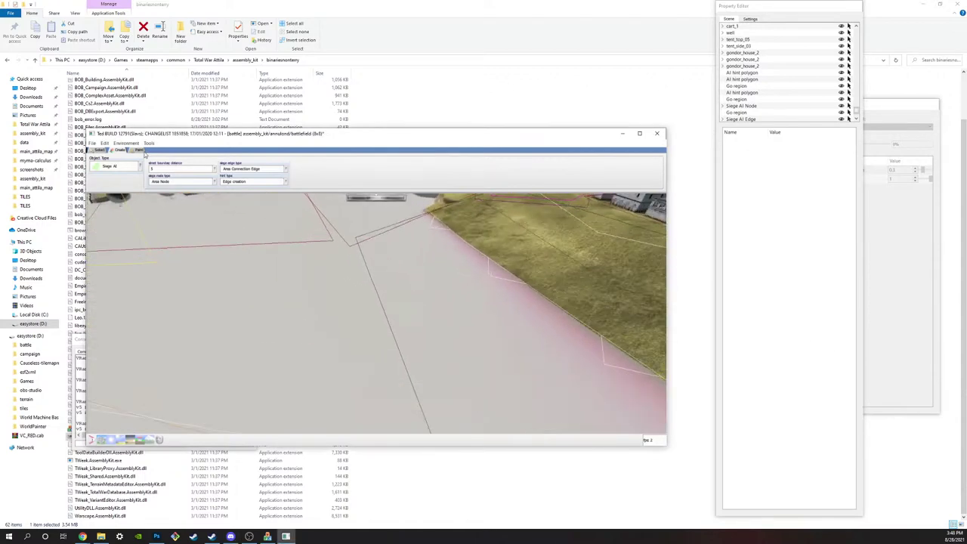
left_click(123, 168)
left_click(123, 168)
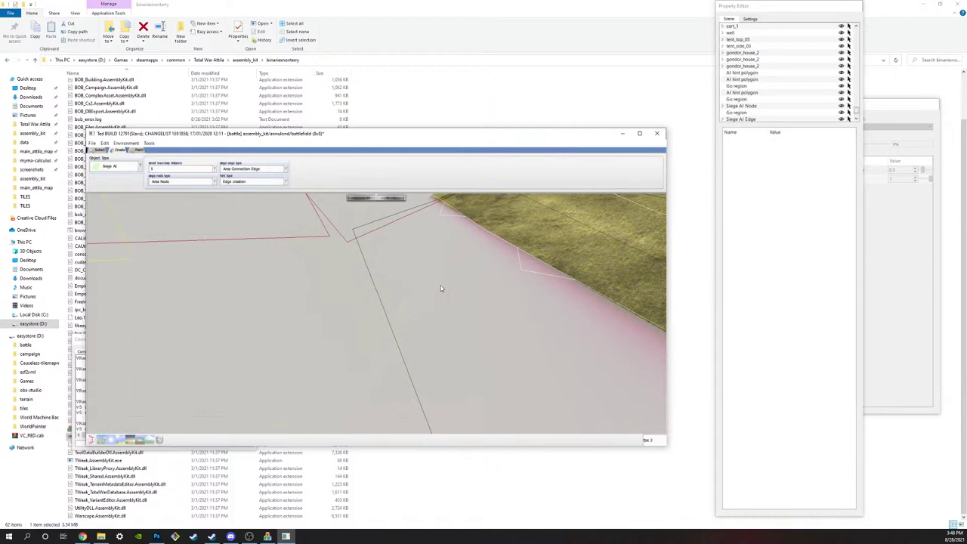
left_click(113, 169)
left_click(479, 269)
middle_click_drag(478, 270, 458, 258)
scroll(457, 259, "down", 6)
scroll(424, 307, "up", 3)
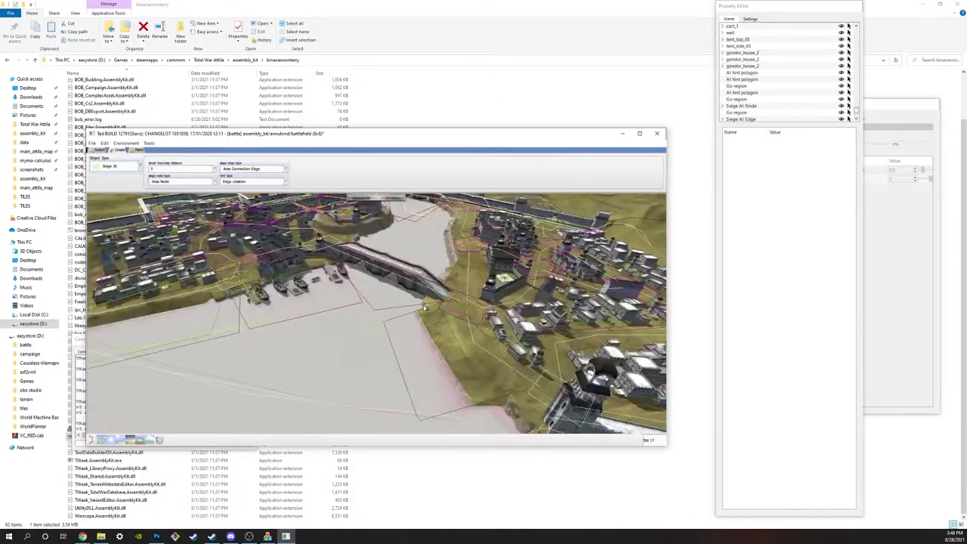
Step: Set up Siege AI object creation for Node creation with the Entry Node type and the Street Edge type
left_click(132, 169)
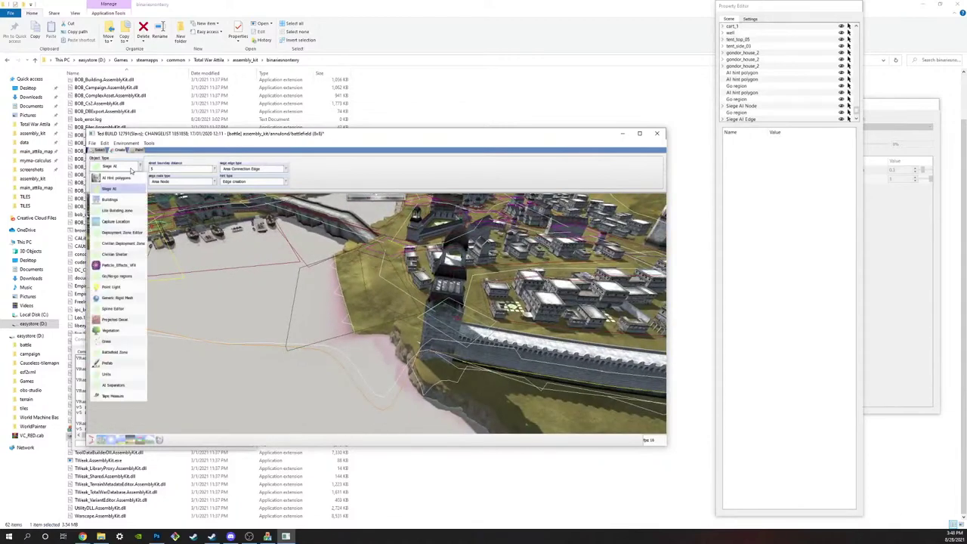
left_click(117, 188)
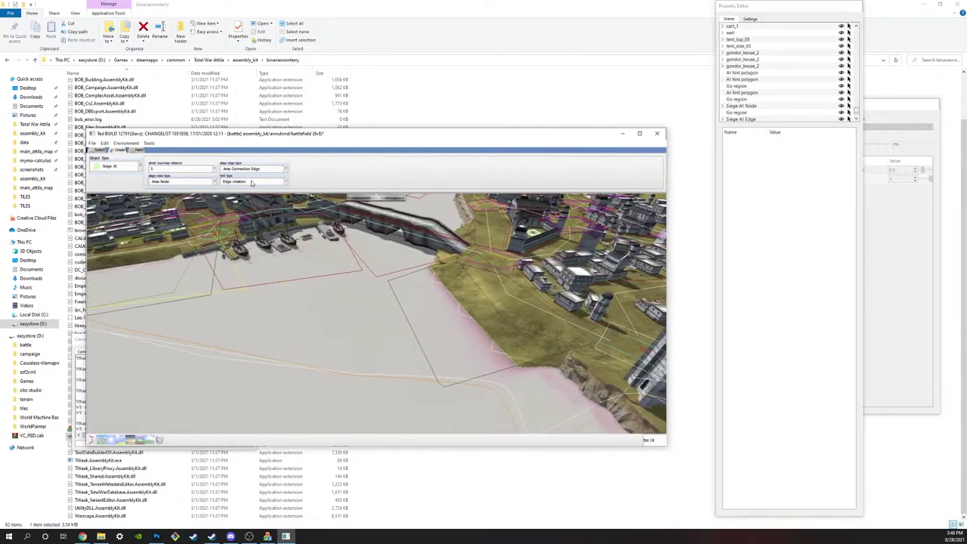
left_click(251, 181)
left_click(253, 195)
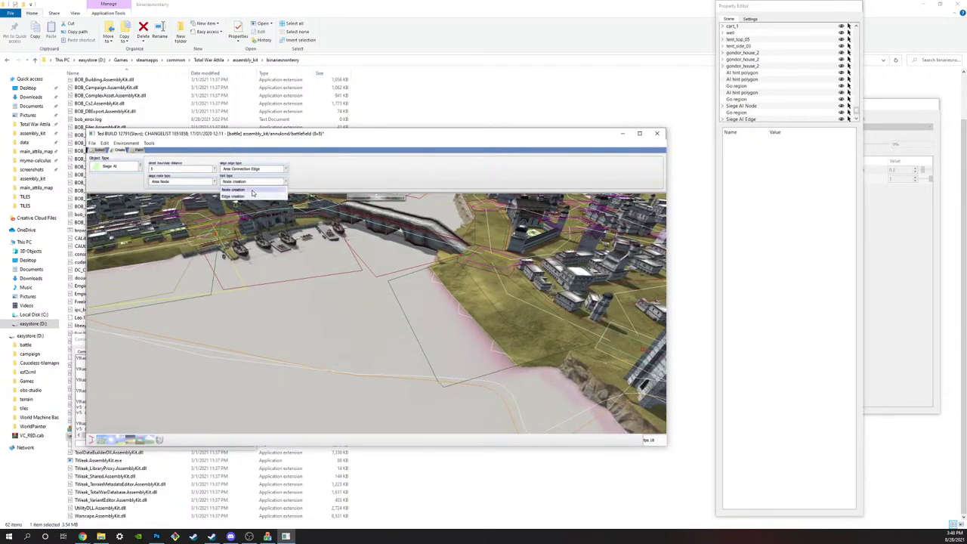
left_click(262, 170)
left_click(240, 177)
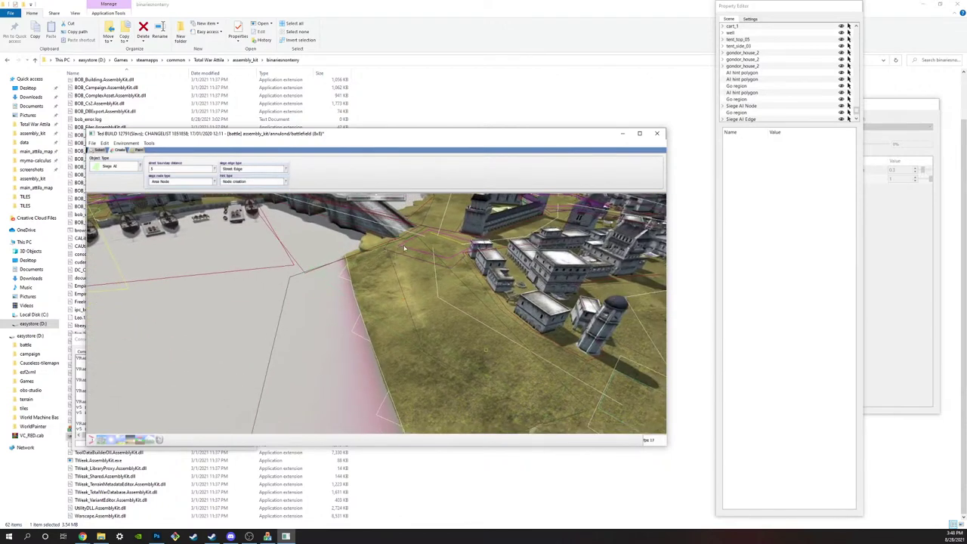
scroll(414, 309, "down", 3)
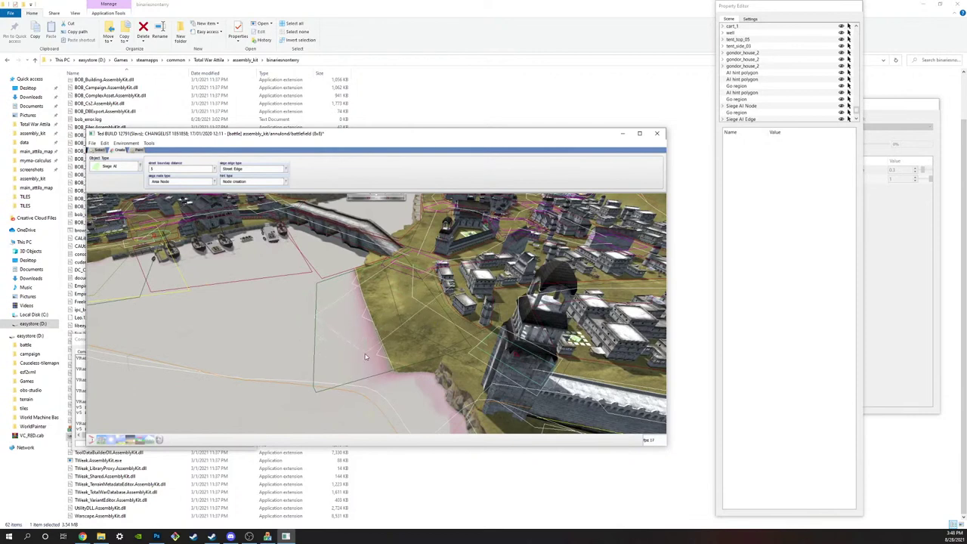
left_click(184, 182)
left_click(160, 209)
Step: Place a Siege AI Entry Node on the shoreline between the bridge and the wall tower
left_click(96, 151)
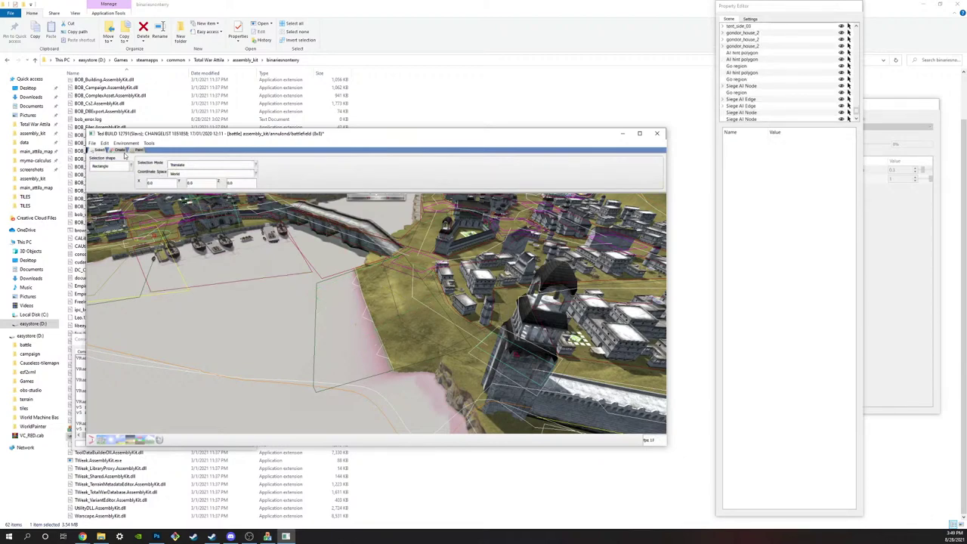
left_click(120, 150)
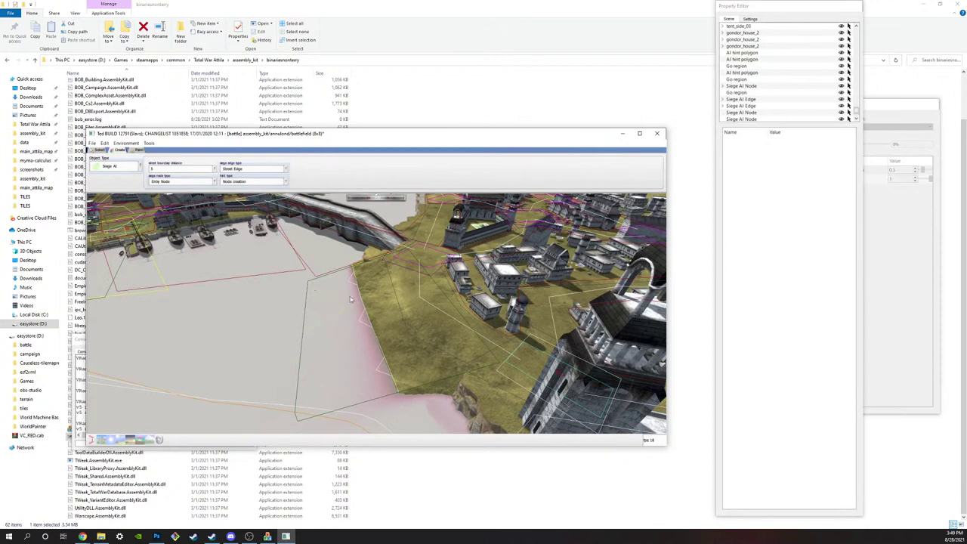
left_click(350, 300)
mouse_move(343, 386)
middle_mouse_down()
mouse_move(374, 382)
mouse_move(358, 371)
mouse_move(346, 390)
middle_mouse_up()
scroll(345, 388, "down", 4)
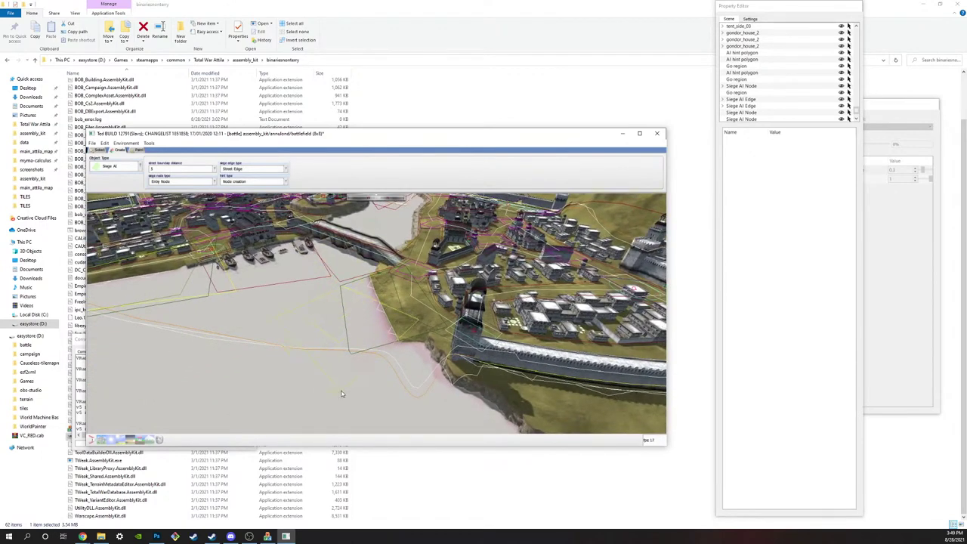
Step: Select the new Entry Node and reshape its outline over the water and the grassy bank
left_click(99, 151)
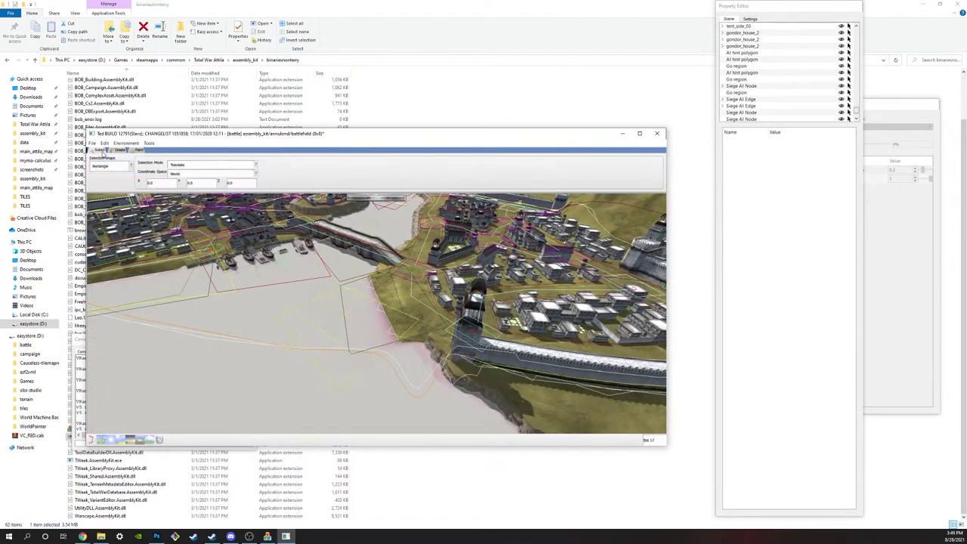
left_click(362, 300)
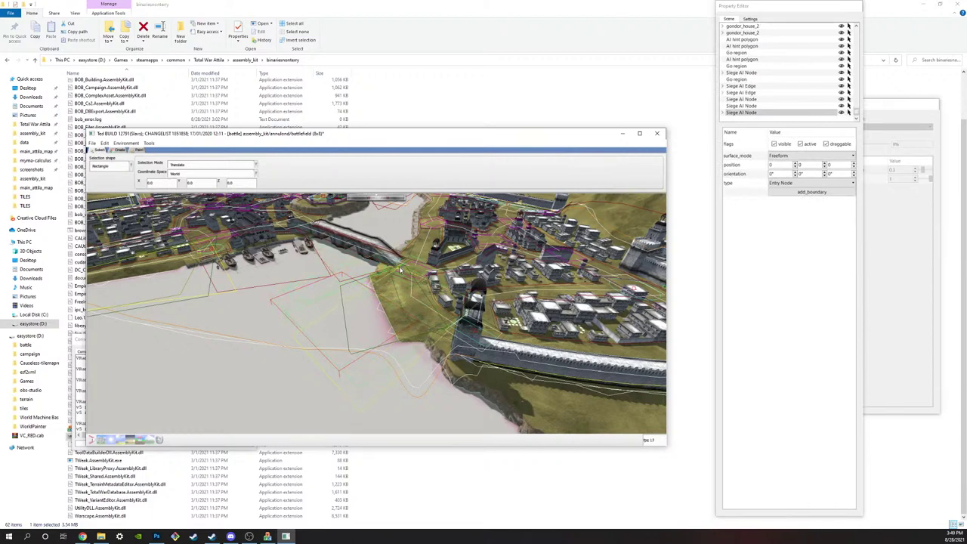
left_click_drag(293, 337, 342, 290)
mouse_move(439, 334)
left_mouse_down()
mouse_move(378, 338)
mouse_move(430, 340)
left_mouse_up()
Step: Examine the Entry Node's outline along the shore, from the bridge to the corner tower of the wall
key("w")
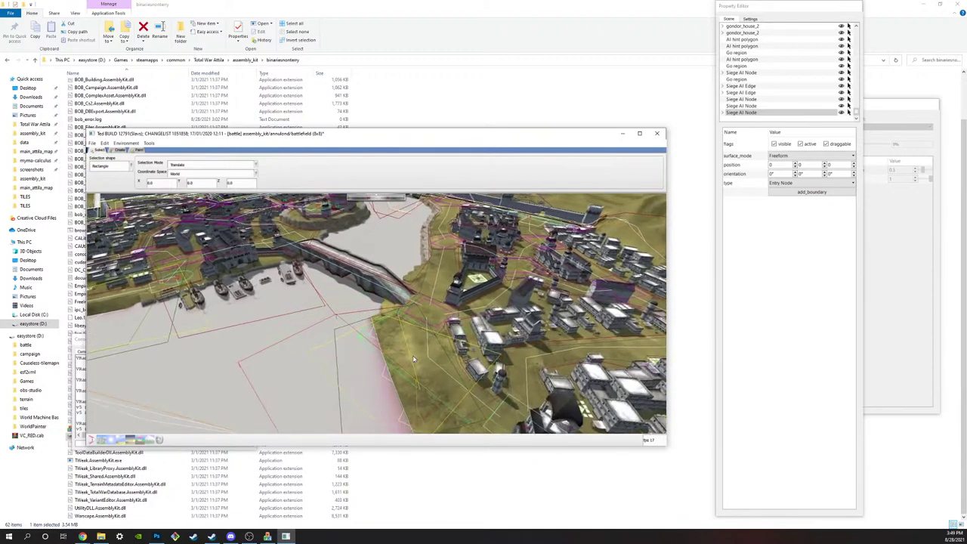
key("w")
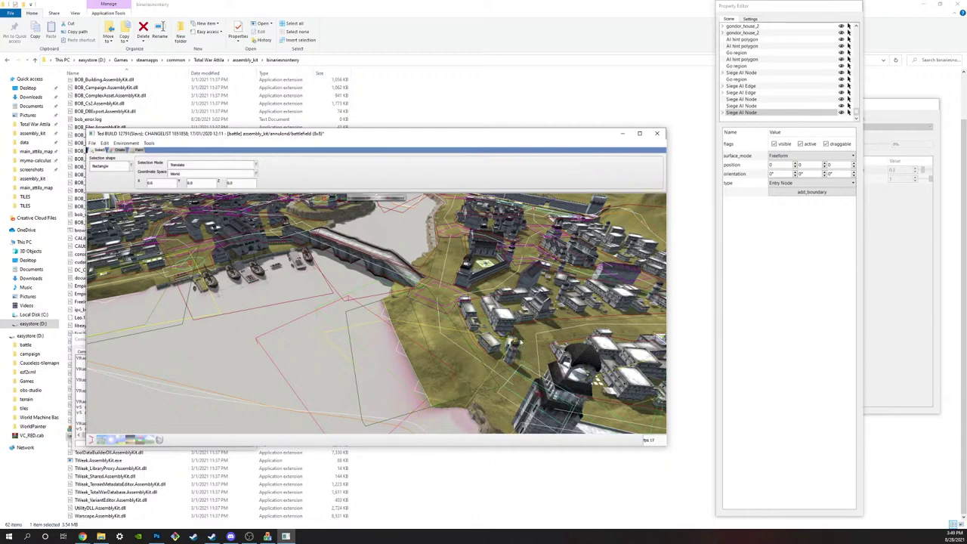
key("w")
key("a")
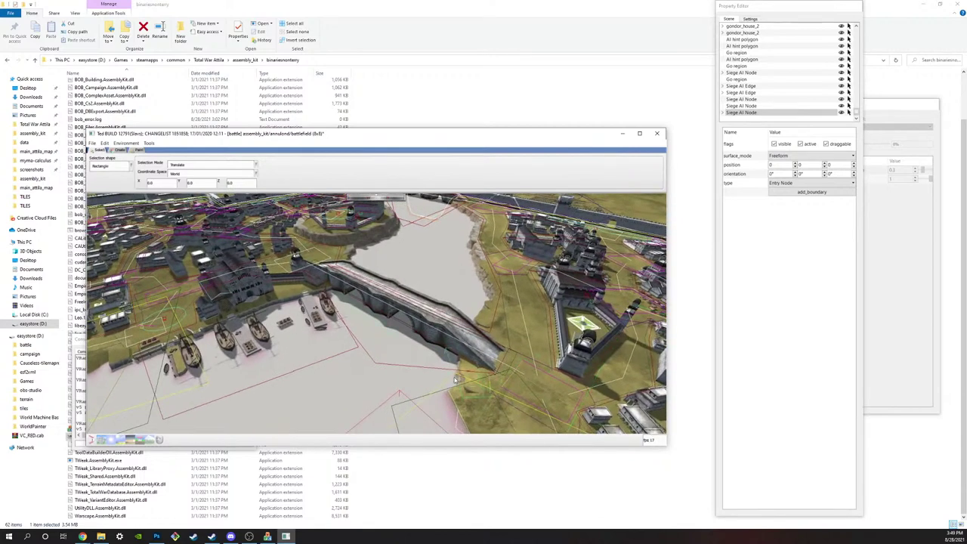
key("s")
key("d")
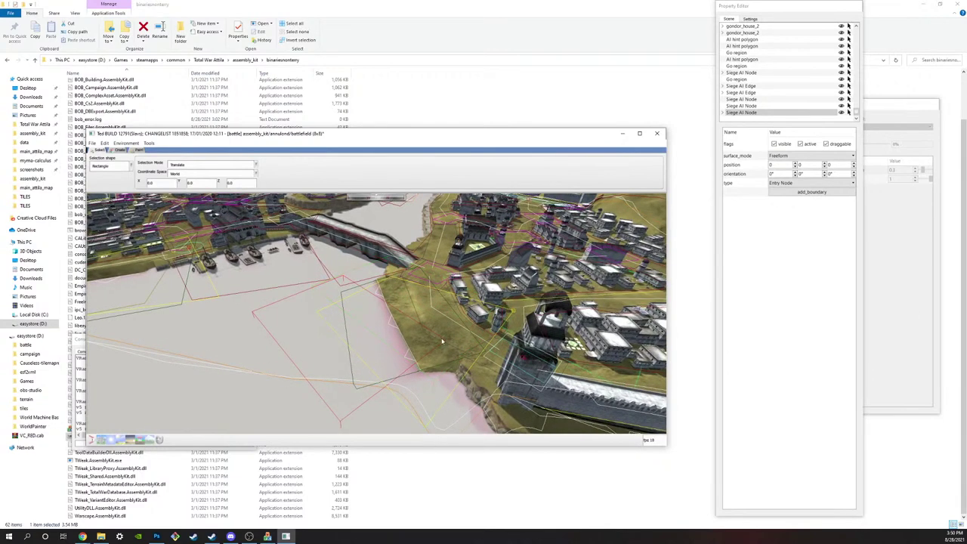
key("s")
key("a")
middle_click_drag(405, 327, 418, 353)
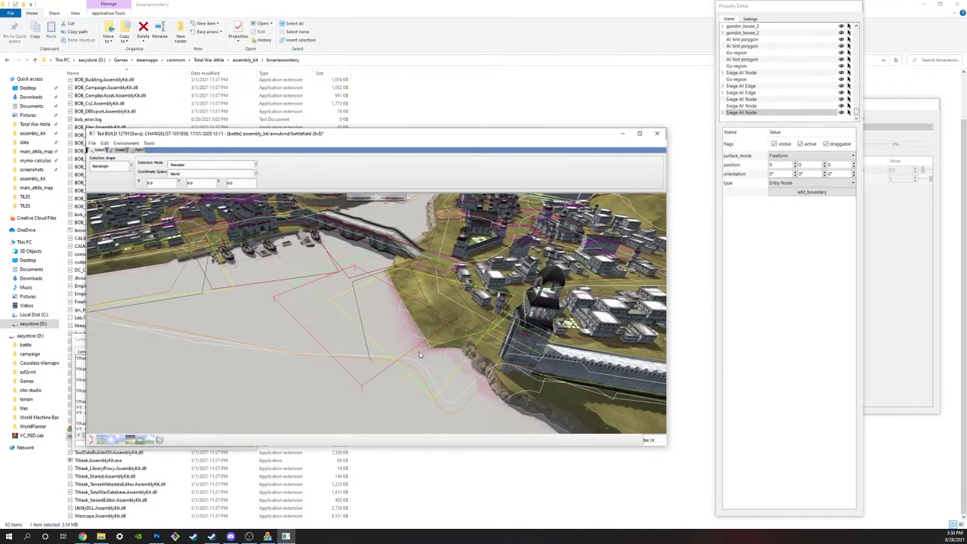
Step: Select the Go region on the shoreline and move two of its corners farther out over the water
left_click(376, 366)
left_click_drag(373, 373, 418, 418)
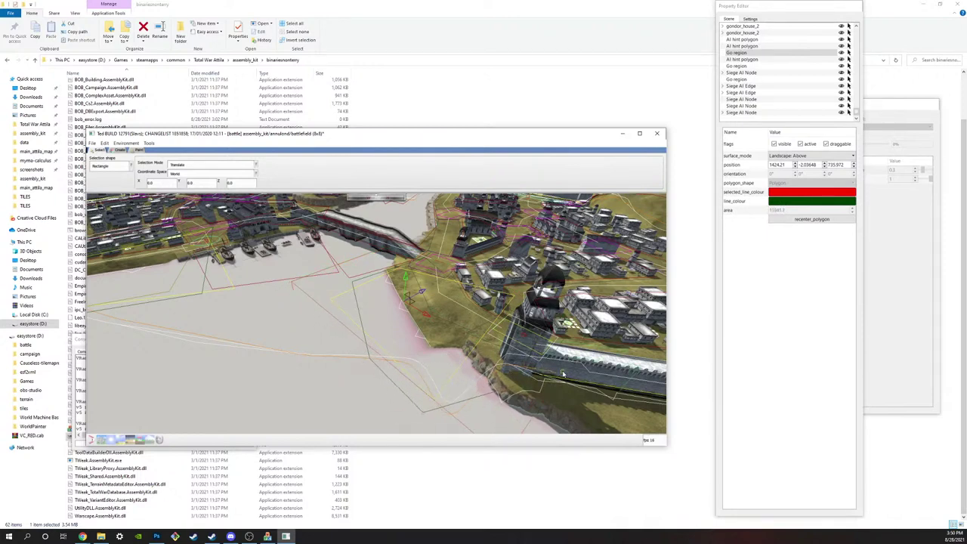
left_click_drag(354, 284, 314, 292)
Step: Examine the Siege AI Entry Node, Street Edge and Area Node between the shoreline, the round watchtower and the wall's corner tower
key("w")
key("d")
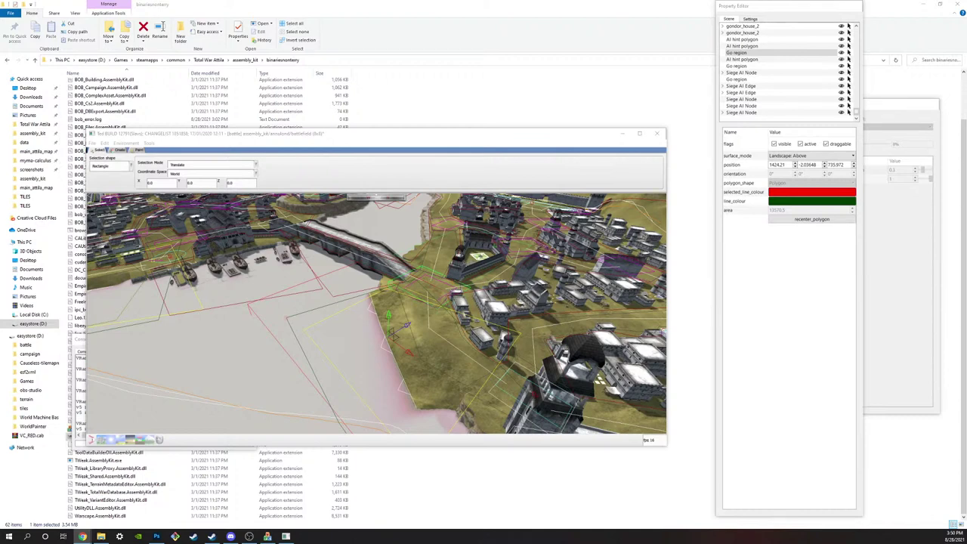
middle_click_drag(519, 291, 516, 401)
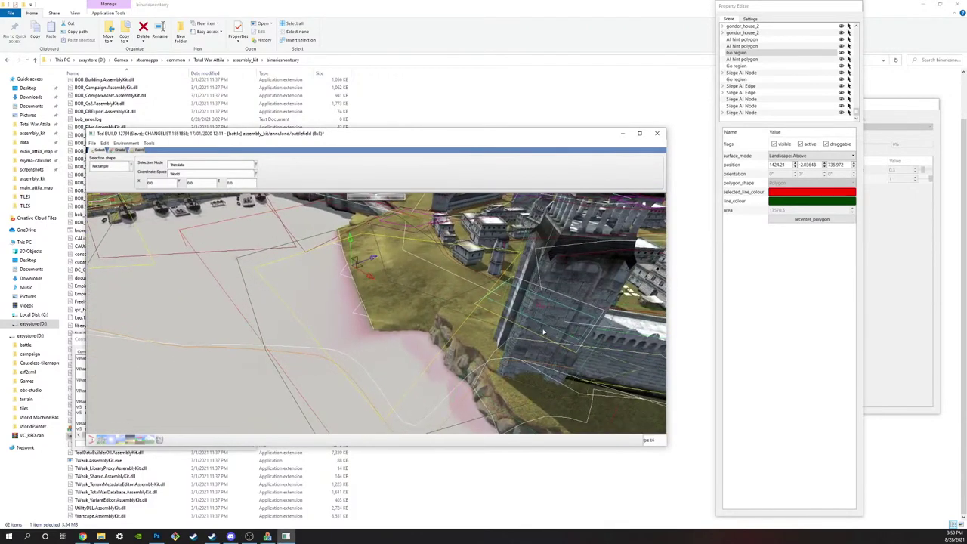
middle_click_drag(593, 383, 526, 370)
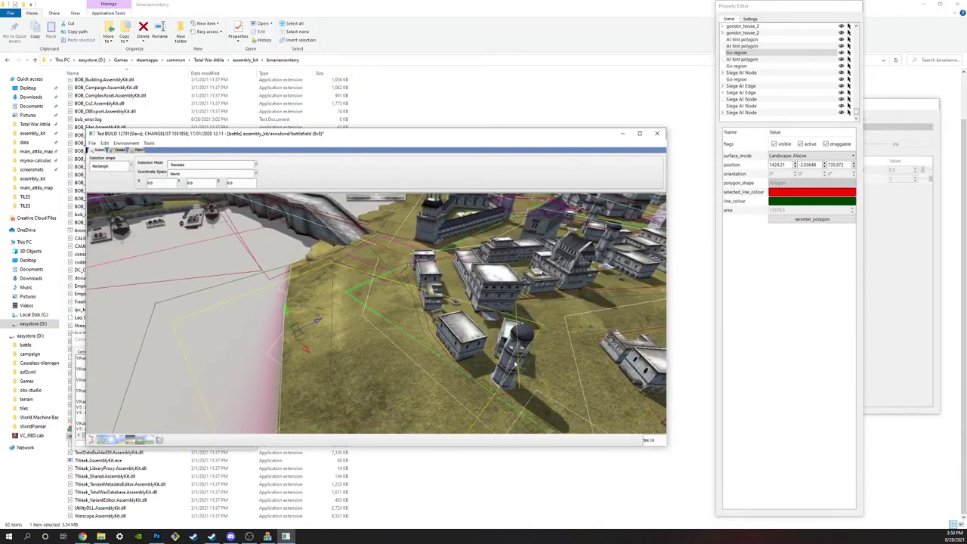
left_click(541, 326)
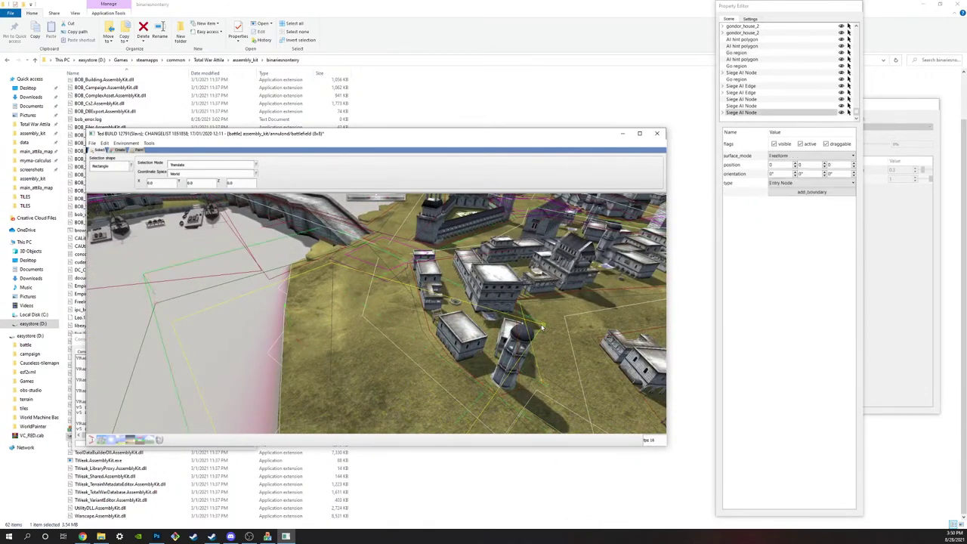
middle_click_drag(543, 325, 508, 378)
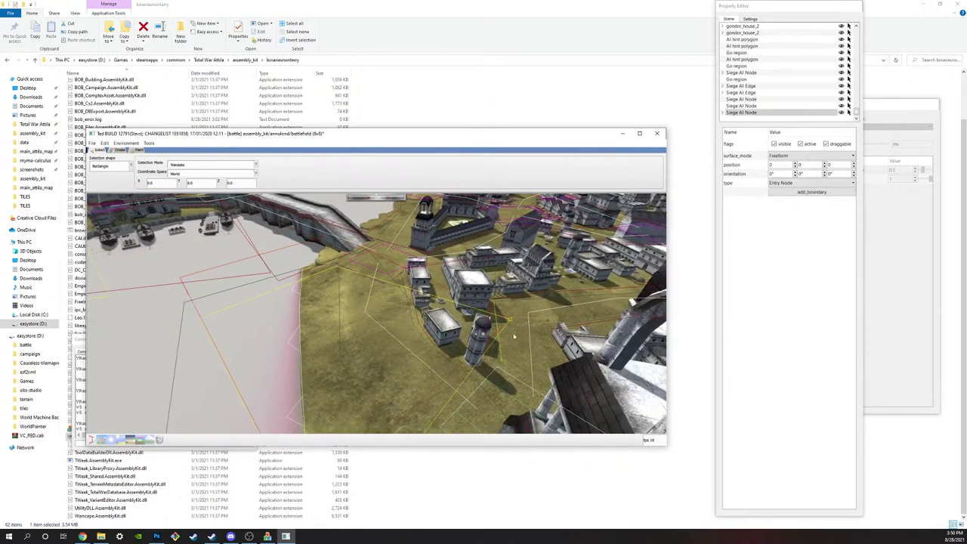
left_click(477, 382)
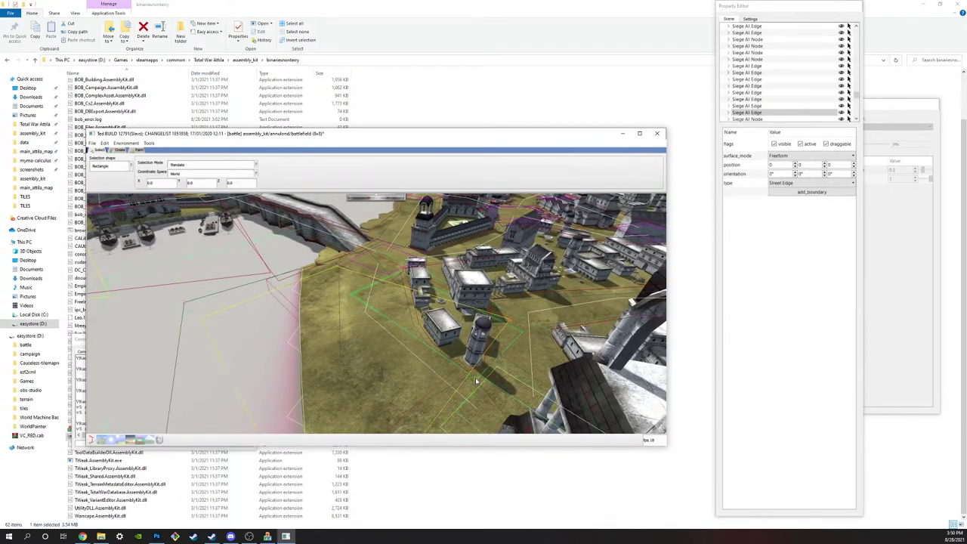
left_click(480, 381)
middle_click_drag(487, 371, 517, 375)
scroll(517, 376, "down", 3)
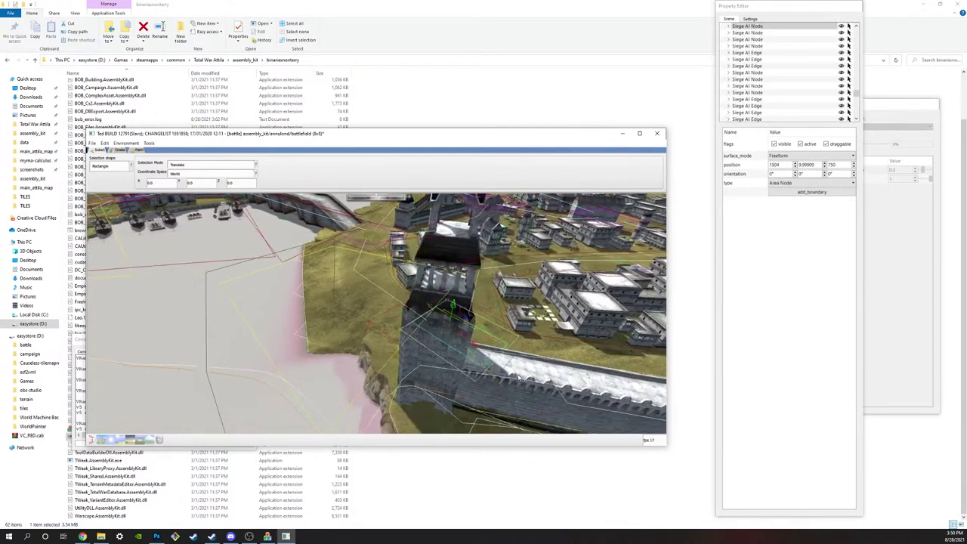
scroll(517, 375, "up", 4)
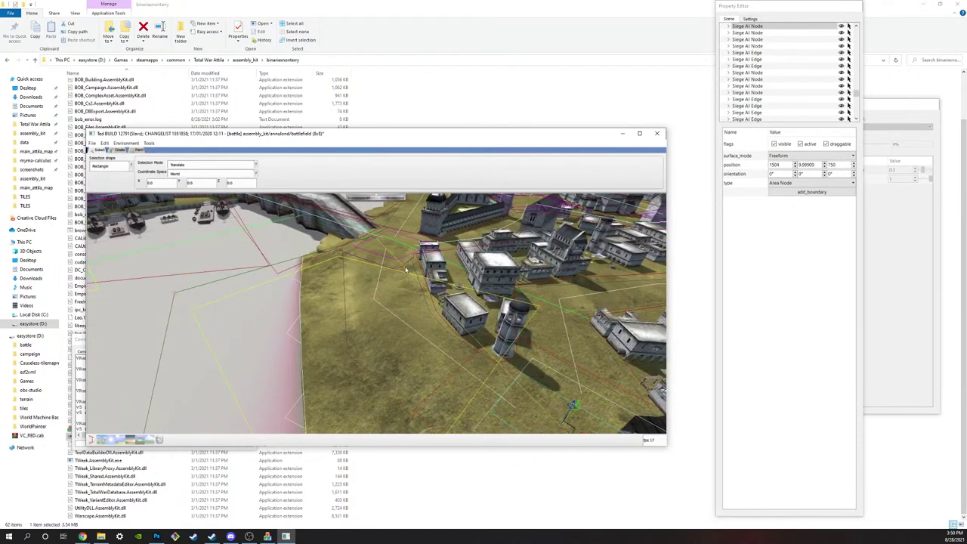
Step: Select the shoreline Go region and move its inland corner by the houses near the bridge
left_click(406, 271)
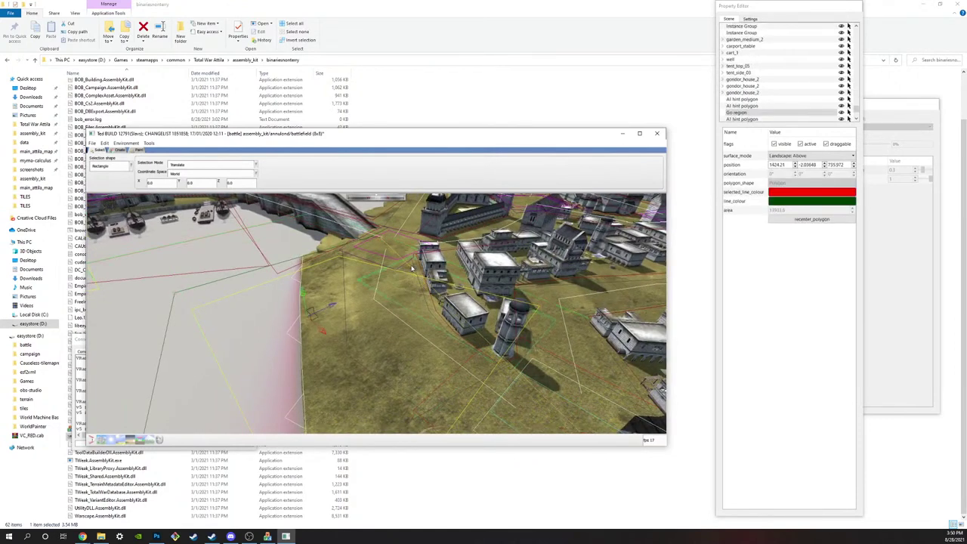
left_click_drag(443, 261, 470, 255)
scroll(475, 257, "down", 3)
middle_click_drag(485, 260, 535, 313)
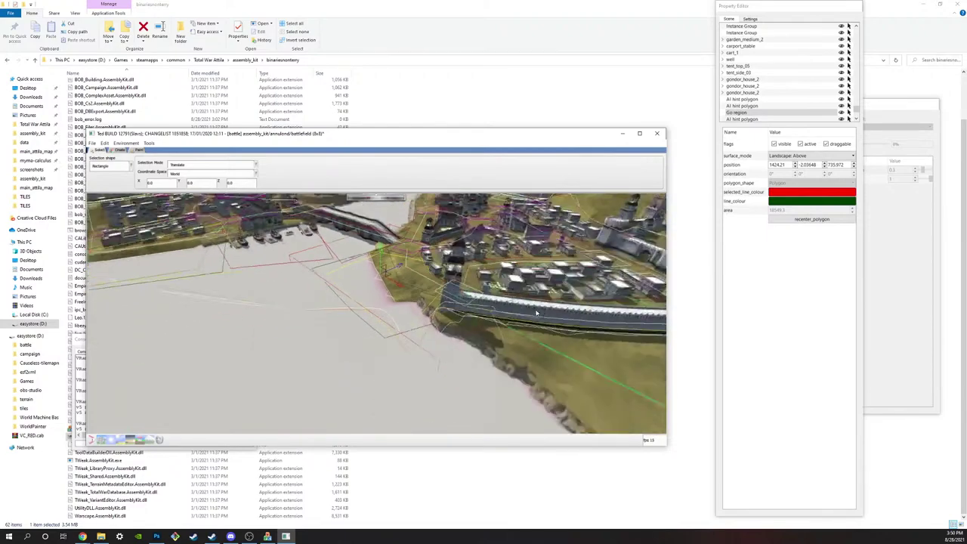
Step: Select and delete a Siege AI Area Connection Edge in the open square beside the harbour docks
scroll(541, 313, "down", 5)
mouse_move(388, 298)
middle_mouse_down()
mouse_move(436, 292)
mouse_move(396, 311)
middle_mouse_up()
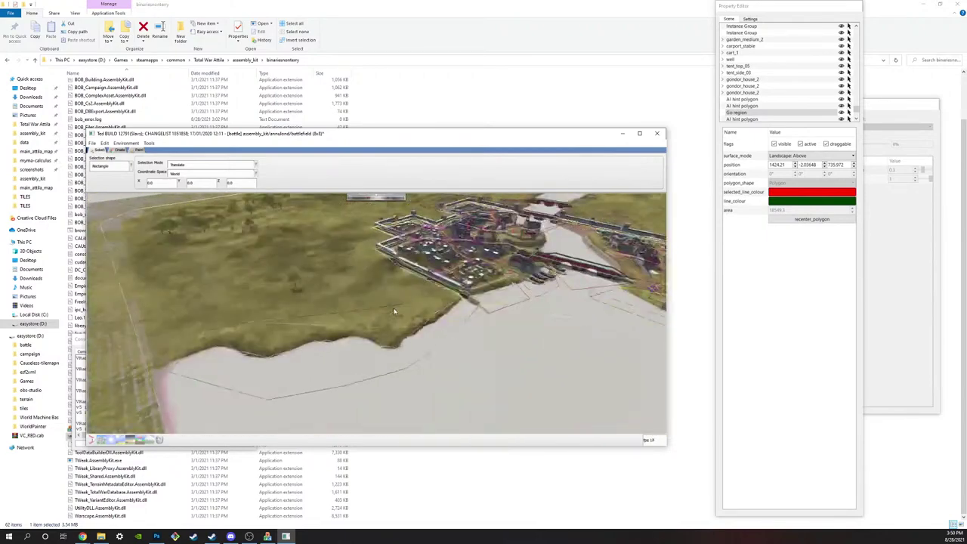
scroll(395, 311, "up", 6)
middle_click_drag(464, 300, 332, 281)
scroll(466, 261, "up", 4)
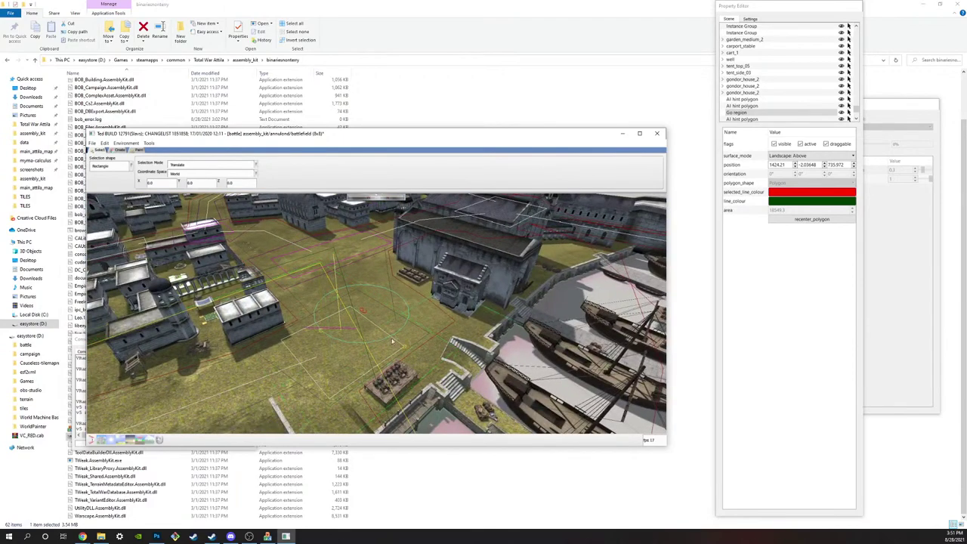
mouse_move(392, 340)
middle_mouse_down()
mouse_move(362, 351)
mouse_move(354, 388)
mouse_move(328, 316)
mouse_move(350, 252)
mouse_move(358, 326)
mouse_move(388, 306)
mouse_move(392, 359)
middle_mouse_up()
scroll(376, 314, "down", 5)
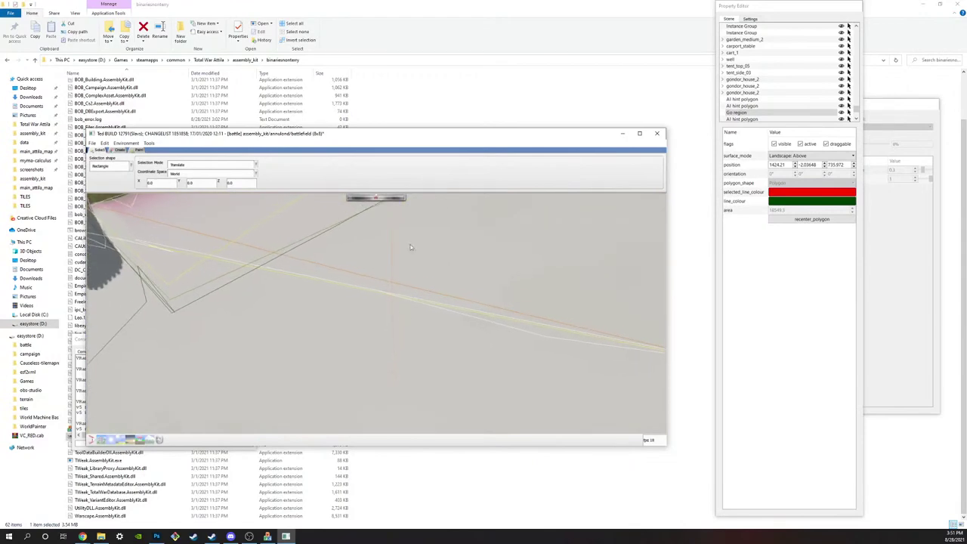
middle_click_drag(411, 247, 389, 305)
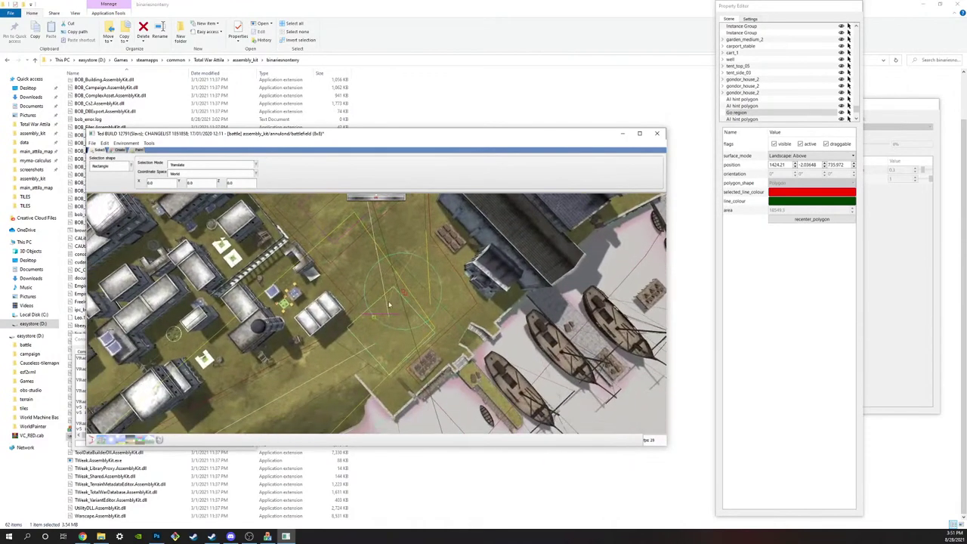
left_click(394, 316)
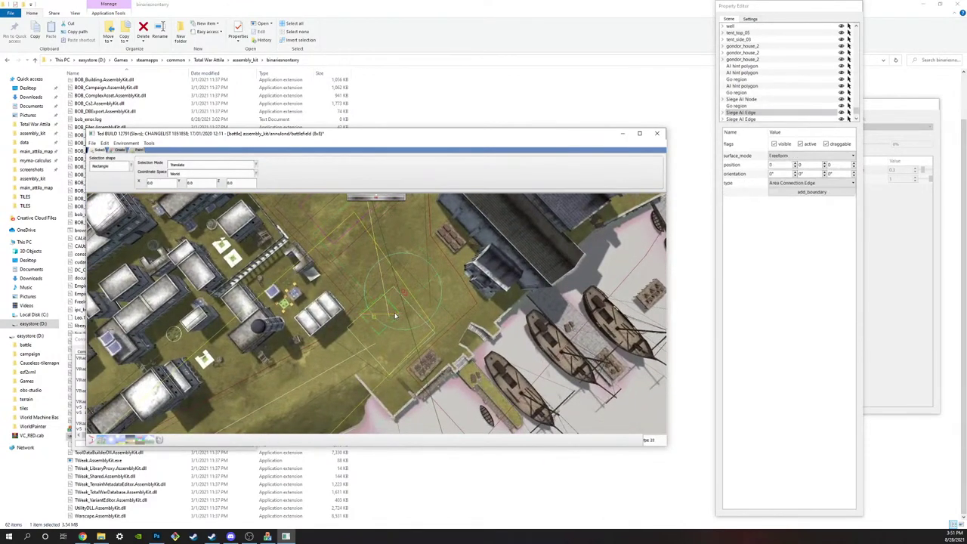
left_click(395, 316)
Step: Set up Siege AI object creation for edges, with Area Connection Edge as the edge type and Edge creation as the mode
left_click(123, 168)
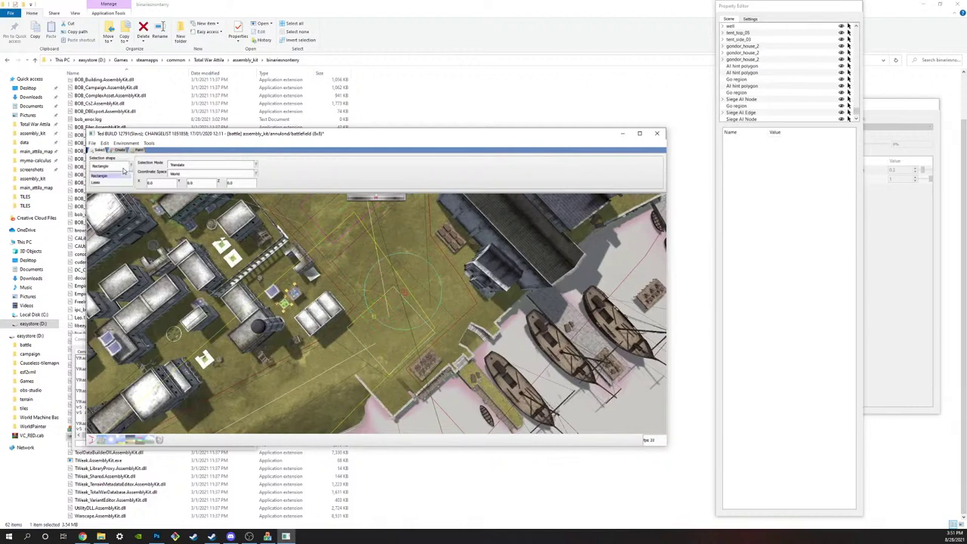
left_click(122, 155)
left_click(119, 151)
left_click(115, 171)
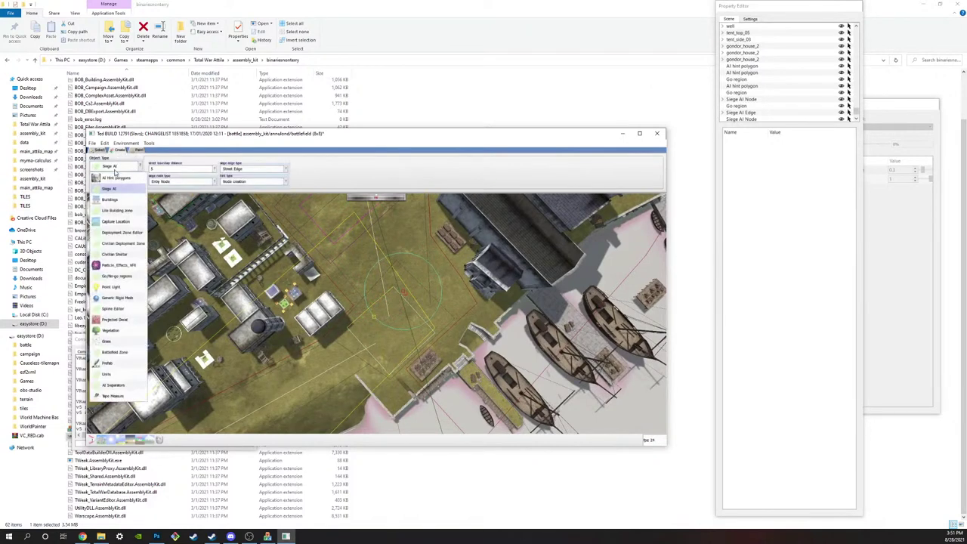
left_click(127, 179)
left_click(119, 166)
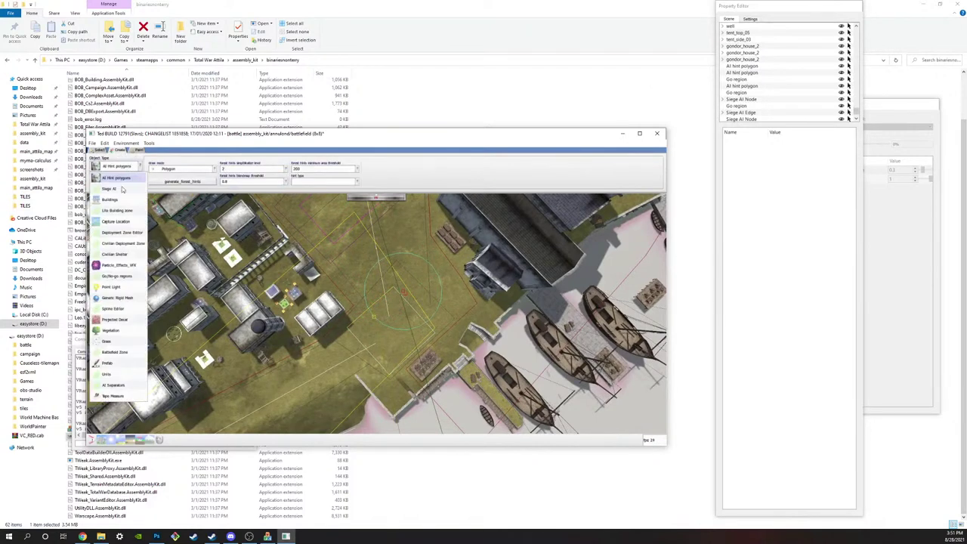
left_click(124, 189)
left_click(177, 182)
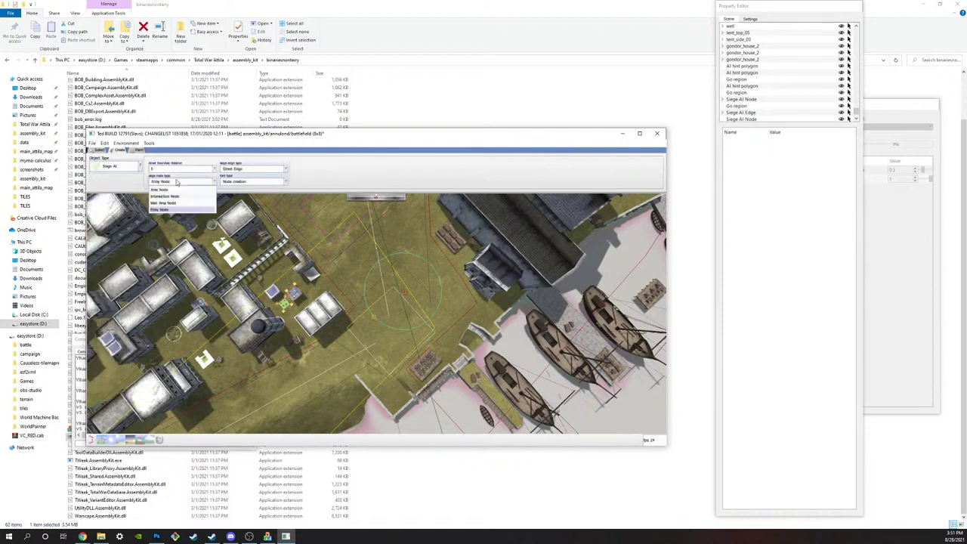
left_click(181, 182)
left_click(238, 171)
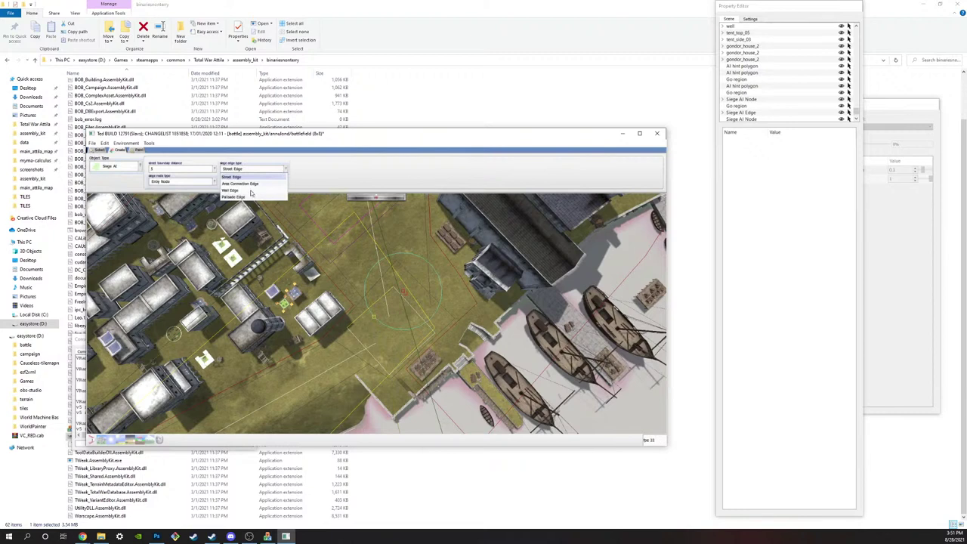
left_click(252, 184)
left_click(250, 183)
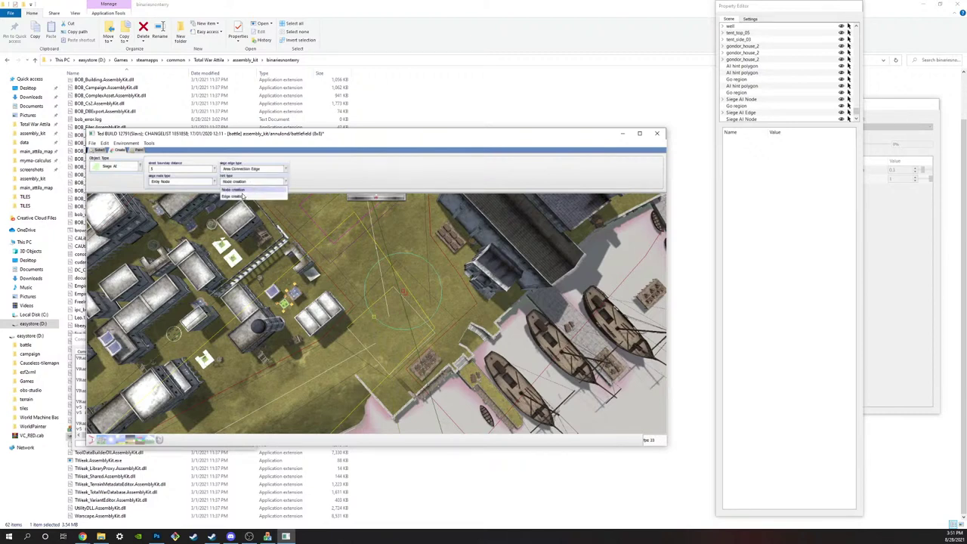
left_click(242, 196)
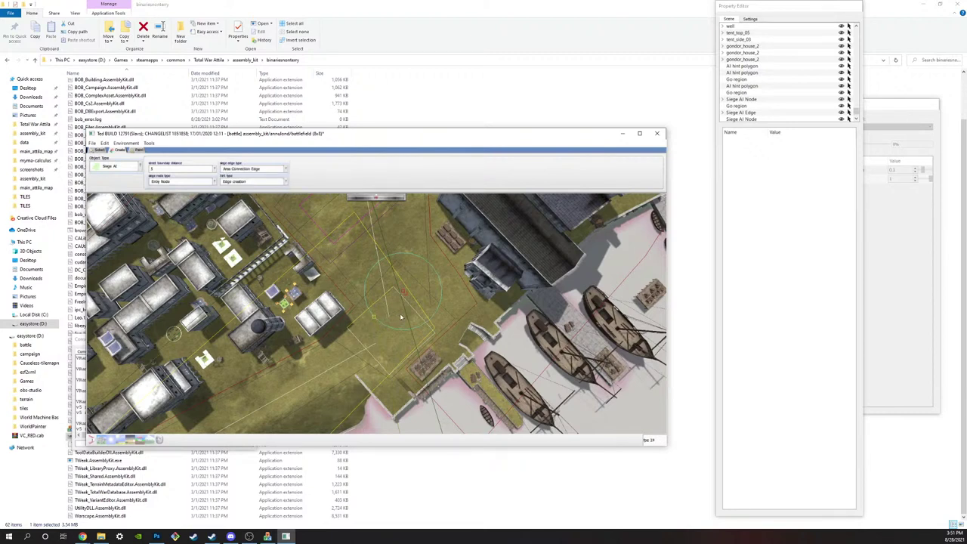
Step: Delete the remaining Siege AI edge in the harbour square and return to Siege AI edge creation
left_click(99, 150)
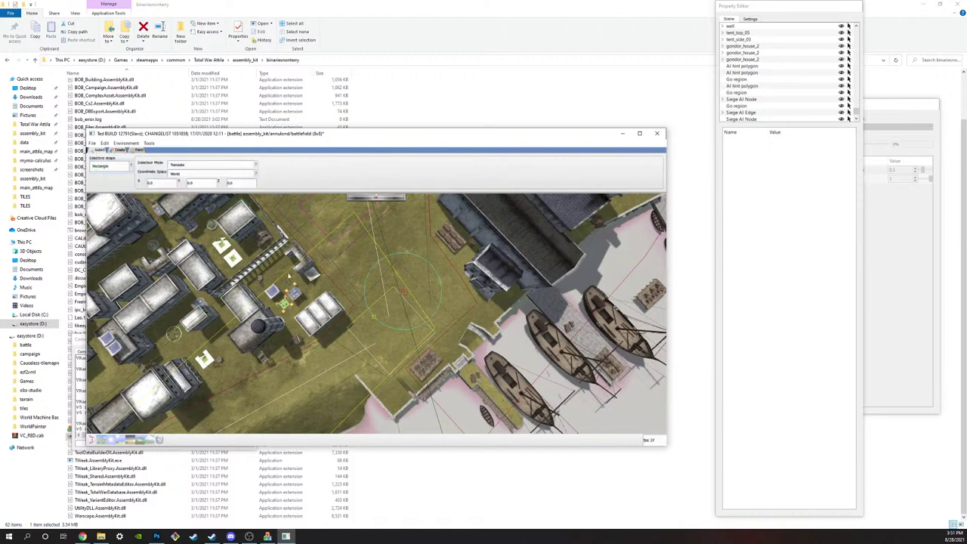
left_click(402, 316)
key("Delete")
left_click(124, 151)
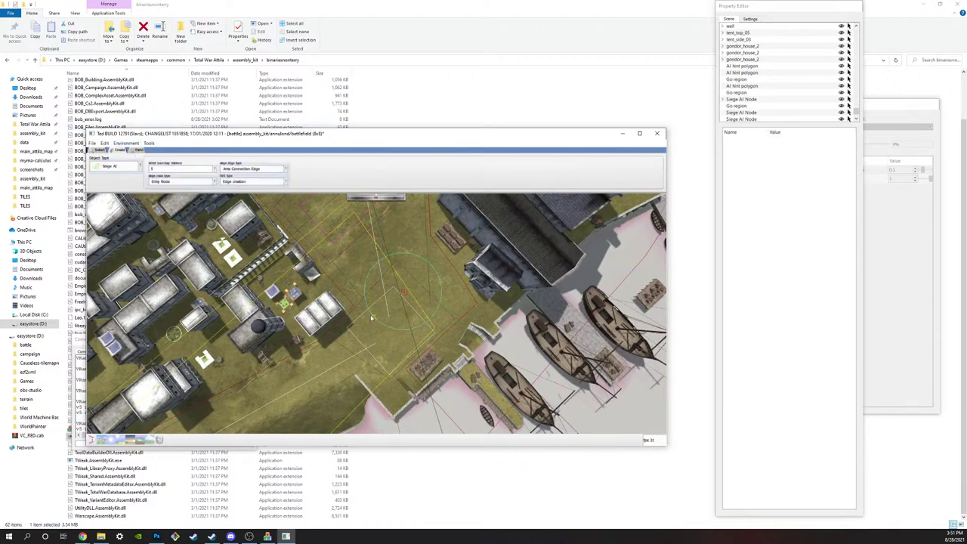
Step: Try the ROME_Continental environment preset for the scene and switch to the default preset
scroll(377, 302, "down", 8)
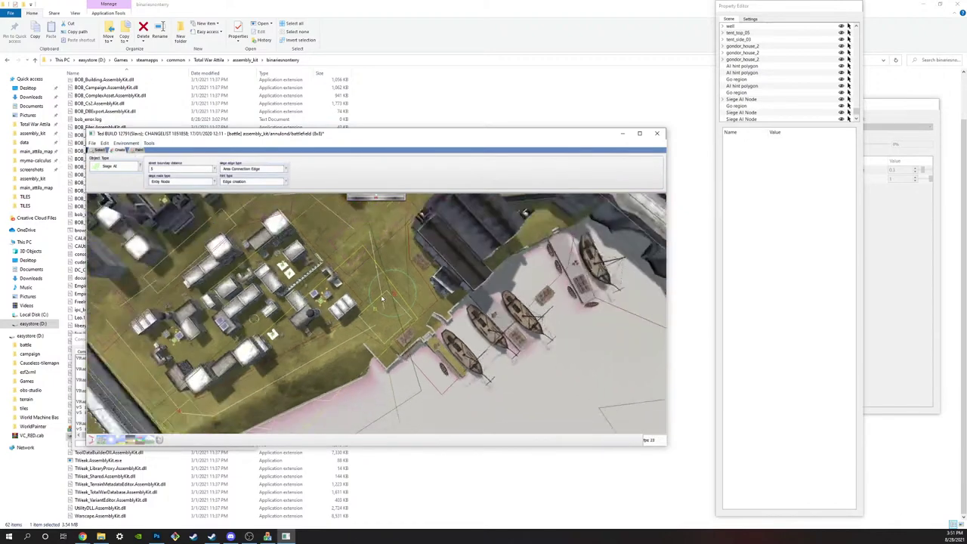
scroll(427, 326, "up", 4)
scroll(377, 246, "up", 6)
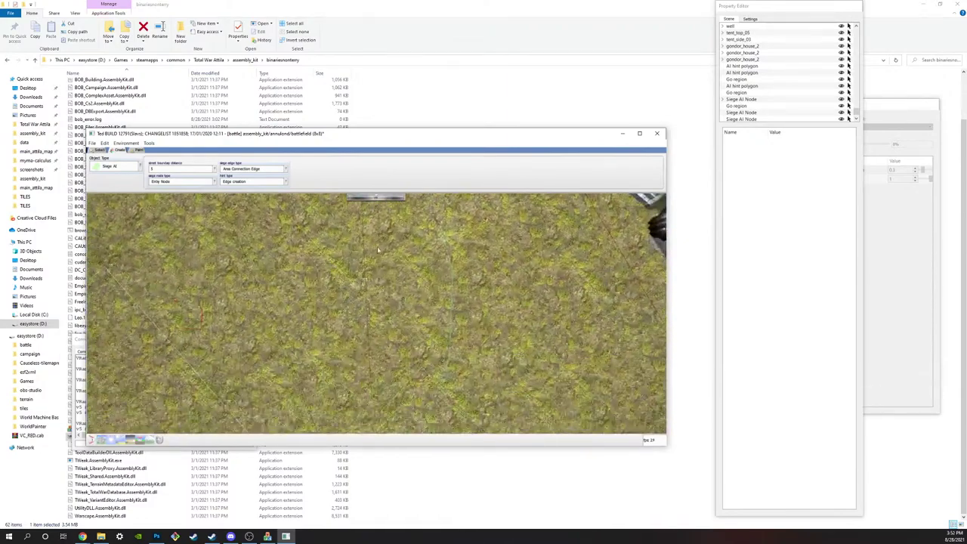
scroll(377, 246, "down", 6)
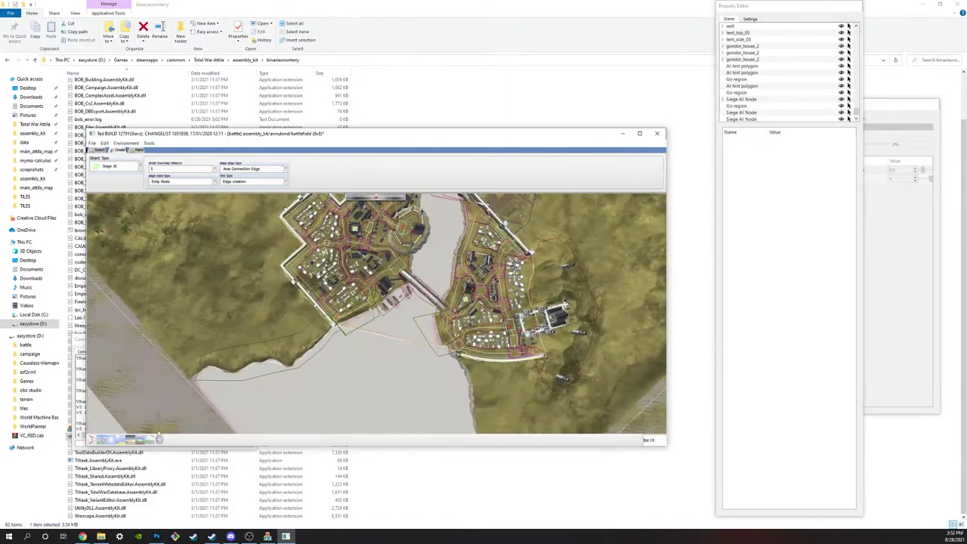
left_click(150, 440)
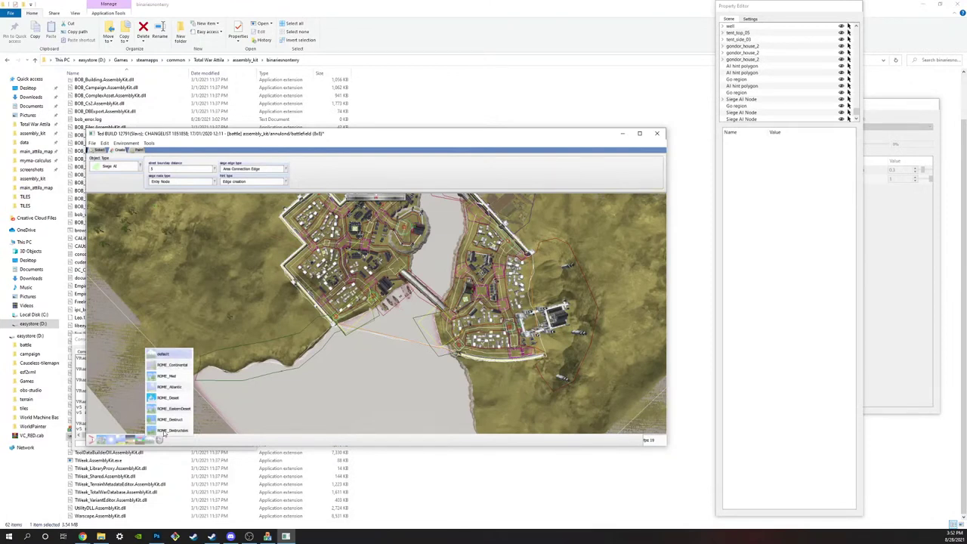
left_click(163, 430)
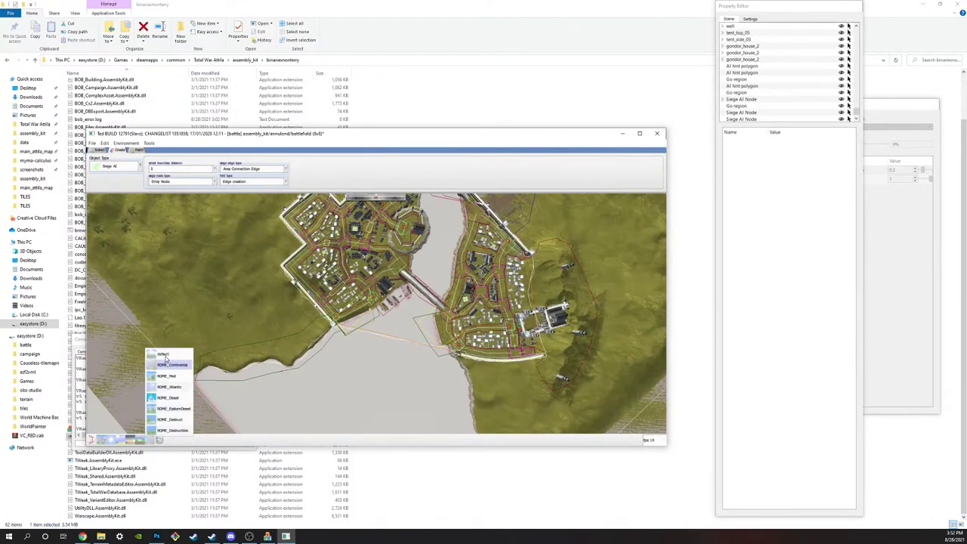
left_click(166, 359)
Step: Examine the harbour square, docks and shoreline from above for the Siege AI nodes and outlines around them
scroll(356, 294, "up", 10)
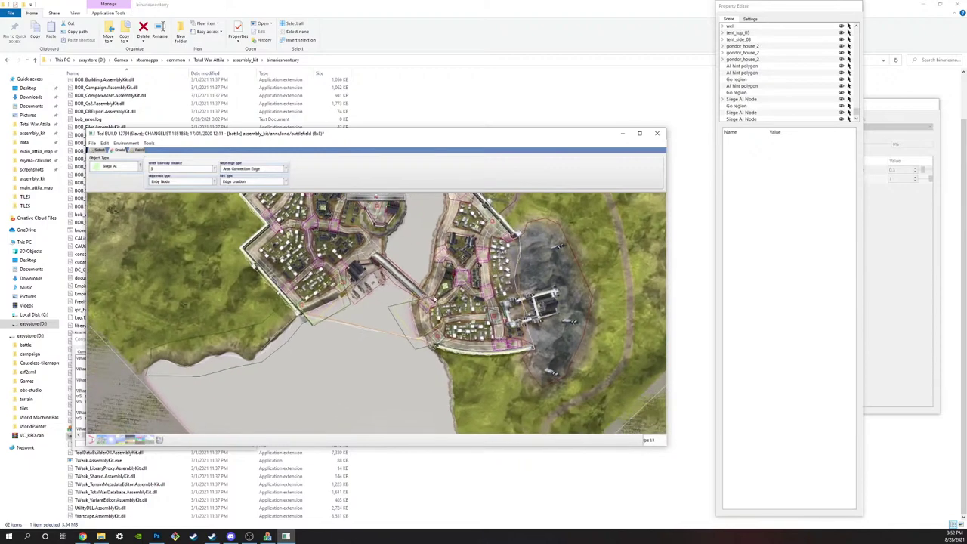
key("a")
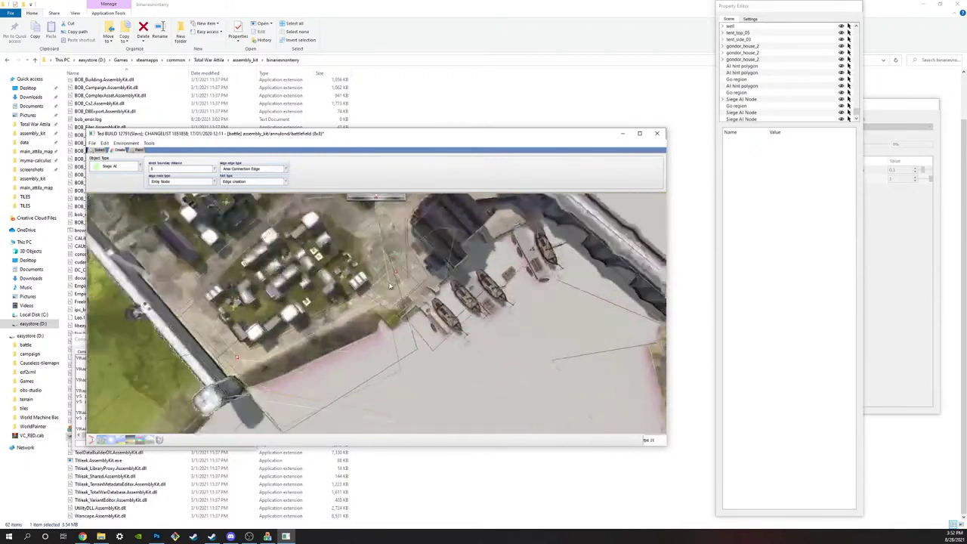
key("s")
key("w")
scroll(454, 310, "up", 5)
key("s")
key("d")
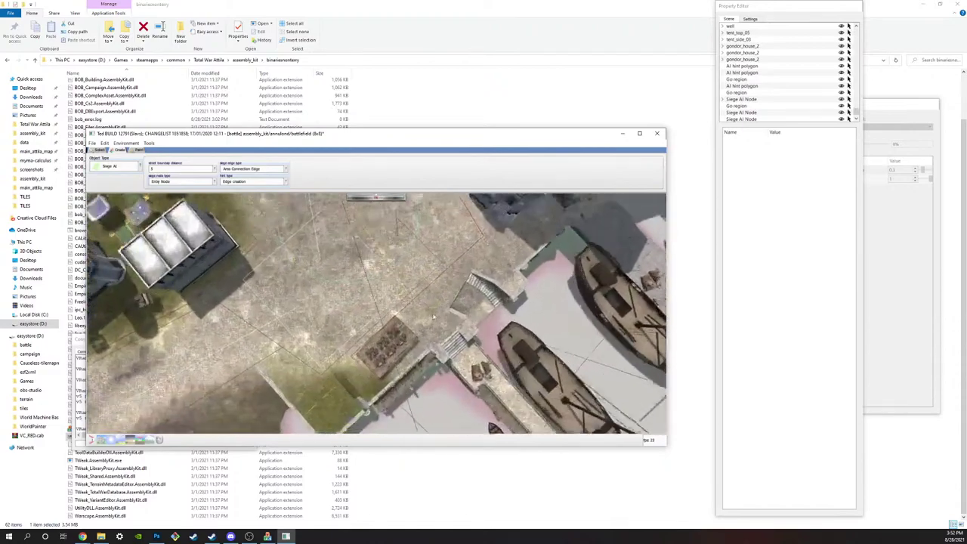
scroll(445, 319, "up", 4)
key("d")
middle_click_drag(434, 330, 374, 264)
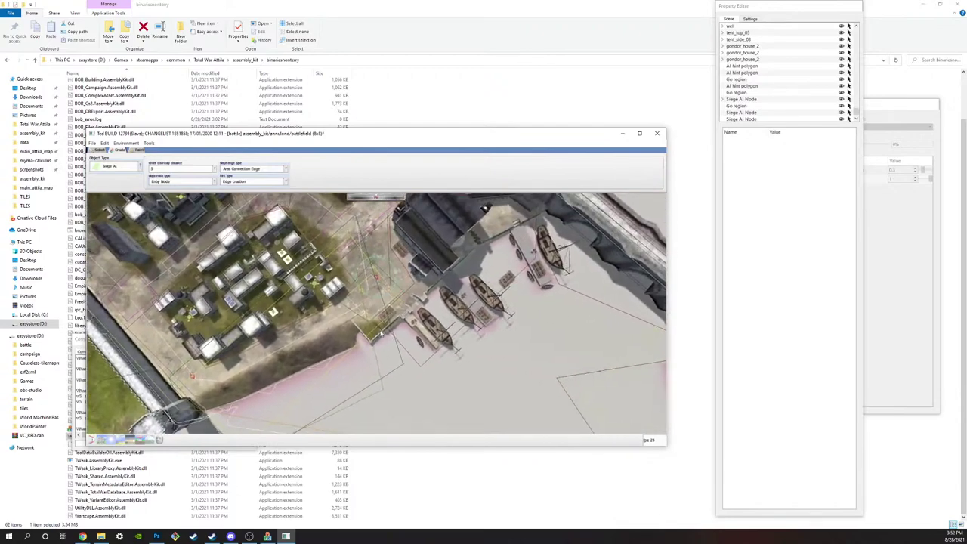
scroll(381, 314, "down", 5)
scroll(381, 311, "up", 5)
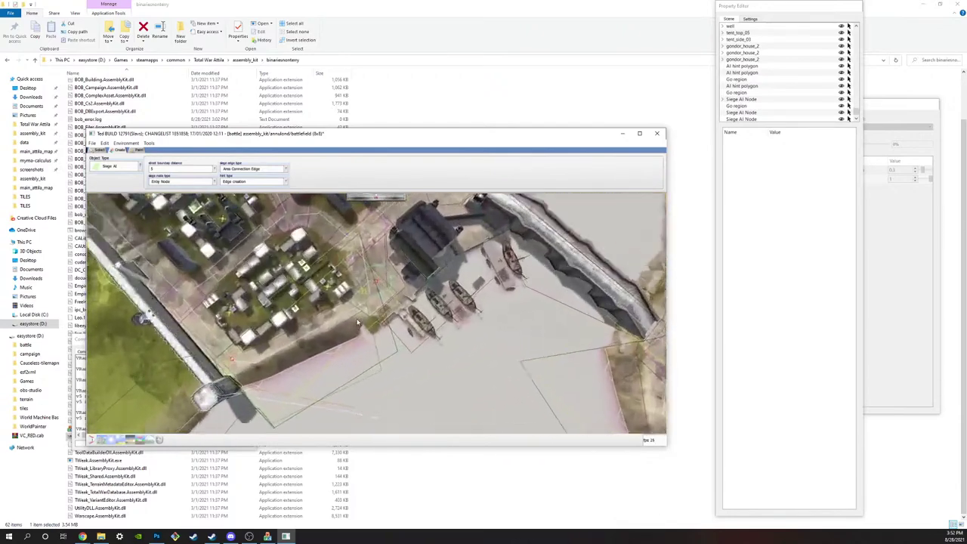
scroll(318, 258, "down", 5)
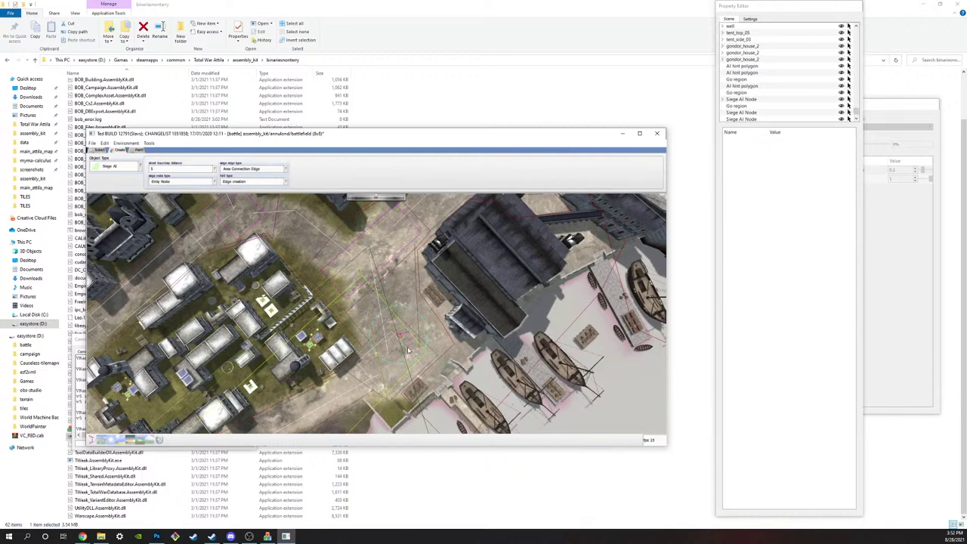
Step: Examine the shoreline district across the water from the docks, down to its corner tower, for Siege AI outlines and connection lines
middle_click_drag(468, 351, 372, 312)
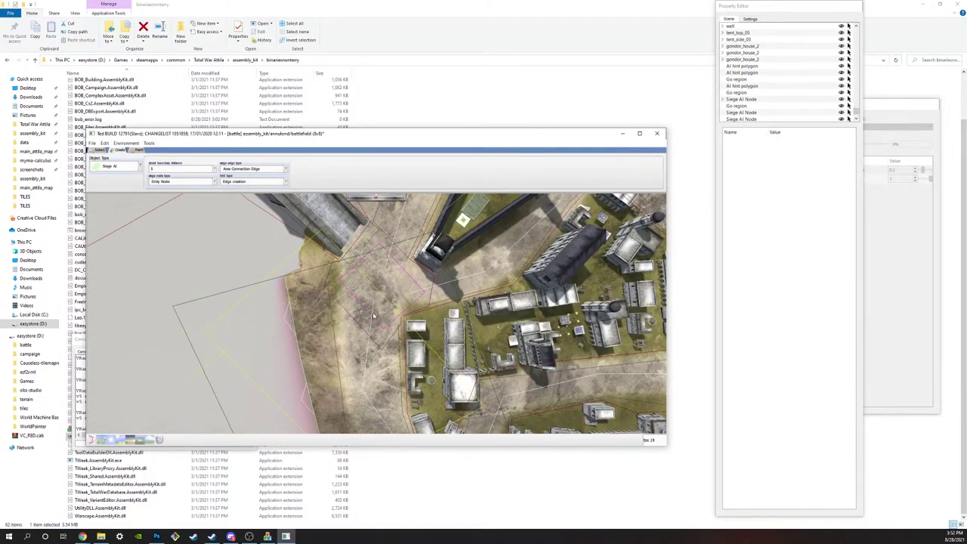
scroll(395, 303, "down", 1)
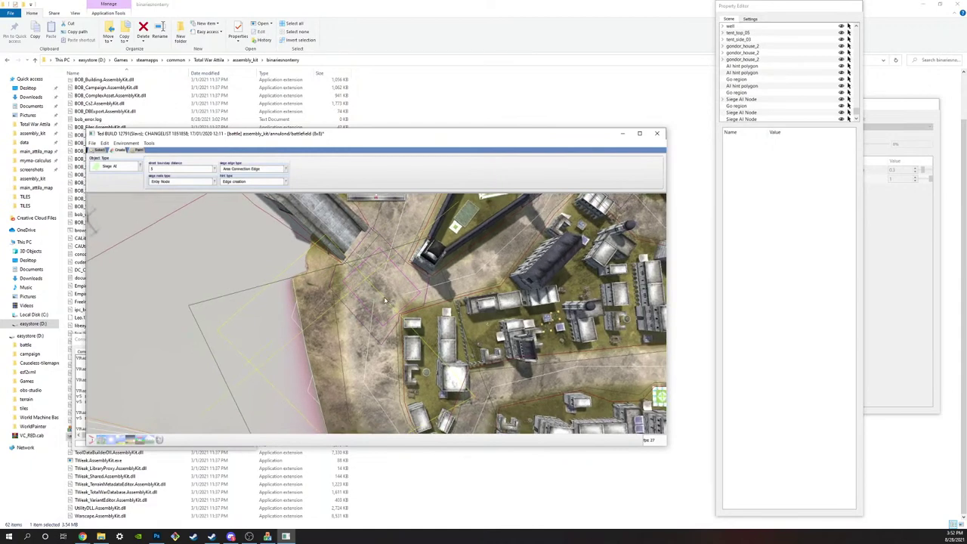
middle_click_drag(380, 341, 370, 310)
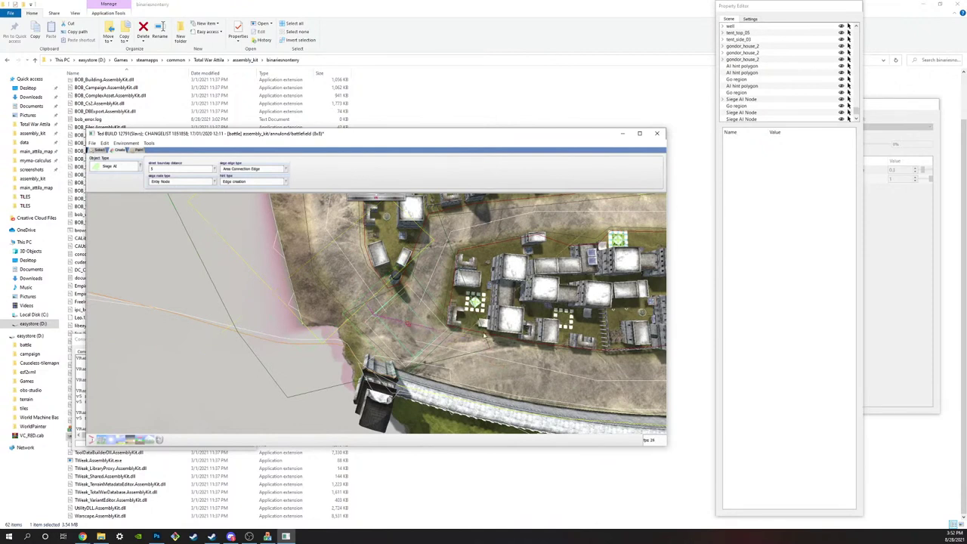
scroll(385, 349, "down", 4)
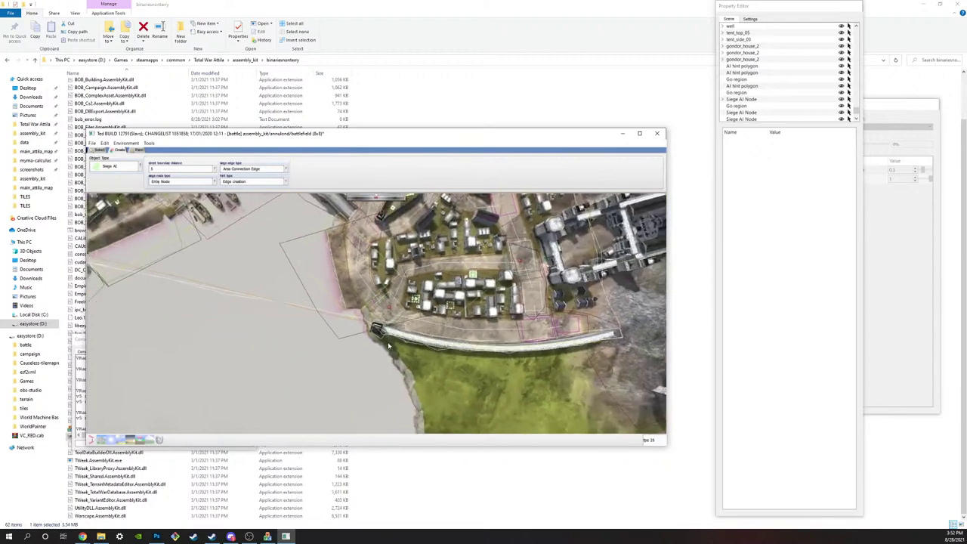
scroll(375, 330, "up", 8)
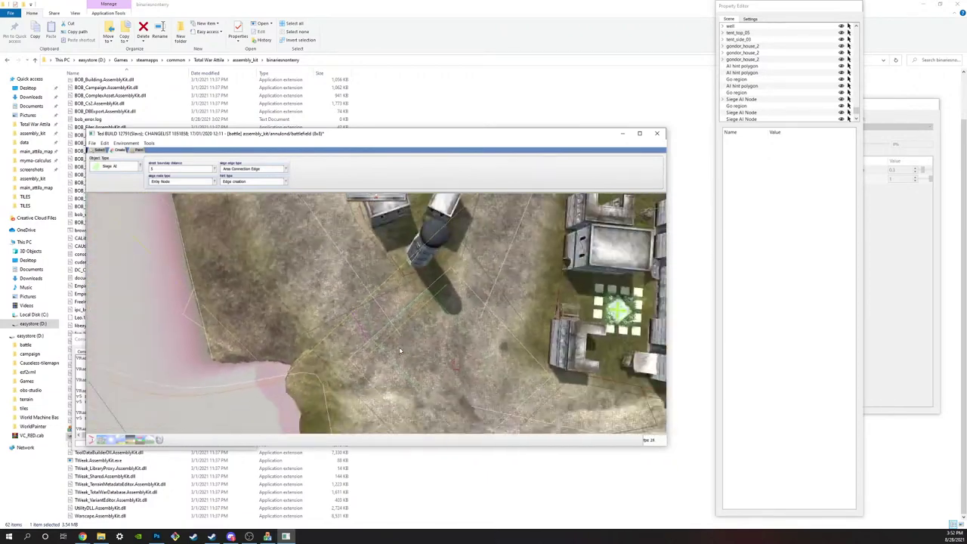
scroll(399, 346, "down", 8)
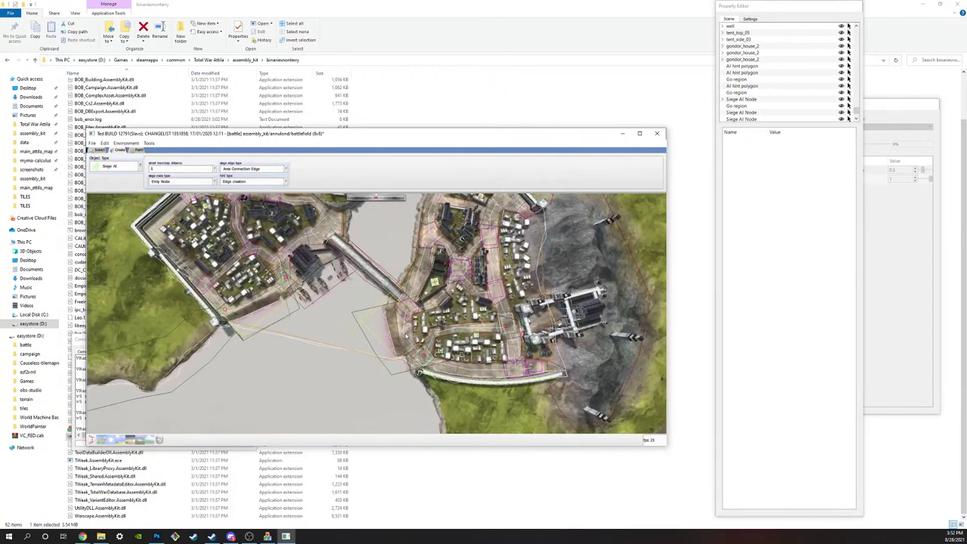
scroll(406, 338, "up", 8)
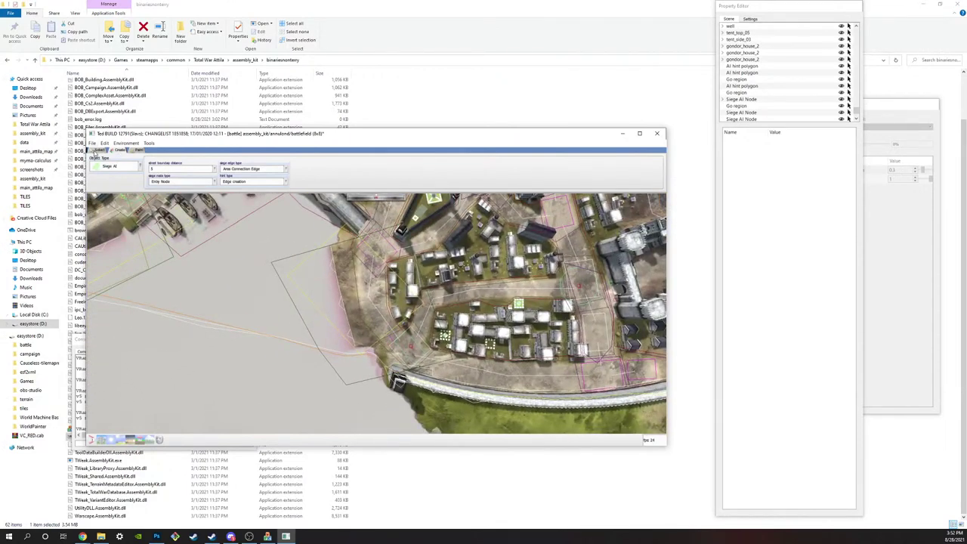
Step: Add a boundary to the Siege AI entry node on the shore across from the docks, and select the Go region around it
left_click(98, 149)
left_click(298, 293)
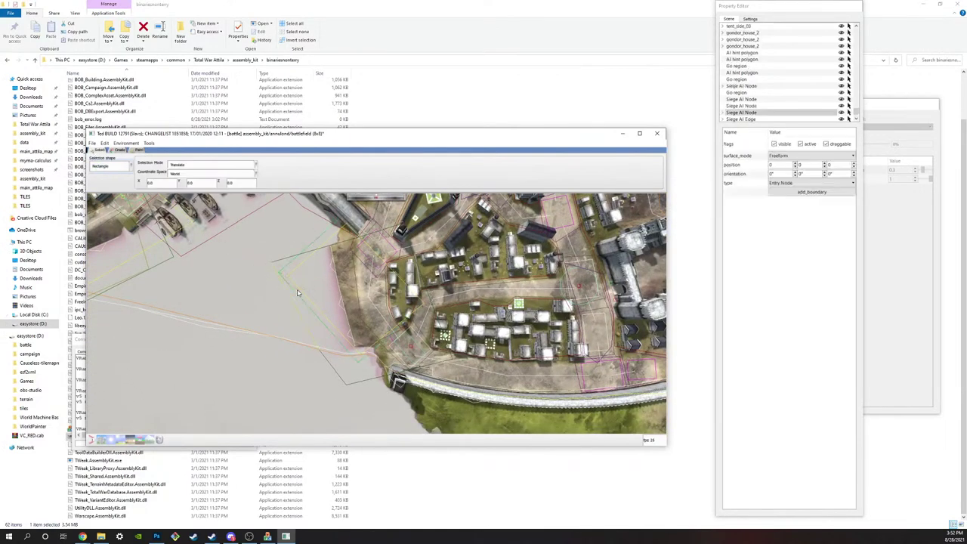
left_click(824, 192)
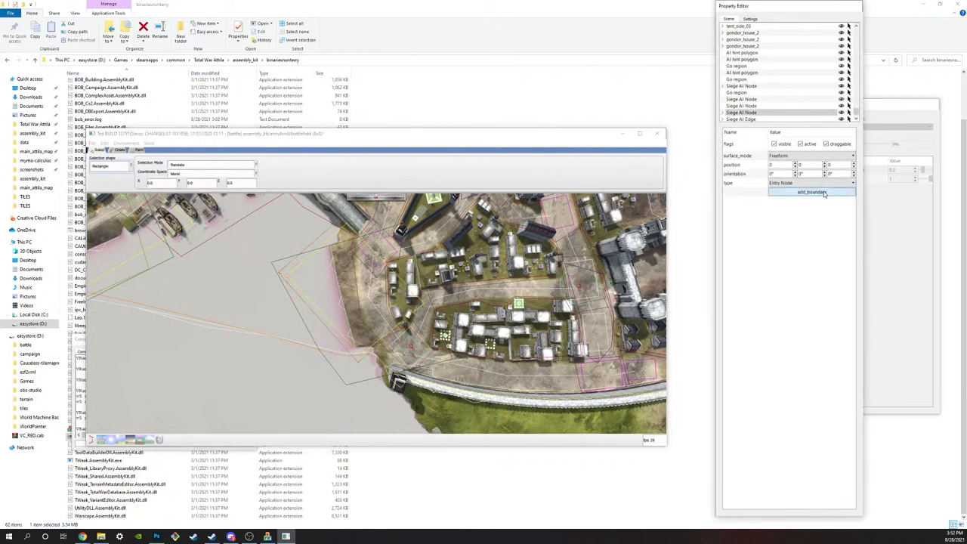
left_click(359, 369)
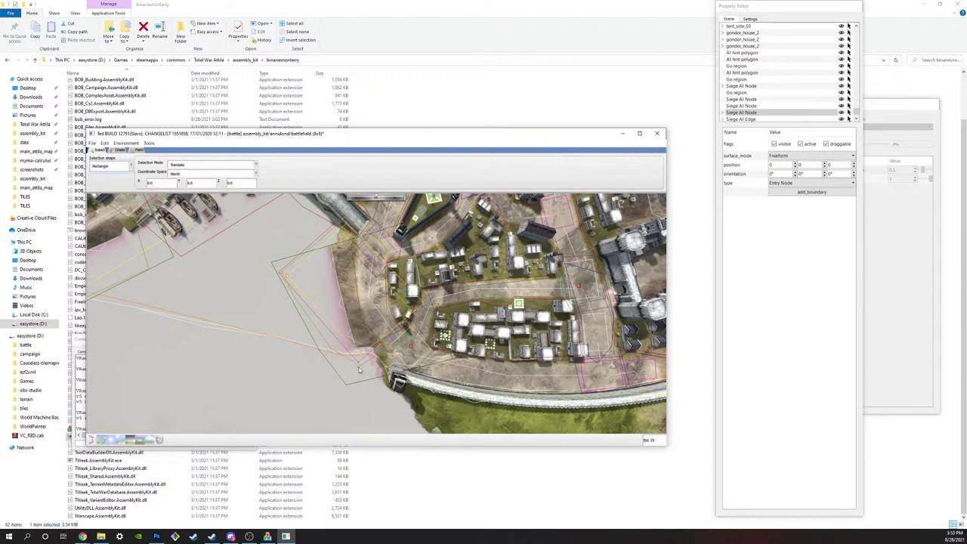
left_click(361, 285)
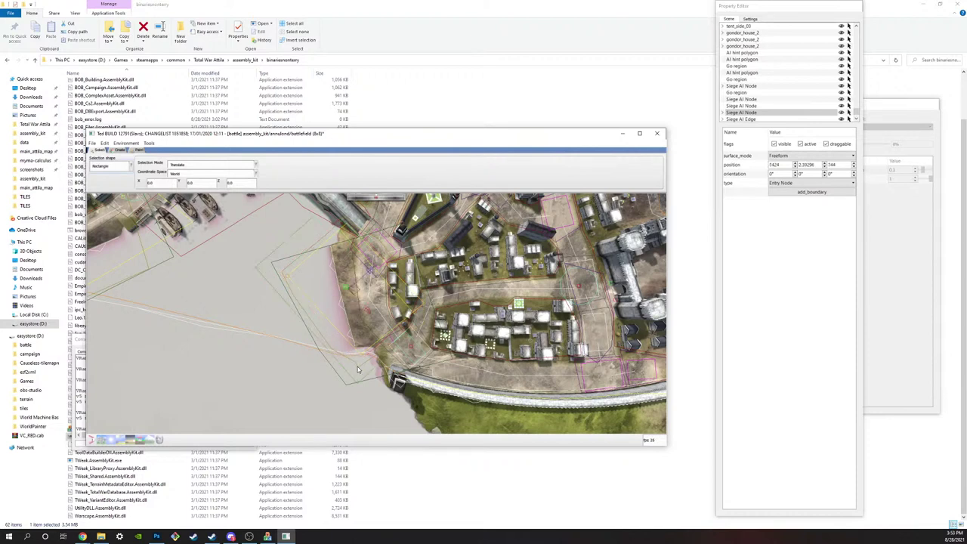
left_click(327, 250)
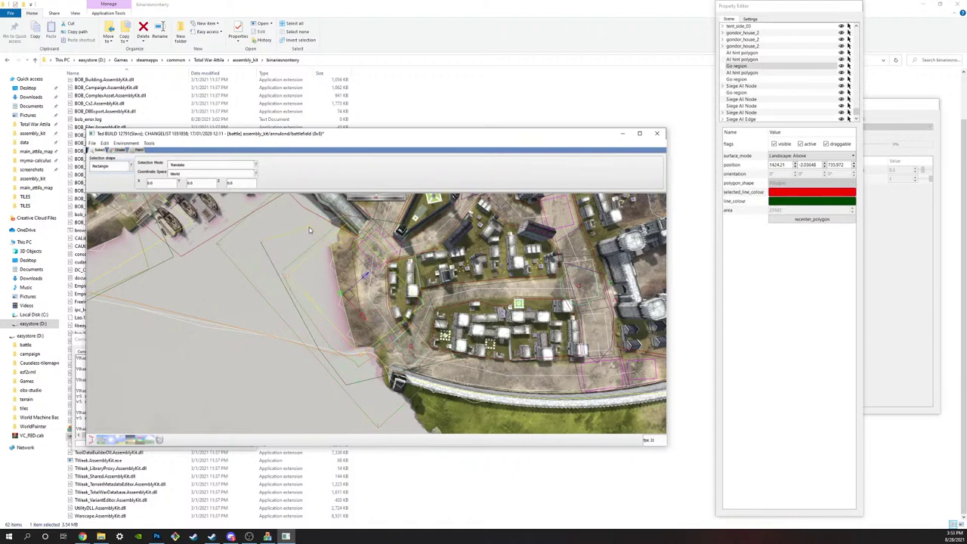
scroll(309, 230, "down", 3)
Step: Switch to Discord, view the image posted in the suggestions channel, and return to the map editor
key("alt+Tab")
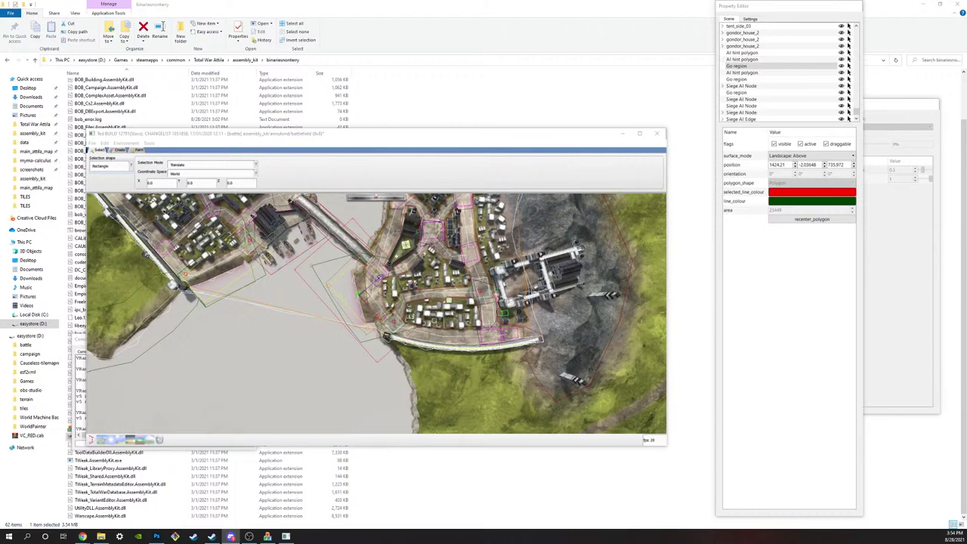
left_click_drag(966, 317, 465, 192)
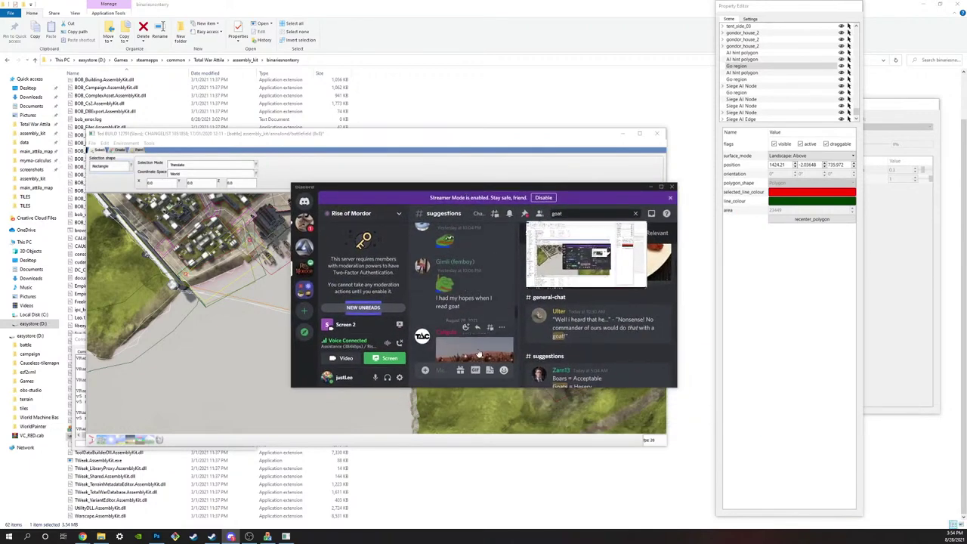
left_click(479, 353)
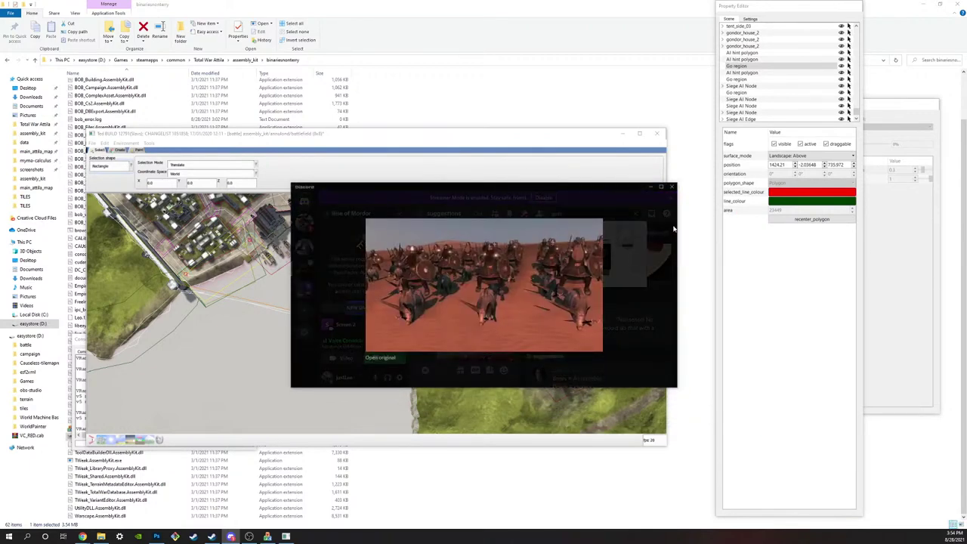
left_click(630, 226)
left_click_drag(470, 188, 966, 516)
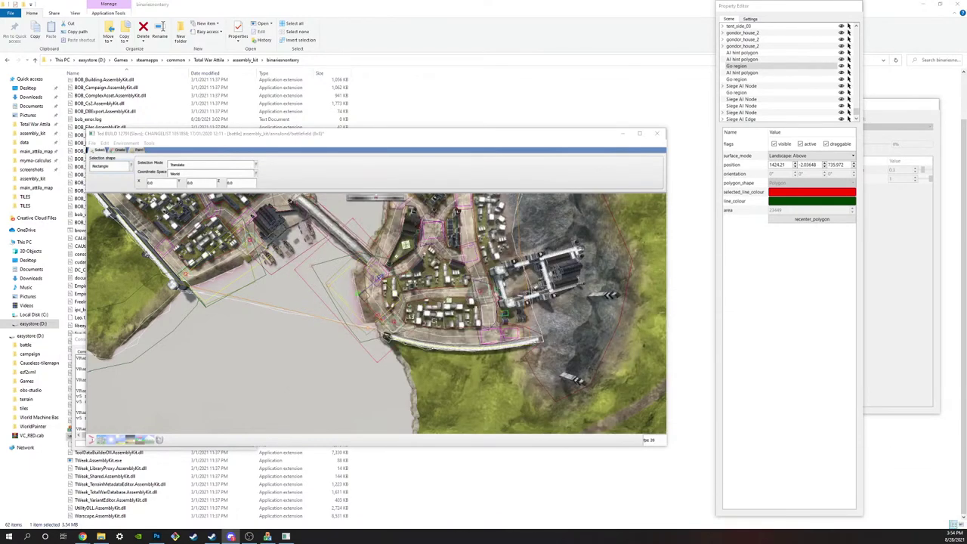
left_click(453, 382)
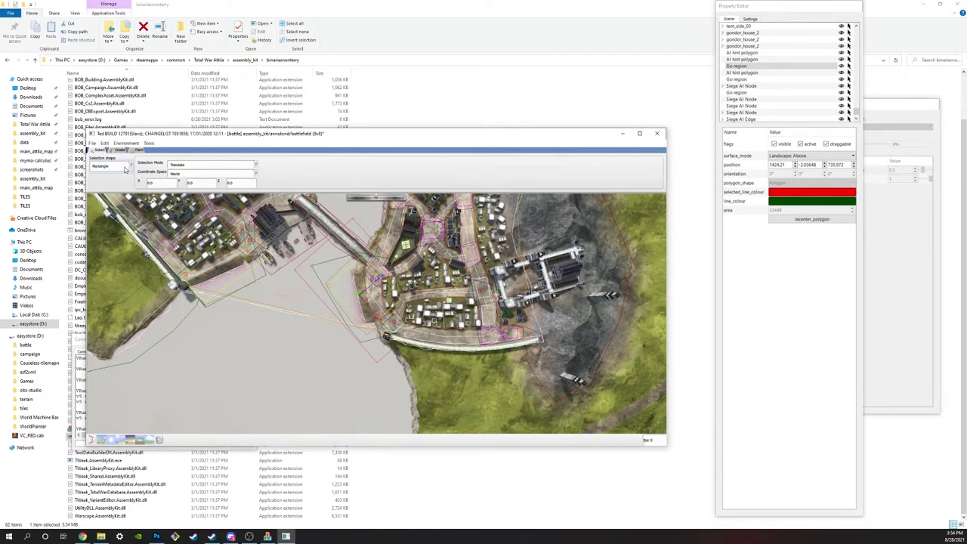
Step: Select the Go region along the docks' shoreline, next to the city wall's corner tower
scroll(294, 319, "up", 5)
scroll(295, 319, "down", 3)
middle_click_drag(455, 274, 393, 259)
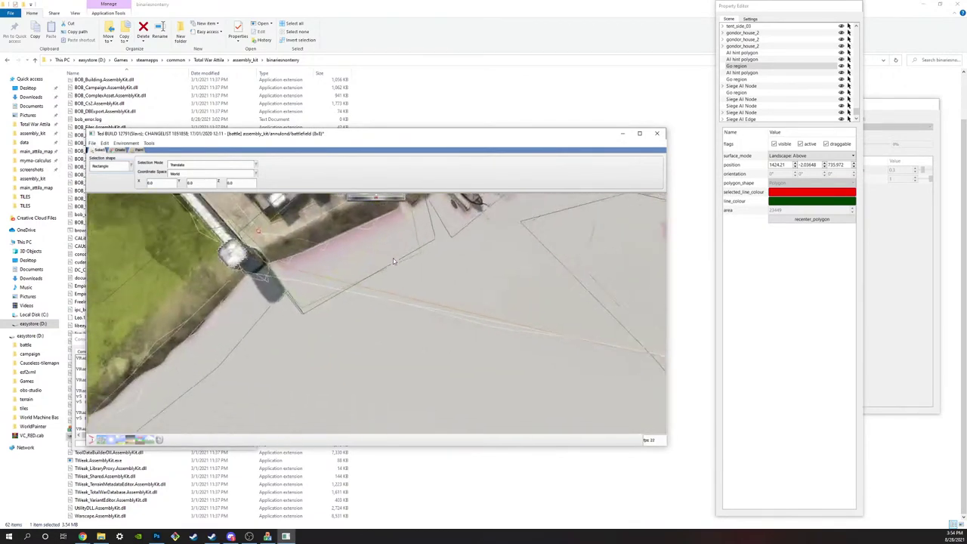
scroll(423, 263, "down", 3)
scroll(370, 258, "up", 5)
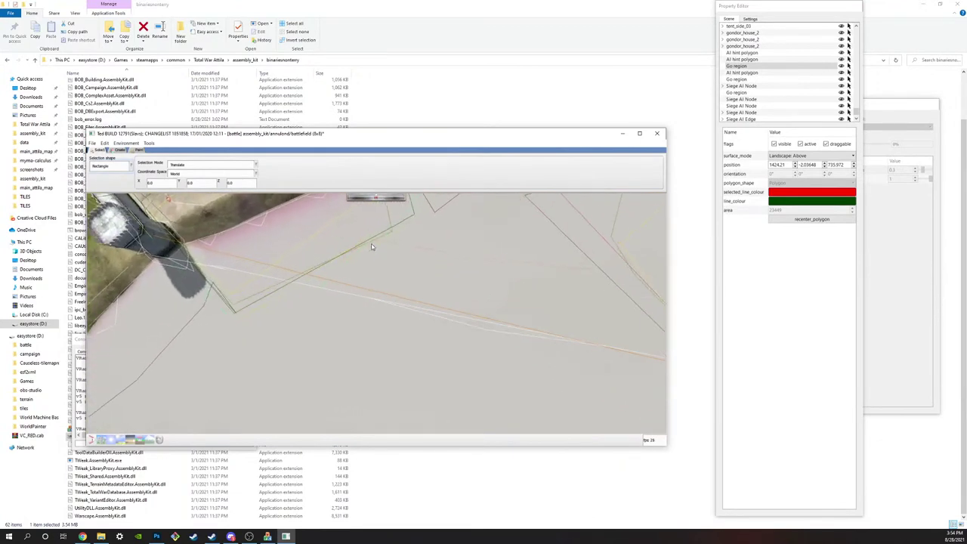
left_click(370, 242)
scroll(506, 308, "down", 8)
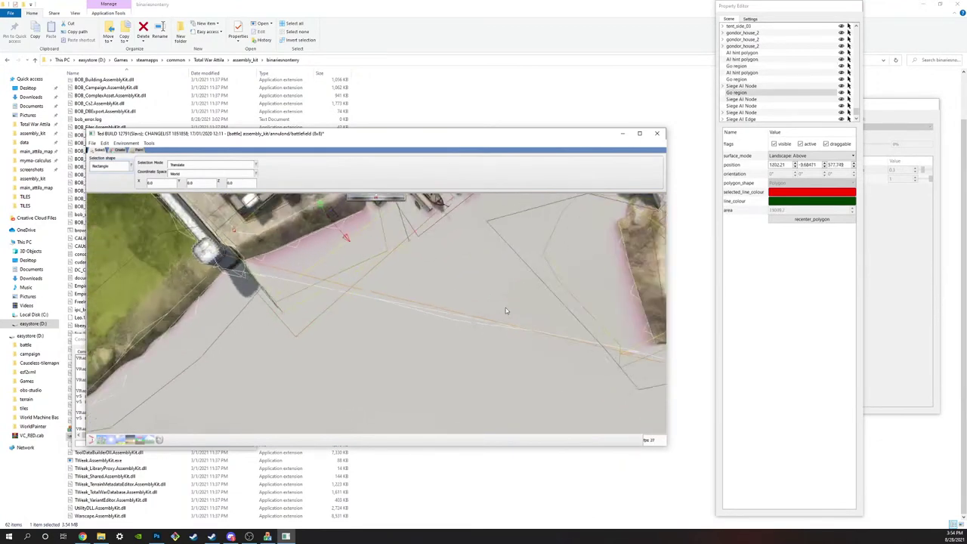
scroll(395, 279, "up", 6)
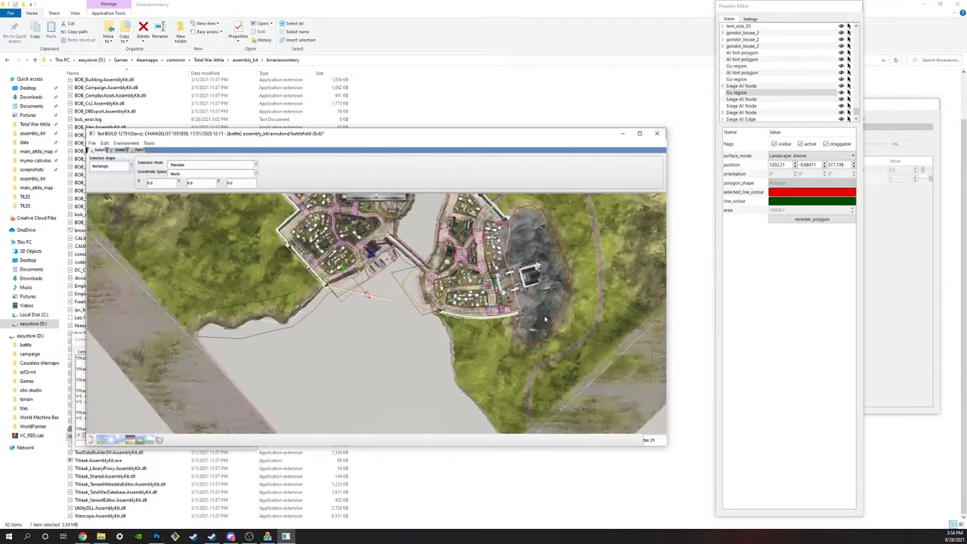
Step: Examine the outline along the grassy shoreline between the city wall's corner tower and the map border
scroll(395, 279, "down", 6)
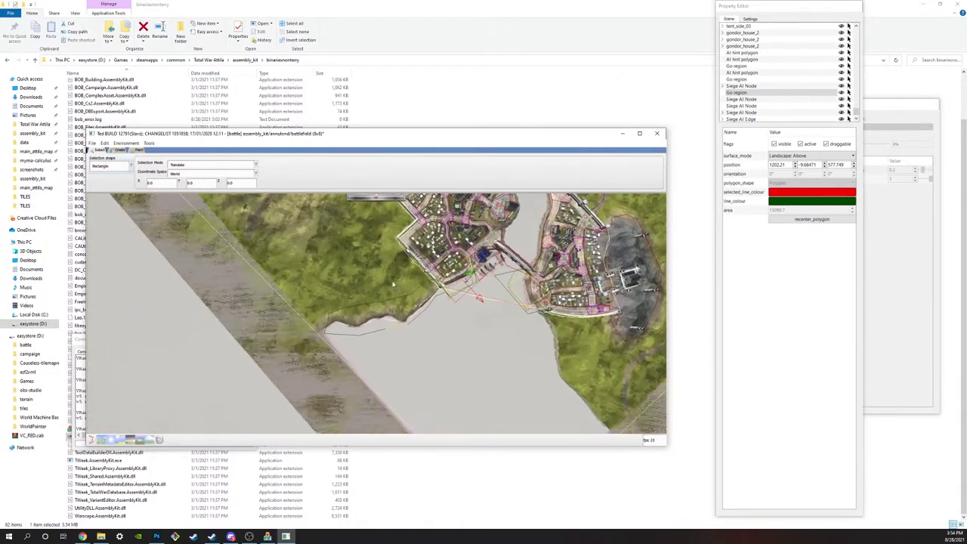
key("s")
key("w")
key("s")
scroll(396, 274, "down", 2)
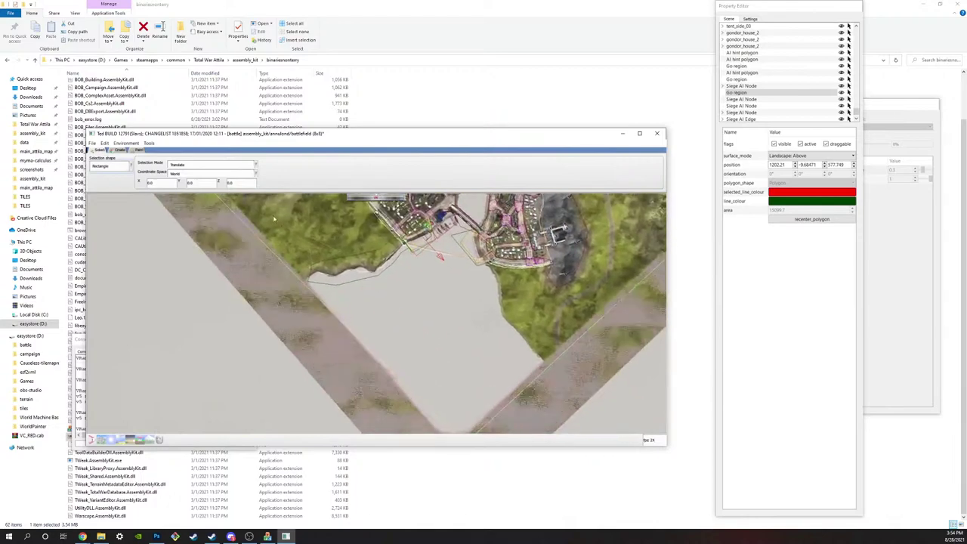
scroll(305, 233, "up", 2)
key("w")
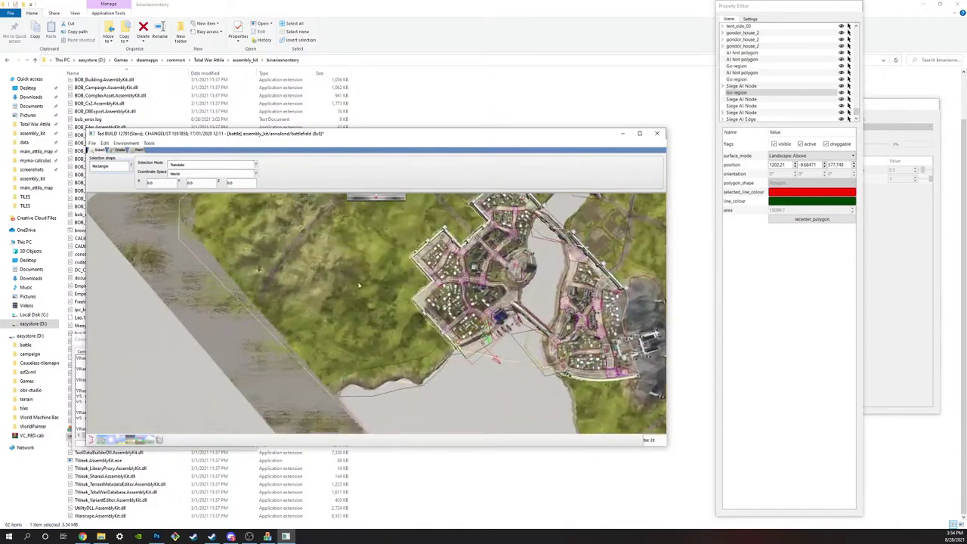
key("s")
scroll(371, 299, "up", 2)
scroll(371, 299, "down", 1)
scroll(432, 388, "up", 1)
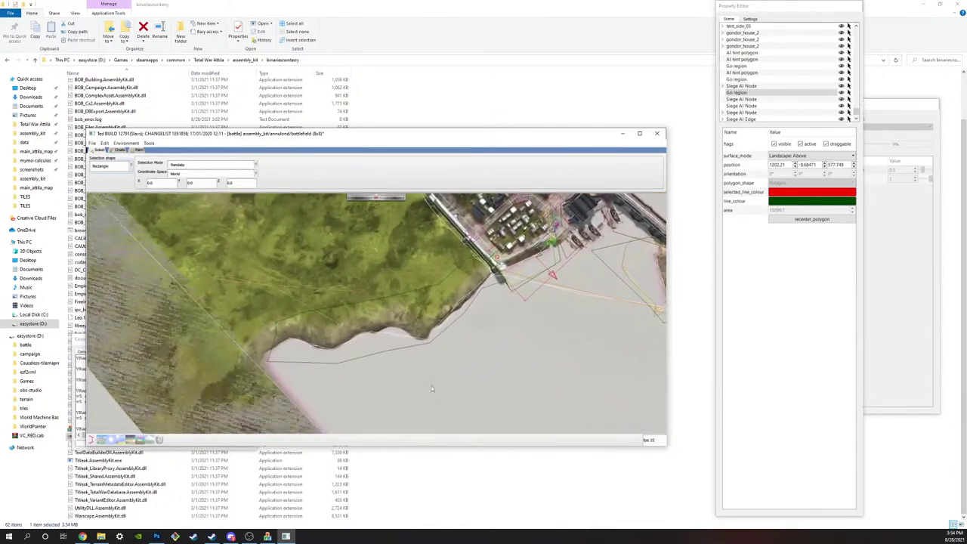
scroll(376, 313, "down", 2)
scroll(241, 219, "up", 2)
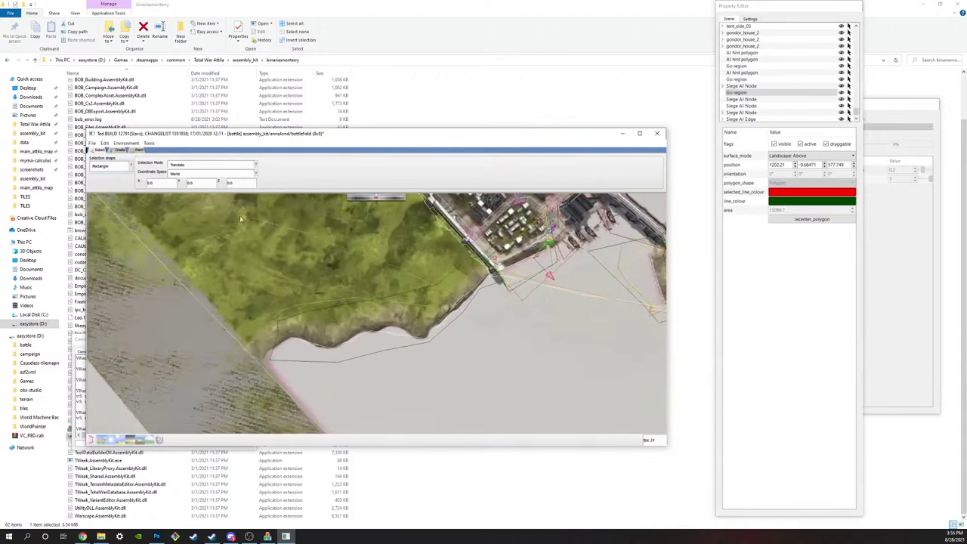
key("s")
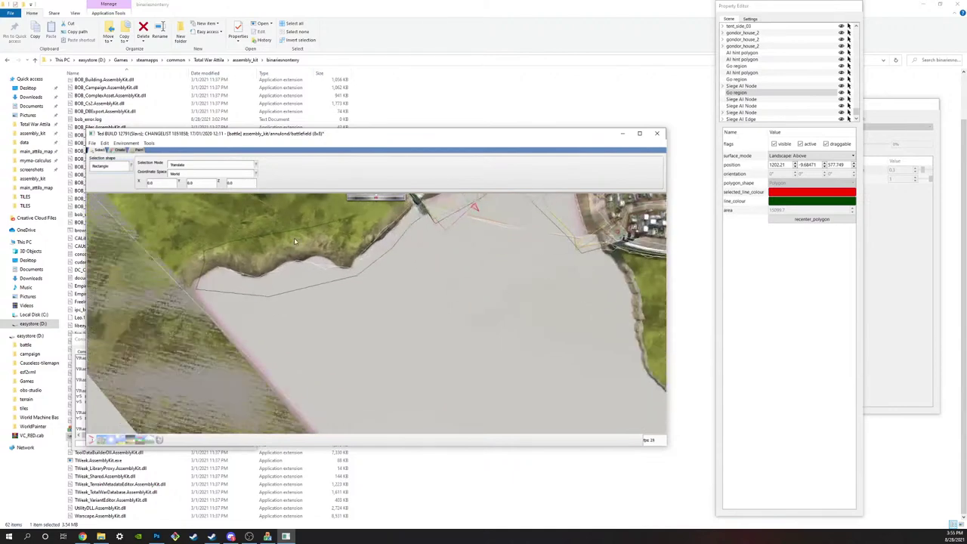
key("w")
scroll(365, 290, "up", 1)
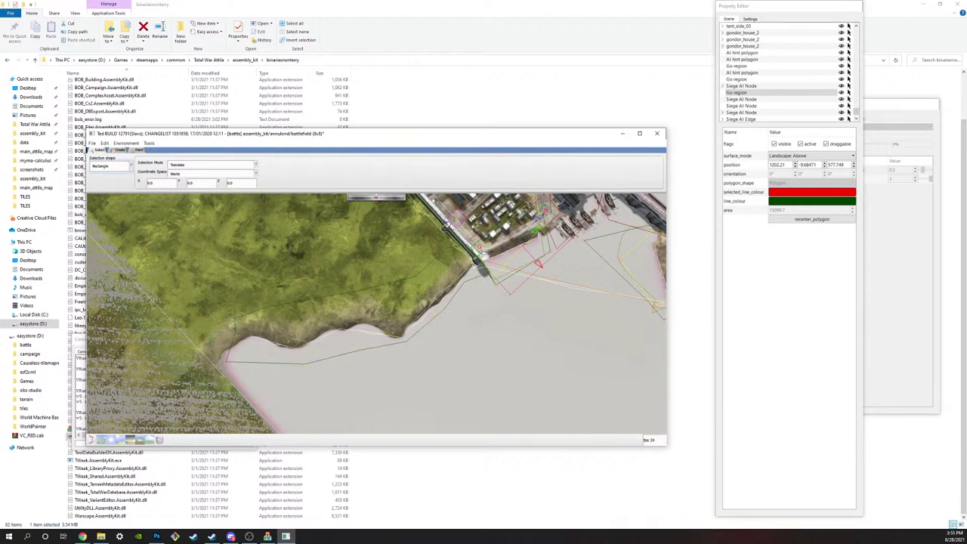
scroll(371, 356, "up", 5)
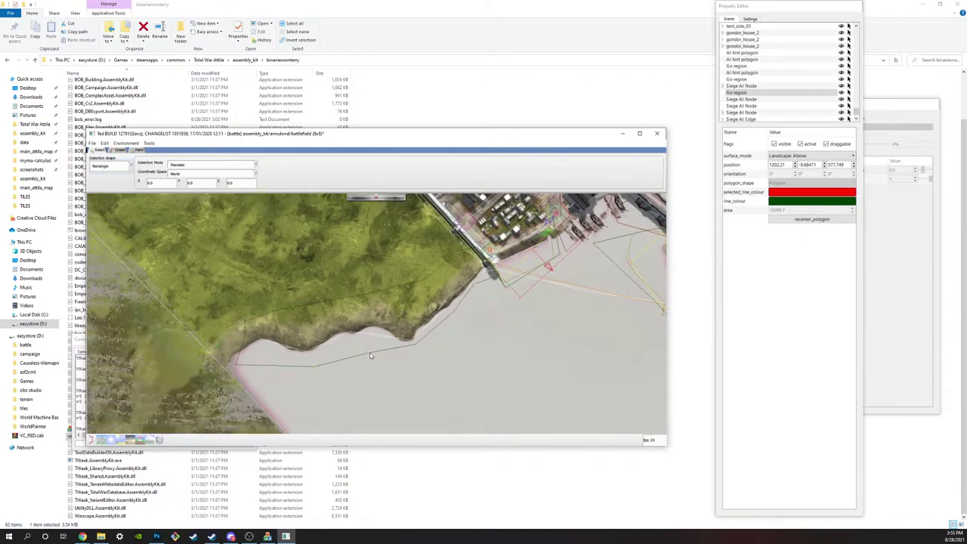
middle_click_drag(589, 419, 541, 363)
scroll(304, 335, "down", 4)
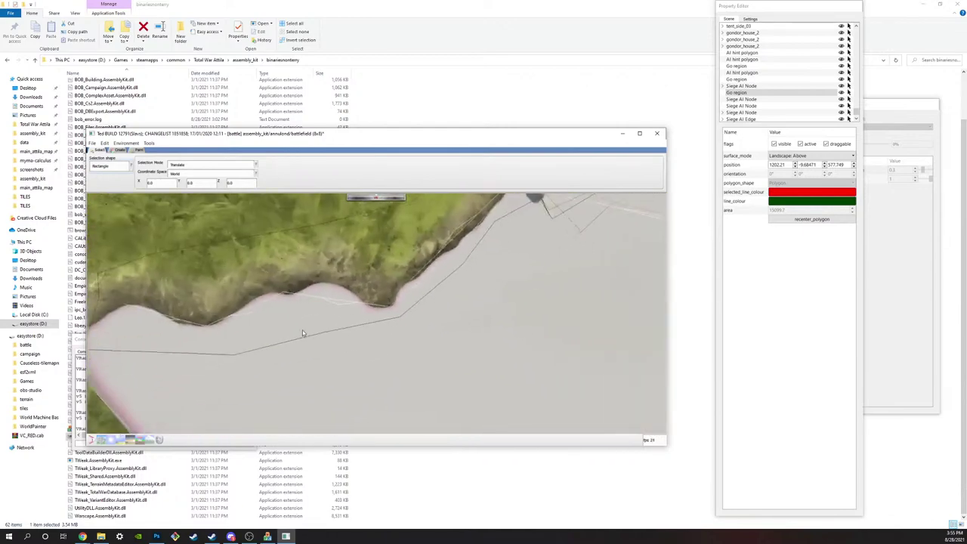
scroll(336, 318, "down", 1)
middle_click_drag(350, 299, 400, 343)
scroll(401, 343, "down", 3)
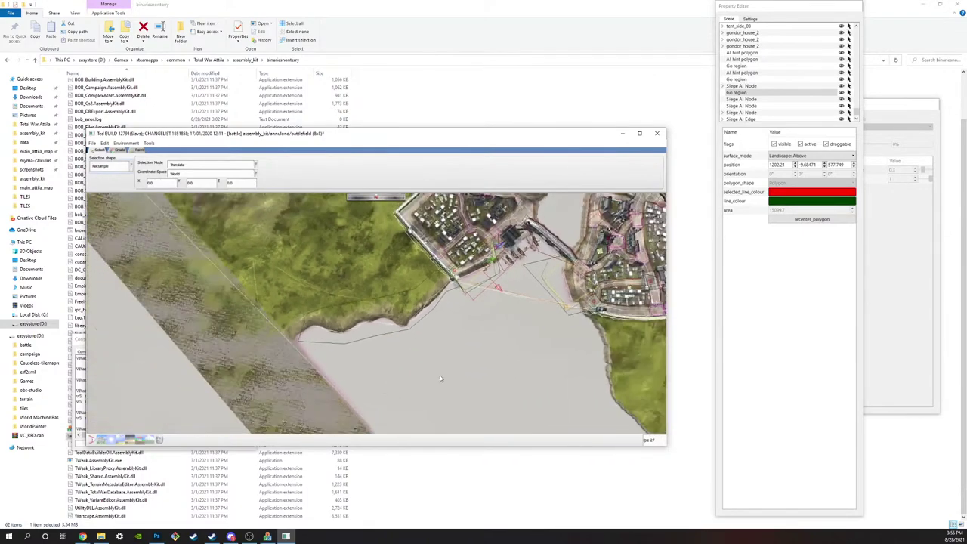
Step: Examine the whole battlefield's border, the opposite shoreline and the place where the river reaches the map edge
middle_click_drag(441, 376, 370, 345)
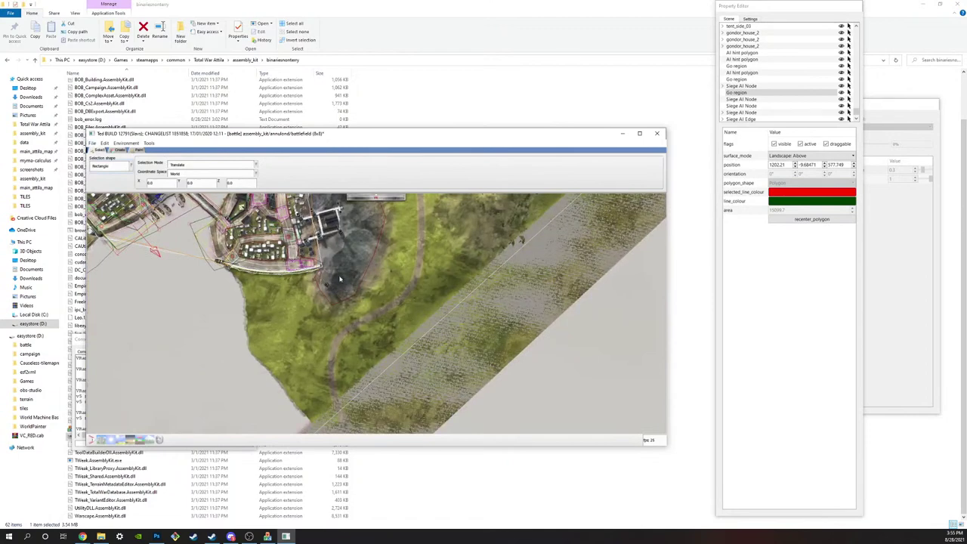
scroll(334, 276, "down", 5)
scroll(397, 279, "down", 1)
scroll(504, 288, "up", 4)
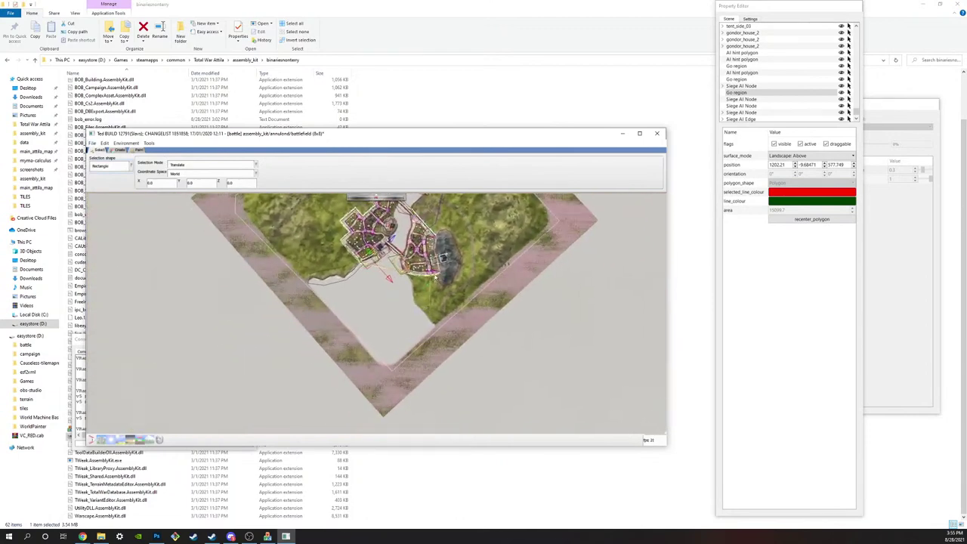
middle_click_drag(442, 341, 363, 305)
scroll(363, 306, "up", 5)
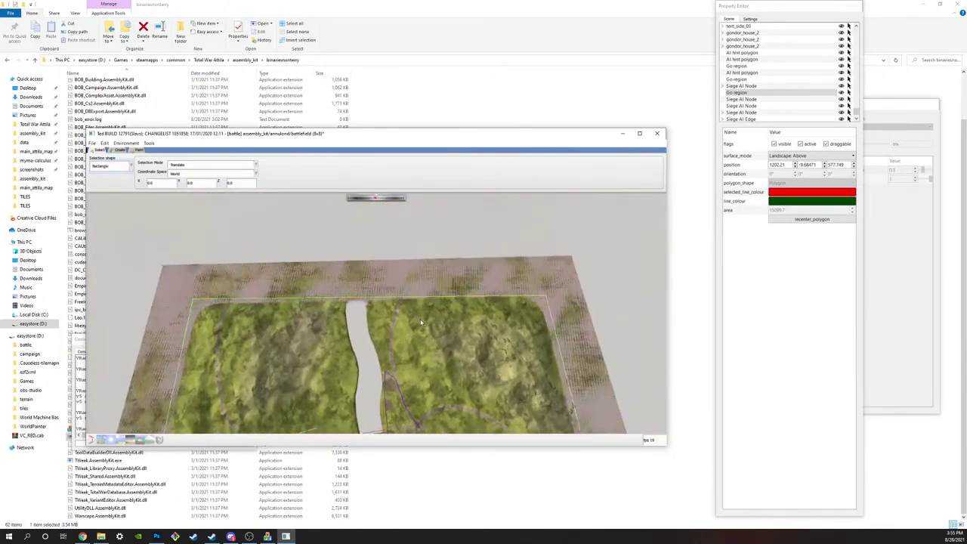
key("alt+Tab")
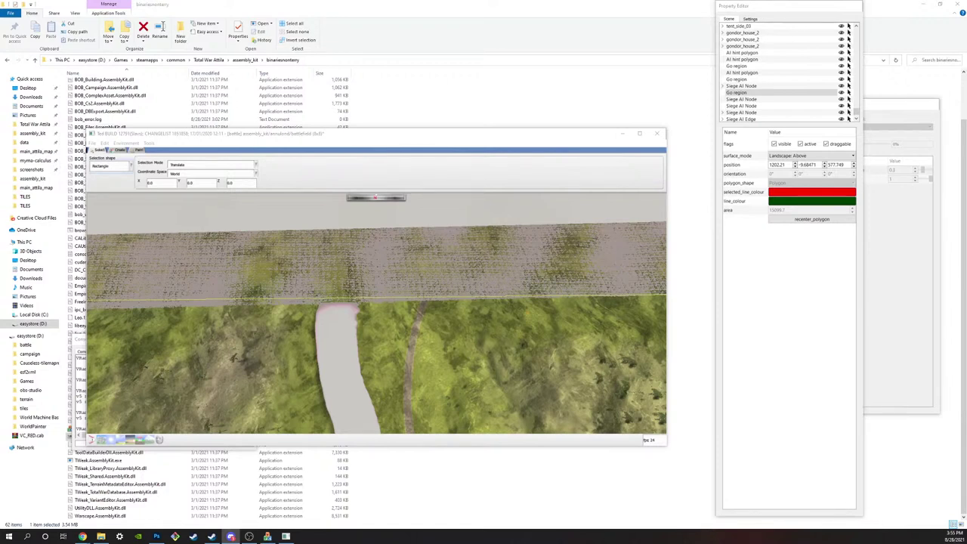
Step: View the whole battlefield around the city and sea area, and clear the Go region selection
left_click(307, 294)
key("s")
scroll(330, 283, "down", 3)
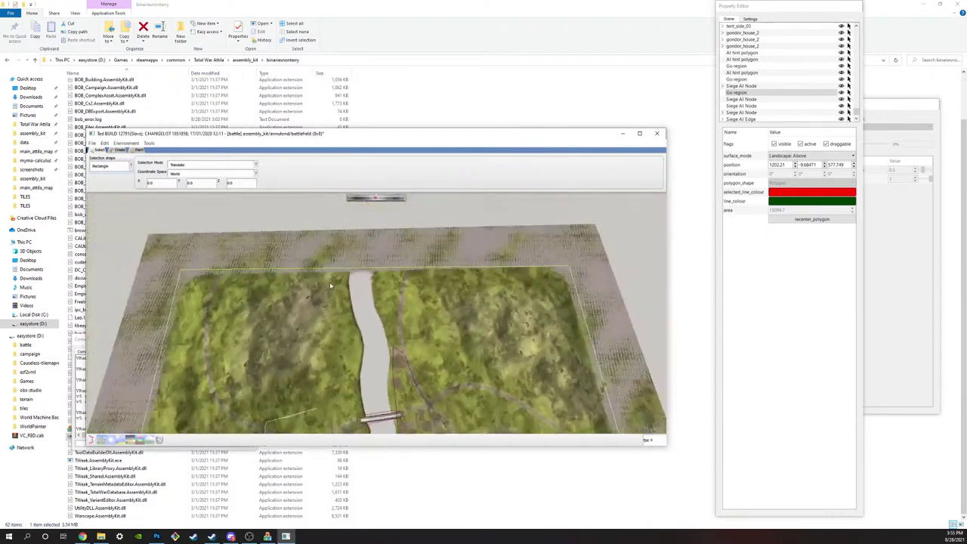
scroll(329, 286, "down", 5)
middle_click_drag(400, 237, 393, 292)
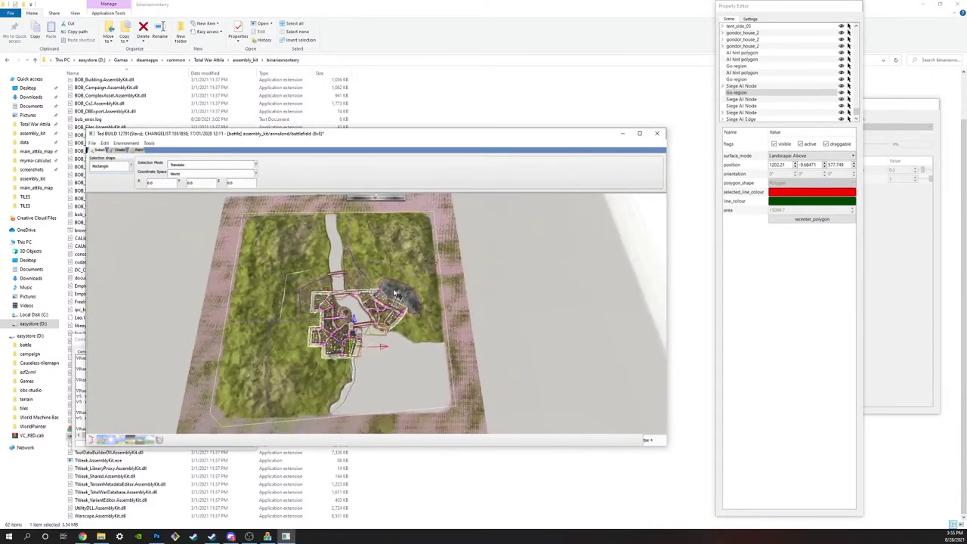
key("d")
scroll(432, 401, "up", 1)
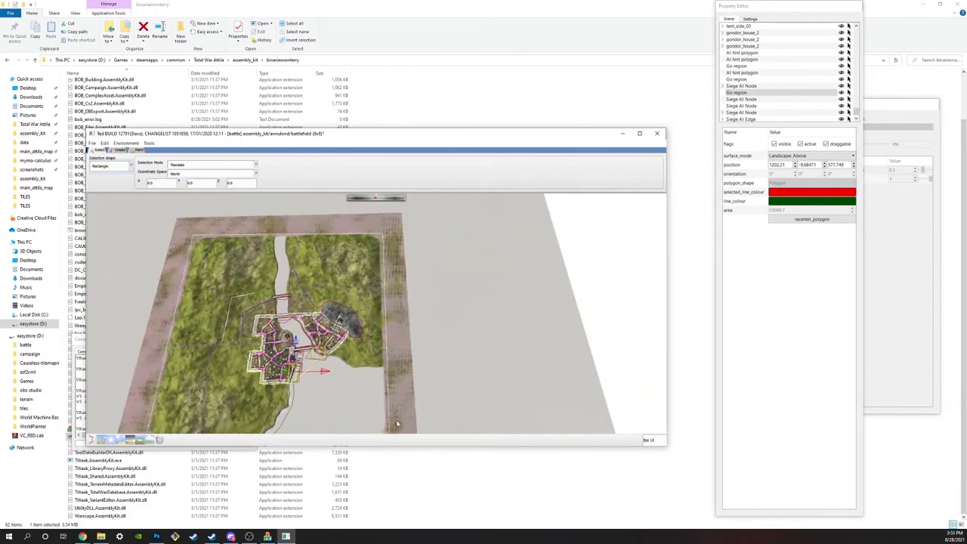
middle_click_drag(399, 371, 417, 353)
scroll(417, 353, "up", 3)
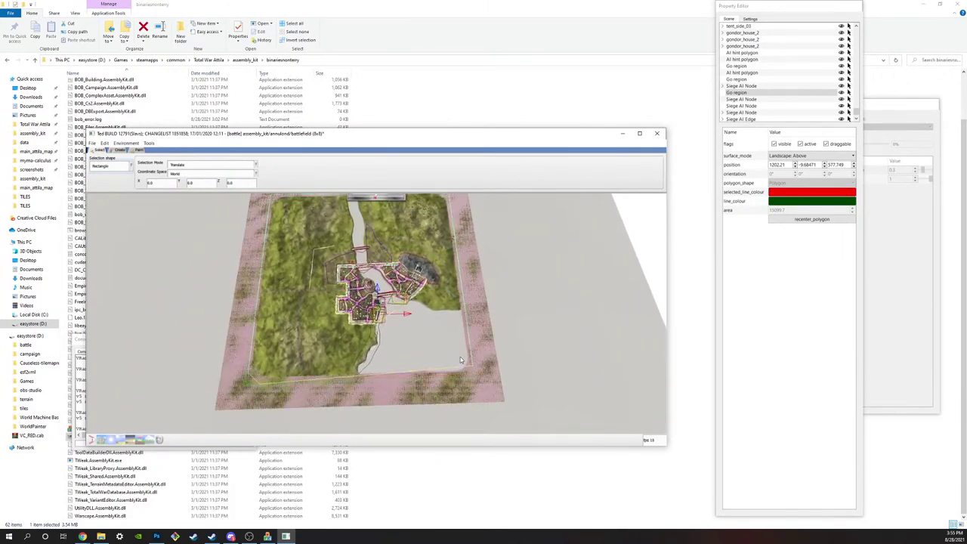
left_click(506, 324)
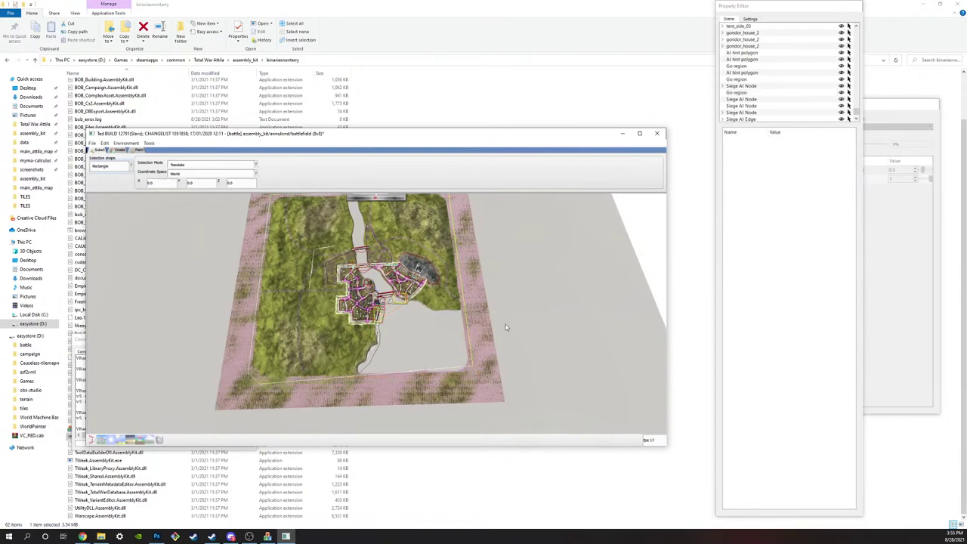
Step: Examine the battlefield's border at the sea corner, along the river's far end and on the grassland side
middle_click_drag(505, 324, 497, 307)
scroll(495, 319, "up", 3)
scroll(495, 359, "up", 5)
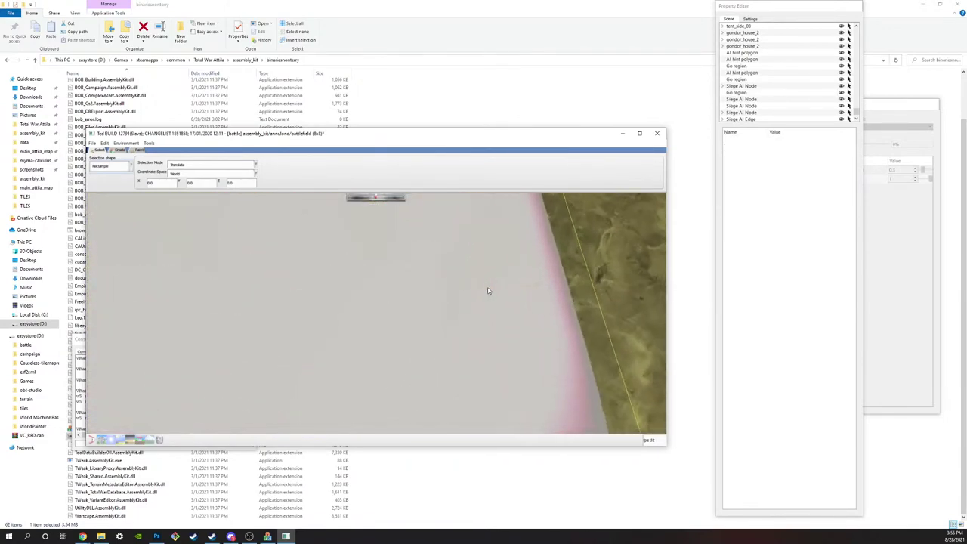
scroll(488, 287, "down", 5)
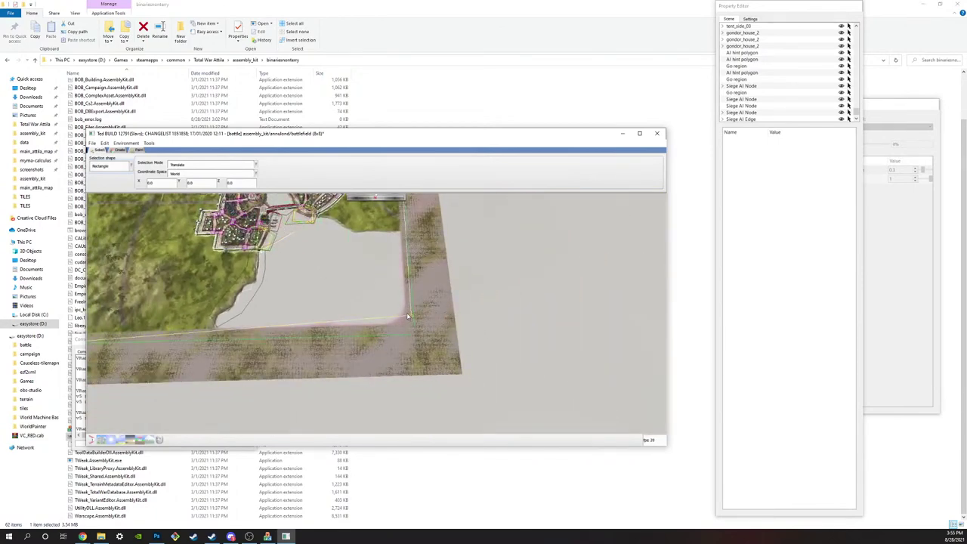
key("w")
key("a")
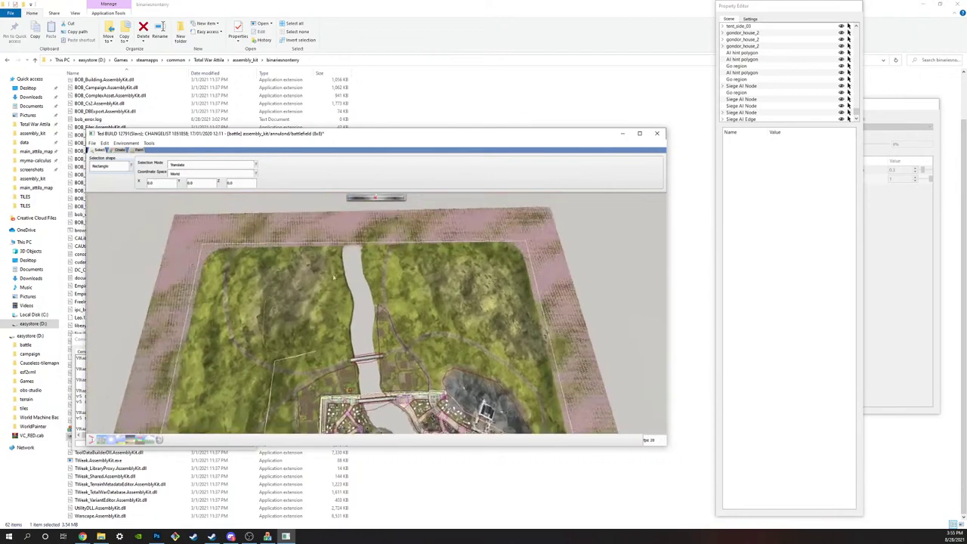
key("a")
key("s")
key("d")
key("d")
Step: Examine the trees and dirt path in the grassland outside the city, and return to the battlefield overview
scroll(531, 337, "up", 2)
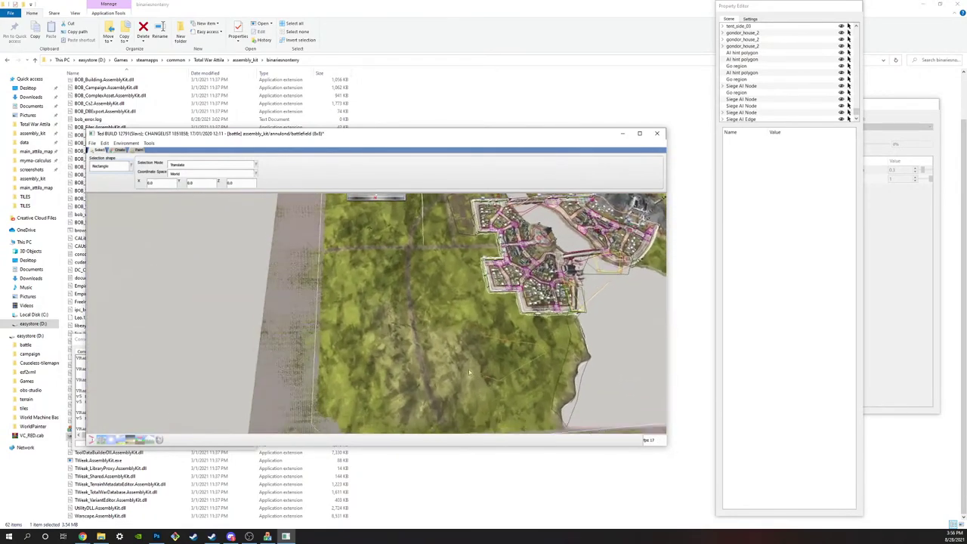
scroll(333, 261, "up", 8)
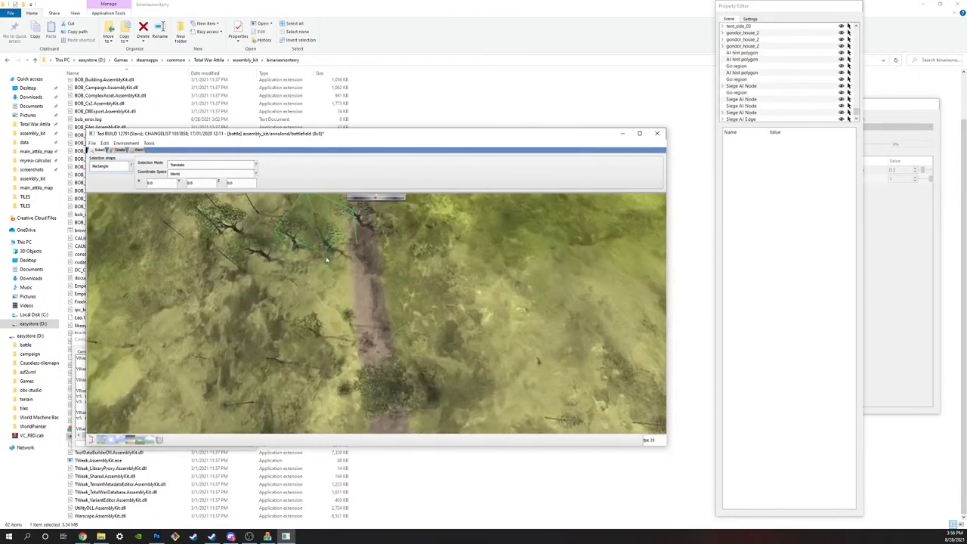
middle_click_drag(325, 256, 401, 296)
scroll(401, 296, "up", 4)
scroll(402, 295, "down", 3)
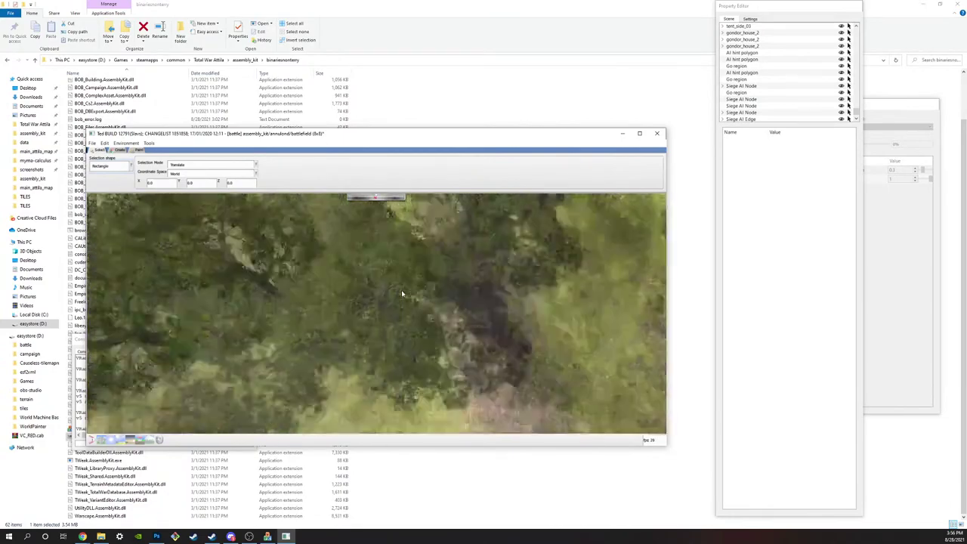
scroll(403, 294, "down", 15)
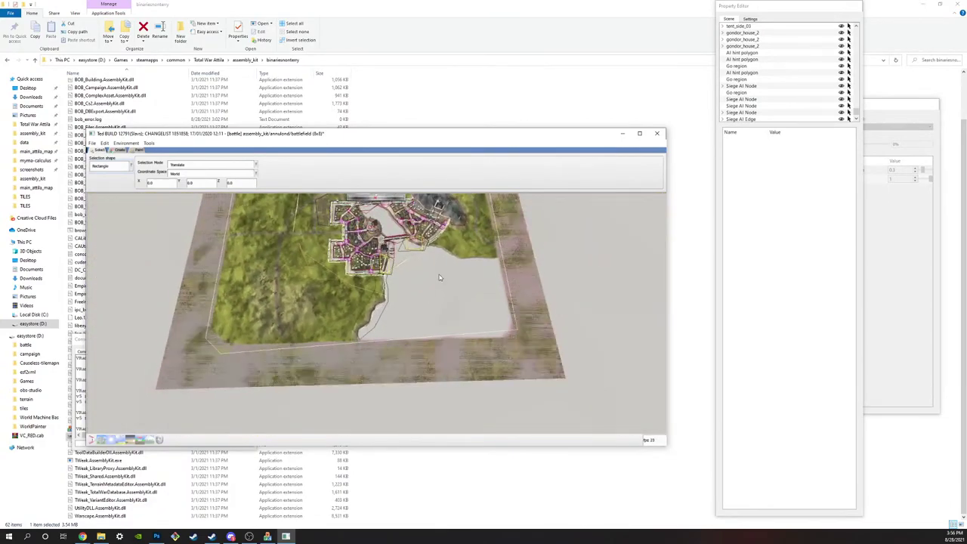
scroll(419, 293, "down", 1)
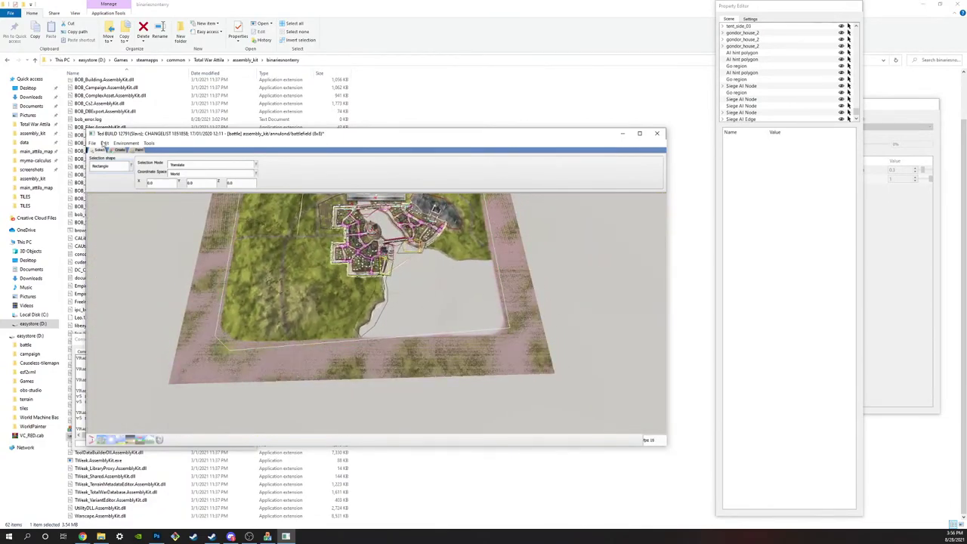
Step: Open the tile properties and enable Has Link for the white subtile diagonally outside the grid's lower-right corner
left_click(92, 142)
left_click(111, 198)
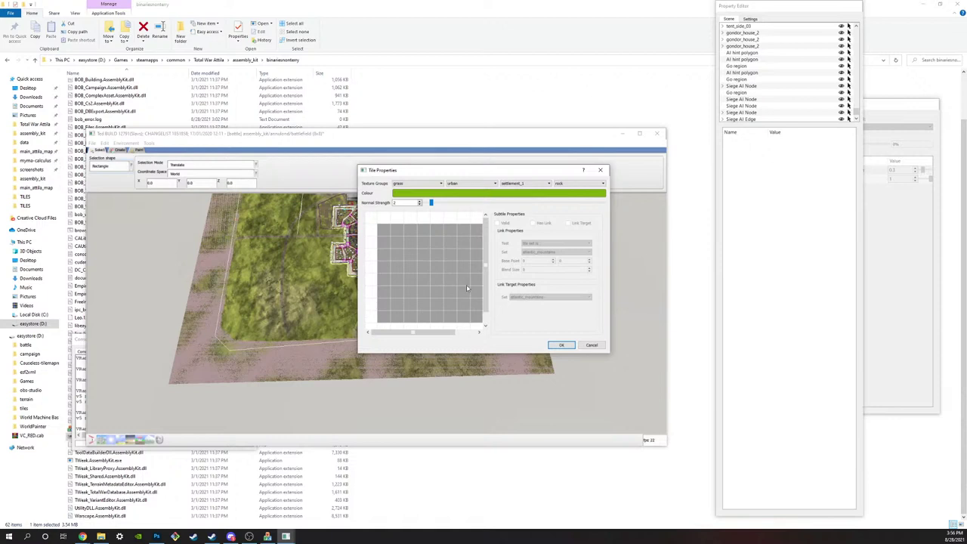
scroll(465, 286, "down", 1)
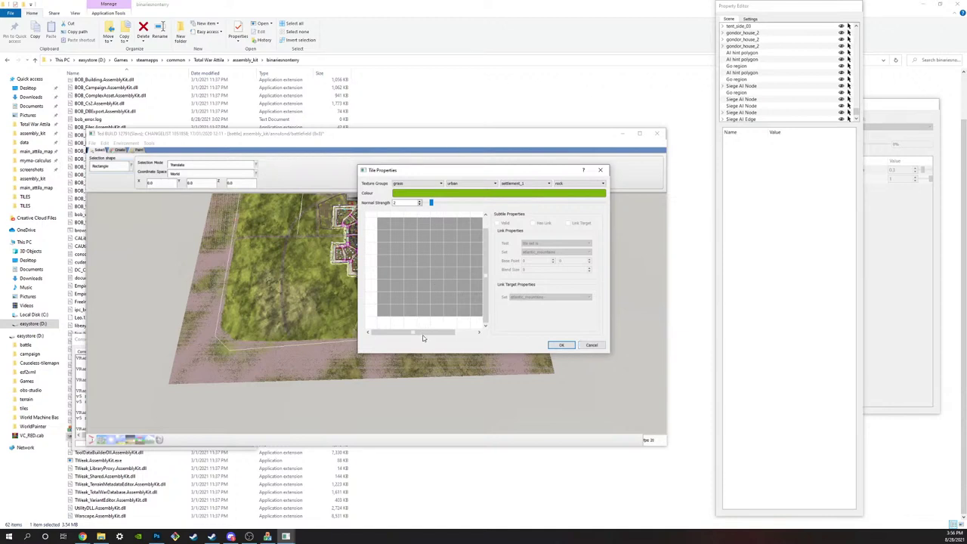
left_click_drag(423, 332, 435, 332)
left_click(463, 323)
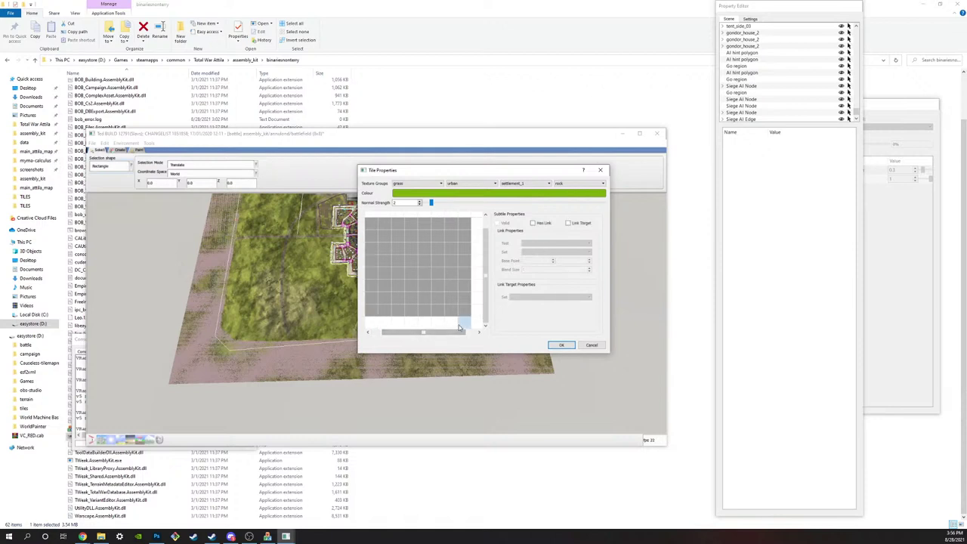
left_click(532, 223)
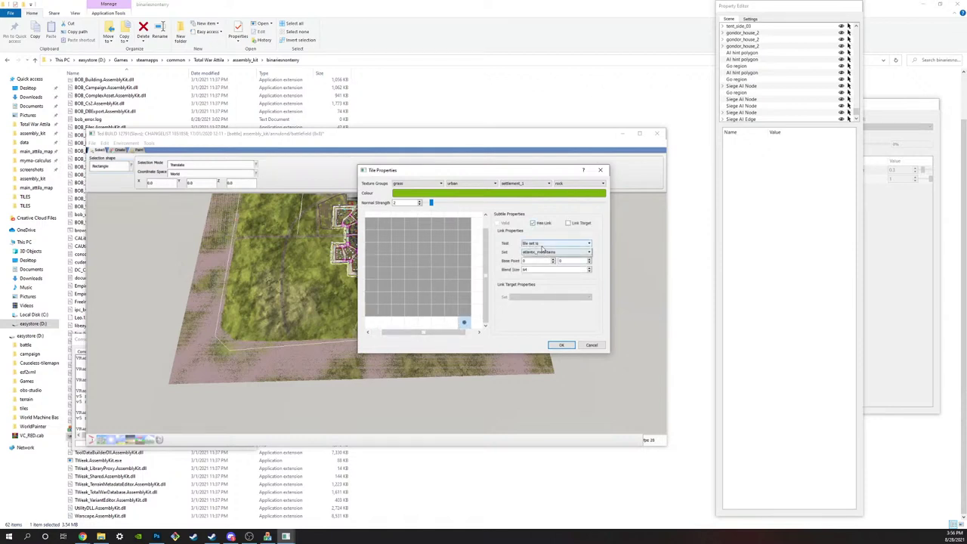
Step: Look through the available tile sets and set the corner subtile's link to sea_coast
left_click(545, 251)
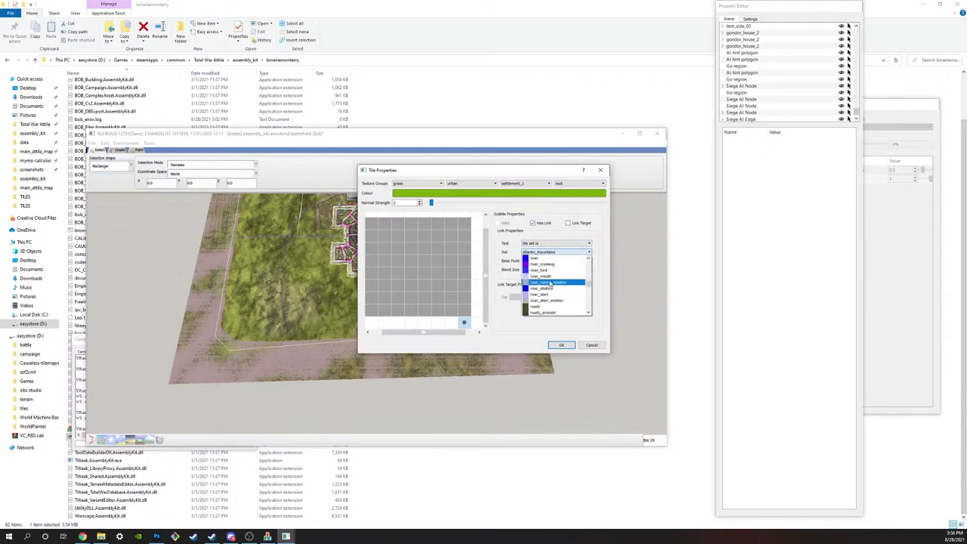
scroll(552, 285, "up", 10)
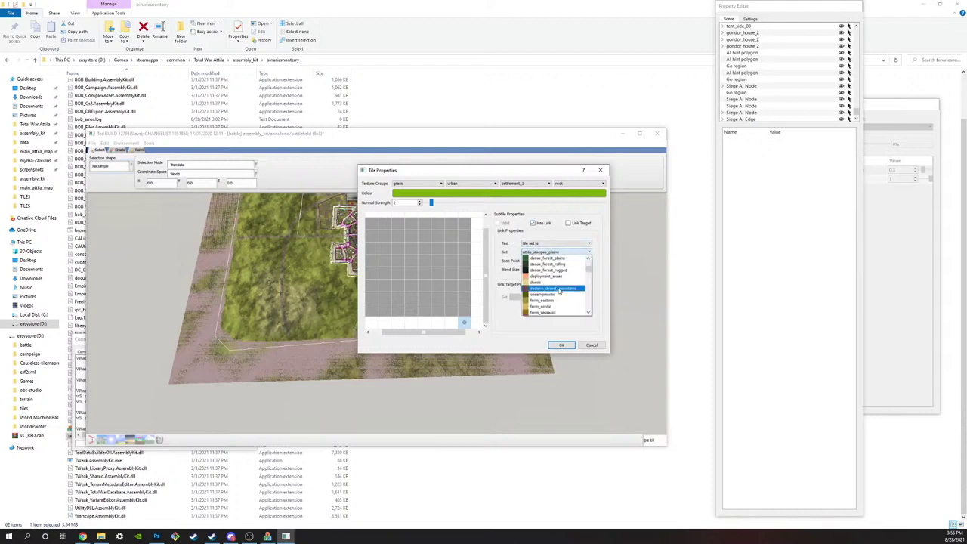
scroll(559, 290, "up", 1)
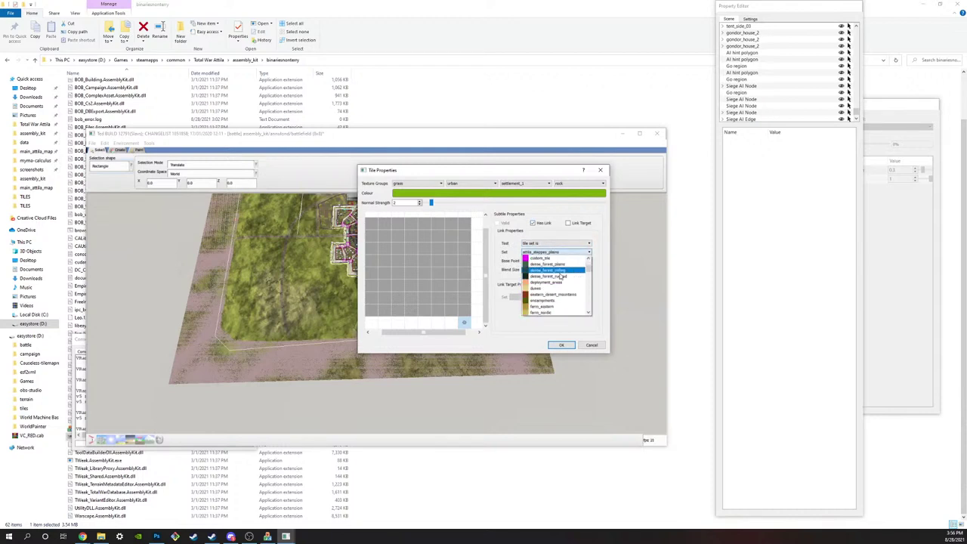
scroll(560, 276, "down", 4)
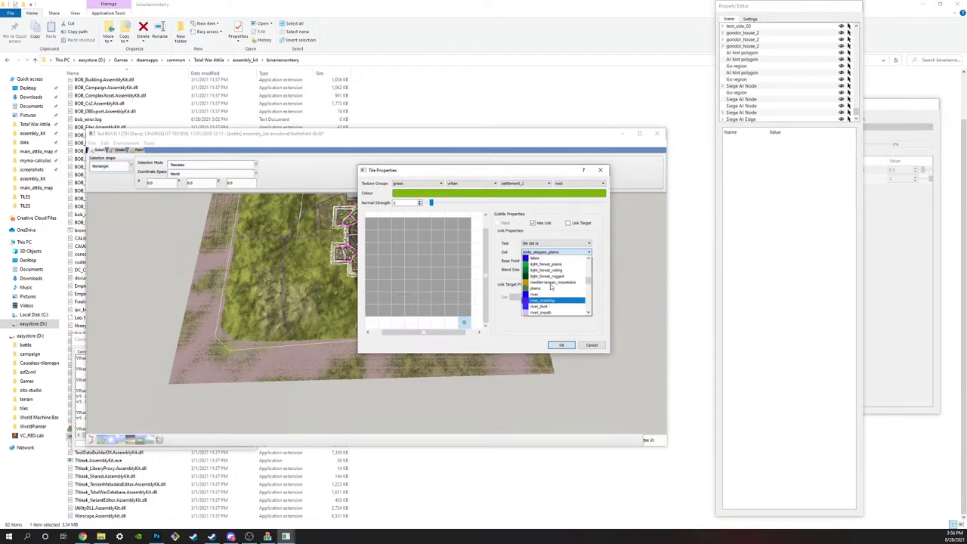
scroll(545, 295, "down", 3)
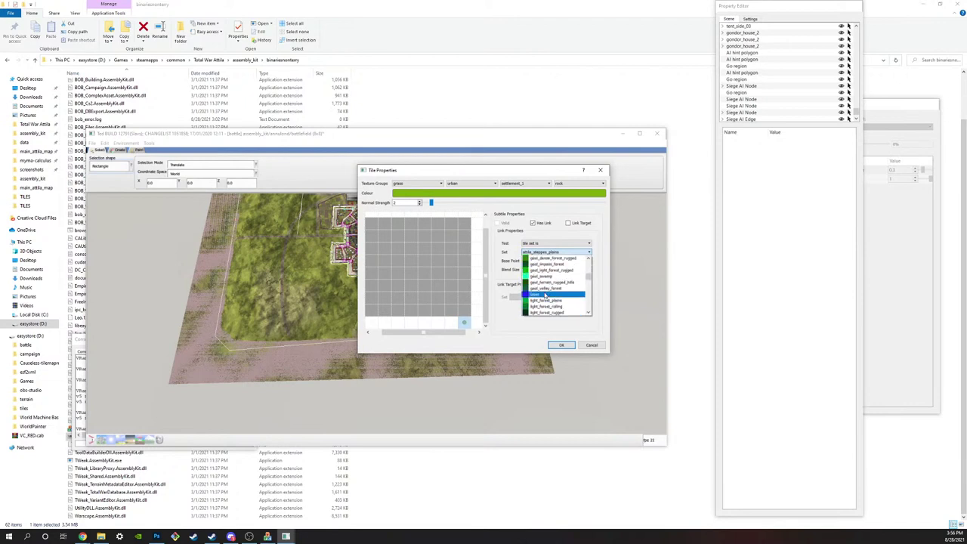
scroll(545, 290, "down", 3)
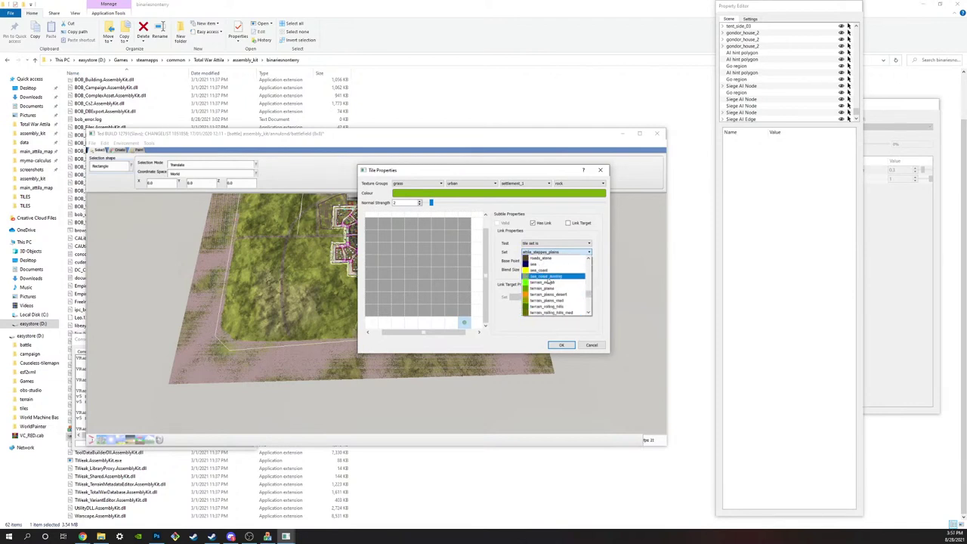
left_click(550, 269)
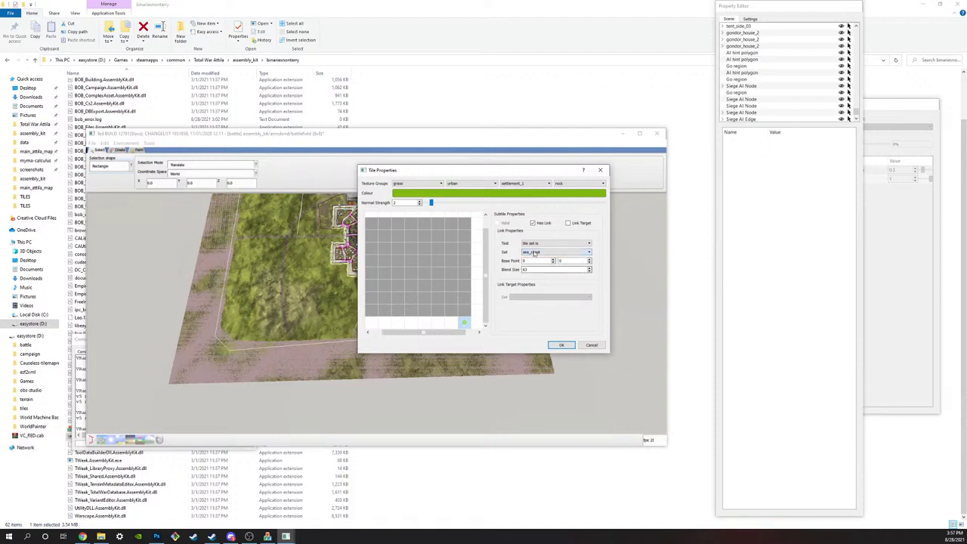
Step: Try roads_mountain as the corner subtile's link set, and change it back to sea_coast
left_click(533, 253)
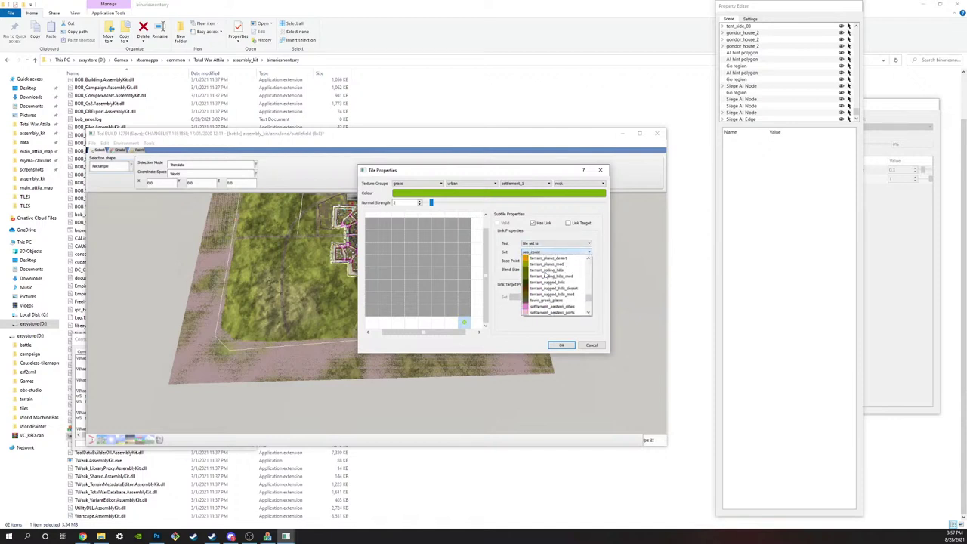
scroll(548, 275, "up", 2)
left_click(543, 265)
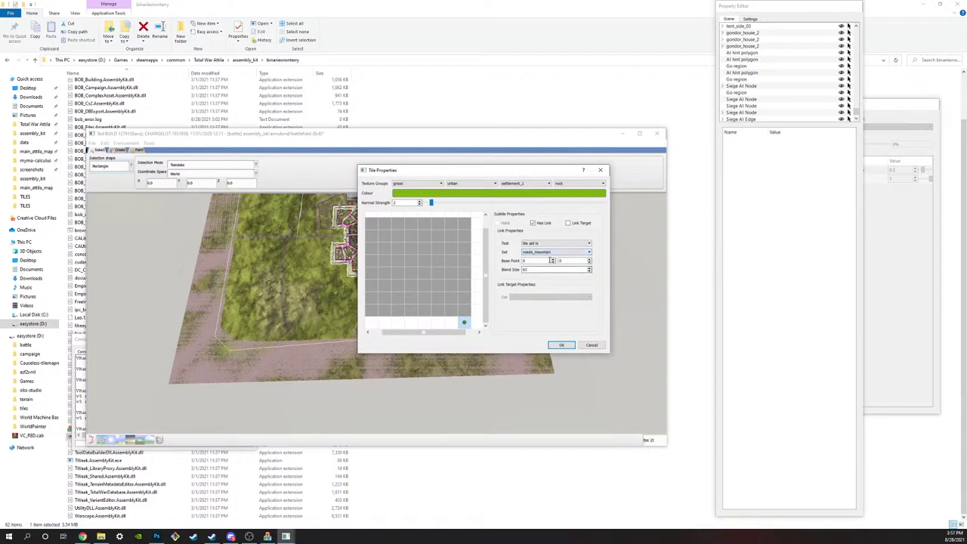
left_click(551, 254)
scroll(554, 276, "up", 3)
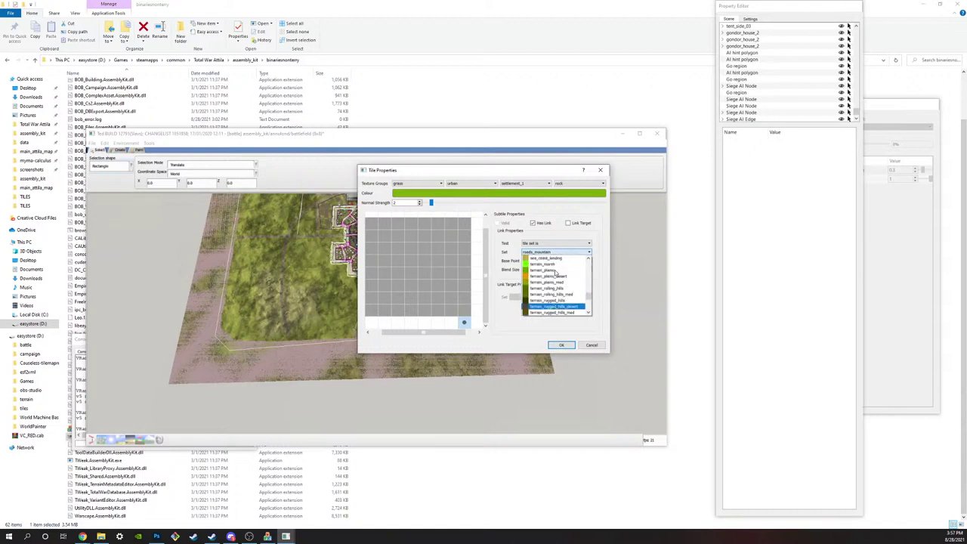
left_click(544, 306)
Step: Set the corner subtile's link set to sea and apply the tile properties
left_click(555, 252)
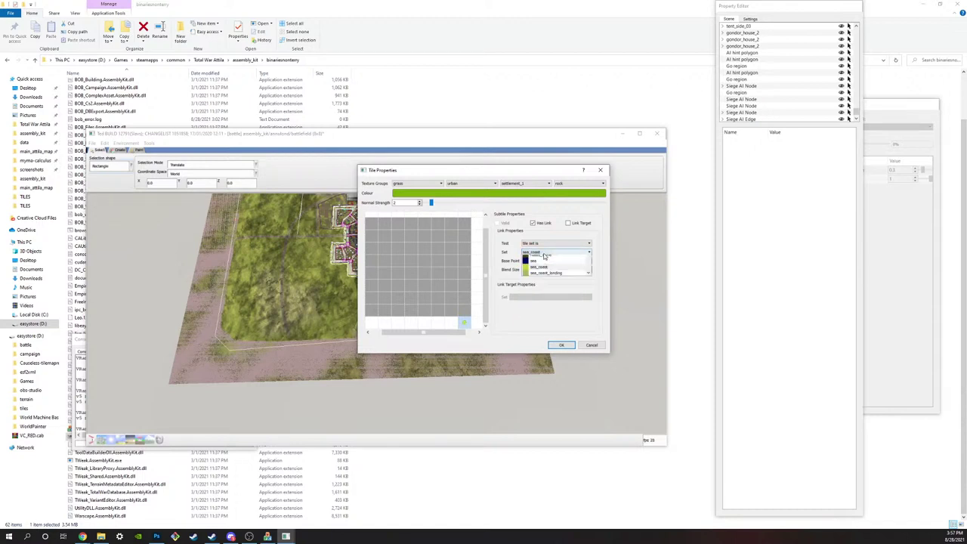
scroll(547, 289, "down", 3)
scroll(545, 291, "up", 5)
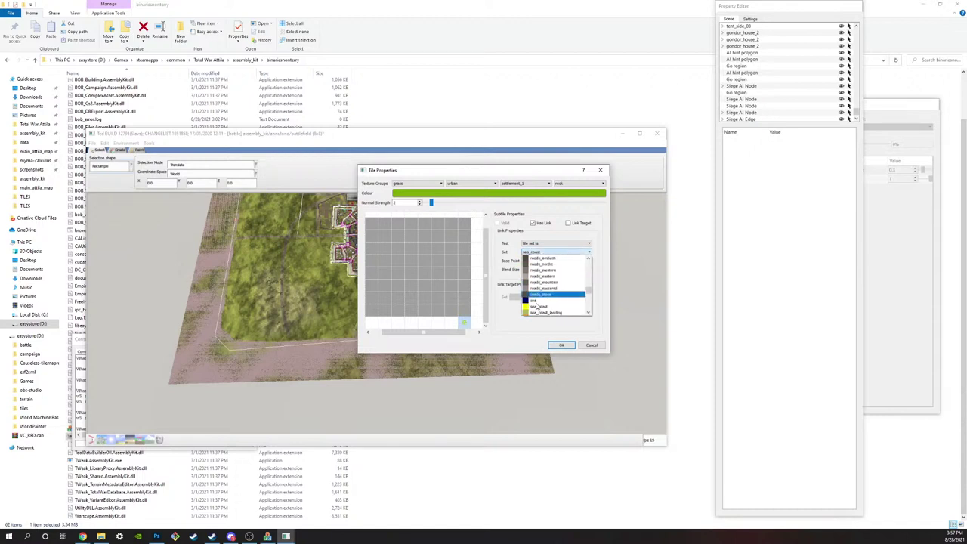
left_click(538, 301)
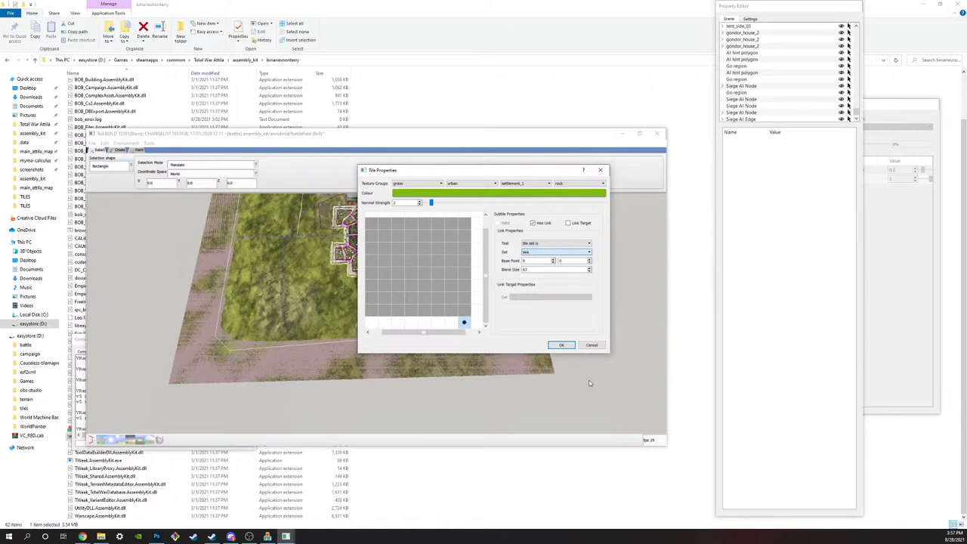
left_click(570, 345)
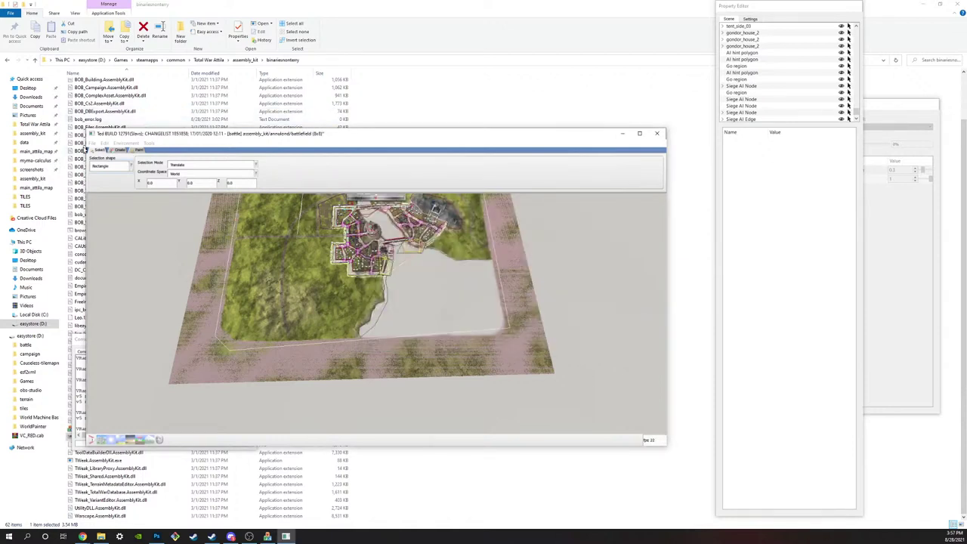
Step: Save the tile, accepting the removal of the two Siege AI Nodes that lack a main box shape
left_click(92, 143)
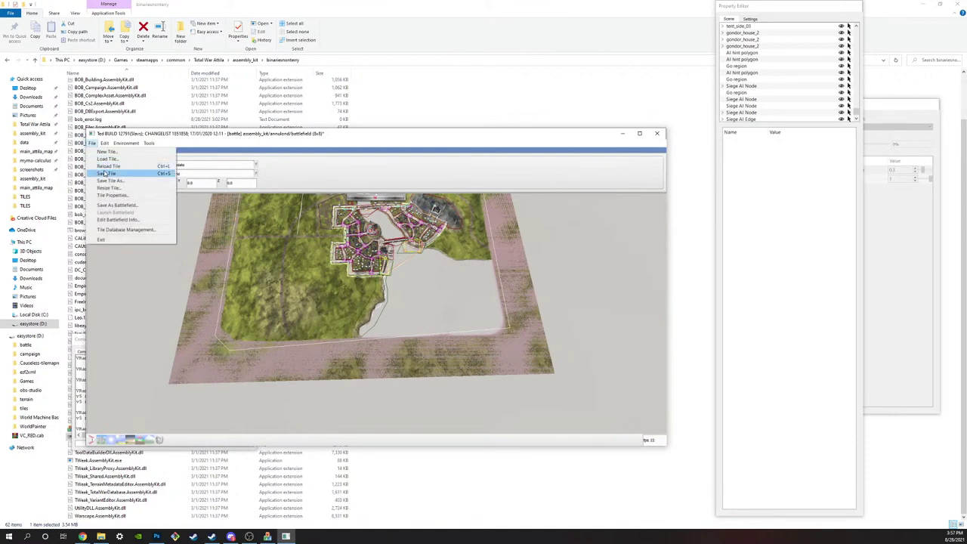
left_click(104, 173)
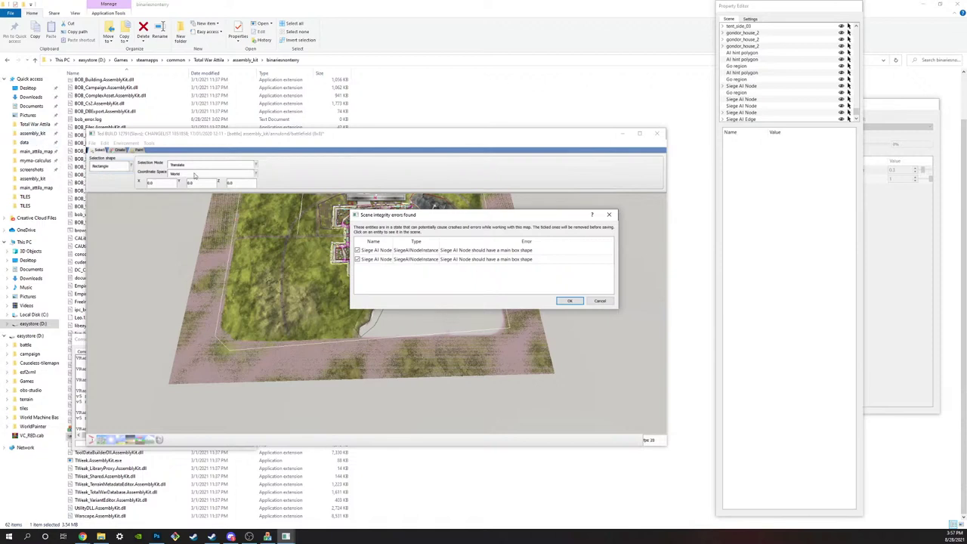
left_click(567, 301)
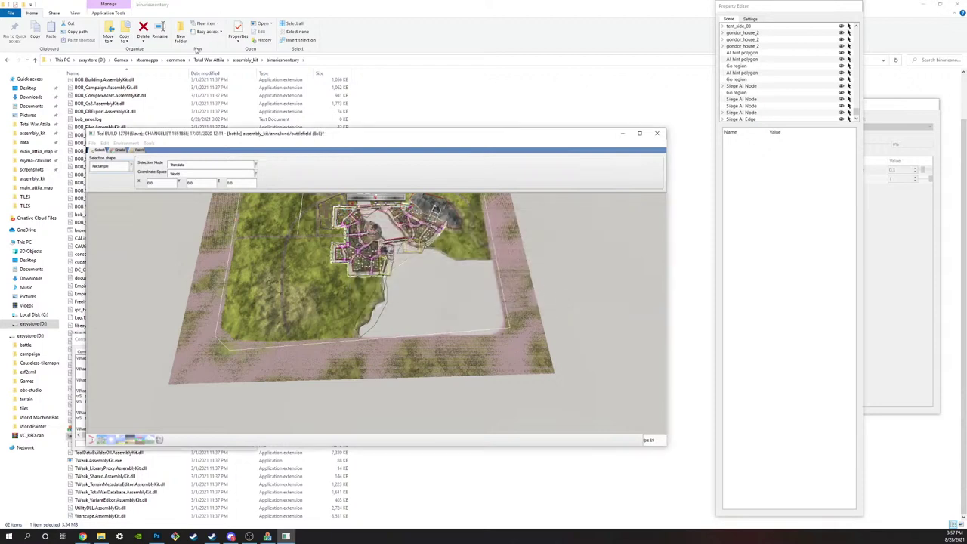
Step: Load the battlefield variation of the annulond tile from the assembly_kit set
left_click(92, 143)
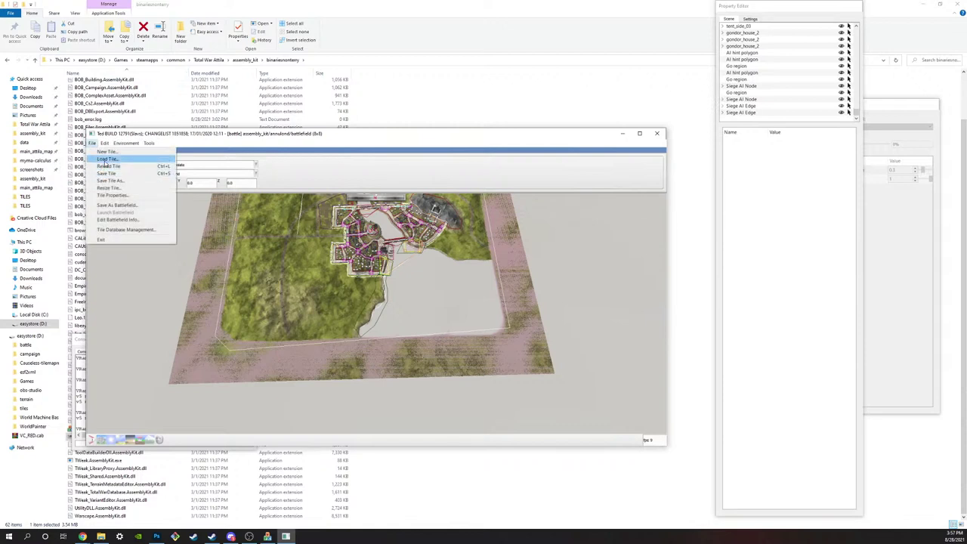
left_click(105, 159)
scroll(423, 284, "down", 5)
scroll(423, 283, "down", 3)
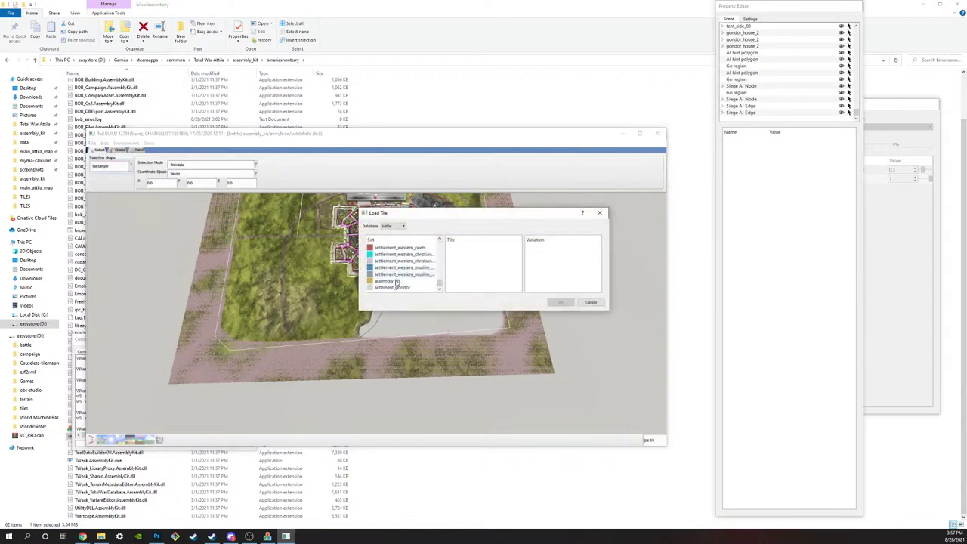
left_click(387, 280)
left_click(461, 254)
left_click(544, 248)
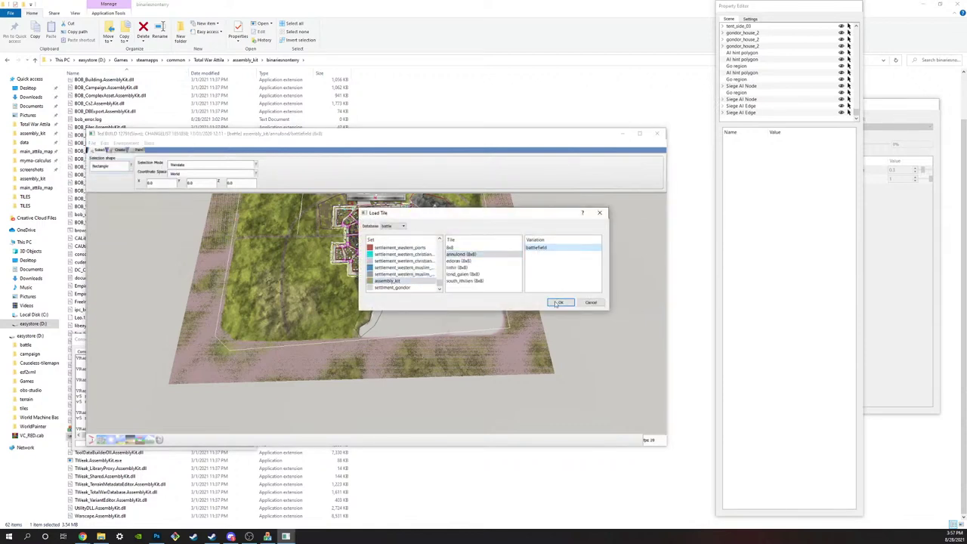
left_click(561, 302)
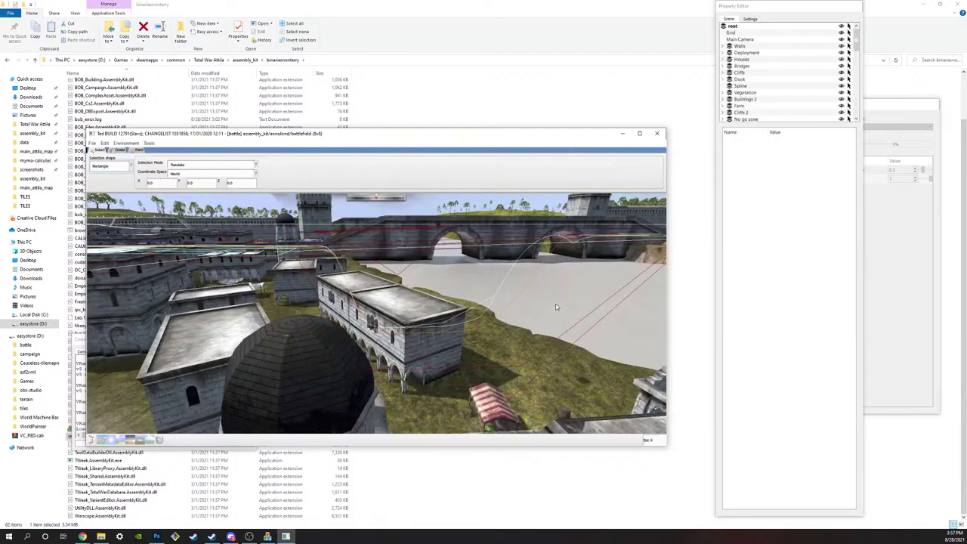
Step: Examine how the linked sea subtile blends with the terrain along the map's edge from several distances
scroll(556, 307, "down", 10)
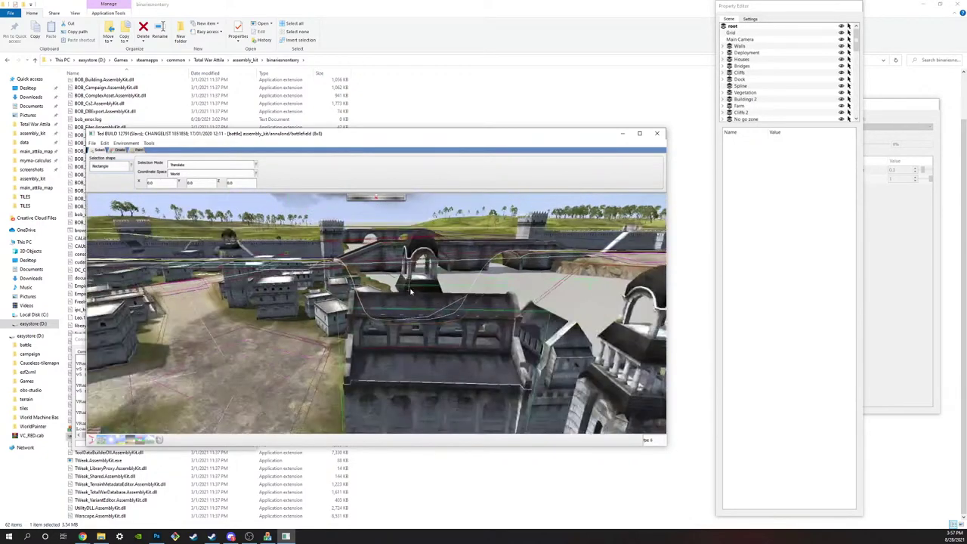
middle_click_drag(407, 313, 364, 277)
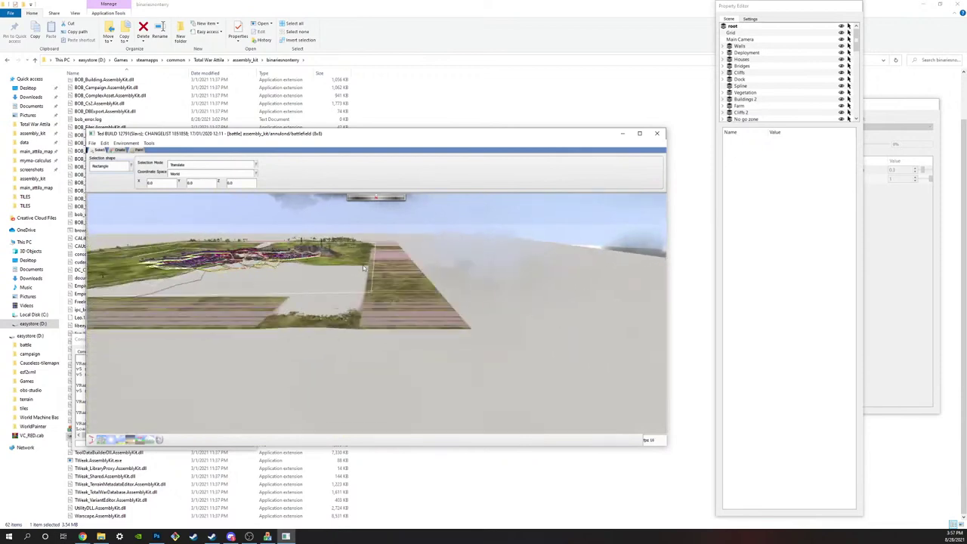
scroll(364, 277, "down", 3)
scroll(432, 311, "up", 8)
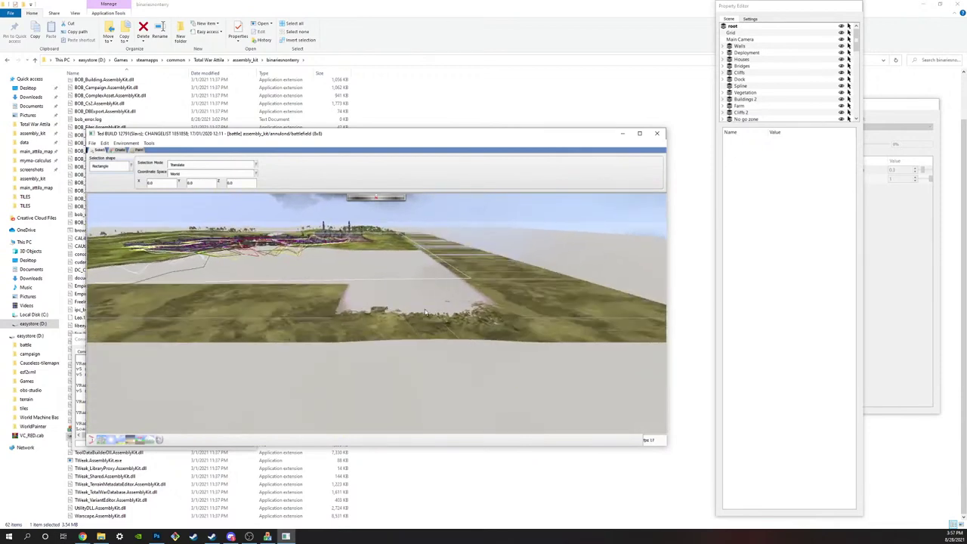
scroll(433, 311, "up", 3)
scroll(423, 310, "down", 8)
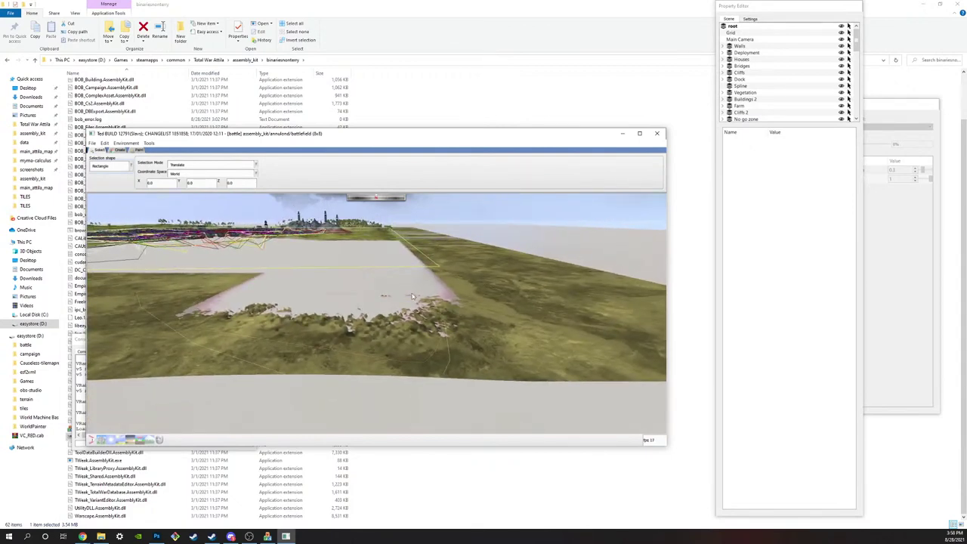
scroll(416, 325, "up", 1)
scroll(416, 324, "up", 6)
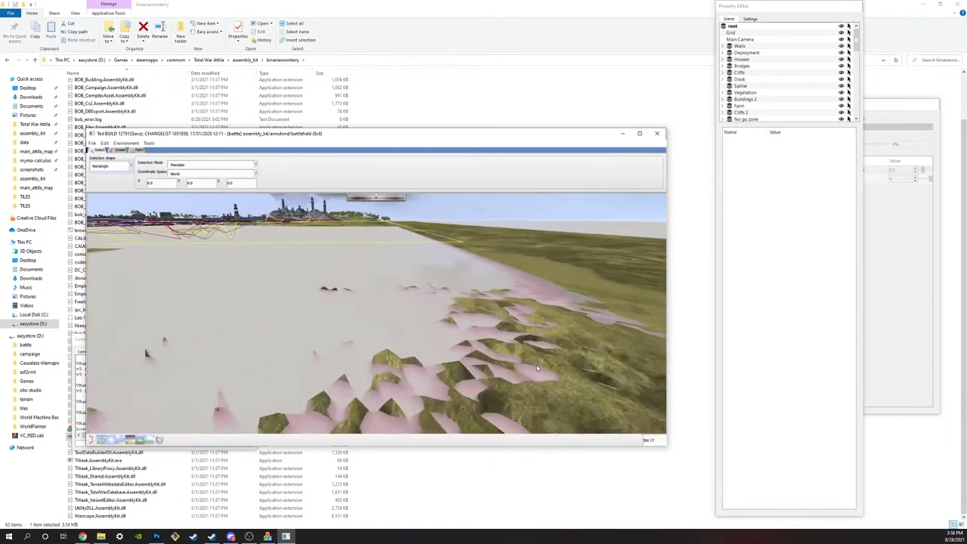
key("d")
scroll(288, 301, "down", 6)
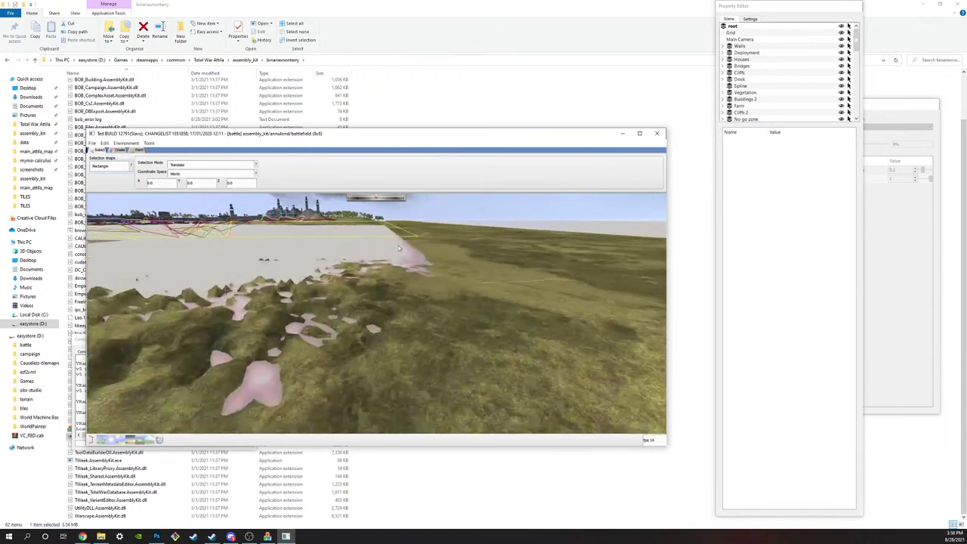
right_click_drag(287, 300, 393, 343)
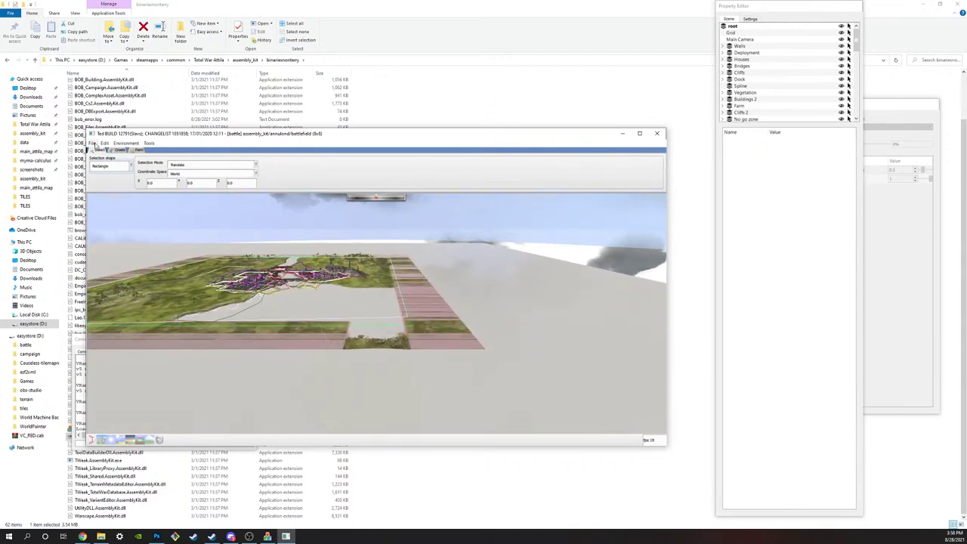
Step: In the tile properties, enable links on the three bottom border subtiles beside the one already linked
left_click(92, 143)
left_click(106, 195)
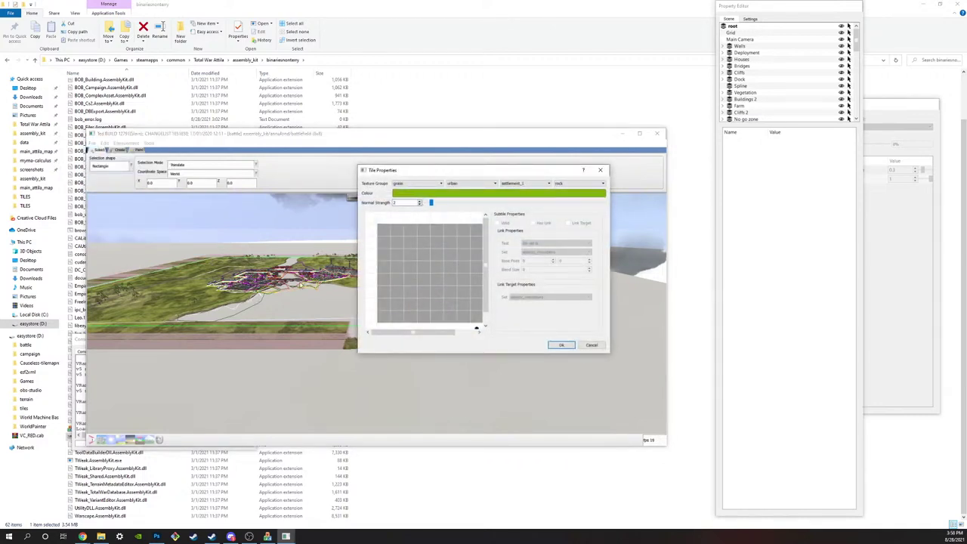
scroll(426, 305, "down", 1)
left_click(465, 322)
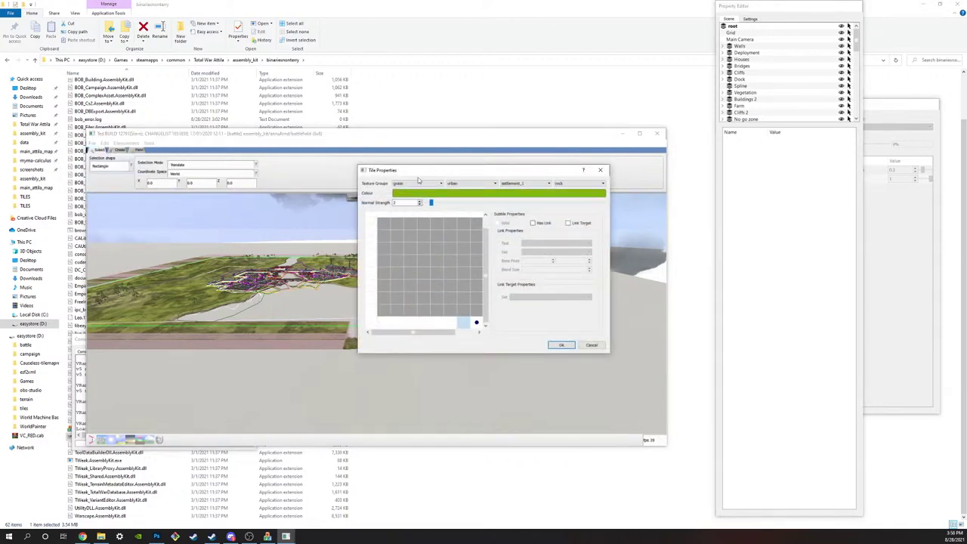
left_click_drag(438, 172, 525, 206)
scroll(529, 310, "down", 2)
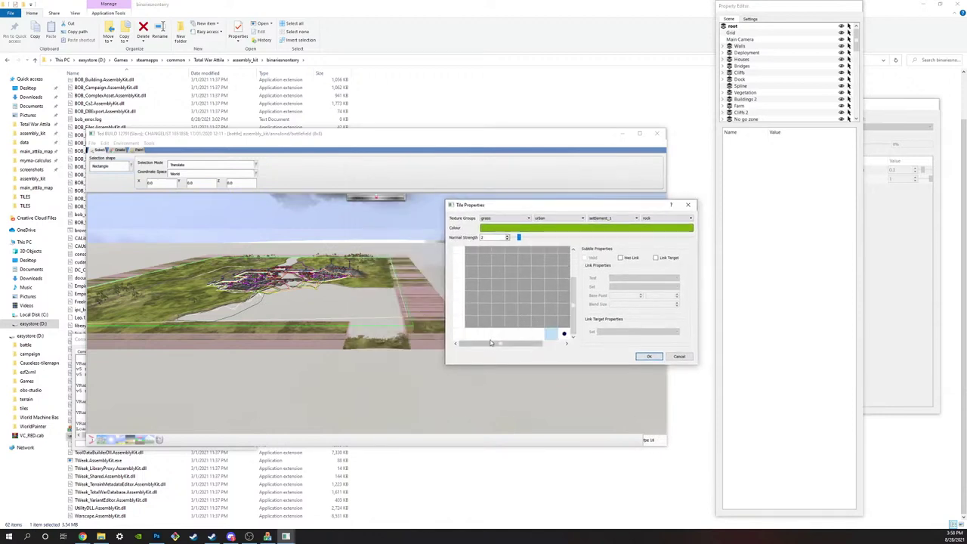
left_click(562, 332)
left_click(620, 258)
left_click(536, 334)
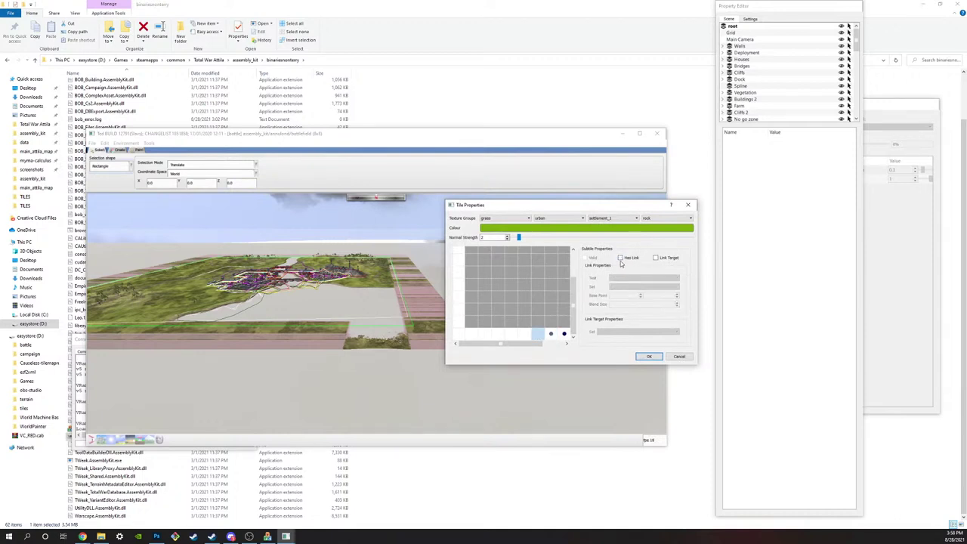
left_click(528, 335)
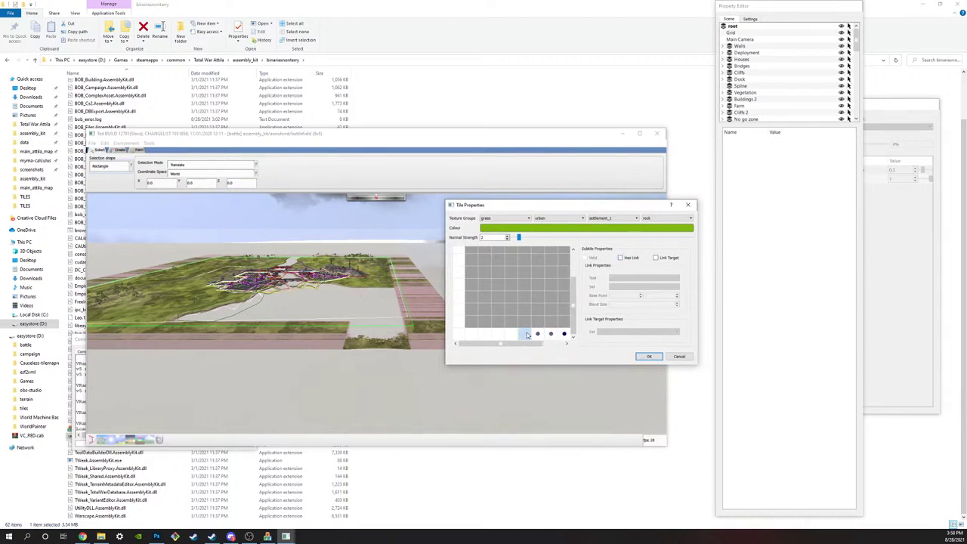
left_click(621, 257)
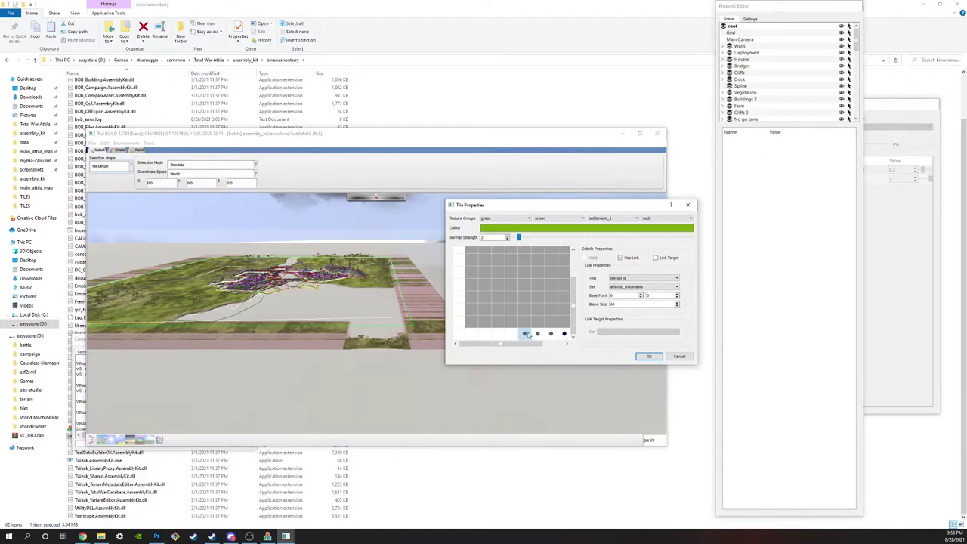
Step: Set the link set to sea for the two newly linked bottom border subtiles farthest from the corner
left_click(635, 287)
scroll(636, 305, "down", 10)
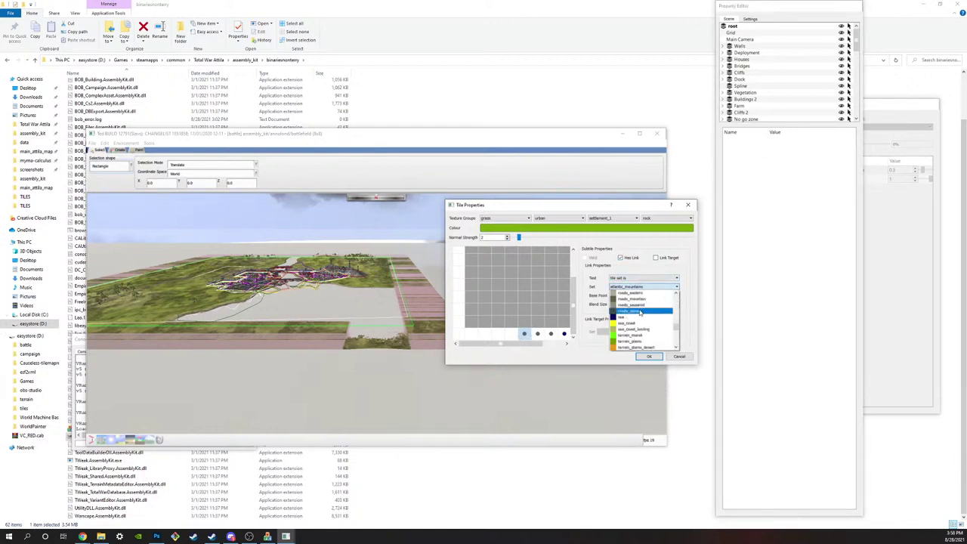
left_click(630, 337)
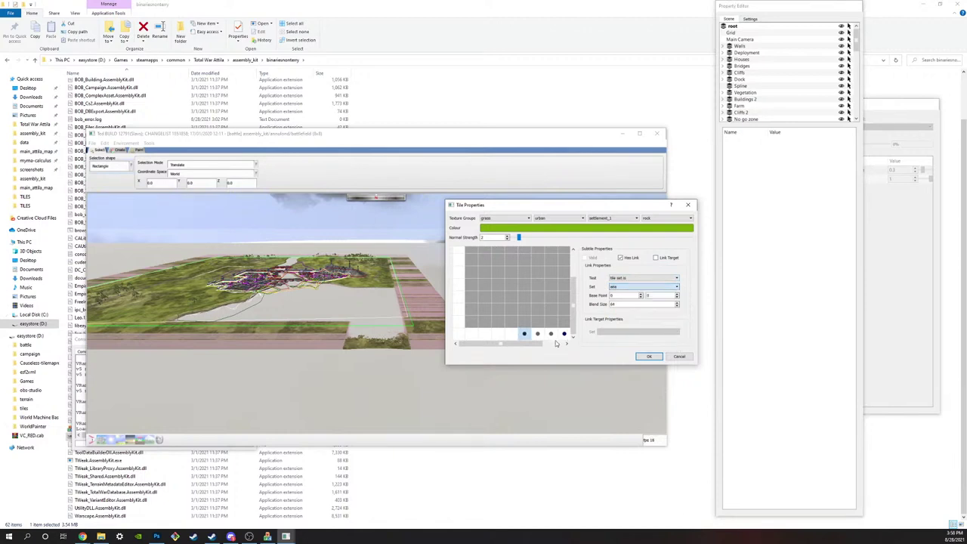
left_click(538, 334)
left_click(622, 288)
scroll(632, 306, "down", 3)
scroll(633, 308, "down", 6)
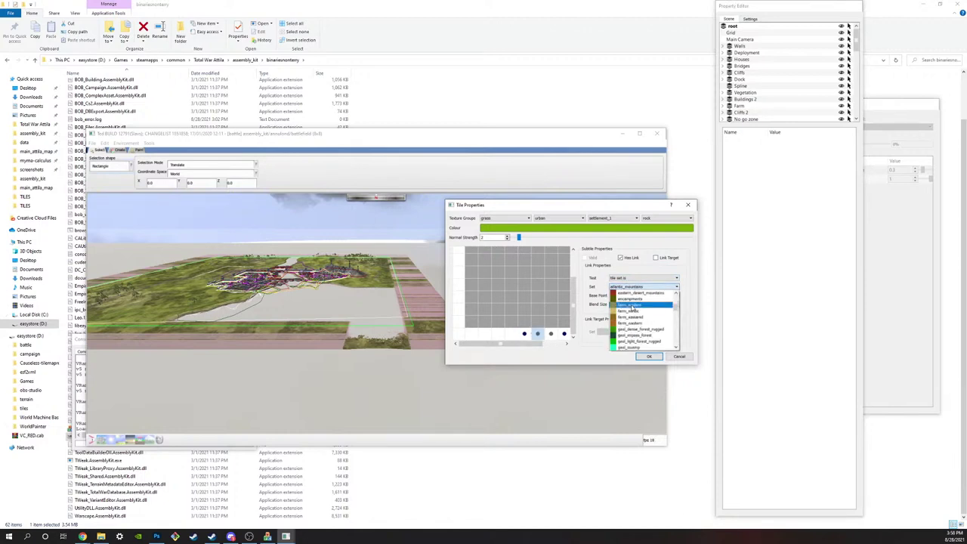
scroll(630, 325, "down", 5)
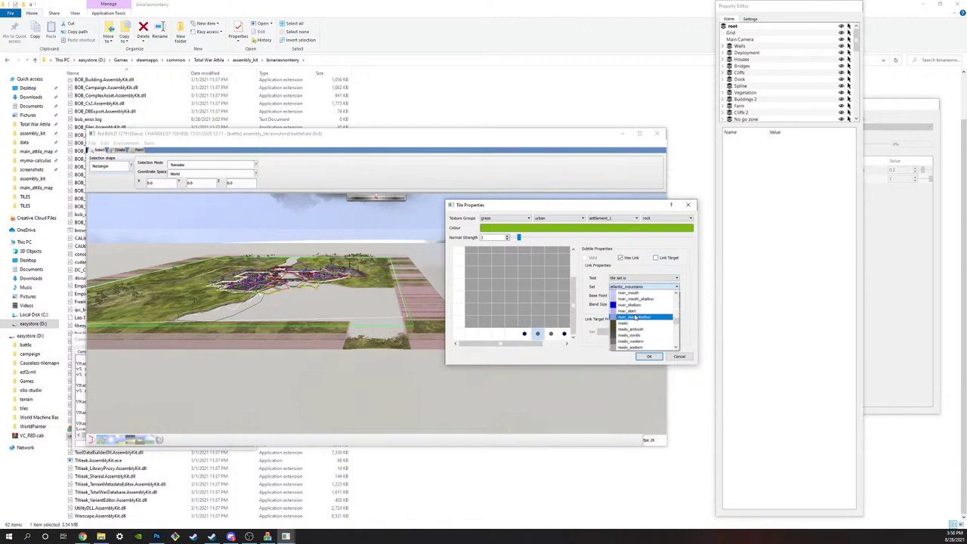
left_click(630, 317)
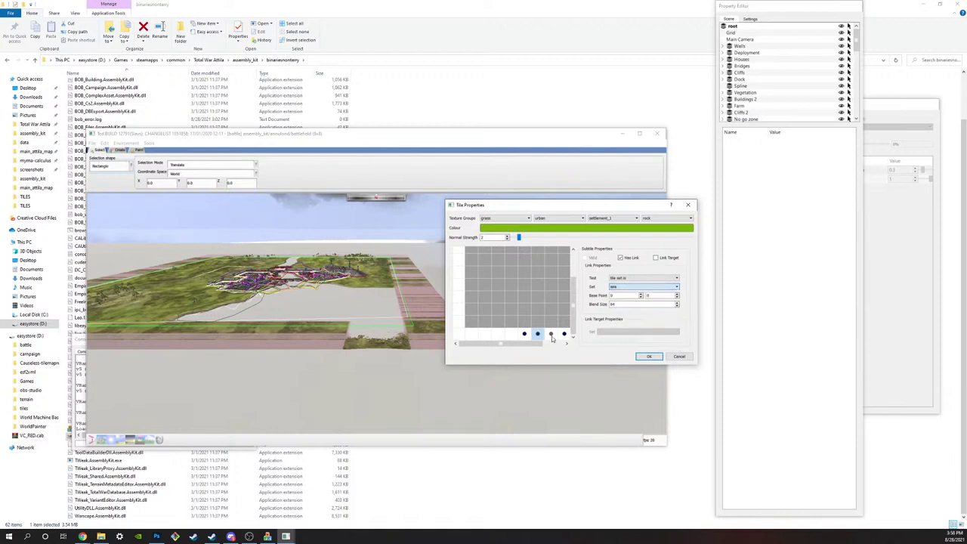
Step: Set the link set to sea for the remaining newly linked bottom border subtile
left_click(551, 334)
left_click(624, 291)
scroll(629, 312, "down", 8)
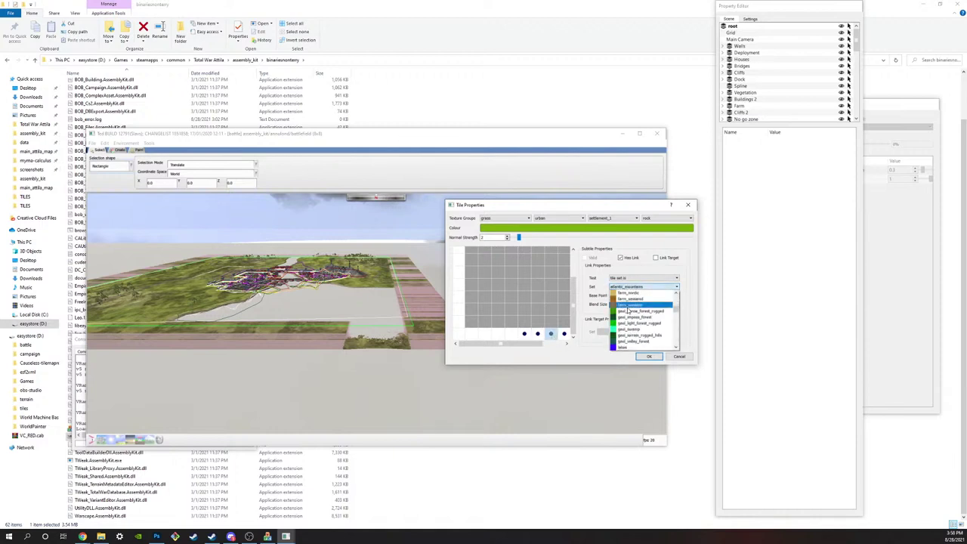
scroll(627, 315, "down", 3)
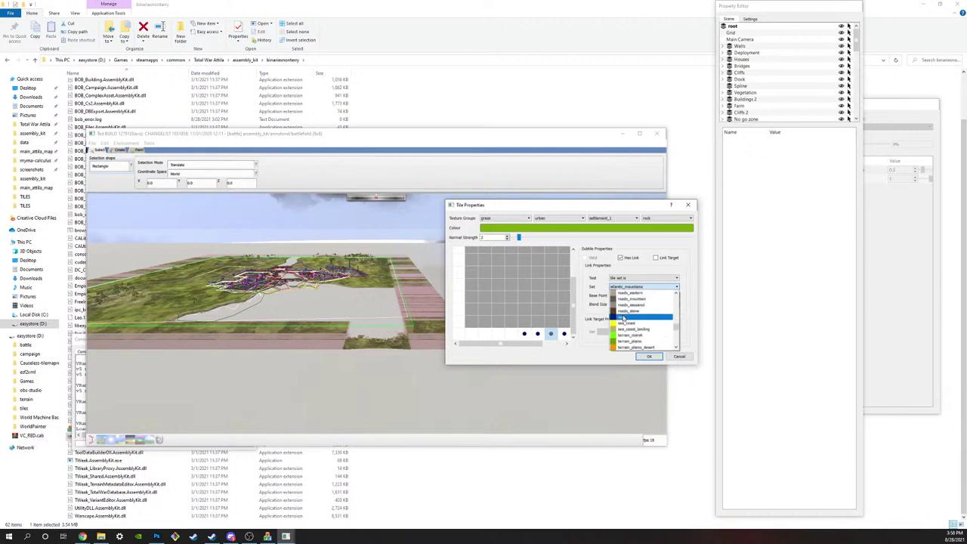
left_click(624, 318)
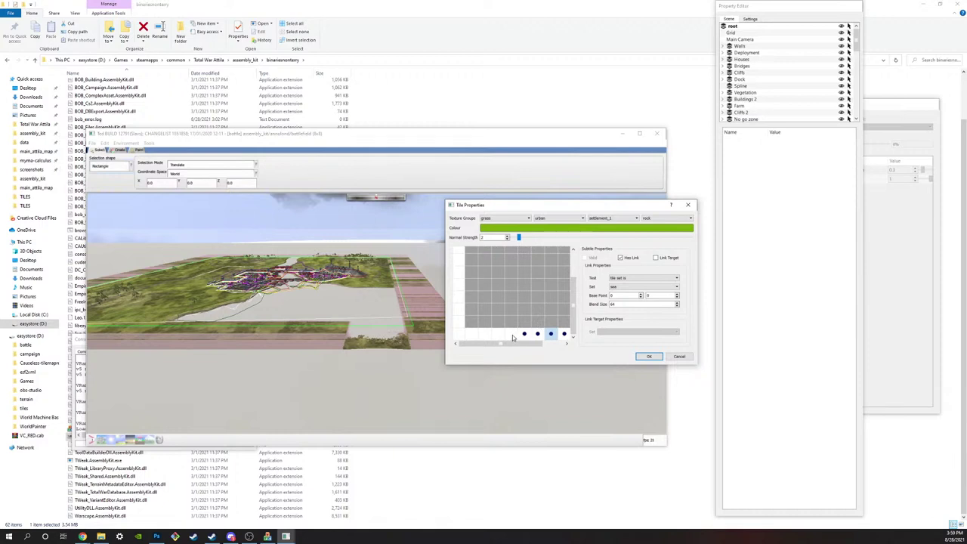
Step: Enable links on the three lowest border subtiles beside the right edge of the tile grid
scroll(524, 264, "right", 1)
left_click(562, 321)
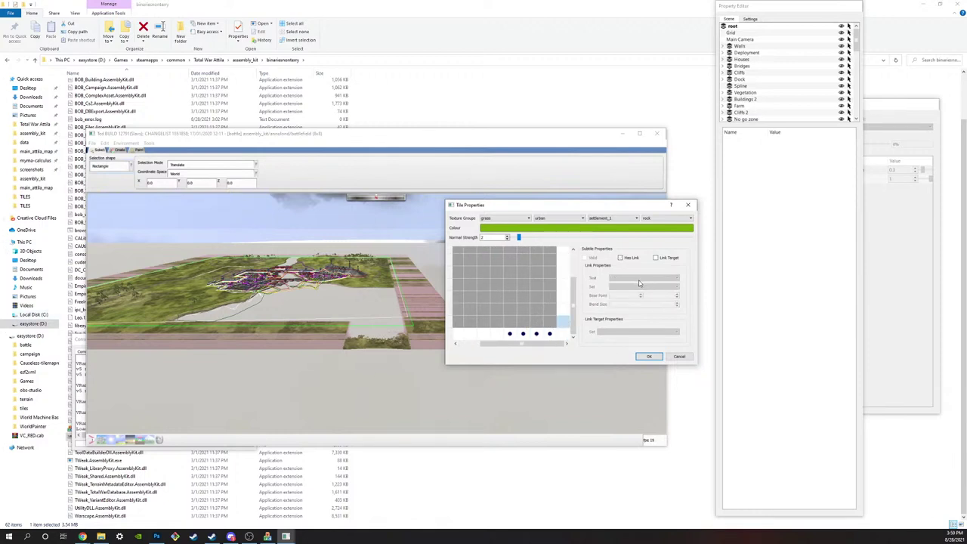
left_click(562, 309)
left_click(621, 258)
left_click(562, 296)
left_click(621, 258)
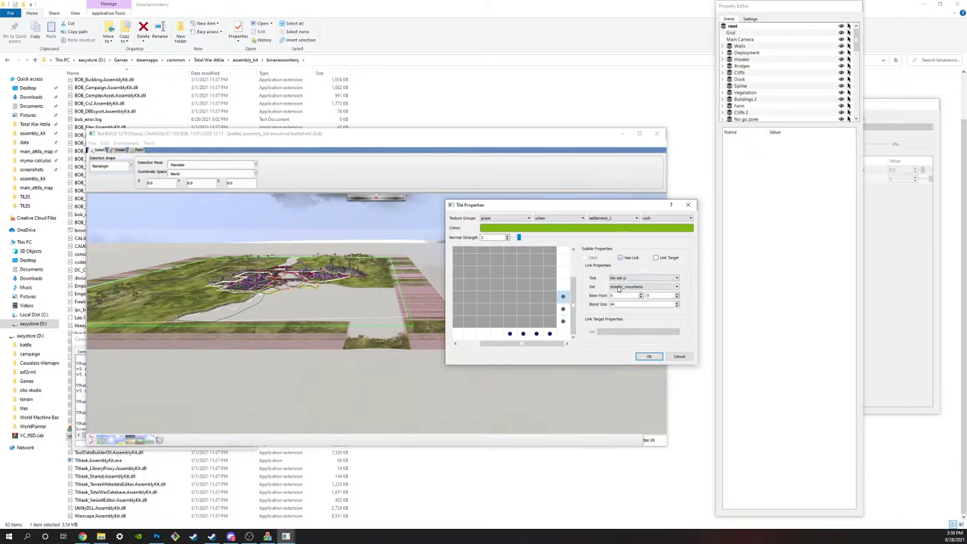
Step: Set the link set to sea for the upper and middle of the three linked right border subtiles
left_click(642, 287)
scroll(637, 310, "up", 5)
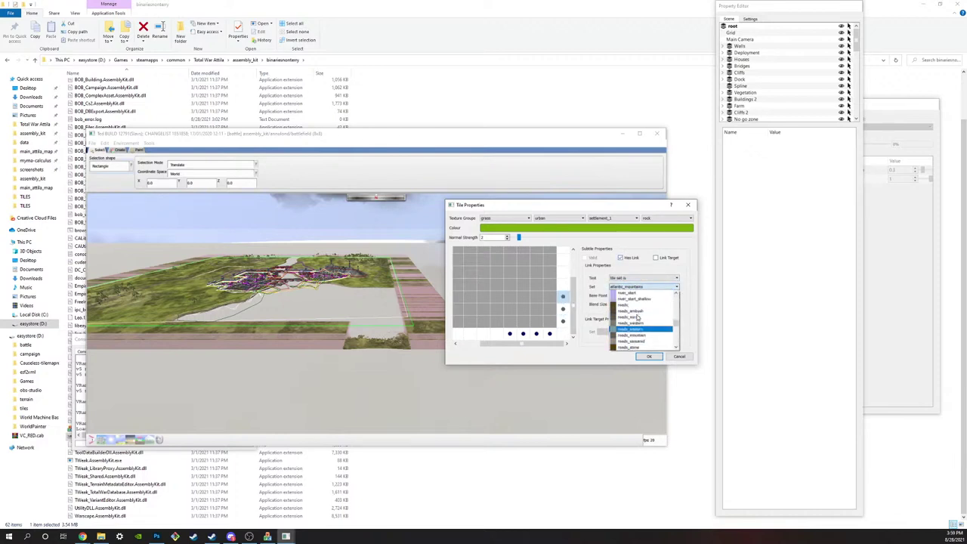
left_click(626, 337)
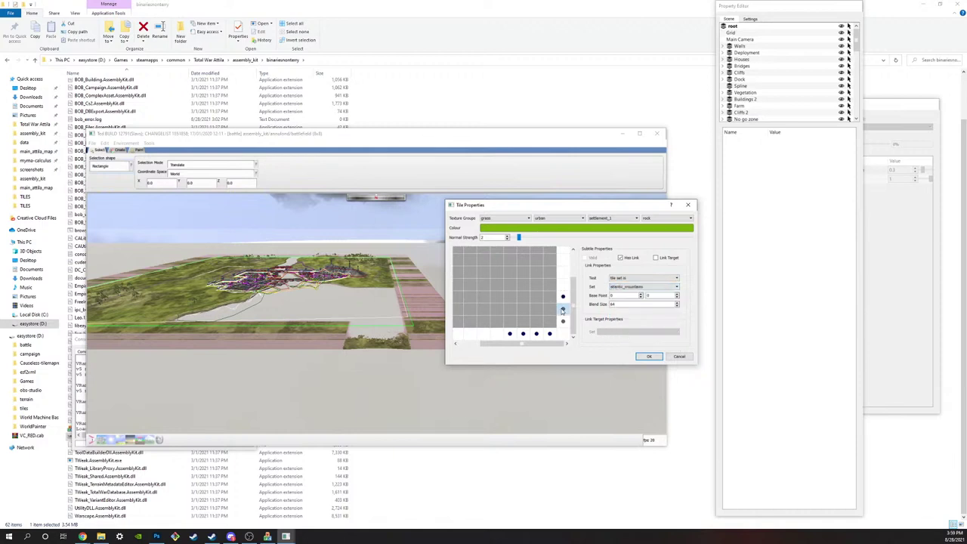
left_click(639, 287)
scroll(632, 299, "down", 10)
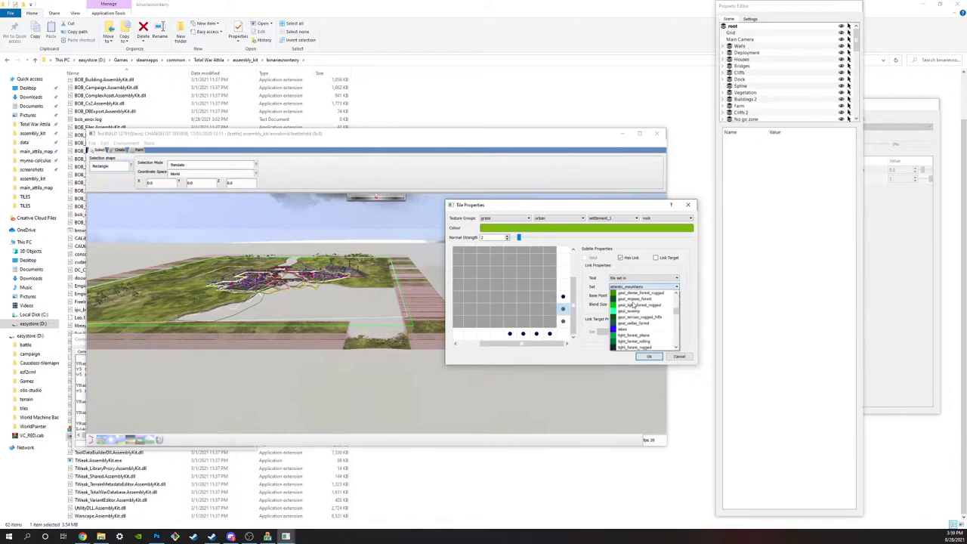
scroll(633, 304, "down", 5)
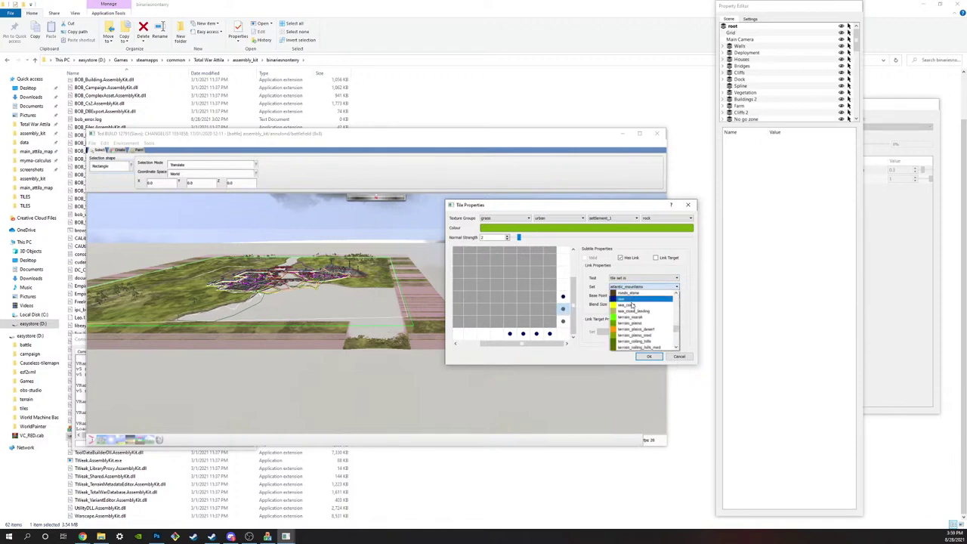
left_click(634, 302)
Step: Set the lowest linked right border subtile's link set to sea and apply the tile properties
left_click(563, 321)
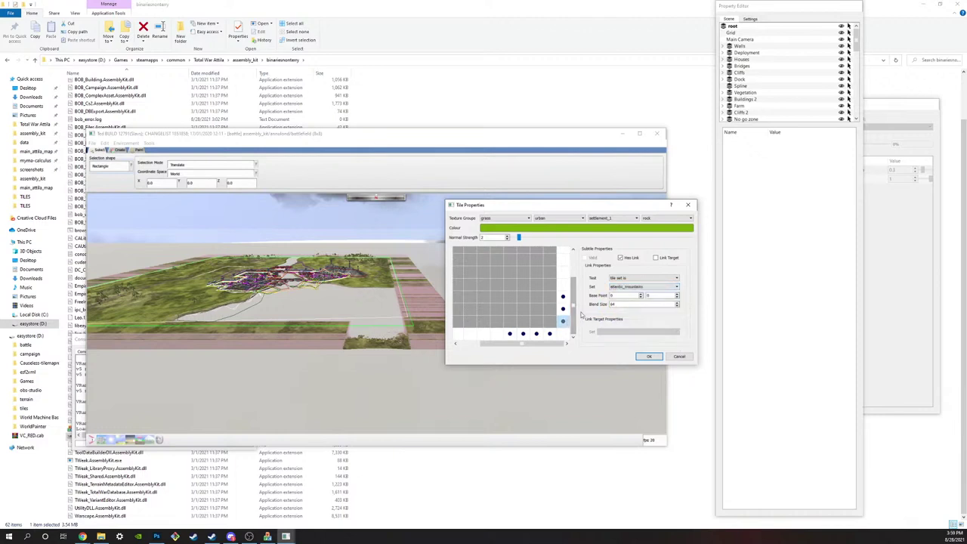
left_click(638, 287)
scroll(639, 310, "down", 10)
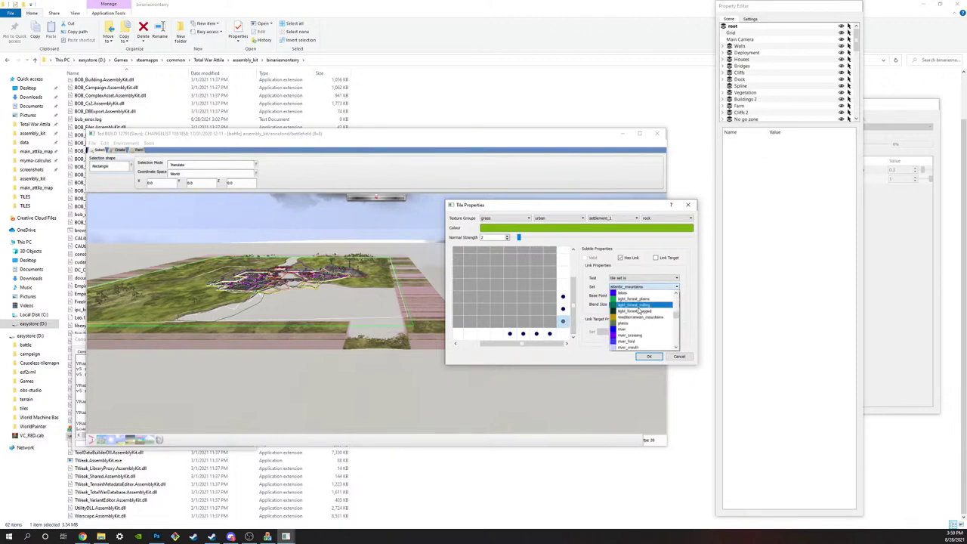
scroll(640, 310, "down", 5)
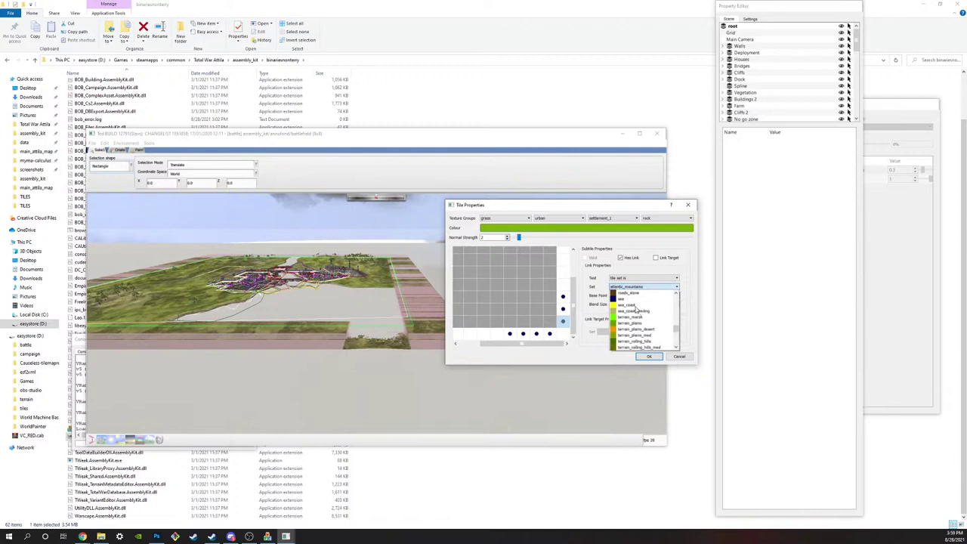
left_click(639, 307)
left_click(649, 356)
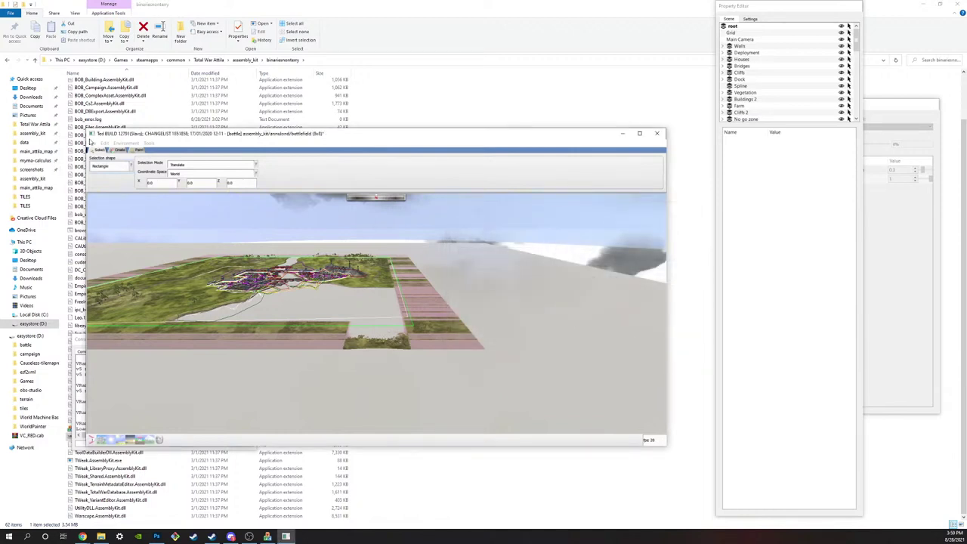
Step: Check the link settings of the bottom border subtiles in the tile properties, discarding any changes
left_click(92, 143)
left_click(111, 195)
left_click(448, 321)
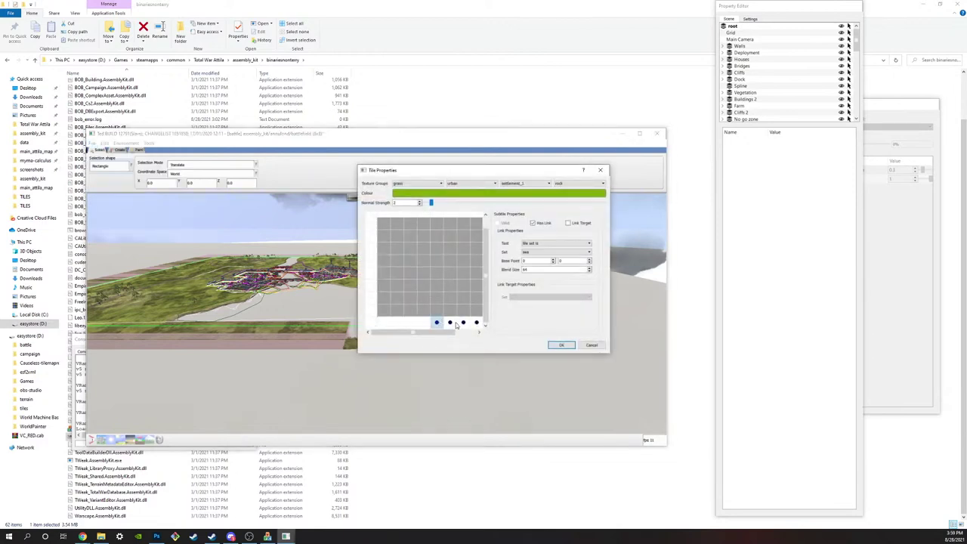
left_click(591, 346)
Step: Save the annulond battlefield tile
left_click(92, 143)
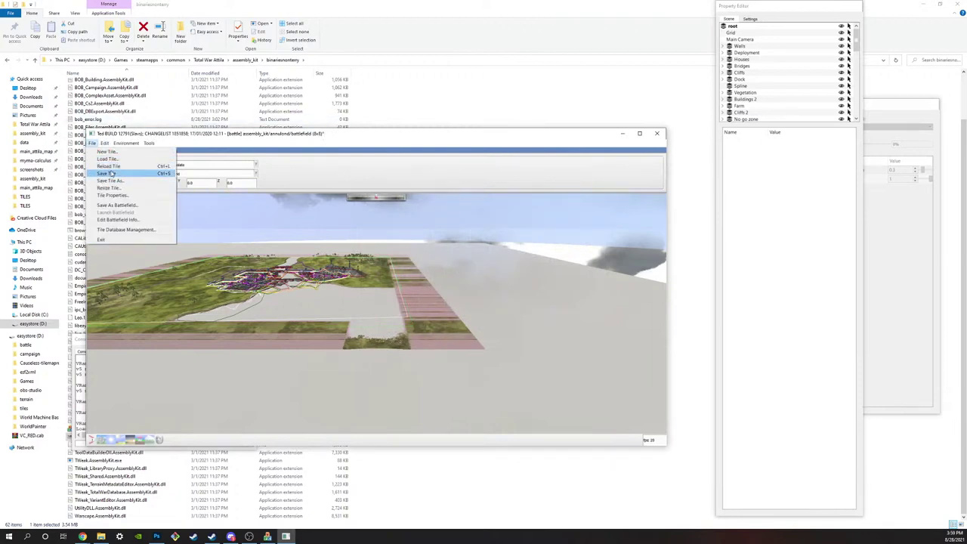
left_click(111, 174)
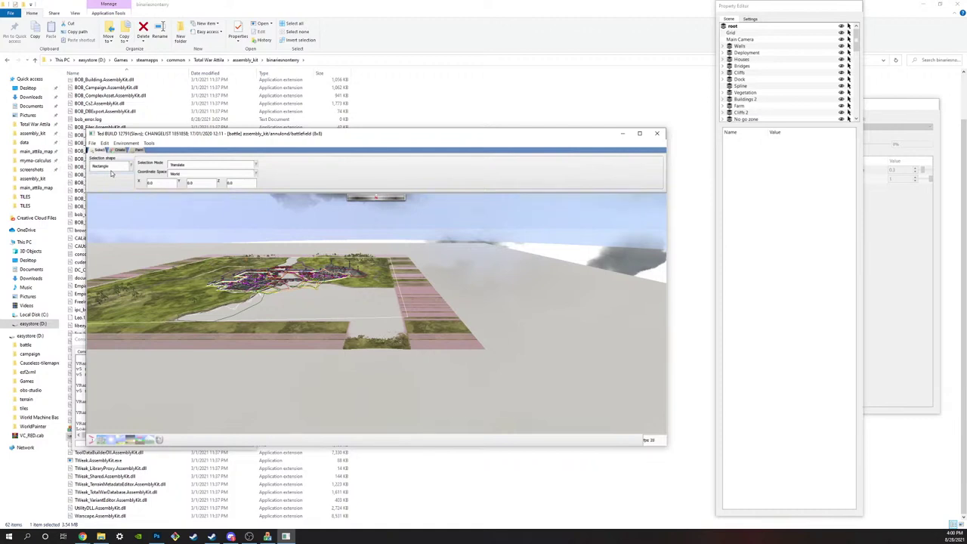
key("s")
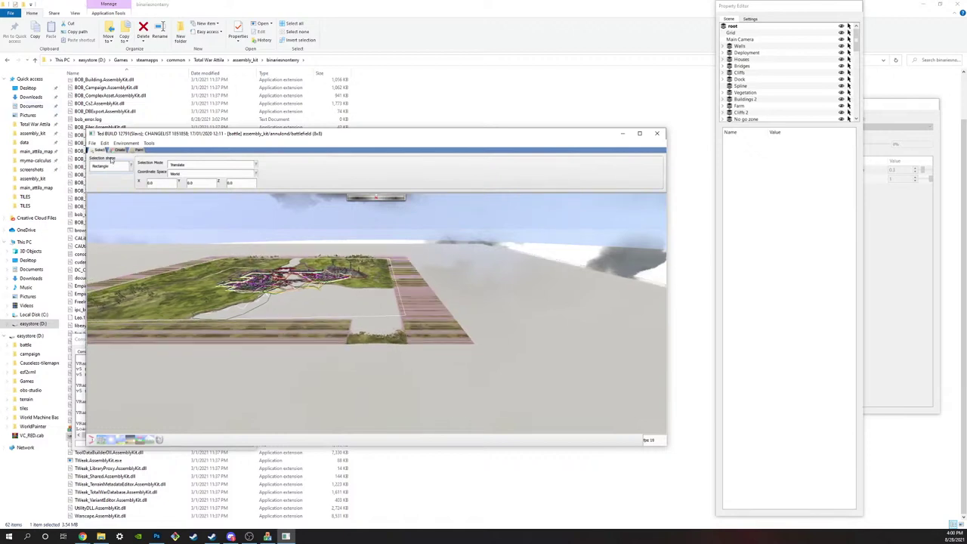
Step: Load the battlefield variation of the annulond (8x8) tile from the assembly_kit set in the battle database
left_click(91, 142)
left_click(110, 158)
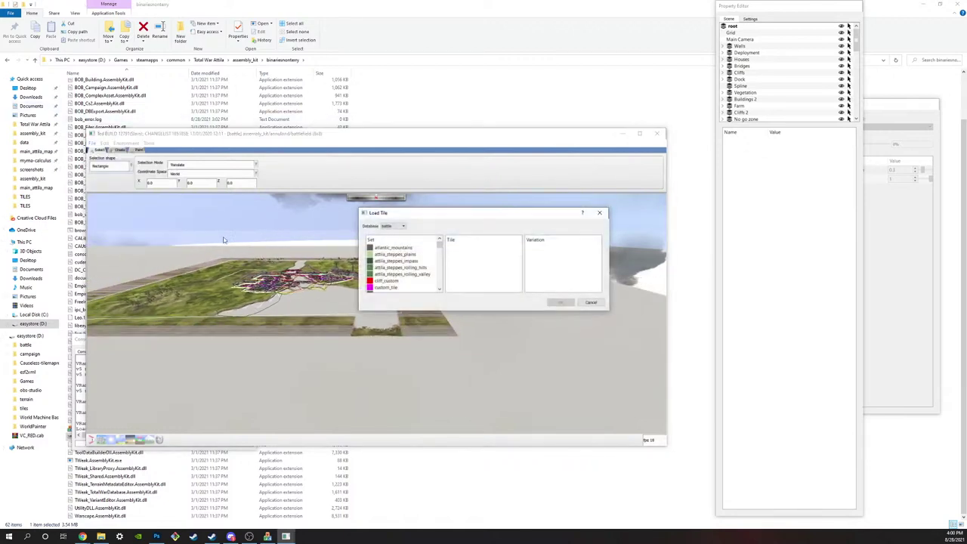
scroll(408, 272, "down", 5)
left_click(423, 281)
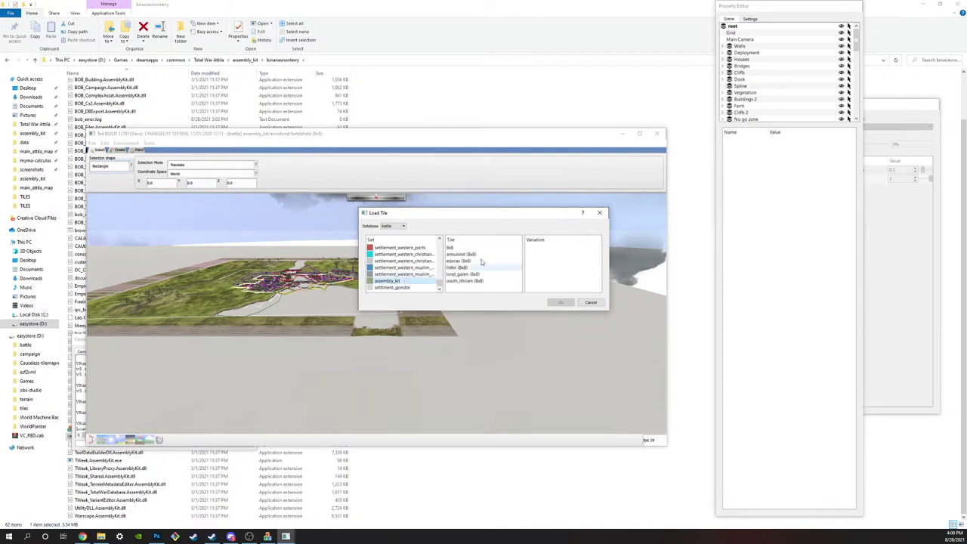
left_click(485, 249)
left_click(487, 254)
left_click(538, 247)
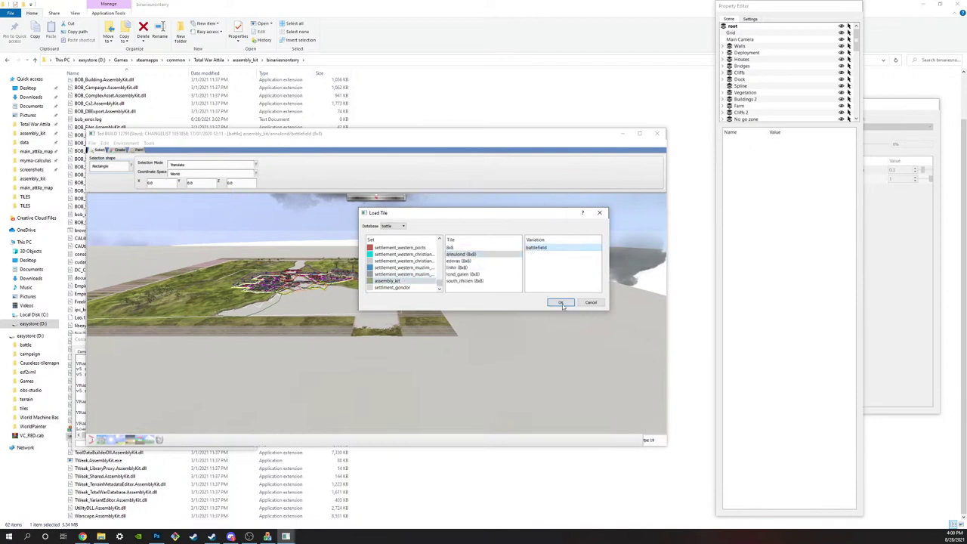
left_click(561, 303)
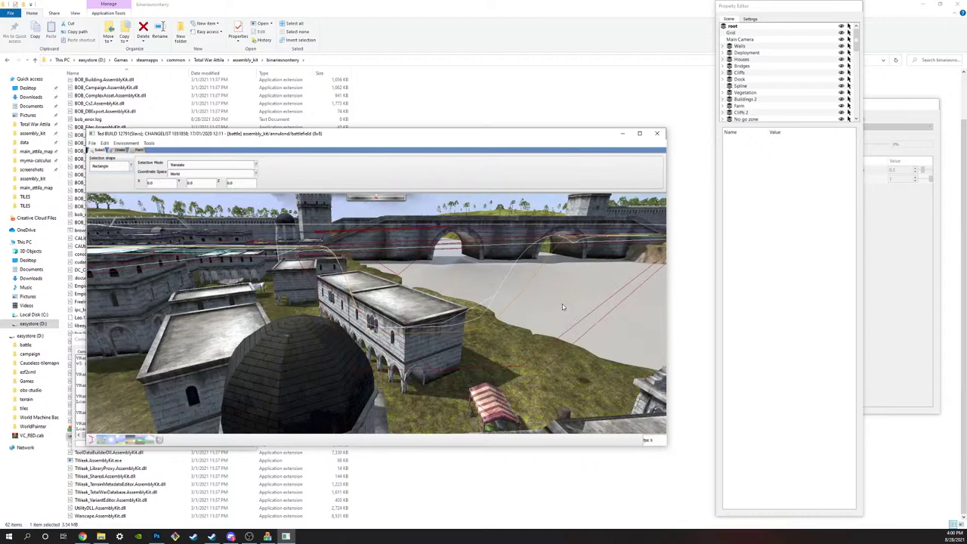
scroll(499, 296, "down", 5)
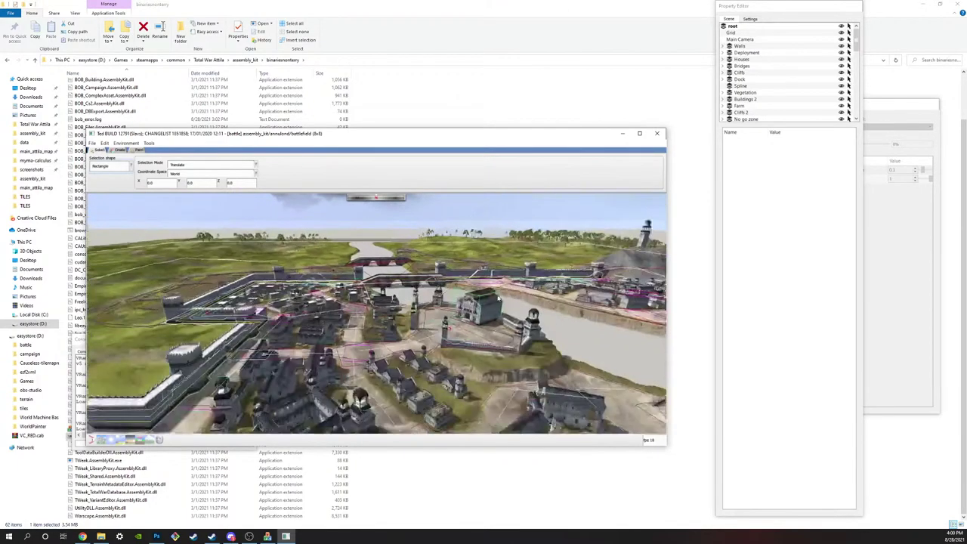
Step: Set up terrain painting on the Height Map with the Absolute operation
scroll(498, 298, "down", 6)
mouse_move(498, 298)
middle_mouse_down()
mouse_move(464, 294)
mouse_move(460, 330)
mouse_move(482, 290)
mouse_move(500, 290)
middle_mouse_up()
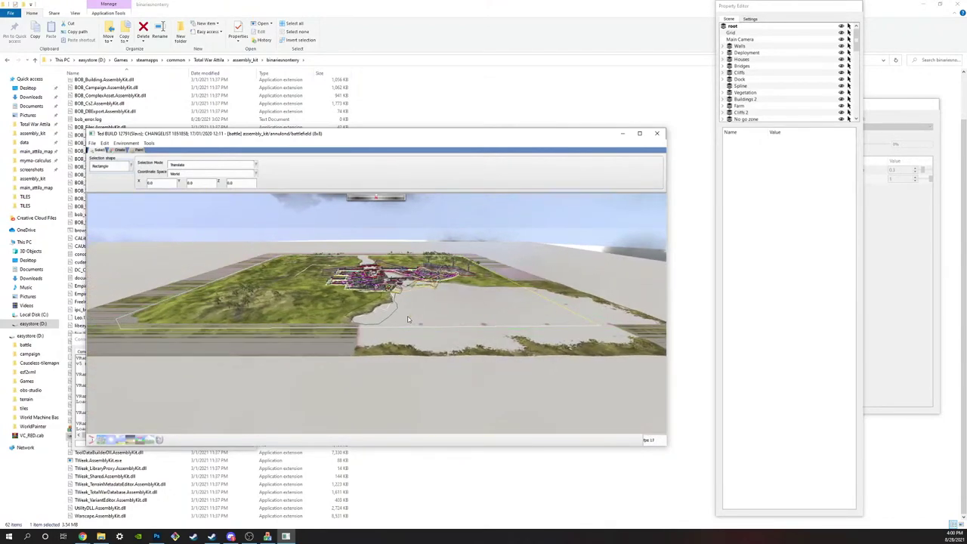
middle_click_drag(407, 320, 481, 357)
key("w")
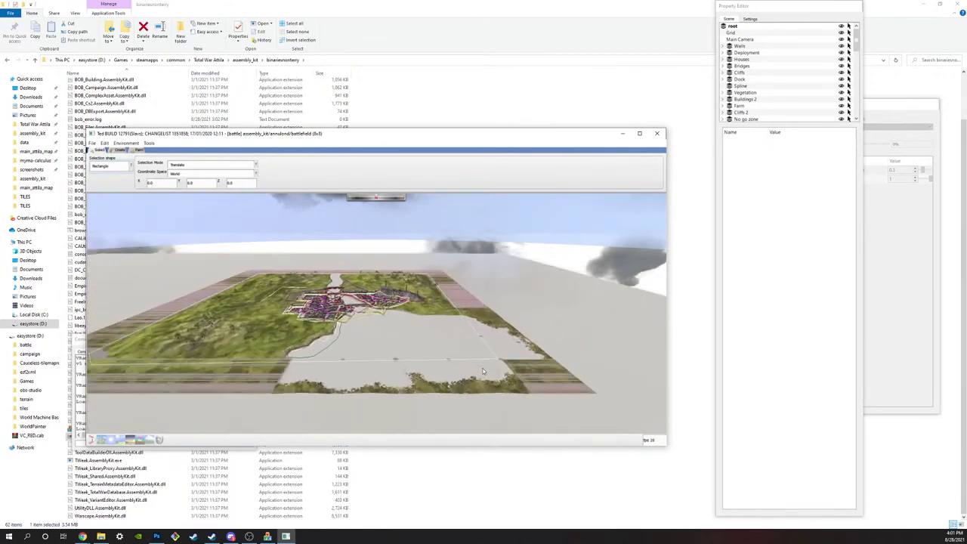
key("d")
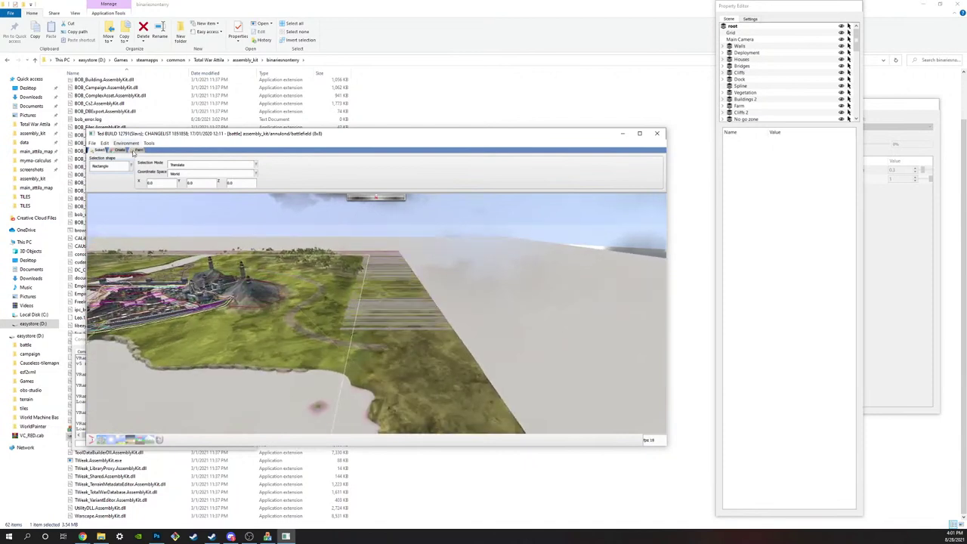
left_click(139, 149)
left_click(121, 167)
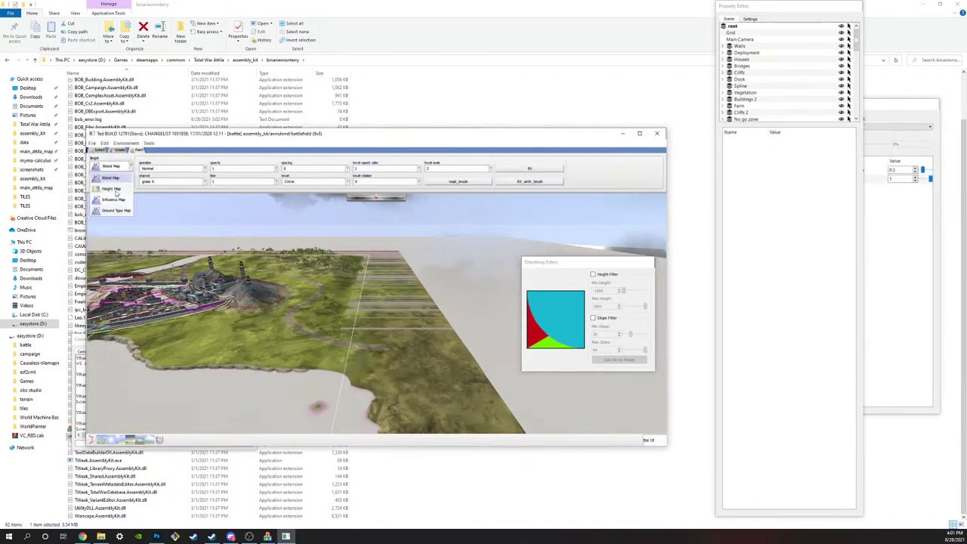
left_click(113, 189)
left_click(189, 168)
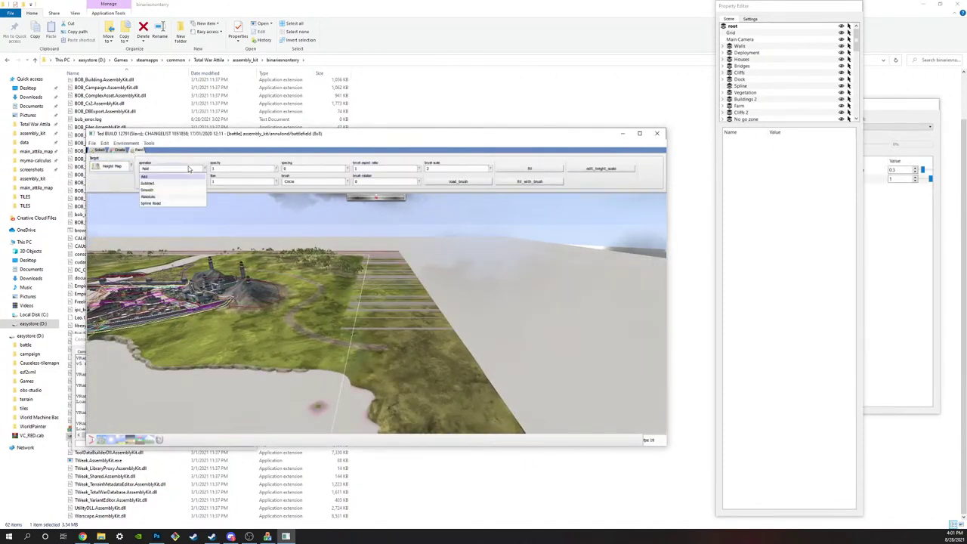
left_click(155, 197)
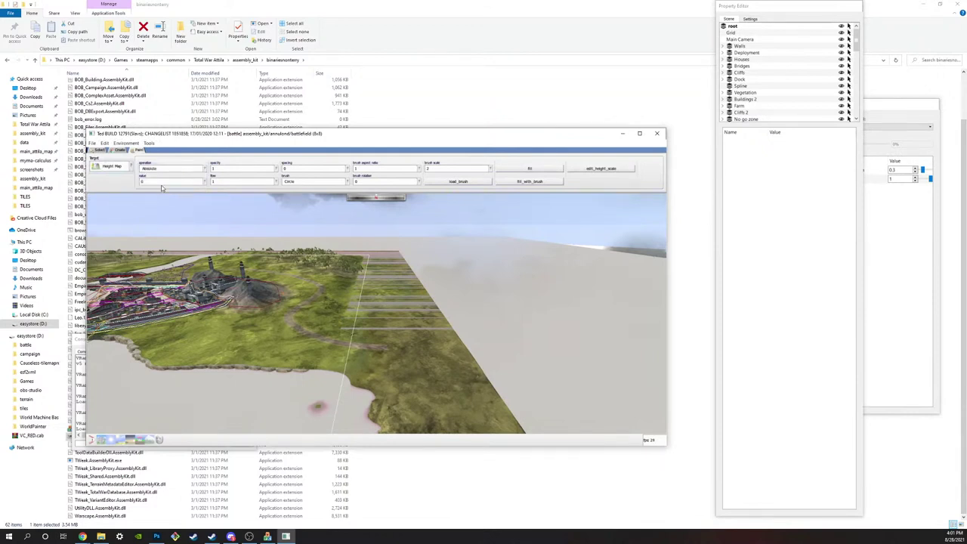
Step: Adjust the brush scale for painting the height map near the coastline
left_click(466, 171)
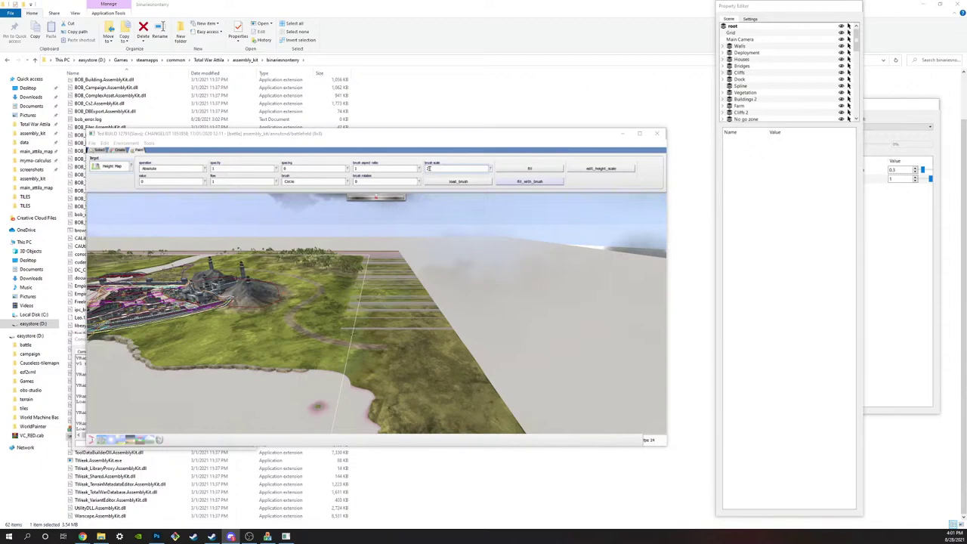
key("super+d")
key("super+d")
key("alt+Tab")
left_click(582, 302)
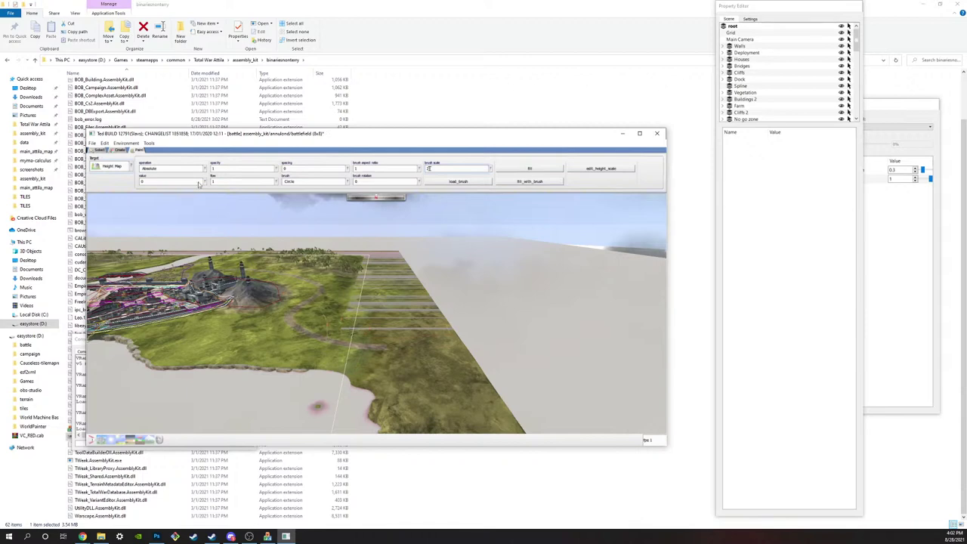
key("s")
key("a")
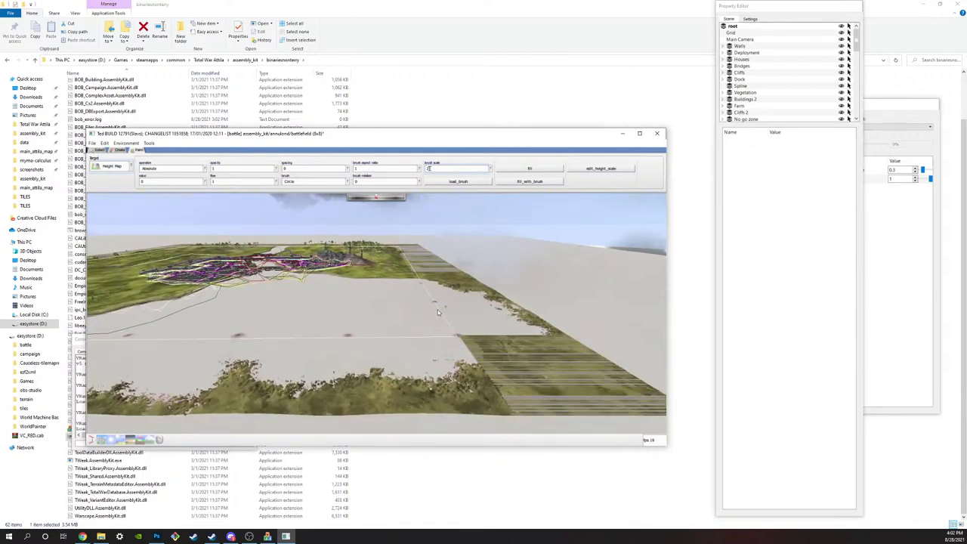
key("w")
key("d")
key("w")
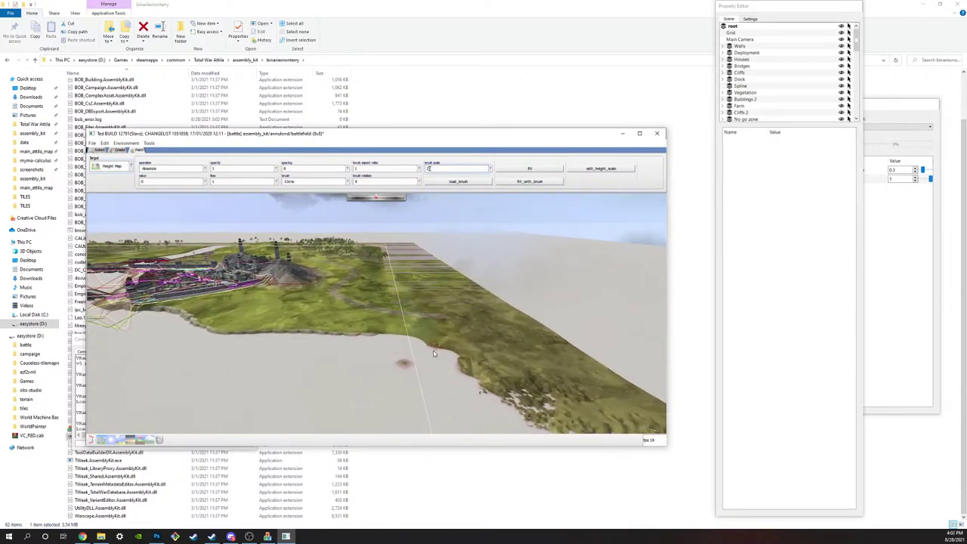
left_click(489, 169)
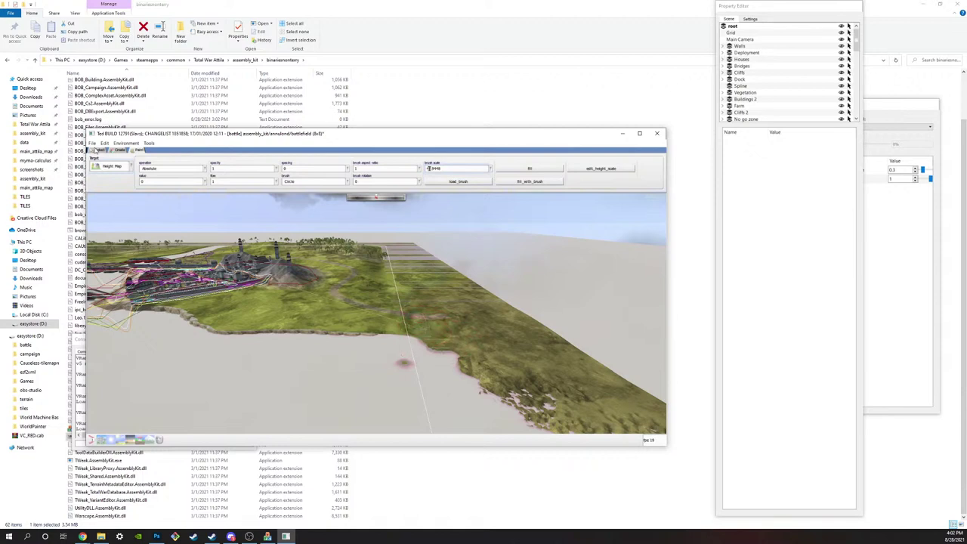
Step: In the tile properties, add a sea_coast link on the subtile outside the grid's right edge, beside the sixth row
left_click(102, 143)
left_click(100, 144)
left_click(94, 144)
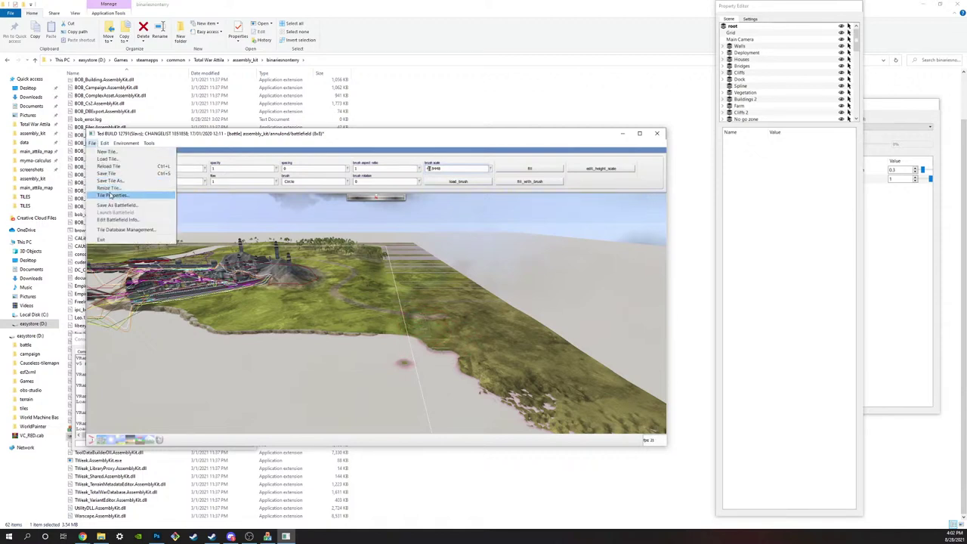
left_click(111, 195)
left_click(475, 292)
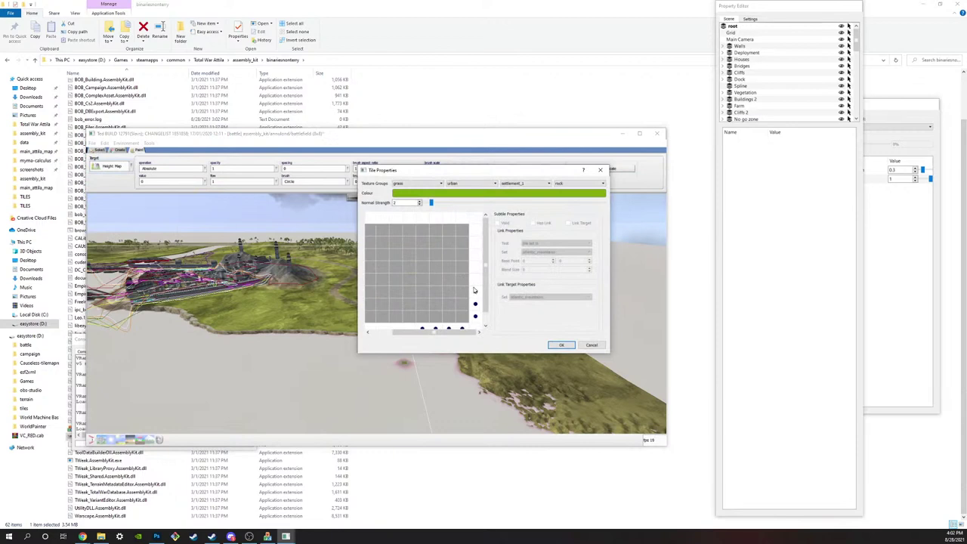
left_click(559, 252)
scroll(543, 267, "down", 2)
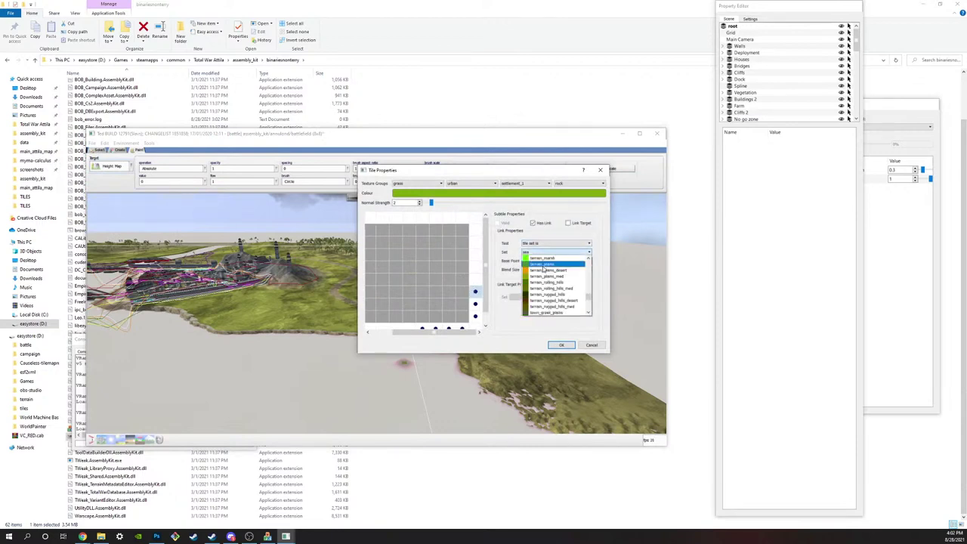
scroll(544, 268, "down", 1)
left_click(544, 264)
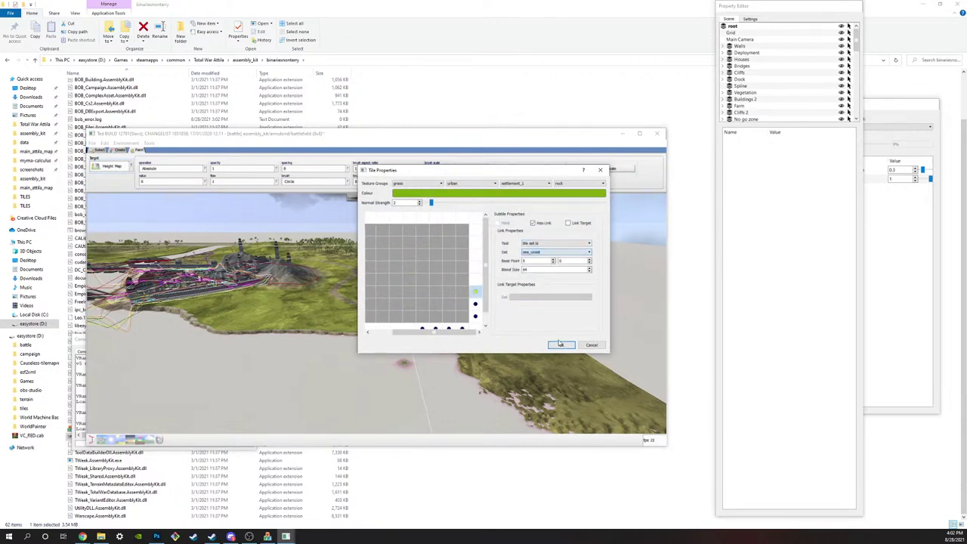
Step: Add a sea_coast link on the subtile below the grid's bottom edge, under the fourth column
scroll(416, 310, "down", 1)
left_click(408, 324)
left_click(532, 223)
left_click(556, 251)
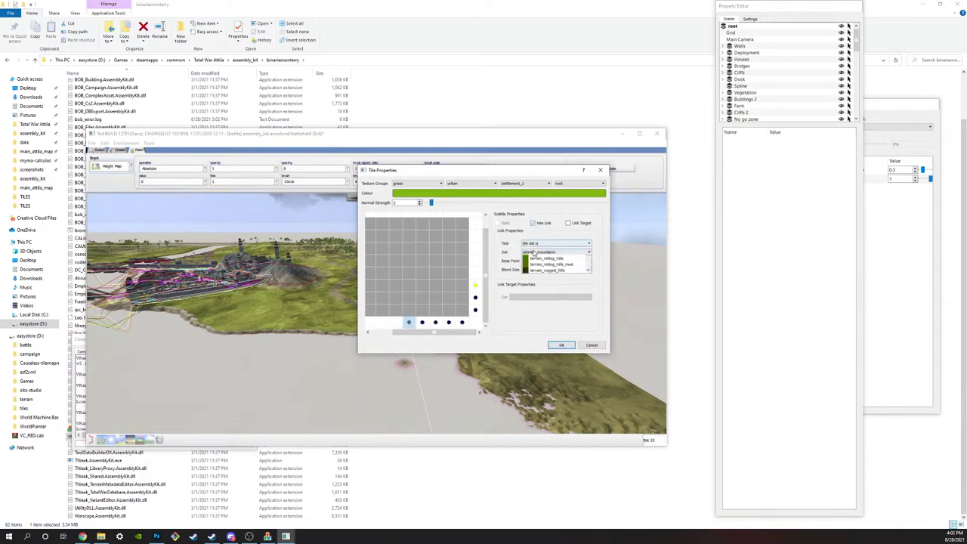
scroll(535, 269, "down", 2)
scroll(536, 271, "down", 6)
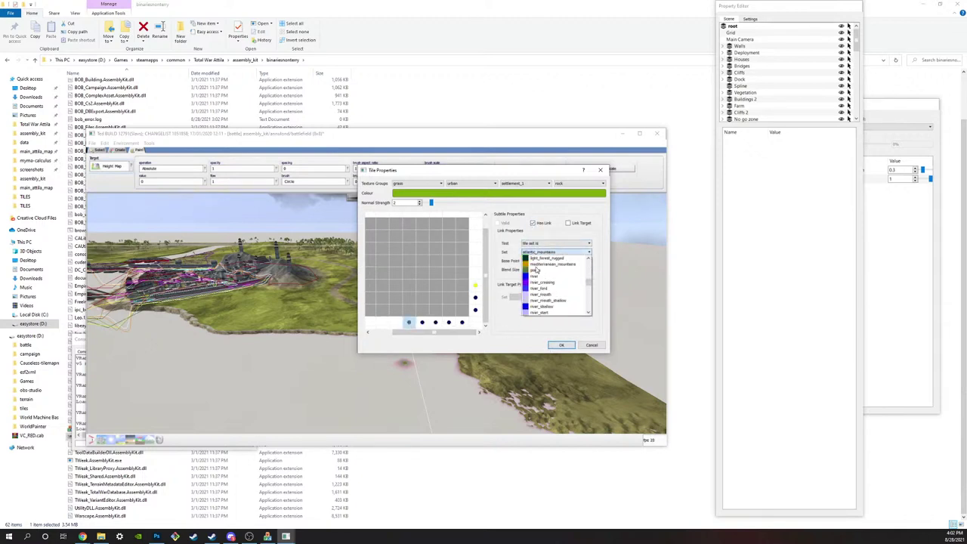
left_click(536, 277)
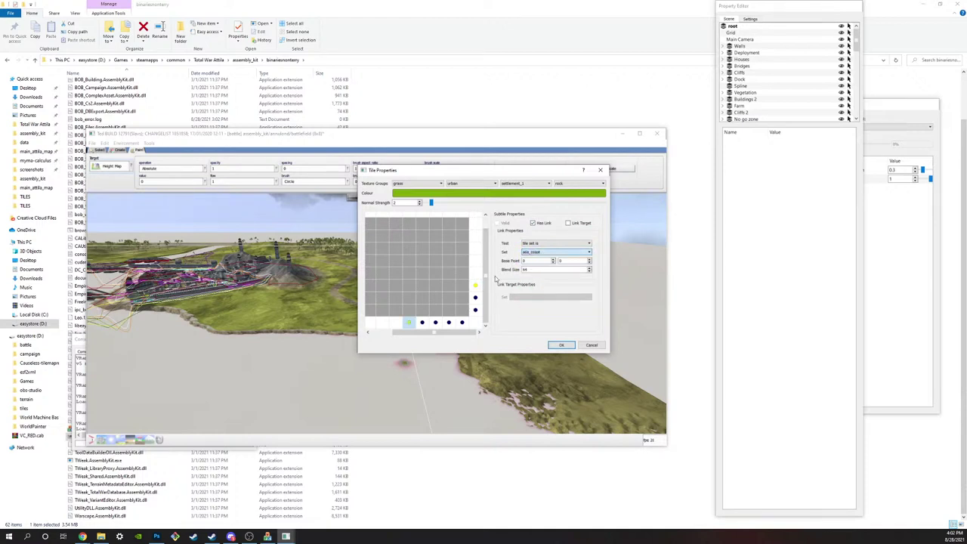
Step: Mark the edge subtiles beside both coast links as link targets and choose the bottom one's set
left_click(461, 284)
left_click(568, 225)
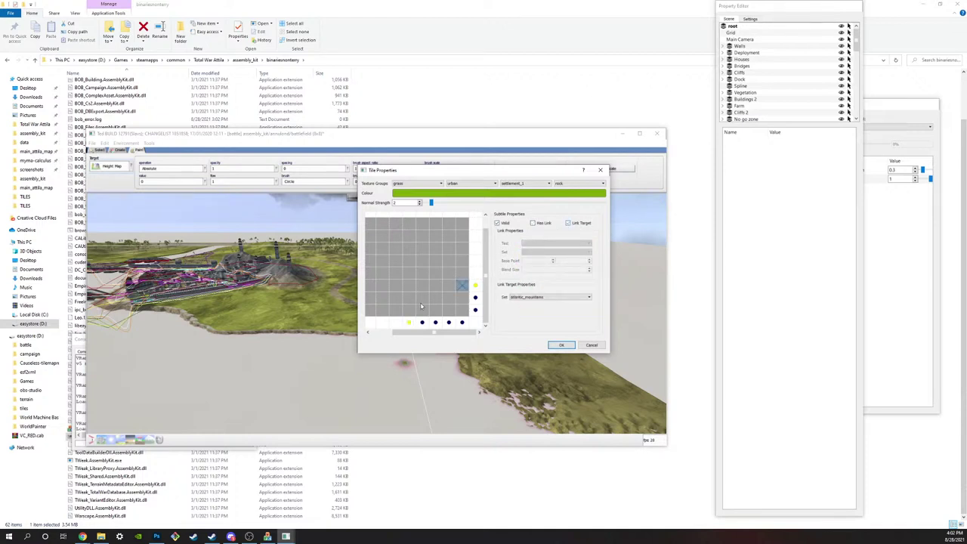
left_click(409, 310)
left_click(568, 223)
left_click(548, 297)
scroll(549, 312, "down", 8)
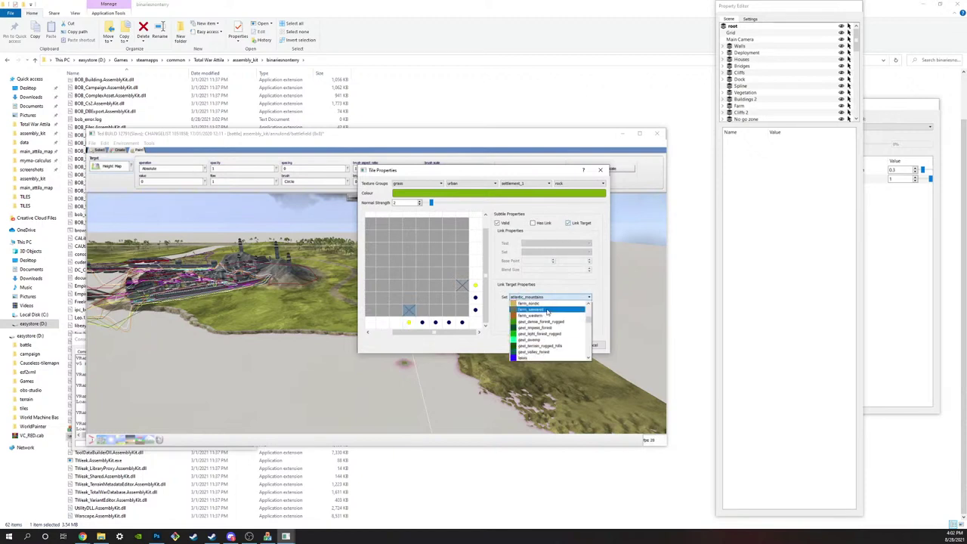
scroll(547, 310, "down", 5)
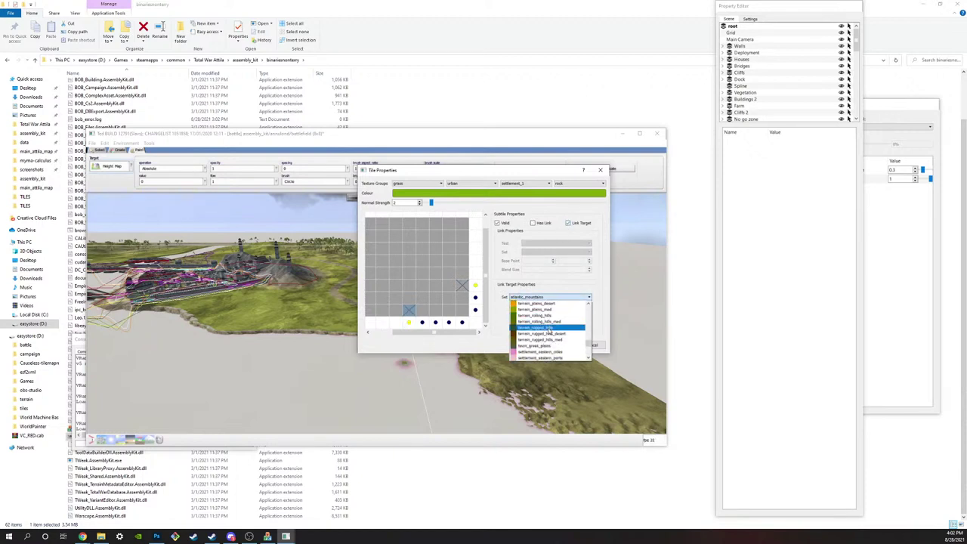
left_click(547, 312)
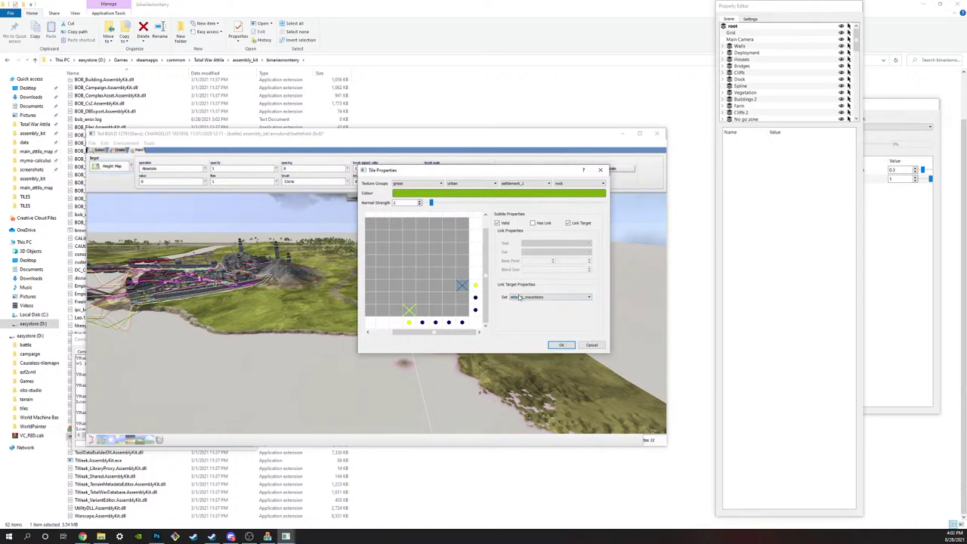
Step: Set both link targets to sea_coast and apply the tile properties
left_click(520, 297)
scroll(535, 323, "down", 5)
scroll(536, 323, "up", 10)
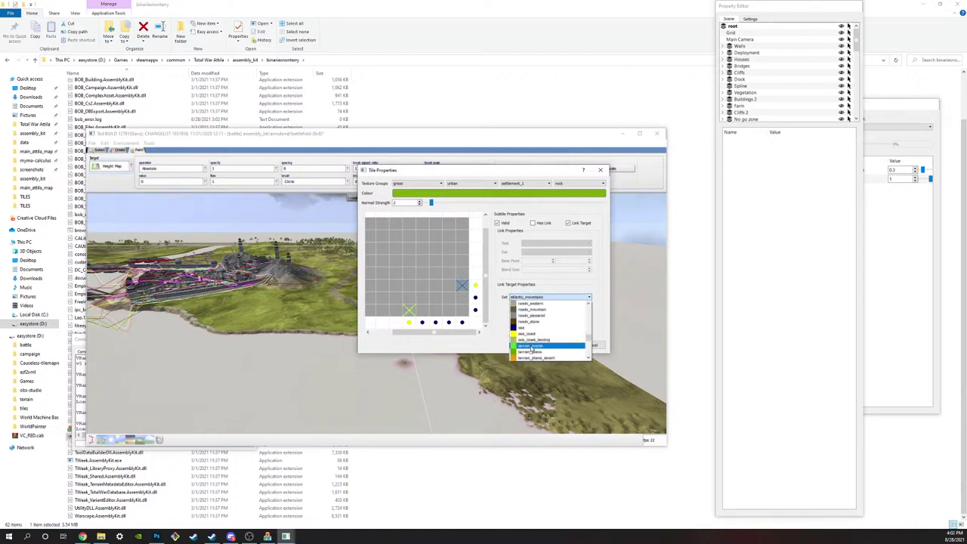
left_click(533, 352)
mouse_move(467, 332)
left_mouse_down()
mouse_move(434, 328)
mouse_move(476, 324)
left_mouse_up()
scroll(464, 264, "up", 1)
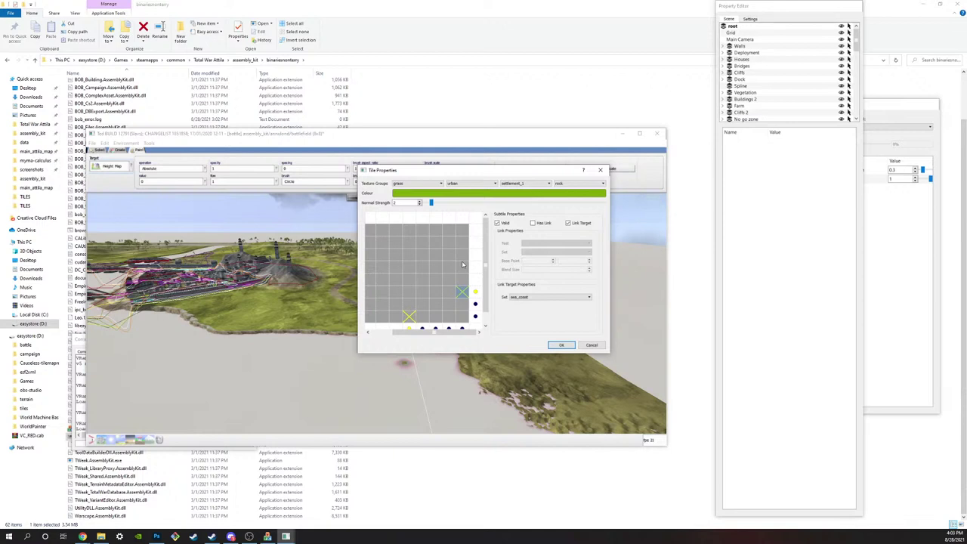
scroll(464, 264, "down", 1)
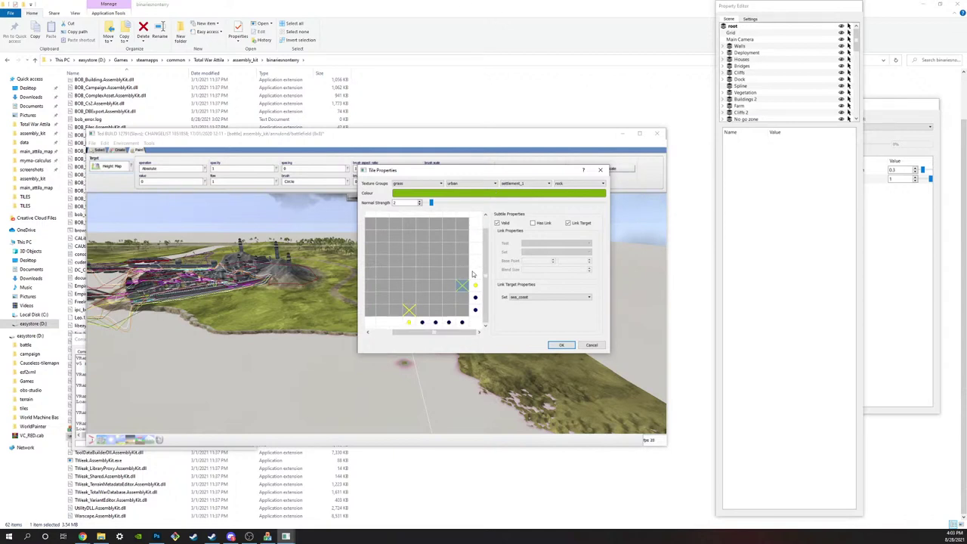
left_click(560, 345)
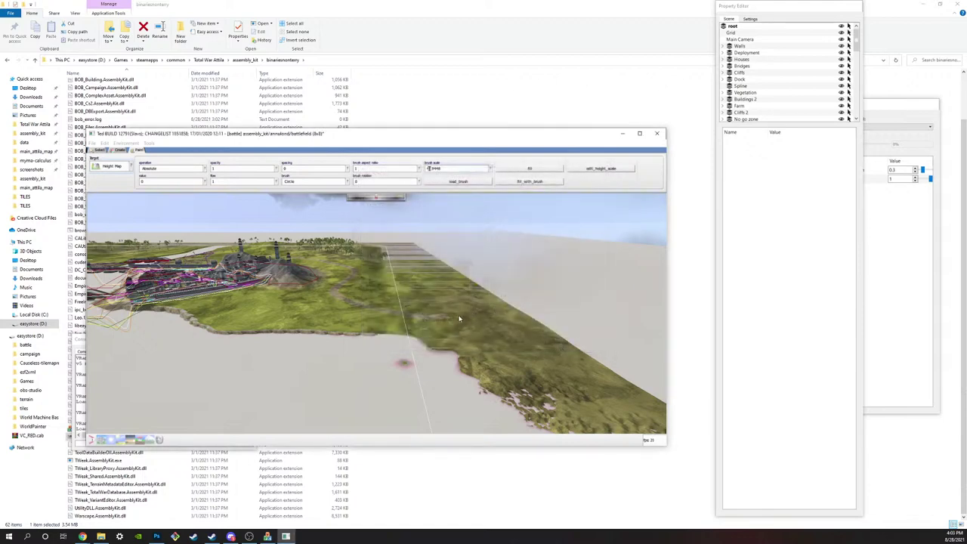
Step: Reopen the tile properties and add a "tile set is" river link on the subtile above the grid's fourth column
middle_click_drag(428, 346, 386, 279)
key("w")
key("a")
key("s")
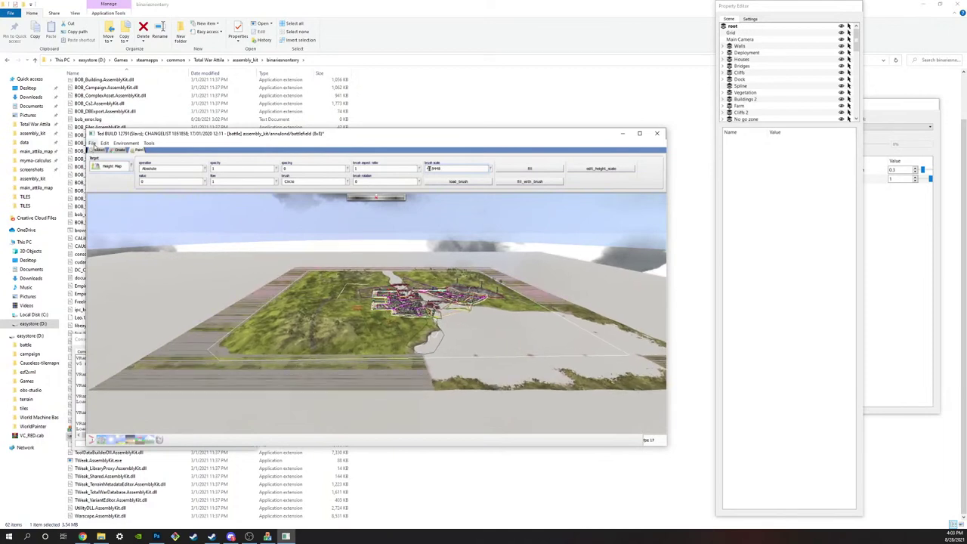
left_click(125, 143)
left_click(130, 194)
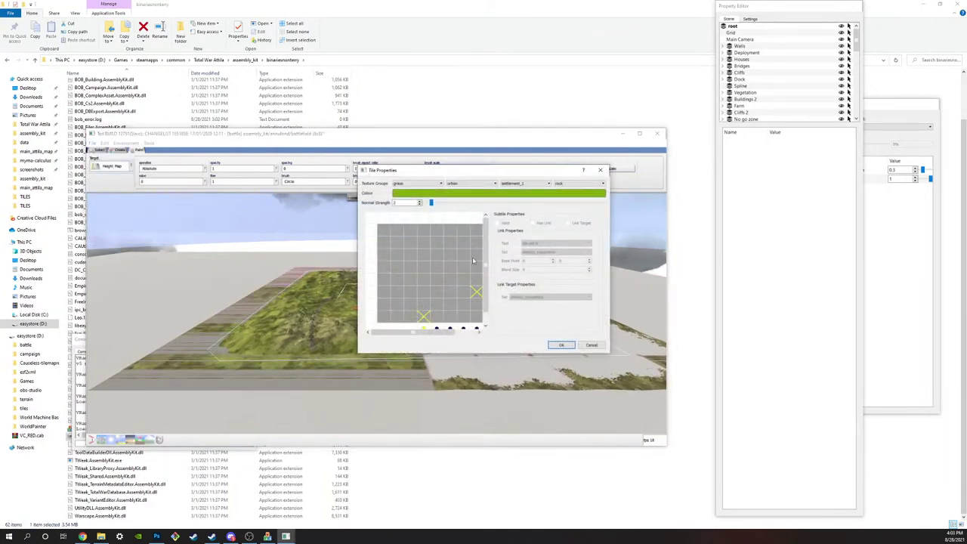
left_click(437, 218)
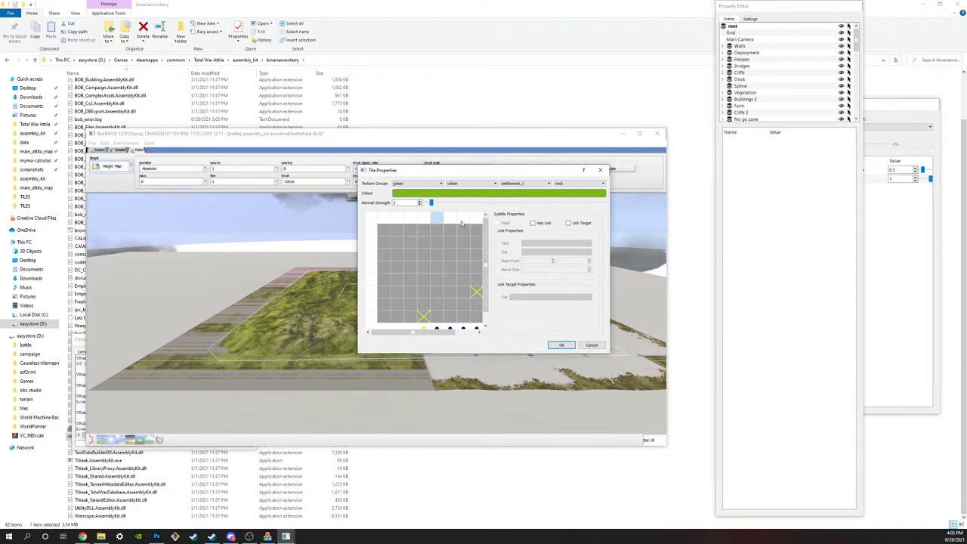
left_click_drag(418, 172, 488, 204)
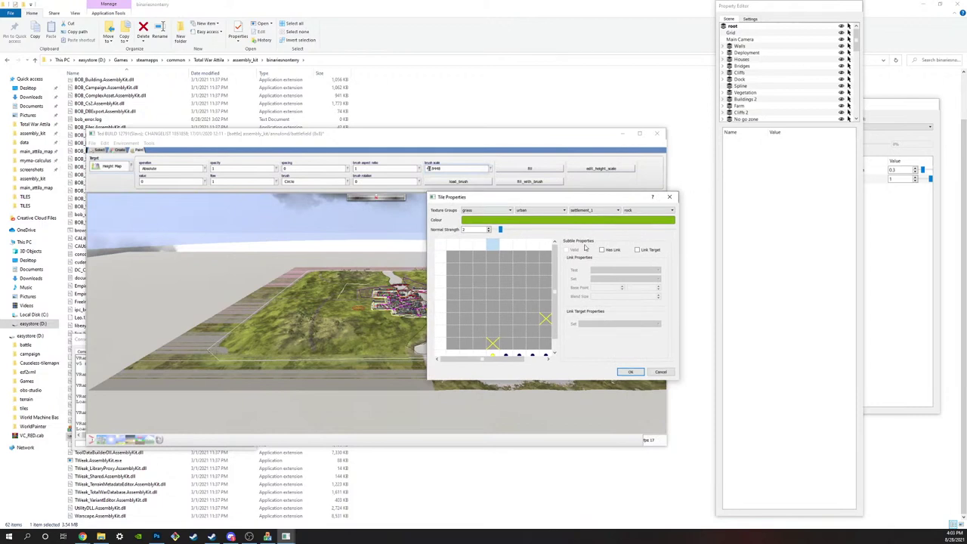
left_click(602, 249)
left_click(605, 270)
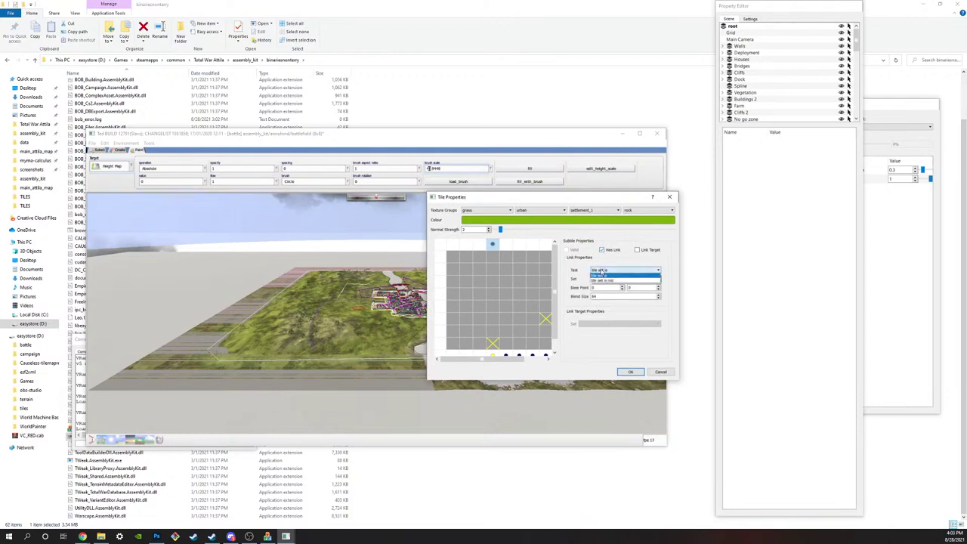
left_click(601, 275)
left_click(624, 279)
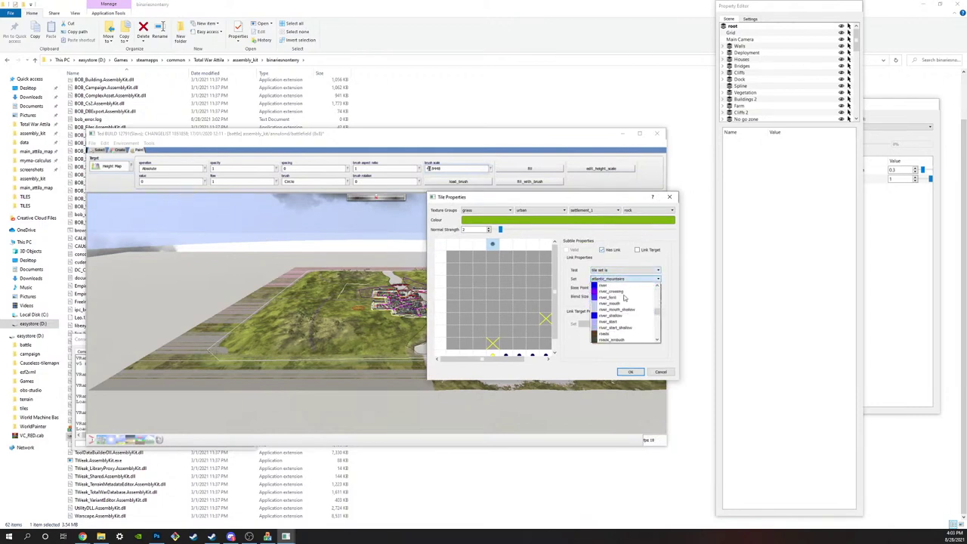
scroll(624, 299, "up", 3)
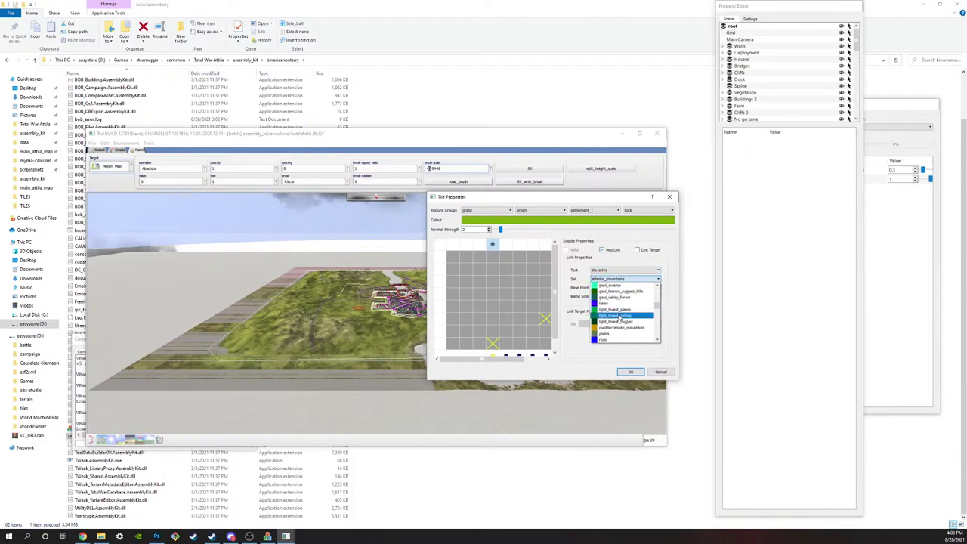
scroll(620, 316, "down", 2)
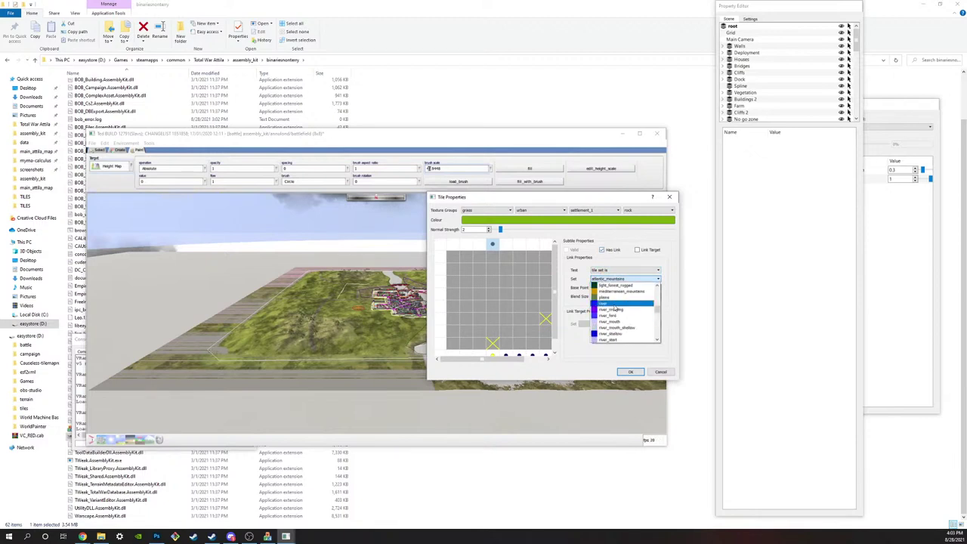
left_click(615, 304)
Step: Mark the top edge subtile below the river link as a link target with its set to river, and apply the tile properties
left_click(493, 258)
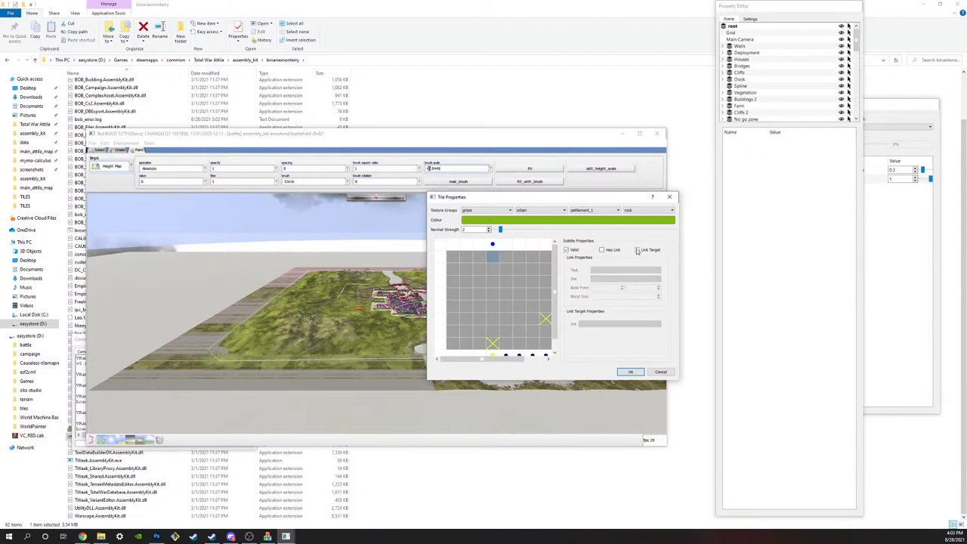
left_click(637, 250)
left_click(597, 324)
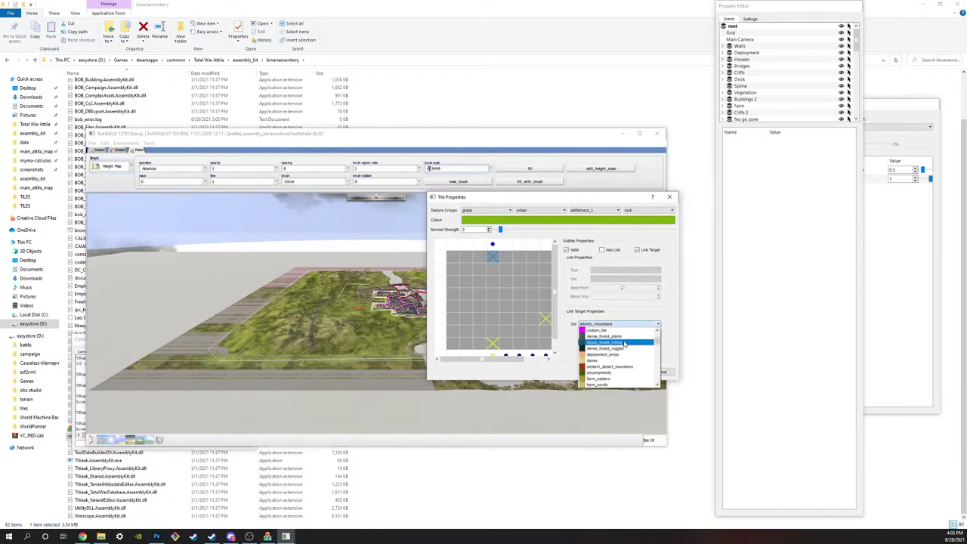
scroll(625, 344, "down", 5)
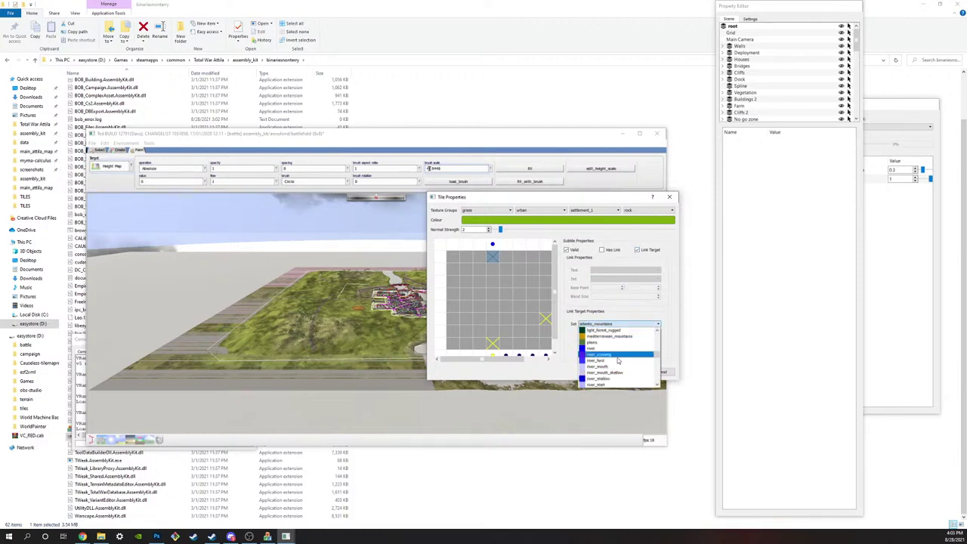
left_click(616, 348)
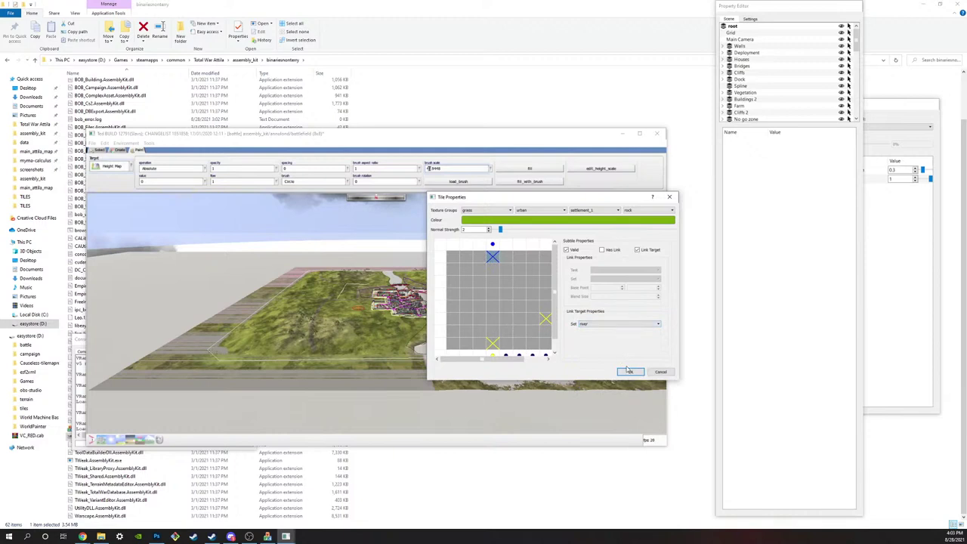
left_click(629, 372)
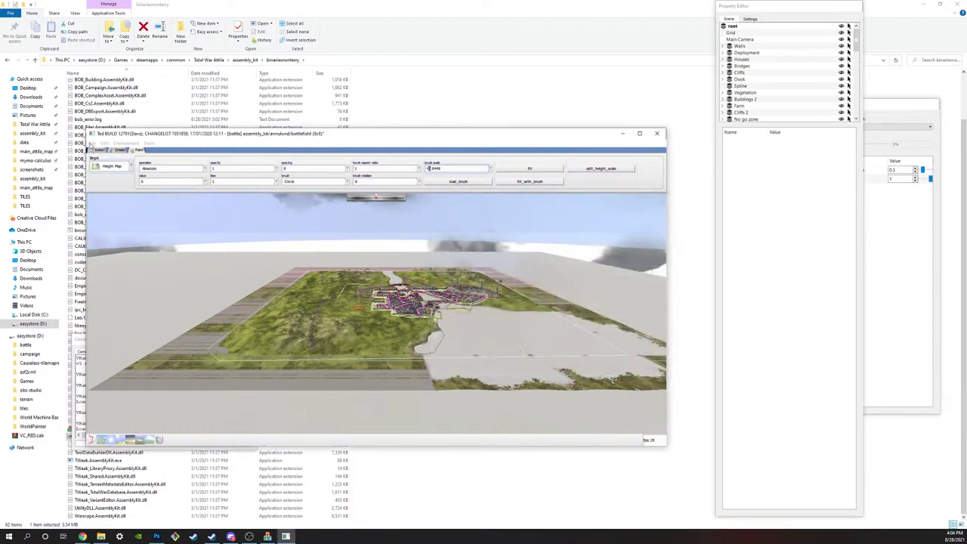
Step: Save the annulond battlefield tile with its new link settings
left_click(92, 143)
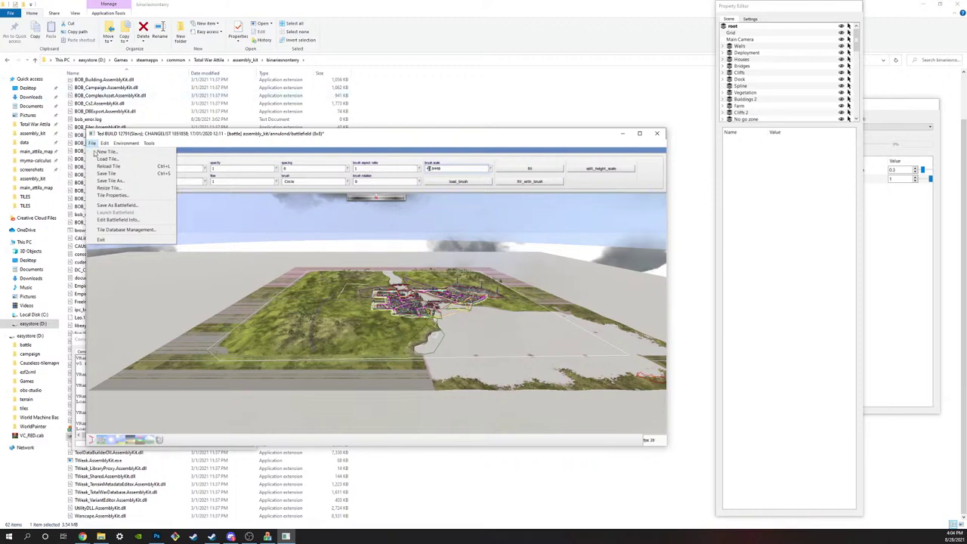
left_click(120, 173)
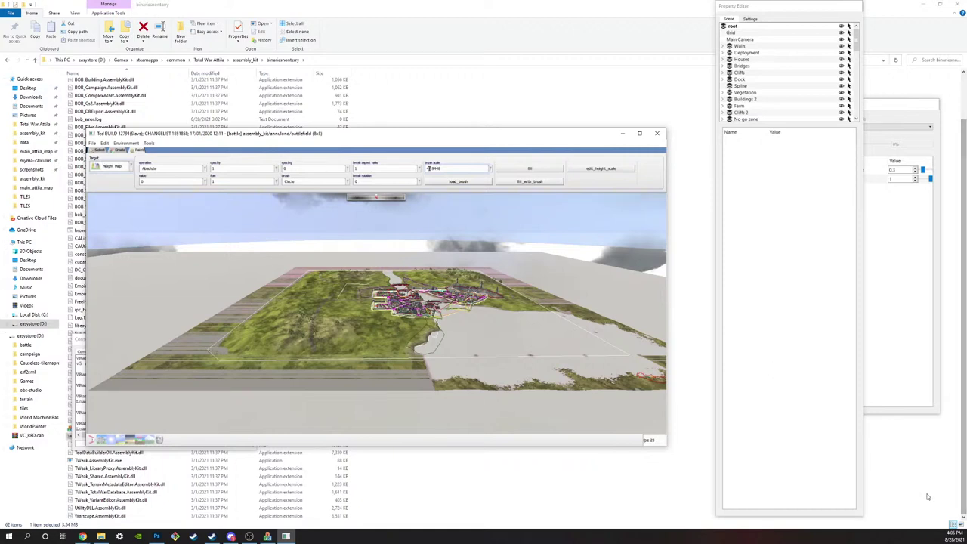
key("alt+Tab")
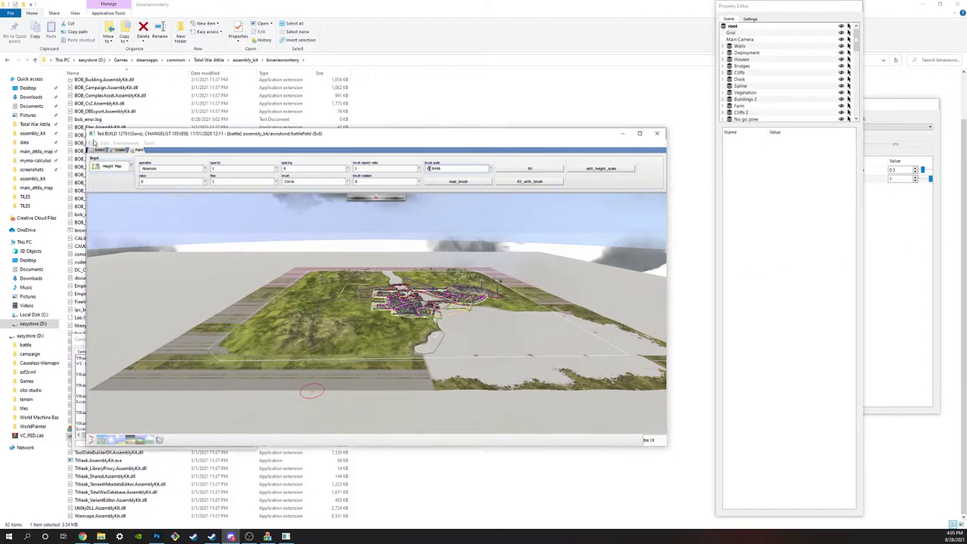
Step: Browse the battle database's tile sets for loading and inspect the annulond (8x8) tile in the assembly_kit set
left_click(93, 143)
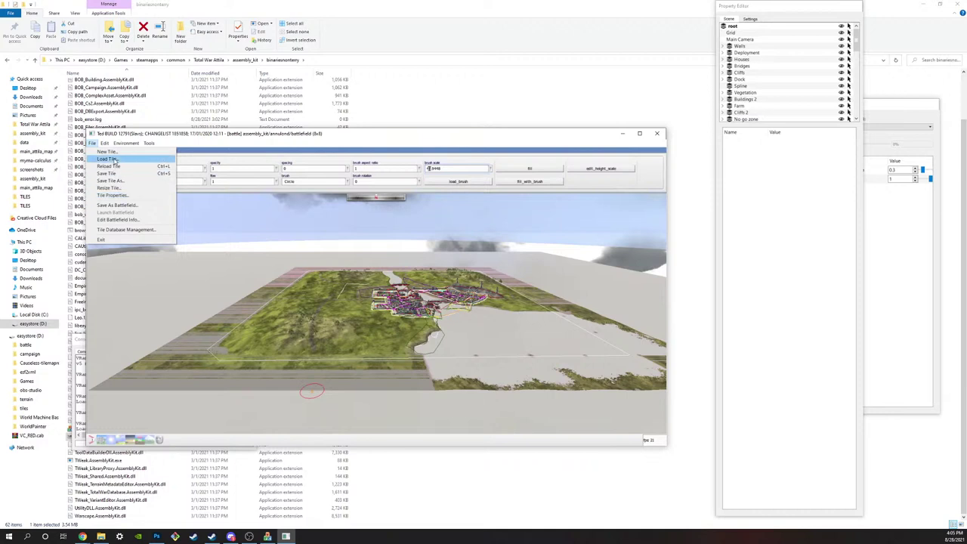
left_click(108, 158)
scroll(414, 274, "down", 2)
scroll(414, 271, "up", 6)
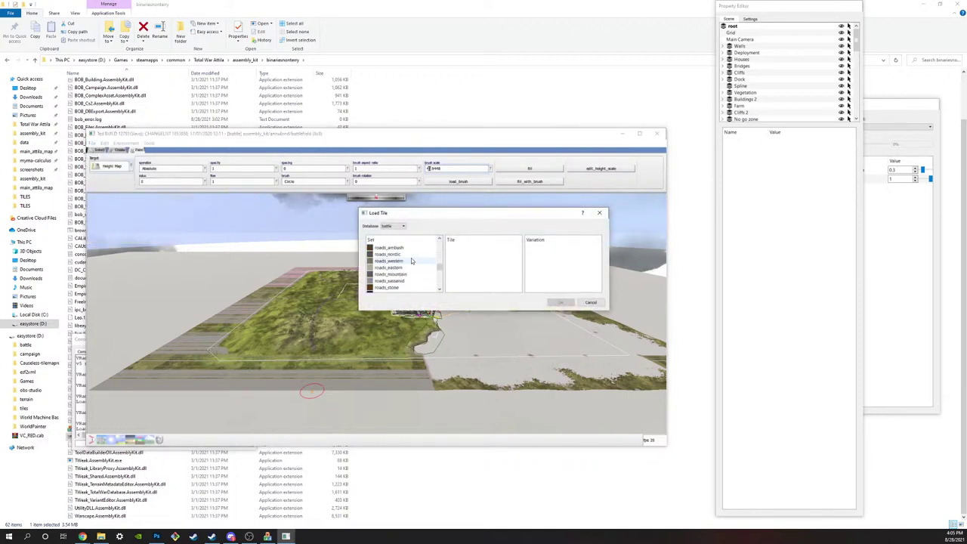
scroll(411, 261, "down", 3)
scroll(399, 257, "up", 1)
left_click(399, 254)
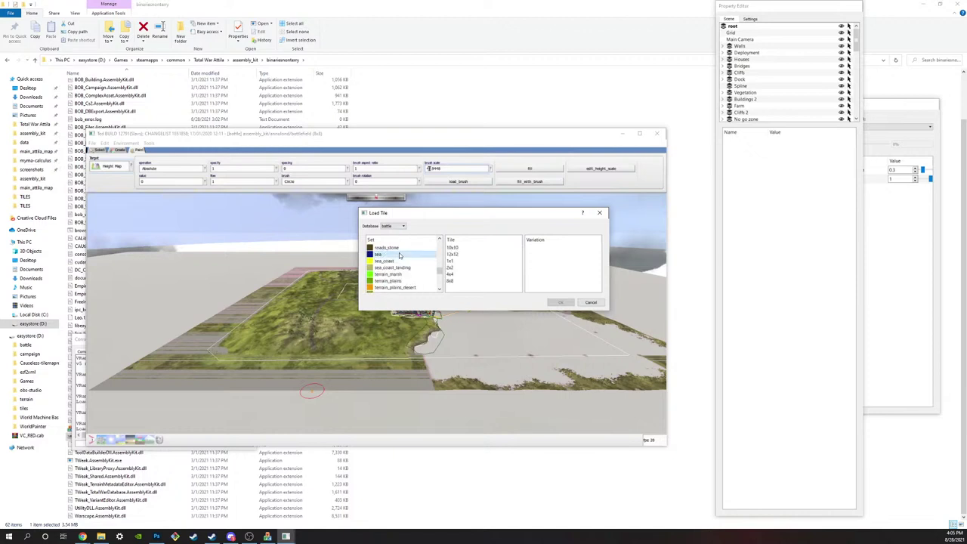
scroll(403, 260, "down", 2)
scroll(391, 275, "down", 3)
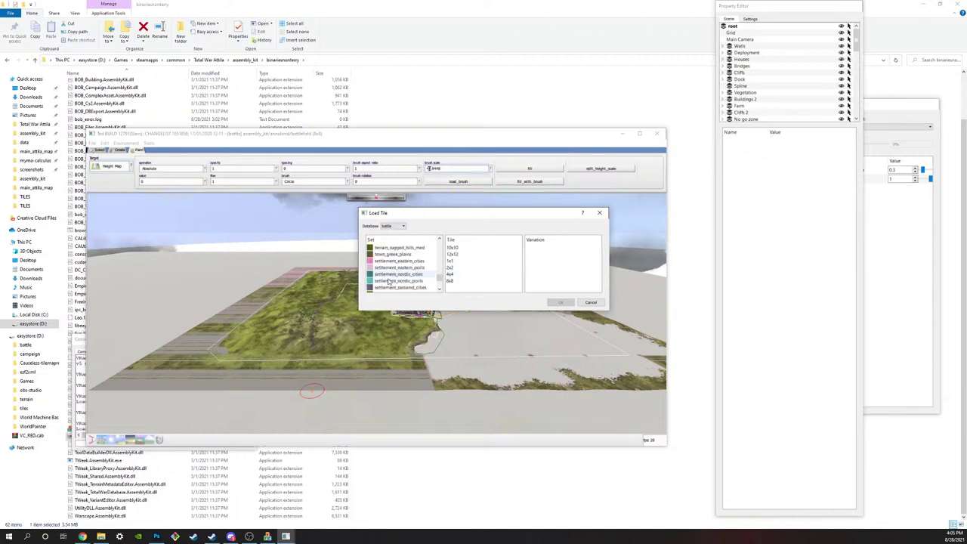
left_click(388, 281)
left_click(491, 256)
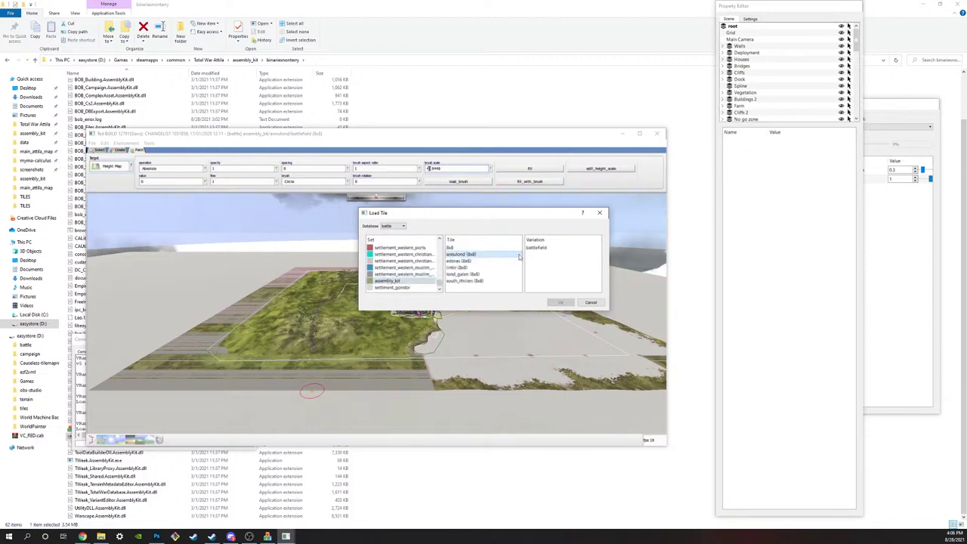
left_click(564, 303)
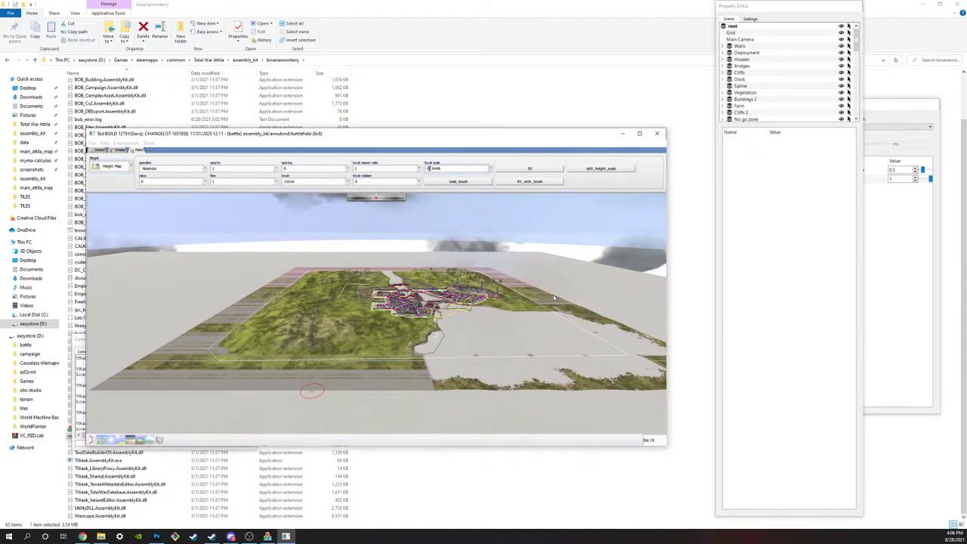
Step: Examine the battlefield's town, river, coastline and outer border strips from near and far
scroll(553, 297, "up", 10)
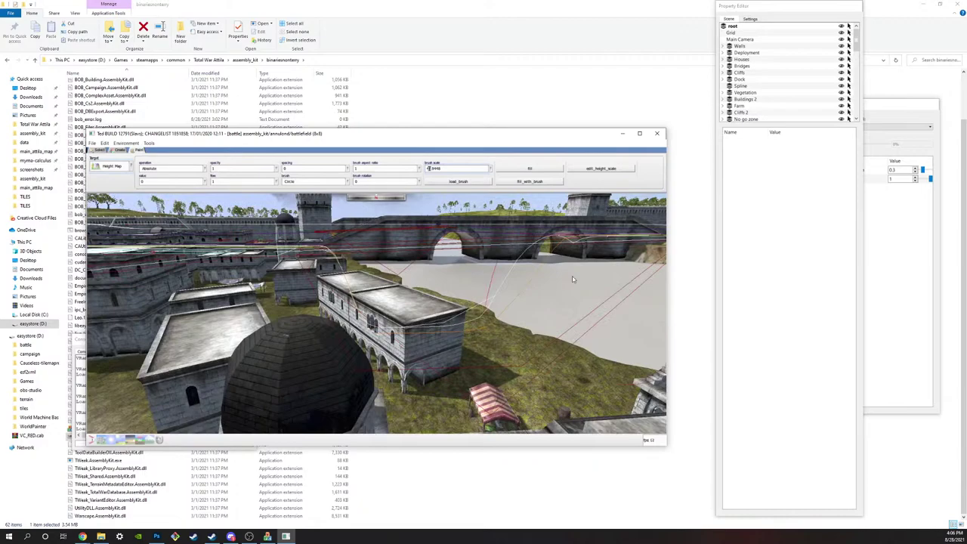
scroll(553, 297, "down", 8)
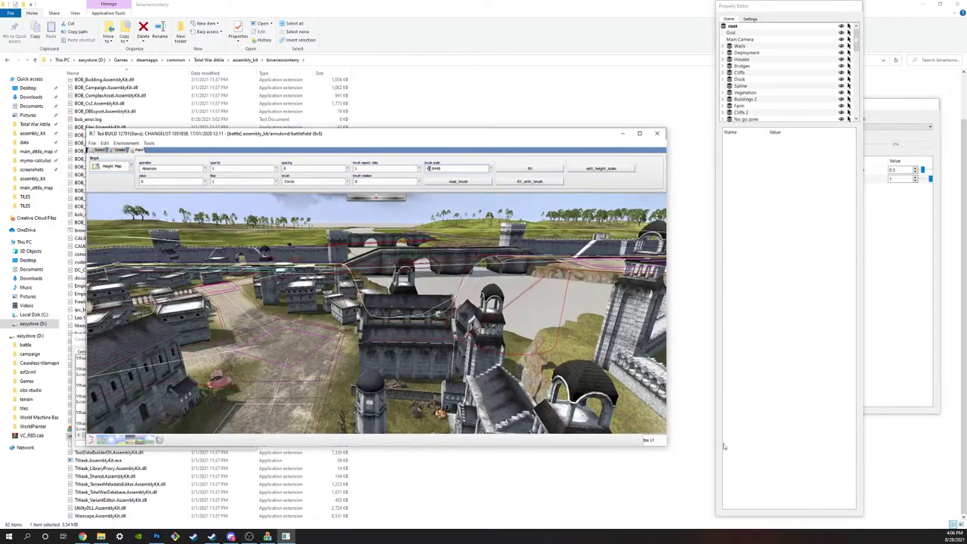
scroll(358, 328, "down", 10)
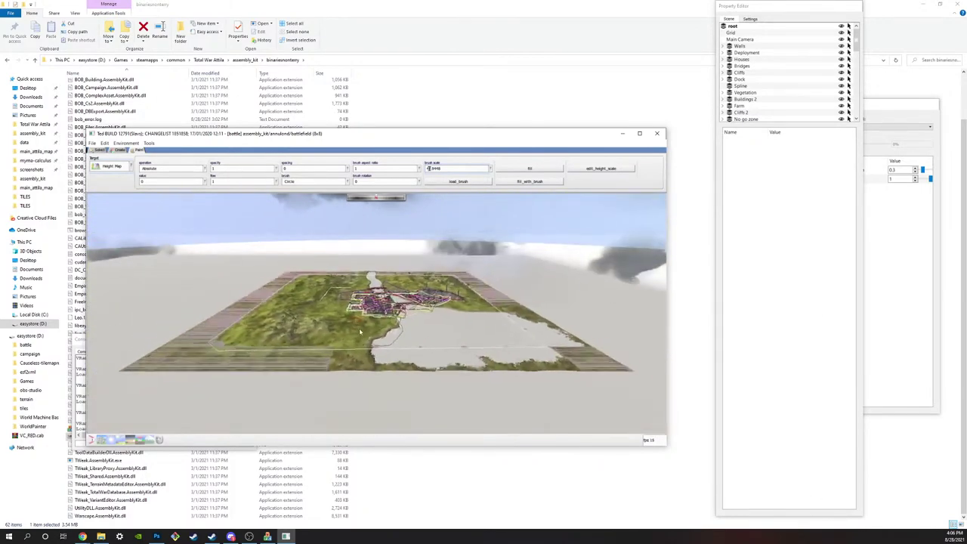
scroll(360, 332, "down", 2)
scroll(359, 331, "up", 6)
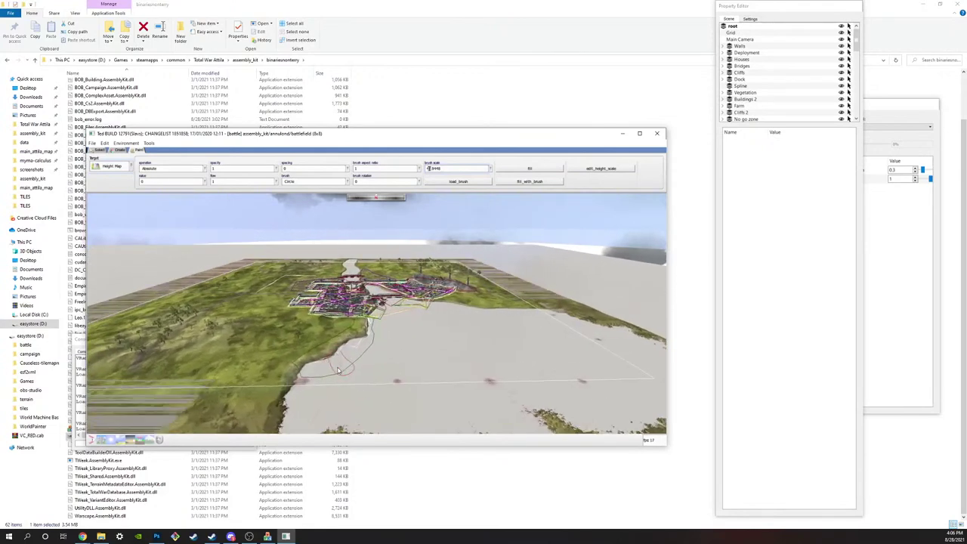
key("s")
key("d")
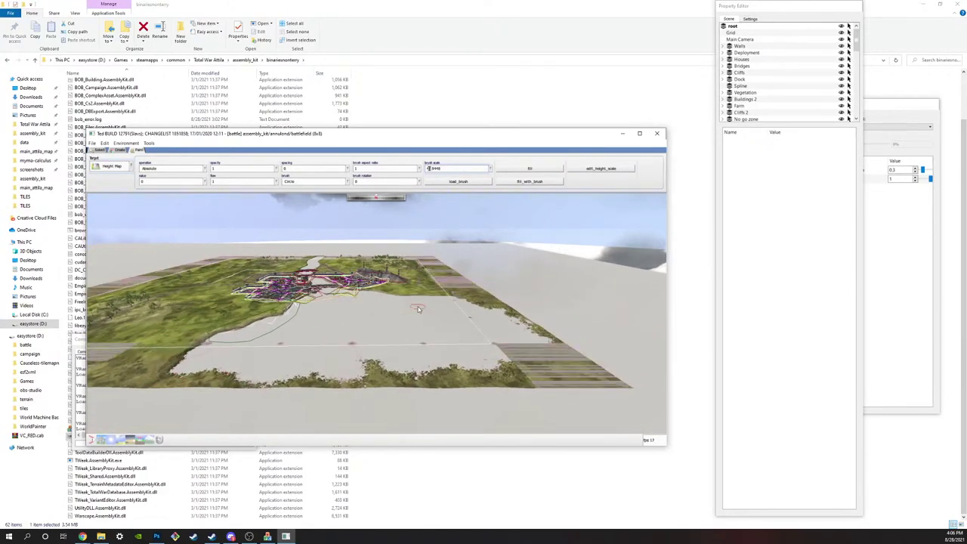
key("w")
key("a")
key("s")
key("w")
key("d")
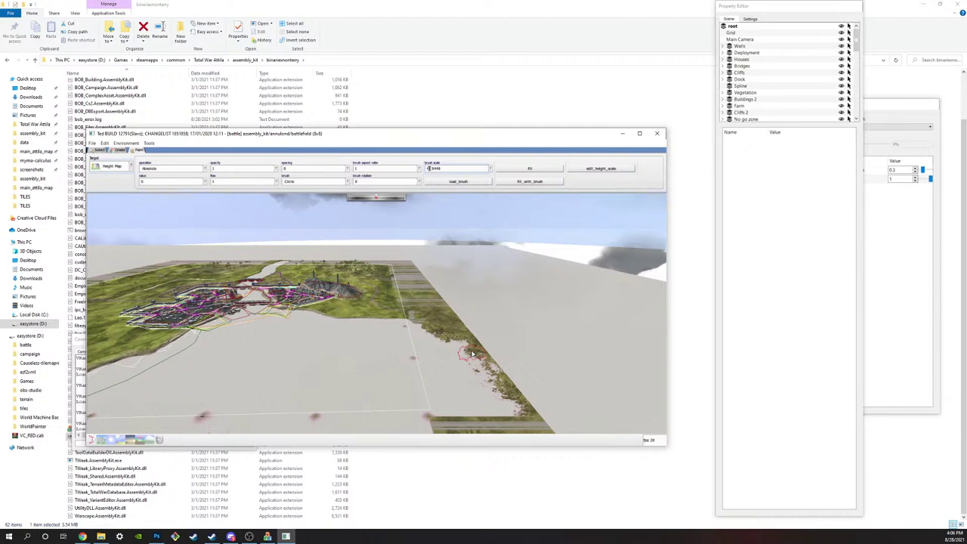
Step: Paint the height map with the Absolute brush to sink the wooded land in the sea-side border strip down to sea level
key("s")
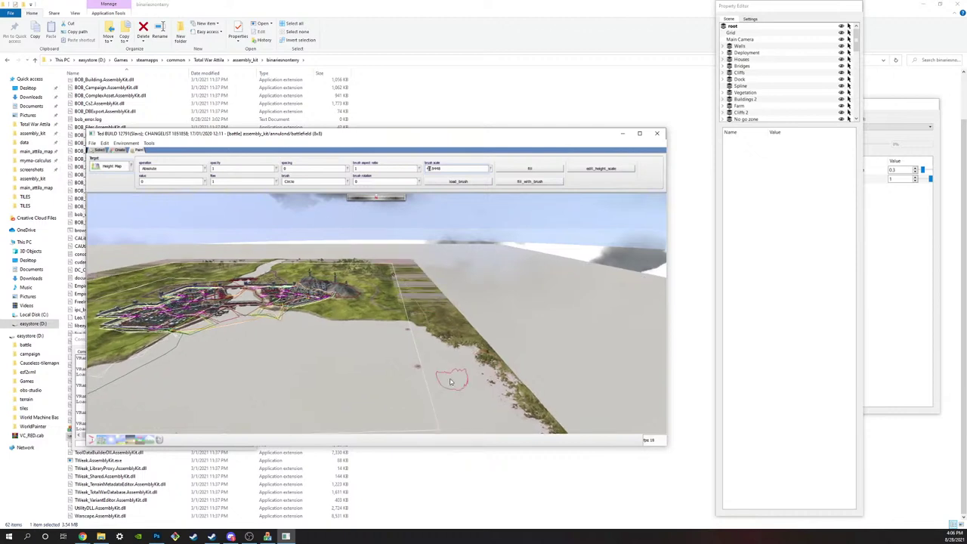
key("d")
key("w")
key("w")
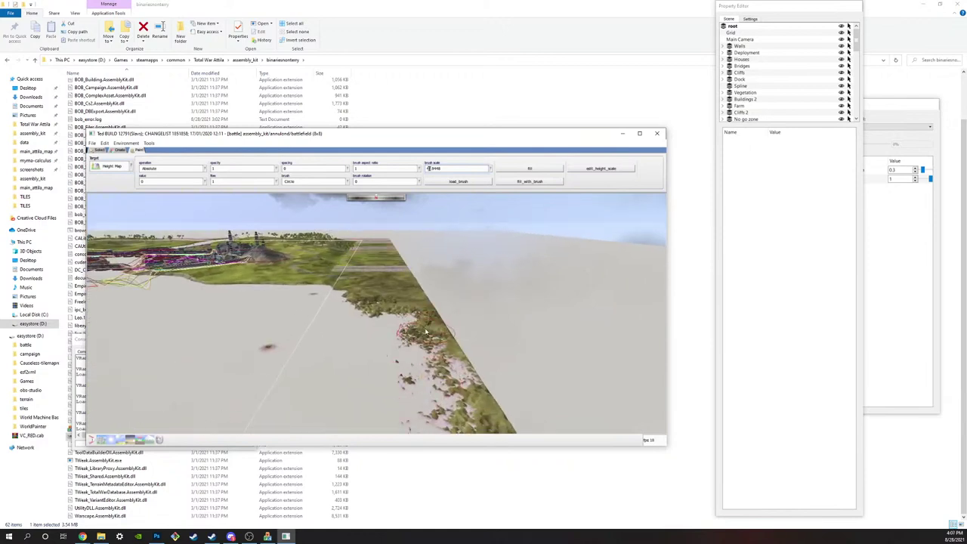
left_click_drag(411, 344, 423, 352)
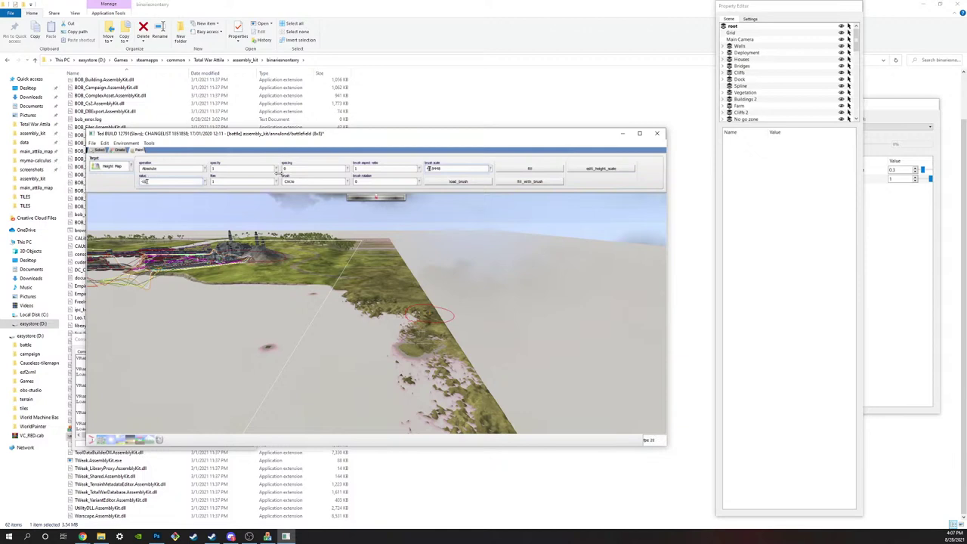
mouse_move(418, 327)
left_mouse_down()
mouse_move(468, 390)
mouse_move(456, 351)
mouse_move(402, 410)
mouse_move(427, 352)
left_mouse_up()
key("s")
key("d")
mouse_move(371, 329)
left_mouse_down()
mouse_move(385, 321)
mouse_move(340, 327)
mouse_move(392, 325)
left_mouse_up()
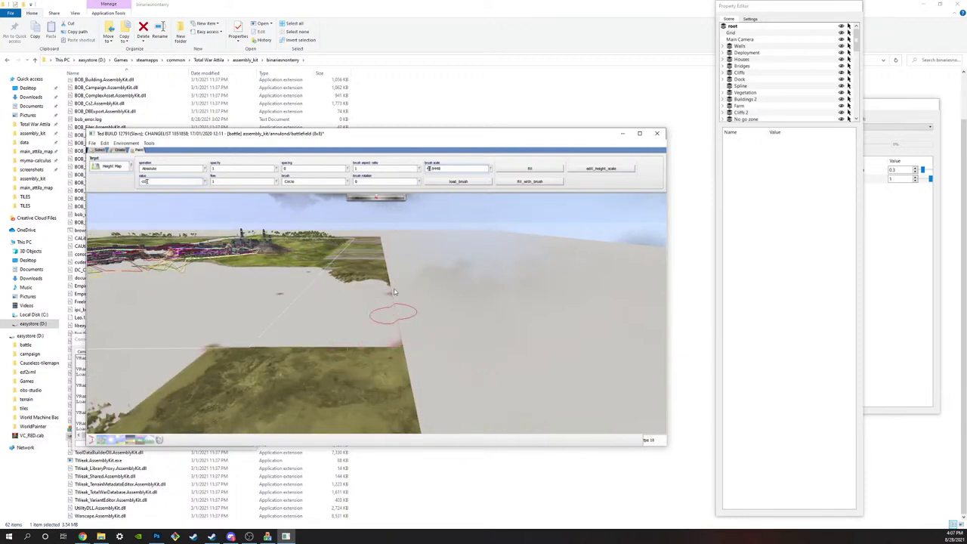
Step: Extend the sea to the map's outer edge and start lowering the wooded shore along the front border strip
key("w")
key("a")
mouse_move(432, 378)
left_mouse_down()
mouse_move(484, 350)
mouse_move(561, 390)
left_mouse_up()
key("d")
key("s")
mouse_move(486, 371)
left_mouse_down()
mouse_move(356, 402)
mouse_move(453, 378)
mouse_move(503, 414)
mouse_move(382, 362)
mouse_move(454, 363)
mouse_move(314, 386)
left_mouse_up()
middle_click_drag(314, 387, 388, 317)
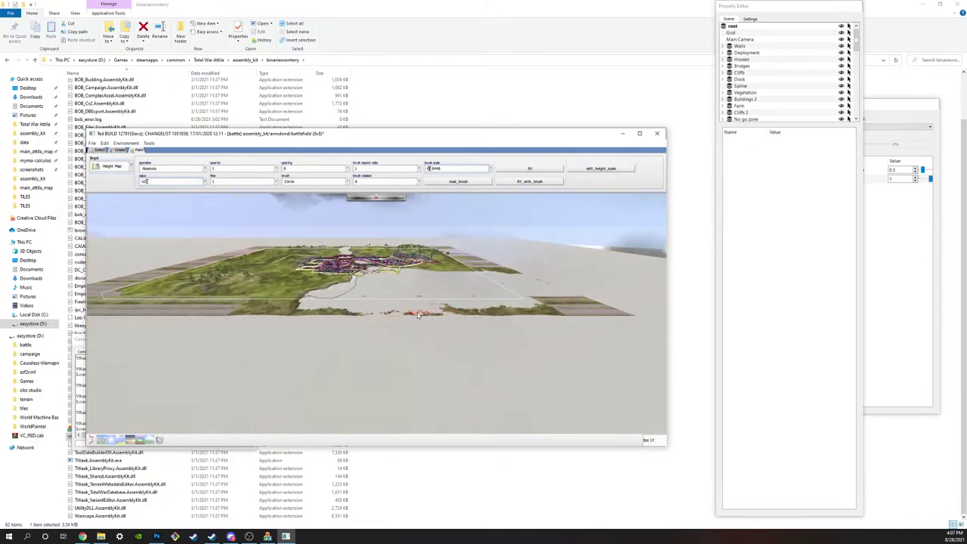
key("w")
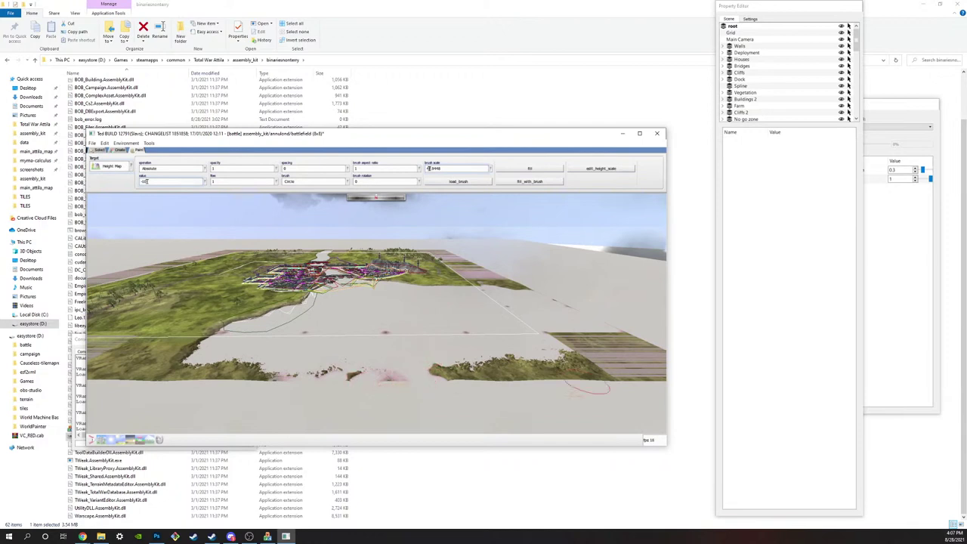
Step: Lower the remaining shore across the front border strip and cut its far corner back diagonally
key("alt+Tab")
key("alt+Tab")
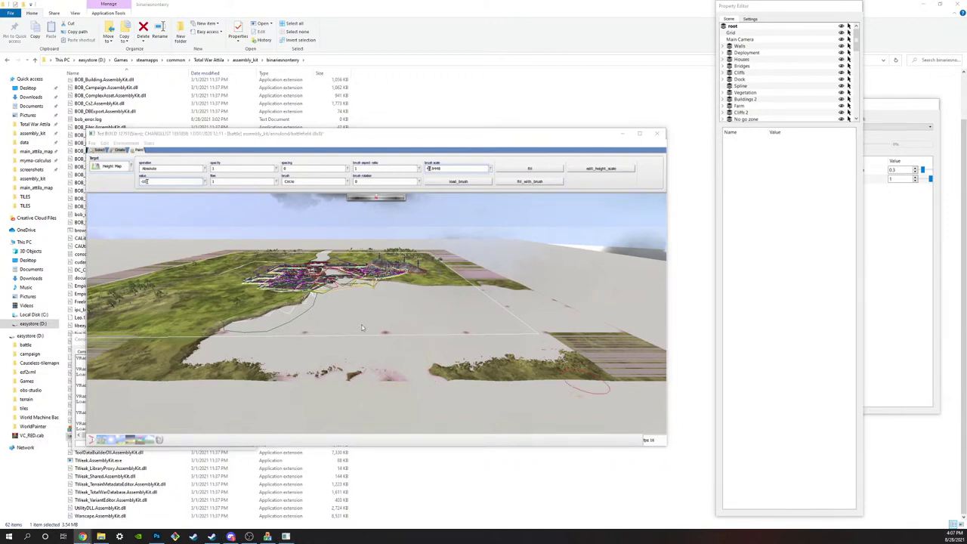
left_click(394, 382)
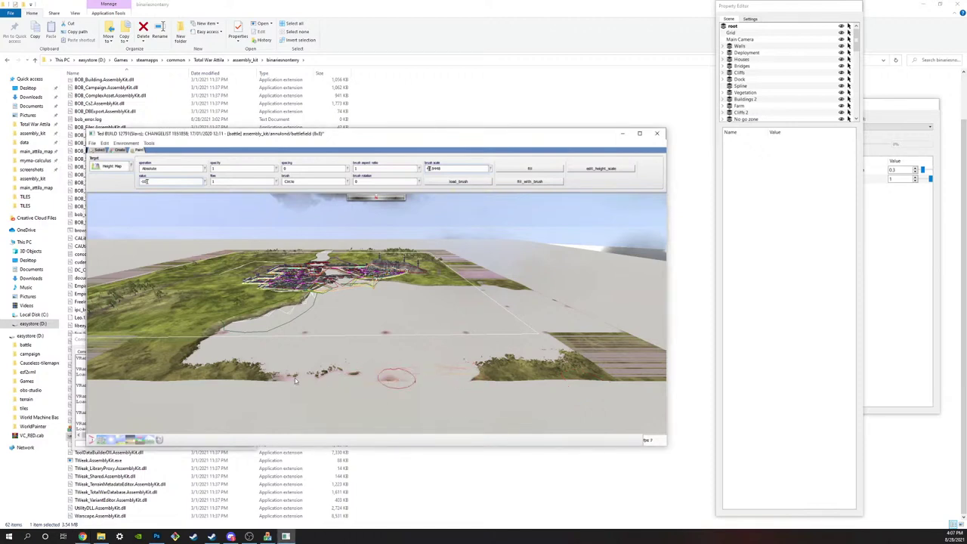
mouse_move(294, 378)
left_mouse_down()
mouse_move(521, 370)
mouse_move(495, 367)
mouse_move(484, 380)
mouse_move(535, 377)
mouse_move(503, 381)
mouse_move(511, 346)
mouse_move(540, 353)
mouse_move(483, 361)
mouse_move(518, 358)
mouse_move(571, 380)
mouse_move(549, 413)
mouse_move(583, 371)
mouse_move(555, 355)
mouse_move(578, 361)
mouse_move(597, 384)
mouse_move(574, 351)
left_mouse_up()
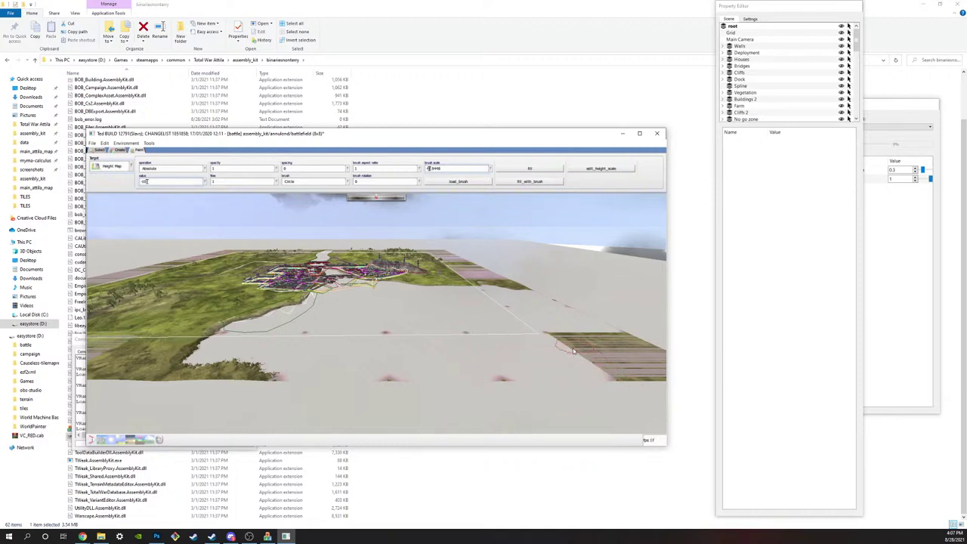
Step: Trim the coast at the land end of the front border strip so its cliff line continues to the edge
key("a")
mouse_move(432, 375)
left_mouse_down()
mouse_move(372, 372)
mouse_move(446, 382)
mouse_move(427, 366)
mouse_move(490, 386)
mouse_move(448, 374)
left_mouse_up()
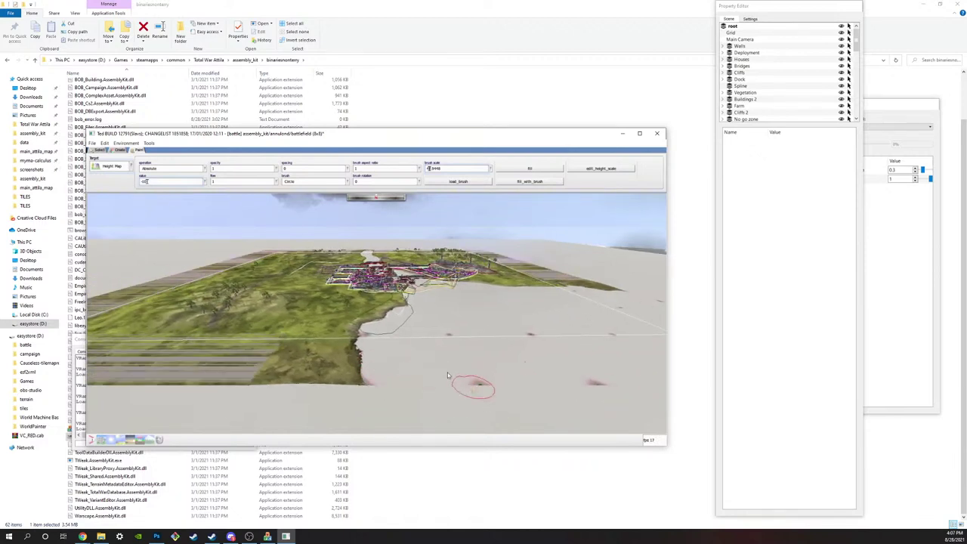
mouse_move(427, 365)
middle_mouse_down()
mouse_move(466, 393)
mouse_move(370, 408)
mouse_move(353, 386)
middle_mouse_up()
mouse_move(352, 386)
left_mouse_down()
mouse_move(354, 437)
mouse_move(350, 408)
left_mouse_up()
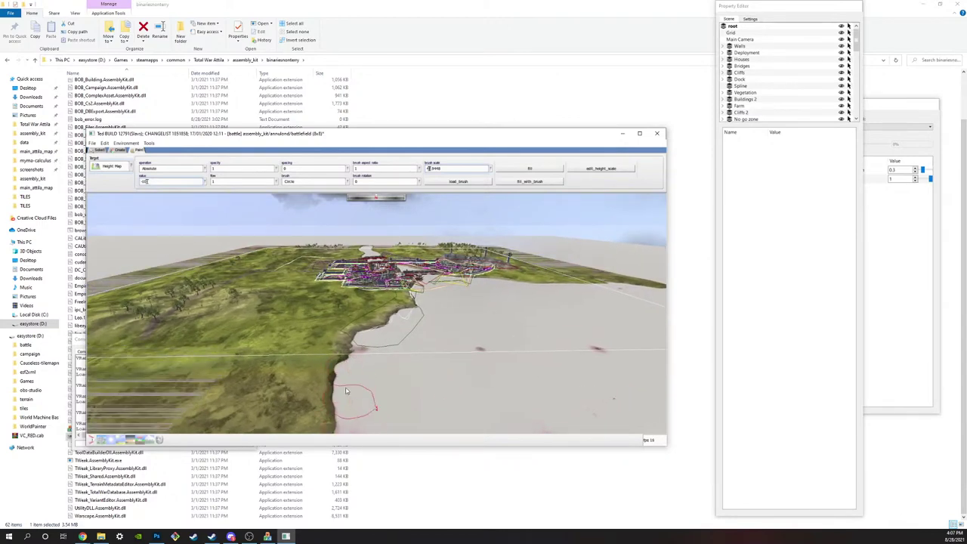
Step: Refine the coastline where the sea-side border strip meets the outer map edge
mouse_move(350, 408)
middle_mouse_down()
mouse_move(333, 373)
mouse_move(414, 391)
mouse_move(395, 388)
middle_mouse_up()
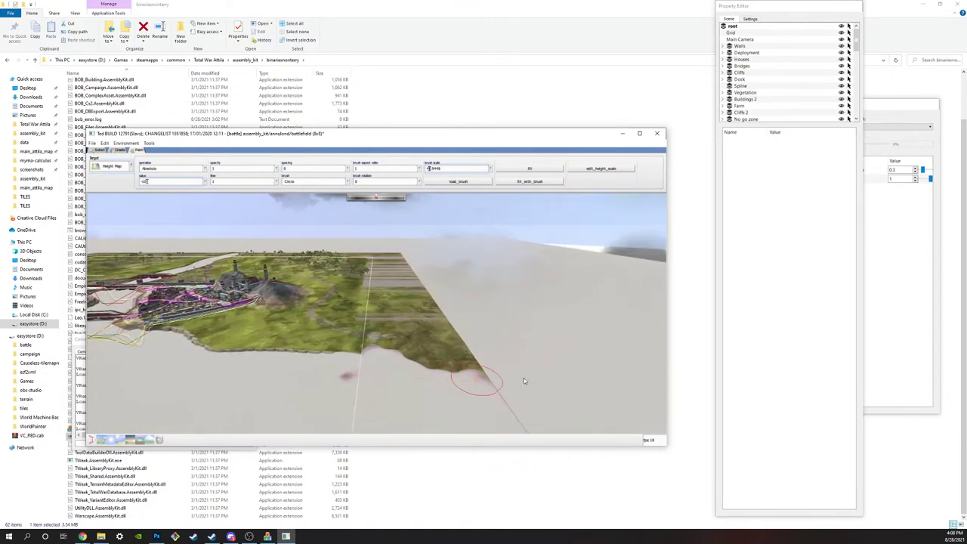
mouse_move(523, 377)
middle_mouse_down()
mouse_move(516, 355)
mouse_move(503, 378)
mouse_move(443, 292)
mouse_move(458, 404)
middle_mouse_up()
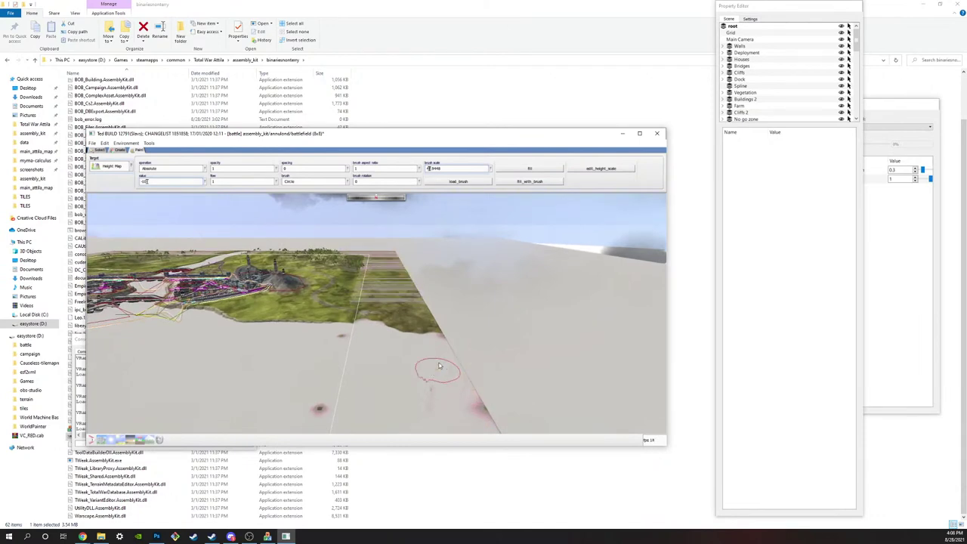
middle_click_drag(441, 368, 496, 356)
Step: Lower the terrain at the river's far end so its channel runs through the border strip to the outer edge
key("w")
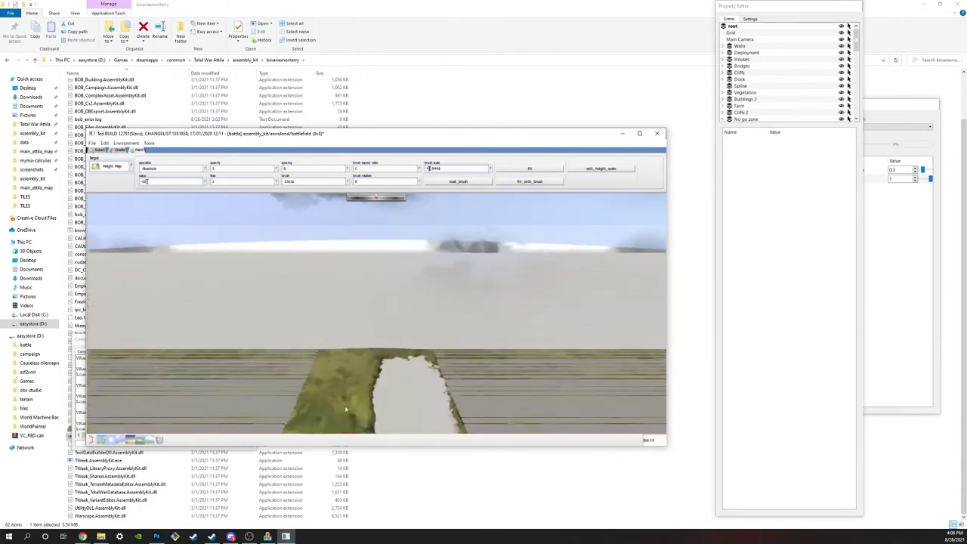
mouse_move(405, 396)
left_mouse_down()
mouse_move(404, 367)
mouse_move(405, 401)
left_mouse_up()
key("s")
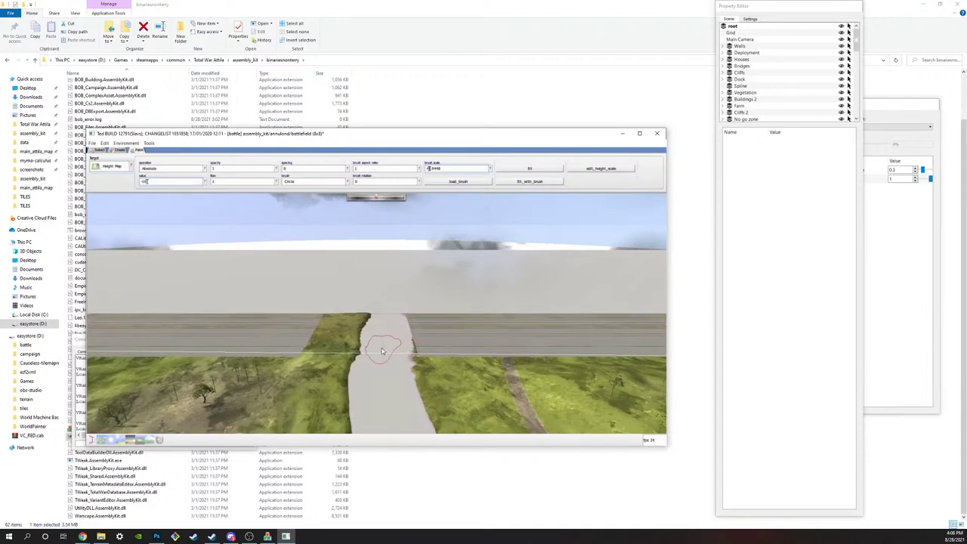
Step: Examine the river's far end and the coastline along the border strips around the whole tile
key("w")
key("s")
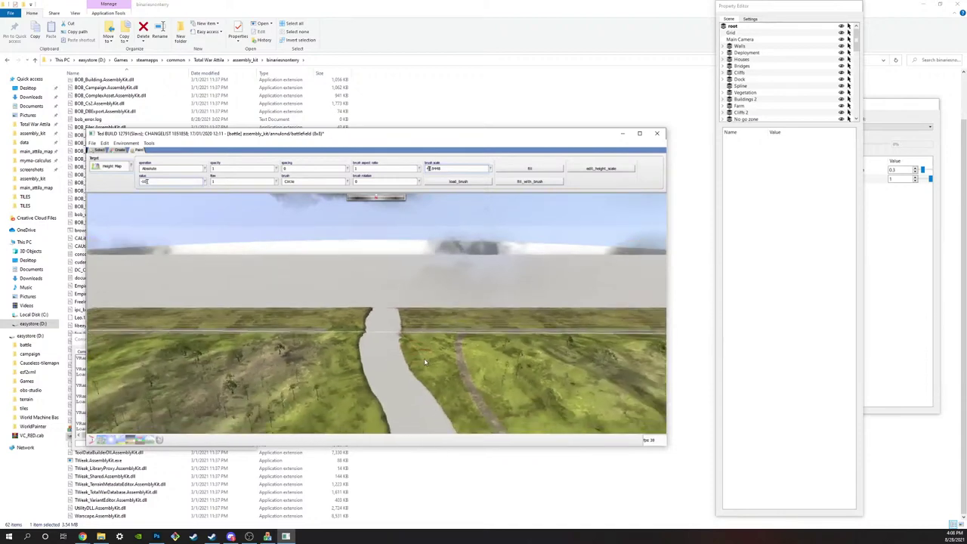
key("d")
scroll(400, 306, "down", 6)
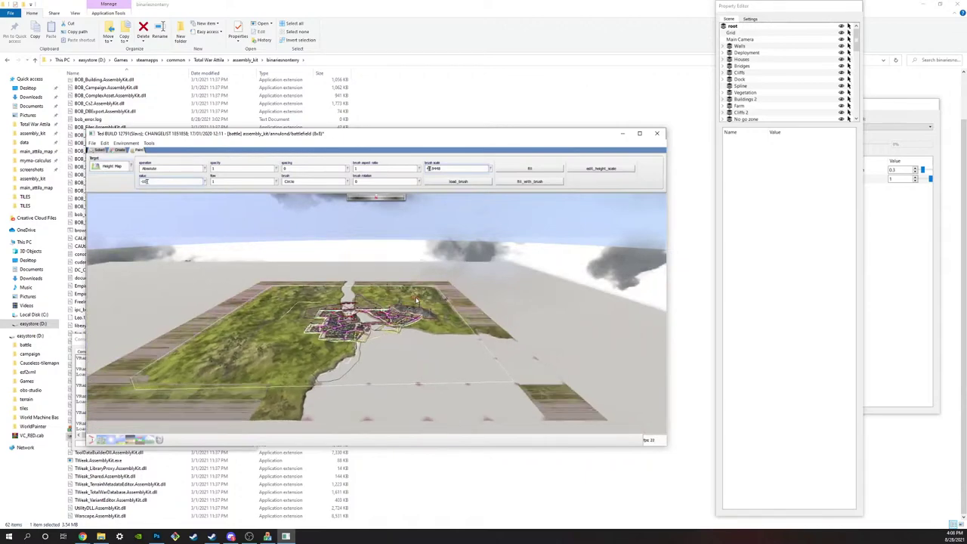
scroll(422, 330, "down", 2)
scroll(420, 329, "up", 5)
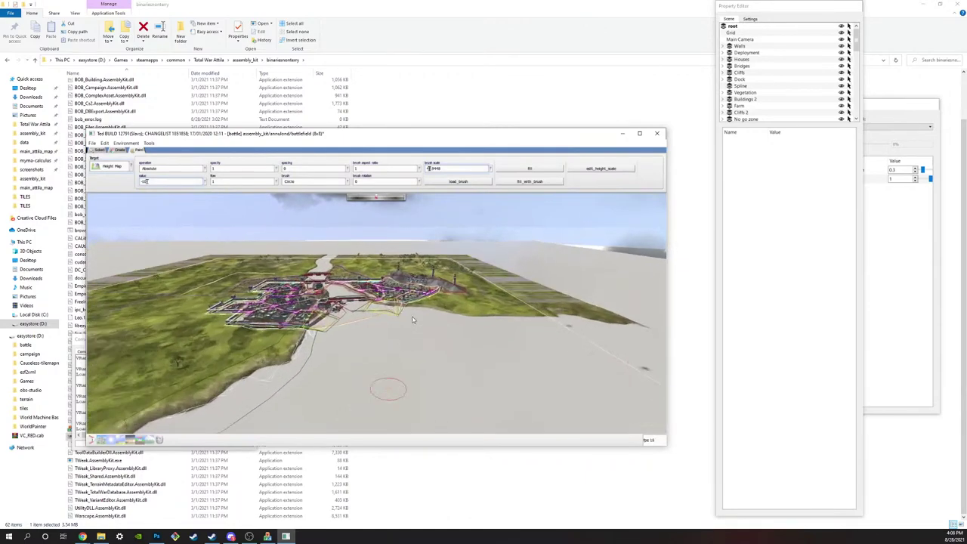
scroll(413, 320, "up", 5)
scroll(520, 324, "down", 6)
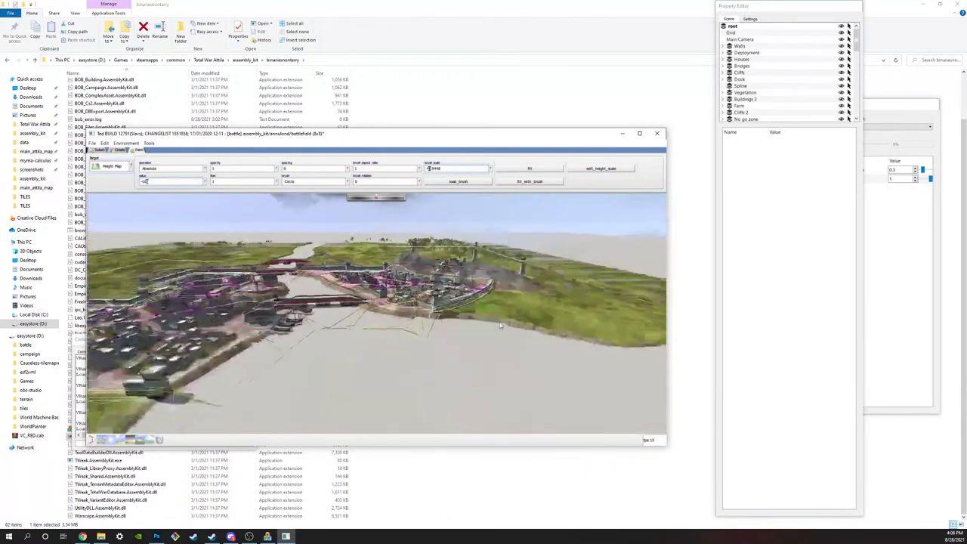
middle_click_drag(520, 324, 518, 345)
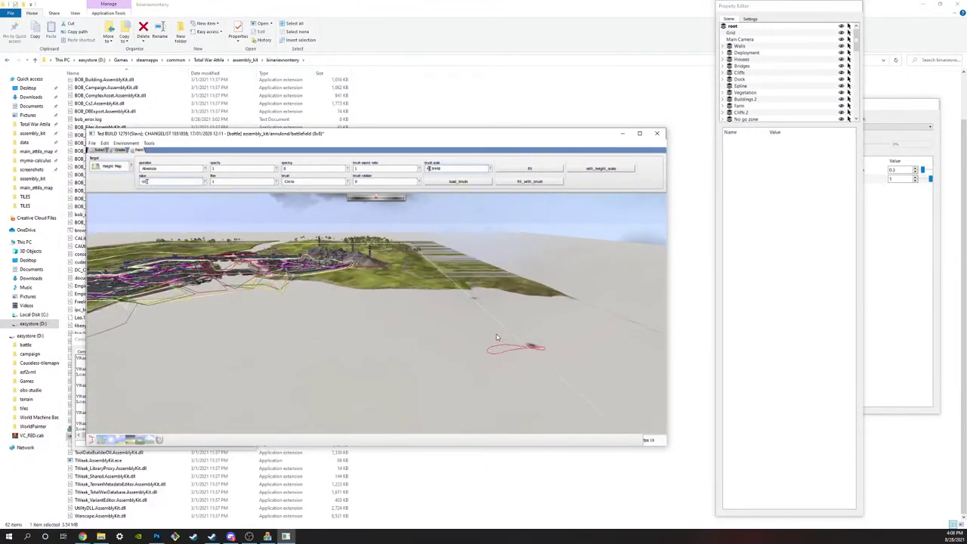
scroll(518, 345, "up", 3)
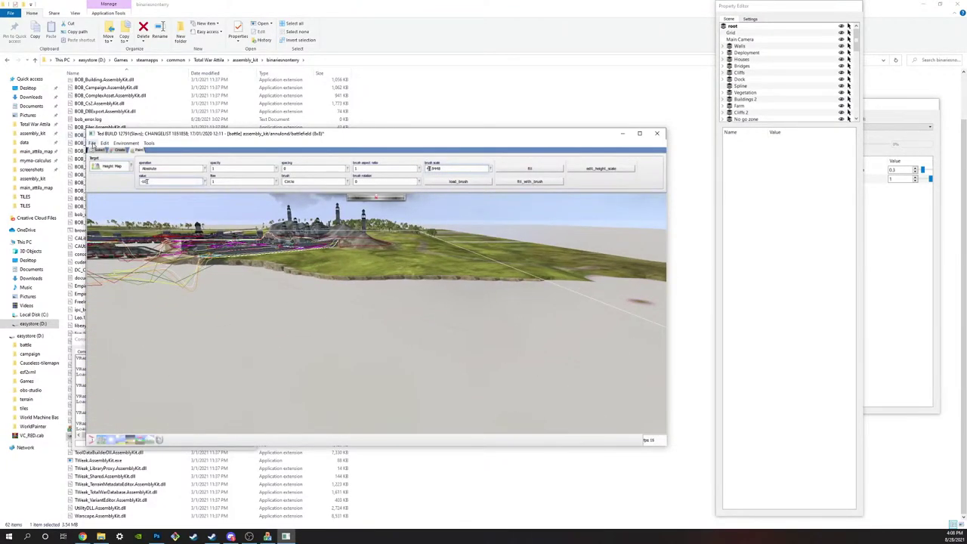
Step: Save the battlefield tile with its reshaped border strips
left_click(92, 143)
left_click(106, 173)
key("alt+Tab")
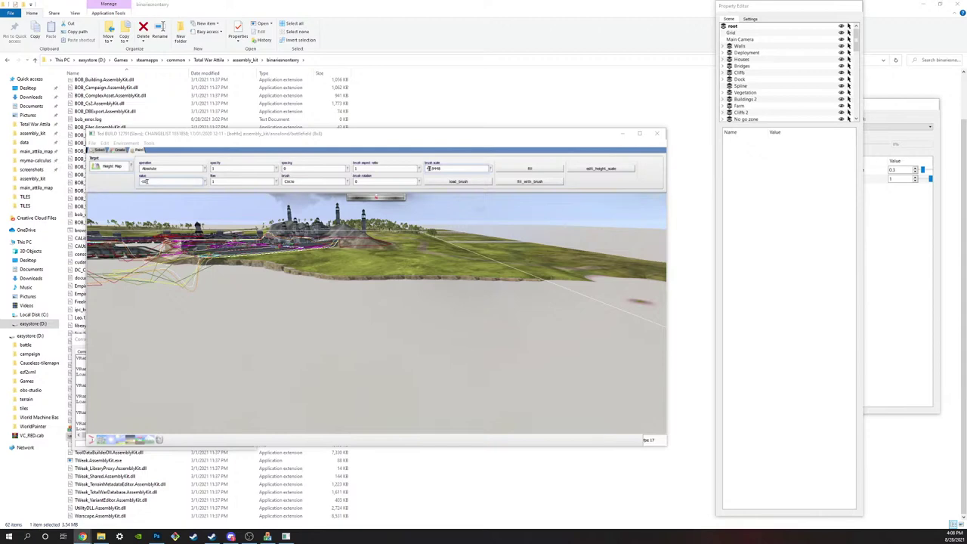
left_click(487, 229)
Step: Inspect the saved tile from the sea side, checking the shoreline, outer corners, city and river course
scroll(463, 330, "up", 3)
scroll(463, 330, "down", 8)
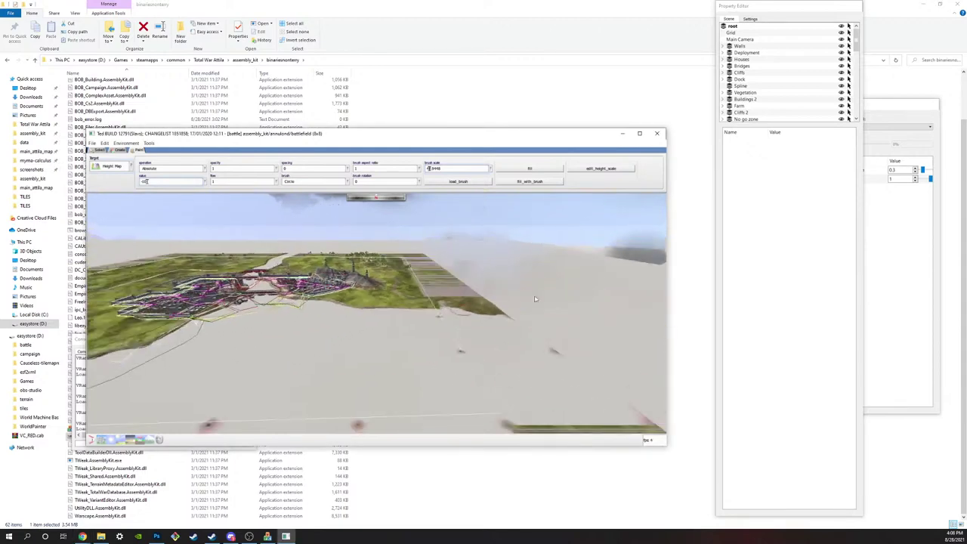
scroll(448, 280, "down", 2)
scroll(449, 324, "up", 8)
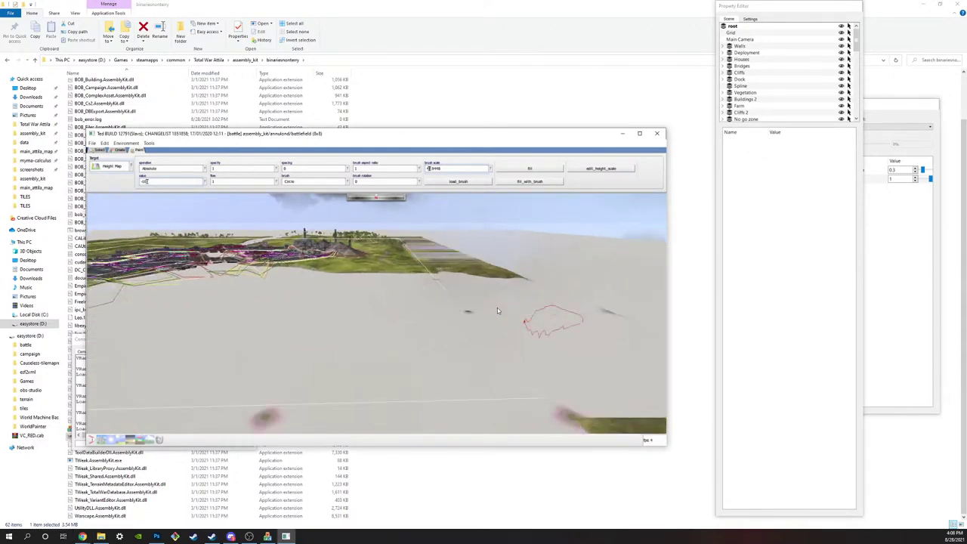
scroll(414, 371, "down", 8)
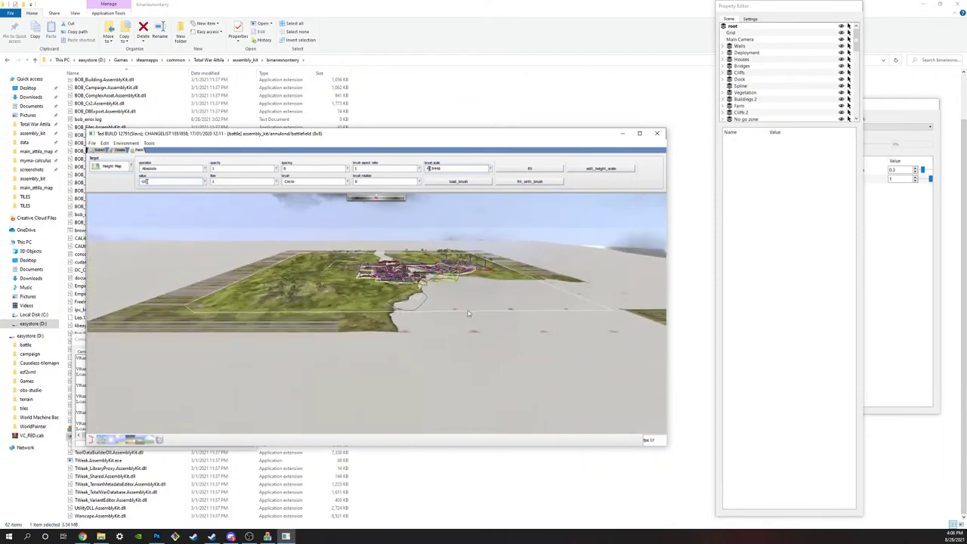
mouse_move(447, 343)
middle_mouse_down()
mouse_move(469, 378)
mouse_move(445, 332)
mouse_move(464, 310)
mouse_move(502, 326)
middle_mouse_up()
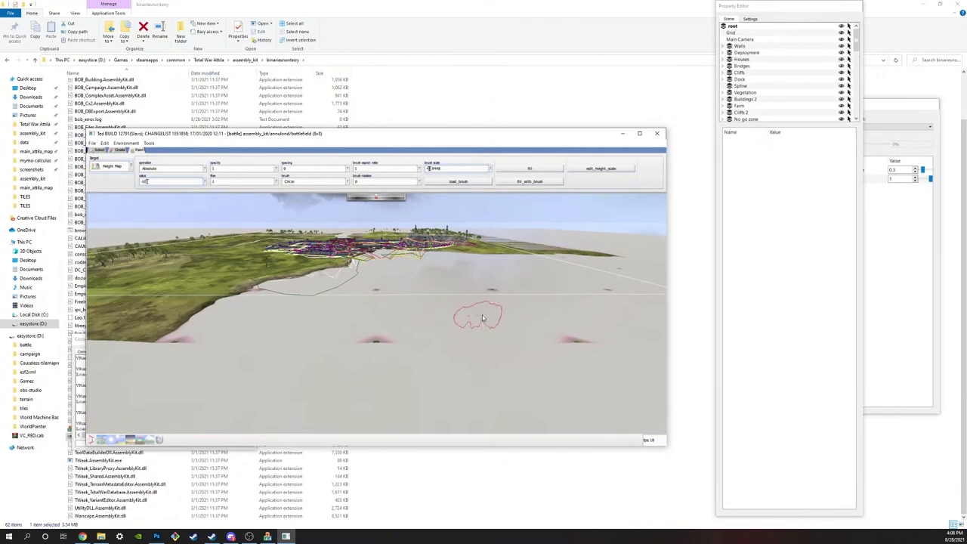
mouse_move(483, 318)
middle_mouse_down()
mouse_move(461, 401)
mouse_move(449, 302)
mouse_move(376, 315)
middle_mouse_up()
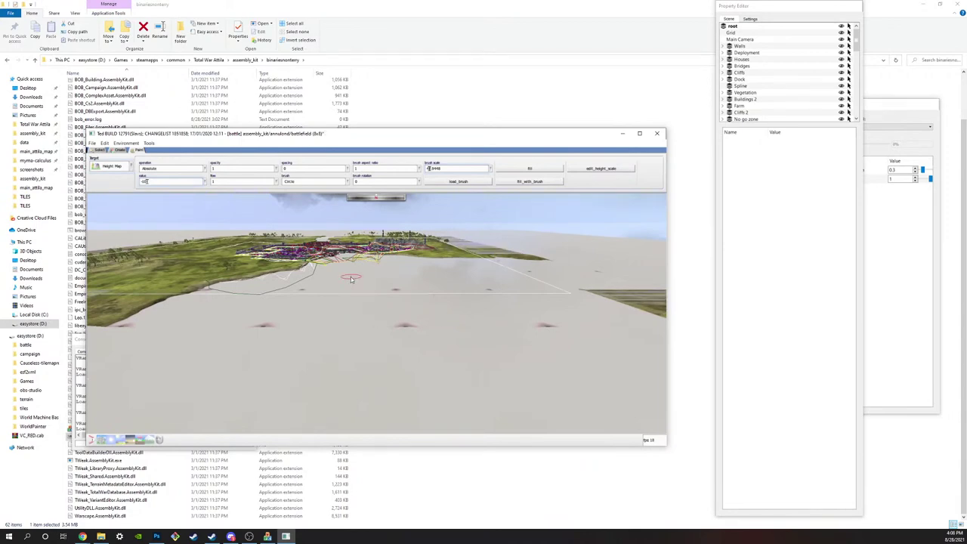
scroll(336, 275, "up", 5)
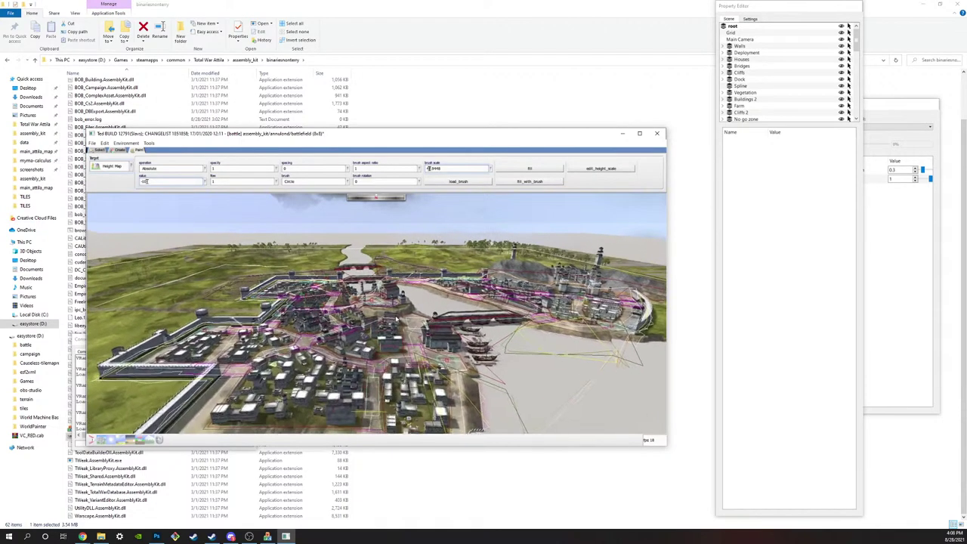
middle_click_drag(559, 332, 442, 350)
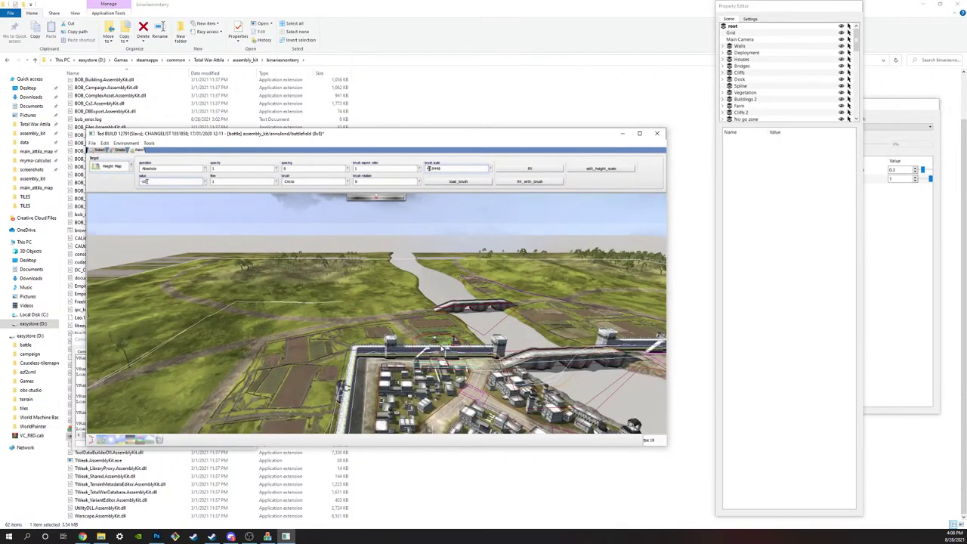
middle_click_drag(487, 350, 460, 301)
key("s")
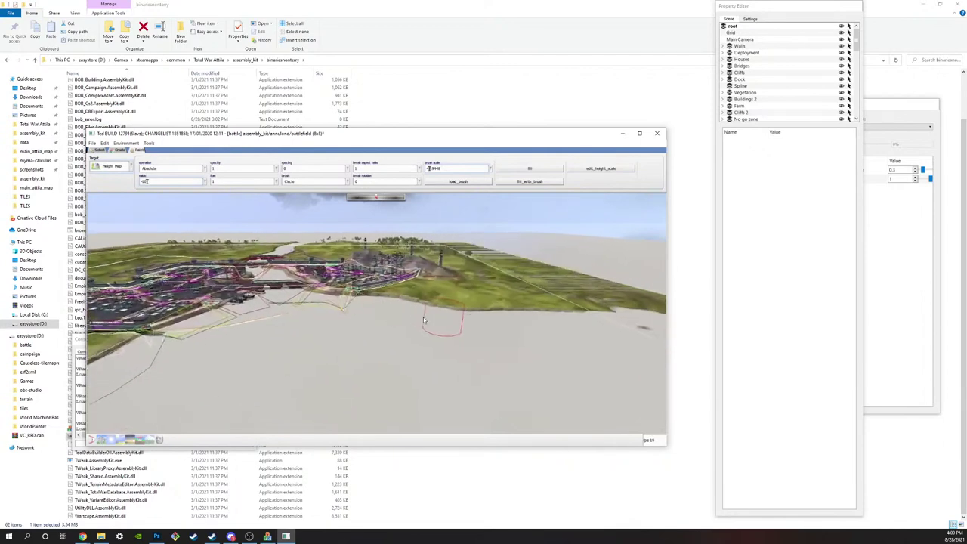
key("s")
key("s")
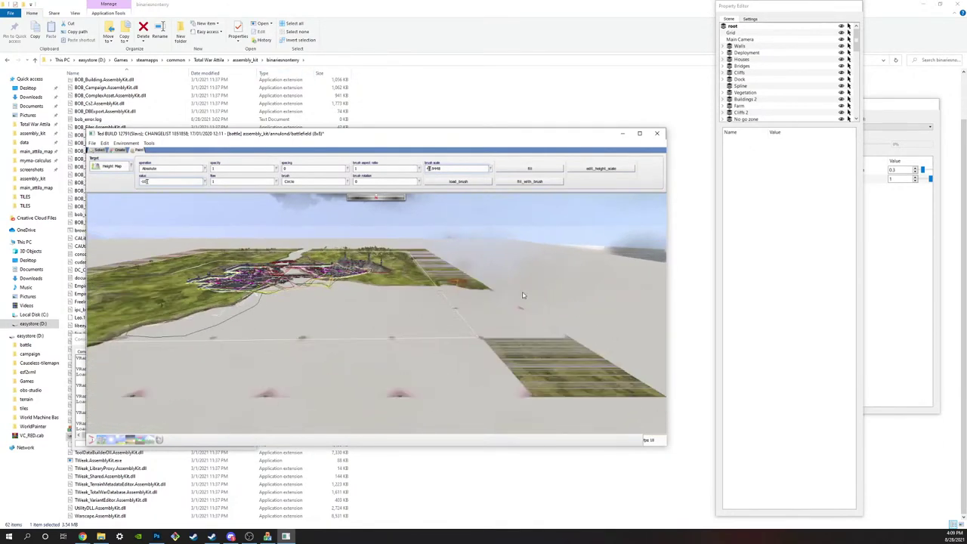
key("w")
key("s")
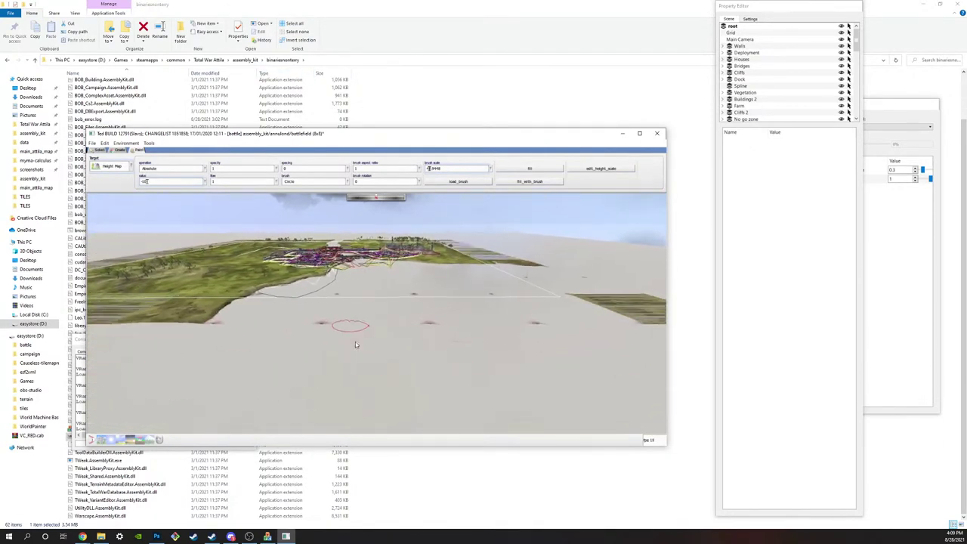
key("w")
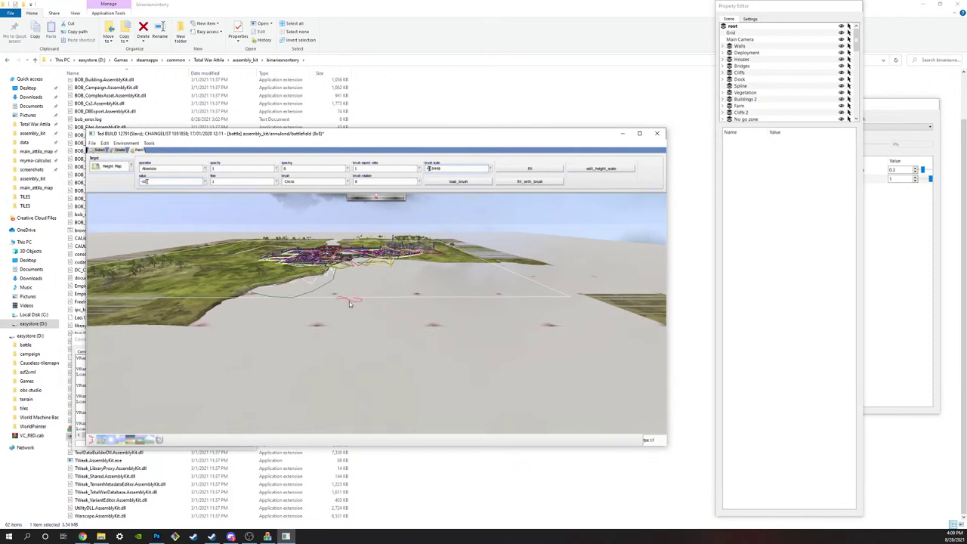
Step: Save the battlefield tile again
left_click(92, 143)
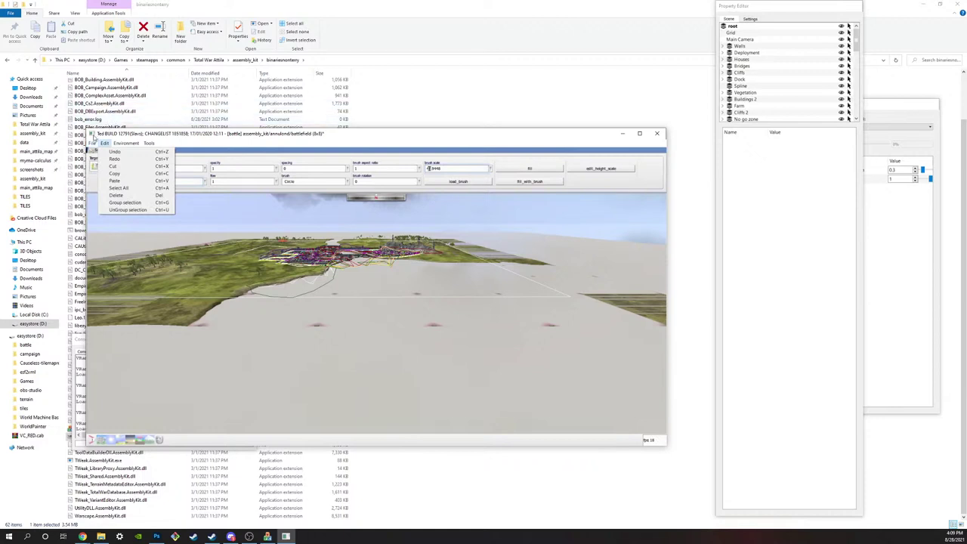
mouse_move(105, 143)
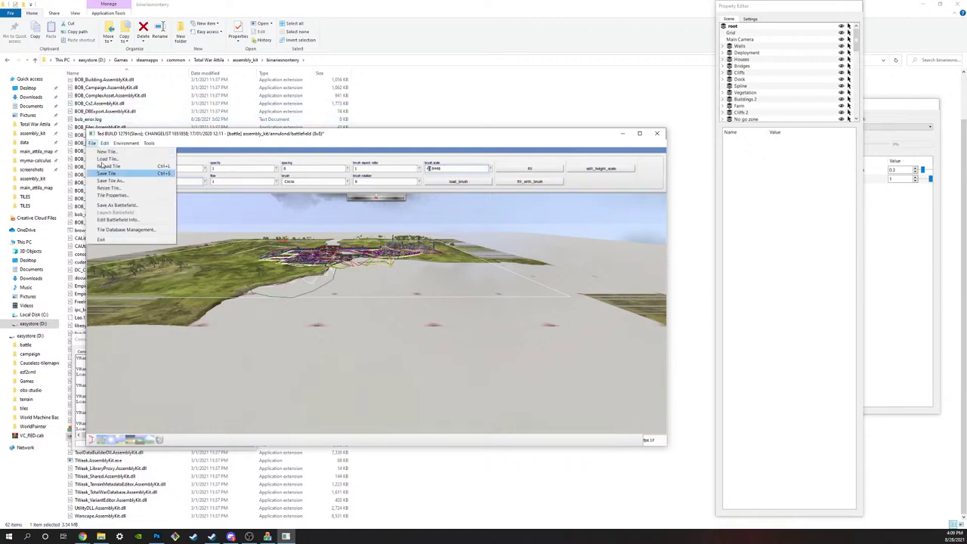
left_click(108, 175)
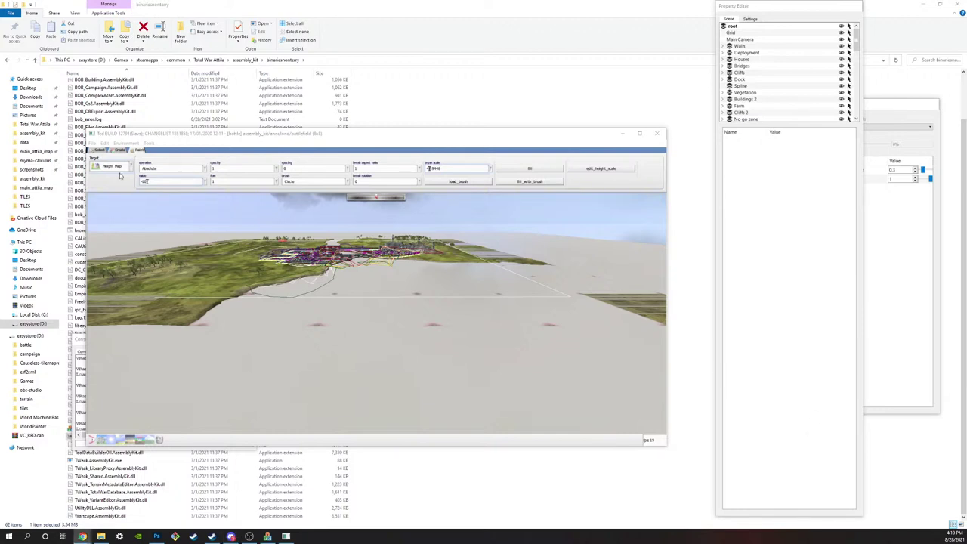
Step: Open the battlefield info, enable Large Settlement and Use 15m Walls, and set both team sizes to 4
left_click(92, 142)
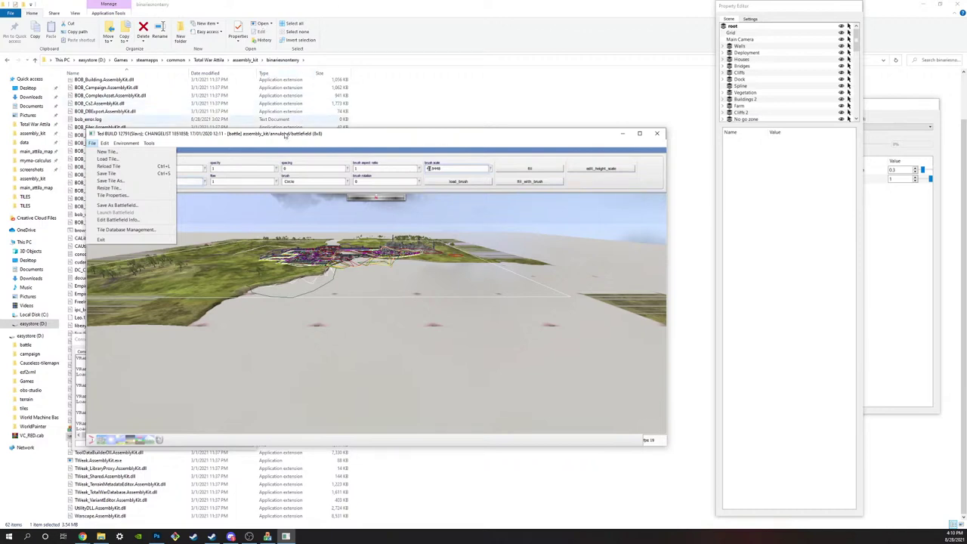
left_click(117, 219)
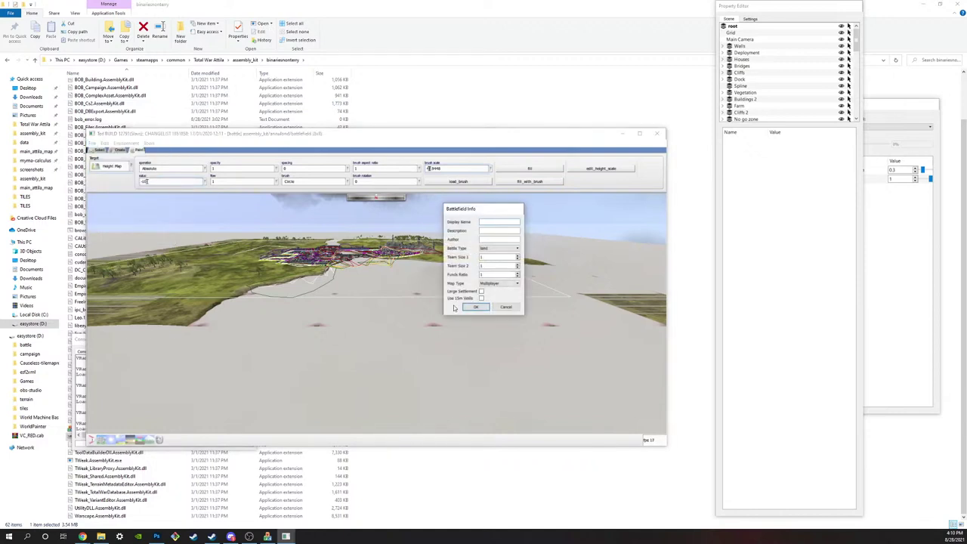
left_click(481, 291)
left_click(481, 298)
left_click_drag(493, 258, 467, 257)
type("4")
key("Tab")
type("4")
Step: Fill in the display name Annulond, description port and the author, and set the battle type to siege
left_click(499, 221)
left_click(487, 230)
type("port")
left_click(480, 238)
left_click(500, 249)
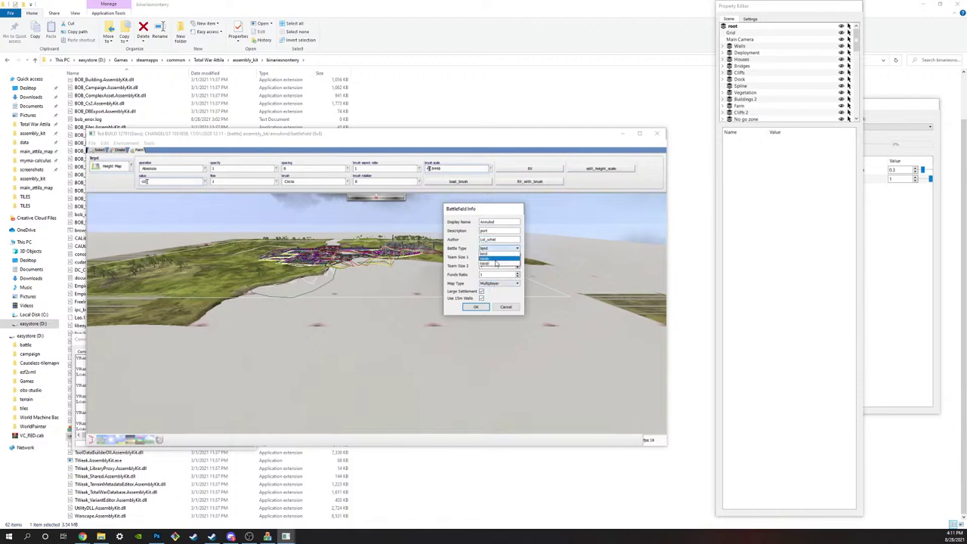
left_click(495, 264)
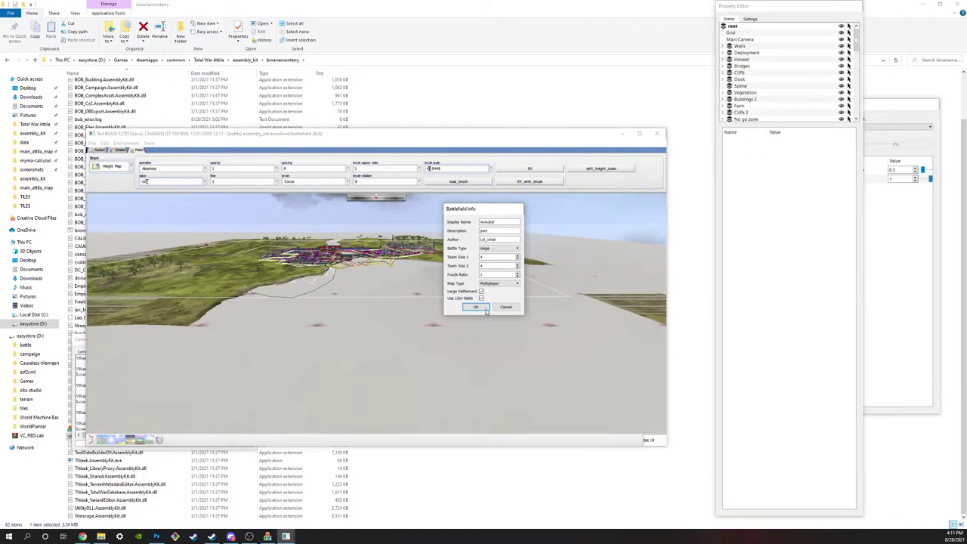
left_click(475, 307)
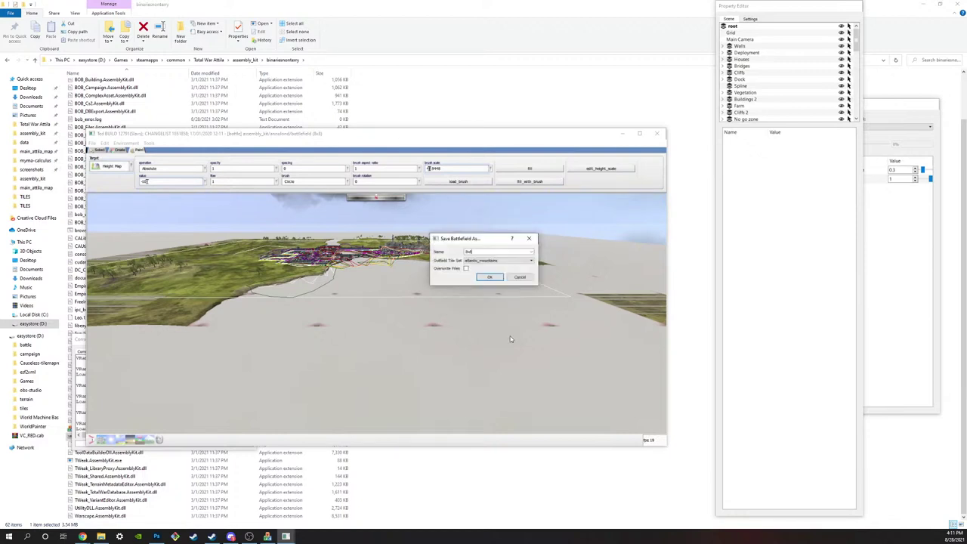
Step: Save the battlefield under the name annulond with dense_forest_plains as its outfield tile set
double_click(497, 252)
type("m")
left_click(475, 261)
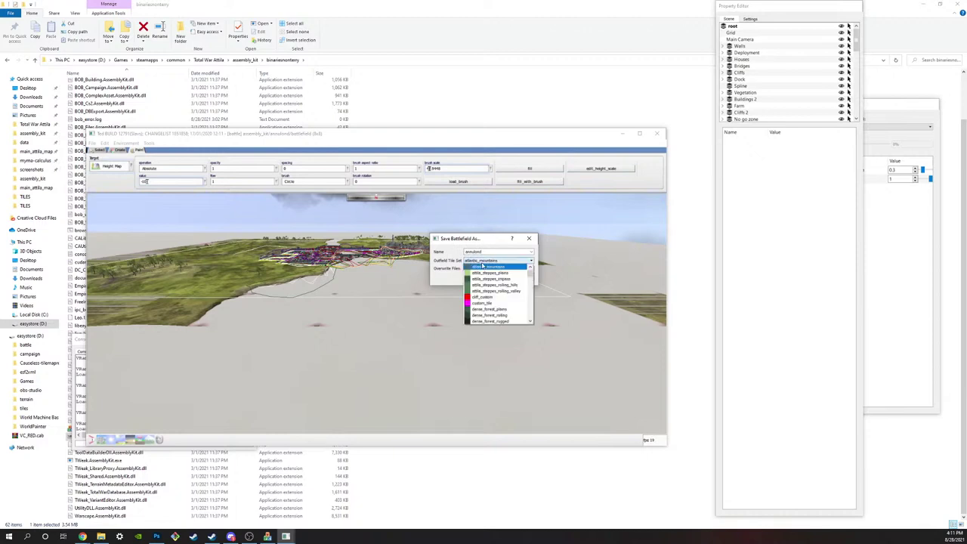
left_click(490, 309)
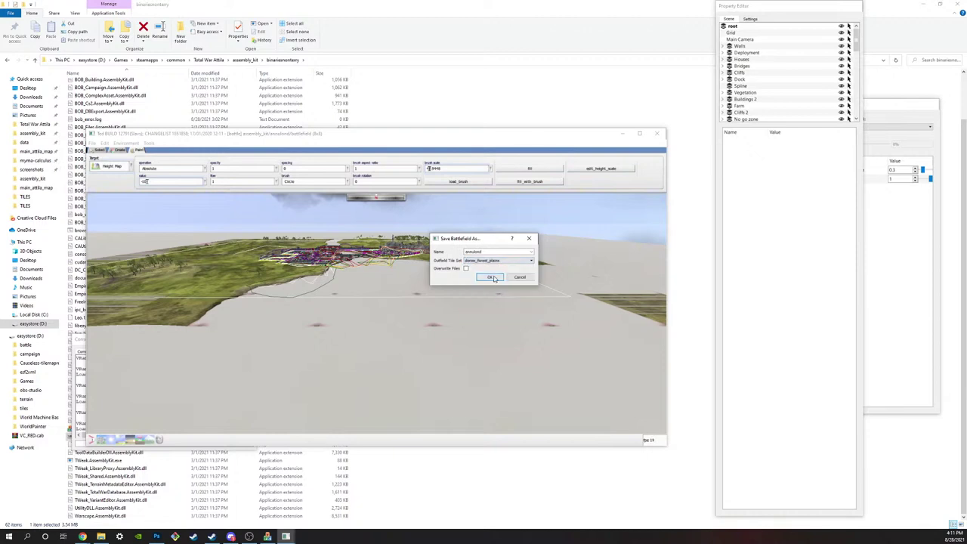
left_click(490, 277)
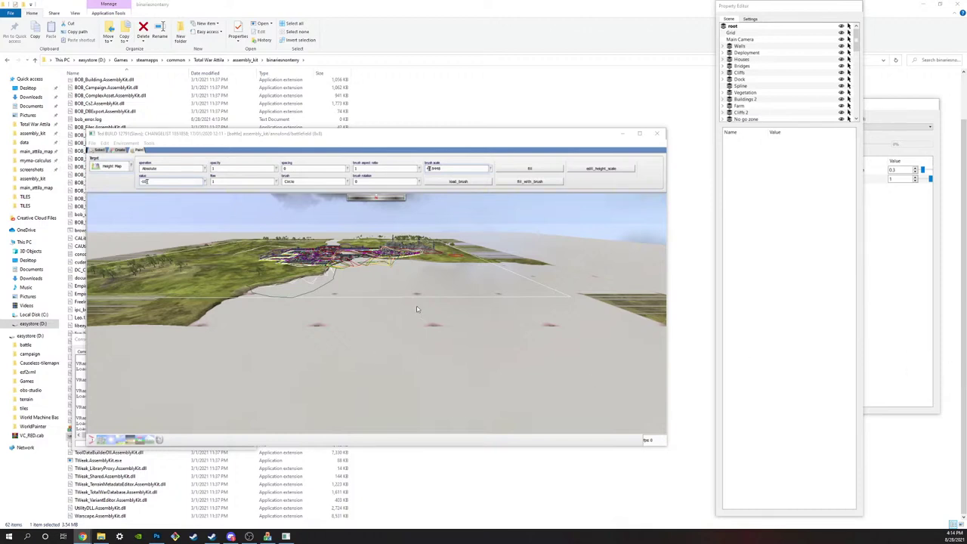
left_click(453, 281)
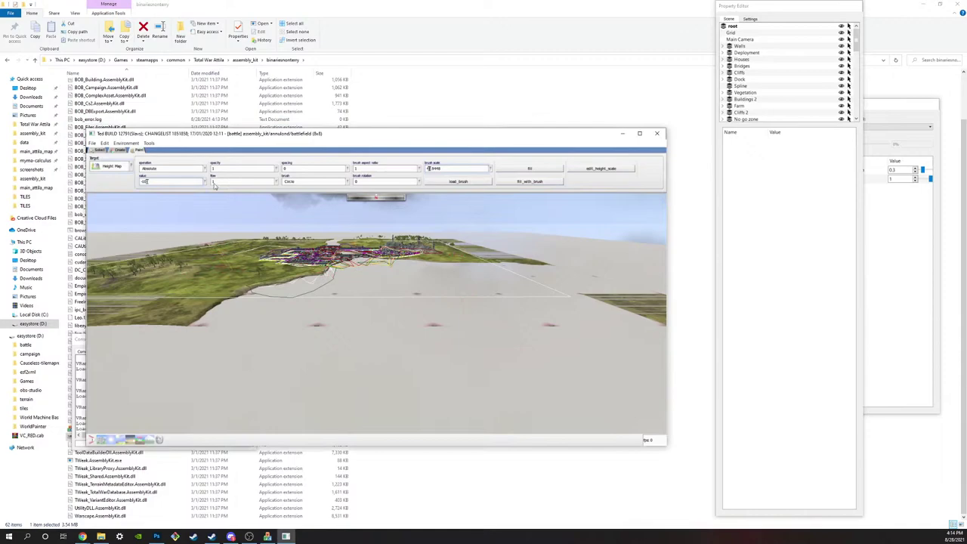
Step: Review the tile's coast and river layout and compare it with the river mouth in tile_map.png in Photoshop
scroll(459, 387, "down", 10)
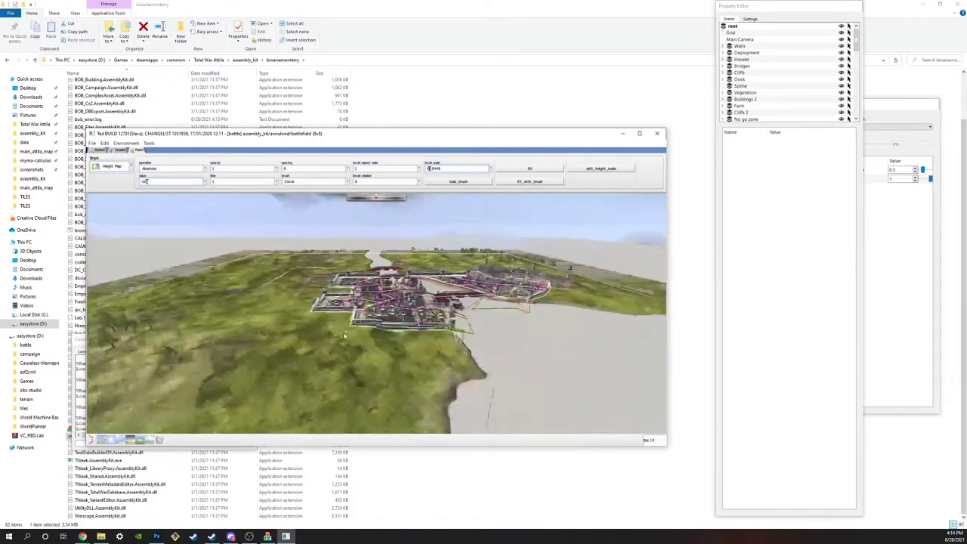
key("d")
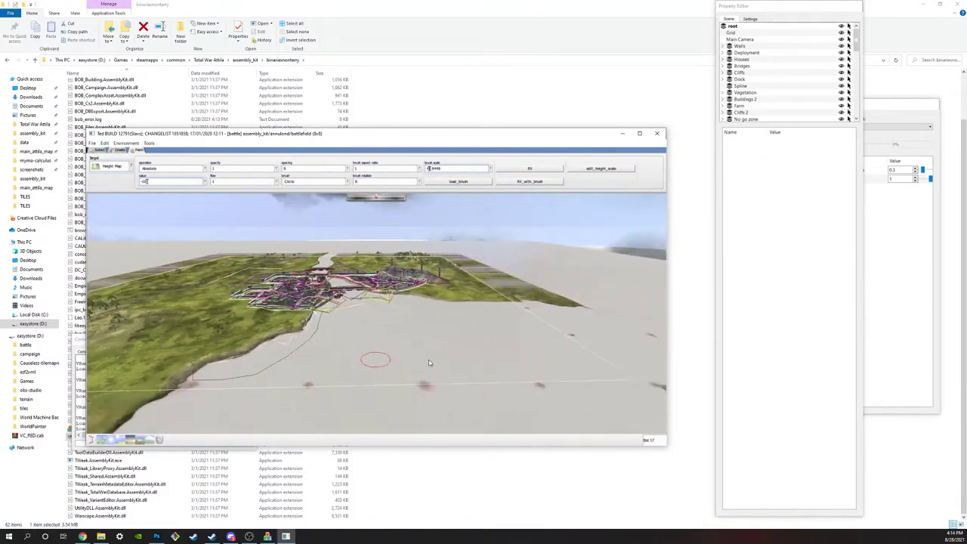
middle_click_drag(389, 361, 388, 378)
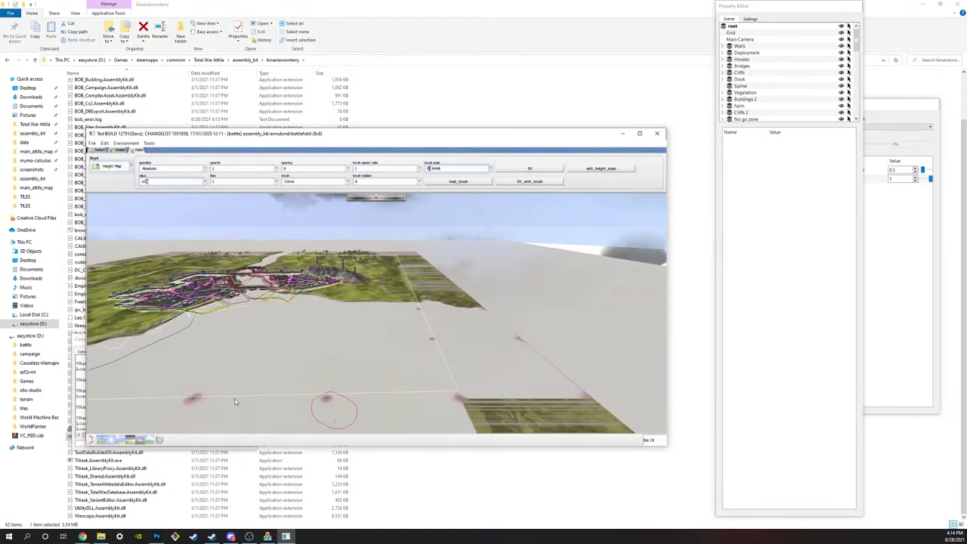
mouse_move(371, 266)
middle_mouse_down()
mouse_move(393, 349)
mouse_move(484, 309)
middle_mouse_up()
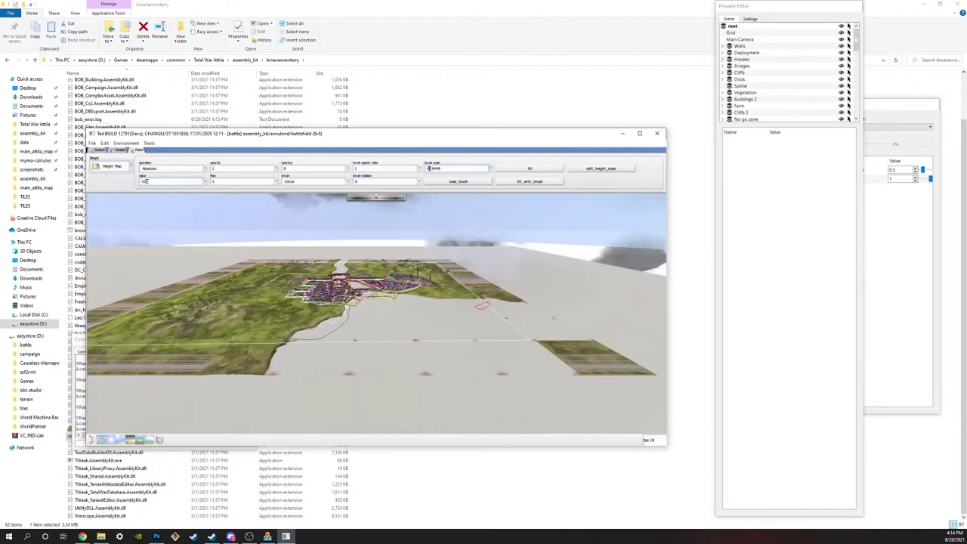
key("alt+Tab")
scroll(402, 244, "down", 3)
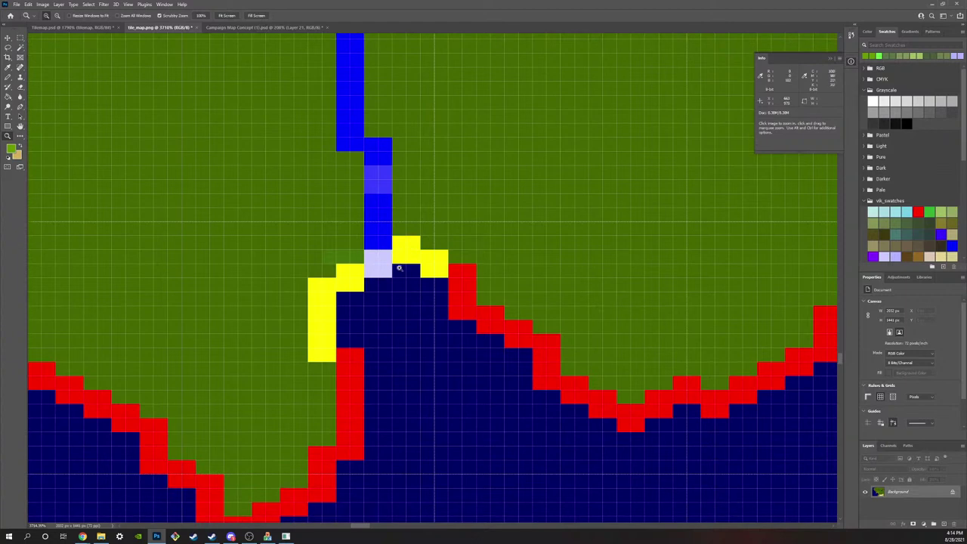
Step: Switch to Ted and view the tile database management alongside the river mouth in Photoshop's tile_map.png
scroll(400, 269, "down", 2, "alt")
key("alt+Tab")
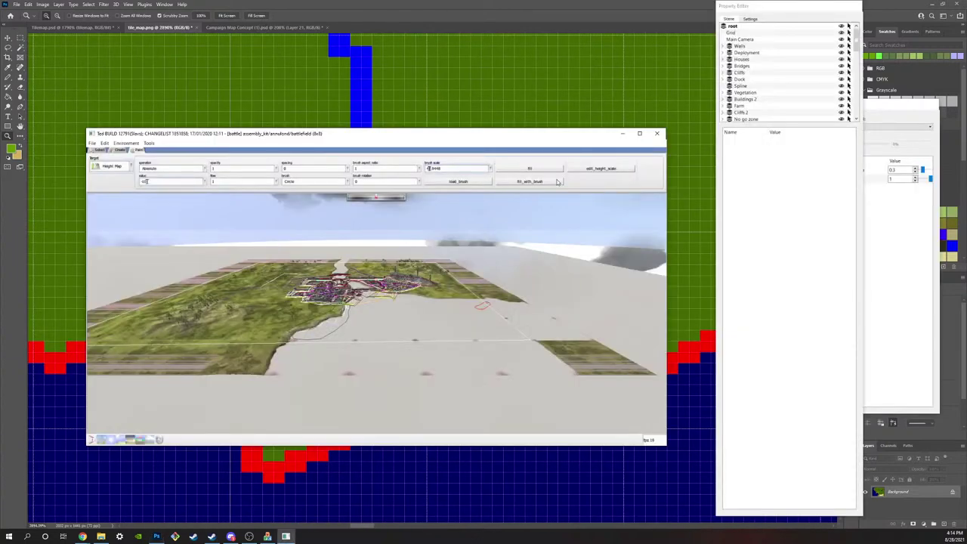
left_click(92, 142)
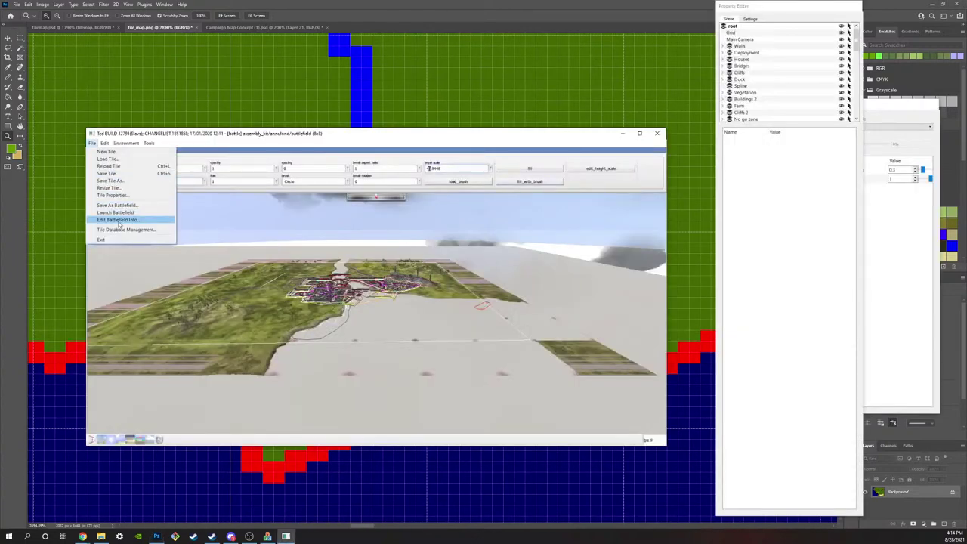
left_click(121, 229)
left_click_drag(434, 217, 966, 374)
key("alt+Tab")
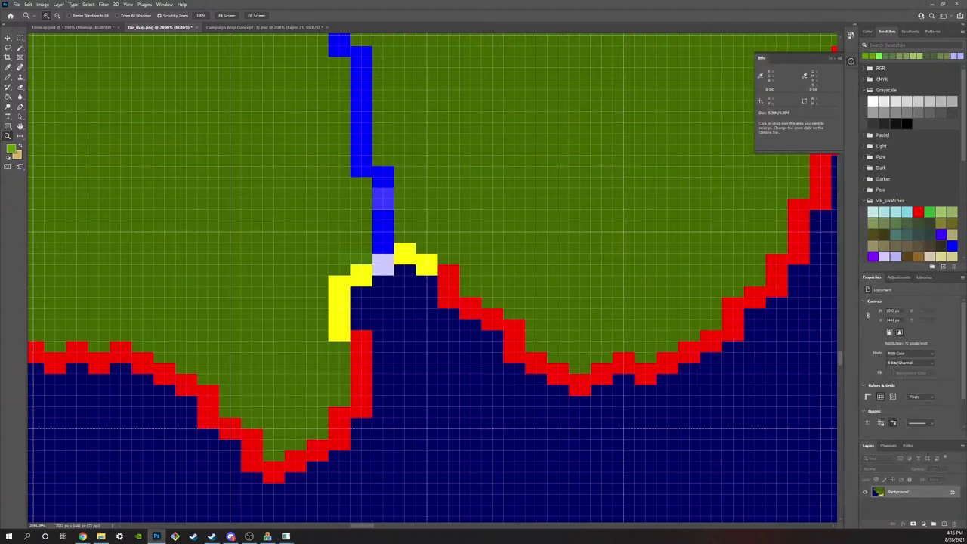
key("alt+Tab")
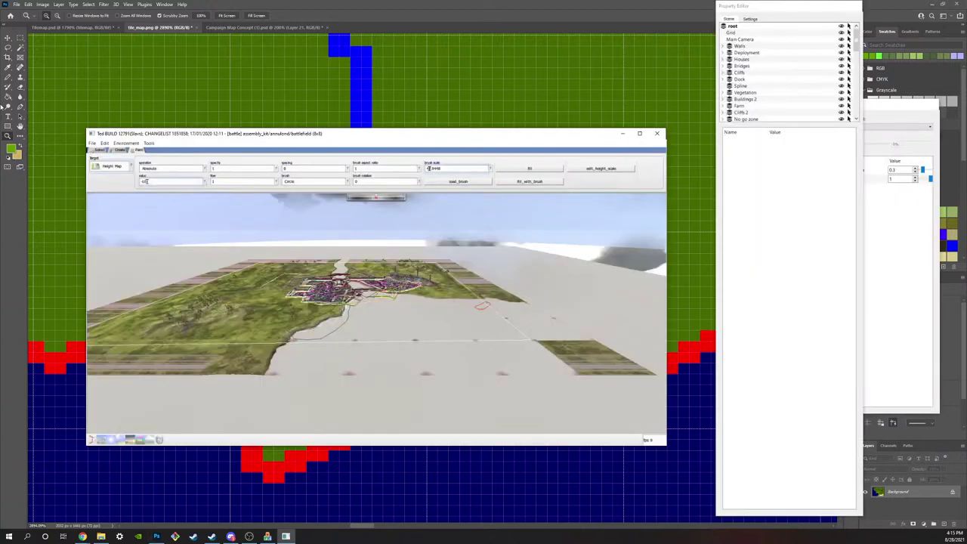
Step: Open the annulond tile's properties in Ted
left_click(92, 144)
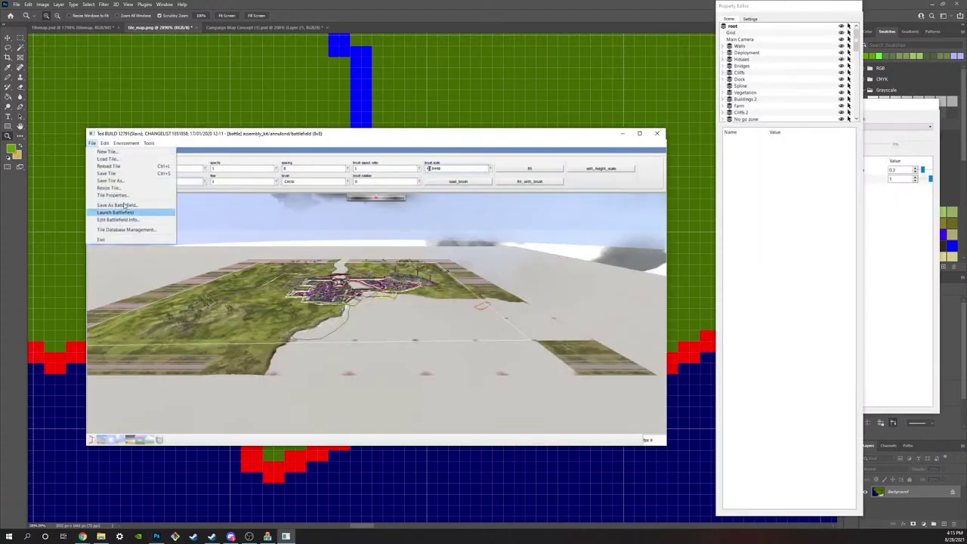
left_click(113, 195)
left_click_drag(417, 171, 966, 468)
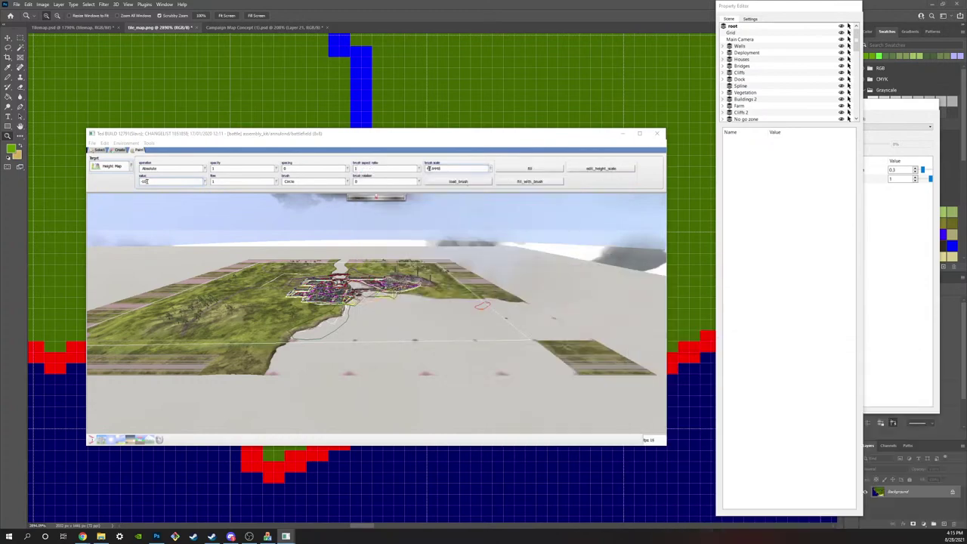
left_click(494, 91)
Step: In Photoshop's tile_map.png, set the foreground colour to teal and pencil an 8 × 8 pixel square over the river mouth
left_click_drag(400, 239, 416, 210)
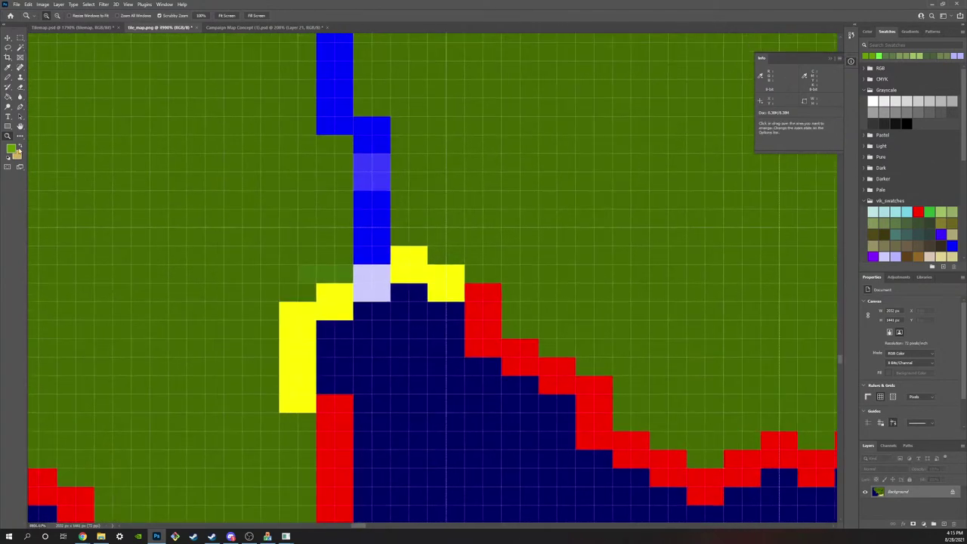
key("i")
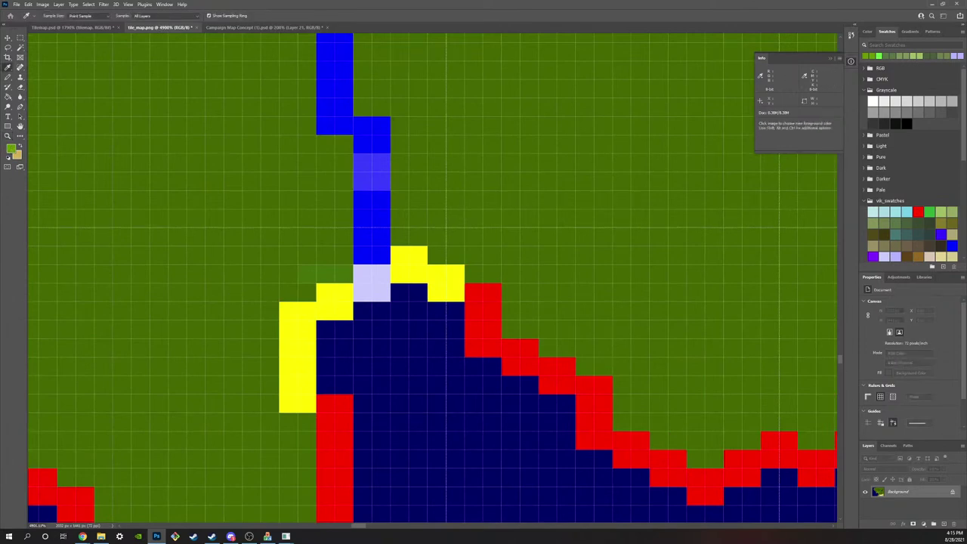
key("z")
left_click(7, 78)
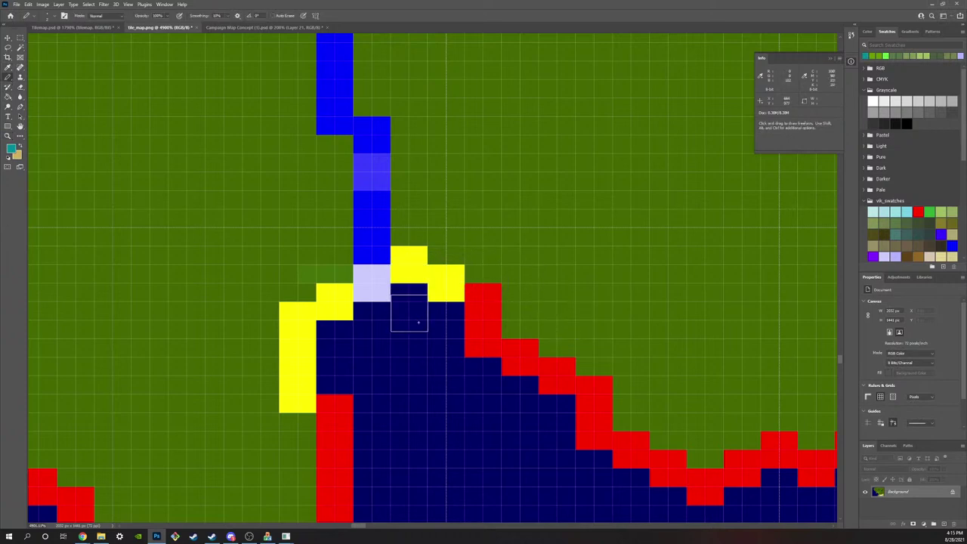
mouse_move(412, 320)
left_mouse_down()
mouse_move(416, 281)
mouse_move(397, 311)
mouse_move(363, 326)
mouse_move(327, 324)
mouse_move(301, 285)
mouse_move(378, 281)
left_mouse_up()
left_click(302, 318)
left_click(376, 243)
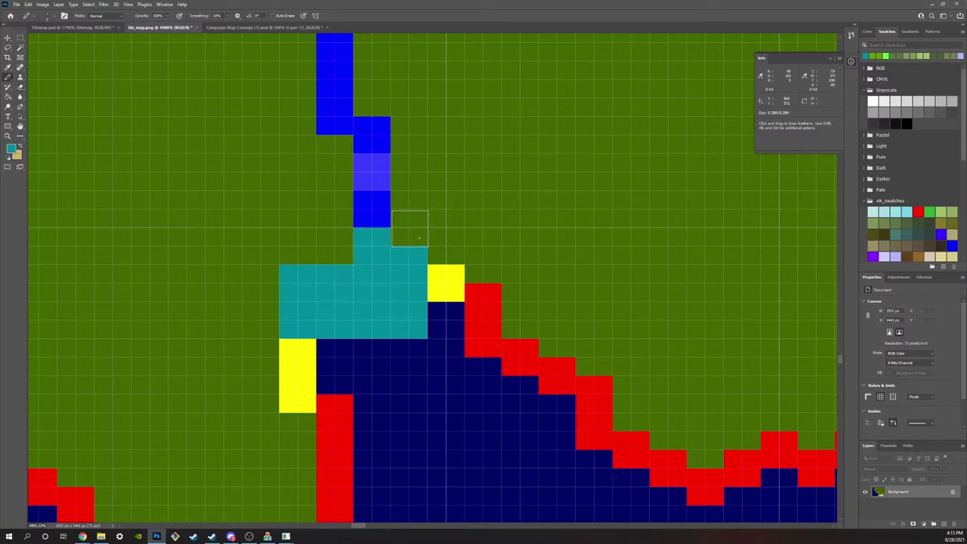
left_click(409, 227)
mouse_move(338, 227)
left_mouse_down()
mouse_move(298, 227)
mouse_move(302, 251)
mouse_move(337, 252)
left_mouse_up()
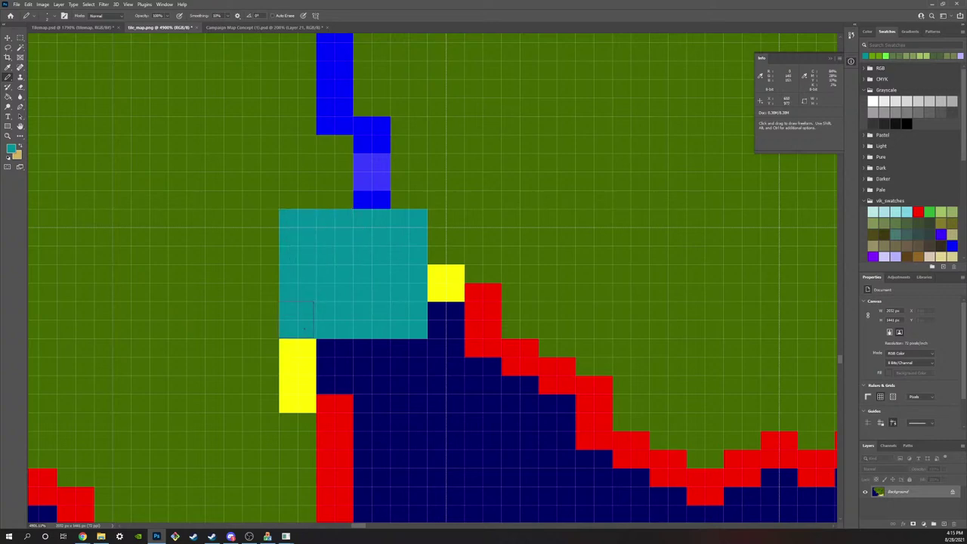
left_click_drag(306, 222, 413, 216)
Step: Sample the river's blue and extend the river straight down to the teal square, also filling its bend higher up
scroll(406, 219, "up", 5)
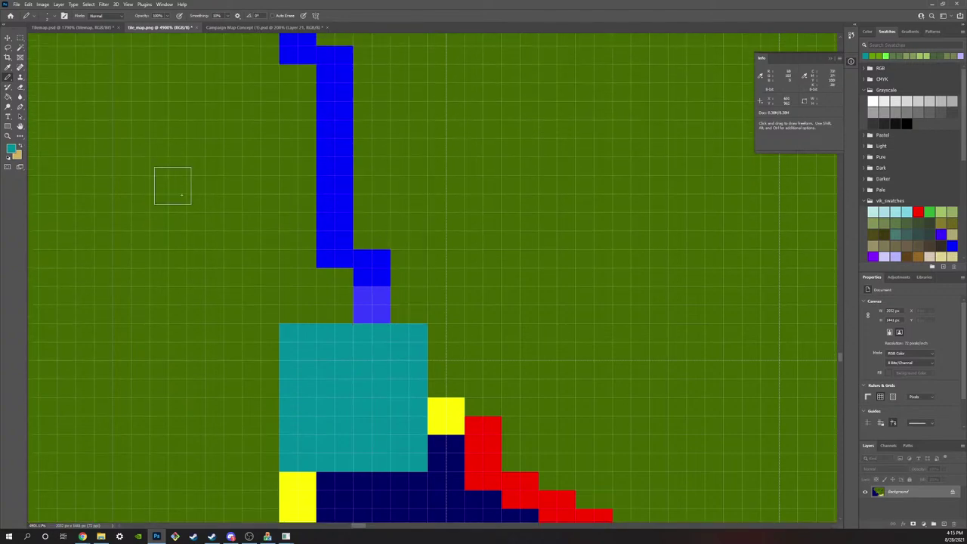
left_click(7, 67)
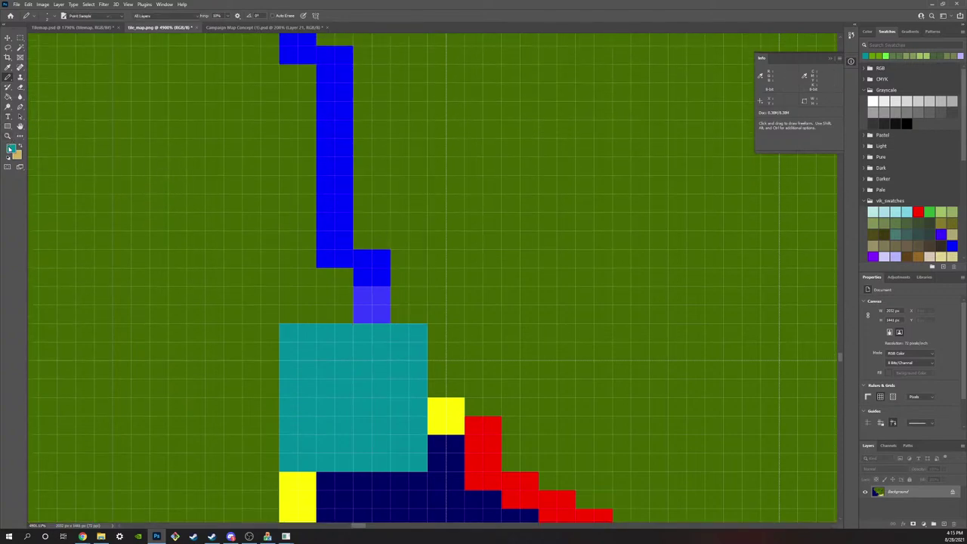
left_click(370, 268)
key("b")
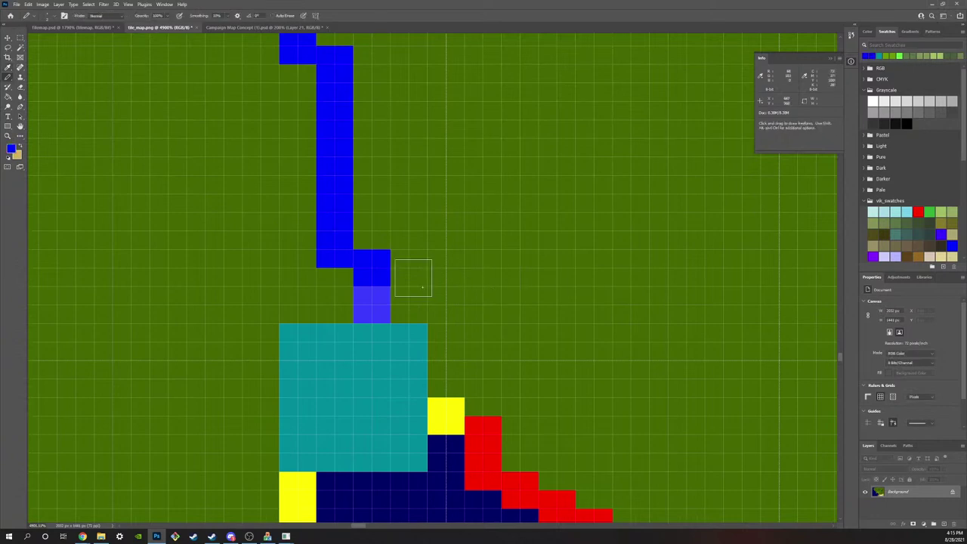
scroll(348, 286, "up", 2)
scroll(356, 295, "up", 3)
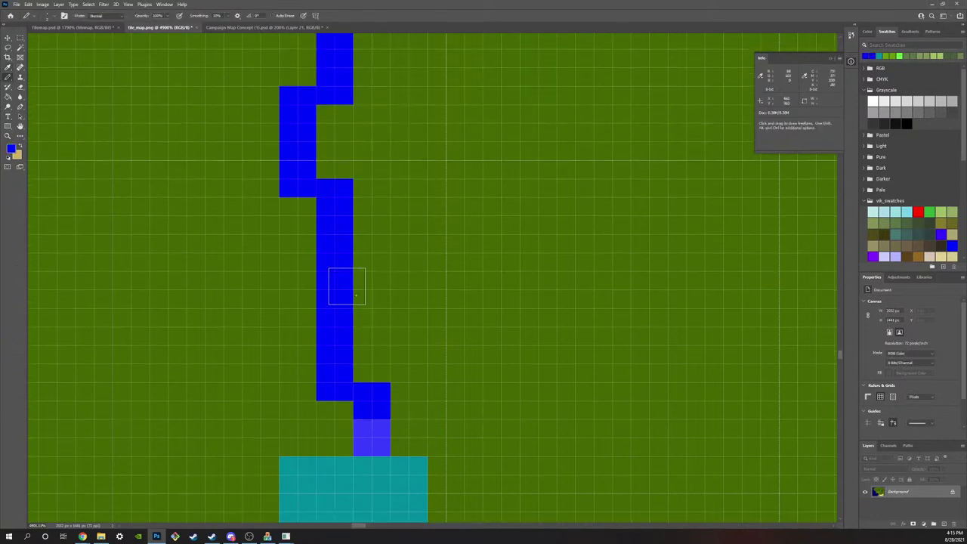
scroll(344, 287, "down", 5)
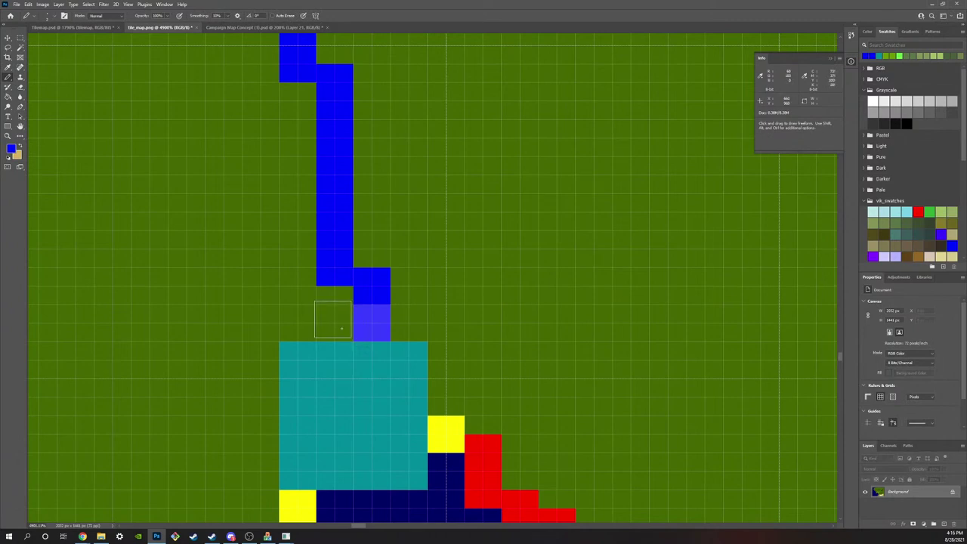
left_click_drag(341, 328, 343, 293)
scroll(346, 294, "up", 2)
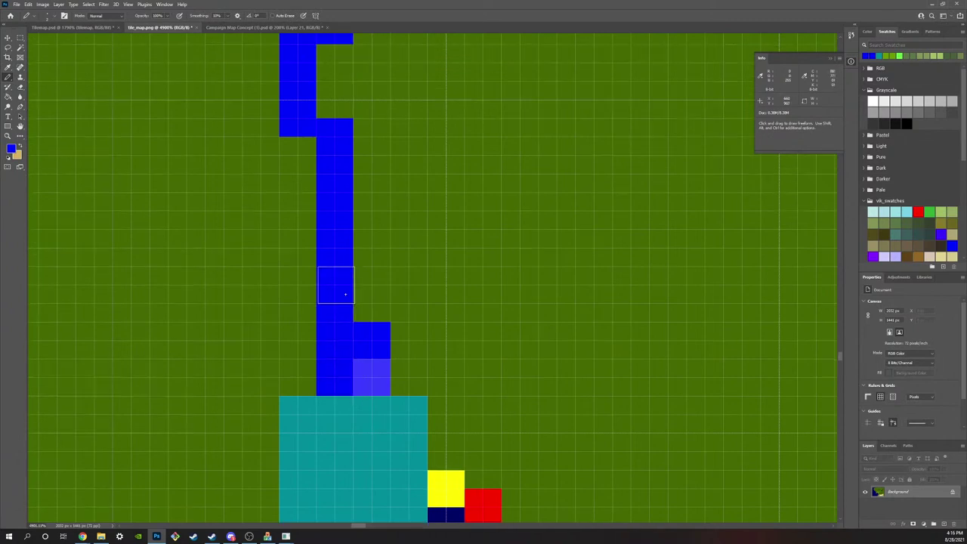
scroll(343, 279, "up", 5)
left_click(342, 254)
scroll(378, 307, "down", 7)
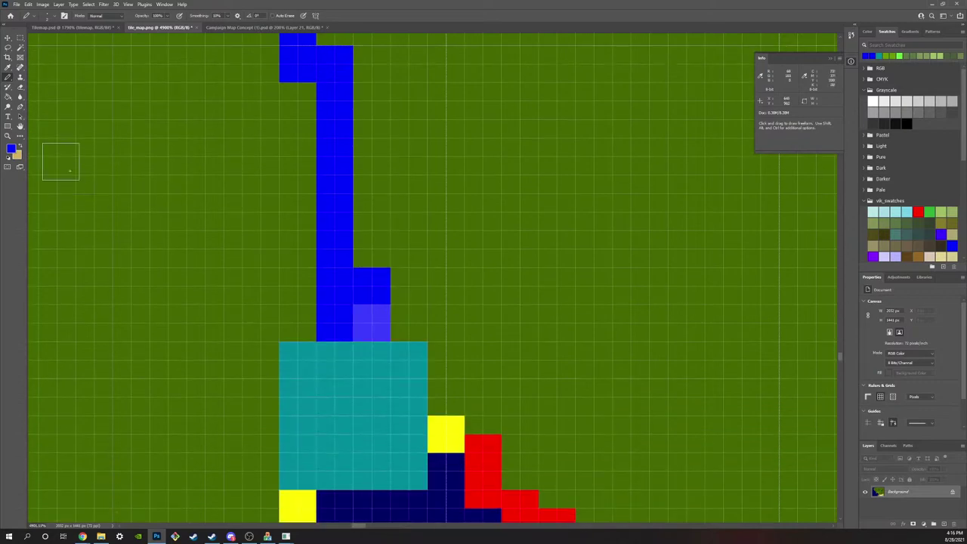
Step: Sample the land green and paint over the leftover river offshoot with its lighter blue pixels above the teal square
key("i")
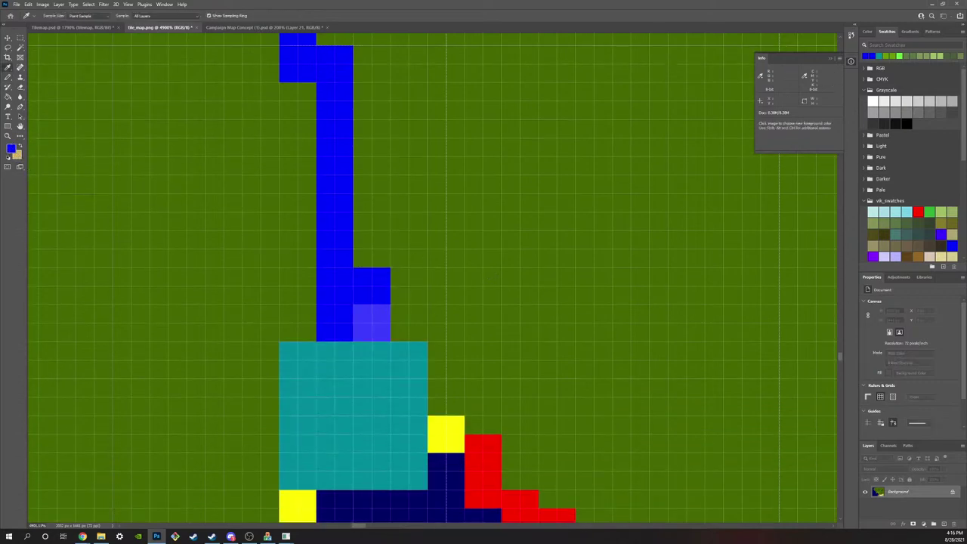
left_click(489, 306)
key("b")
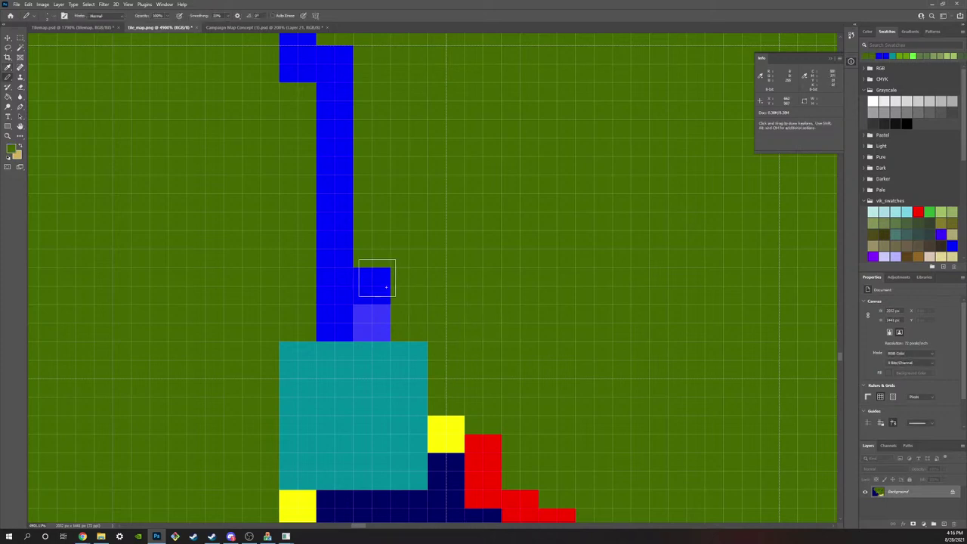
left_click_drag(374, 280, 369, 313)
scroll(378, 323, "down", 5)
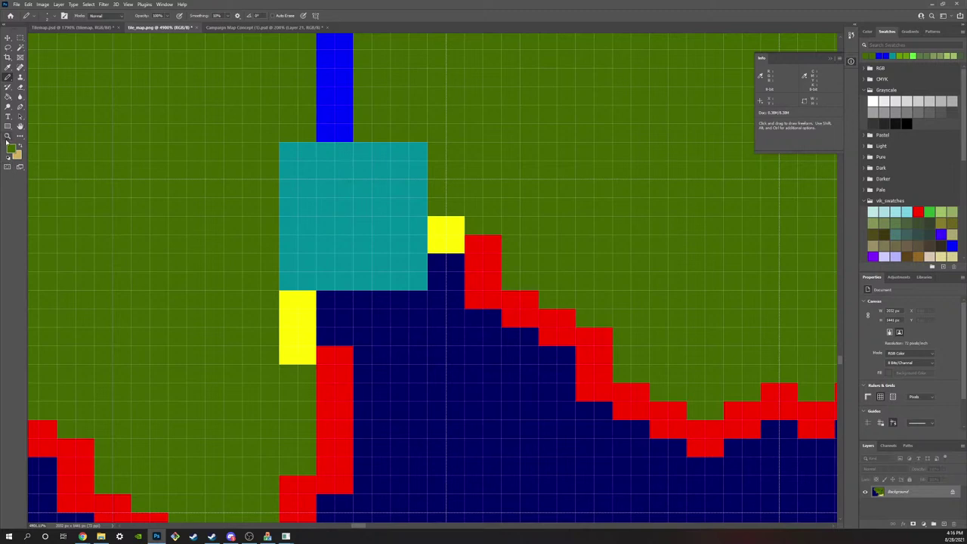
Step: Sample the coast yellow and paint one block directly below the teal square, beside the existing yellow strip
key("i")
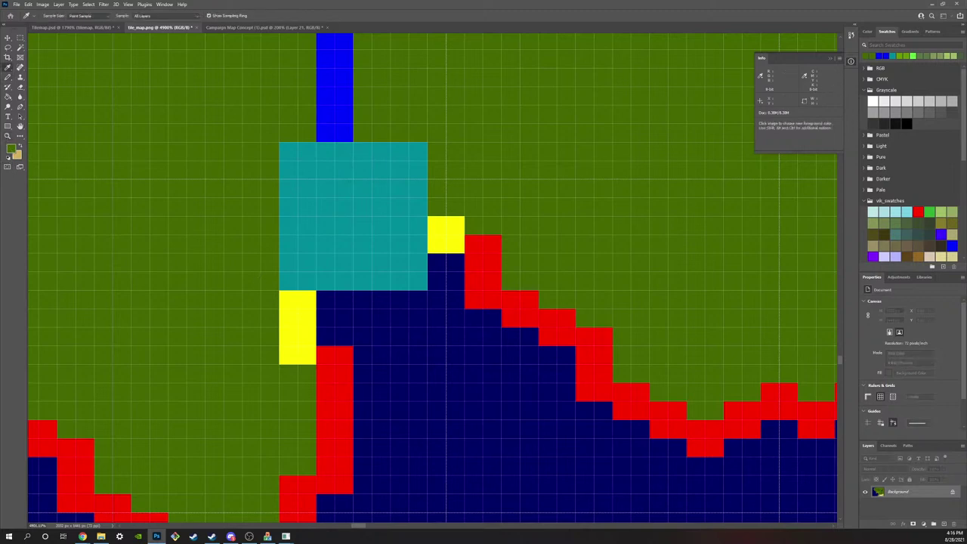
left_click(298, 332)
key("b")
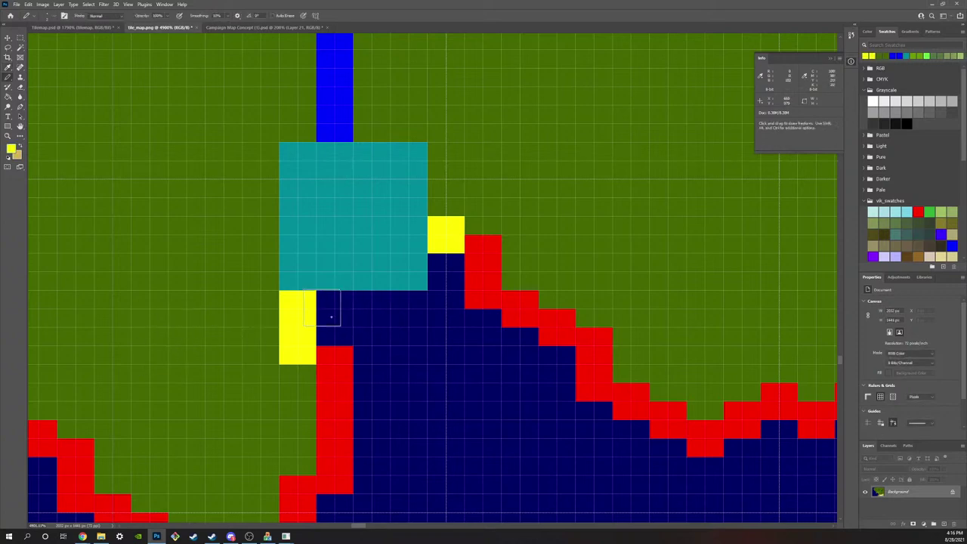
left_click(335, 317)
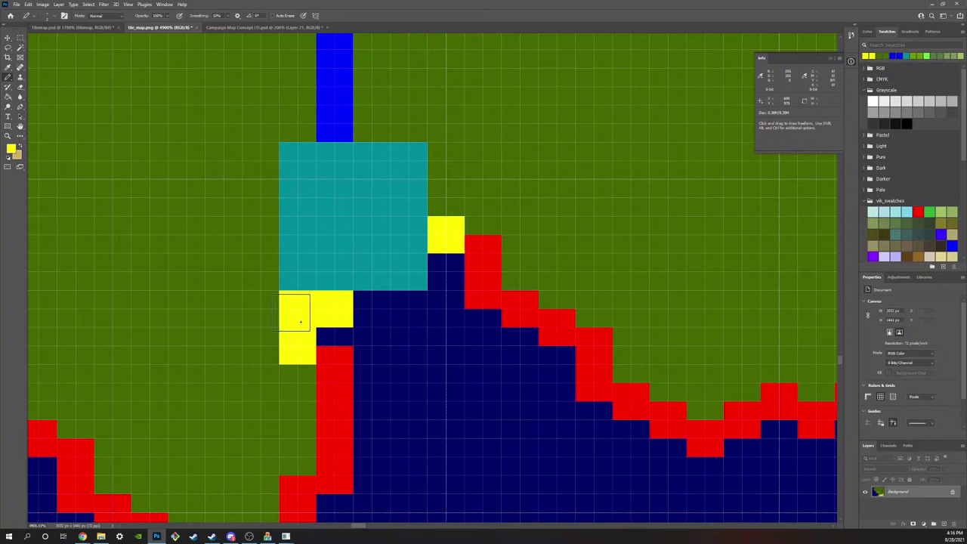
scroll(300, 322, "down", 2)
scroll(300, 322, "up", 1)
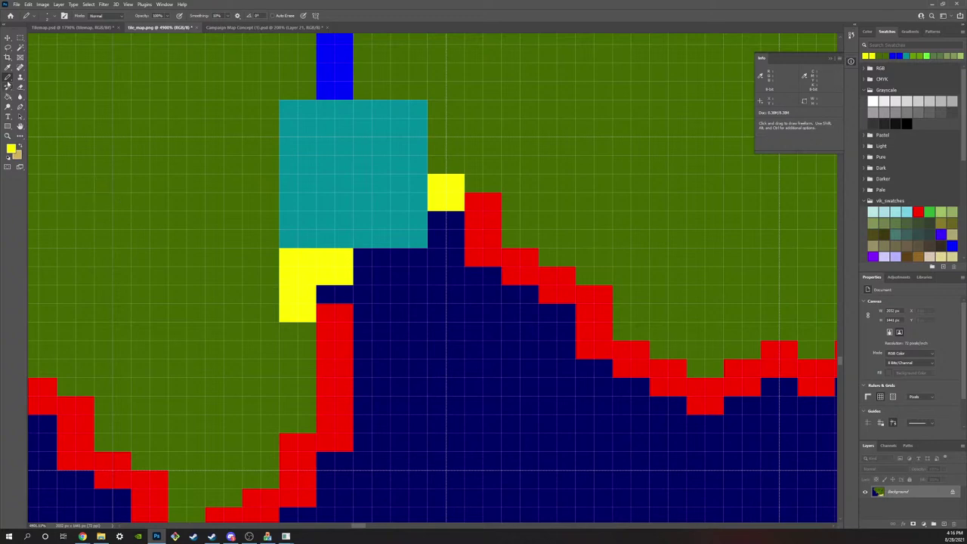
Step: Sample the land green and paint over the old yellow strip below the teal square's western corner
key("i")
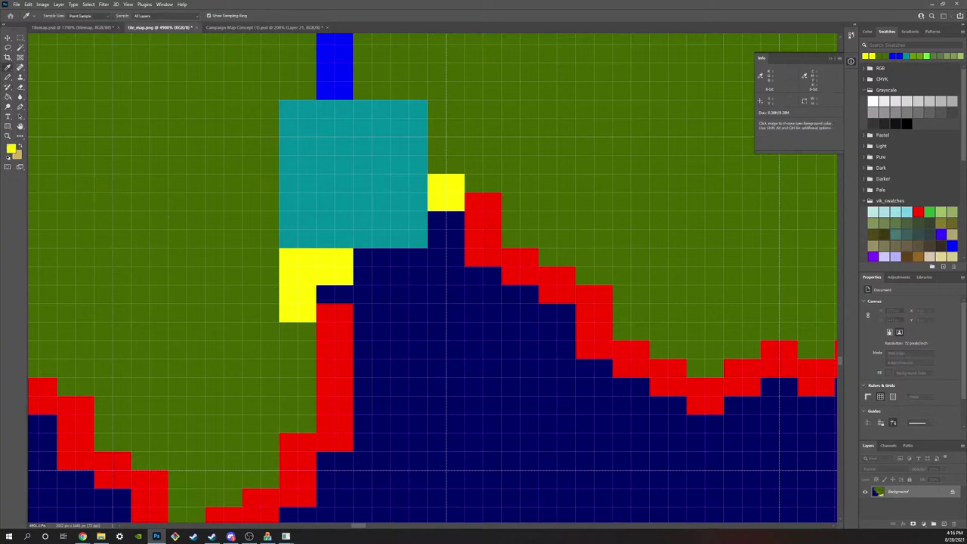
key("Return")
left_click_drag(297, 304, 292, 280)
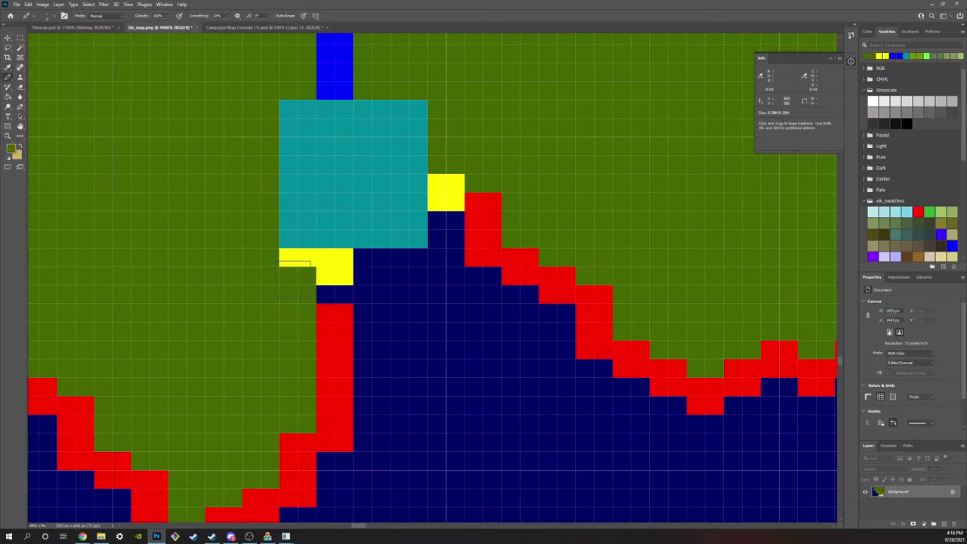
left_click(294, 278)
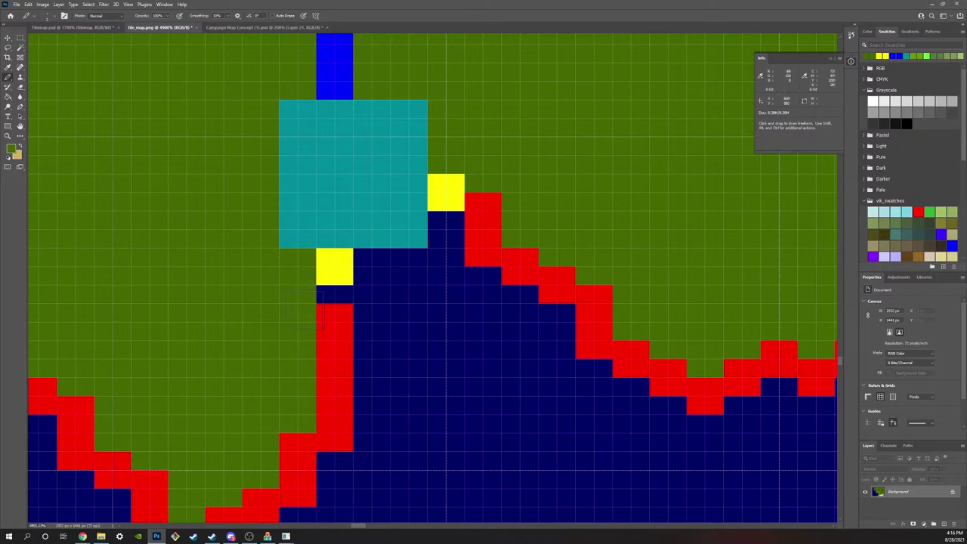
Step: Sample the dark navy sea colour and paint over the vertical red coast strip below the yellow block
key("i")
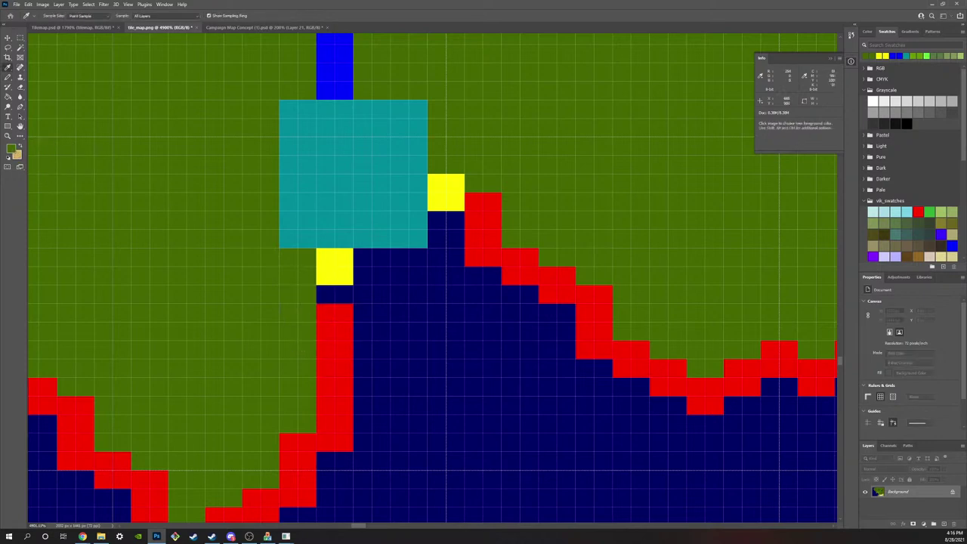
left_click(442, 310)
key("b")
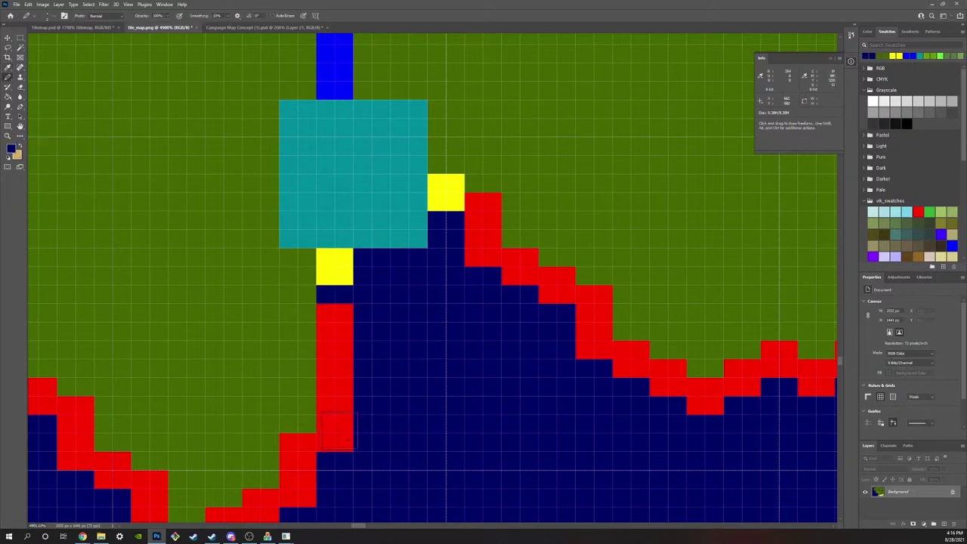
left_click_drag(334, 440, 337, 321)
left_click(337, 333)
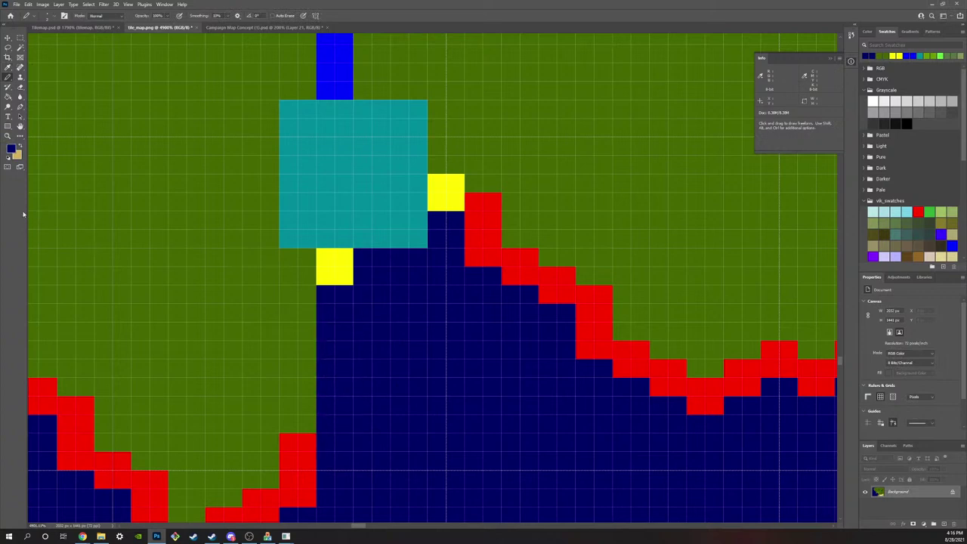
Step: Sample the coast yellow and paint one block on the coast east of the teal square and one southwest of the yellow block below it
key("i")
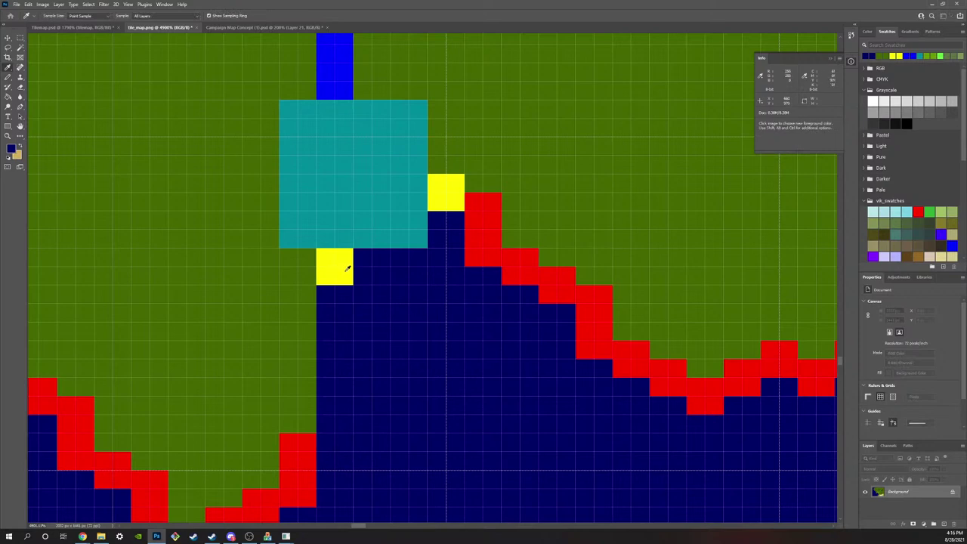
left_click(446, 192)
key("b")
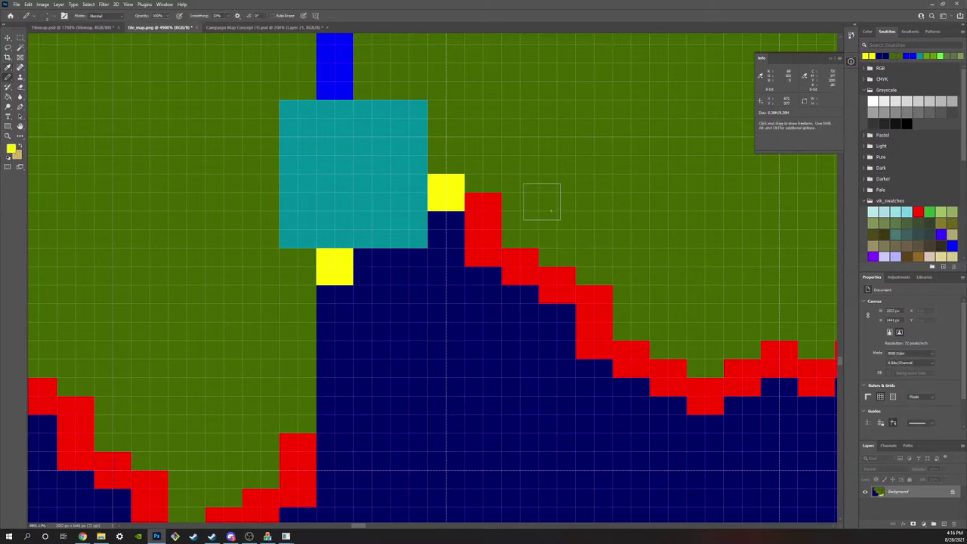
left_click(483, 211)
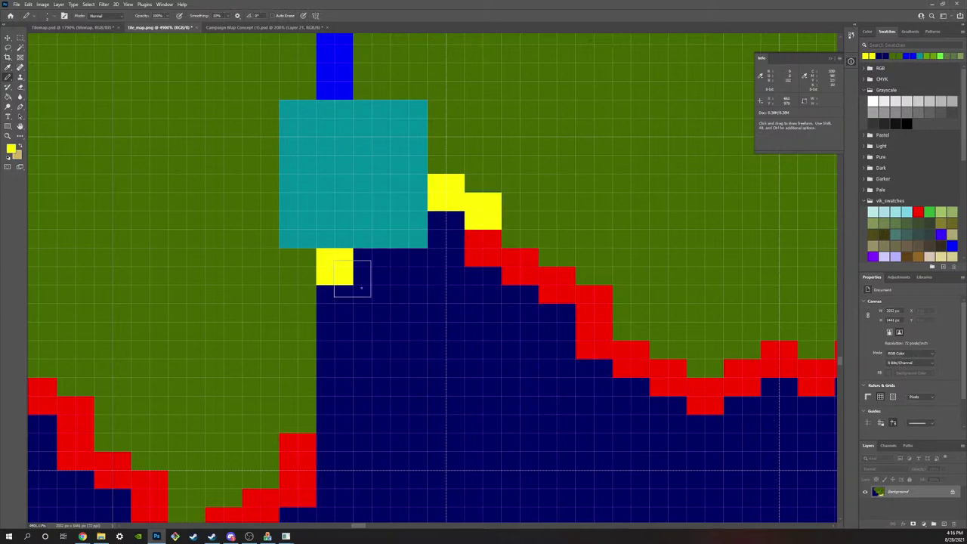
left_click(296, 286)
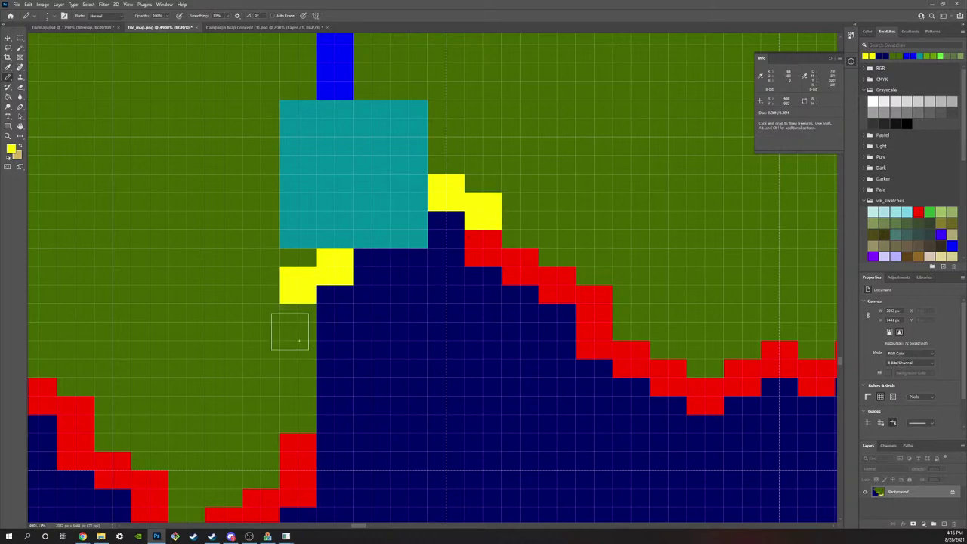
Step: Try to extend the western yellow strip by one block and paint red coast blocks up its landward side
left_click(297, 322)
key("i")
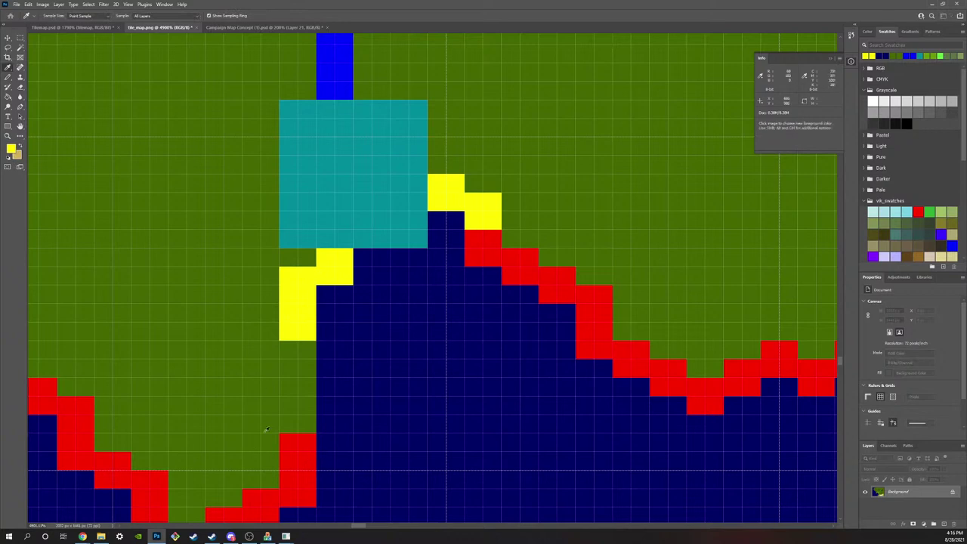
key("Return")
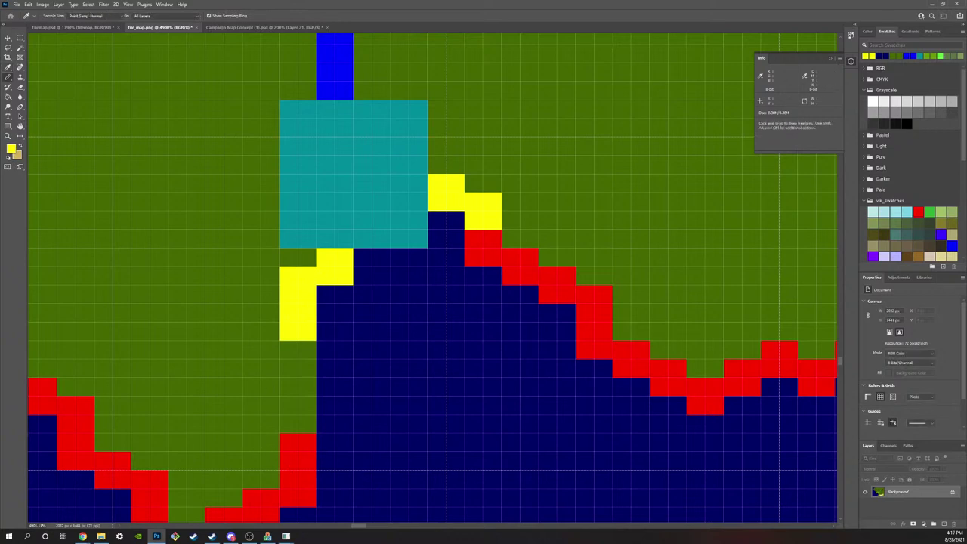
left_click(308, 423)
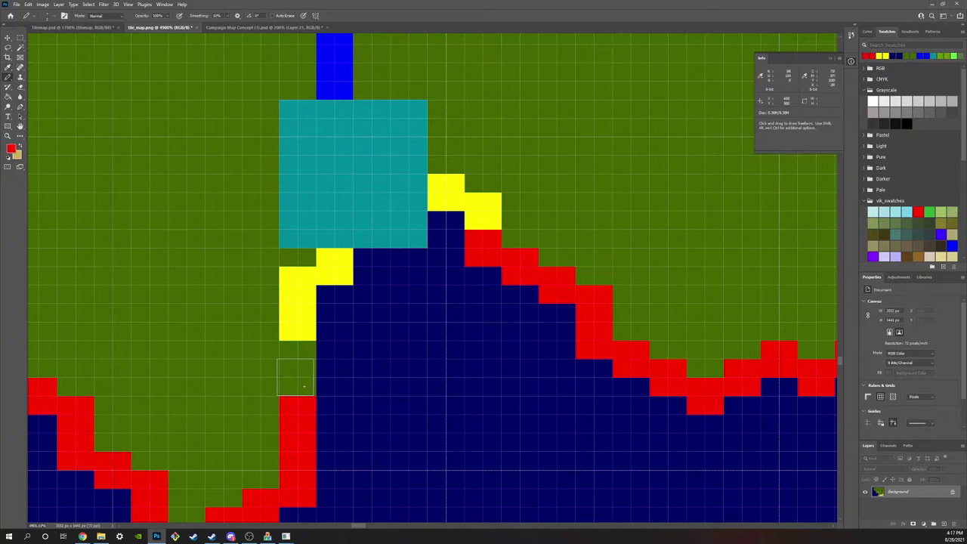
left_click(266, 402)
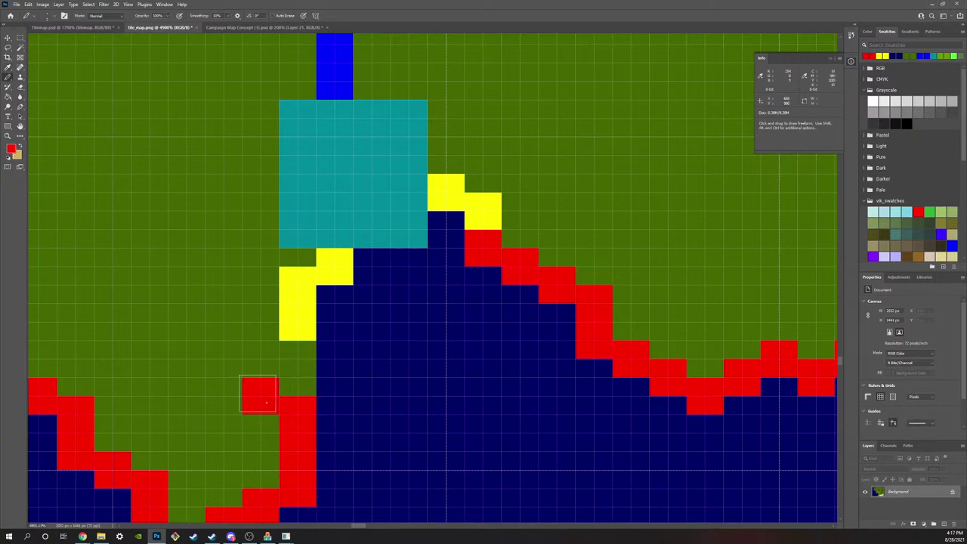
left_click(264, 361)
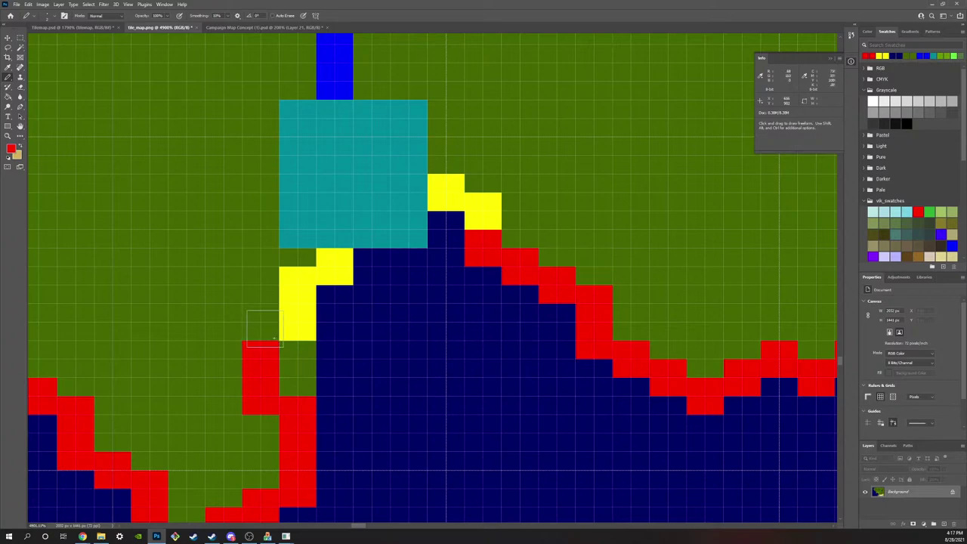
left_click(262, 323)
scroll(167, 214, "down", 2)
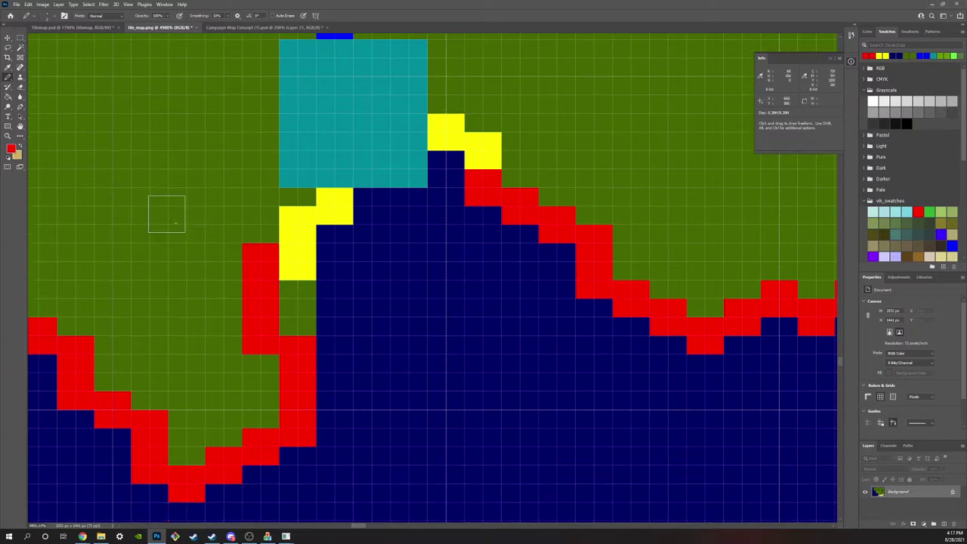
left_click(7, 136)
mouse_move(344, 232)
left_mouse_down()
mouse_move(311, 234)
mouse_move(342, 240)
left_mouse_up()
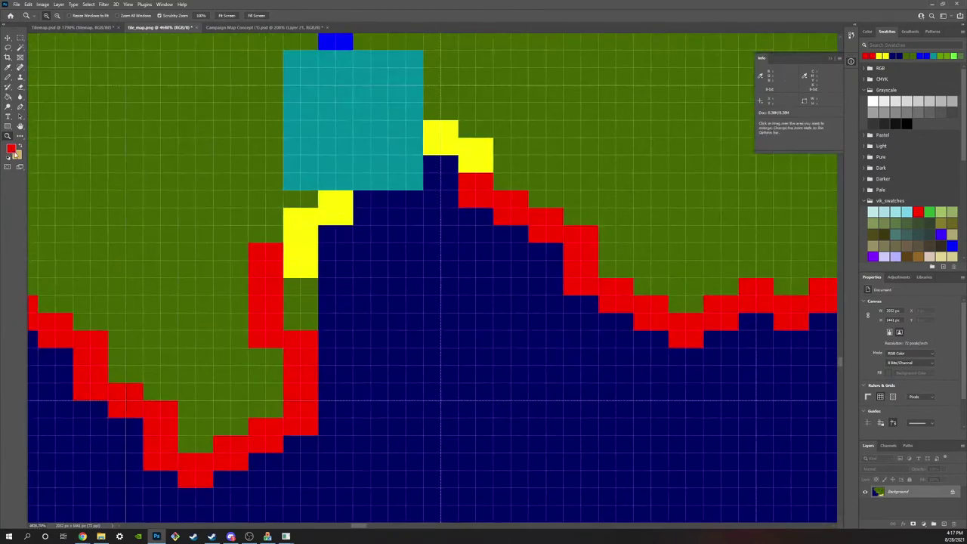
Step: Undo the red coast blocks and the last yellow block on the western shore
key("ctrl+z")
key("ctrl+z")
key("ctrl+z")
key("ctrl+z")
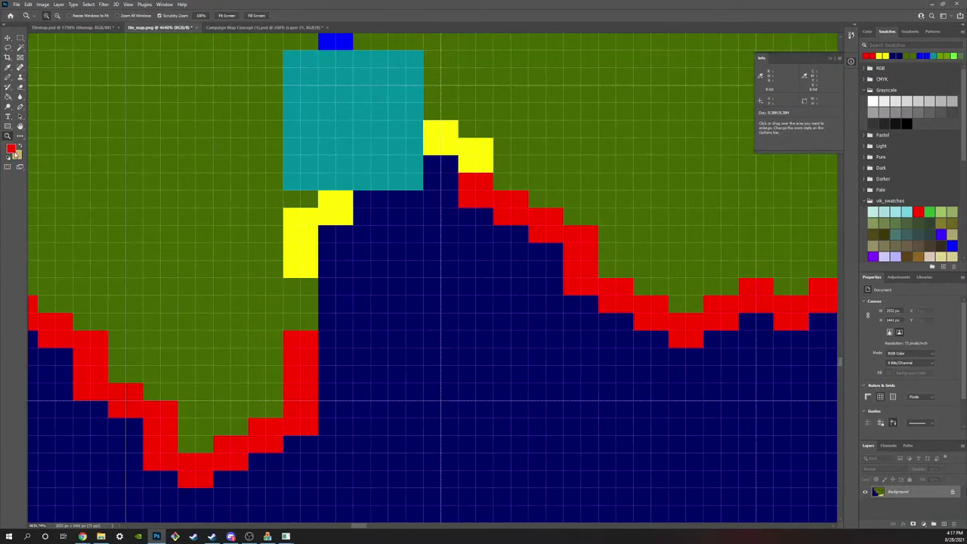
key("ctrl+z")
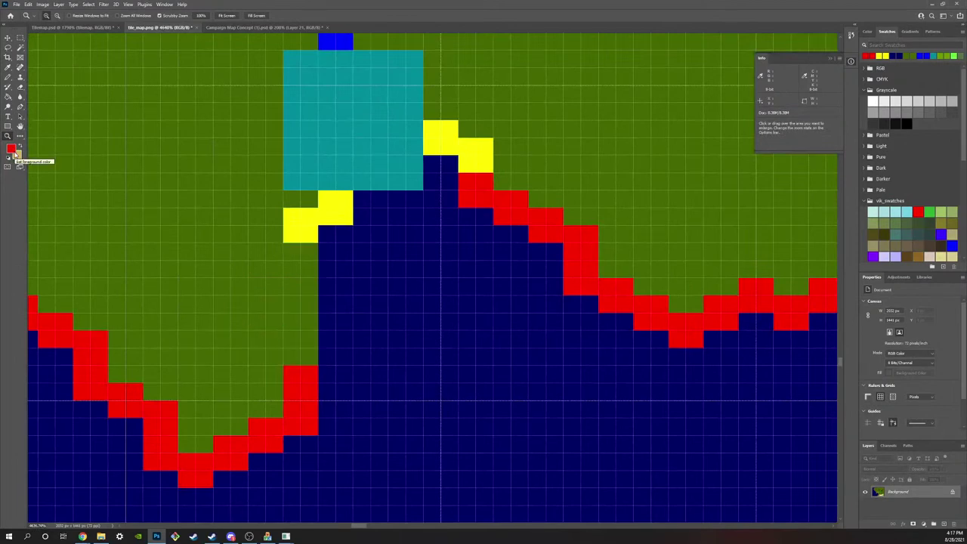
Step: Sample the coast yellow and extend the yellow strip southwest of the teal square by one block southward
key("i")
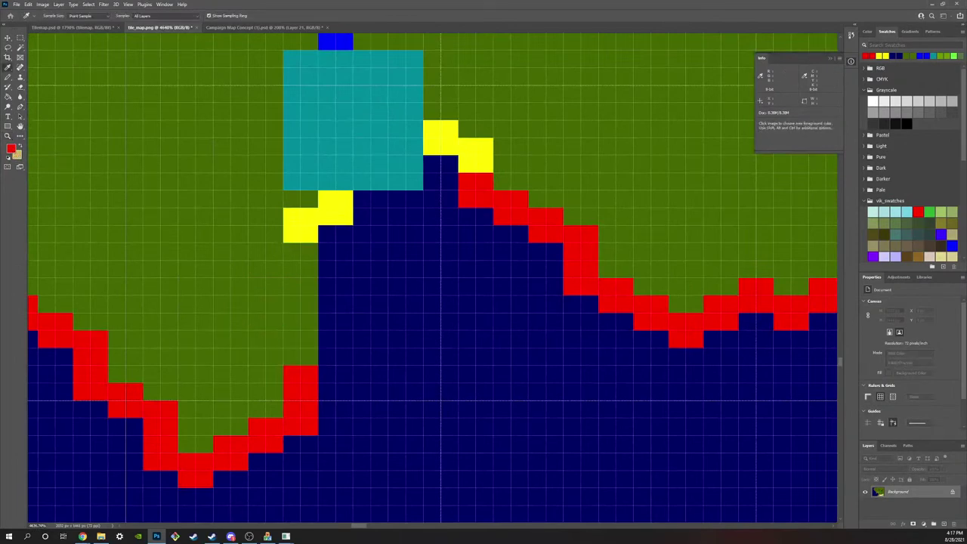
left_click(442, 144)
key("z")
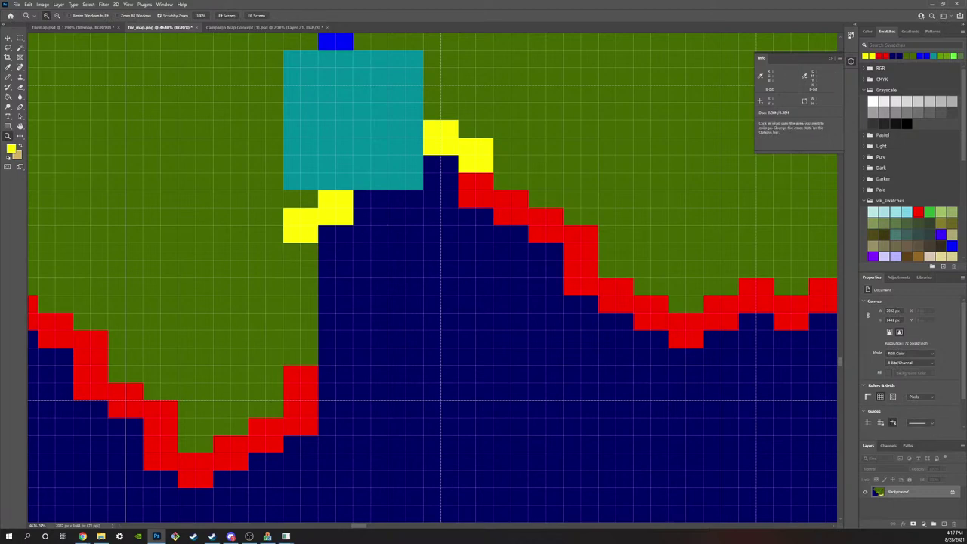
left_click(8, 77)
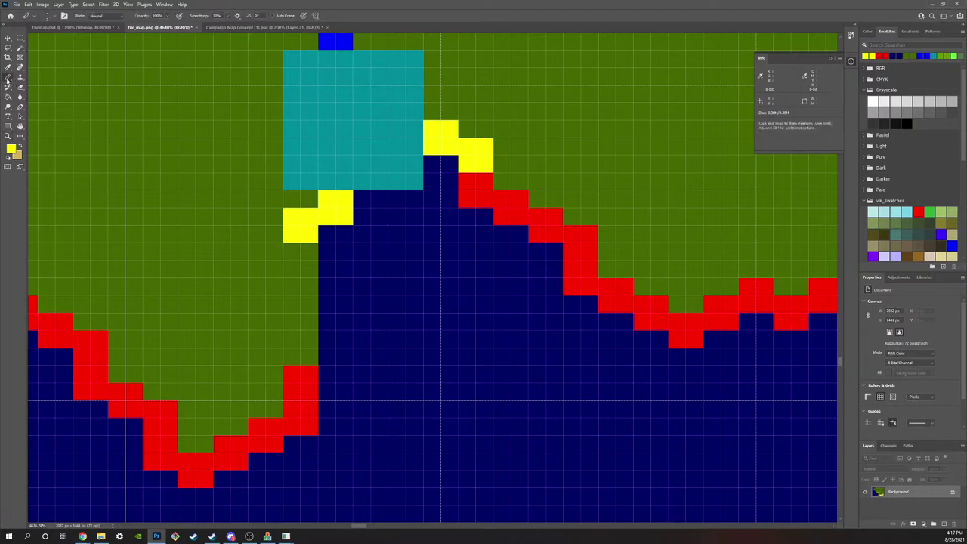
left_click(300, 262)
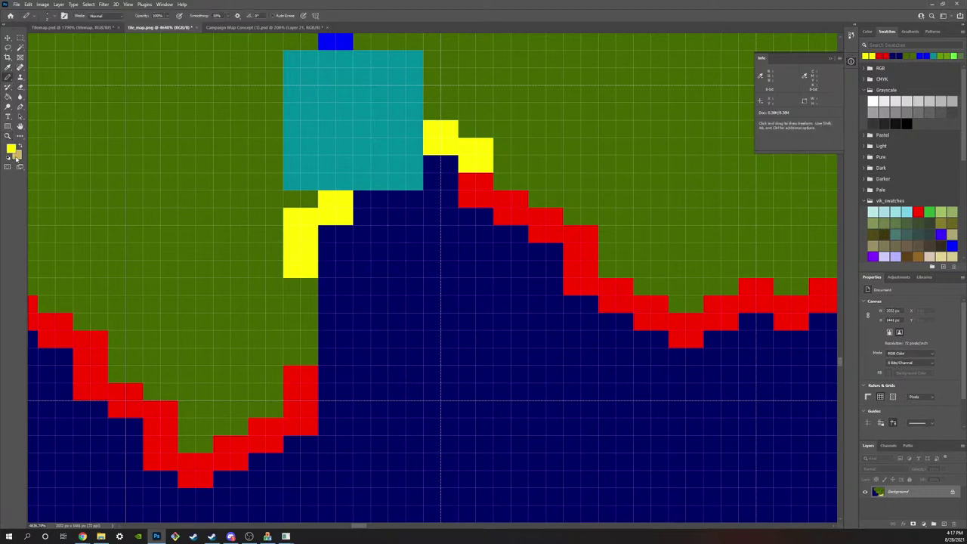
Step: Sample the coast red, thicken the lower corner of the western shore, and paint blocks upward until they meet the yellow strip
key("i")
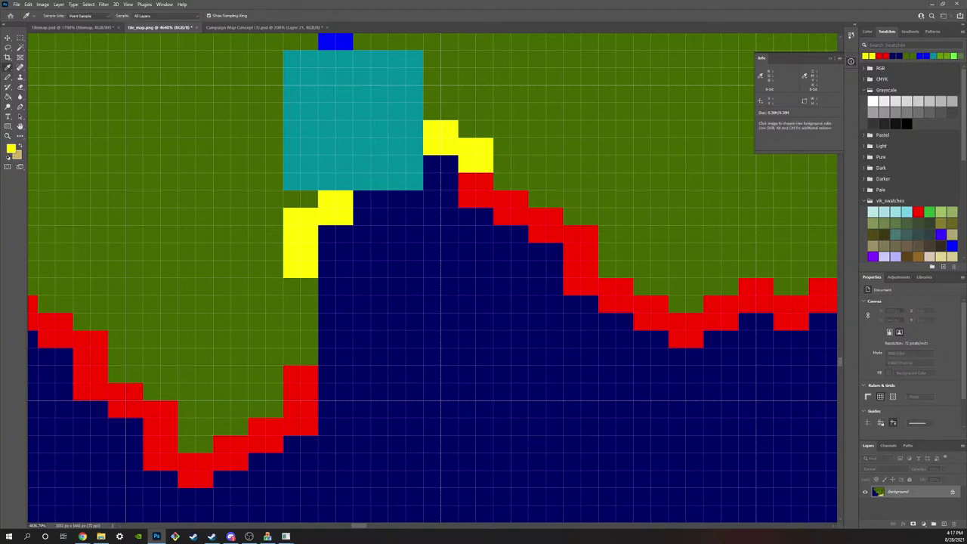
left_click(581, 283)
key("b")
left_click(309, 443)
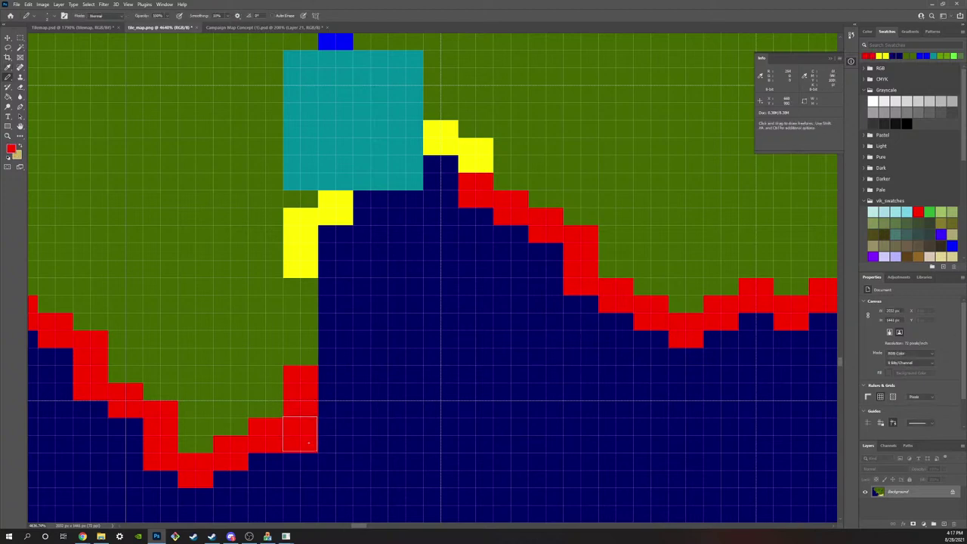
left_click(300, 349)
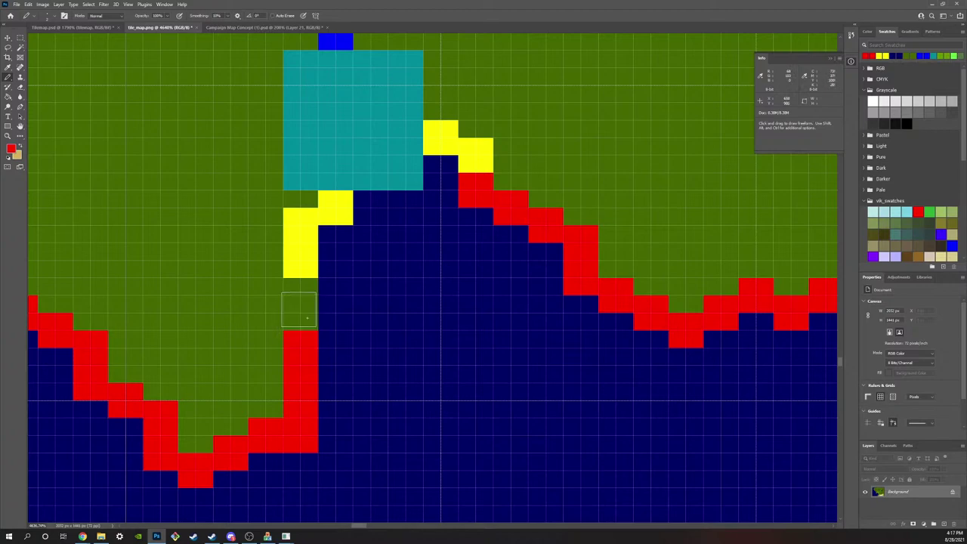
left_click(300, 312)
left_click(300, 288)
Step: Examine the redrawn coastline and river around the teal square against the surrounding campaign map
scroll(399, 382, "up", 5)
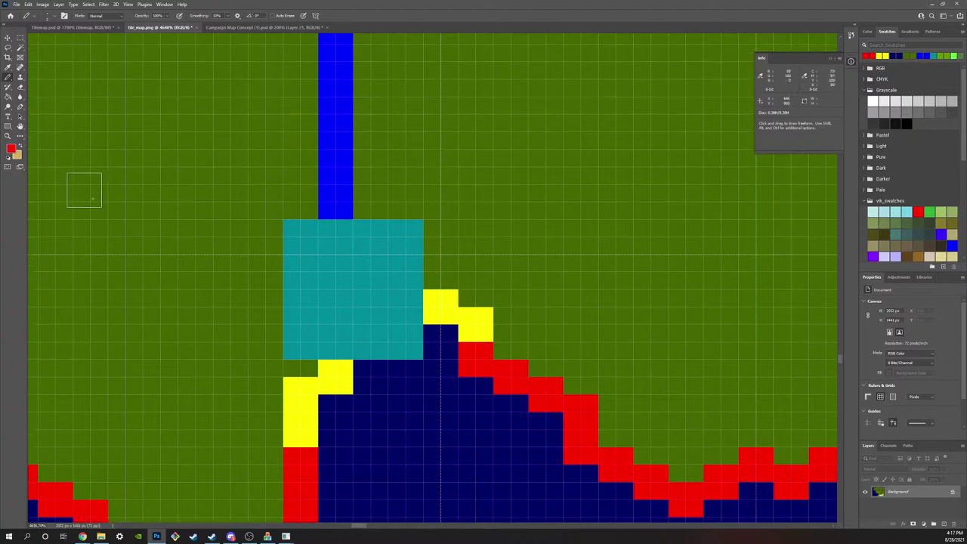
left_click(7, 136)
left_click_drag(514, 217, 420, 210)
scroll(419, 210, "up", 5, "alt")
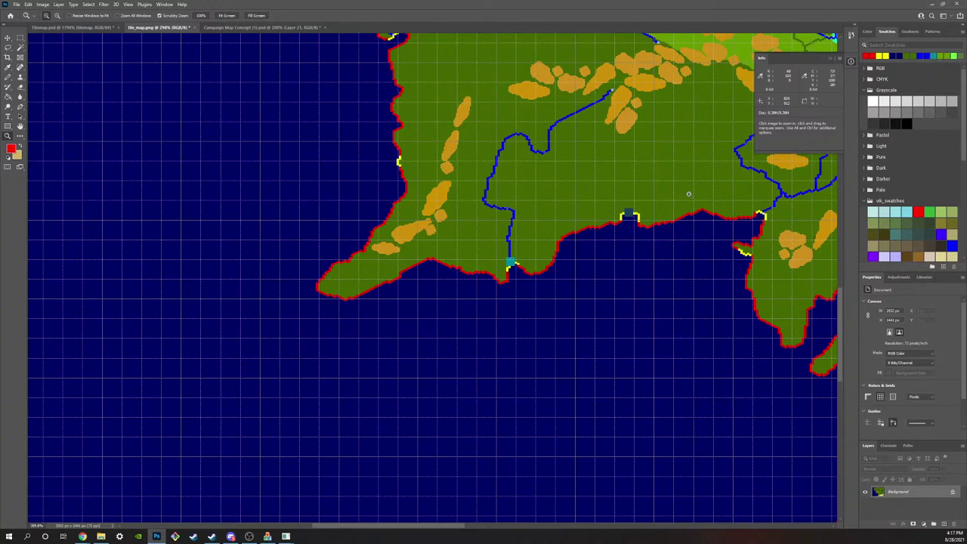
left_click_drag(751, 182, 679, 272)
left_click_drag(397, 312, 449, 320)
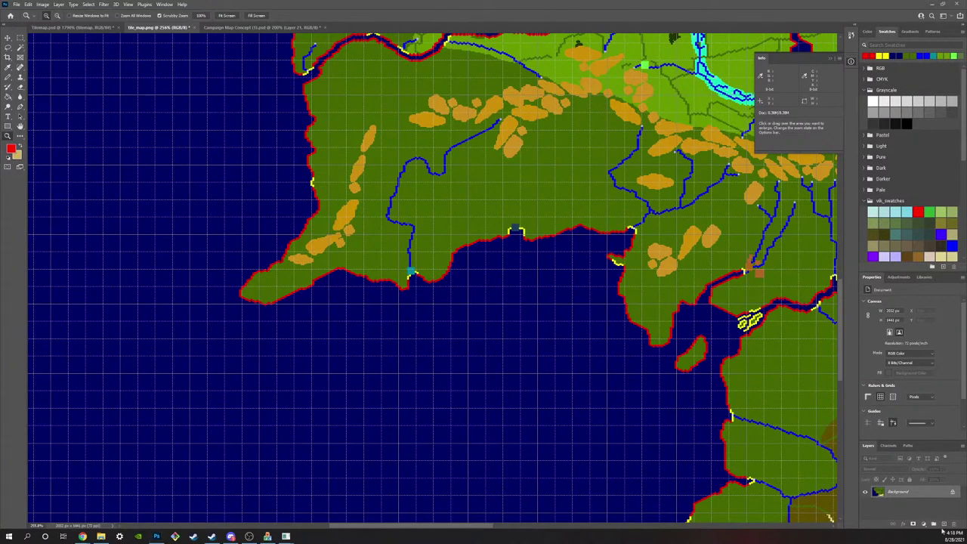
key("ctrl+minus")
Step: Switch to File Explorer and open the annulond folder under assembly_kit's working_data, terrain, battles
key("alt+Tab")
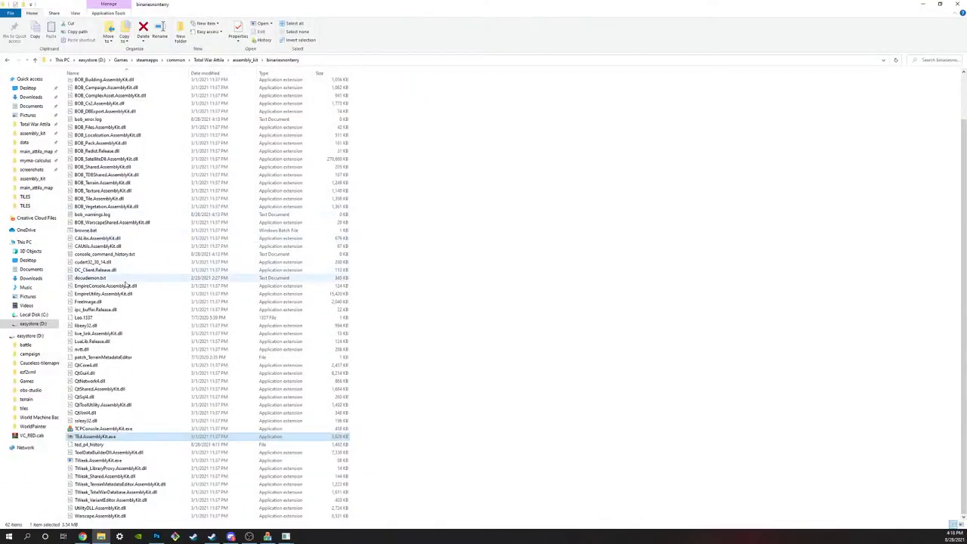
scroll(146, 402, "up", 3)
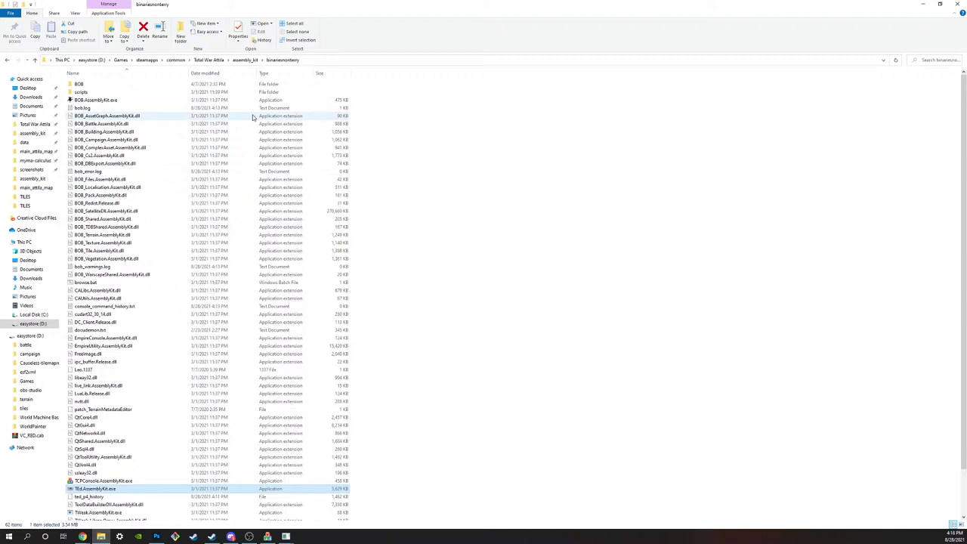
left_click(245, 59)
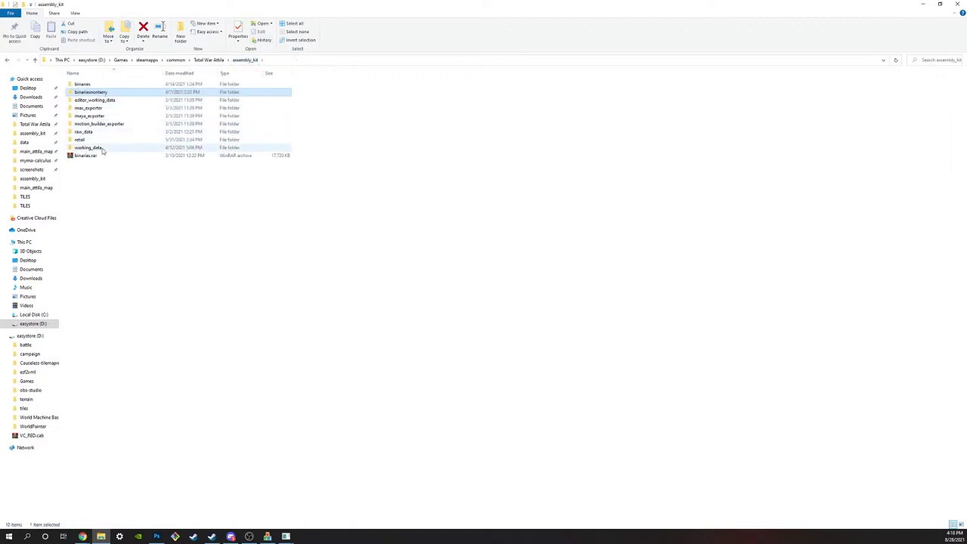
double_click(92, 147)
double_click(103, 99)
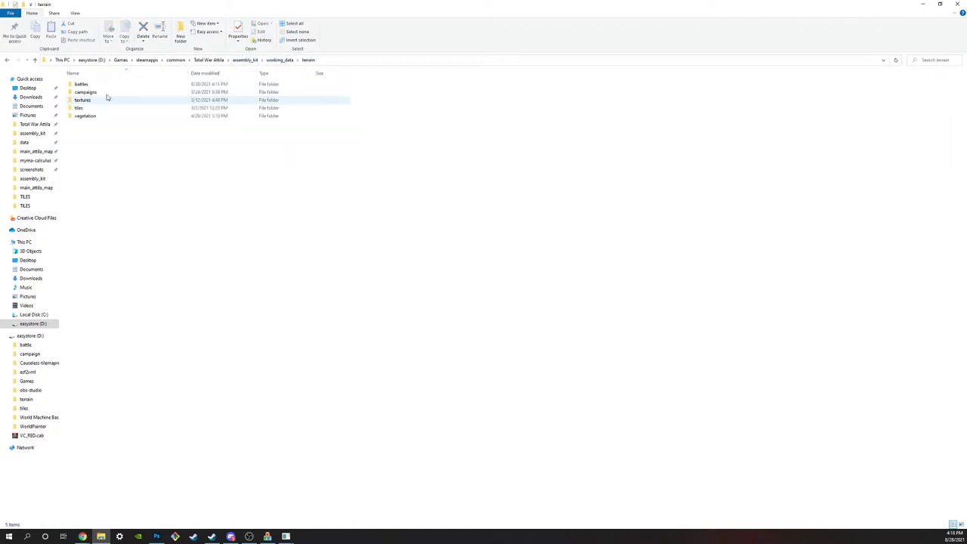
left_click(112, 84)
double_click(112, 84)
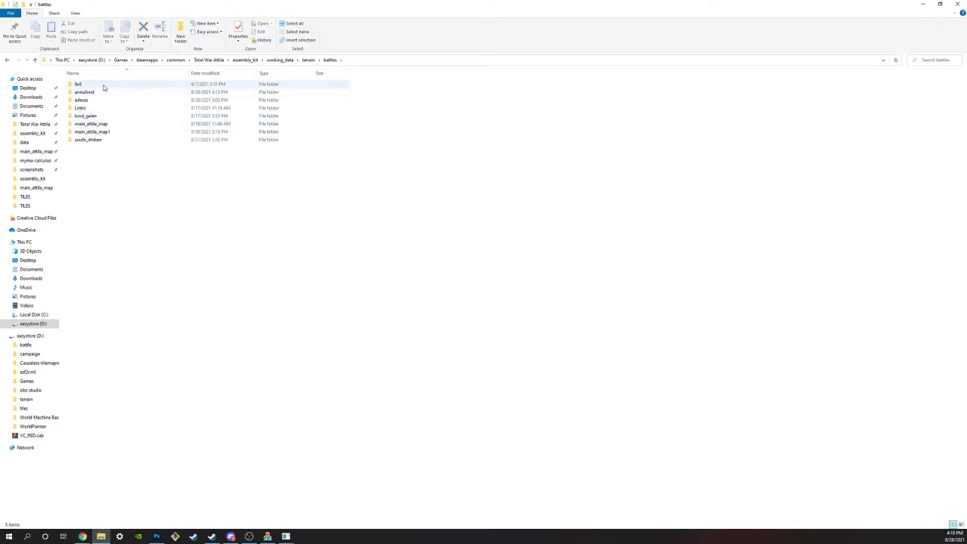
double_click(102, 92)
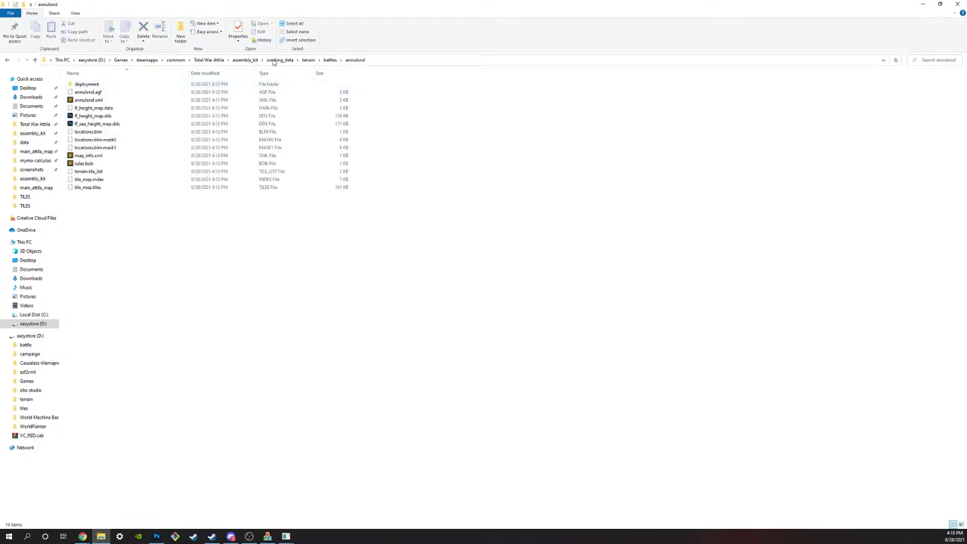
Step: Go to the terrain tiles' battle\_ak_bf_tile_database\TILES folder and open assembly_kit_annulond.xml
left_click(308, 60)
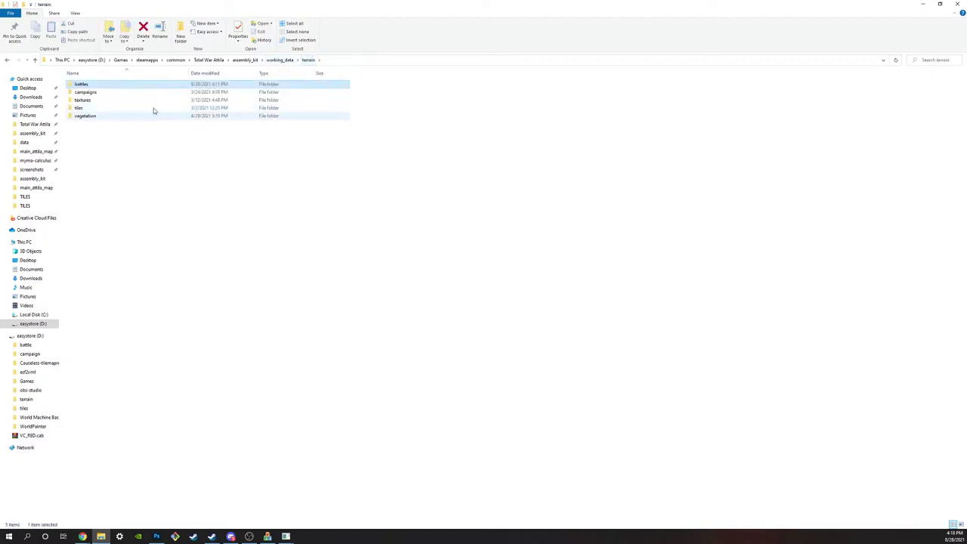
left_click(154, 101)
double_click(146, 109)
double_click(123, 83)
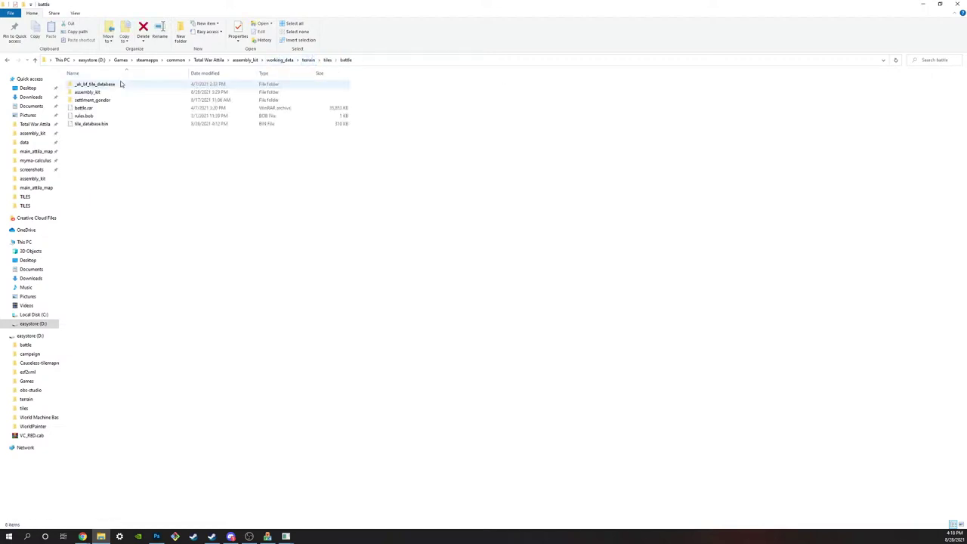
double_click(118, 84)
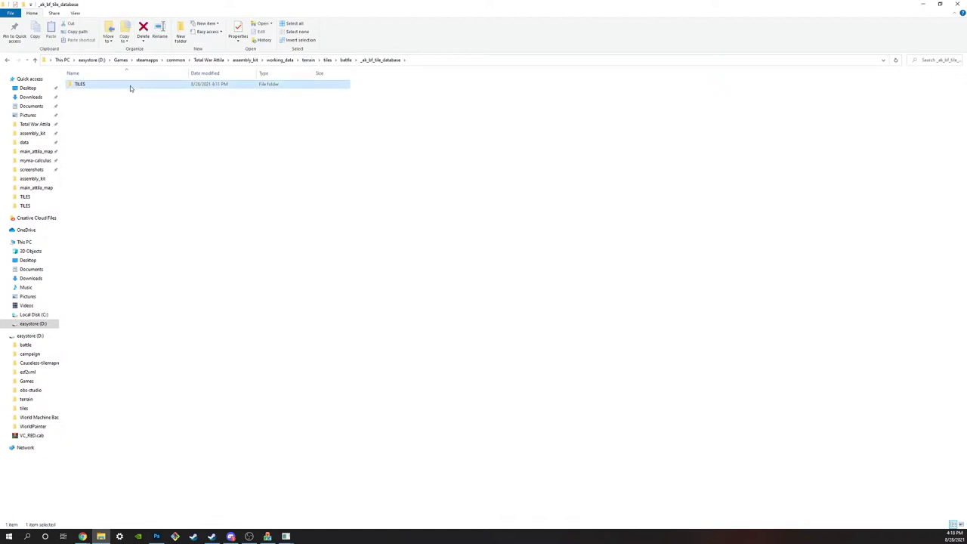
double_click(130, 86)
left_click(129, 92)
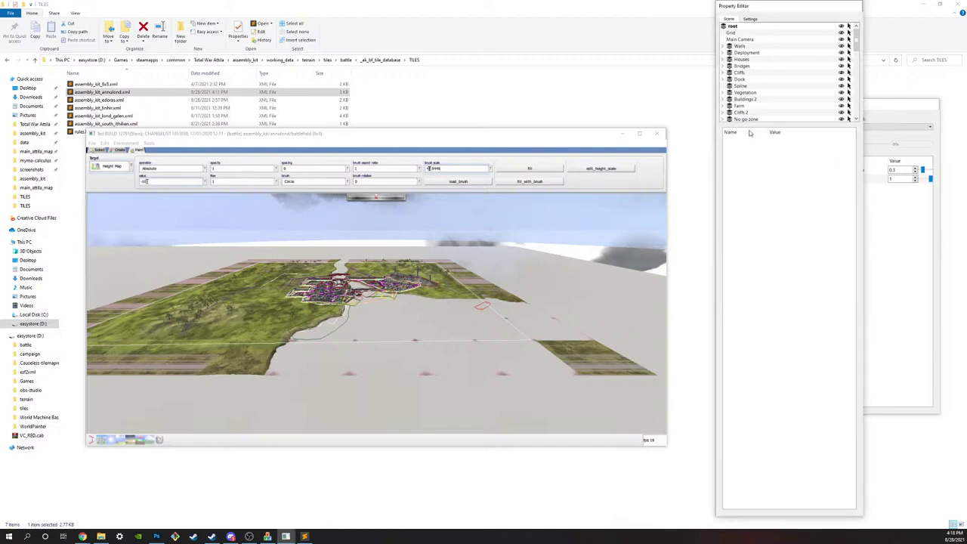
Step: Close the TEd battlefield editor and switch back to tile_map.png in Photoshop
left_click(659, 135)
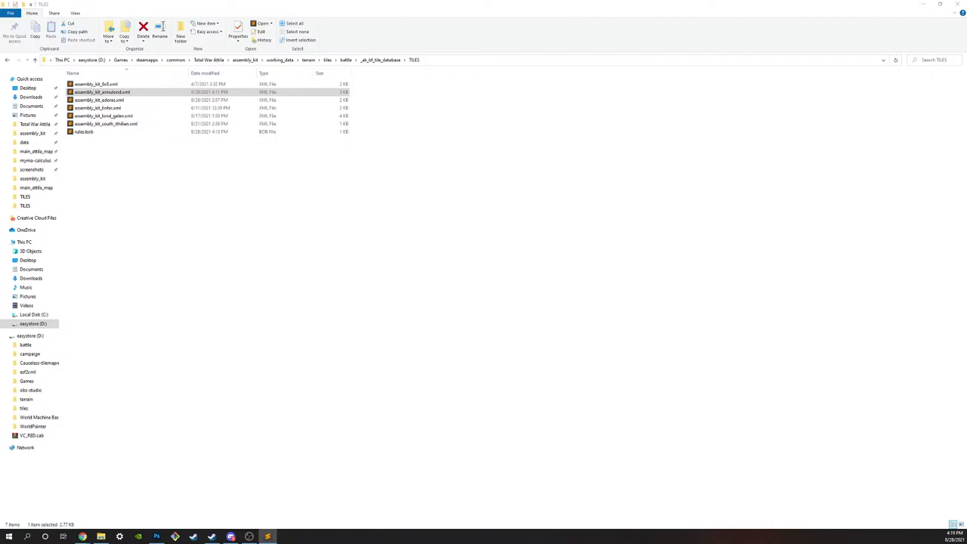
key("alt+Tab")
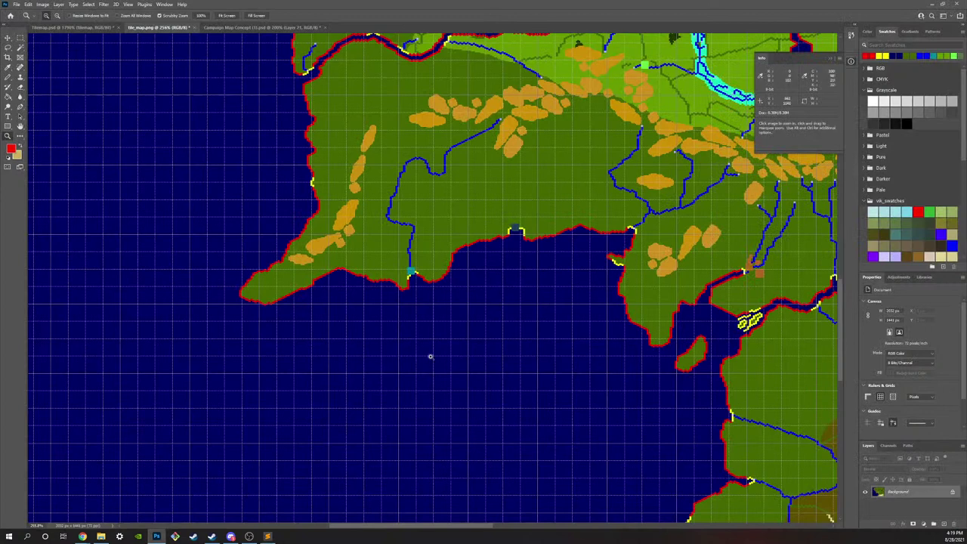
Step: Set the foreground colour to the light turquoise needed for the tile square, checking it against the other open windows
key("i")
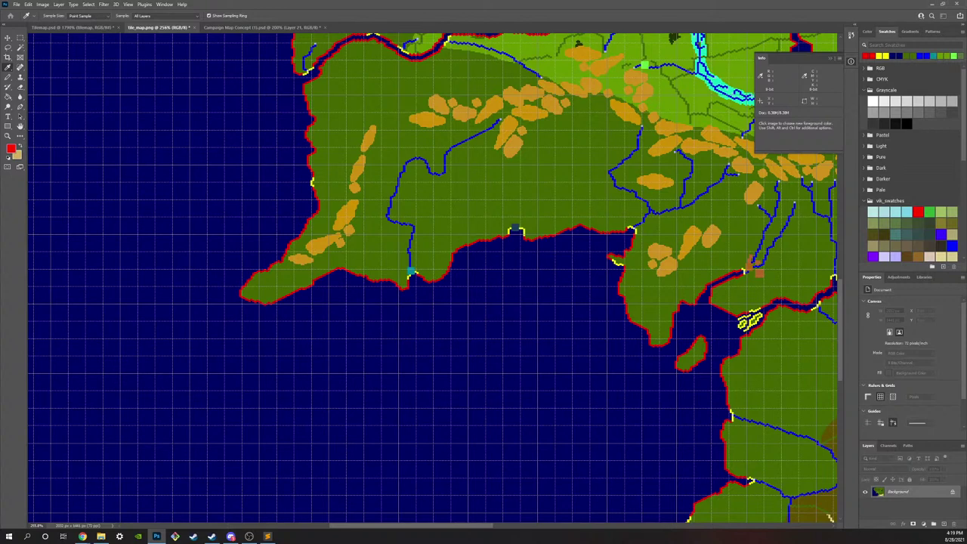
key("alt+Tab")
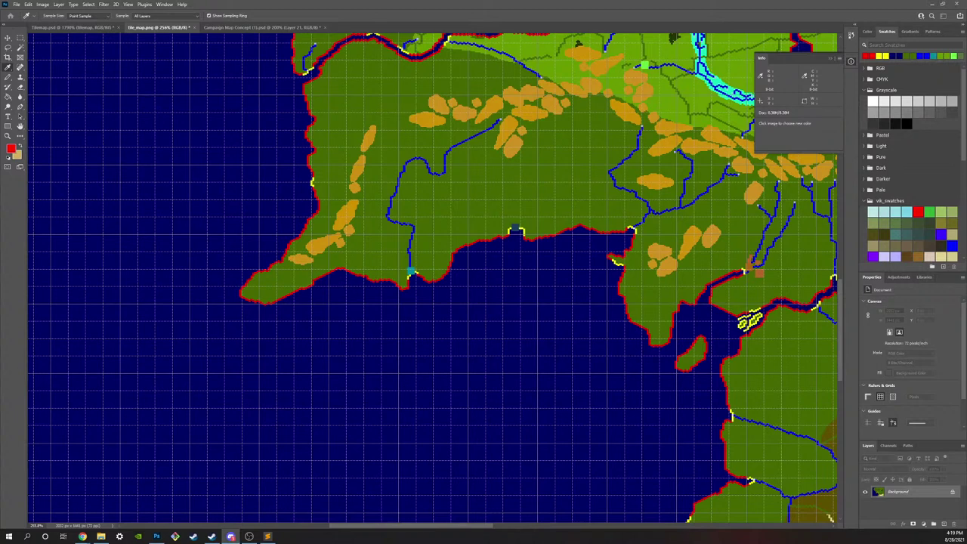
key("alt+Tab")
key("alt+Tab")
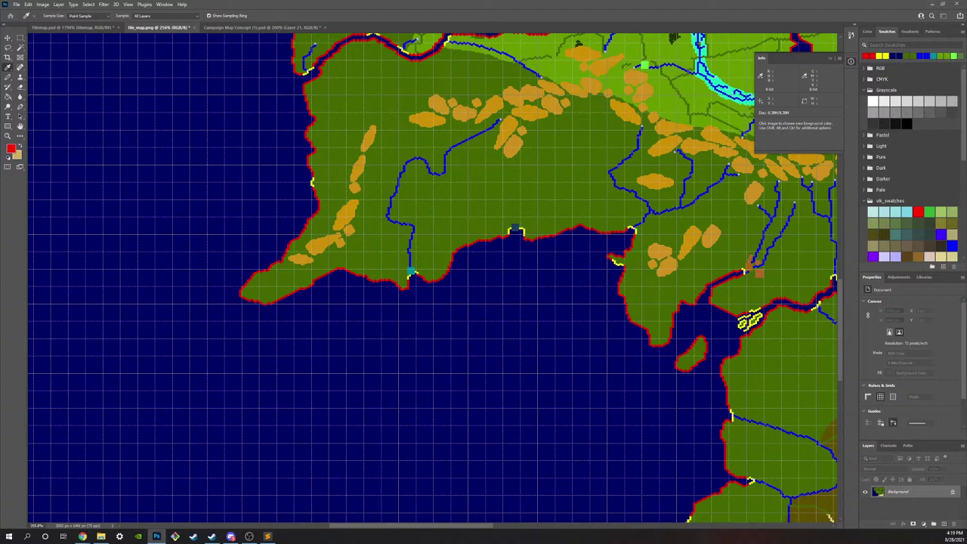
key("alt+Tab")
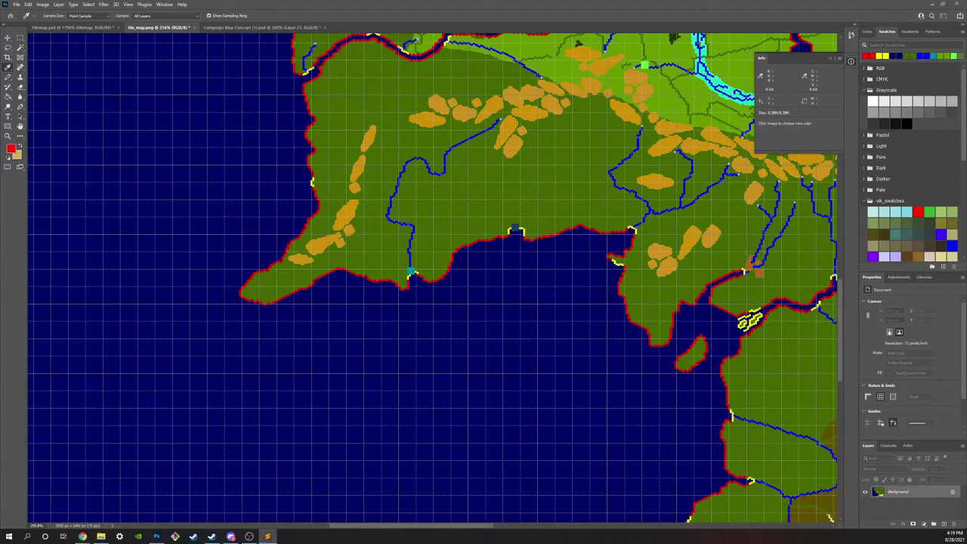
key("alt+Tab")
key("alt+Tab")
key("alt+Tab")
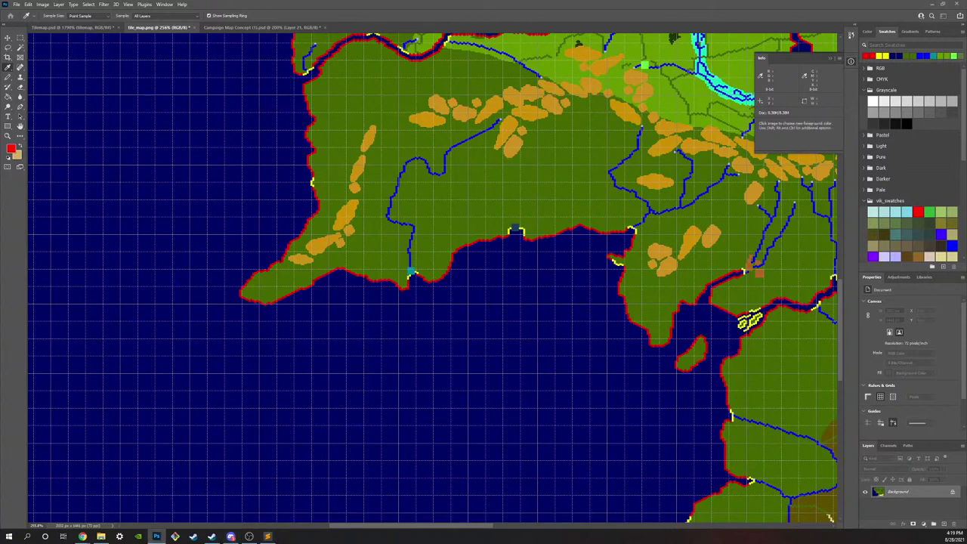
Step: Repaint the teal square at the river mouth in solid light turquoise with the Pencil tool
key("z")
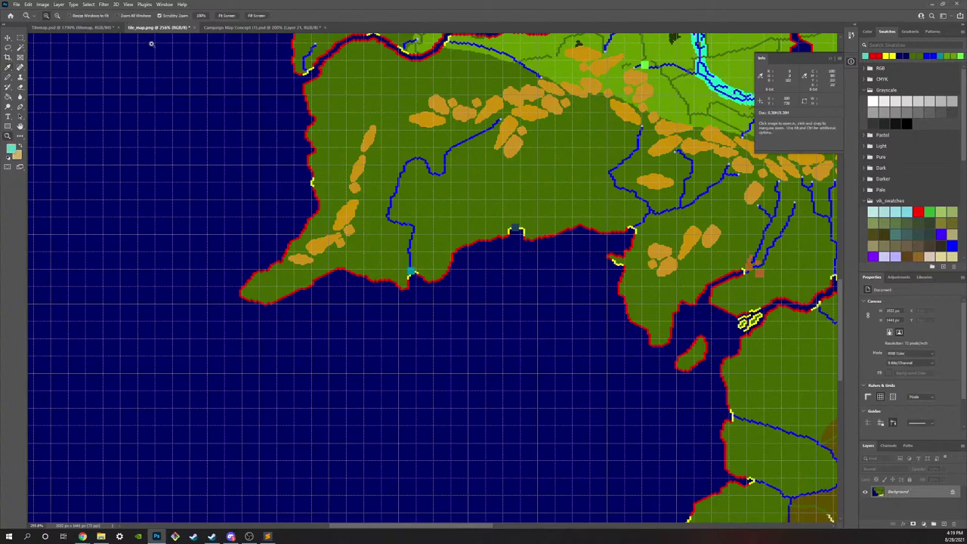
left_click(436, 278)
left_click_drag(435, 279, 574, 279)
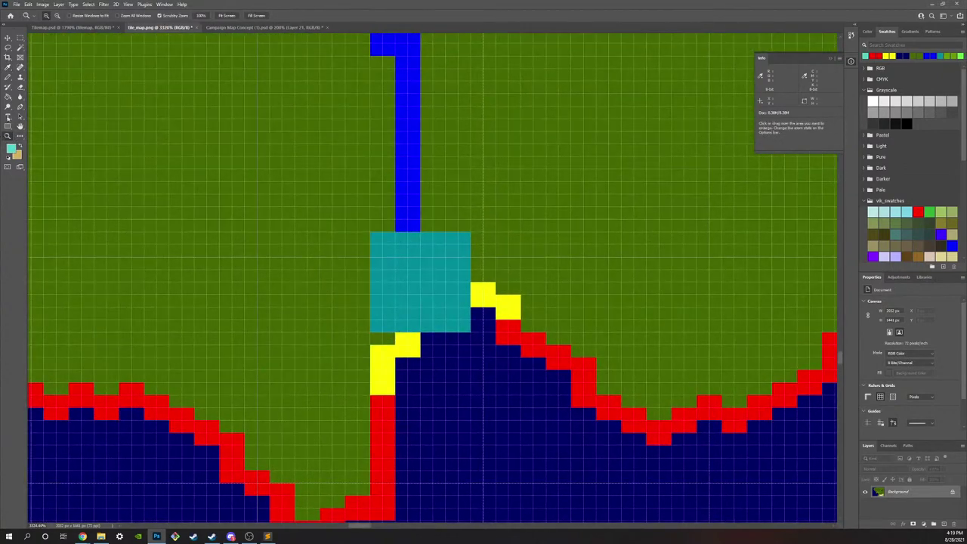
key("b")
mouse_move(382, 242)
left_mouse_down()
mouse_move(393, 310)
mouse_move(383, 320)
mouse_move(442, 321)
mouse_move(457, 316)
mouse_move(447, 239)
mouse_move(412, 251)
mouse_move(434, 261)
mouse_move(421, 301)
left_mouse_up()
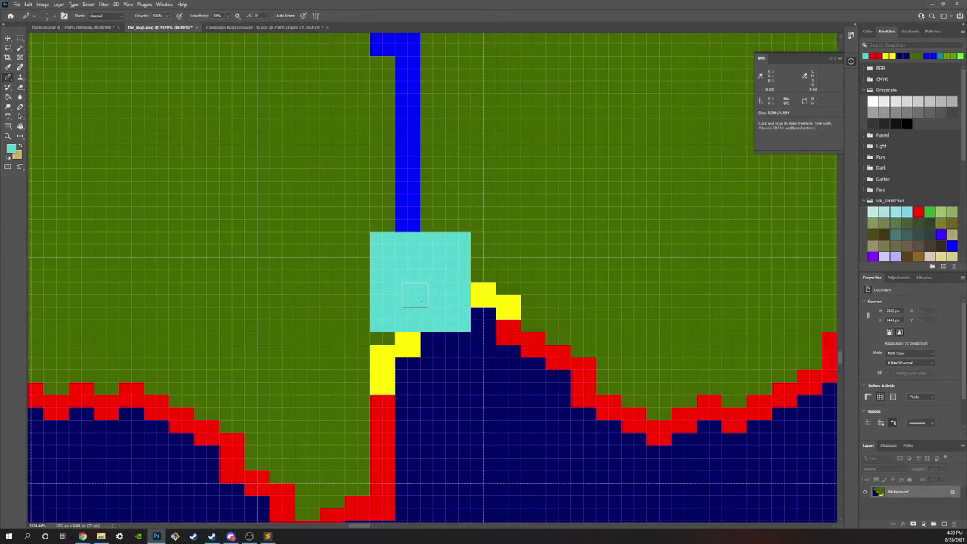
Step: Examine the recoloured square, the surrounding coastlines and the rivers across the campaign map
left_click(8, 136)
left_click_drag(353, 207, 289, 204)
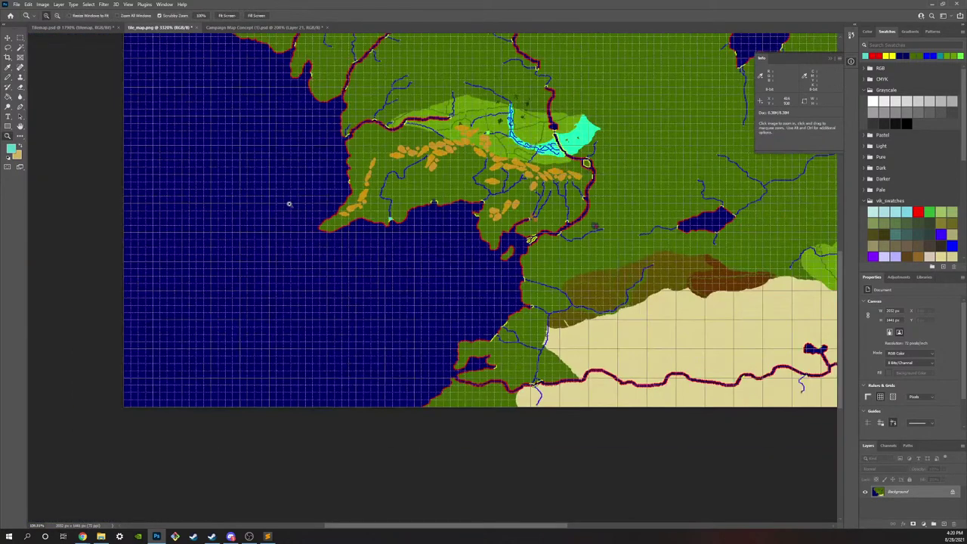
left_click_drag(425, 356, 467, 367)
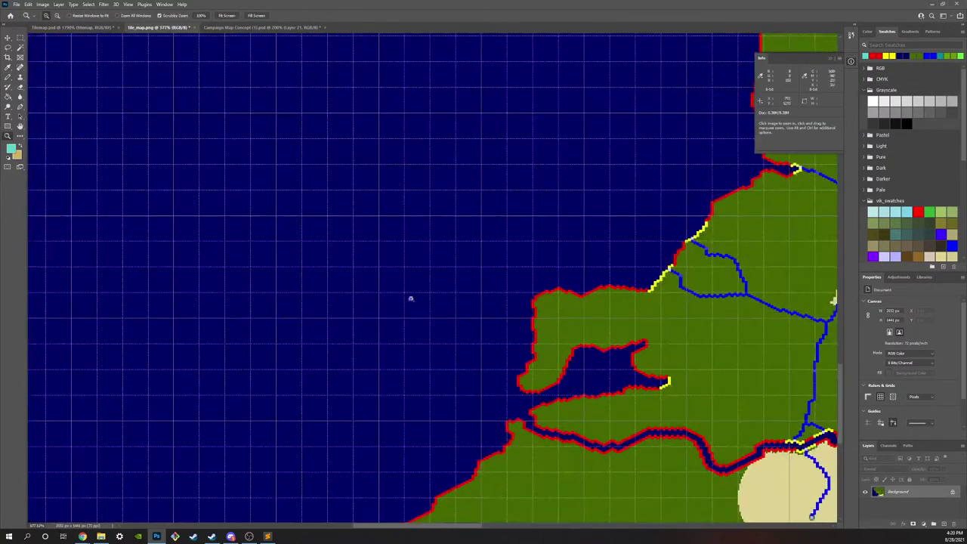
left_click_drag(680, 362, 581, 268)
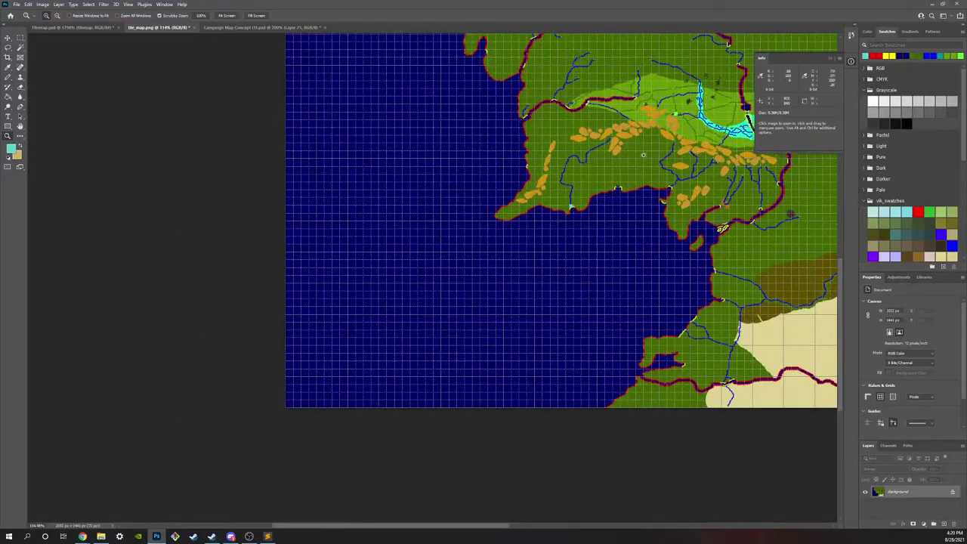
mouse_move(592, 190)
left_mouse_down()
mouse_move(631, 192)
mouse_move(587, 195)
left_mouse_up()
left_click_drag(717, 80, 746, 81)
left_click_drag(439, 326, 502, 195)
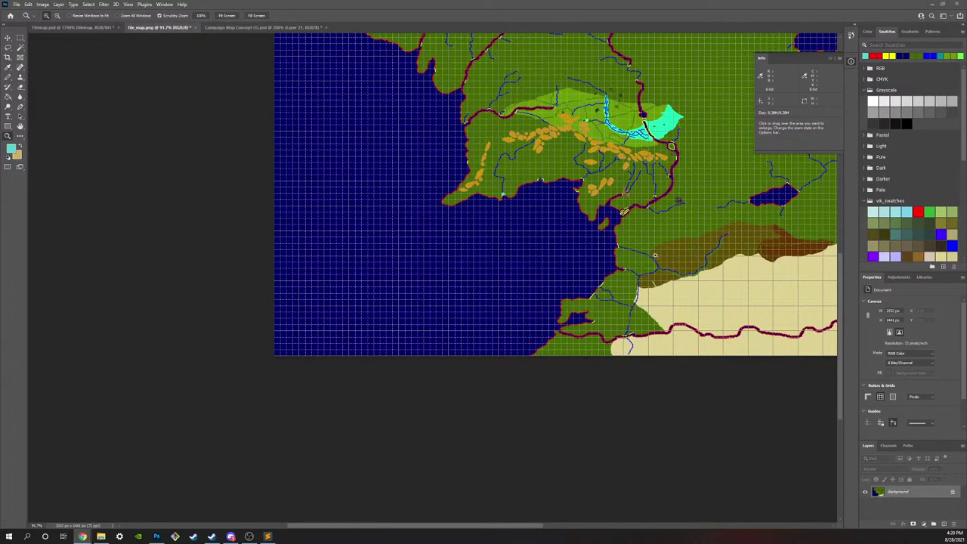
left_click(655, 256)
left_click_drag(527, 189, 570, 210)
scroll(570, 210, "down", 4, "alt")
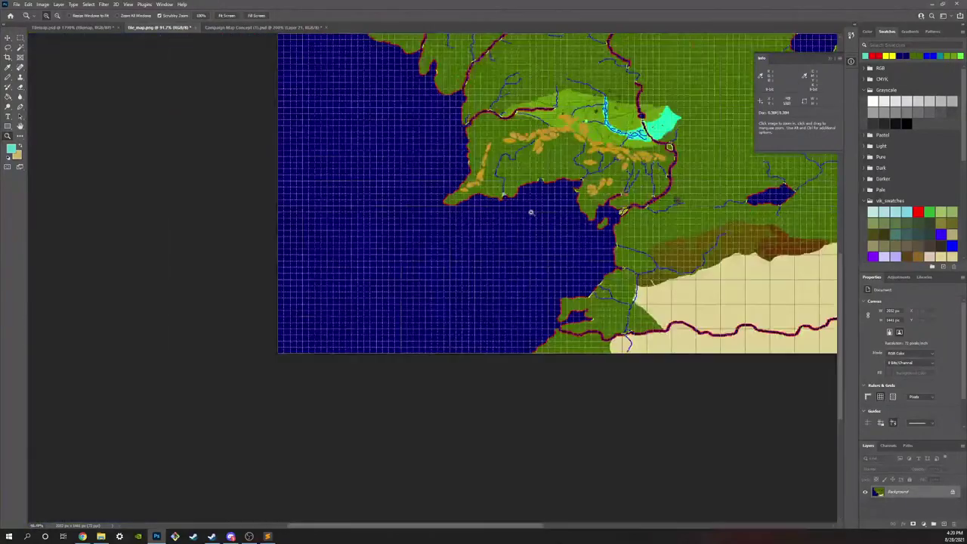
scroll(528, 210, "up", 4, "alt")
scroll(687, 241, "up", 7)
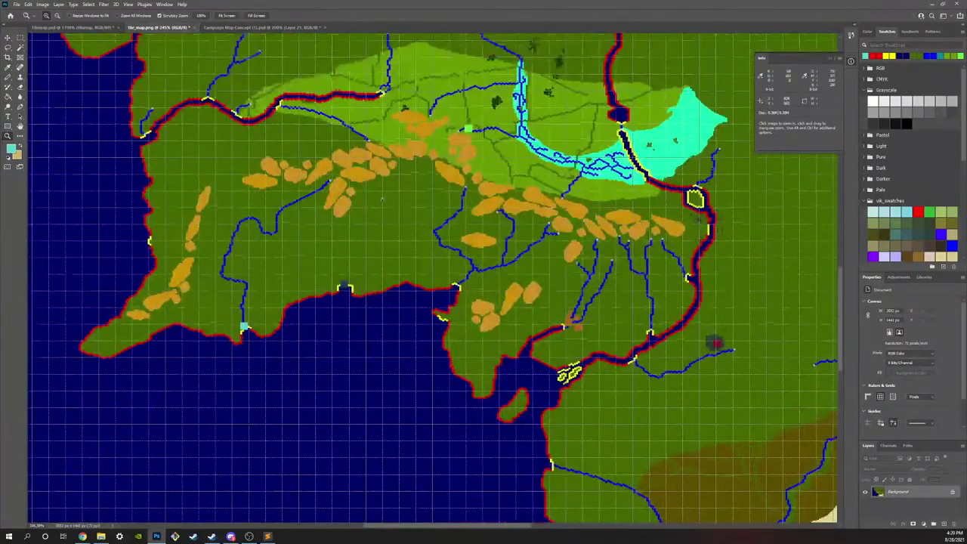
Step: Save tile_map.png and look over the wider campaign map
left_click(16, 4)
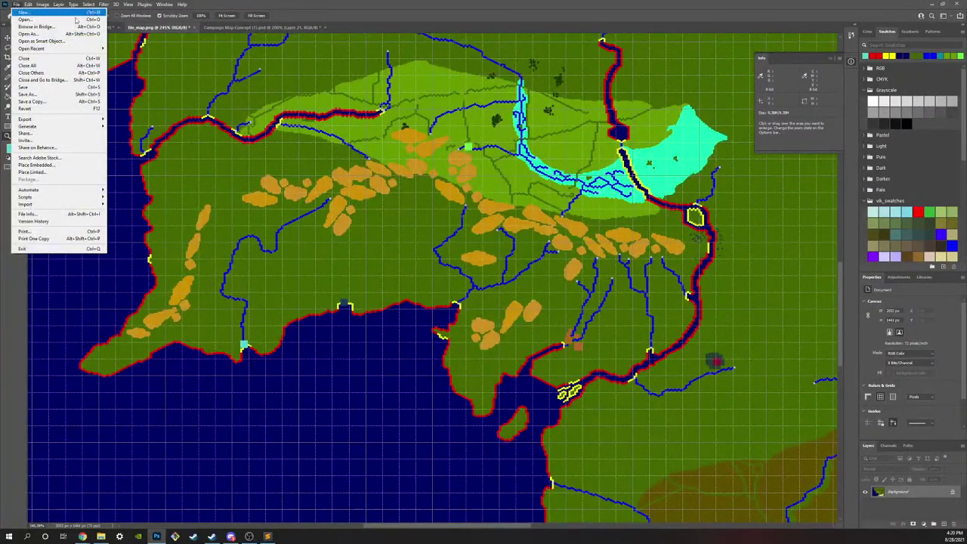
key("Escape")
left_click(18, 5)
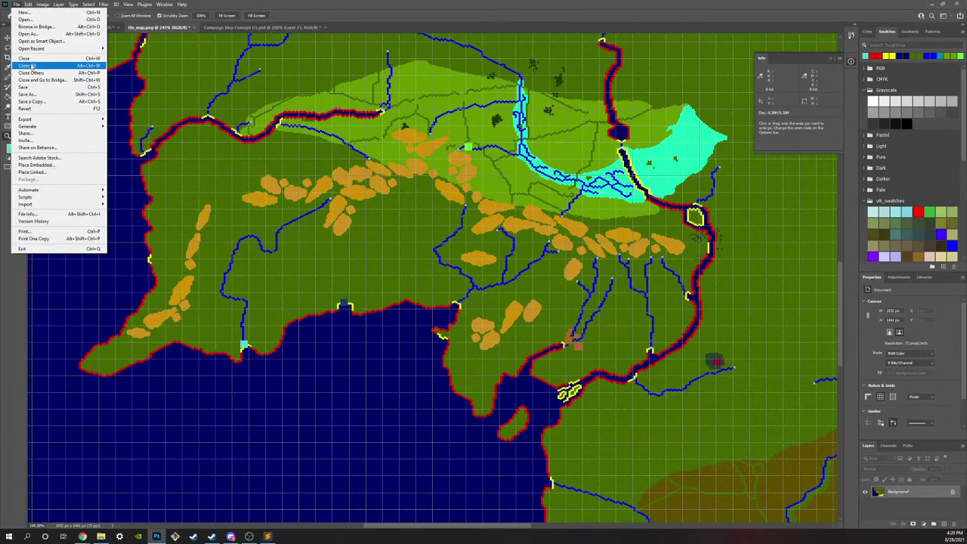
left_click(25, 89)
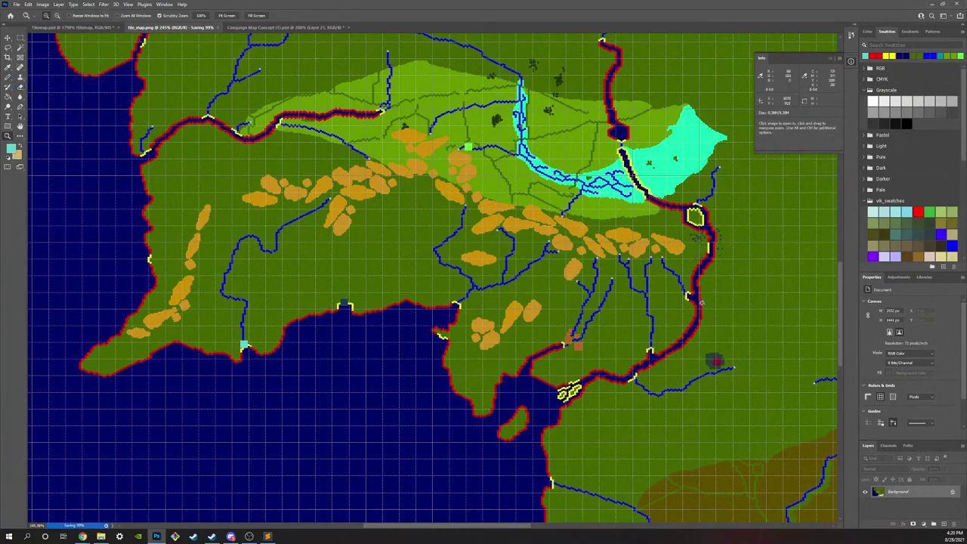
left_click_drag(475, 304, 463, 324)
left_click_drag(473, 211, 451, 214)
left_click_drag(337, 324, 370, 329)
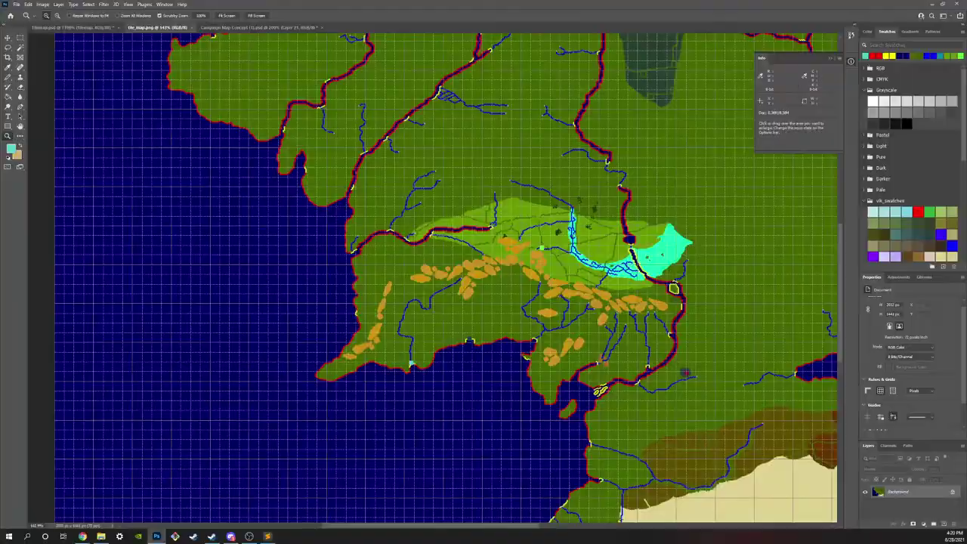
Step: Switch to File Explorer, go to assembly_kit's binariesnonterry folder and launch BOB.AssemblyKit.exe
key("alt+Tab")
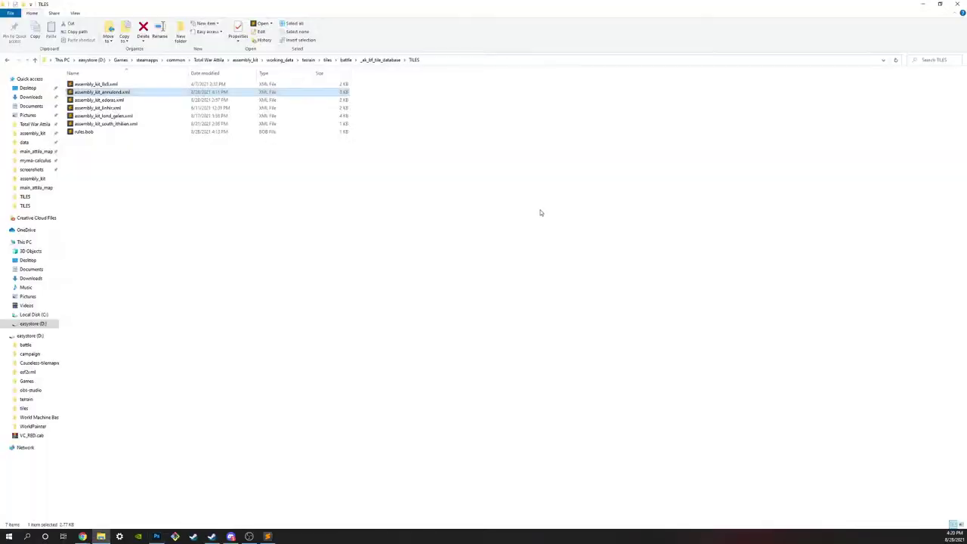
left_click(279, 60)
left_click(244, 59)
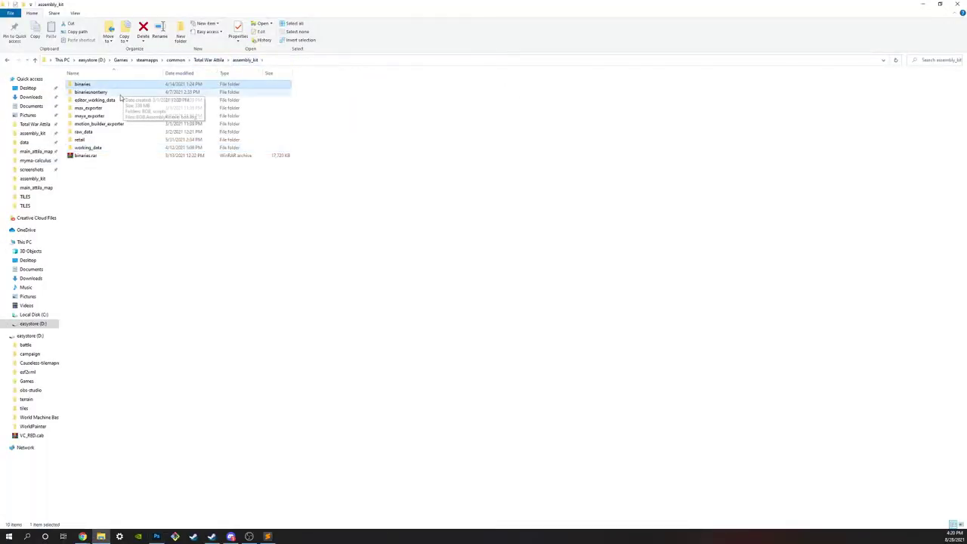
double_click(114, 86)
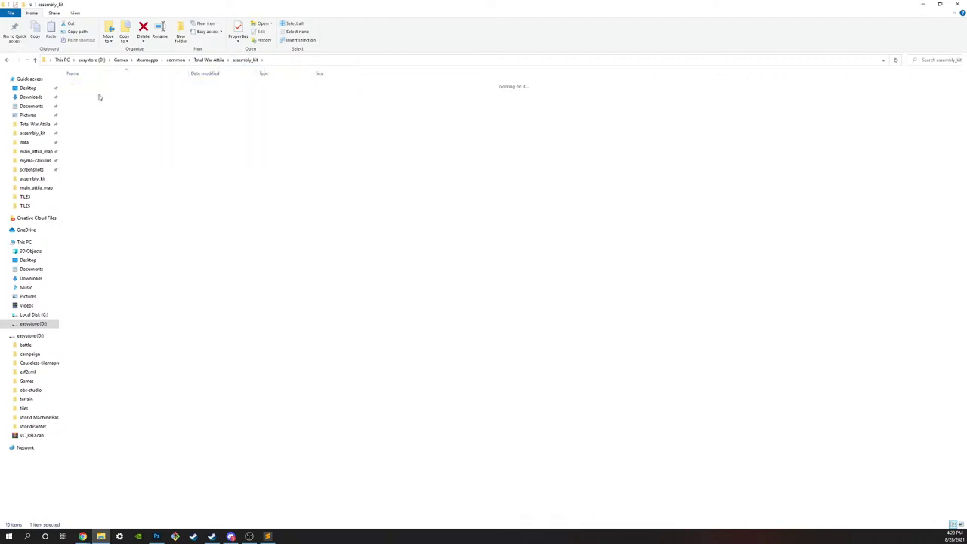
double_click(102, 100)
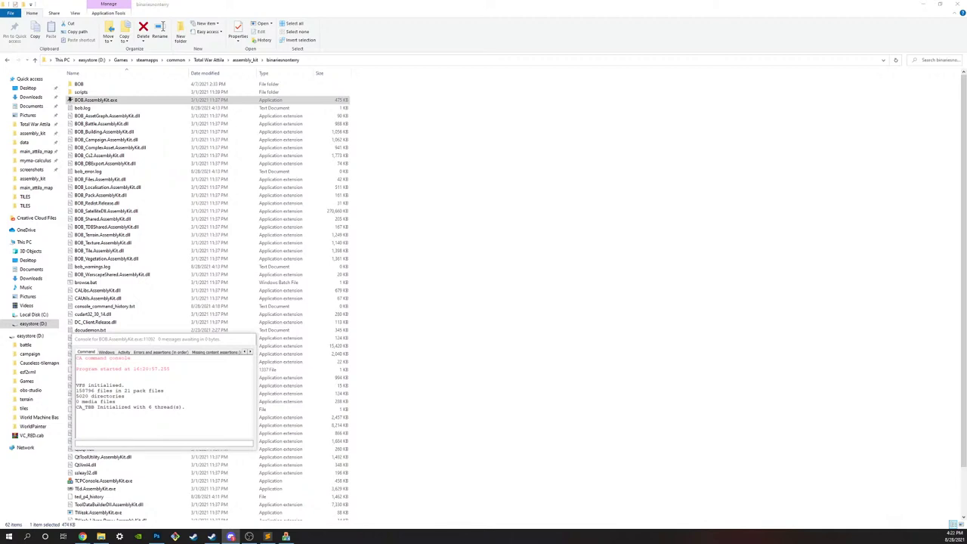
Step: Switch to the YouTube Studio livestream page, read the viewer chat at full size and move the browser window off the map
key("alt+Tab")
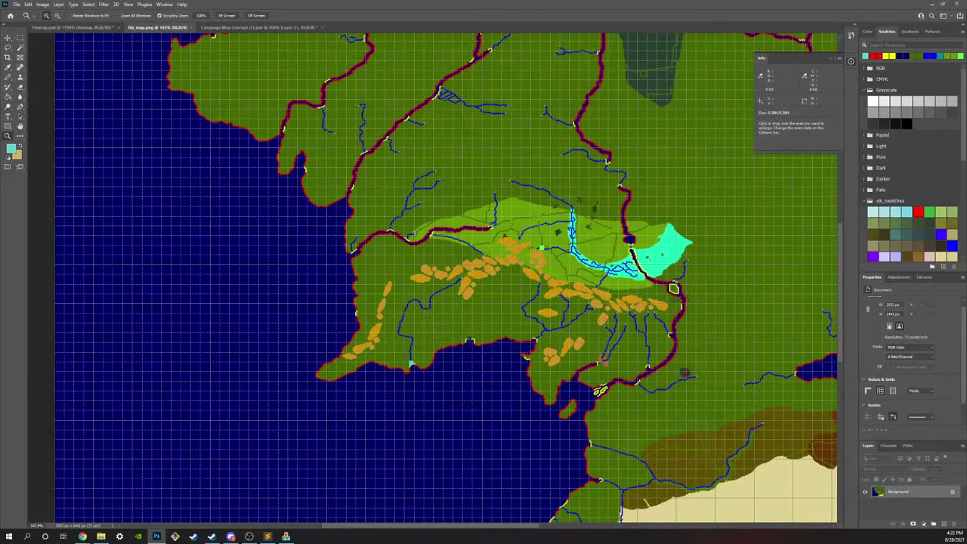
key("alt+Tab")
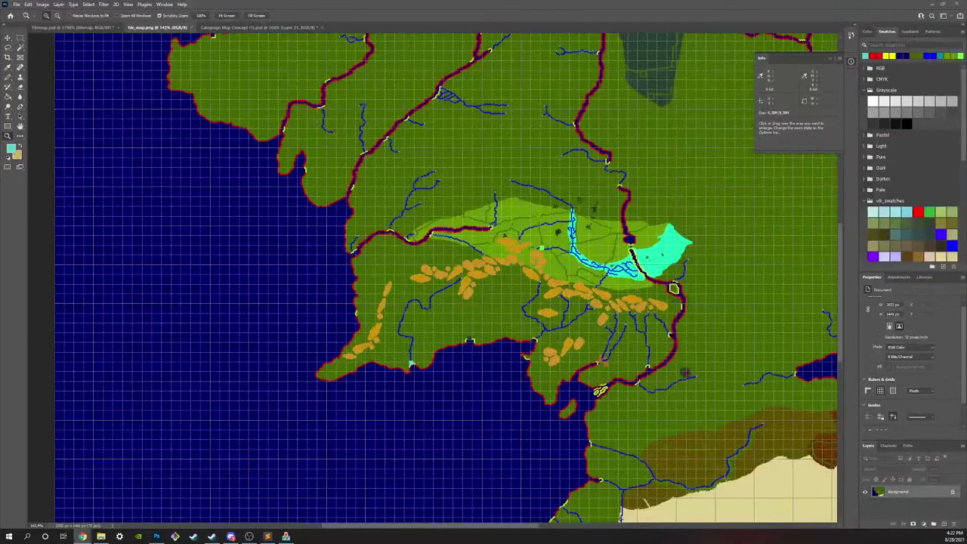
left_click_drag(966, 348, 640, 216)
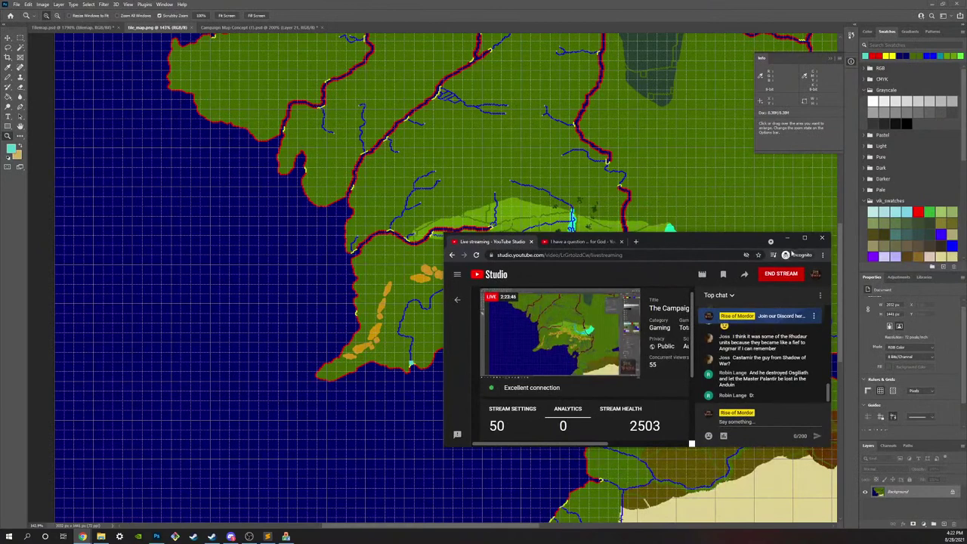
left_click(804, 238)
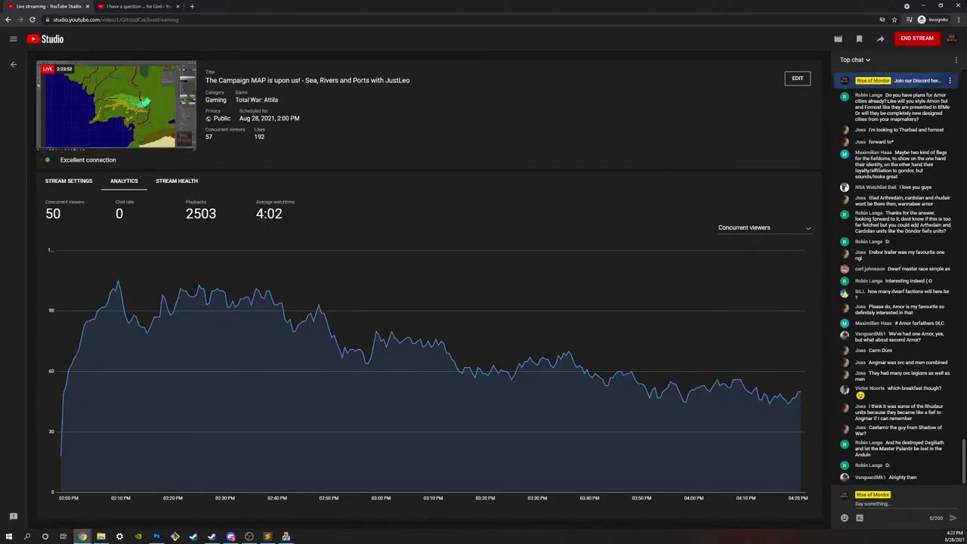
scroll(962, 366, "up", 1)
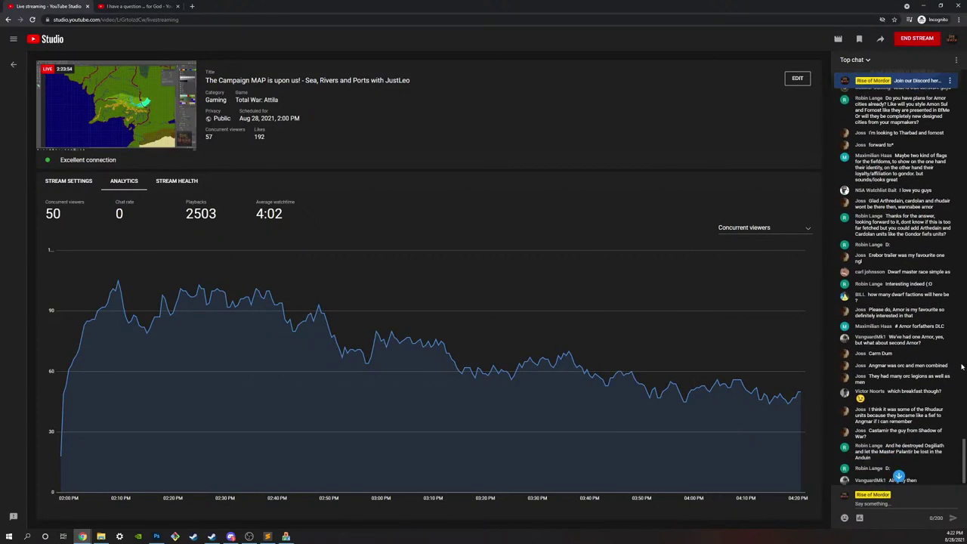
scroll(962, 367, "down", 1)
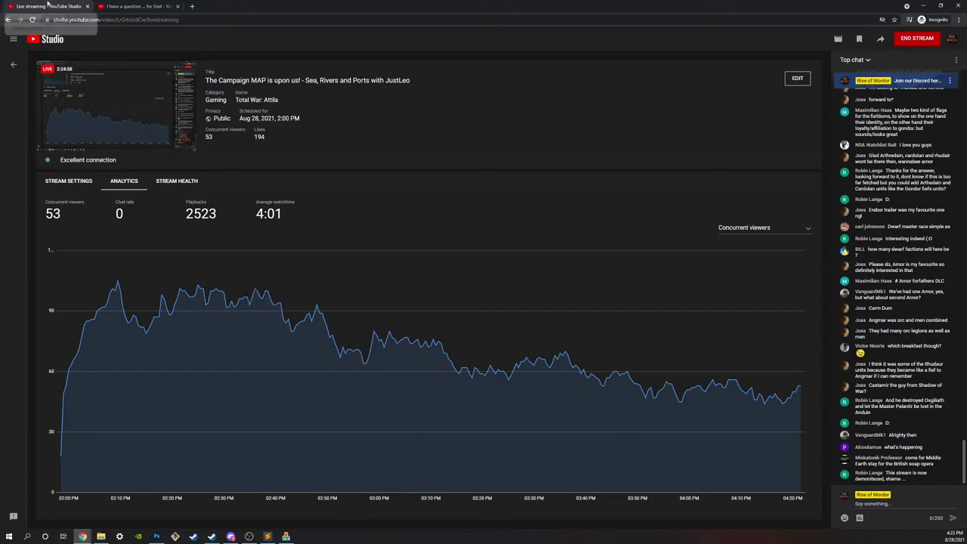
left_click_drag(47, 6, 966, 431)
left_click_drag(32, 5, 966, 430)
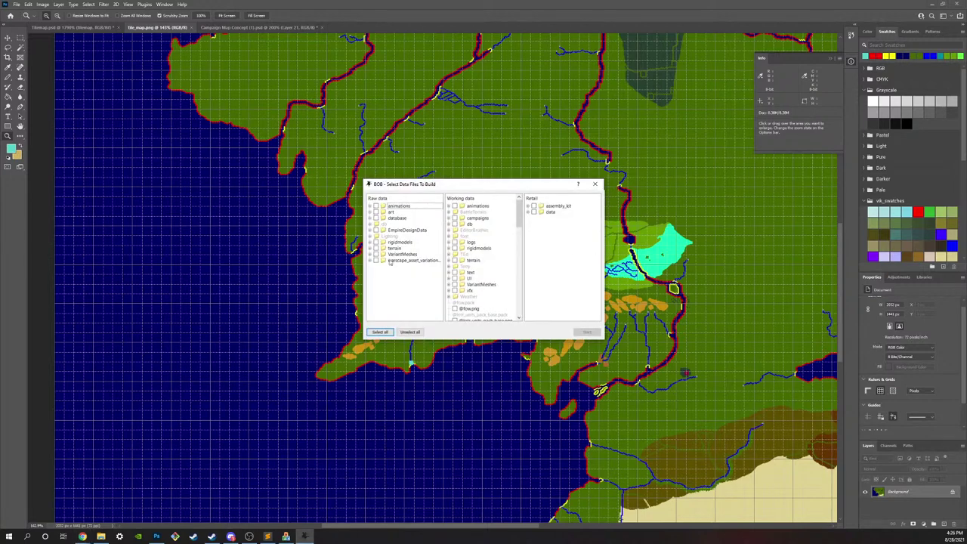
Step: In BOB, expand the raw data terrain and battles folders and view the build actions for battles' main_attila_map
left_click(369, 248)
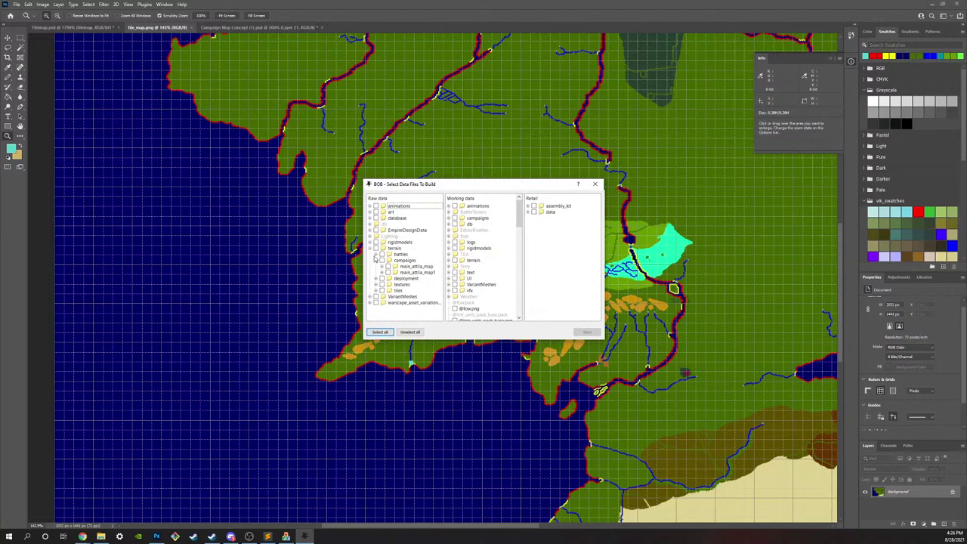
left_click(376, 255)
left_click(376, 255)
left_click(378, 255)
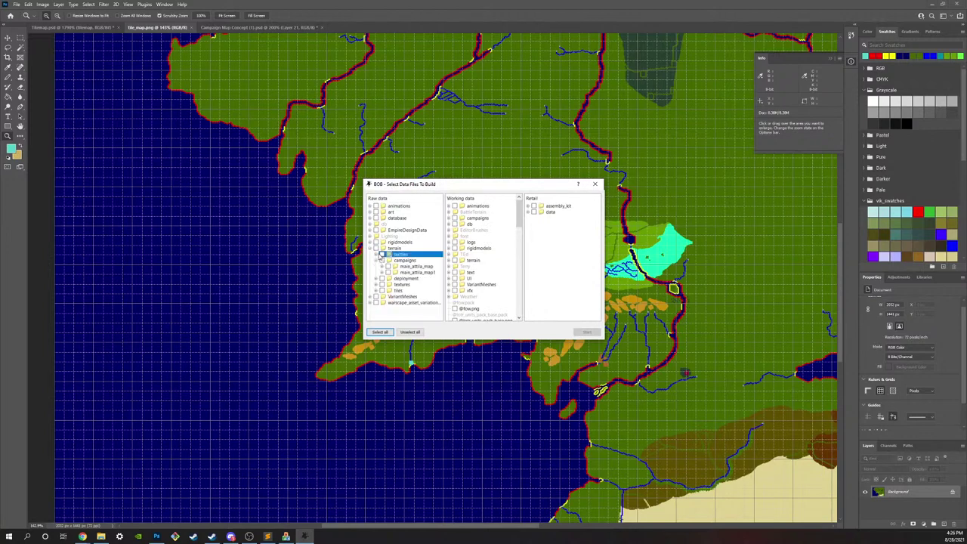
scroll(391, 261, "down", 20)
scroll(392, 261, "up", 20)
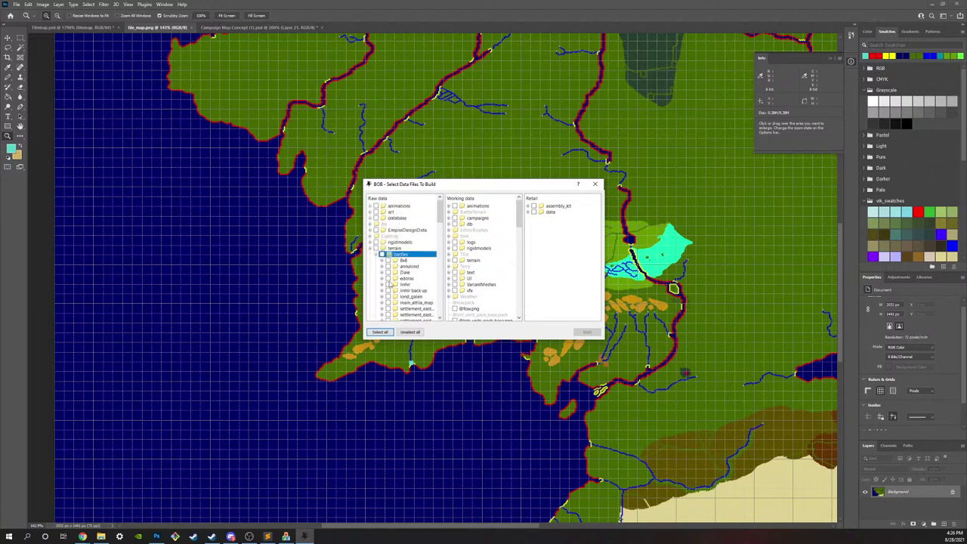
scroll(387, 277, "down", 2)
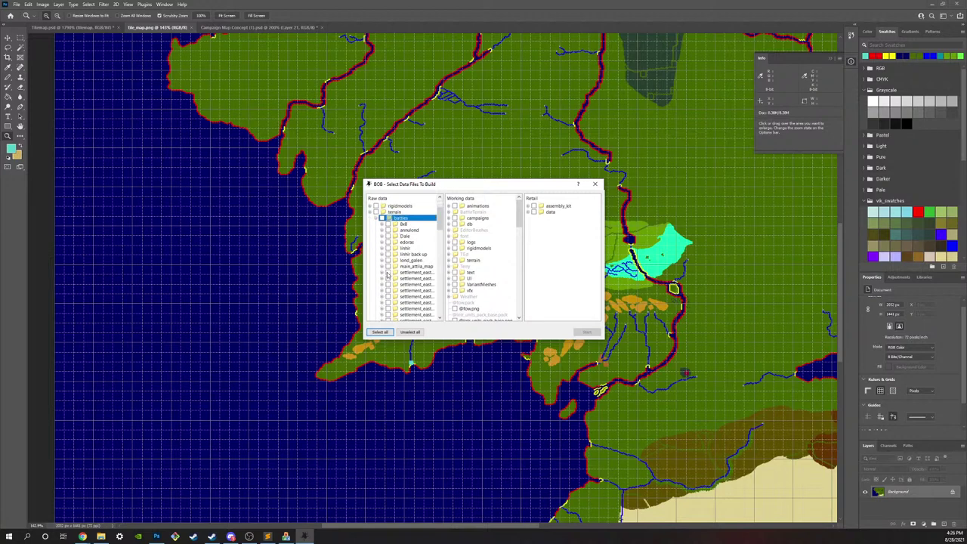
left_click(409, 267)
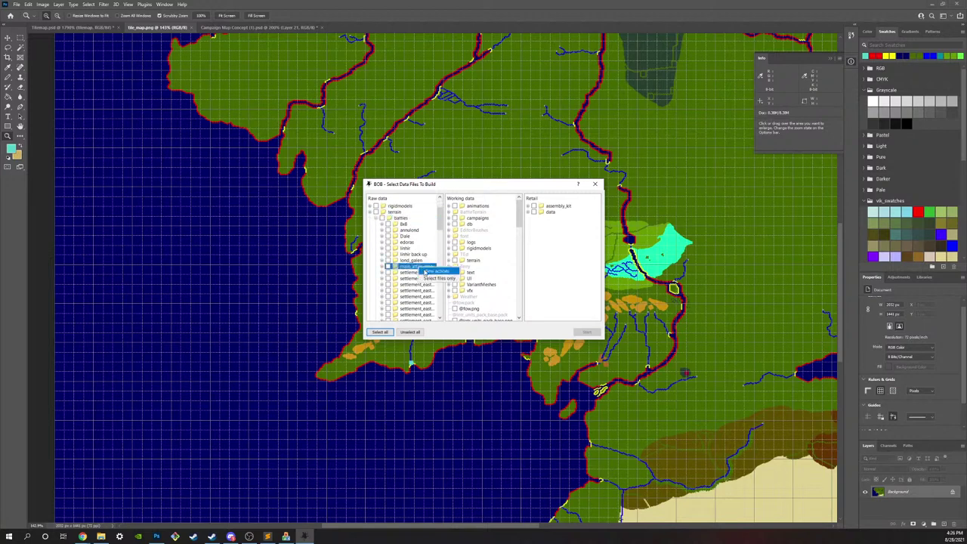
scroll(444, 282, "down", 1)
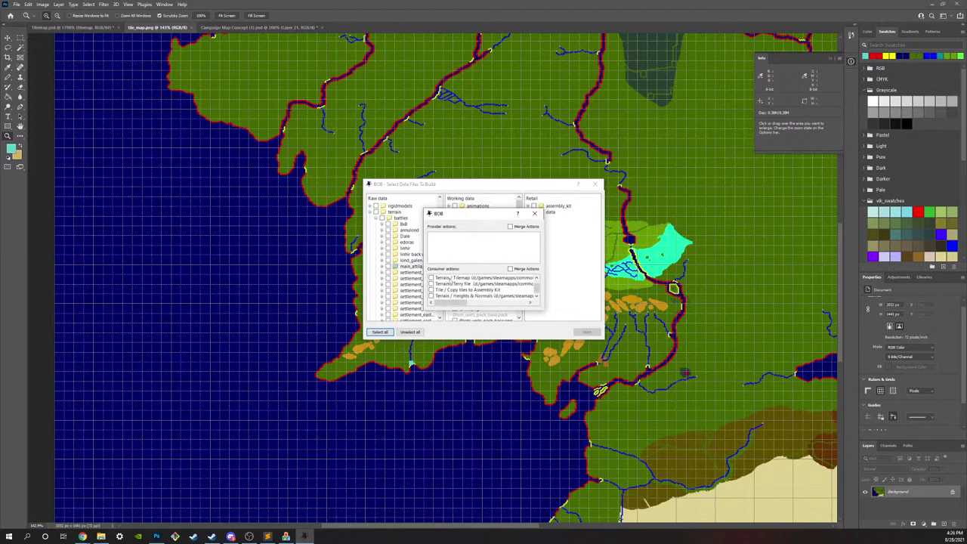
Step: Enable all build actions for main_attila_map, check which of its files are included, and start the BOB build
left_click(433, 296)
scroll(439, 288, "up", 1)
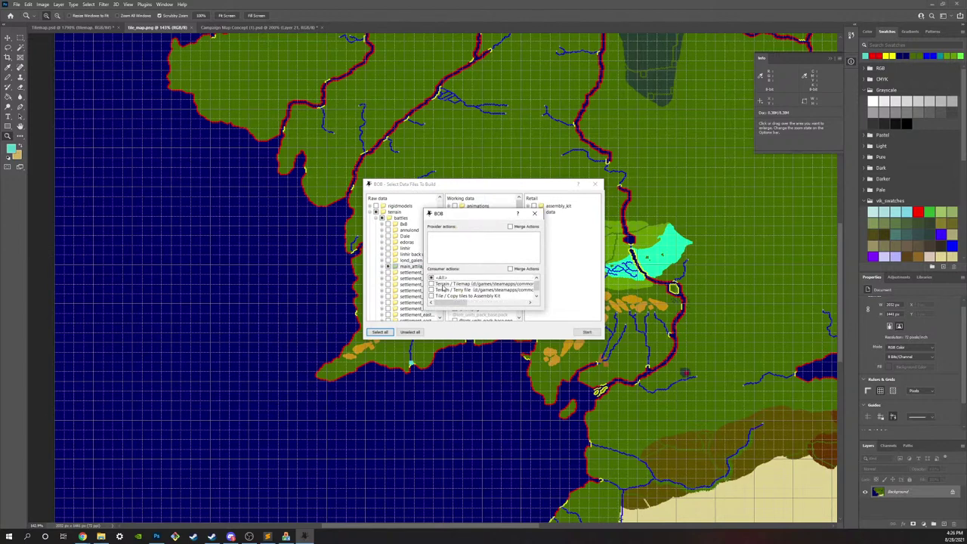
left_click(534, 214)
scroll(412, 272, "up", 2)
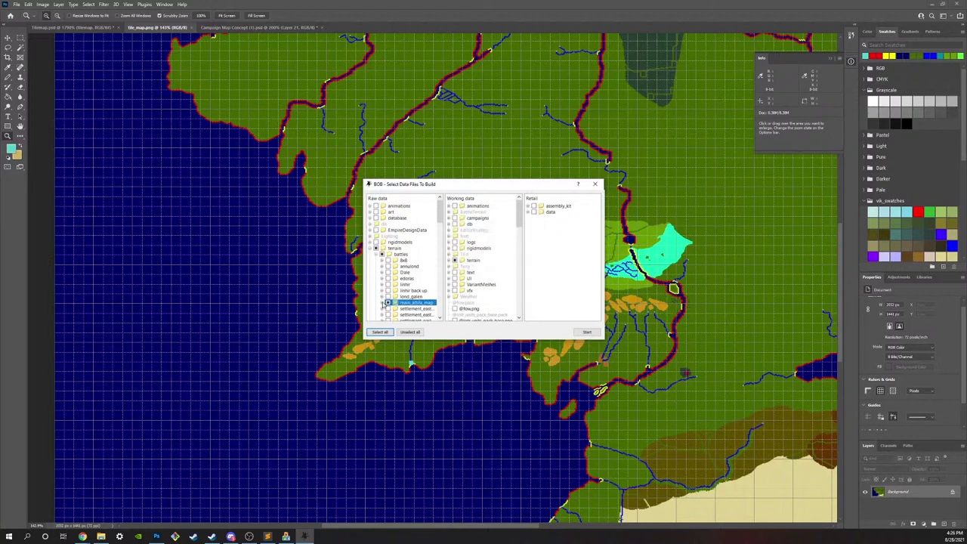
scroll(382, 302, "down", 5)
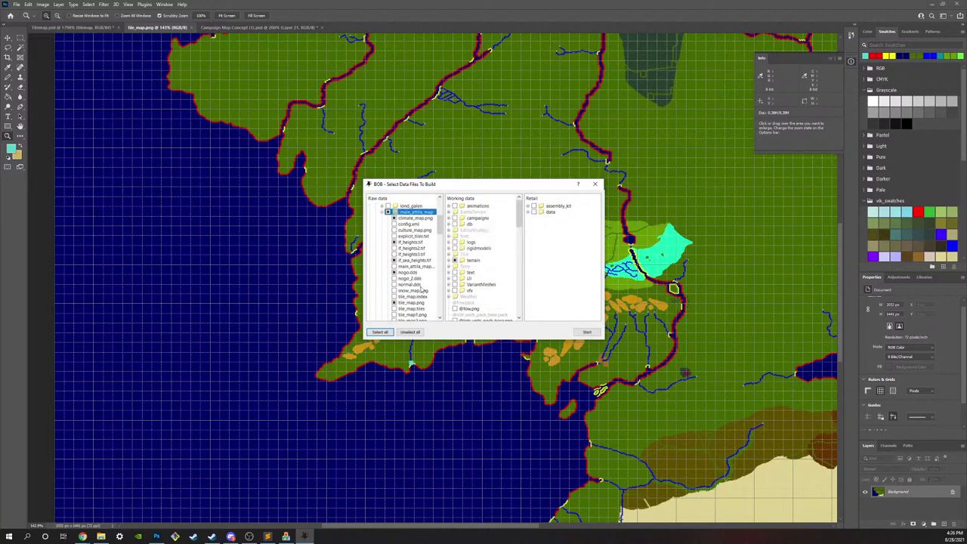
scroll(371, 299, "up", 1)
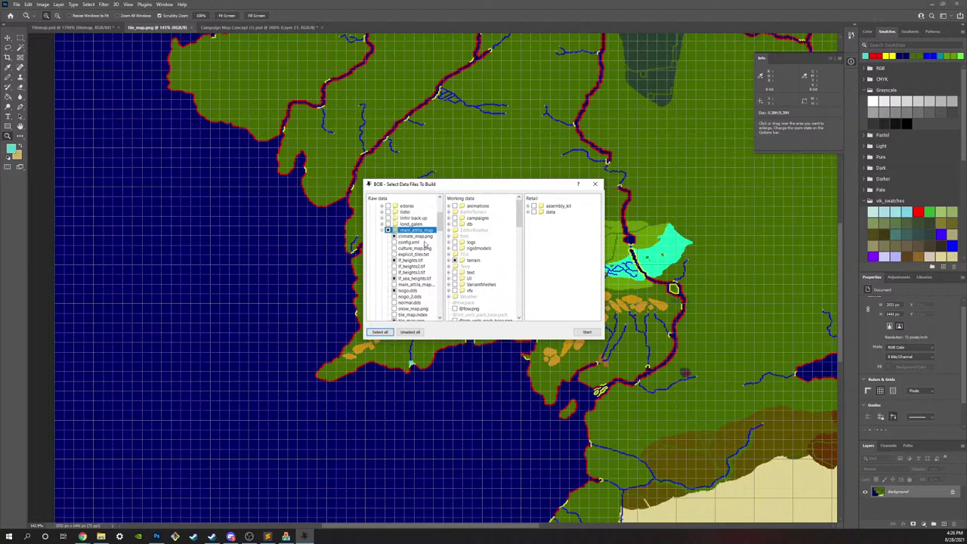
scroll(425, 243, "down", 2)
left_click(587, 332)
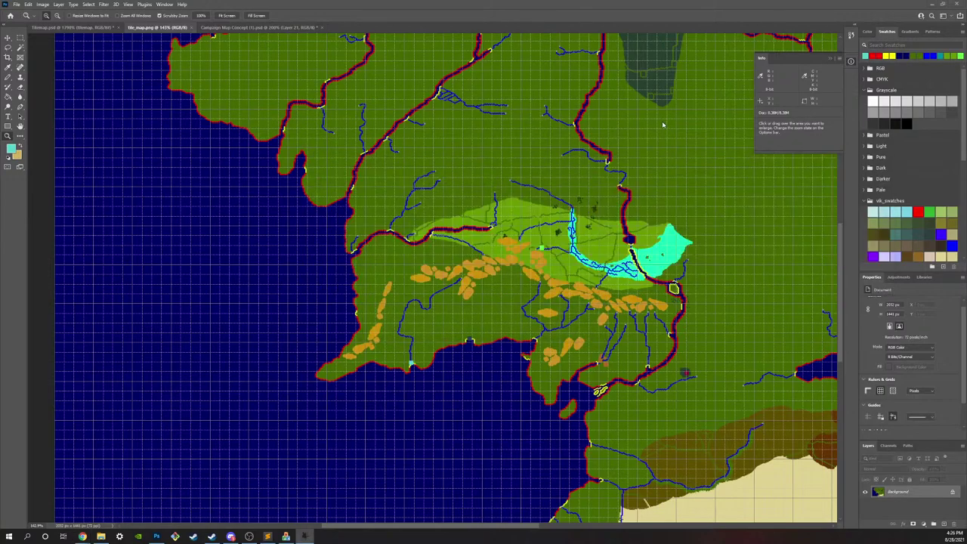
Step: Examine the rivers, lakes and annulond area across tile_map.png at different zoom levels
scroll(522, 255, "up", 2, "alt")
scroll(522, 255, "down", 3, "alt")
scroll(522, 256, "down", 3, "alt")
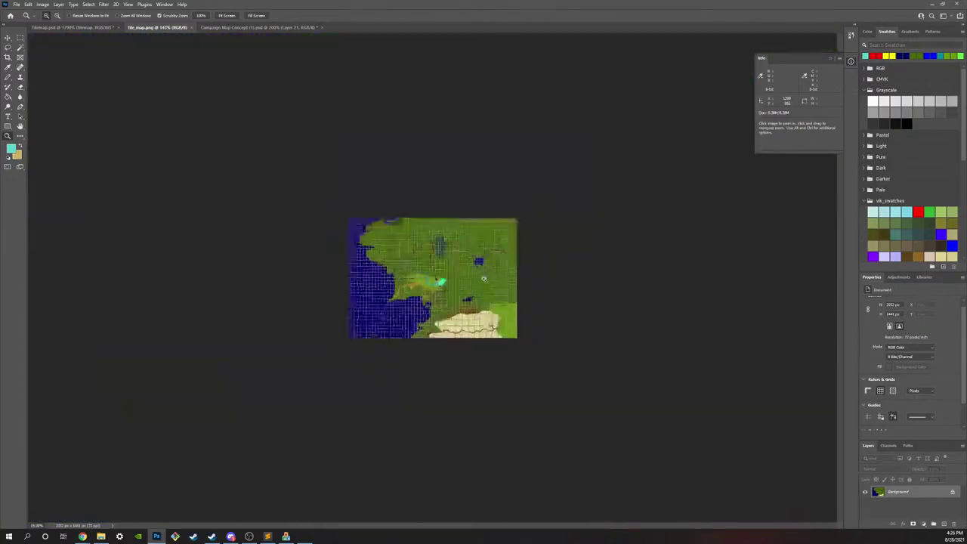
scroll(495, 250, "up", 4, "alt")
scroll(495, 249, "up", 5, "alt")
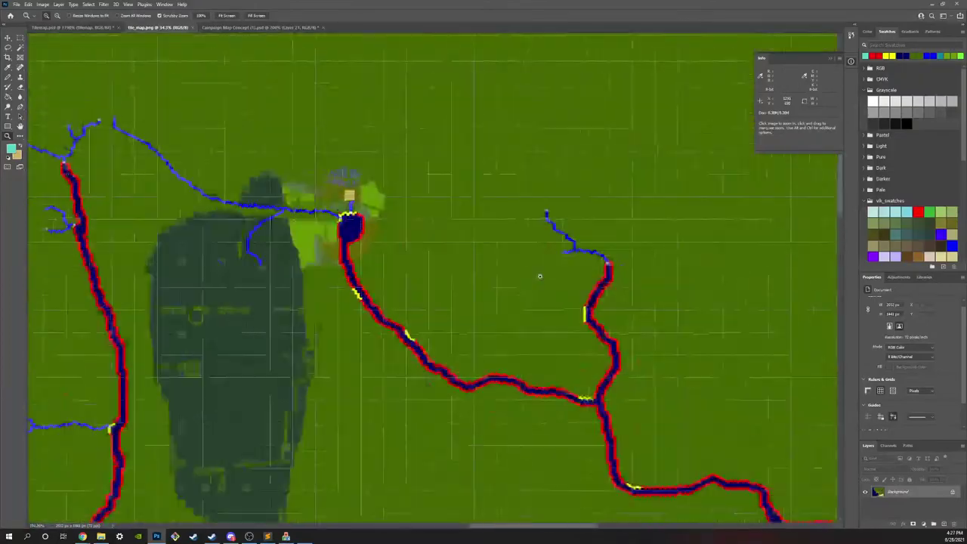
scroll(513, 272, "down", 2, "alt")
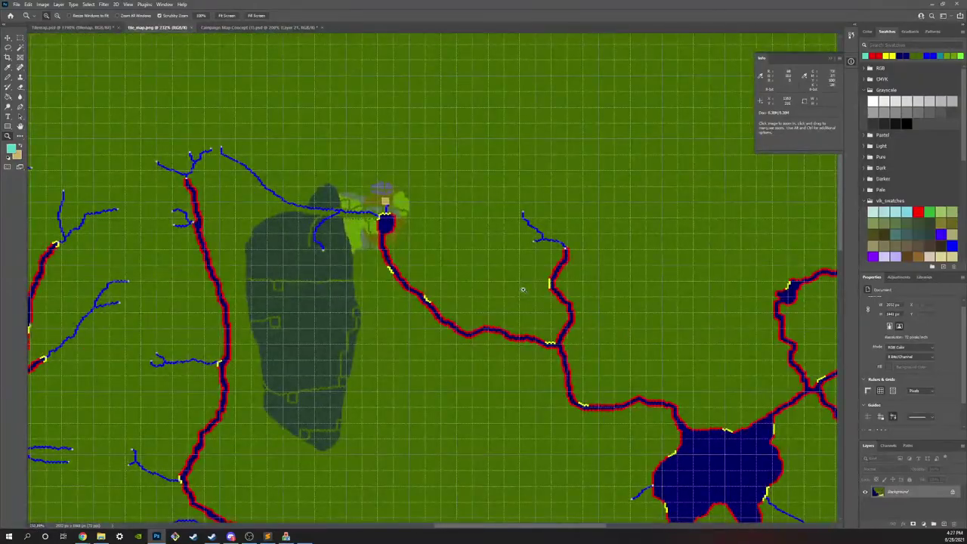
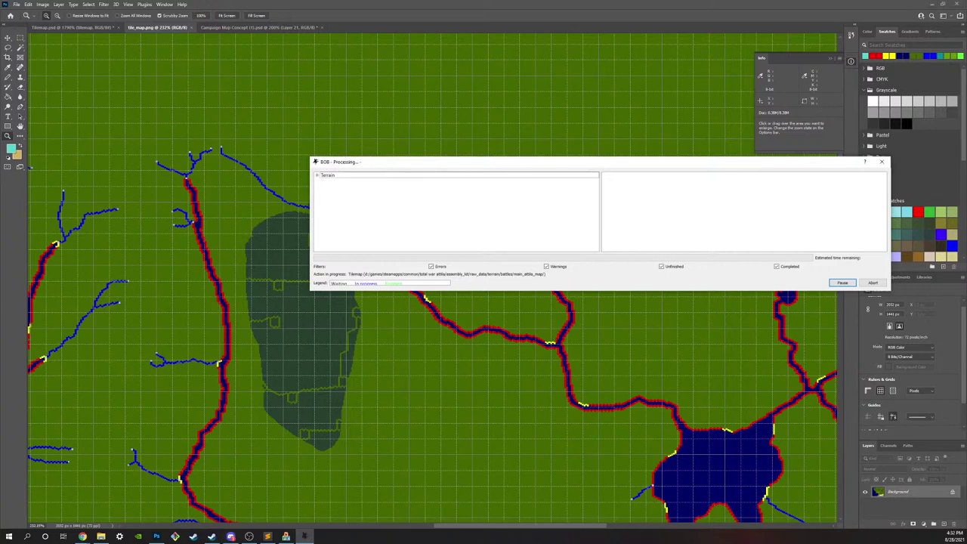
left_click_drag(612, 389, 642, 408)
left_click_drag(525, 488, 525, 305)
left_click_drag(505, 386, 563, 395)
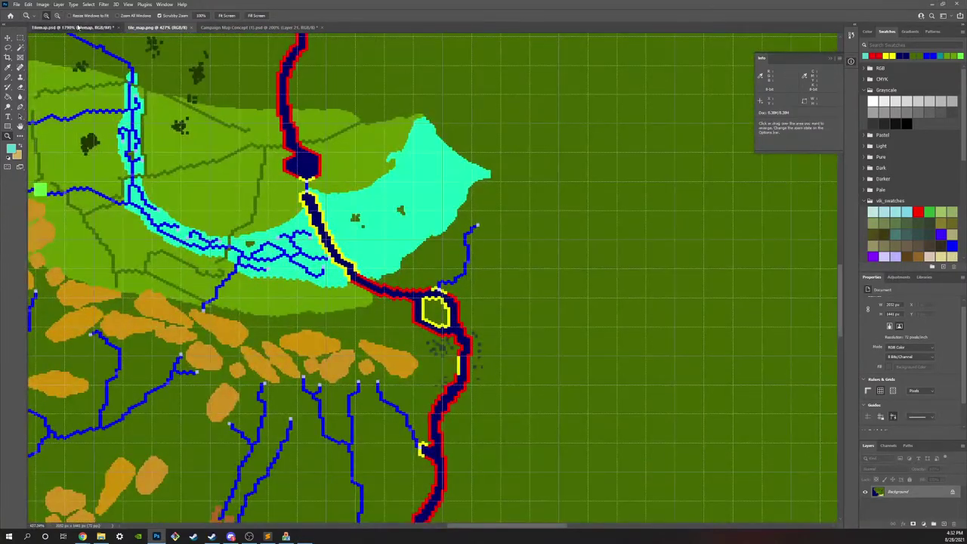
Step: In Tilemap.psd, use the Pencil tool to paint a turquoise square across the river at the yellow crossing south of the lake
left_click(75, 27)
scroll(420, 327, "down", 3)
scroll(420, 326, "down", 5, "alt")
scroll(634, 400, "up", 6, "alt")
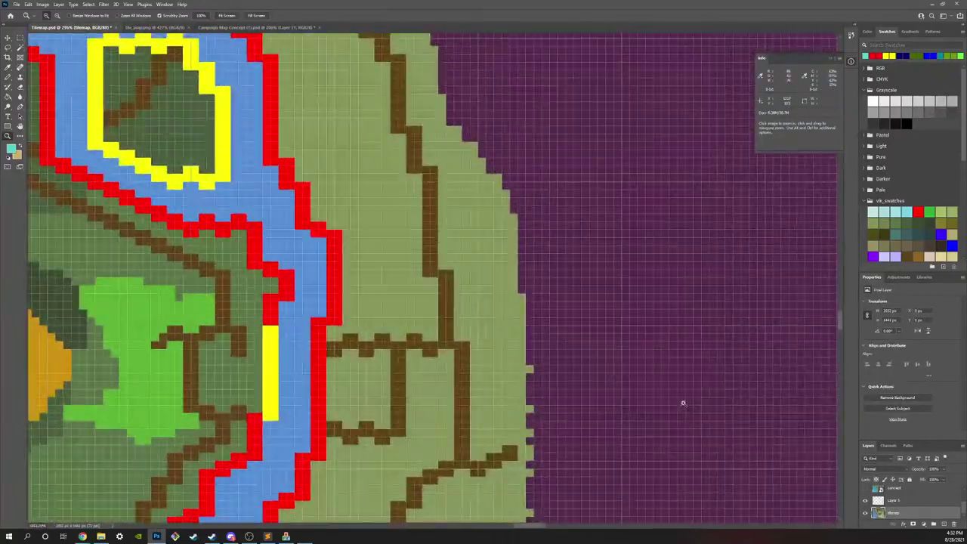
left_click(7, 76)
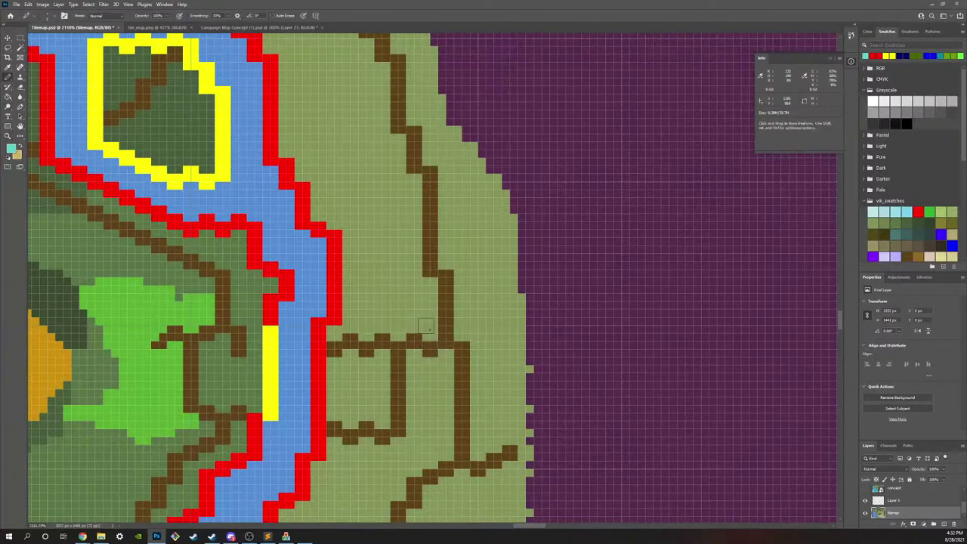
scroll(274, 317, "down", 3)
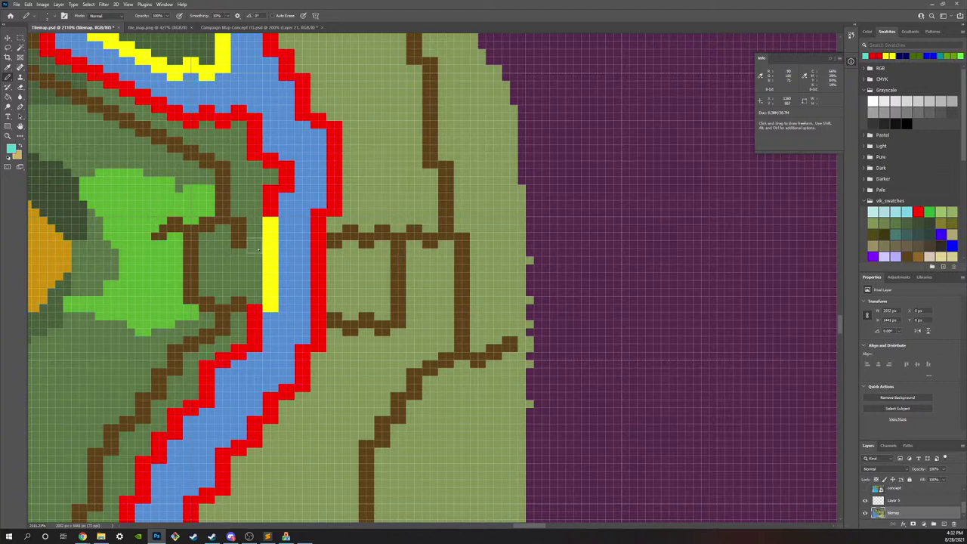
left_click(270, 228)
left_click(271, 243)
left_click(270, 258)
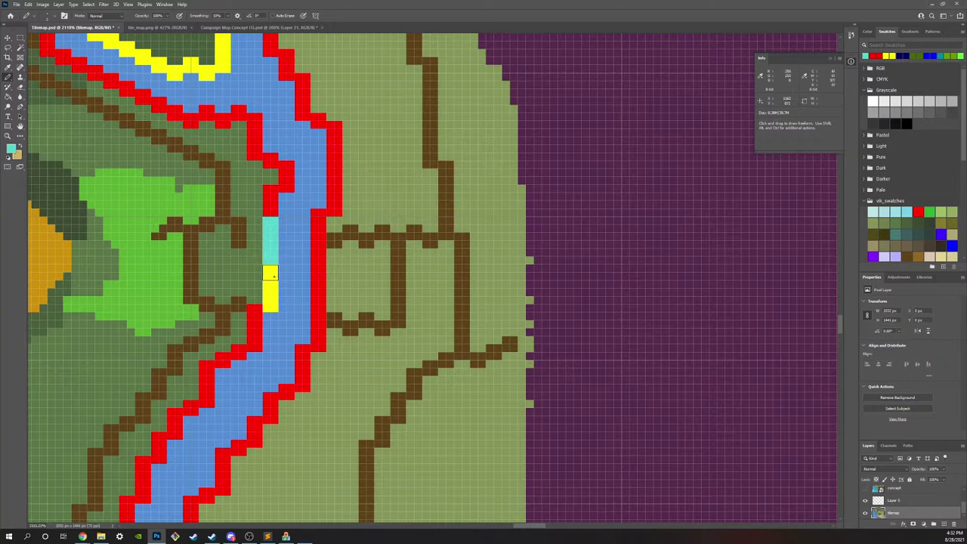
left_click(271, 274)
mouse_move(271, 258)
left_mouse_down()
mouse_move(293, 277)
mouse_move(320, 275)
mouse_move(318, 224)
mouse_move(282, 227)
mouse_move(285, 259)
mouse_move(302, 236)
left_mouse_up()
scroll(318, 208, "down", 5)
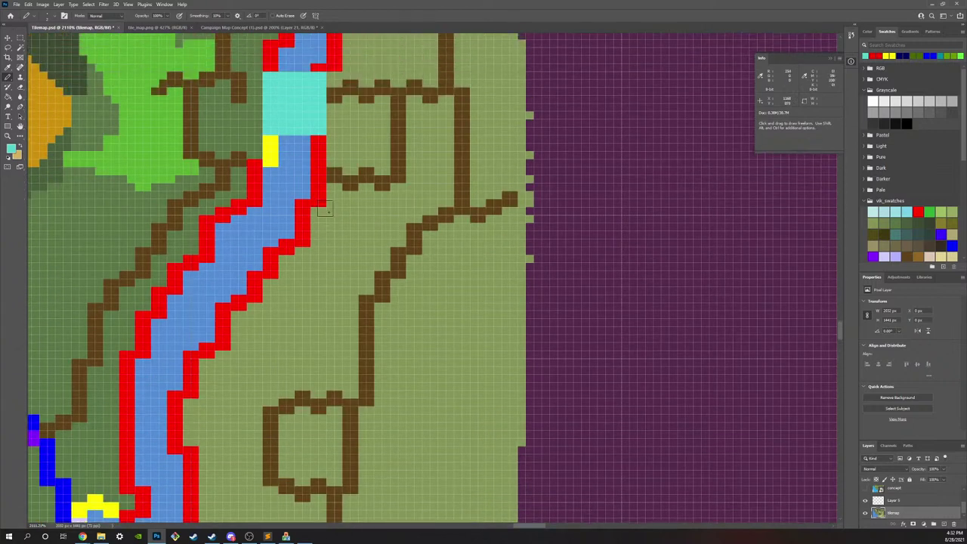
Step: Paint a second turquoise square at the map's purple border, east of the brown roads and level with the river square
scroll(321, 215, "up", 3)
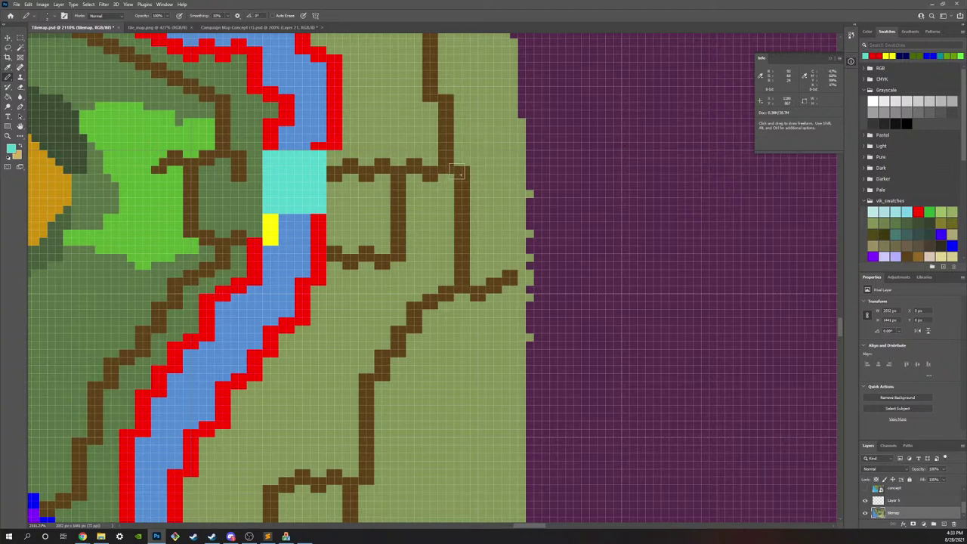
scroll(452, 173, "up", 3)
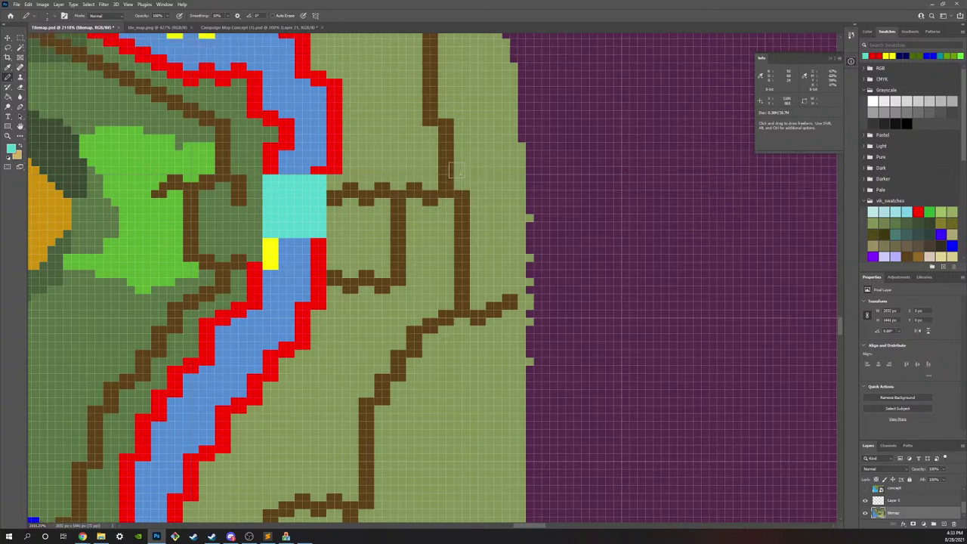
scroll(424, 167, "right", 2)
scroll(377, 144, "left", 4)
scroll(378, 123, "left", 4, "ctrl")
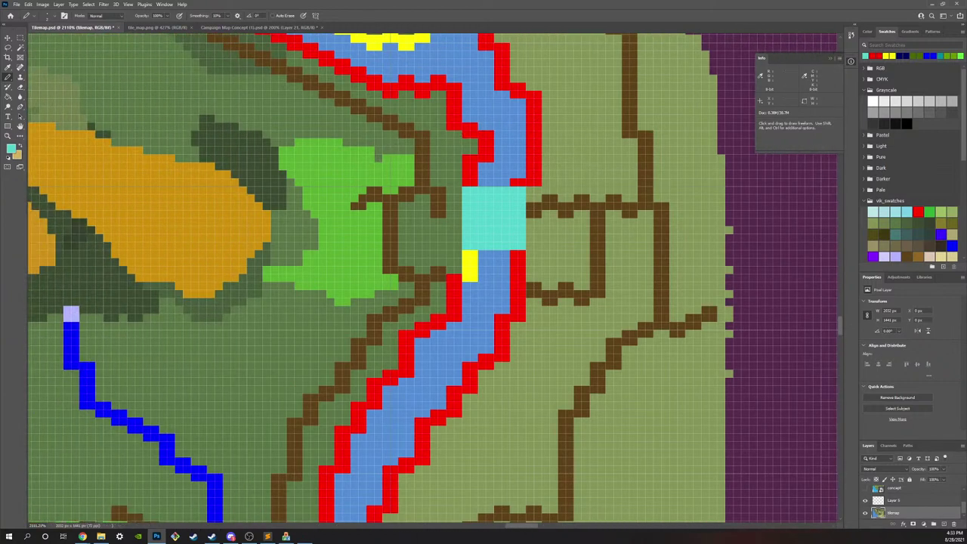
scroll(461, 198, "right", 1, "ctrl")
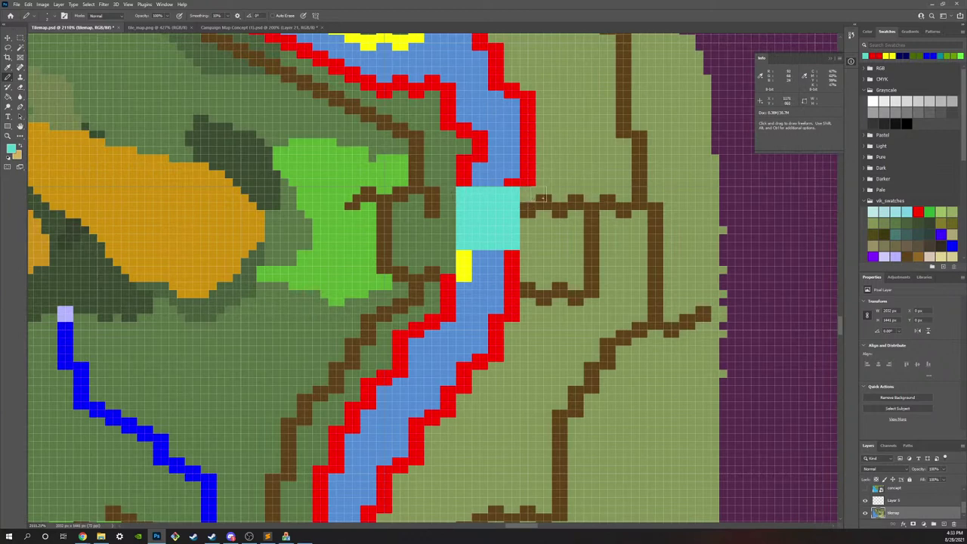
scroll(541, 198, "up", 1)
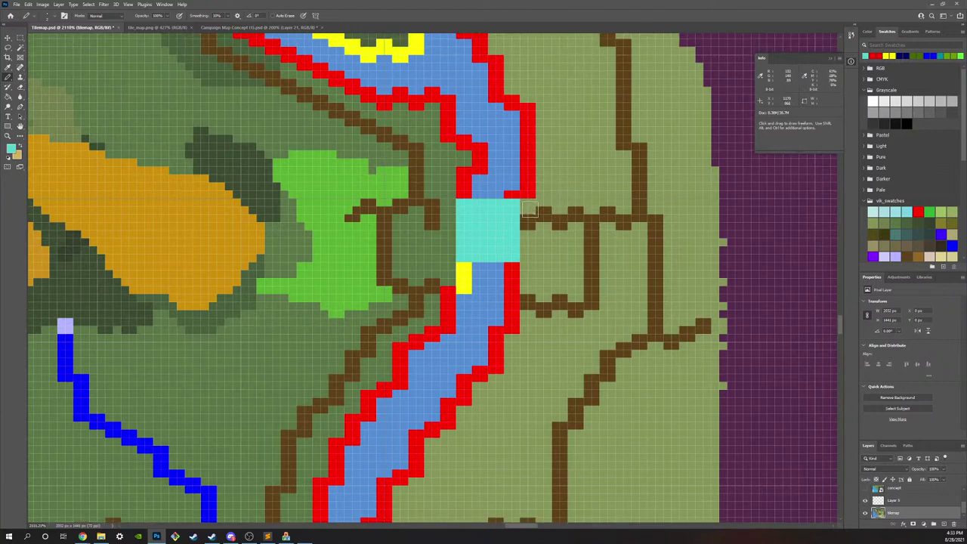
scroll(712, 244, "right", 5, "ctrl")
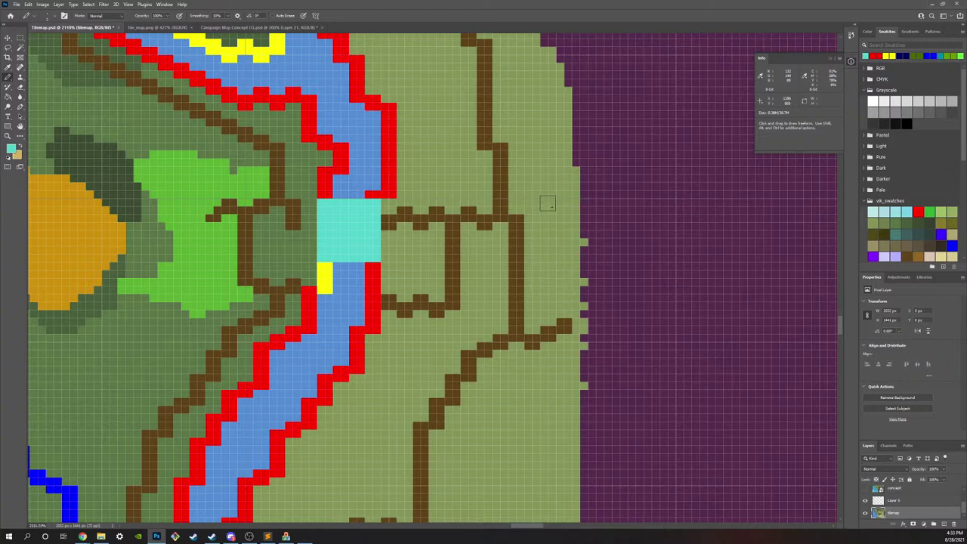
mouse_move(548, 203)
left_mouse_down()
mouse_move(541, 255)
mouse_move(580, 213)
mouse_move(546, 206)
mouse_move(550, 240)
mouse_move(563, 216)
mouse_move(575, 253)
left_mouse_up()
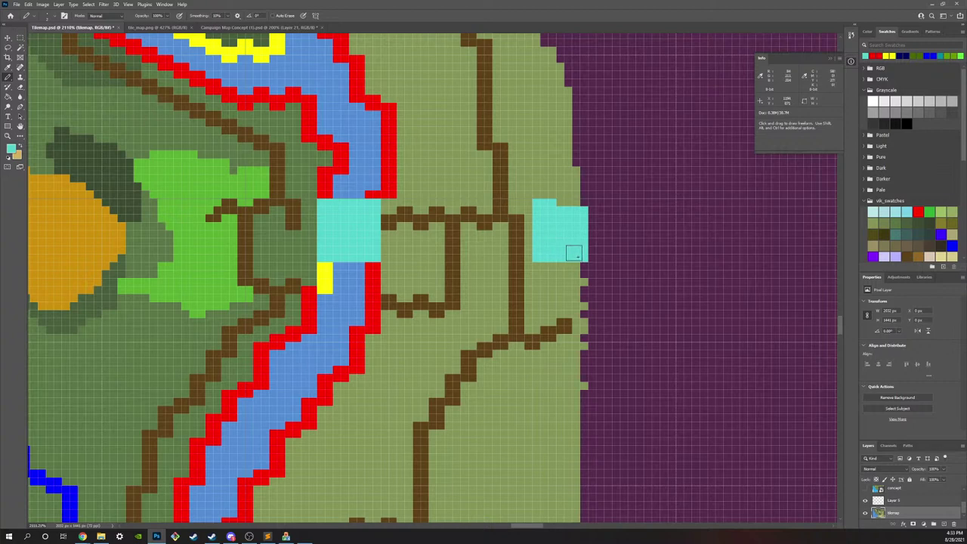
mouse_move(538, 254)
left_mouse_down()
mouse_move(529, 254)
mouse_move(533, 201)
mouse_move(567, 204)
left_mouse_up()
scroll(604, 324, "down", 1)
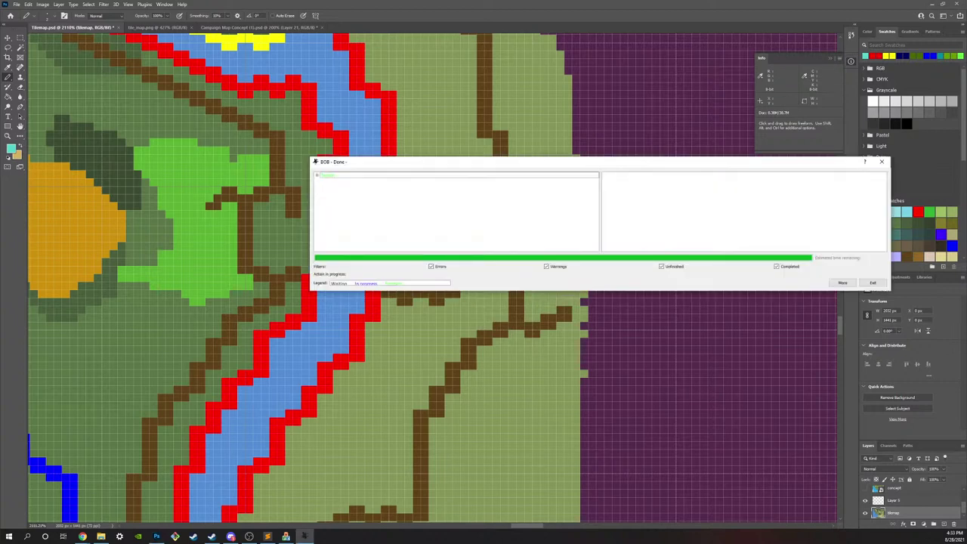
Step: Exit BOB, switch to File Explorer and look through the Total War Attila data folder's pack files
left_click(874, 284)
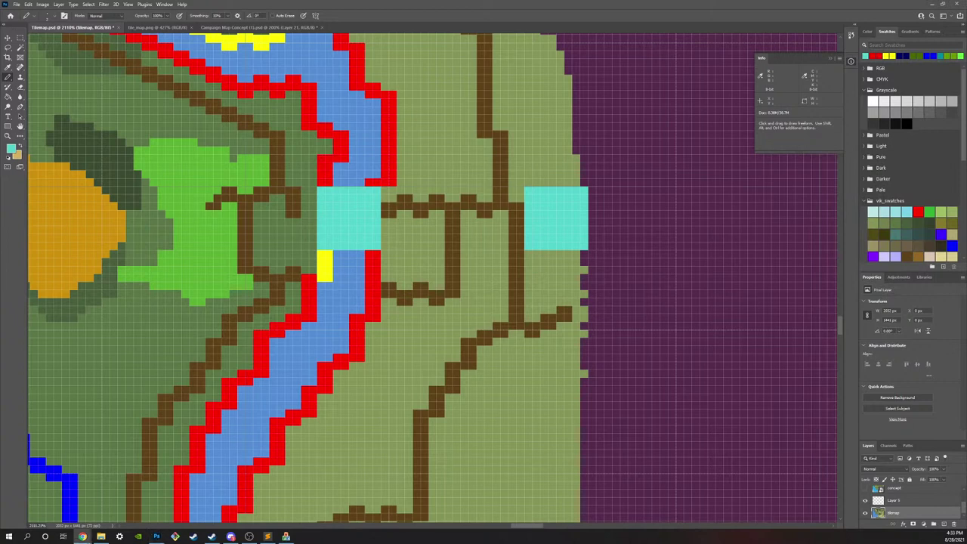
left_click(101, 537)
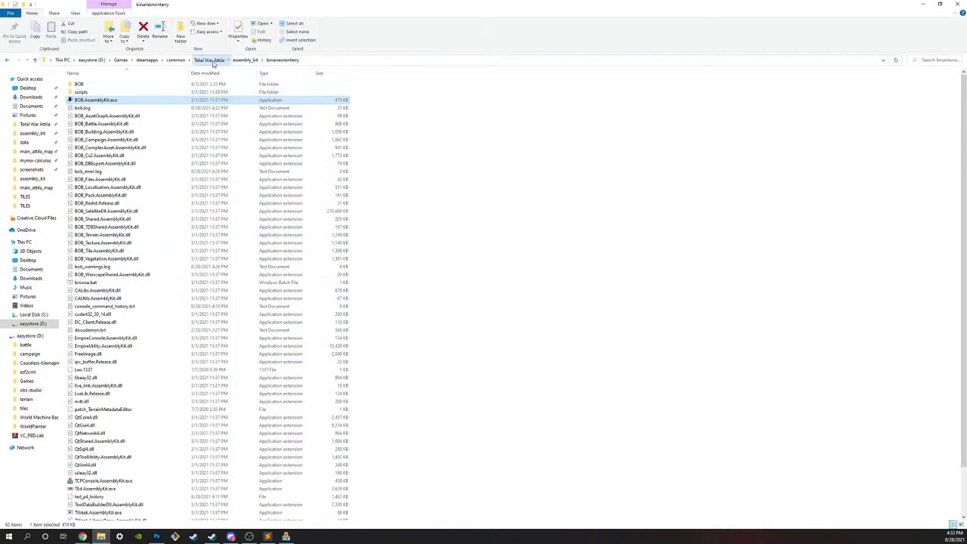
left_click(207, 59)
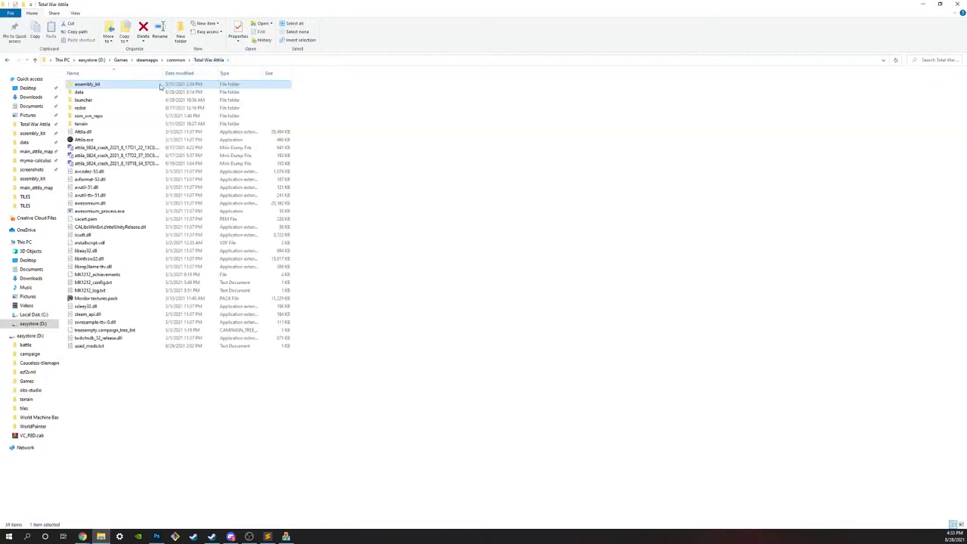
left_click(107, 92)
double_click(107, 92)
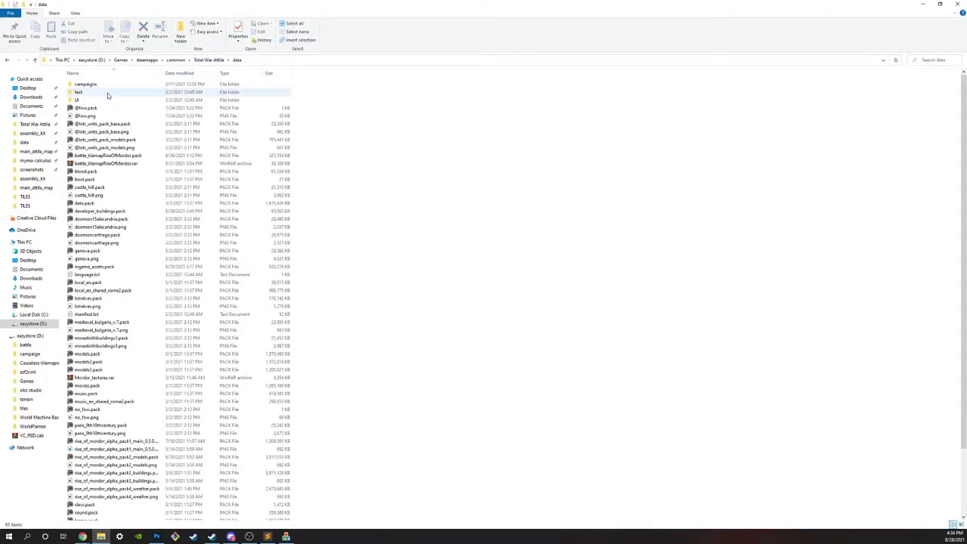
scroll(109, 98, "down", 3)
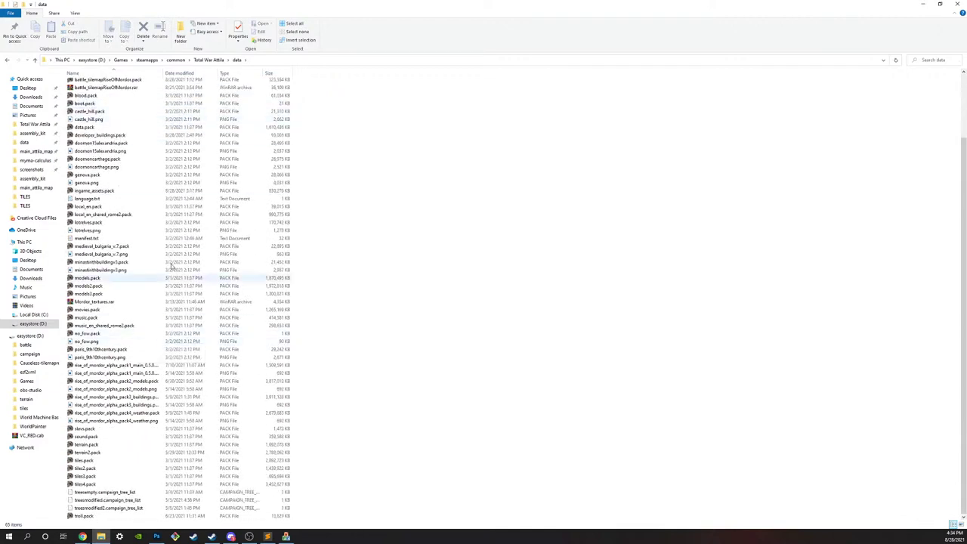
scroll(109, 170, "up", 3)
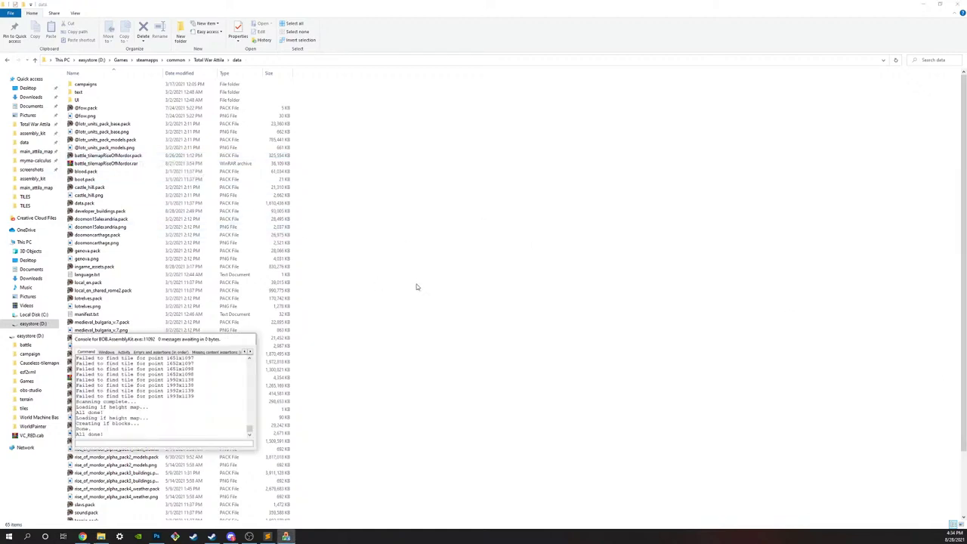
Step: Open battle_tilemapRiseOfMordor.pack and decline the schema update
left_click(559, 287)
scroll(559, 287, "down", 2)
scroll(134, 157, "up", 2)
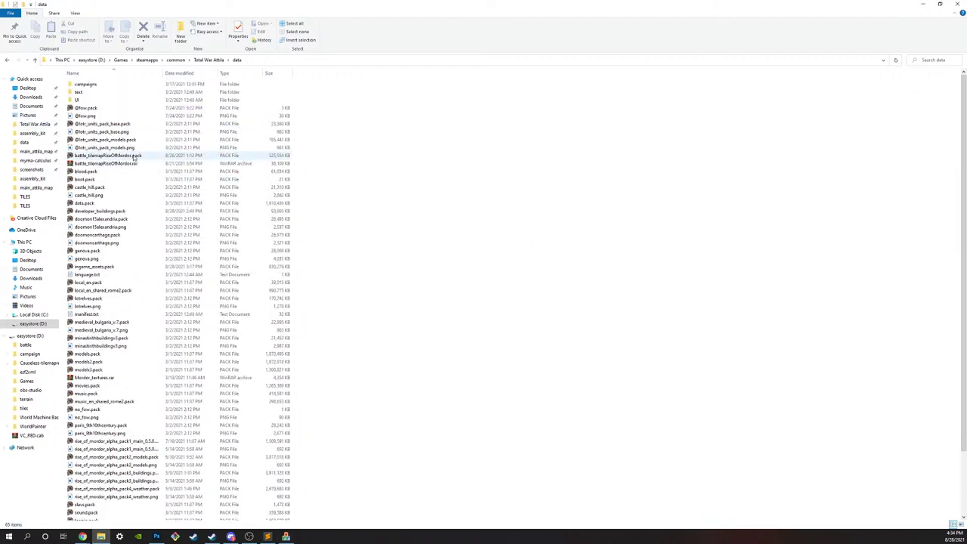
left_click(136, 156)
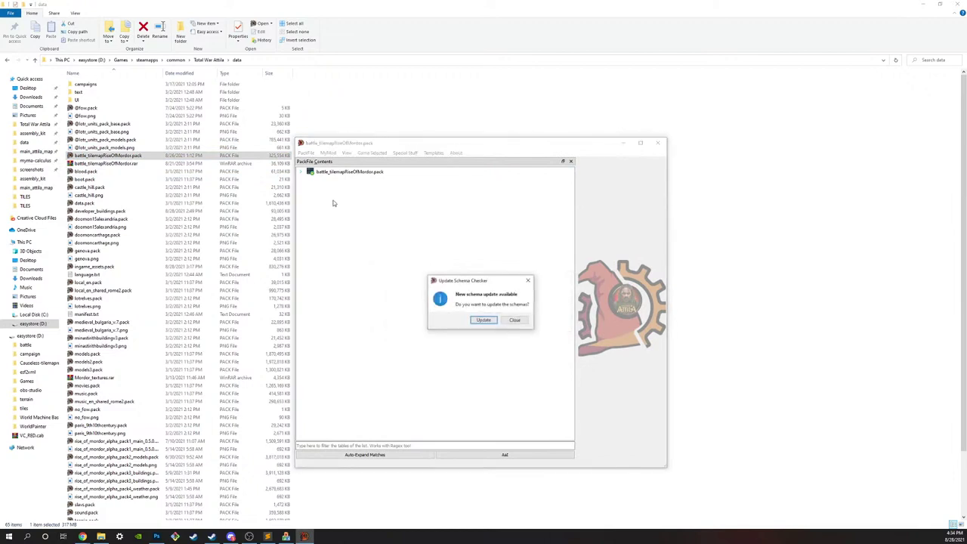
left_click(517, 320)
Step: Expand the pack's db, terrain/battles and terrain/tiles/battle/assembly_kit folders
left_click(300, 174)
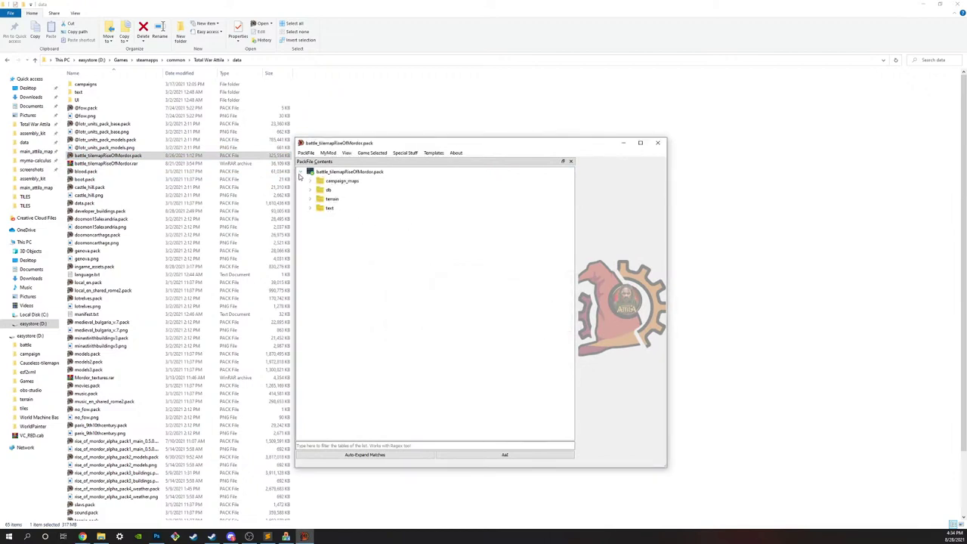
left_click(310, 189)
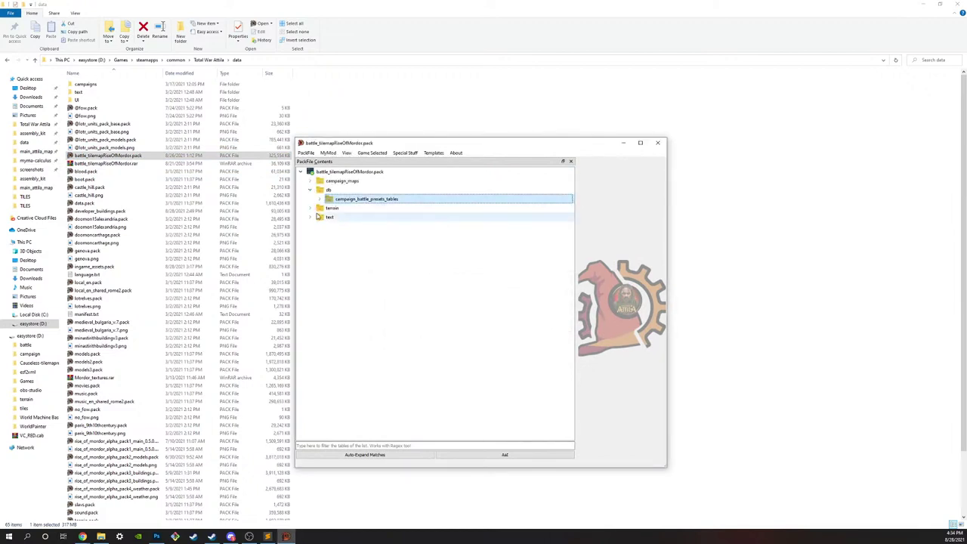
left_click(310, 208)
left_click(319, 217)
left_click(328, 263)
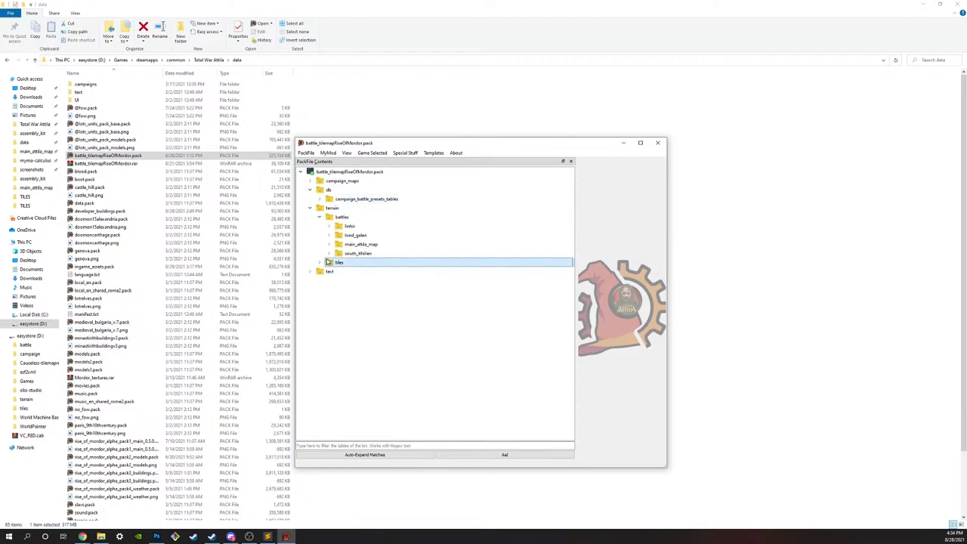
left_click(319, 262)
left_click(329, 272)
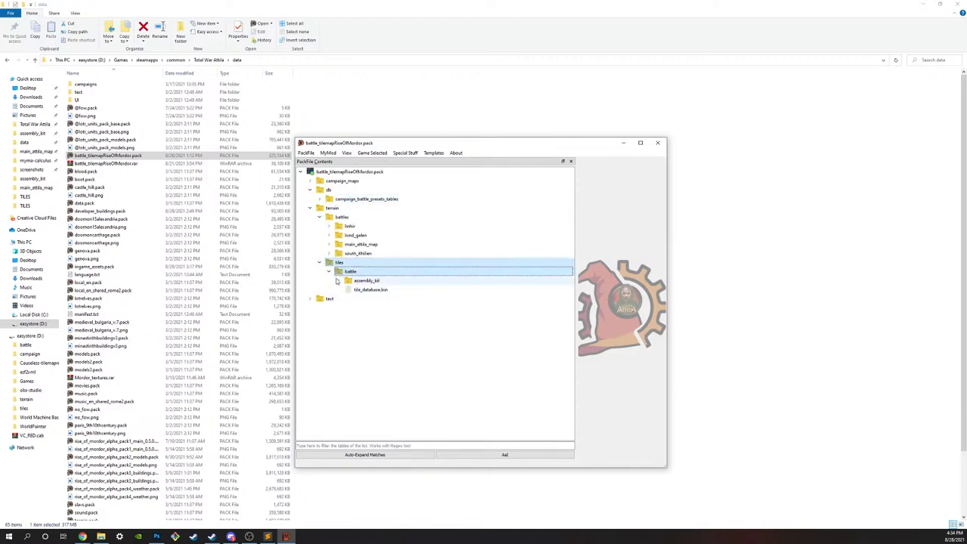
left_click(337, 281)
left_click(366, 281)
Step: Start adding a folder to the pack's assembly_kit folder and browse to Total War Attila's assembly_kit directory
right_click(365, 284)
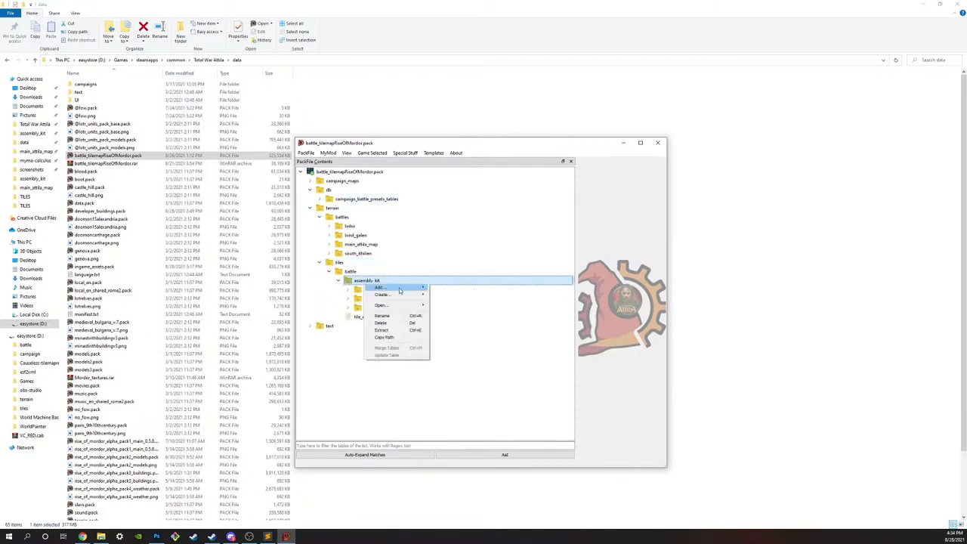
mouse_move(399, 290)
left_click(445, 294)
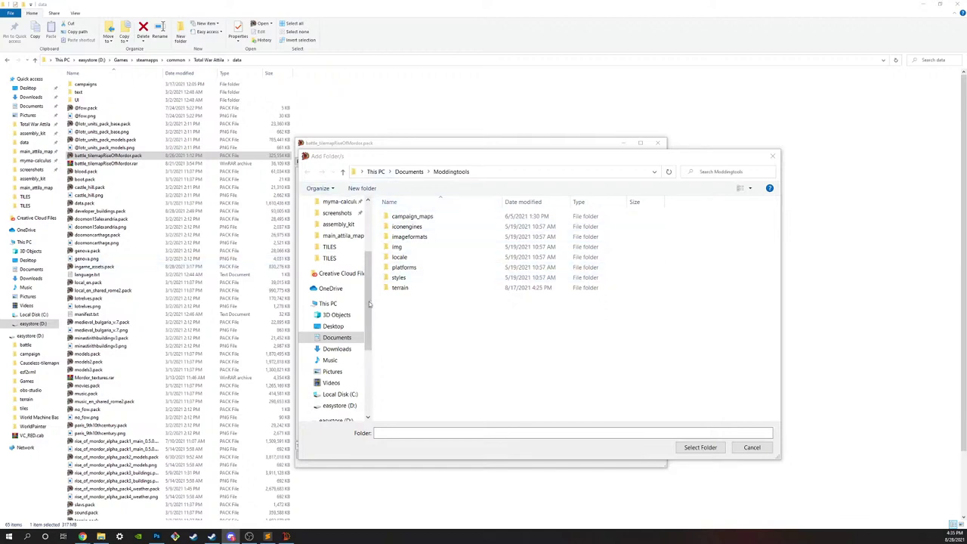
scroll(355, 302, "up", 4)
scroll(346, 300, "down", 4)
left_click(347, 231)
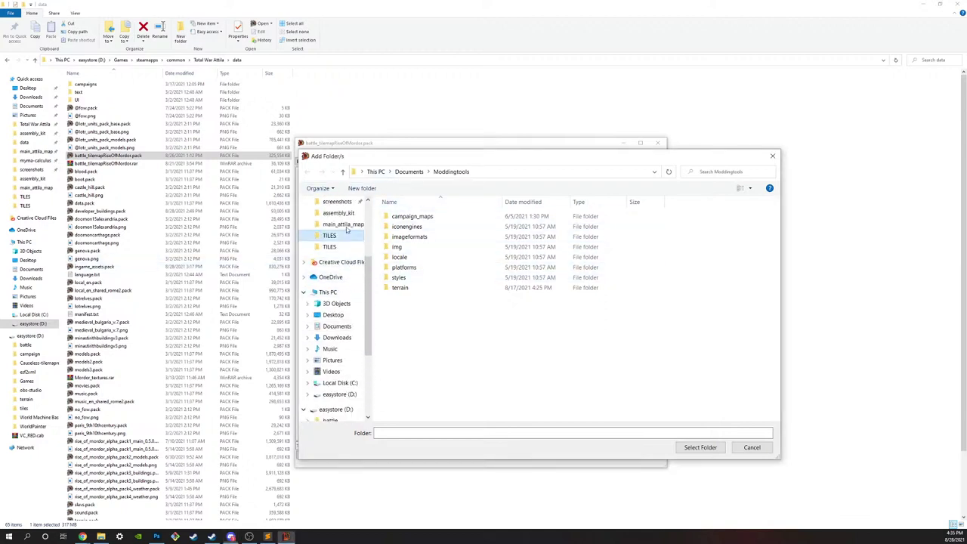
left_click(349, 224)
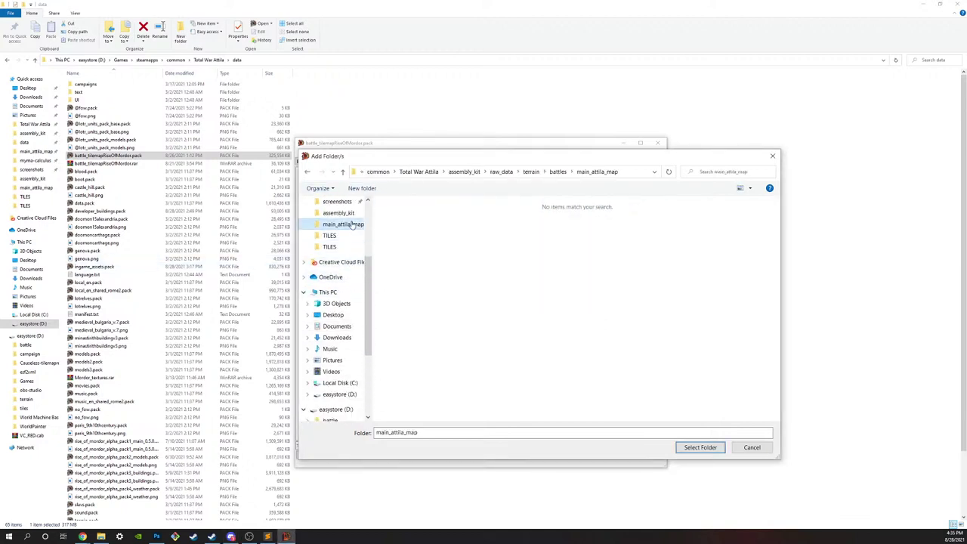
left_click(503, 171)
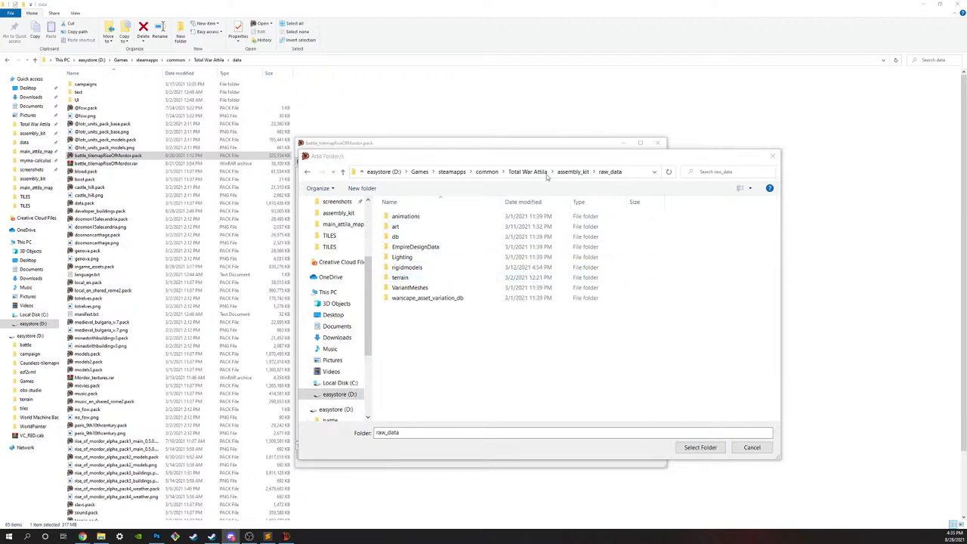
double_click(412, 277)
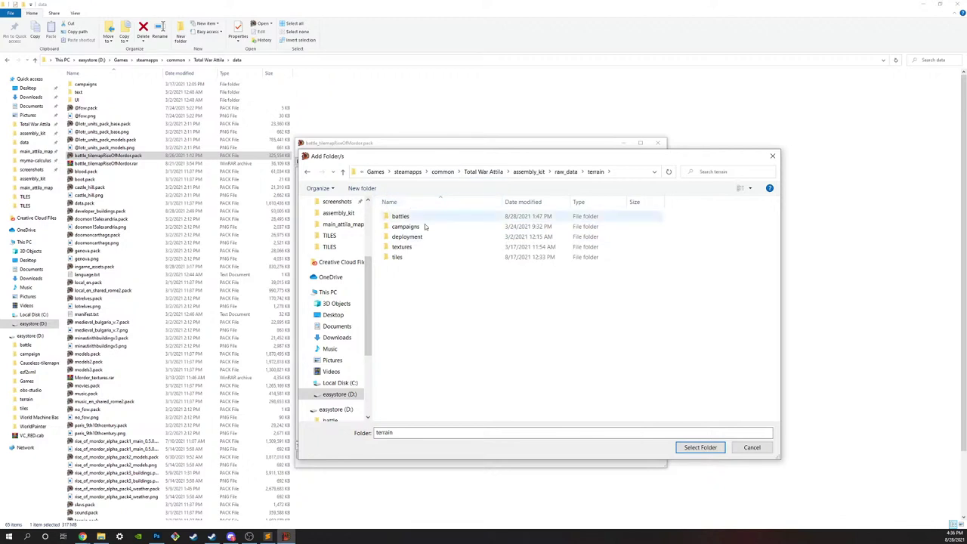
left_click(533, 171)
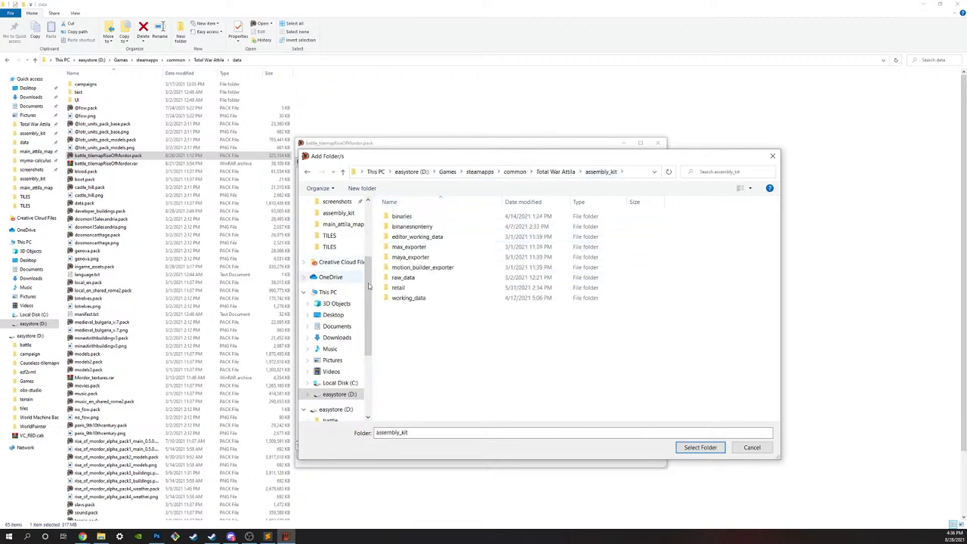
Step: Add the annulond folder from working_data/terrain/tiles/battle/assembly_kit to the pack and collapse its contents
double_click(411, 297)
double_click(412, 257)
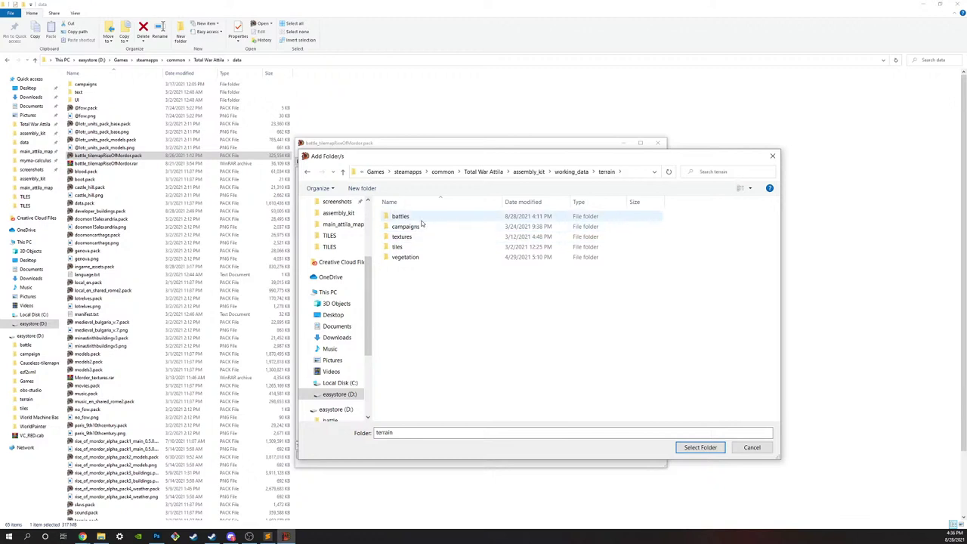
left_click(464, 217)
left_click_drag(479, 165, 504, 218)
double_click(440, 300)
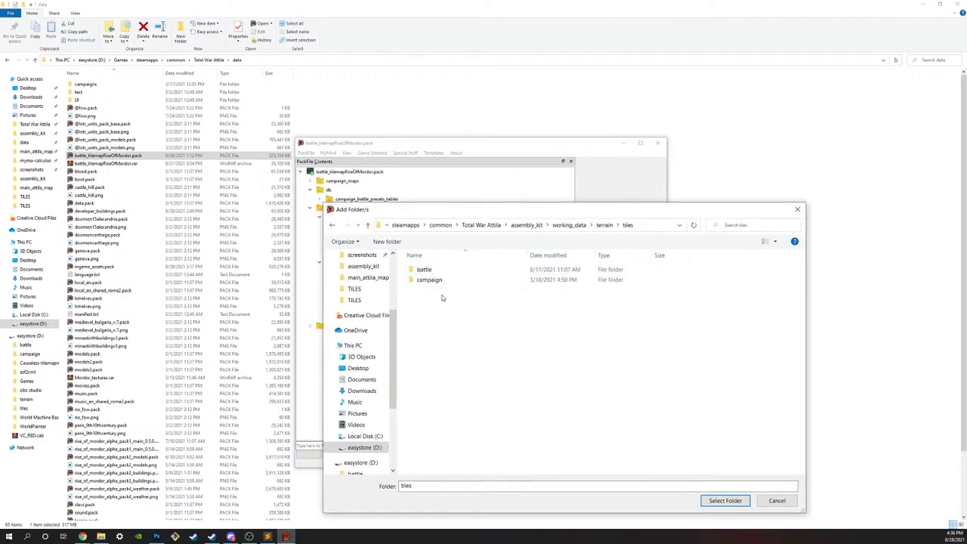
double_click(453, 270)
double_click(475, 281)
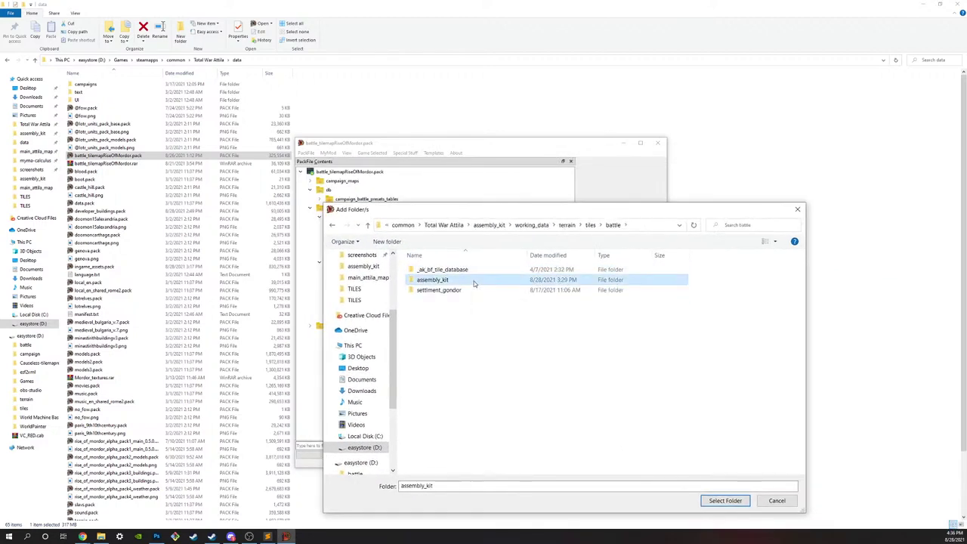
left_click(481, 280)
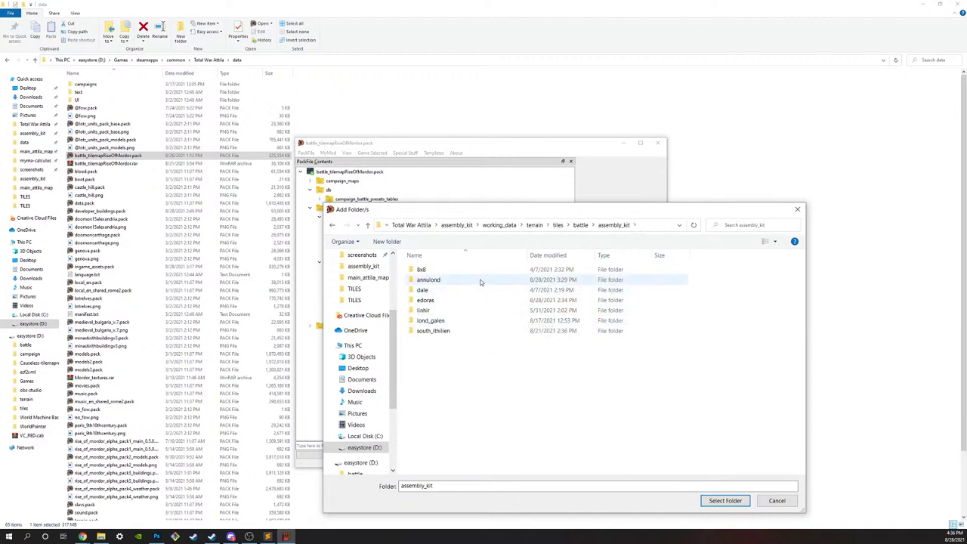
left_click_drag(430, 211, 523, 217)
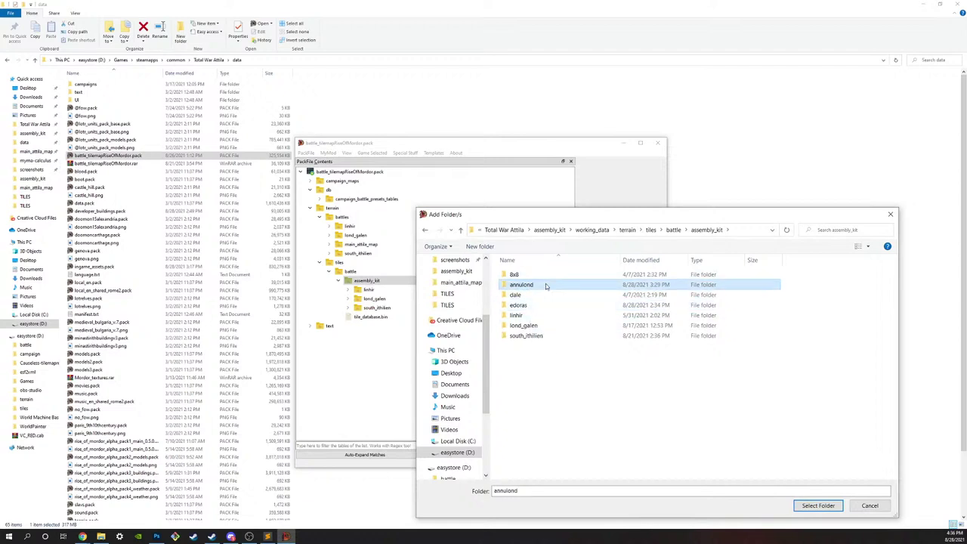
left_click(823, 508)
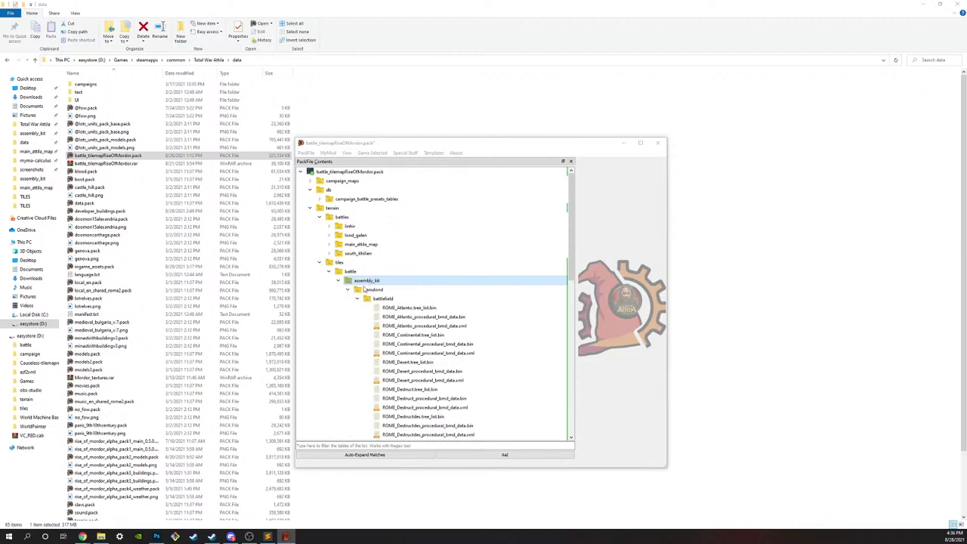
left_click(348, 290)
left_click(353, 292)
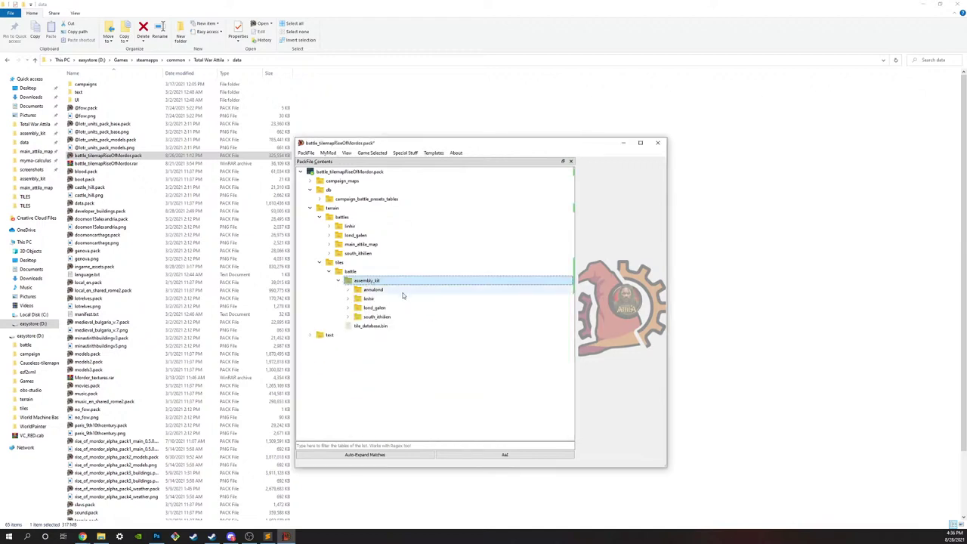
Step: Keep the annulond folder and delete the old tile_database.bin from the pack's terrain/tiles/battle folder
key("Delete")
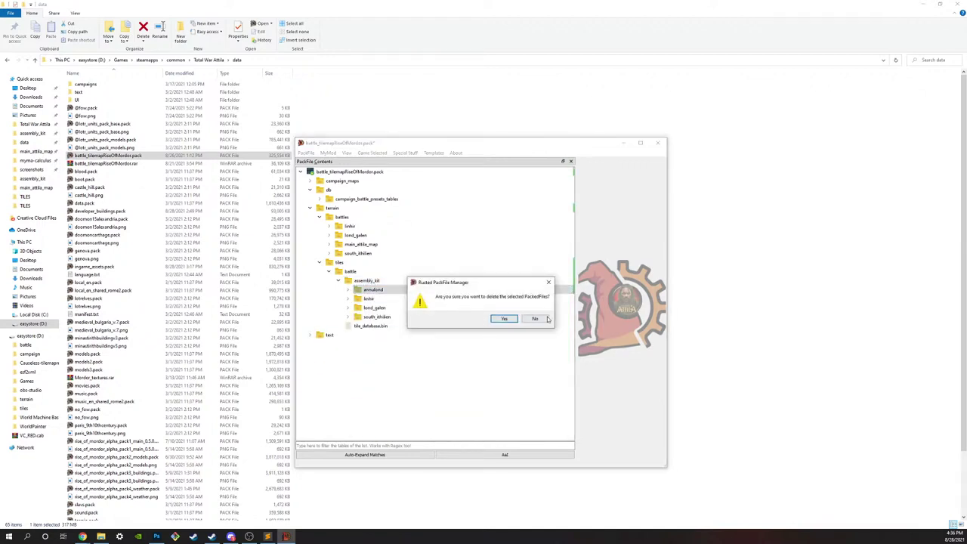
left_click(548, 282)
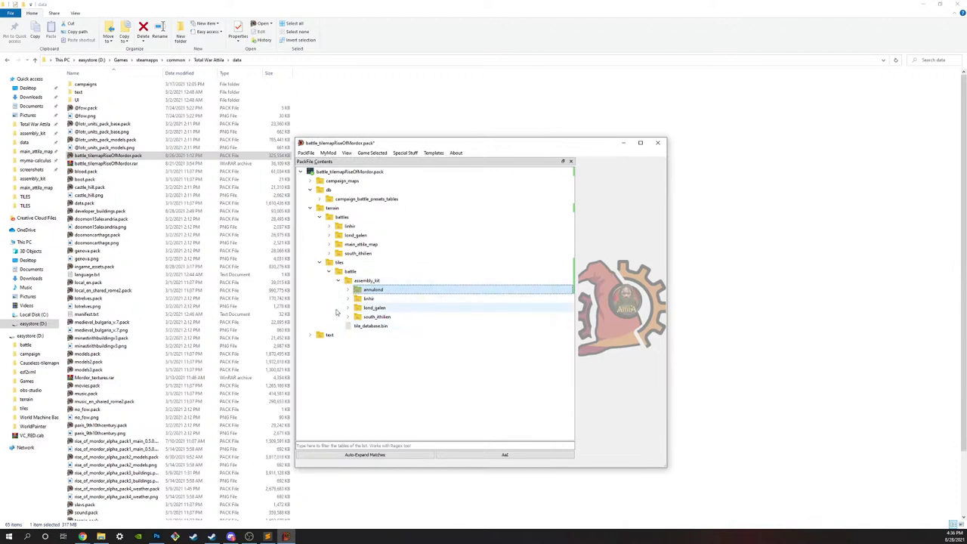
left_click(363, 326)
key("Delete")
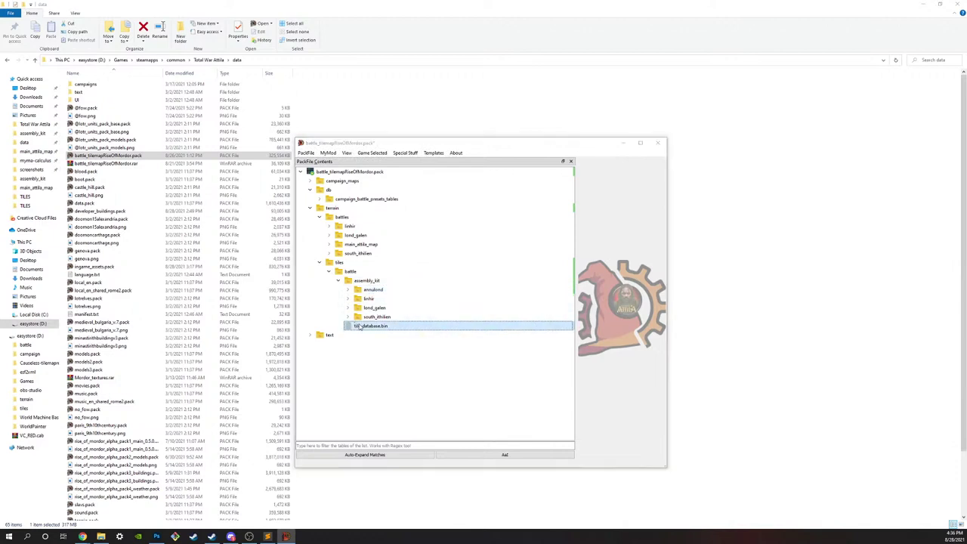
left_click(504, 319)
Step: Add tile_database.bin from working_data/terrain/tiles/battle to the pack's assembly_kit folder
right_click(367, 281)
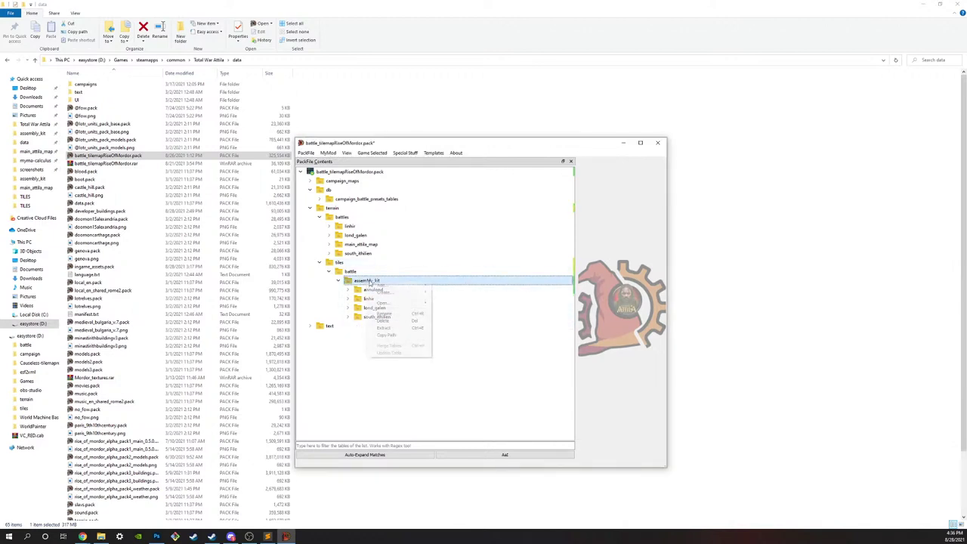
mouse_move(400, 285)
left_click(449, 285)
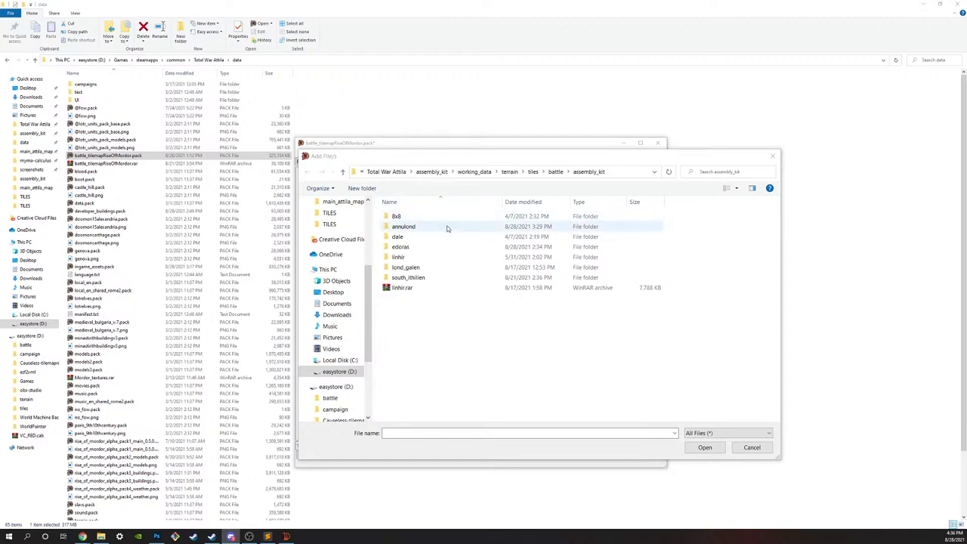
left_click_drag(462, 161, 539, 174)
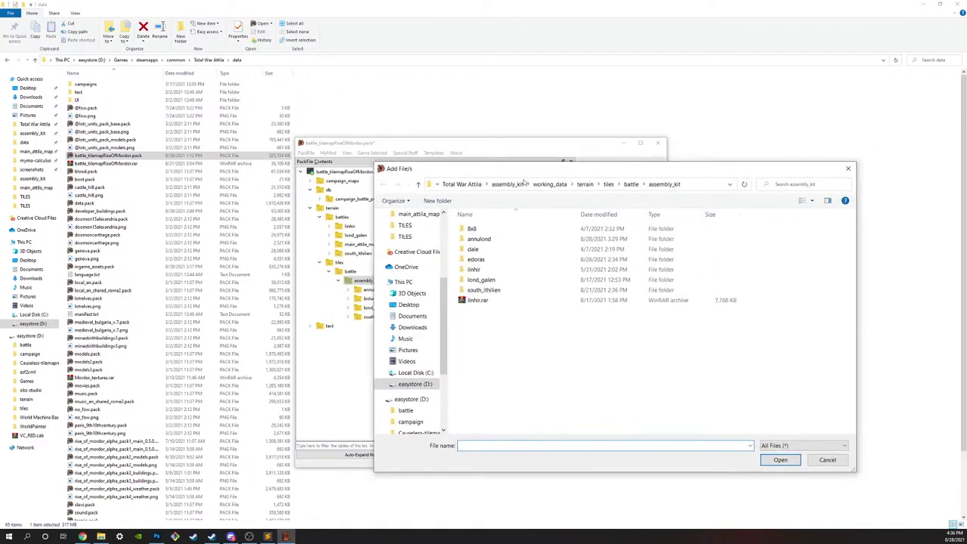
left_click(630, 185)
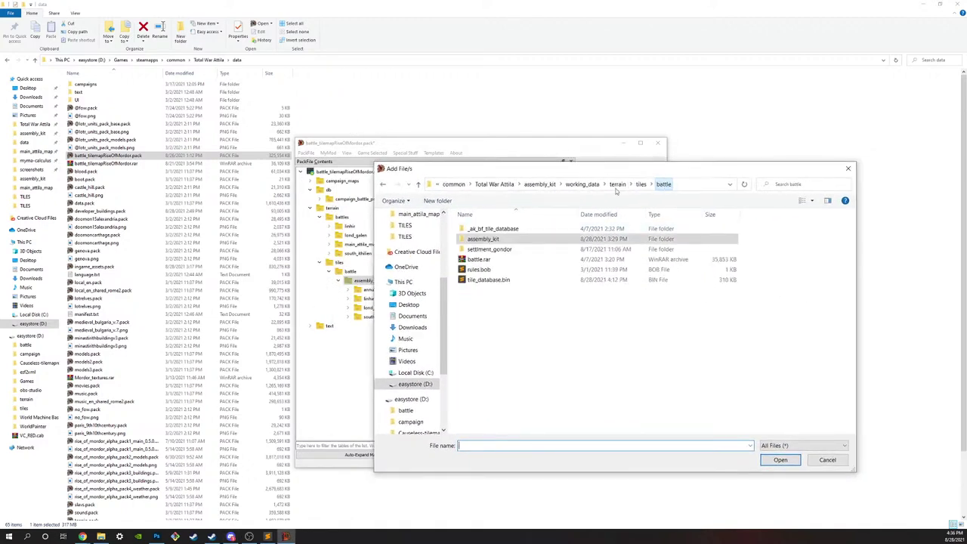
left_click(482, 280)
double_click(482, 281)
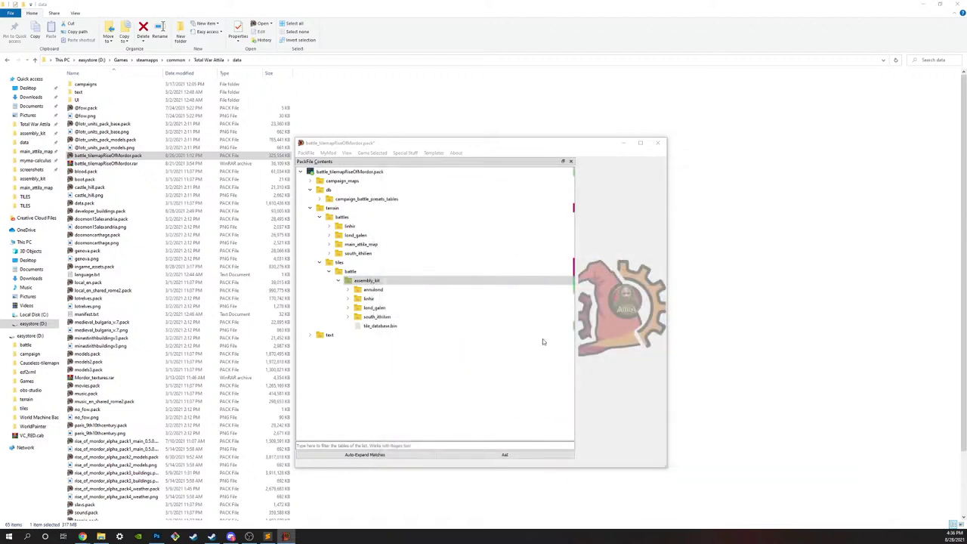
Step: Delete the misplaced tile_database.bin from the pack's assembly_kit folder
right_click(409, 281)
left_click(375, 322)
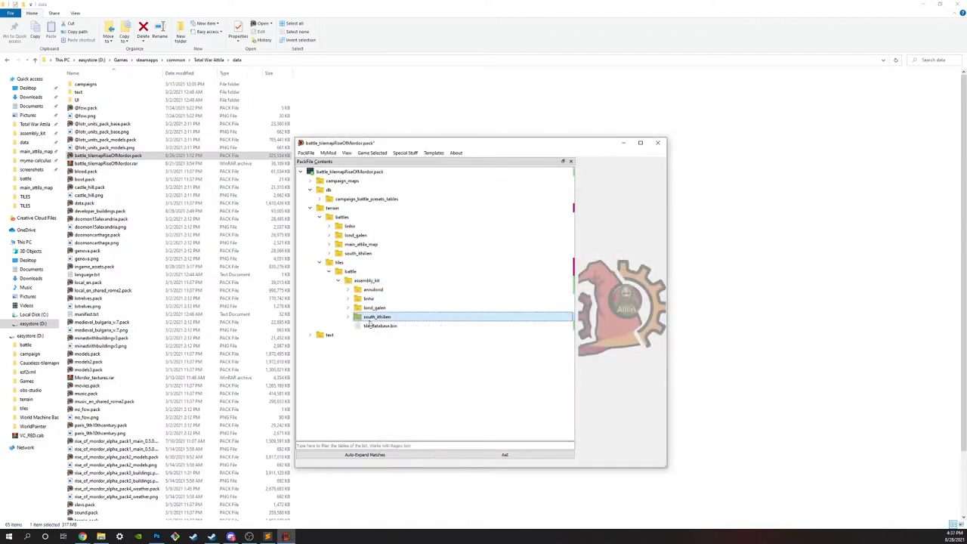
left_click(372, 327)
key("Delete")
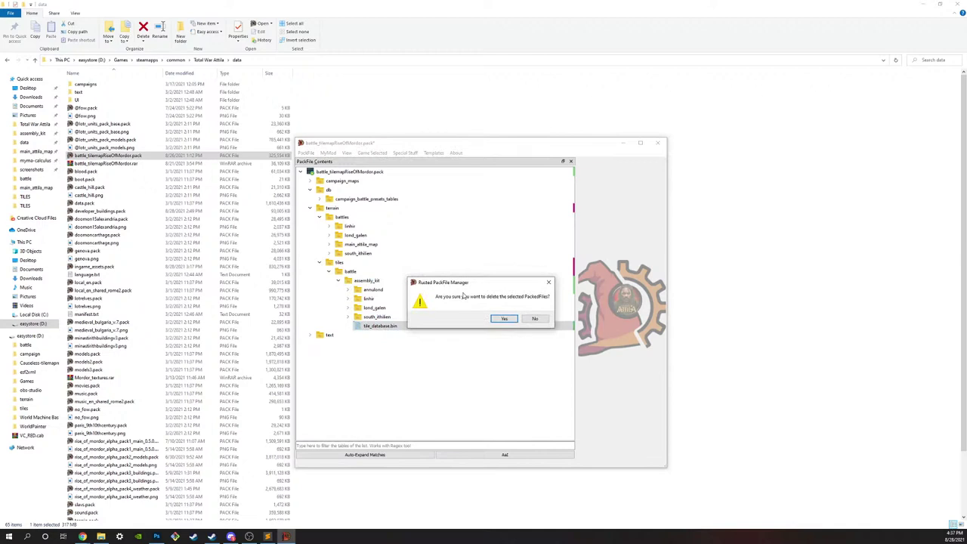
left_click(502, 318)
Step: Add the edoras folder from working_data/terrain/tiles/battle/assembly_kit to the pack's assembly_kit folder
right_click(380, 281)
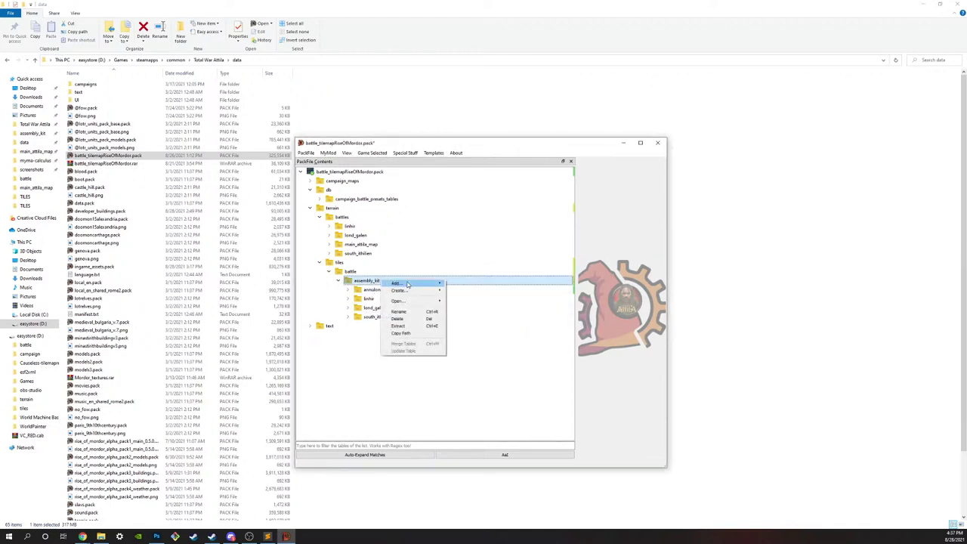
mouse_move(407, 284)
left_click(476, 291)
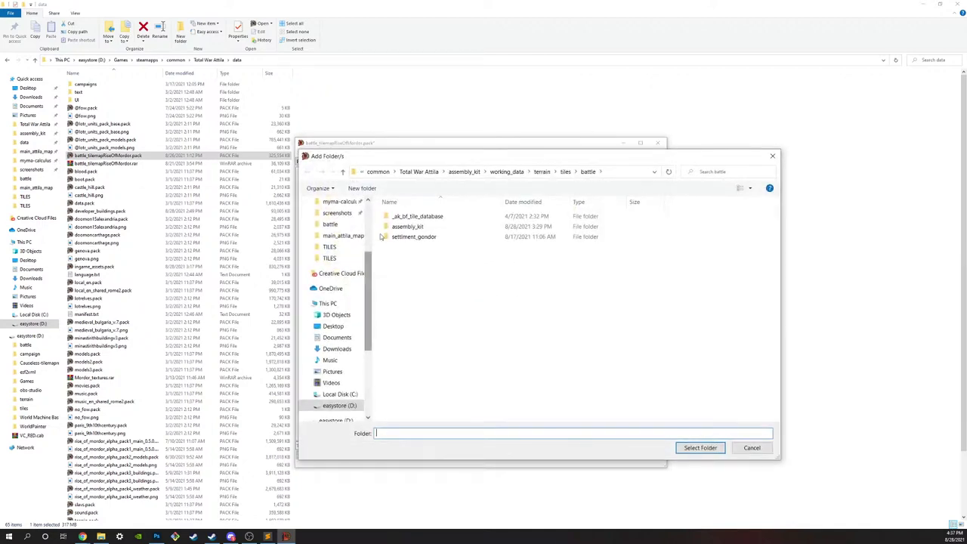
double_click(426, 230)
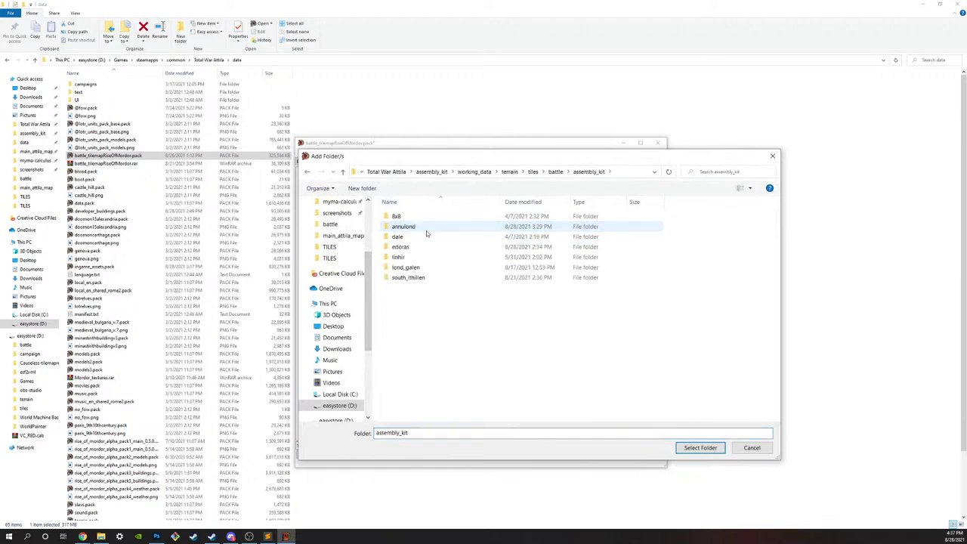
left_click(414, 247)
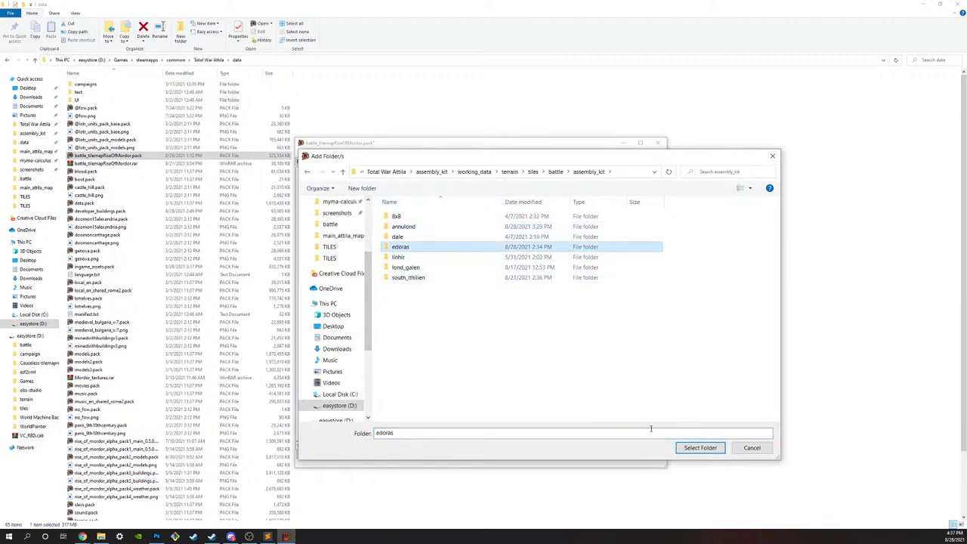
left_click(700, 448)
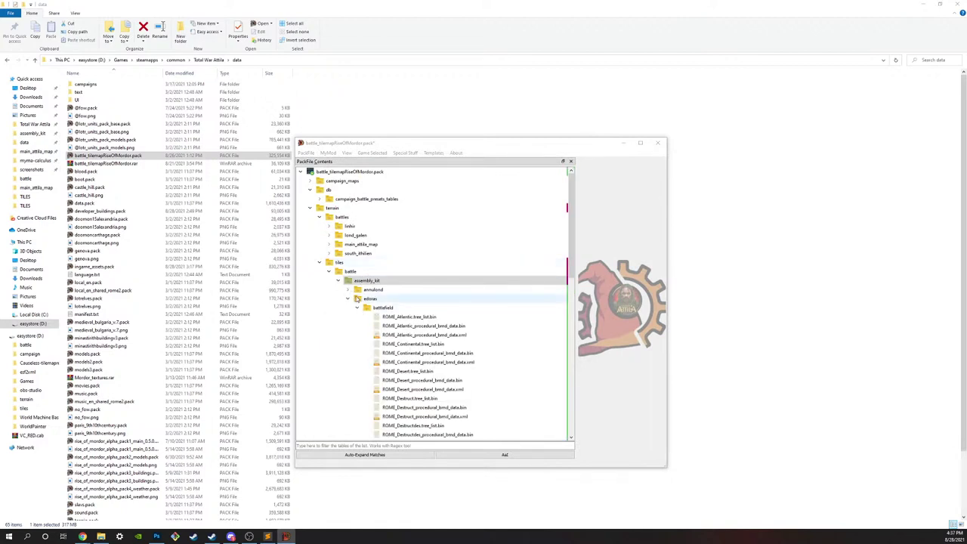
left_click(357, 298)
Step: Add tile_database.bin from working_data/terrain/tiles/battle to the pack's terrain/tiles/battle folder
left_click(347, 281)
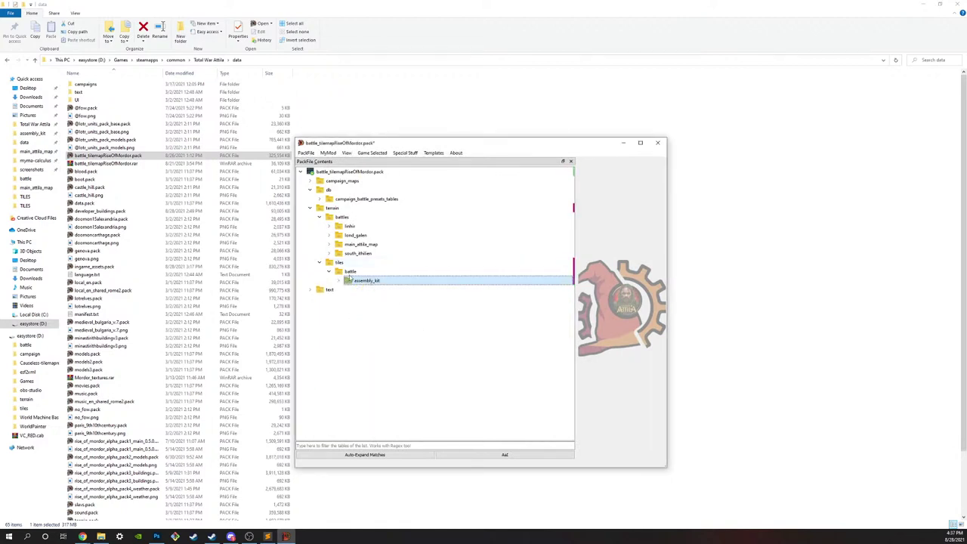
right_click(352, 272)
mouse_move(402, 281)
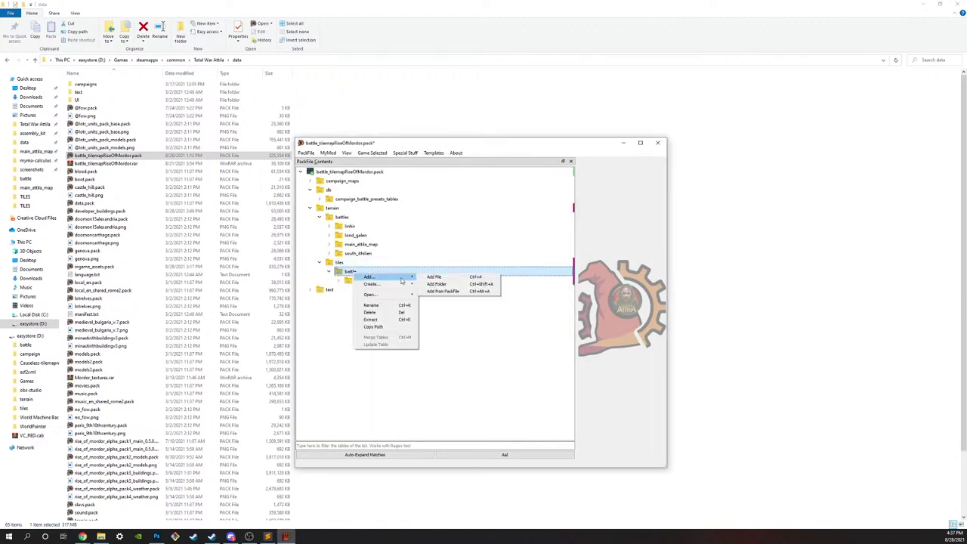
left_click(437, 276)
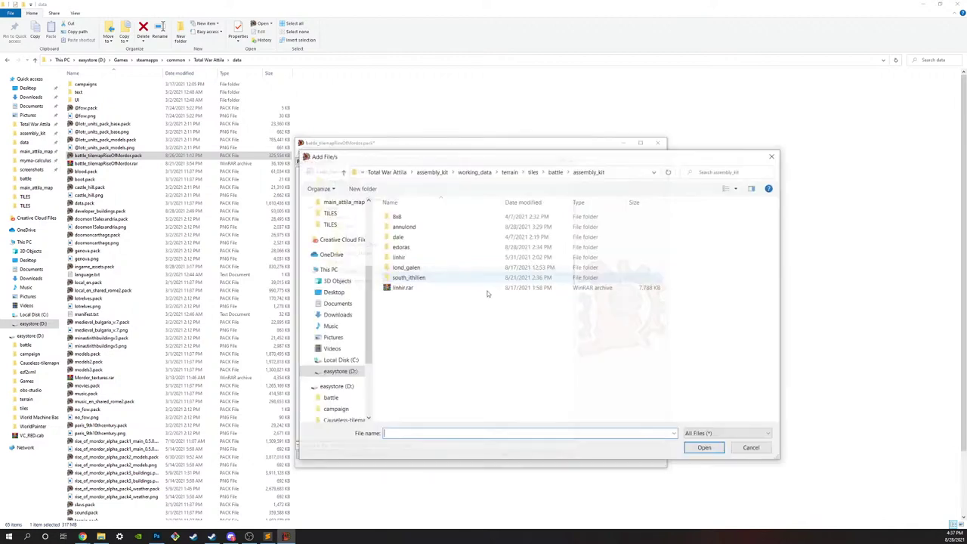
double_click(437, 227)
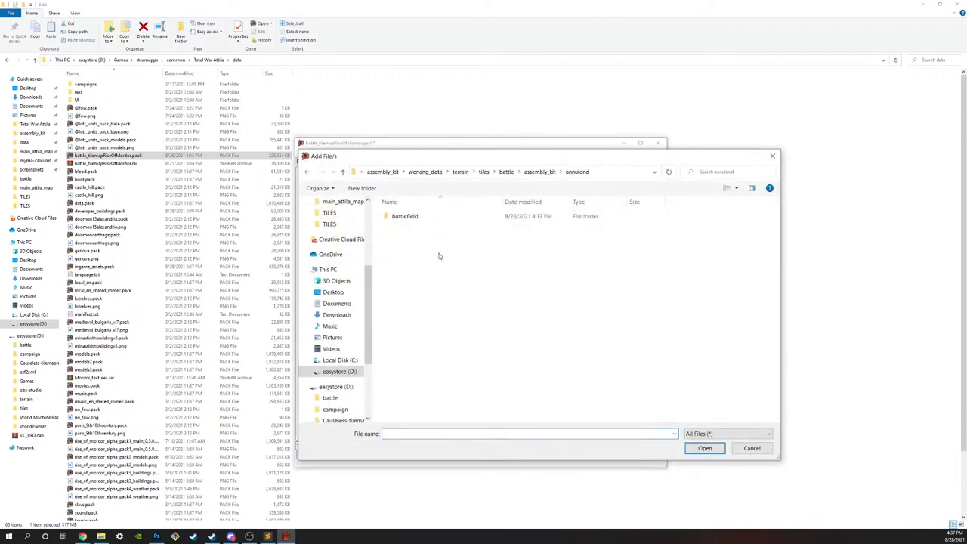
left_click(506, 171)
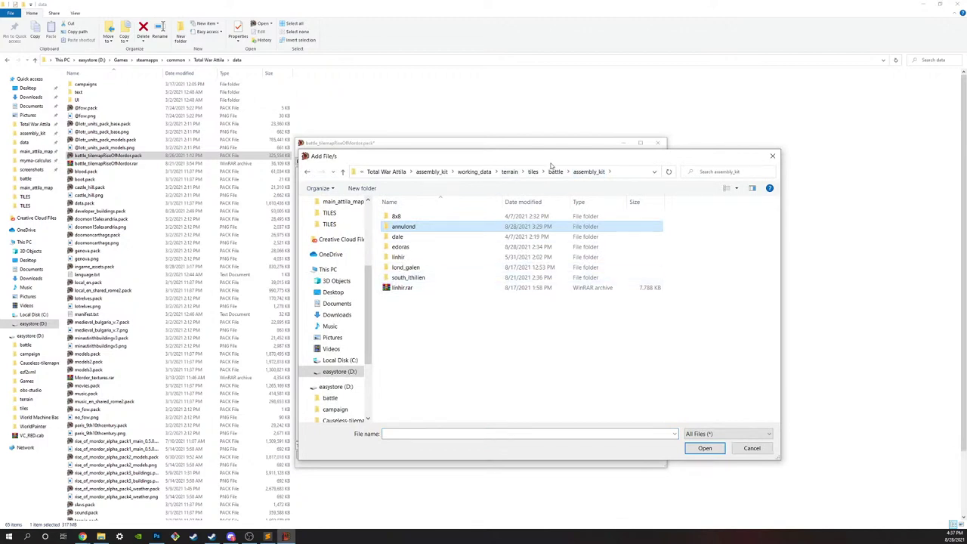
double_click(412, 268)
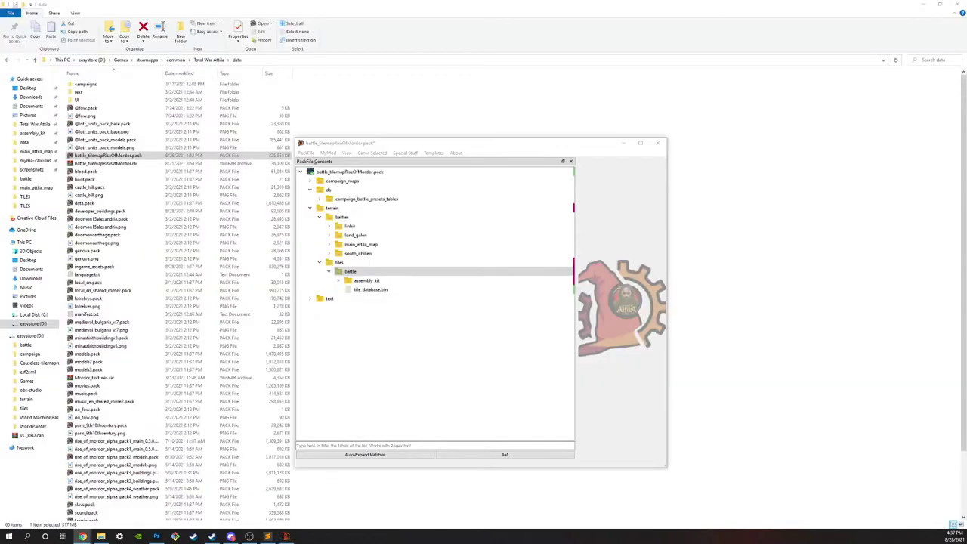
scroll(179, 298, "down", 1)
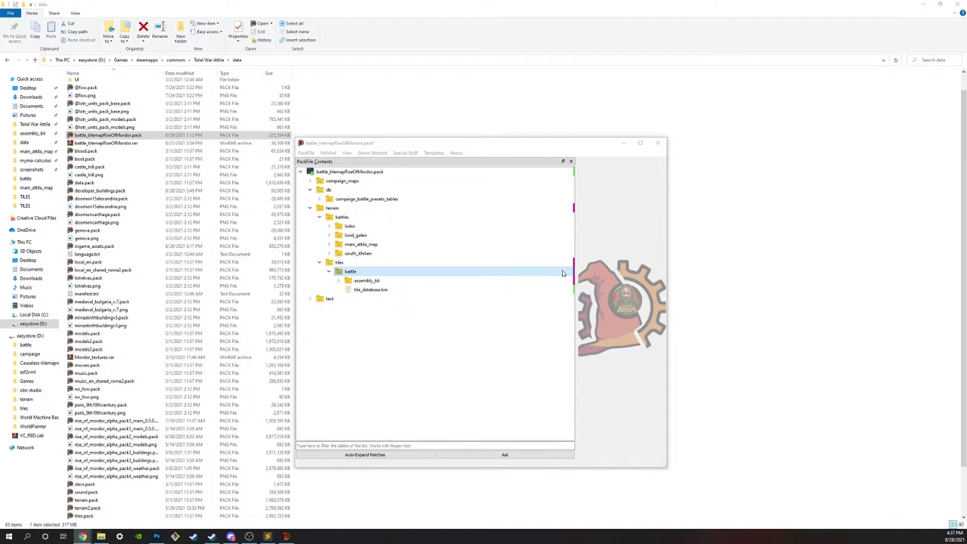
left_click(344, 273)
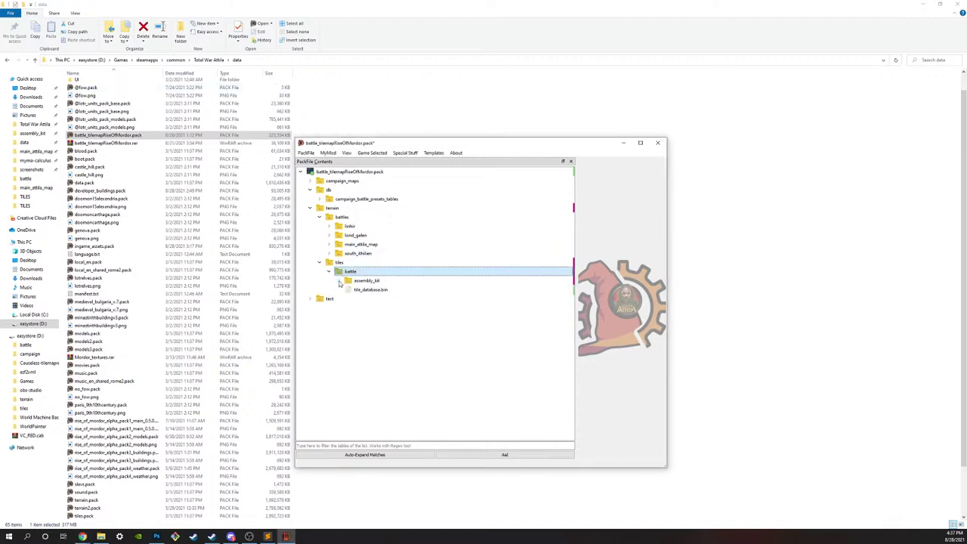
Step: Add the edoras folder from working_data/terrain/battles to the pack's terrain/battles folder
right_click(340, 217)
mouse_move(392, 219)
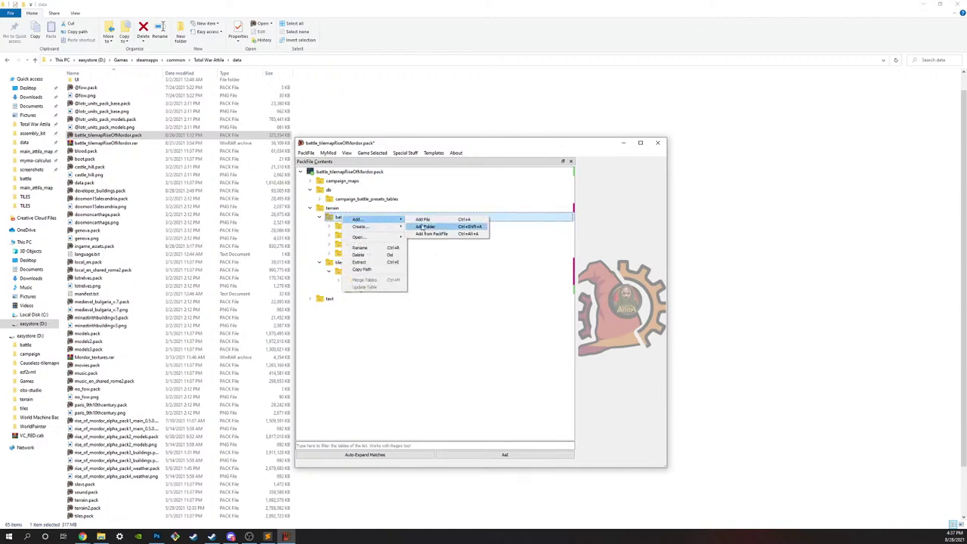
left_click(434, 228)
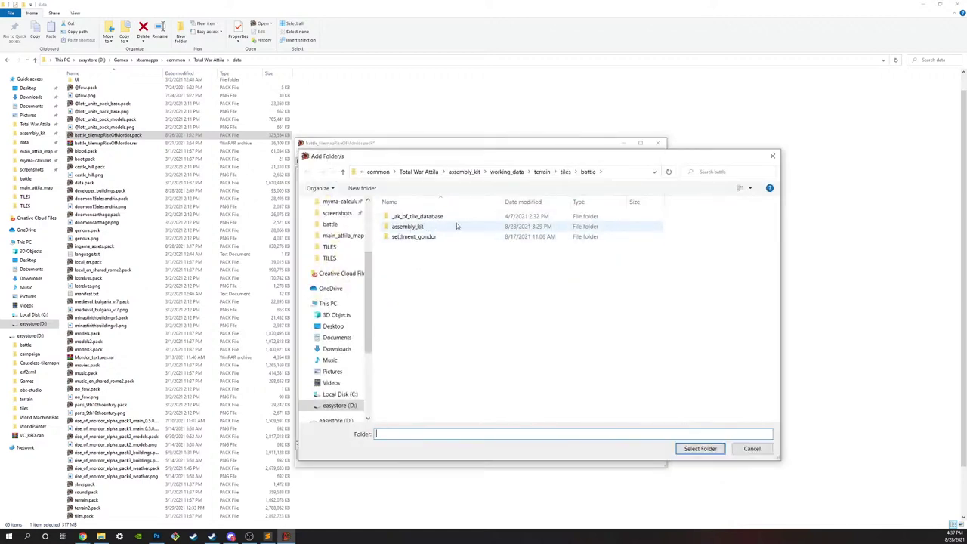
left_click(545, 172)
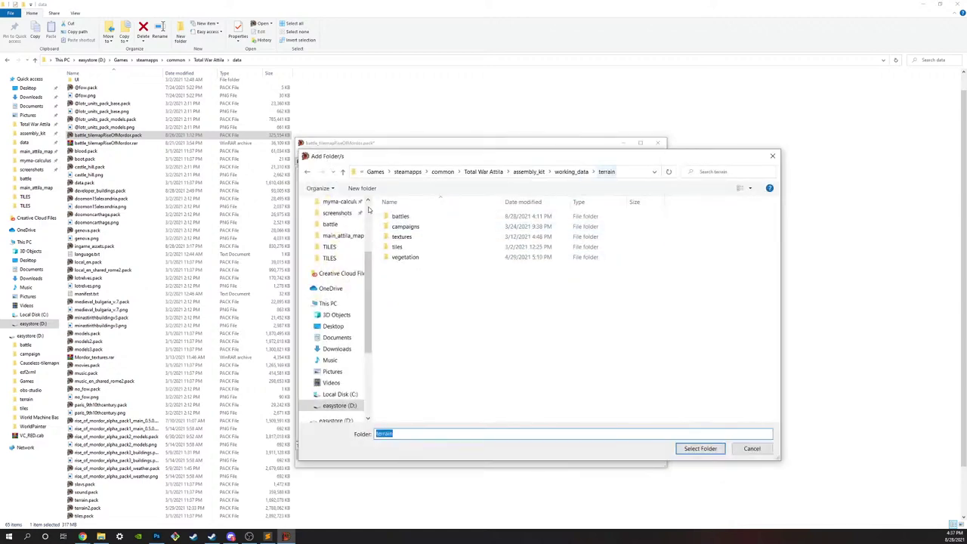
double_click(412, 218)
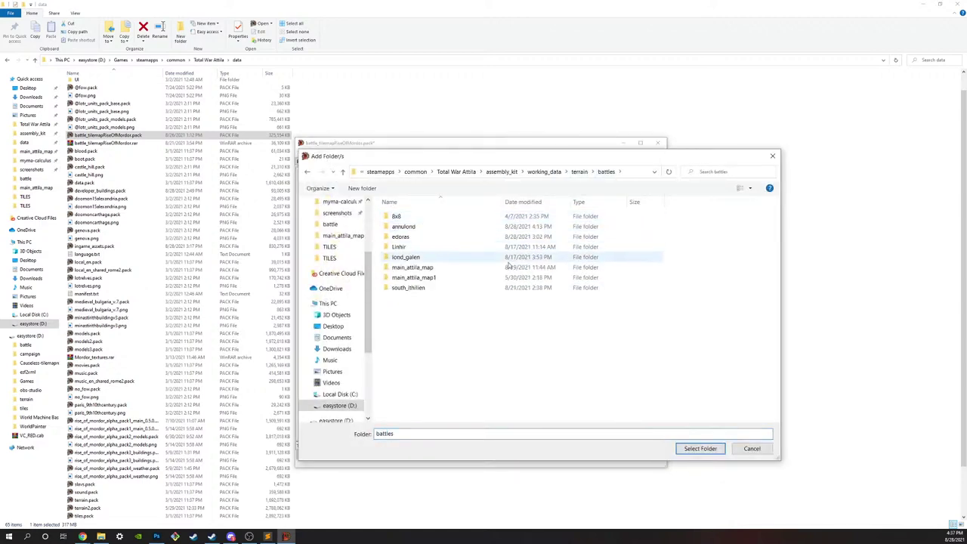
left_click(407, 237)
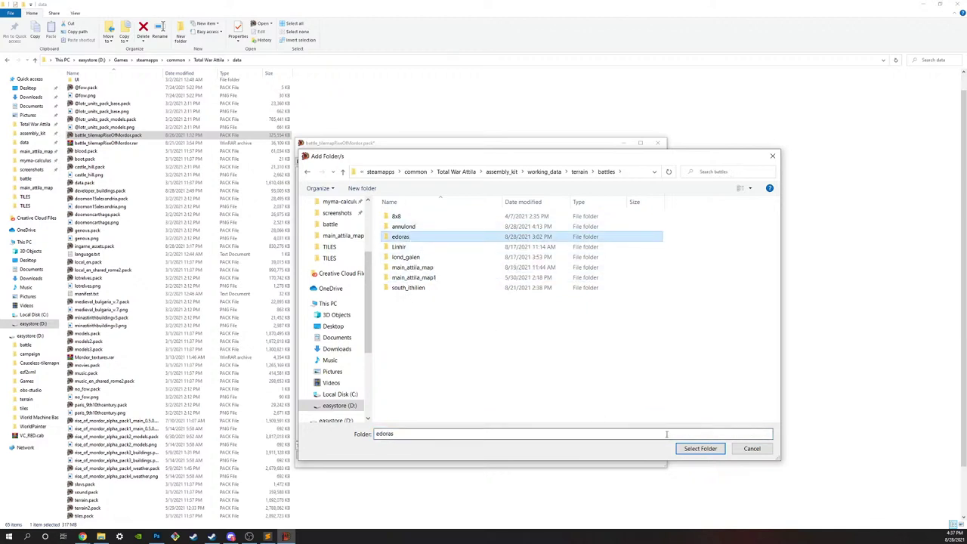
left_click(714, 451)
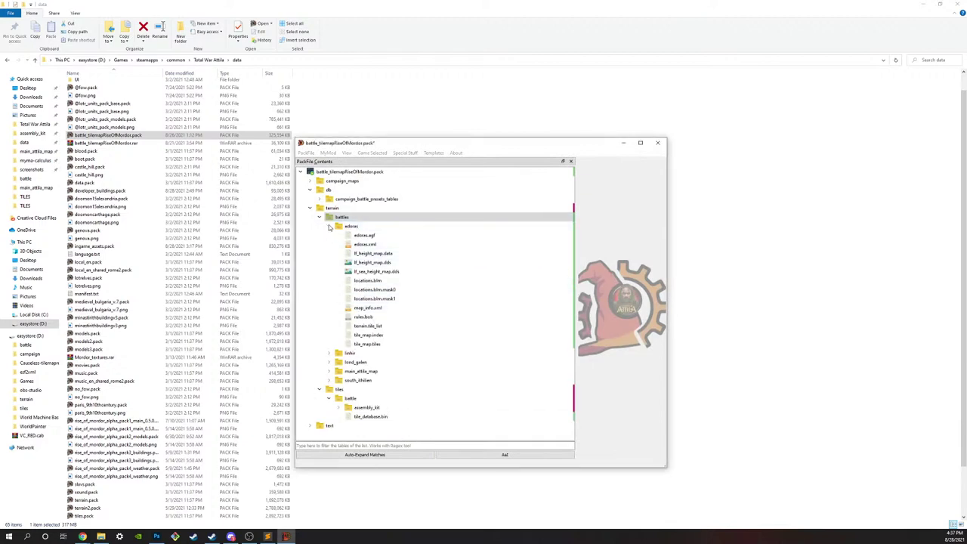
Step: Add the annulond folder from working_data/terrain/battles to the pack's terrain/battles folder and collapse it
right_click(351, 217)
mouse_move(374, 221)
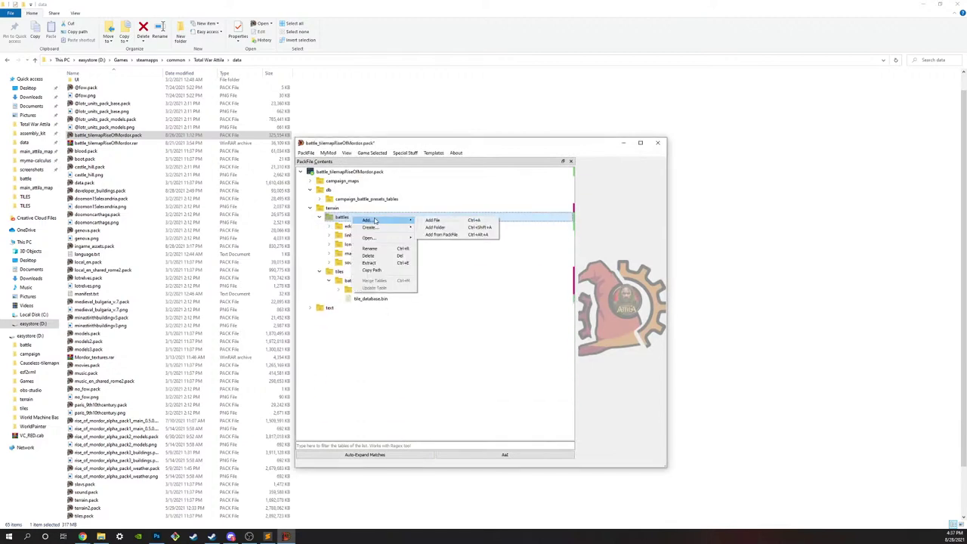
left_click(439, 231)
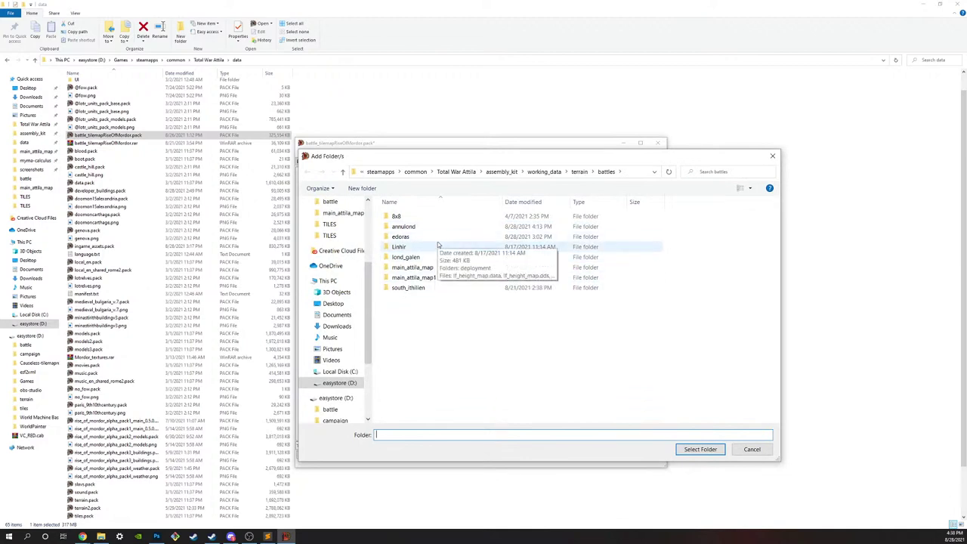
left_click_drag(388, 152, 418, 182)
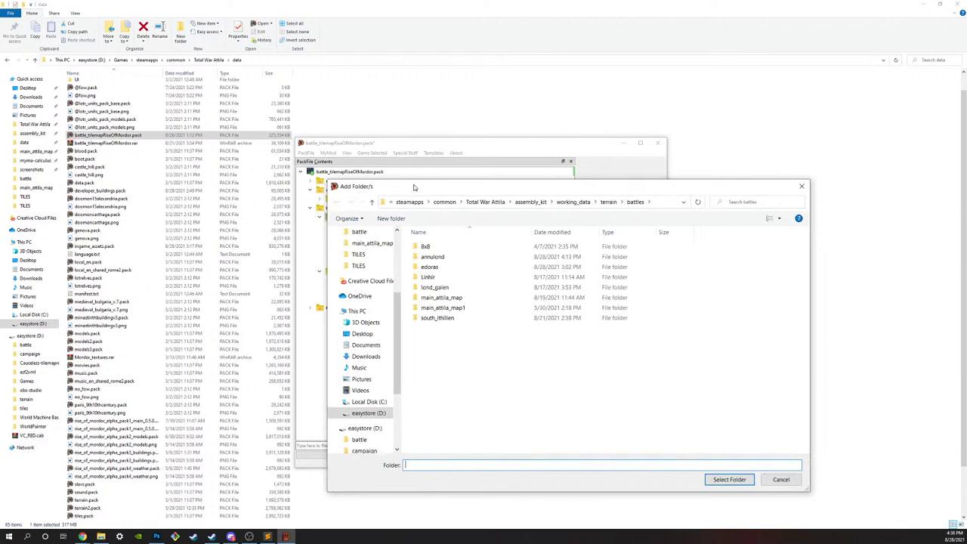
left_click(429, 257)
left_click(719, 479)
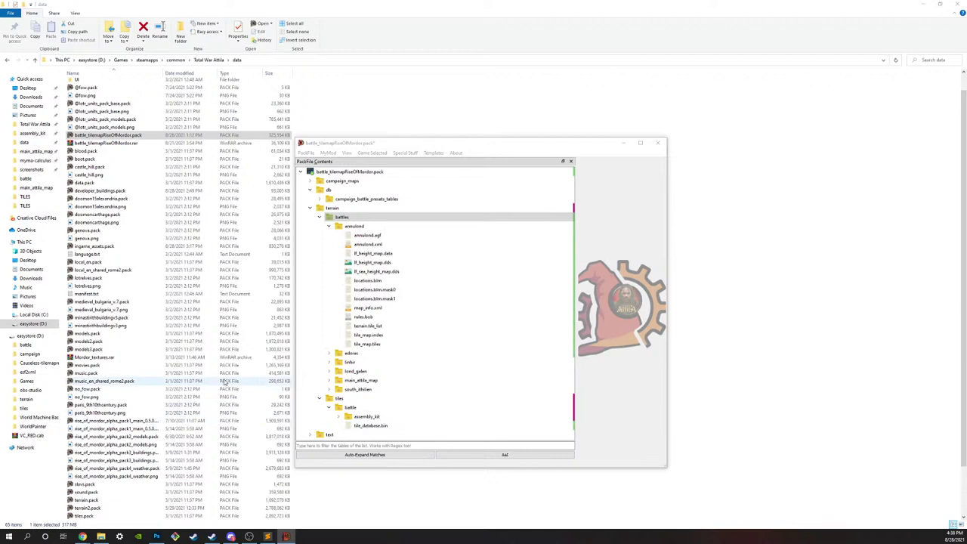
left_click(328, 226)
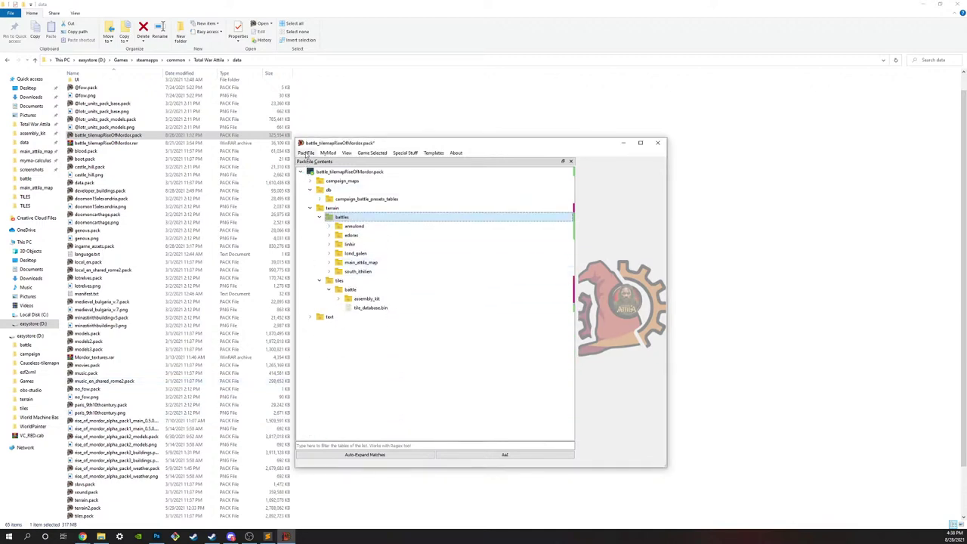
Step: Delete the deployment folder, locations.blm, terrain.tile_list, tile_map.index, tile_map.png and tile_map.tiles from the pack's main_attila_map folder
left_click(329, 262)
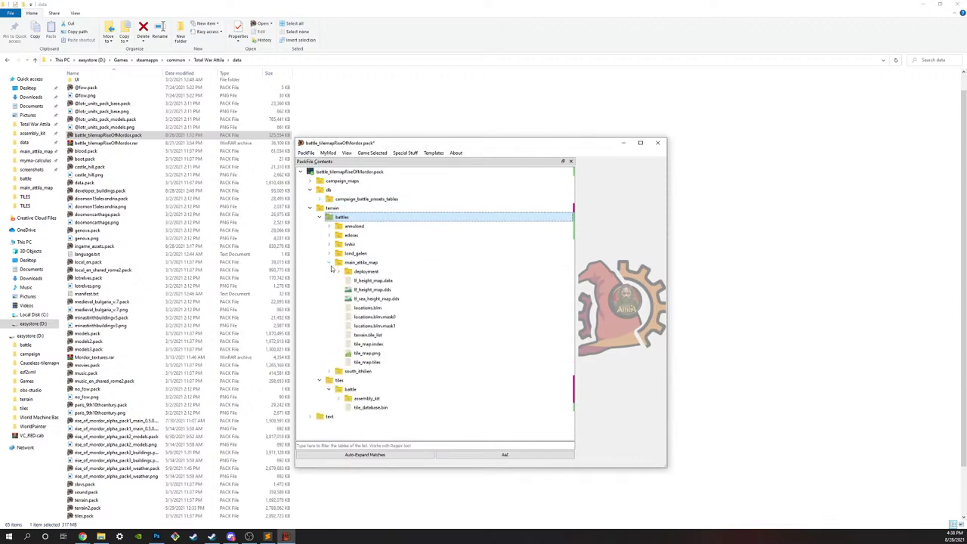
left_click(389, 362)
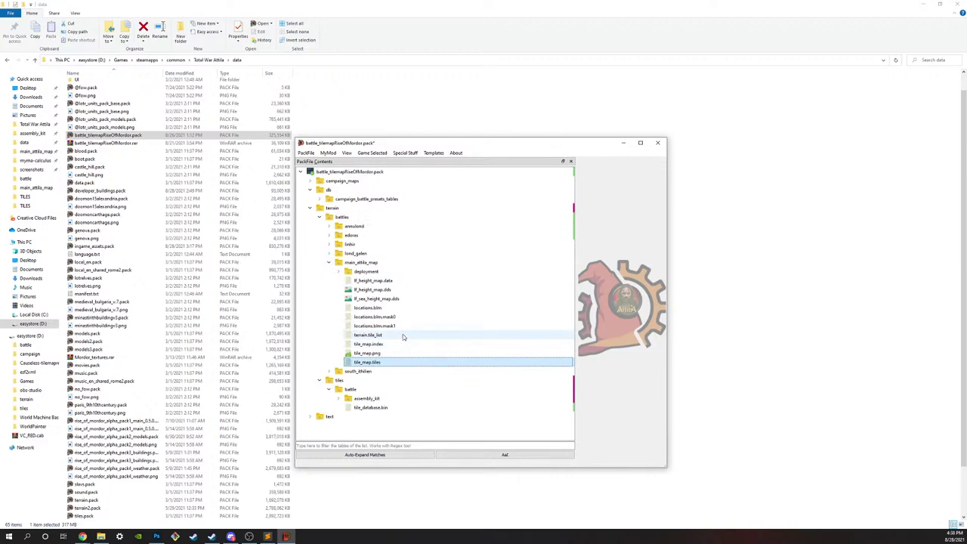
left_click(400, 335, "shift")
left_click(394, 308, "ctrl")
left_click(396, 272, "ctrl")
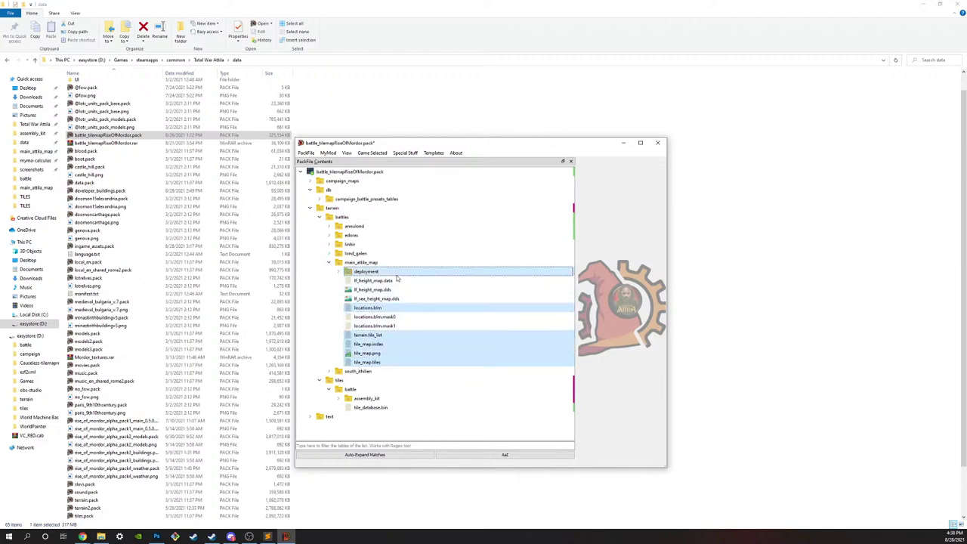
key("Delete")
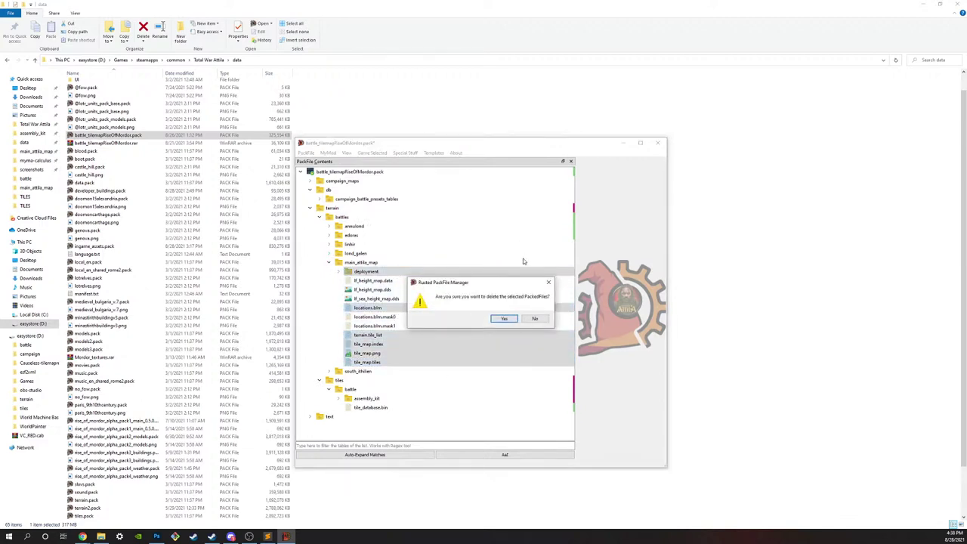
left_click(505, 319)
Step: Add locations.blm, terrain.tile_list, tile_map.index and tile_map.tiles from working_data/terrain/battles/main_attila_map to the pack's main_attila_map folder
left_click(363, 262)
right_click(371, 263)
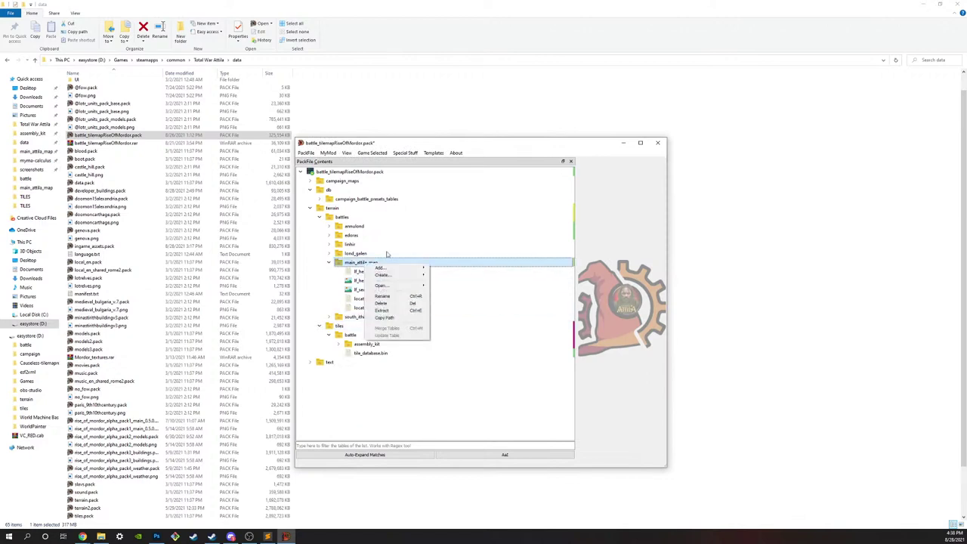
mouse_move(387, 270)
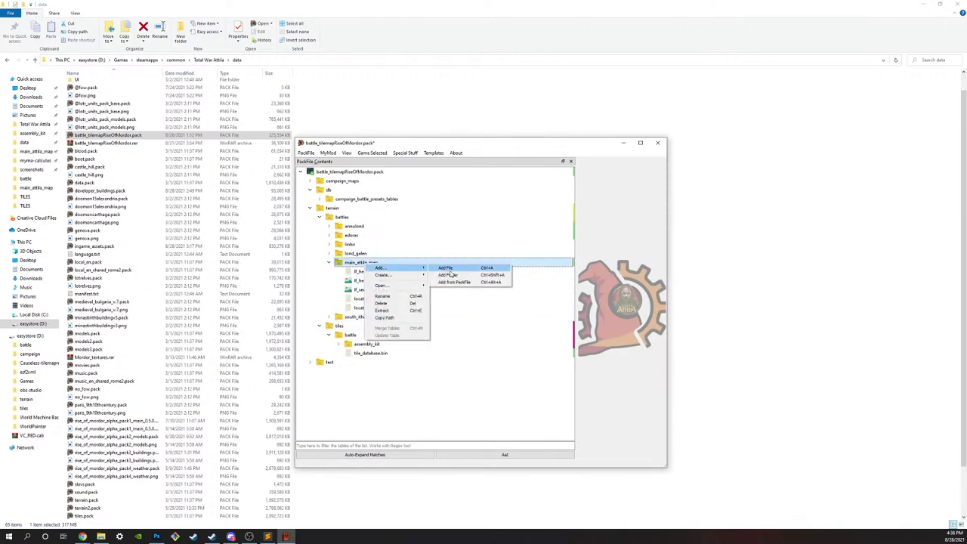
left_click(449, 269)
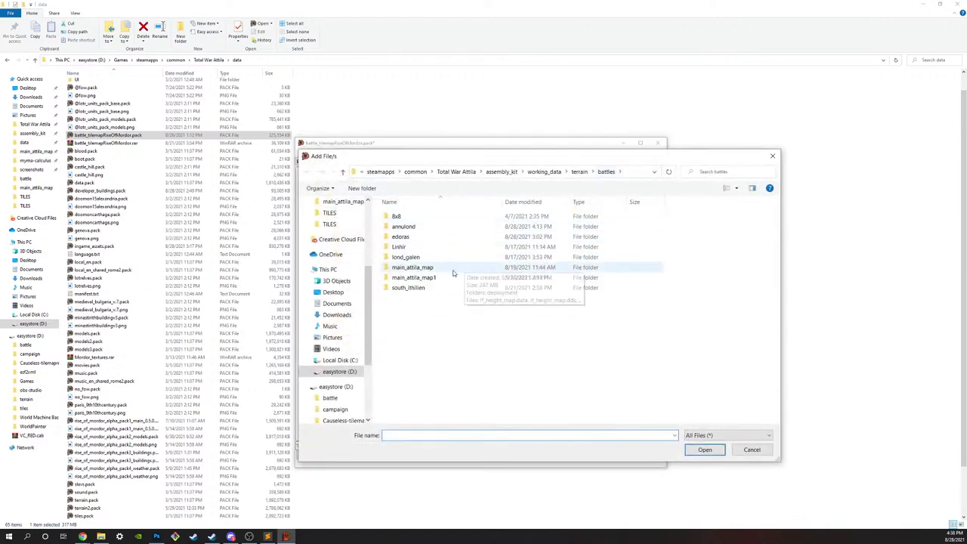
double_click(453, 258)
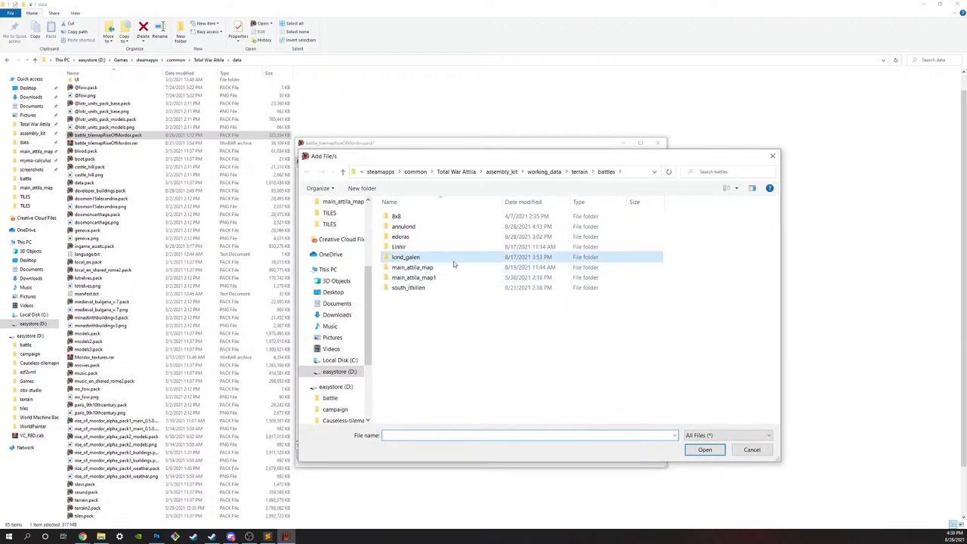
left_click(568, 172)
double_click(412, 259)
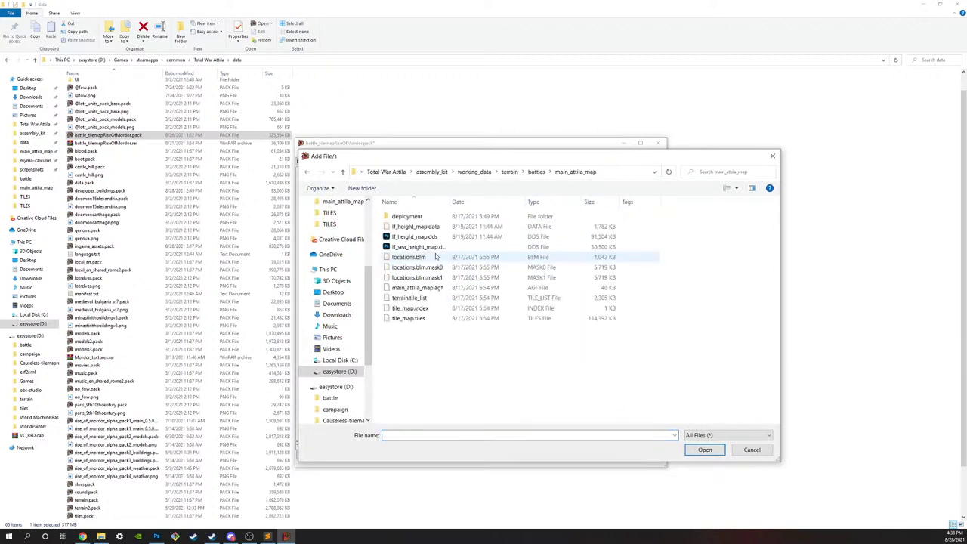
left_click(408, 318)
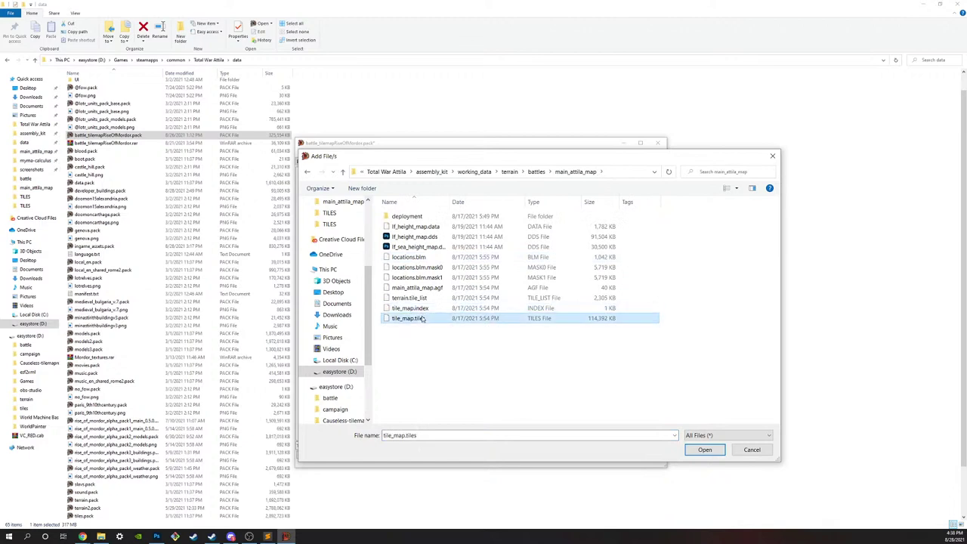
left_click(408, 297, "shift")
left_click(431, 260, "ctrl")
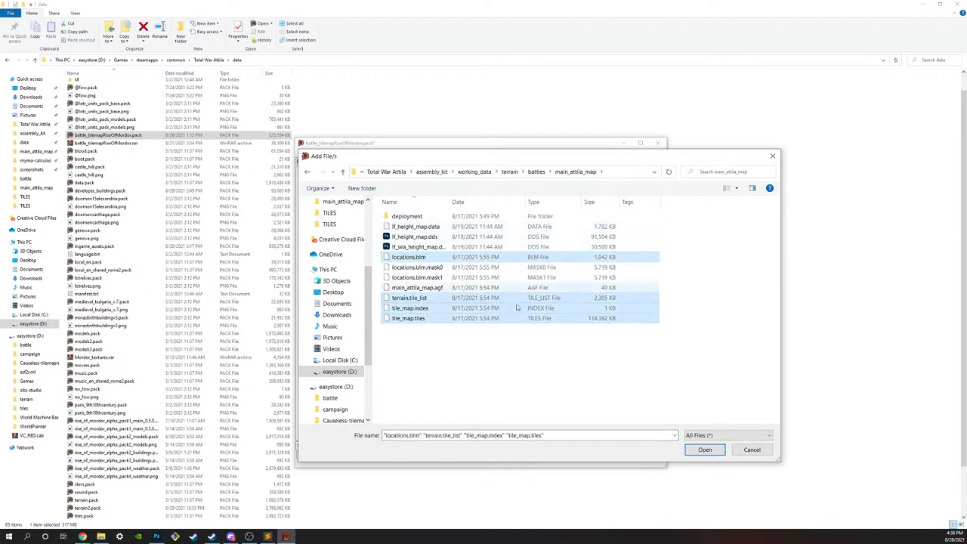
left_click(702, 450)
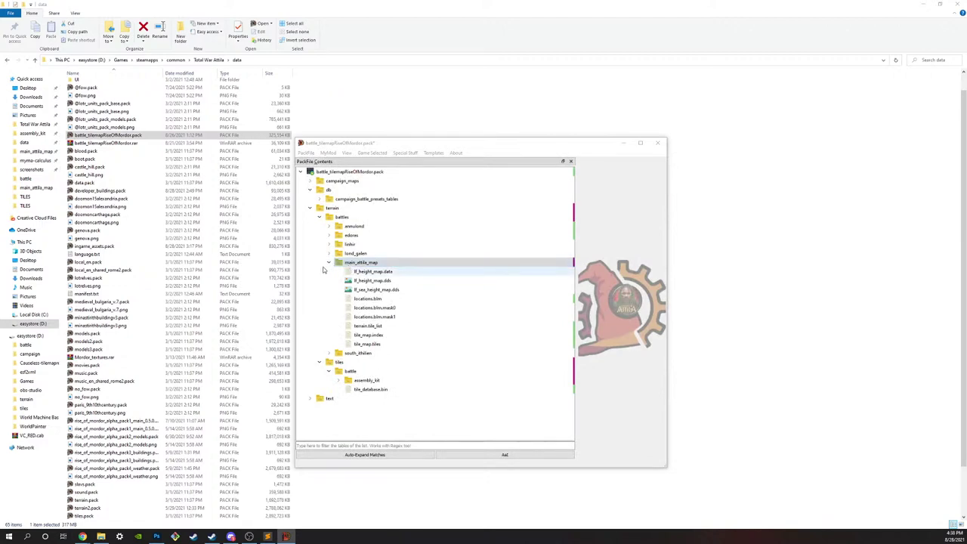
right_click(359, 262)
mouse_move(393, 267)
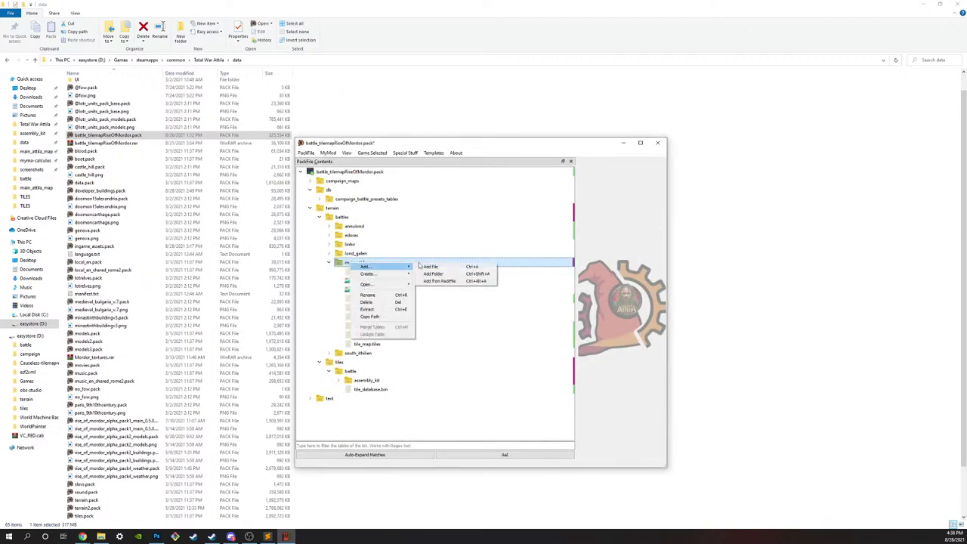
left_click(442, 268)
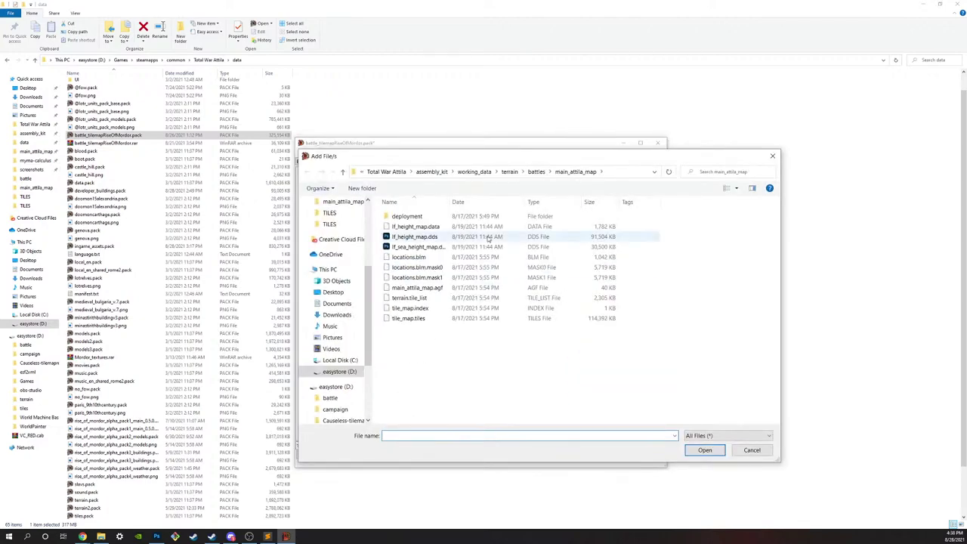
left_click(752, 451)
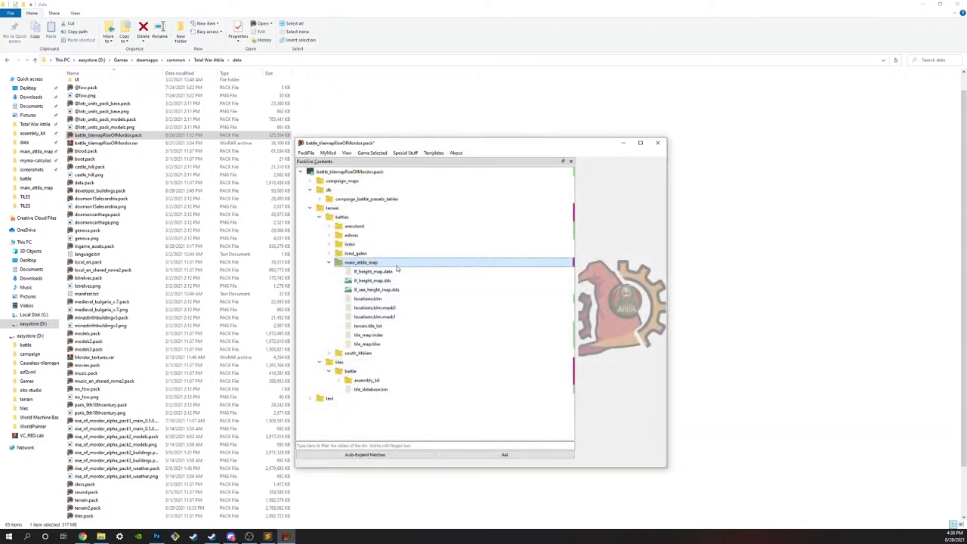
Step: Add the deployment folder from working_data/terrain/battles/main_attila_map to the pack's main_attila_map folder and collapse it
right_click(398, 264)
mouse_move(446, 270)
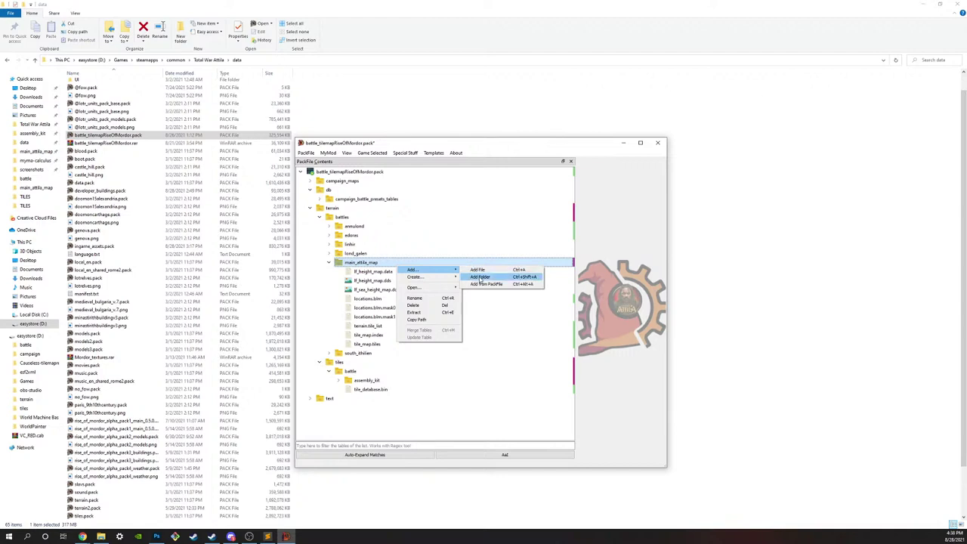
left_click(478, 277)
left_click(435, 216)
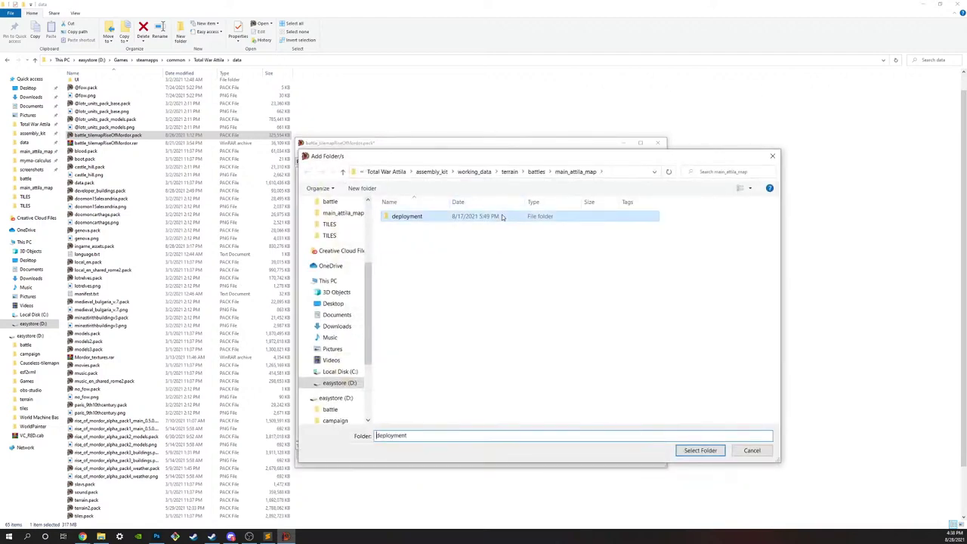
left_click(699, 451)
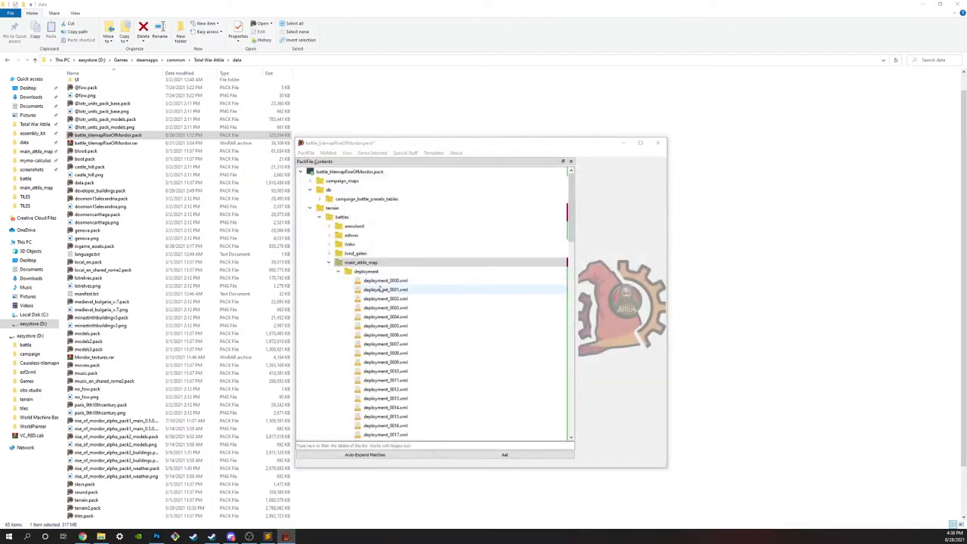
left_click(339, 272)
left_click(328, 262)
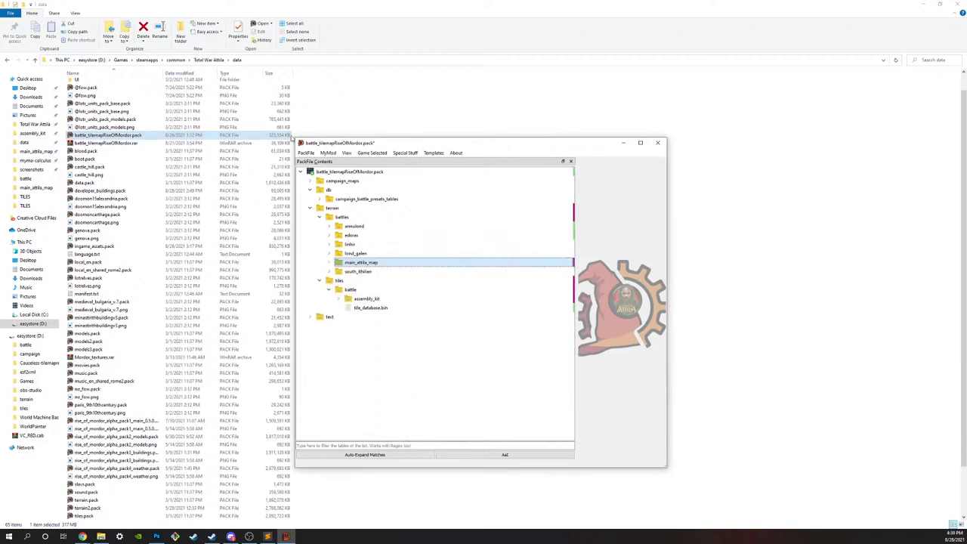
Step: Save battle_tilemapRiseOfMordor.pack and close the pack editor
left_click(306, 153)
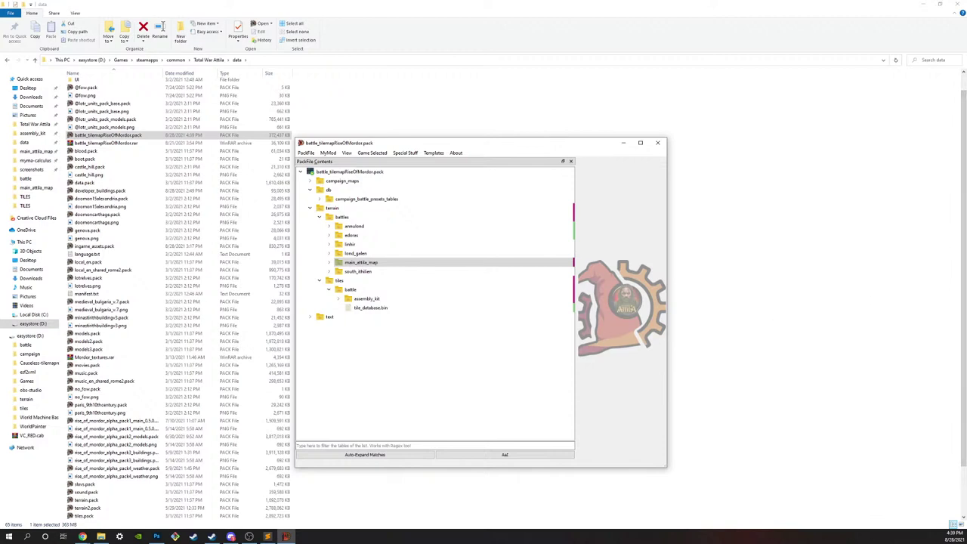
key("alt+Tab")
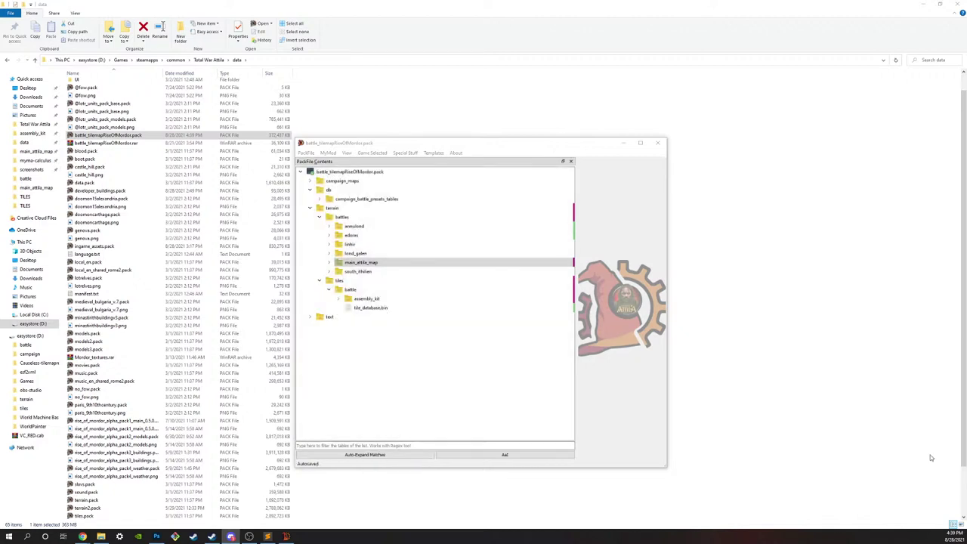
left_click(657, 143)
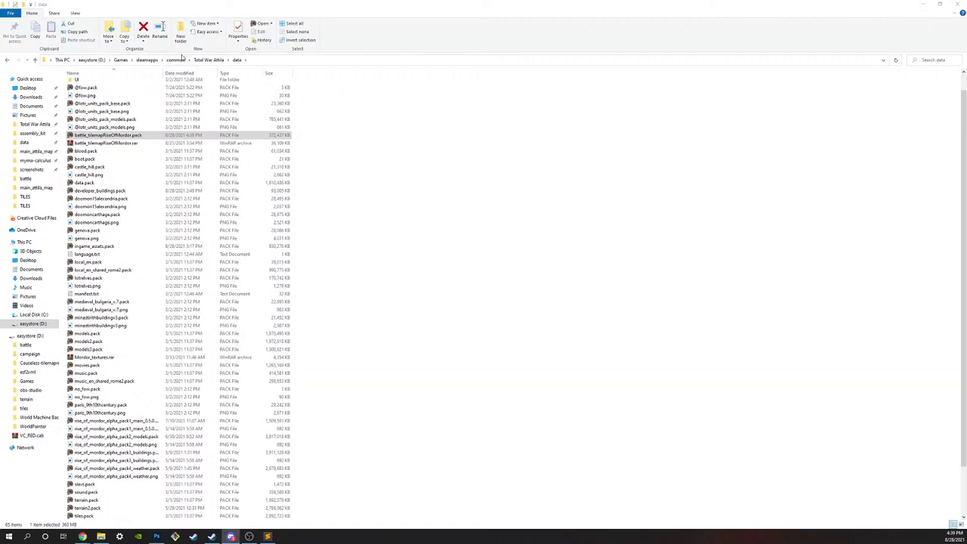
Step: Launch TWeak.AssemblyKit.exe from the Total War Attila assembly_kit/binaries folder and reposition its window
left_click(209, 60)
double_click(87, 83)
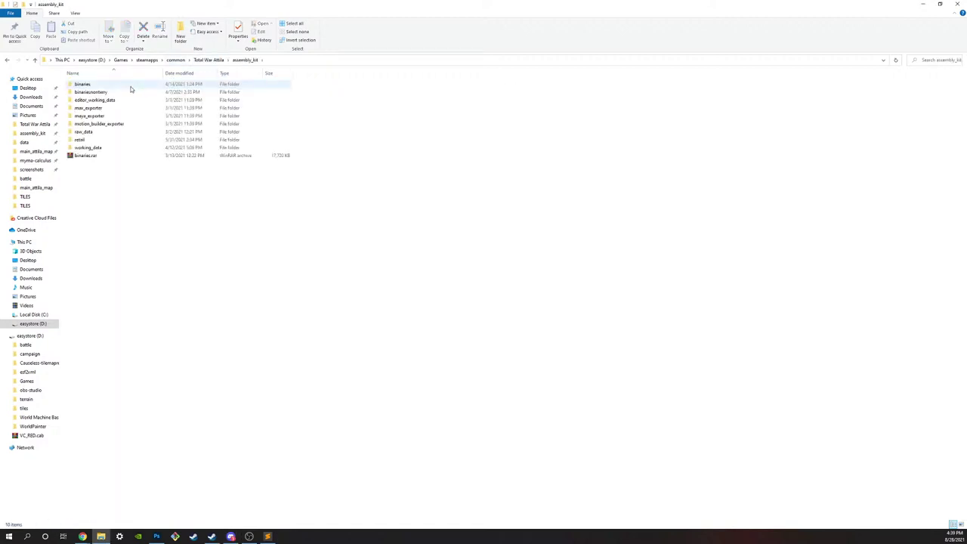
double_click(130, 87)
scroll(133, 453, "down", 1)
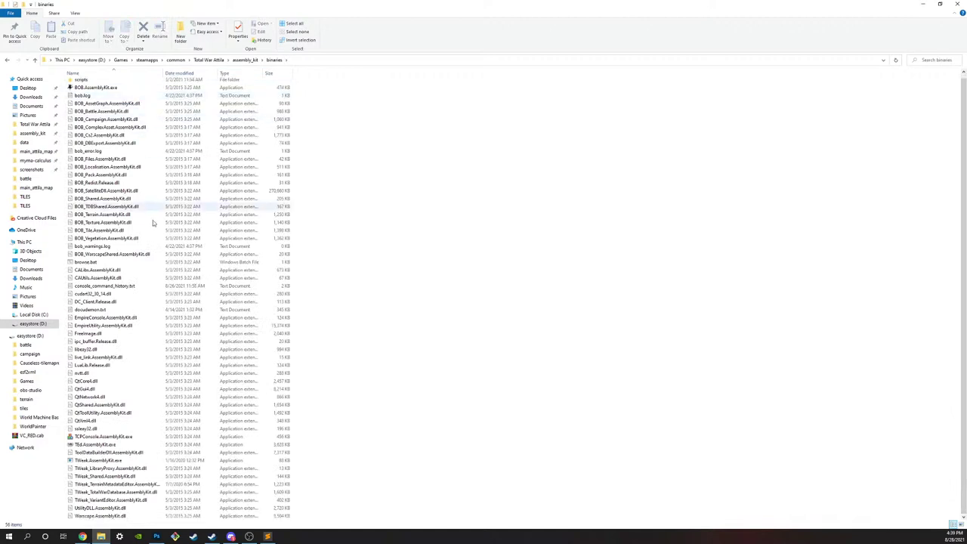
left_click(119, 460)
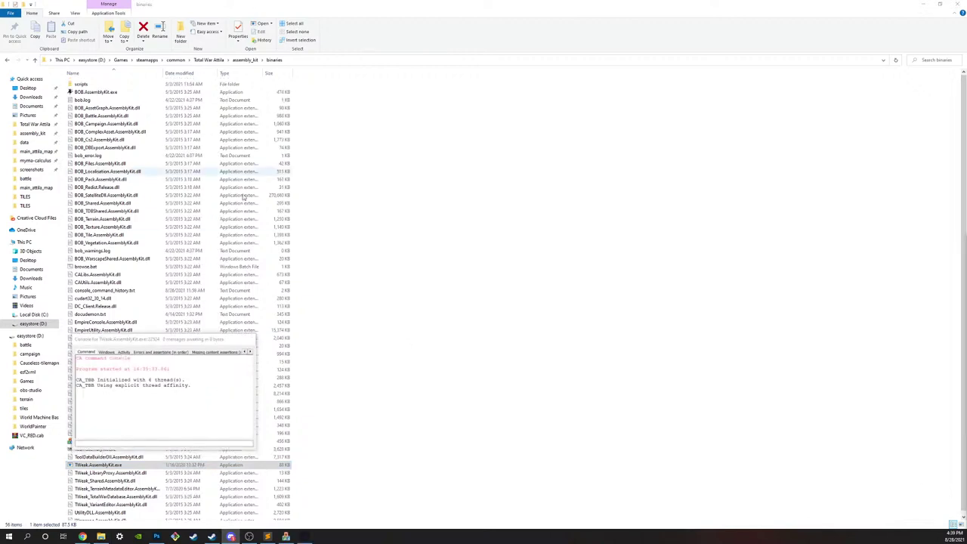
left_click(764, 347)
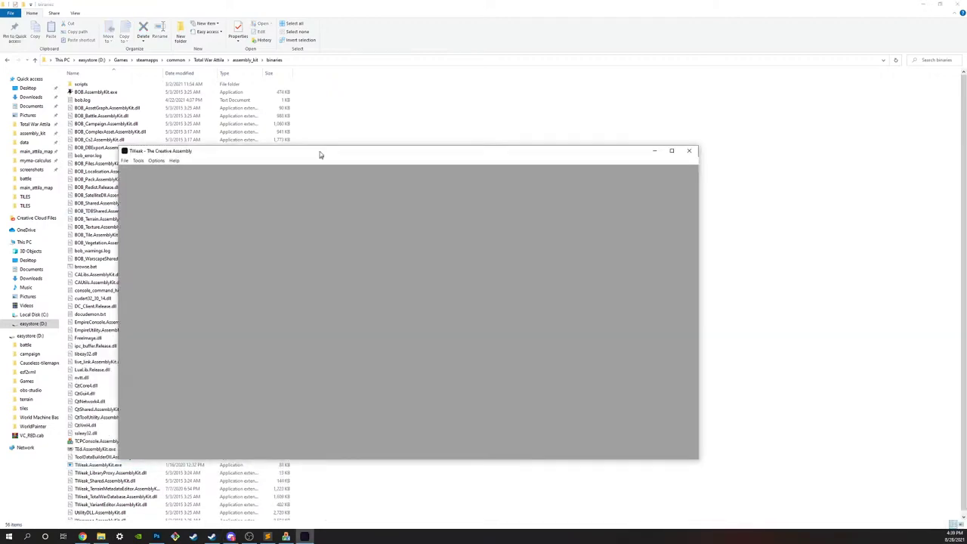
left_click_drag(320, 155, 381, 120)
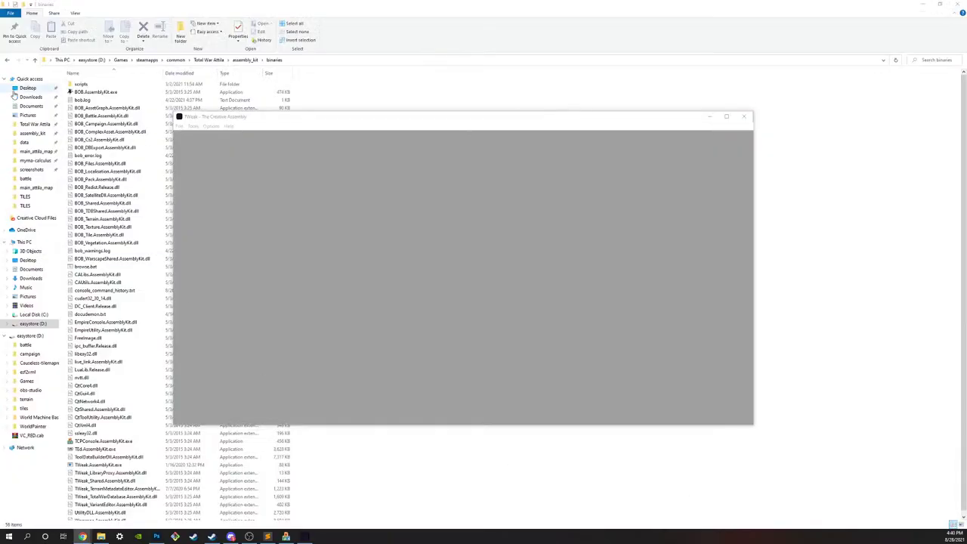
Step: Start the Terry tool in TWeak and bring the YouTube Studio browser window into view
left_click(210, 126)
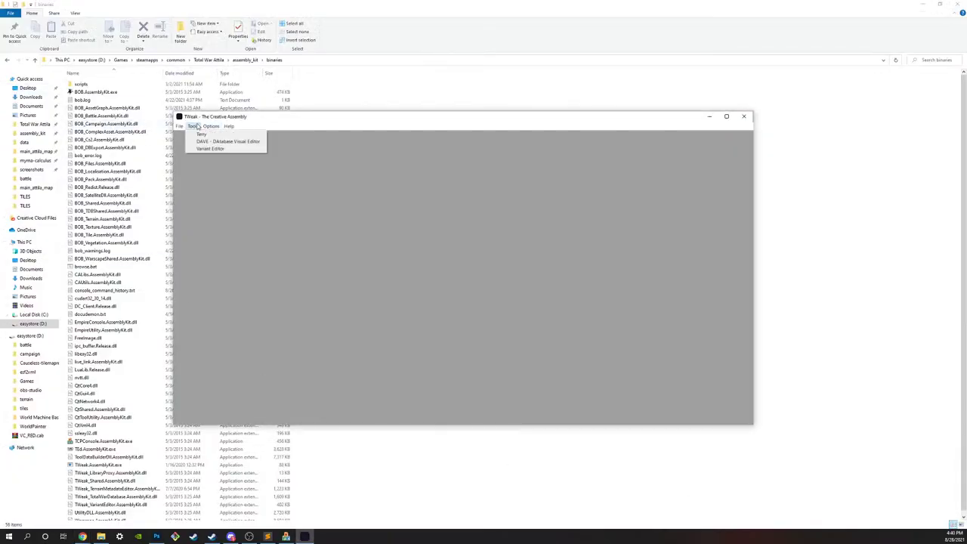
left_click(198, 135)
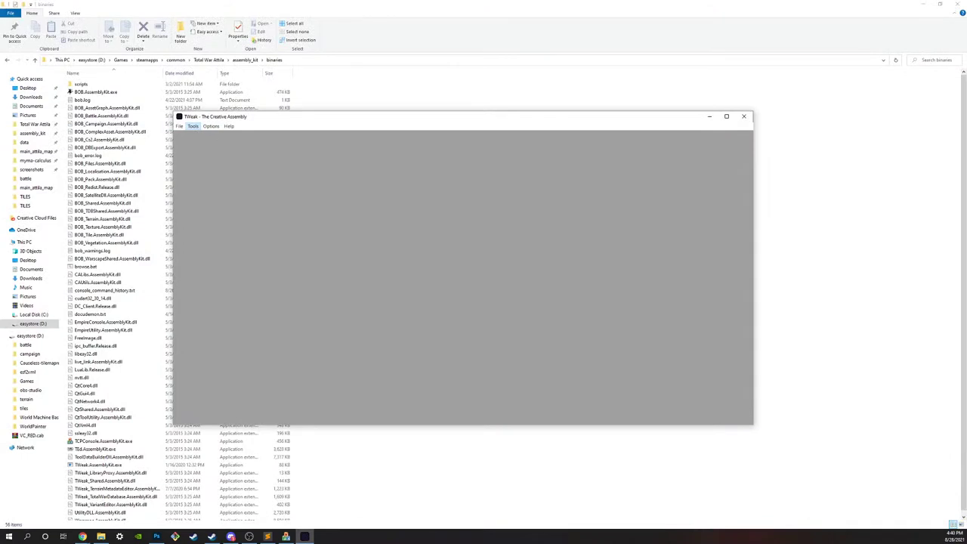
left_click(231, 536)
left_click(744, 116)
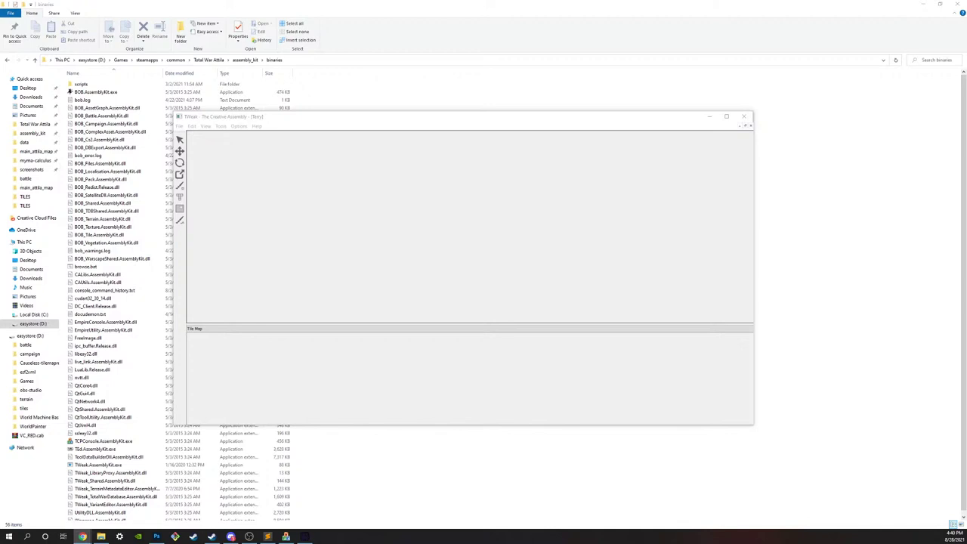
left_click_drag(966, 408, 530, 252)
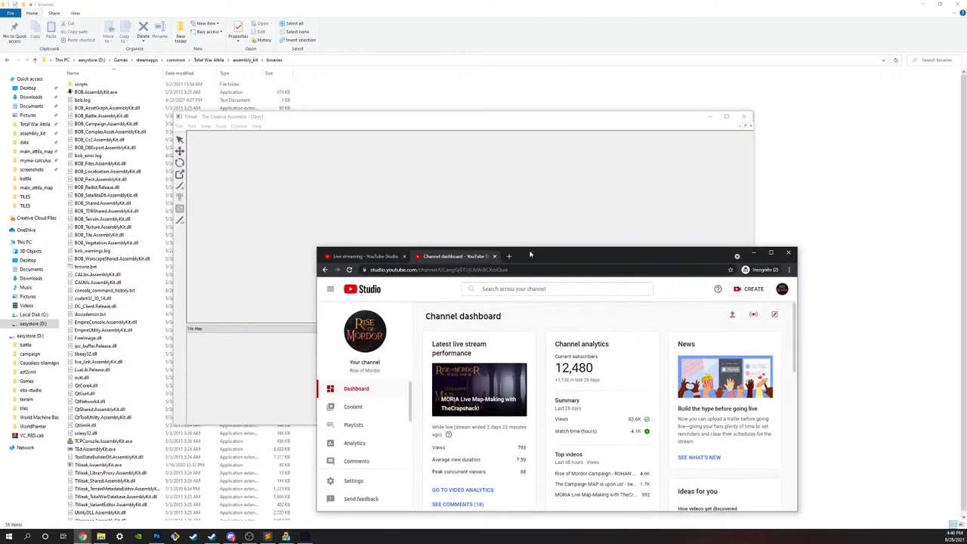
Step: Open main_attila_map.terry in Terry with the scene entities, editable low frequency and tile window load options off
left_click(179, 125)
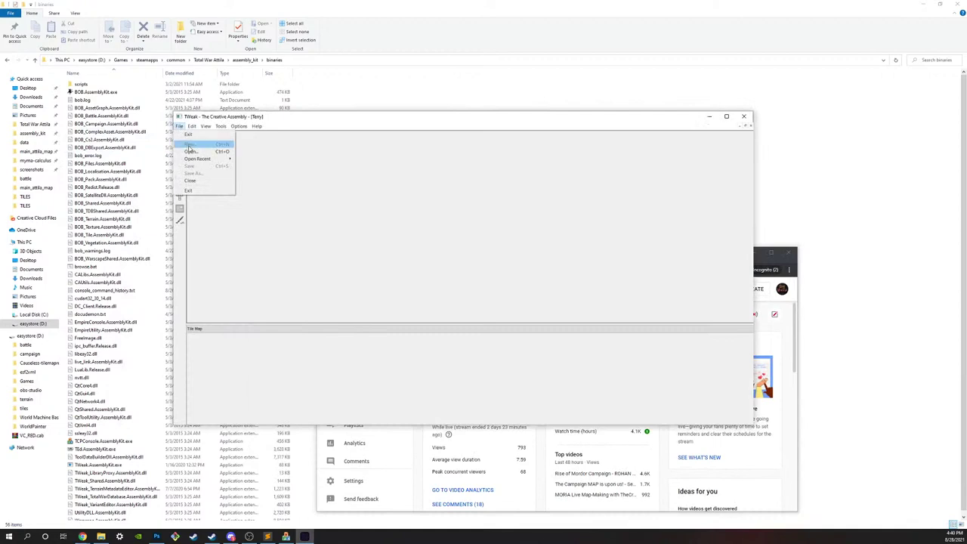
left_click(189, 151)
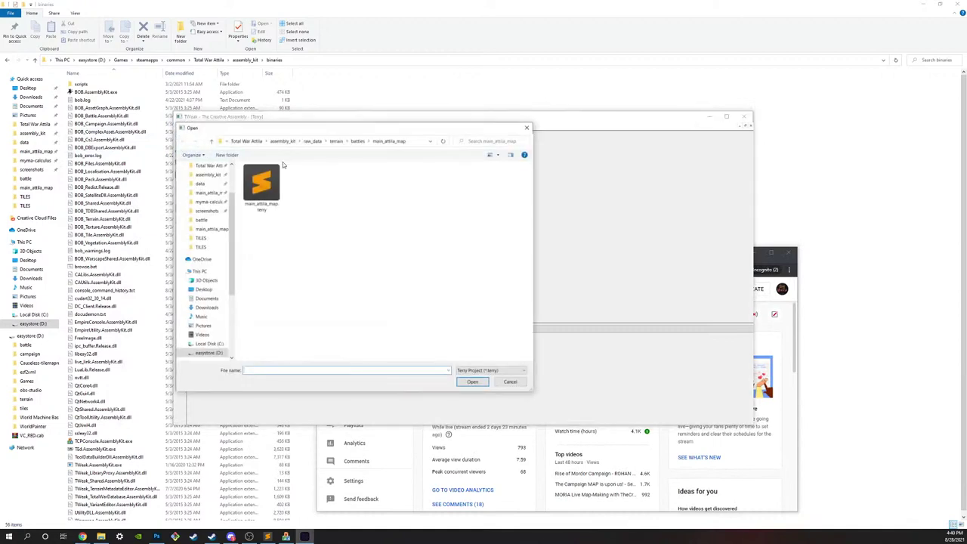
double_click(263, 185)
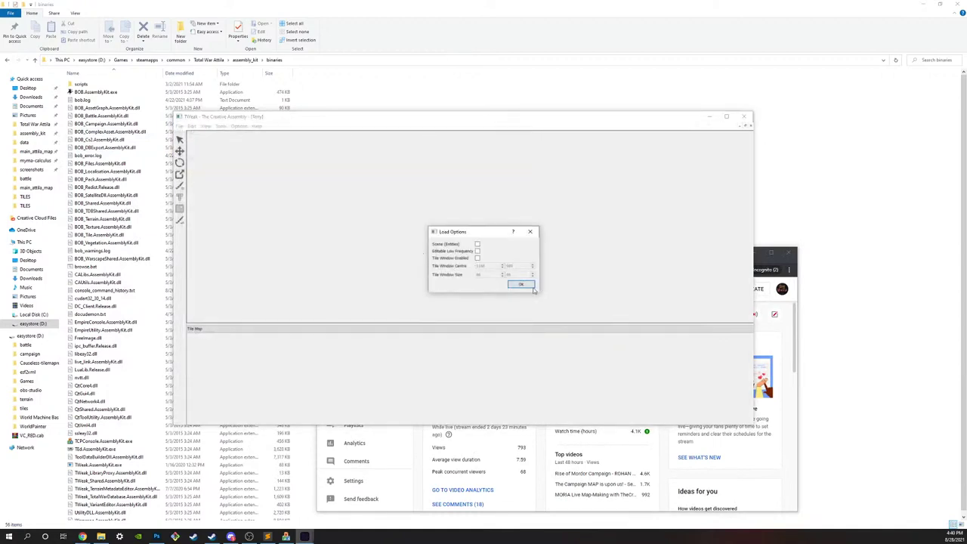
left_click(522, 285)
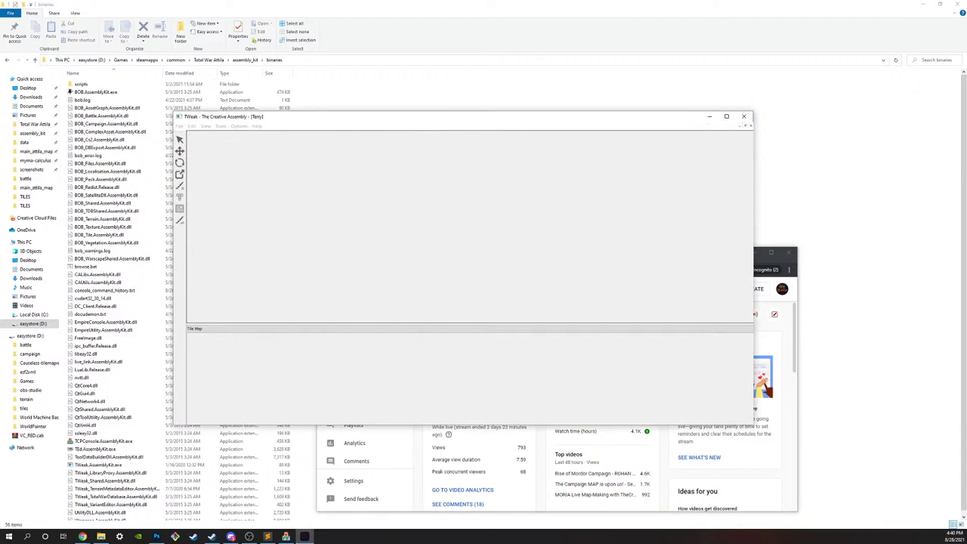
Step: Switch to YouTube Studio and examine the channel dashboard and the analytics overview for the last 28 days
key("alt+Tab")
scroll(508, 352, "down", 7)
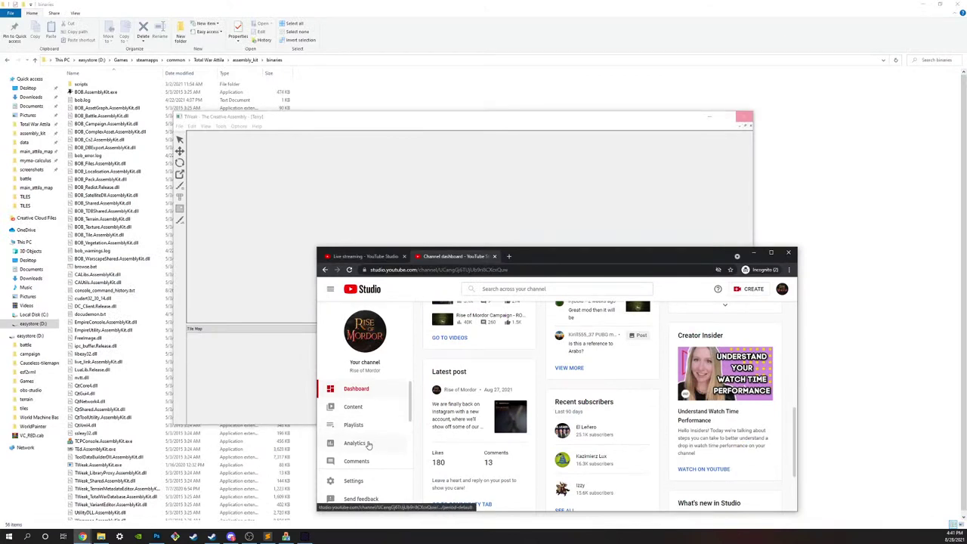
left_click(368, 443)
scroll(585, 381, "down", 2)
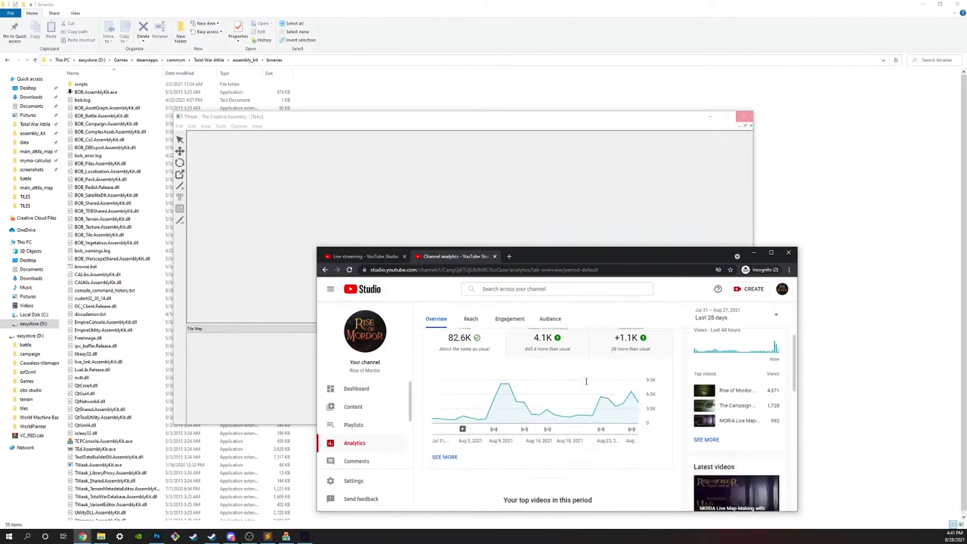
scroll(586, 382, "down", 5)
scroll(585, 382, "up", 8)
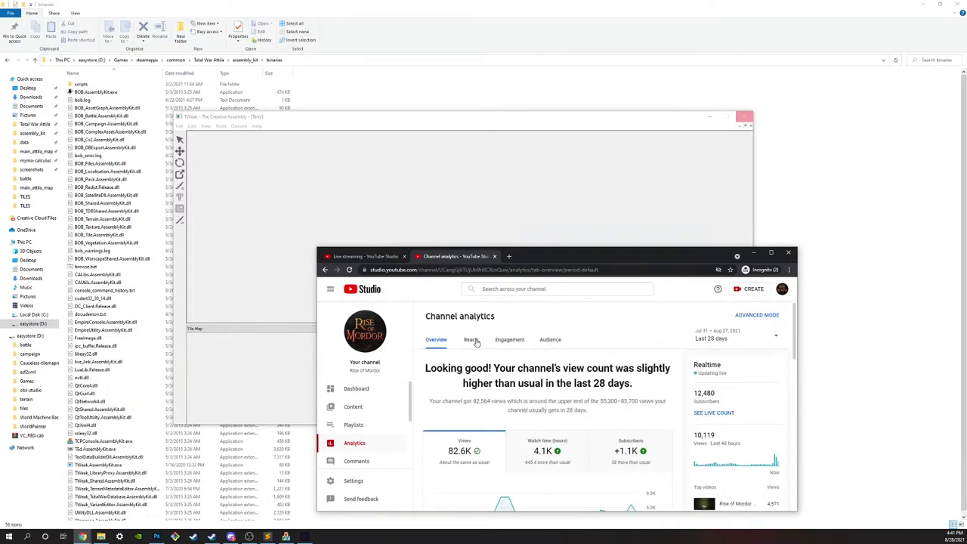
Step: Examine the channel's audience analytics, including returning viewers, watch time from subscribers, geographies, age and gender, and subtitle languages
left_click(555, 341)
scroll(556, 352, "down", 1)
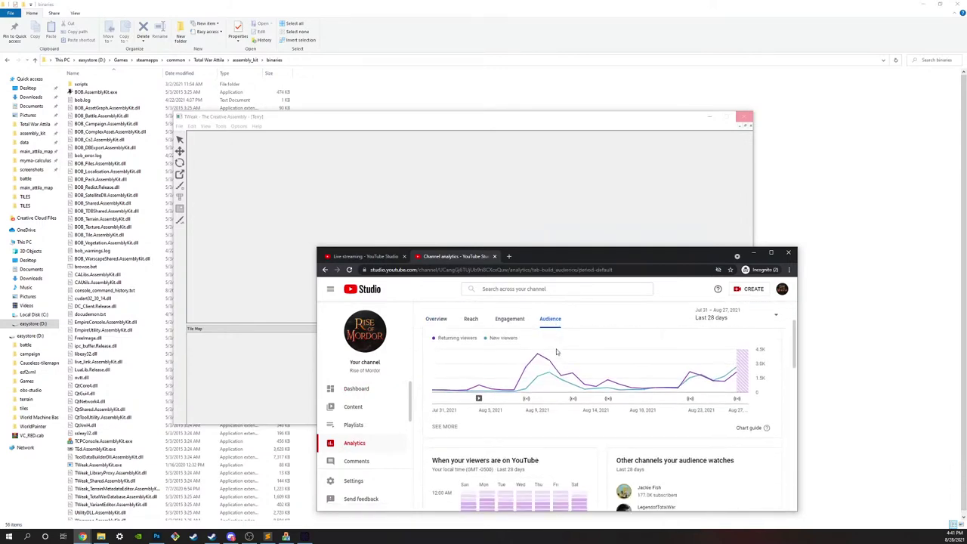
scroll(557, 352, "down", 2)
scroll(522, 369, "up", 2)
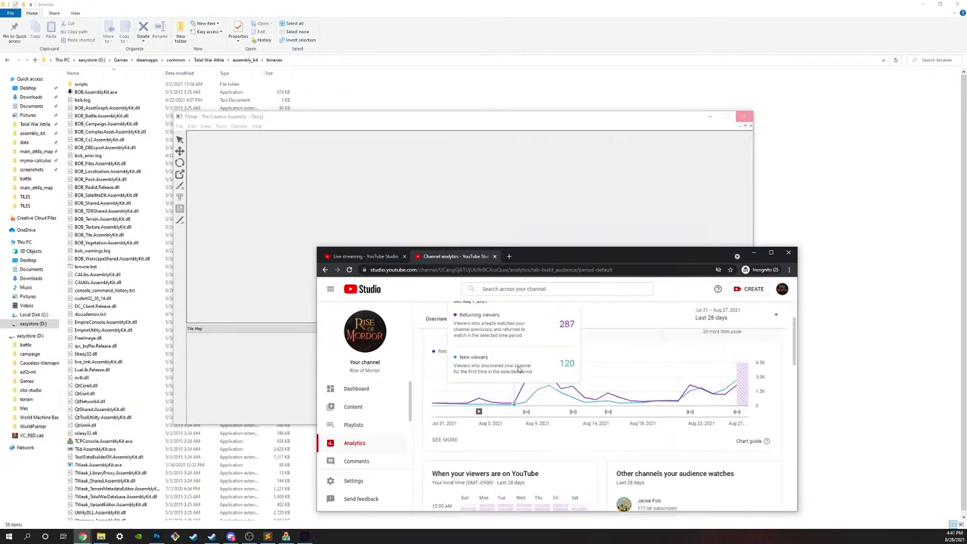
scroll(529, 378, "up", 1)
scroll(574, 400, "down", 2)
scroll(592, 418, "up", 1)
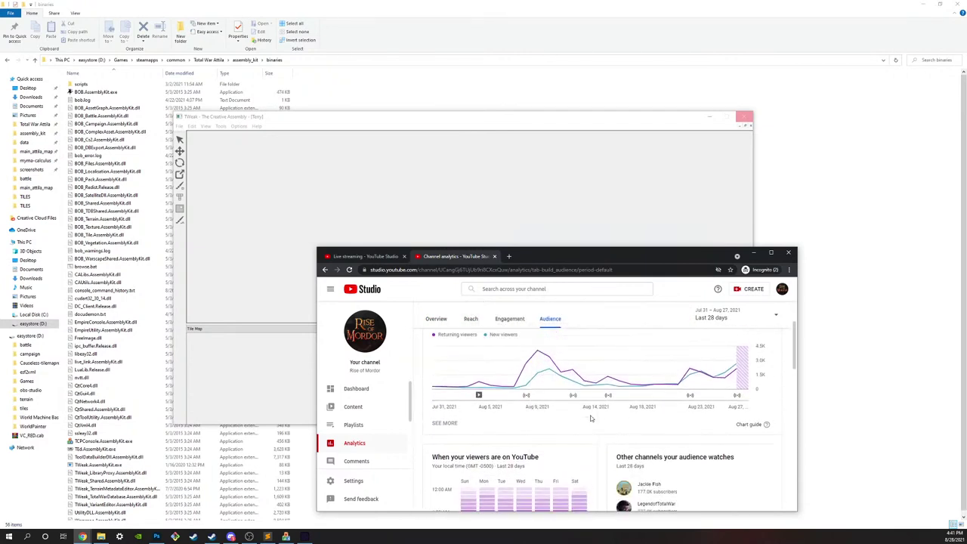
scroll(591, 418, "down", 5)
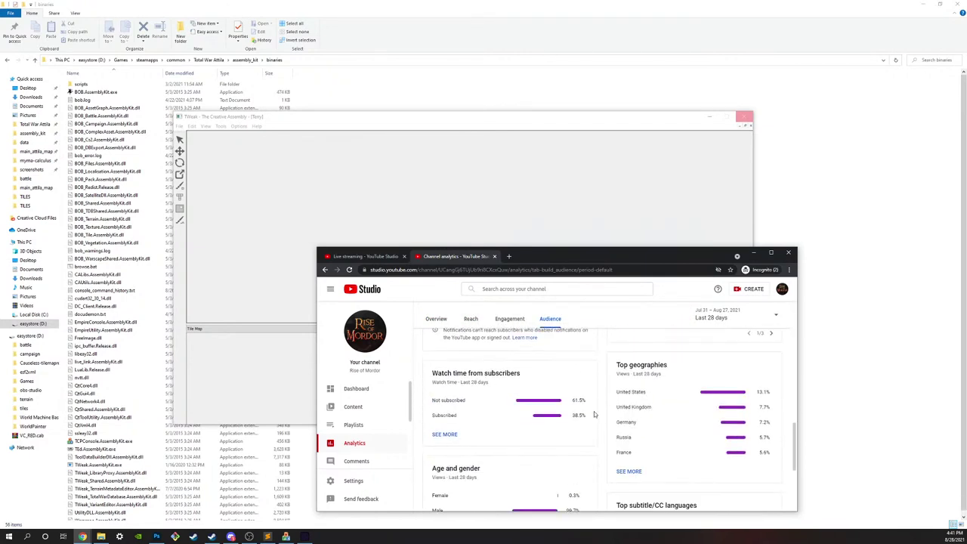
scroll(594, 414, "down", 1)
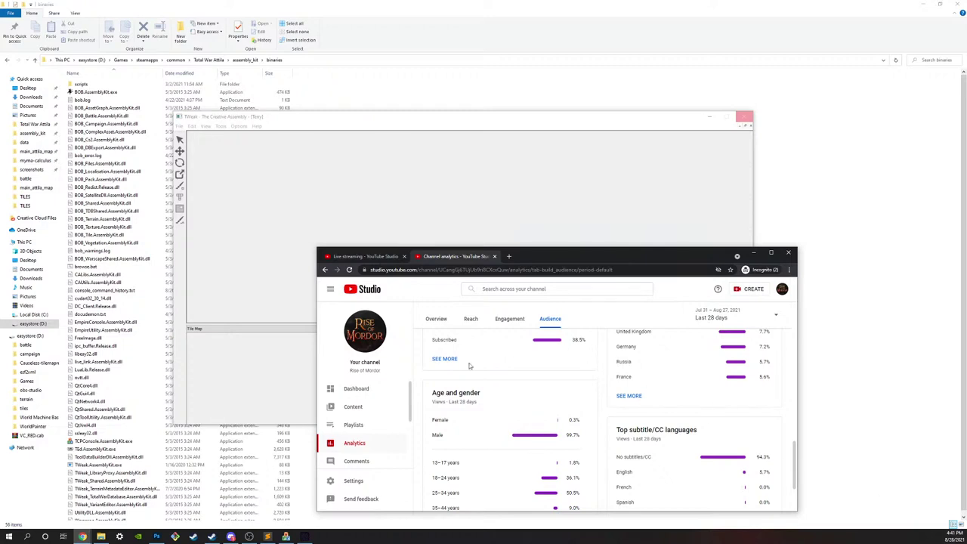
scroll(711, 387, "up", 2)
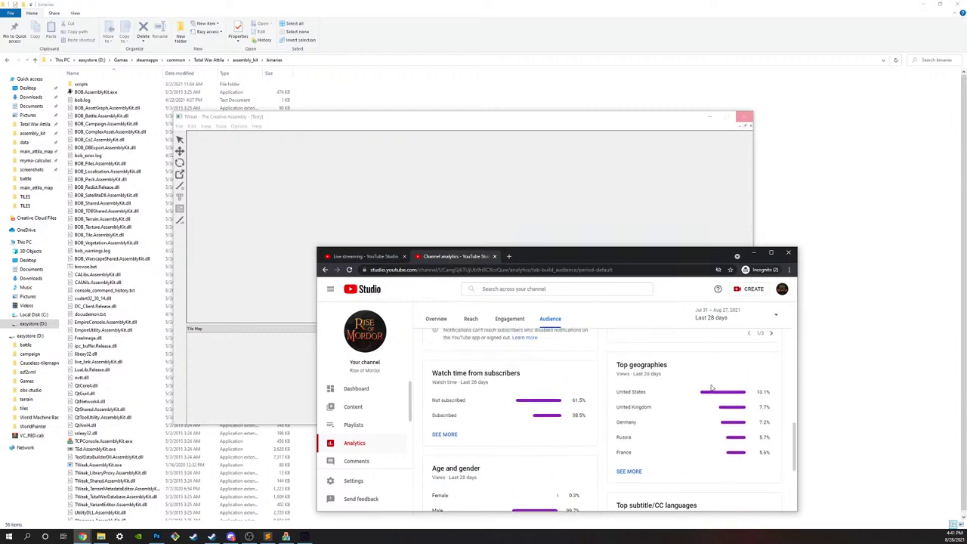
scroll(710, 388, "down", 4)
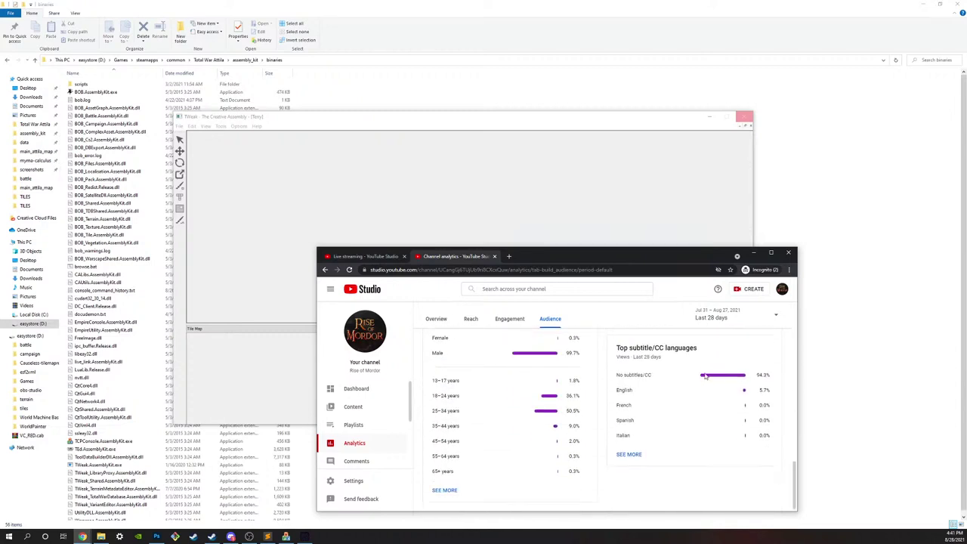
scroll(704, 375, "up", 10)
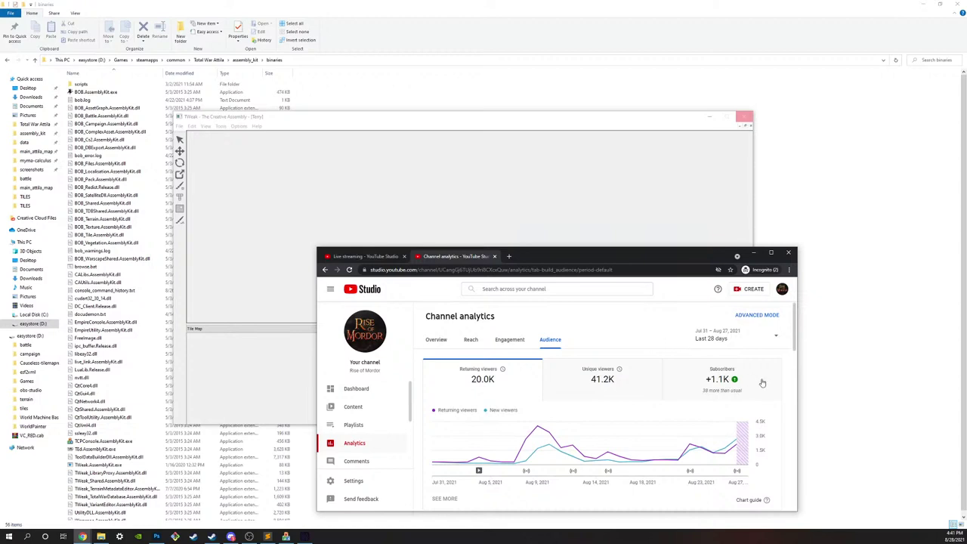
Step: Open the advanced channel analytics, set the period to Lifetime, and view the breakdown by viewer gender
left_click(750, 349)
left_click(630, 318)
left_click(751, 316)
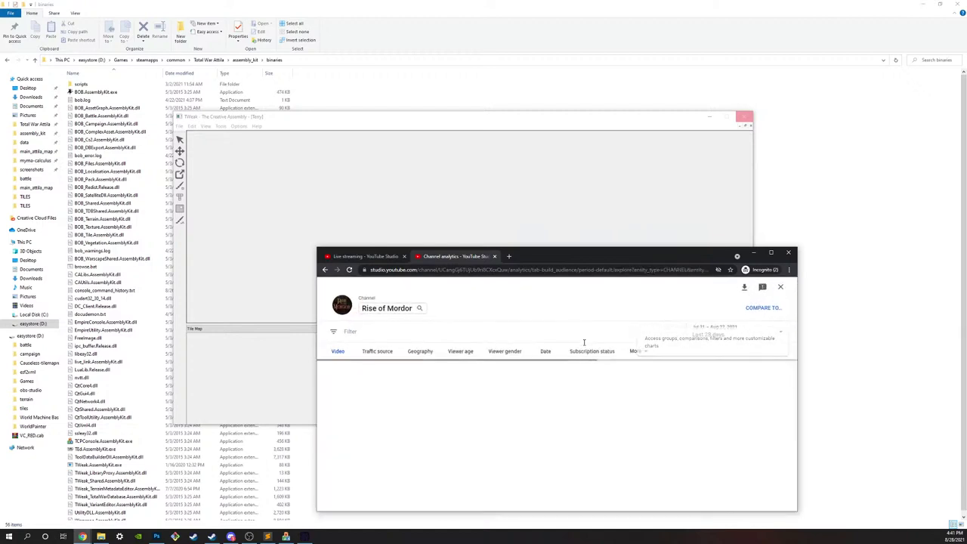
left_click(740, 338)
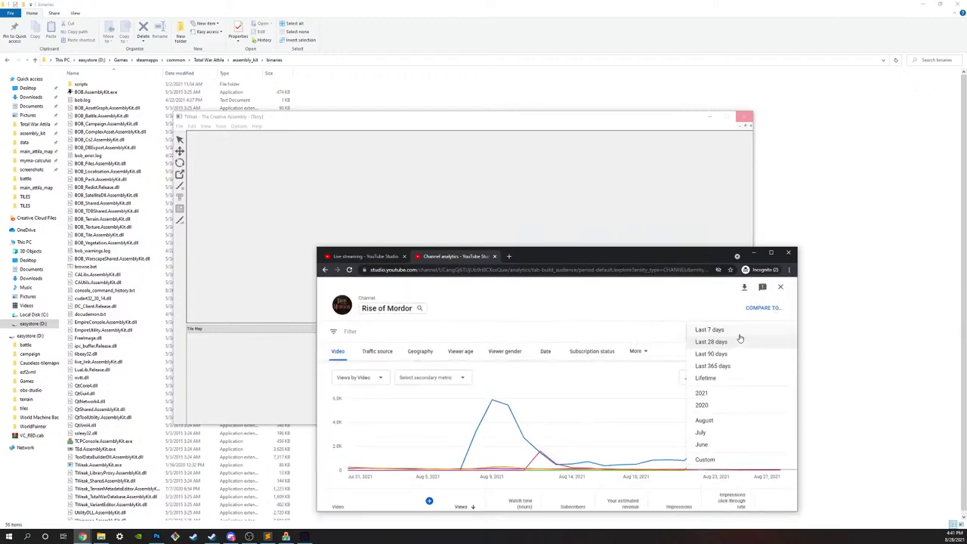
left_click(708, 379)
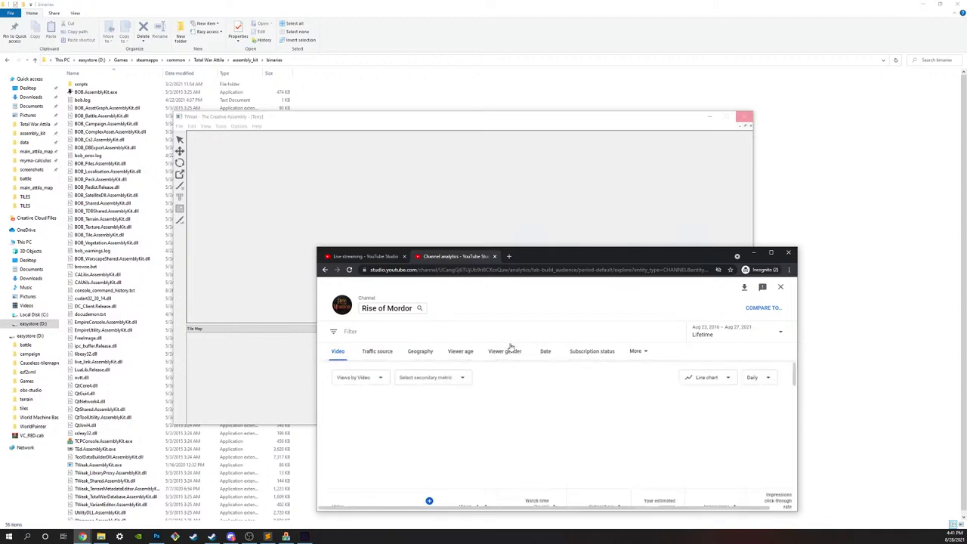
left_click(517, 355)
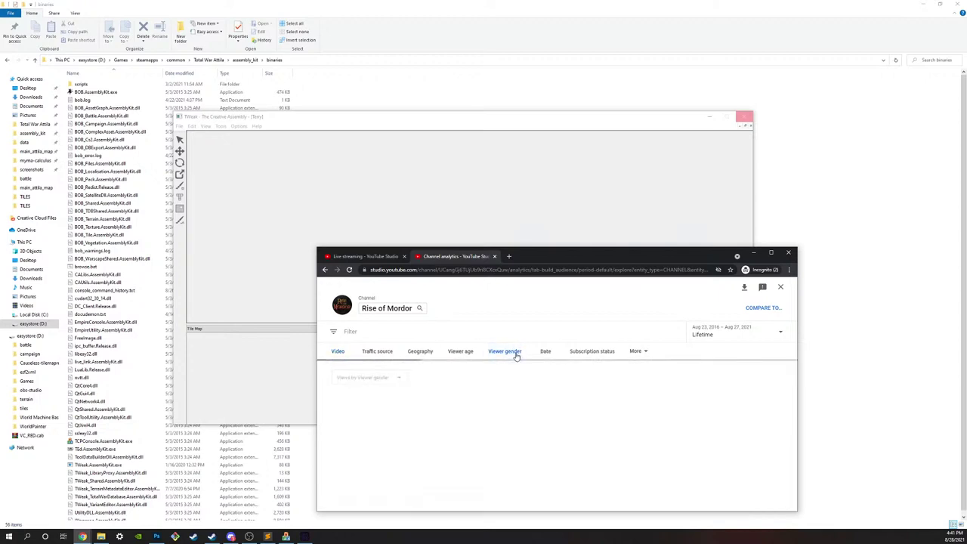
Step: Examine the channel's lifetime views by viewer gender for males and females, and check the viewer age breakdown before returning to viewer gender
mouse_move(487, 427)
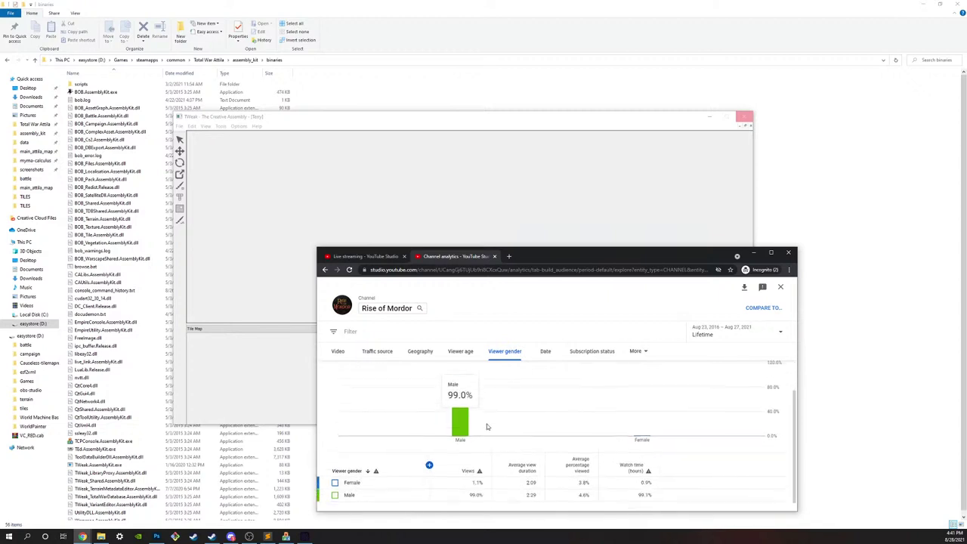
scroll(487, 425, "down", 1)
mouse_move(648, 432)
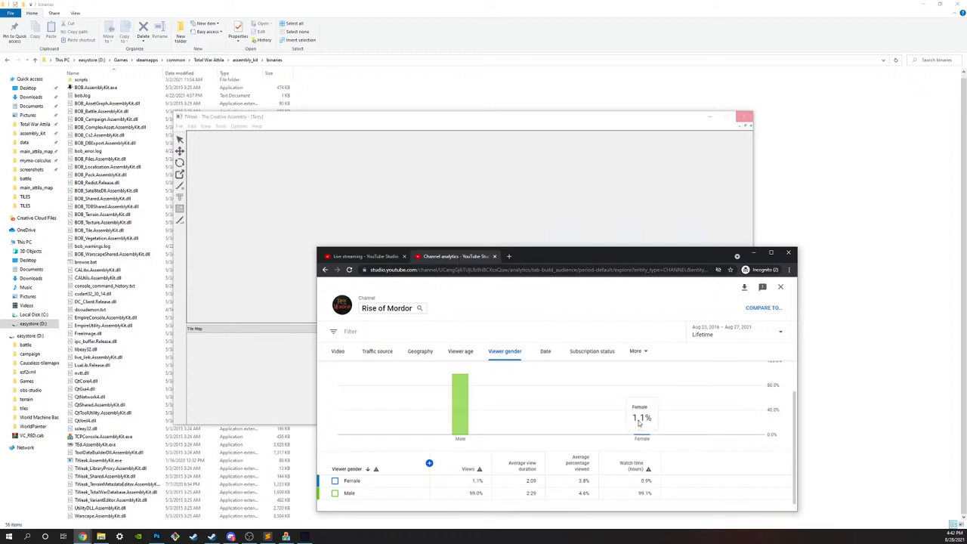
scroll(581, 401, "up", 1)
scroll(581, 401, "down", 1)
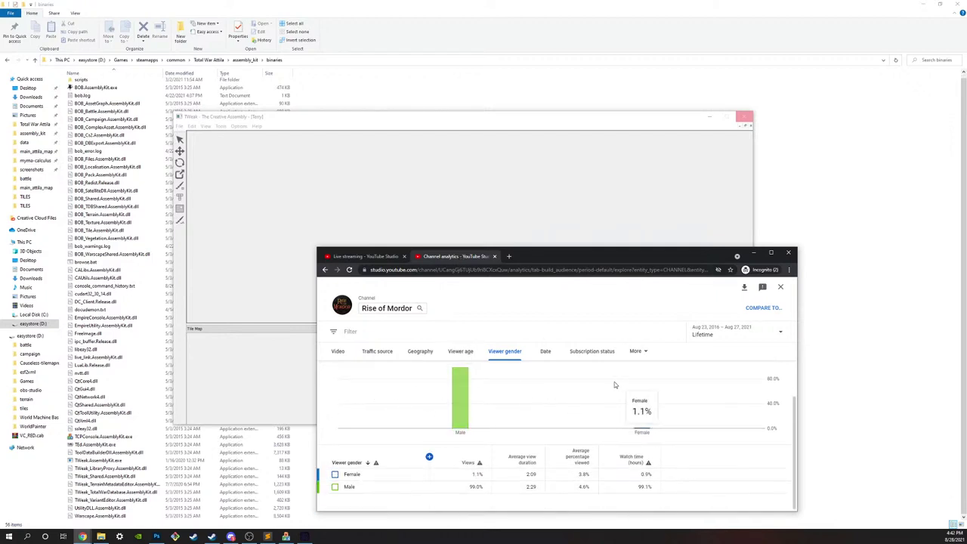
mouse_move(483, 388)
mouse_move(613, 404)
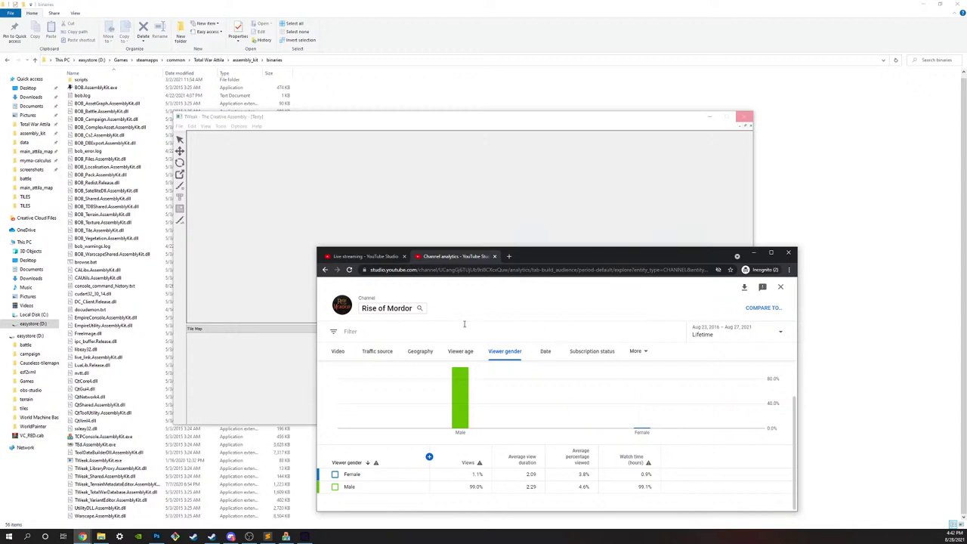
left_click(459, 351)
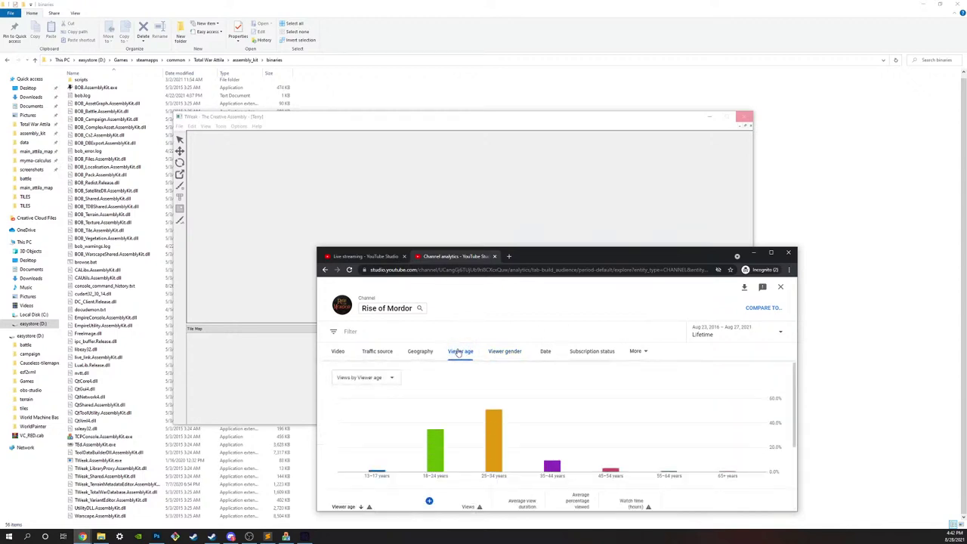
left_click(514, 353)
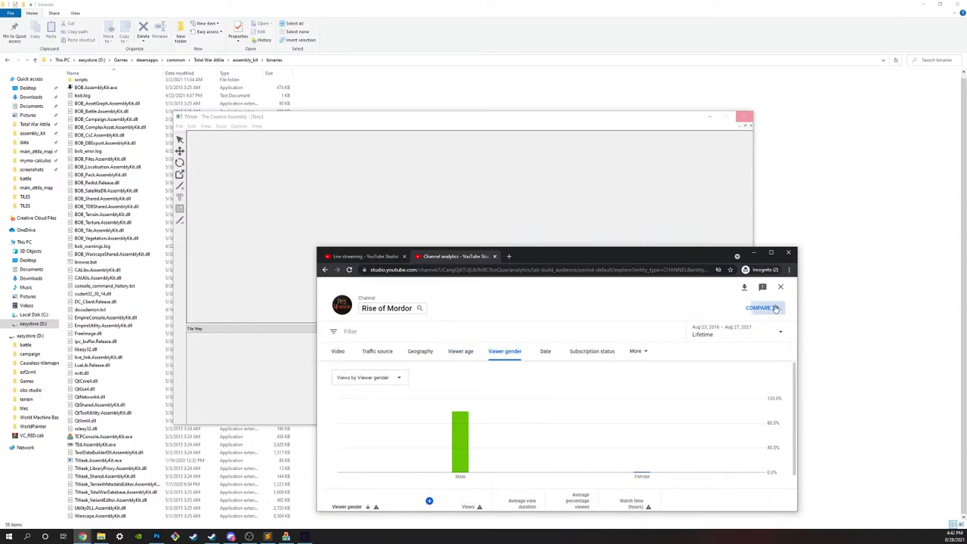
Step: Compare the channel's viewer gender breakdown with the video "Ask a Dev! - Campaign and Development", and remove the comparison
left_click(775, 308)
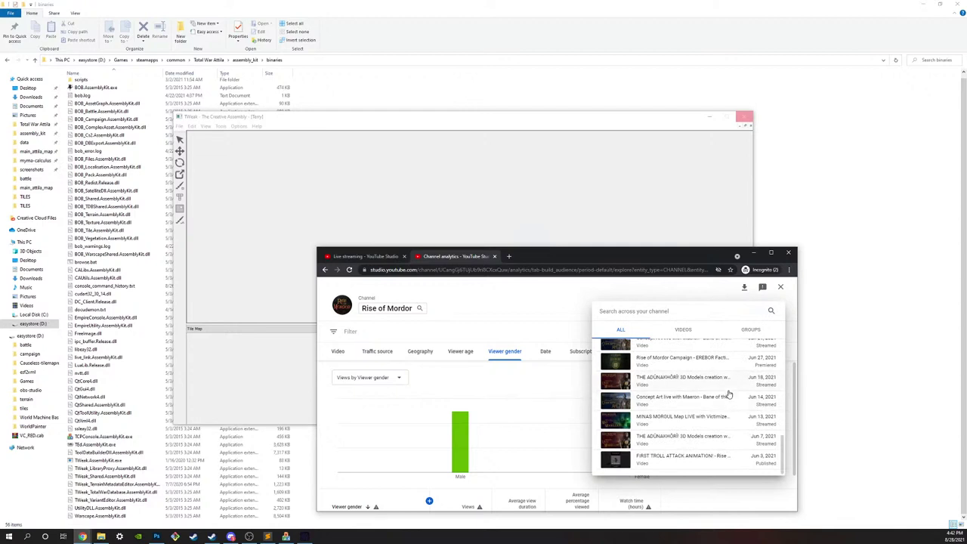
scroll(688, 353, "up", 1)
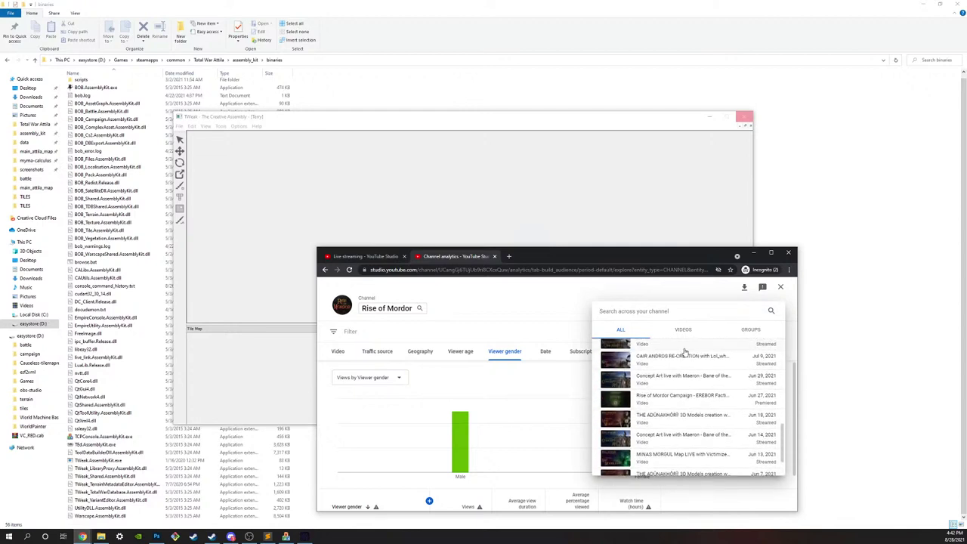
scroll(683, 351, "up", 3)
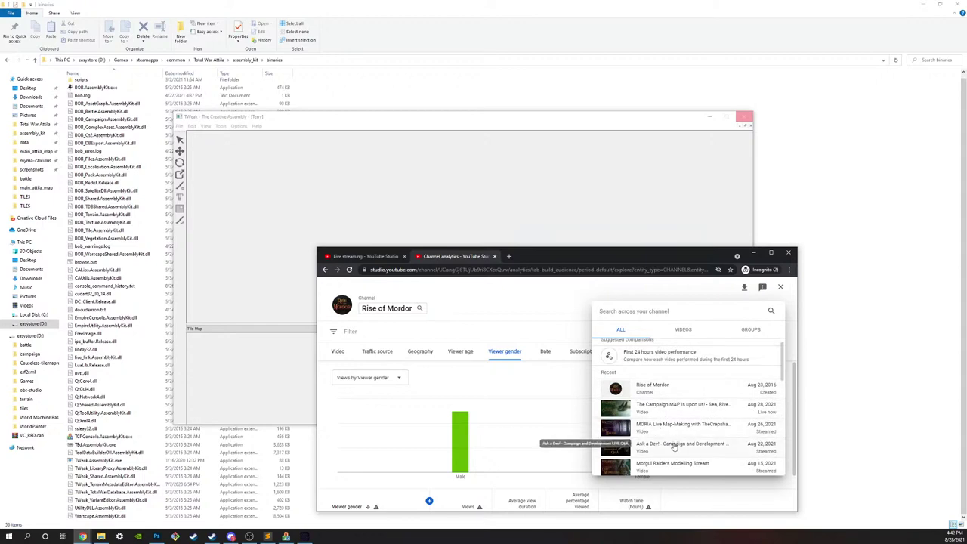
left_click(673, 443)
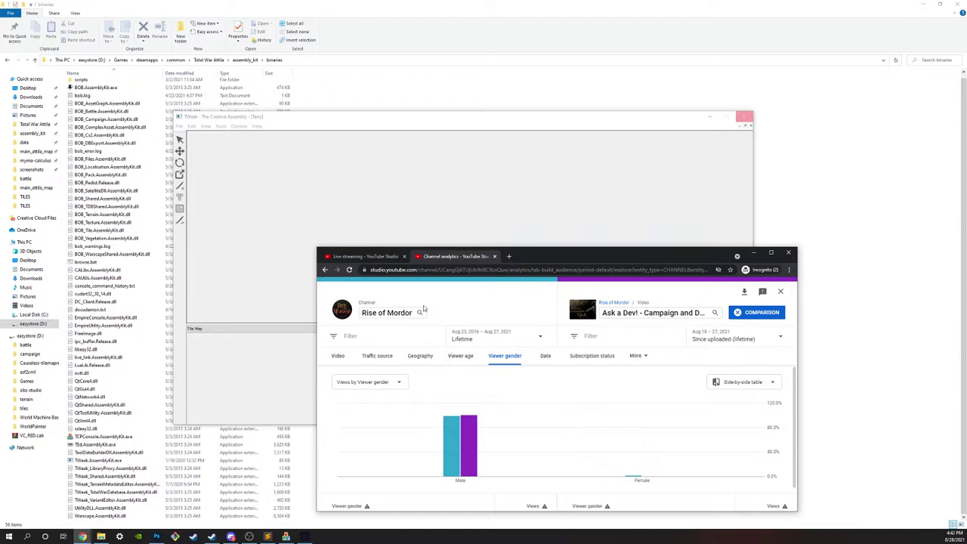
left_click(769, 312)
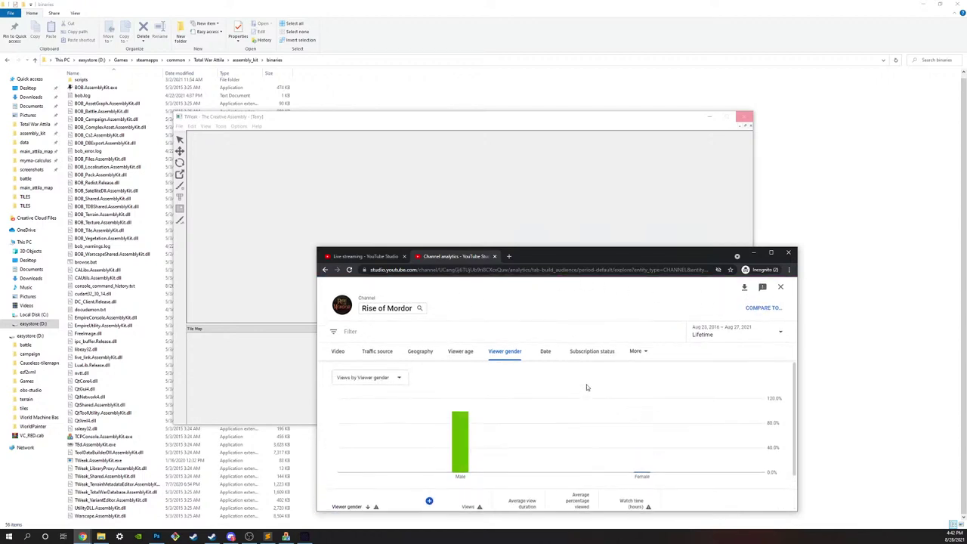
mouse_move(639, 453)
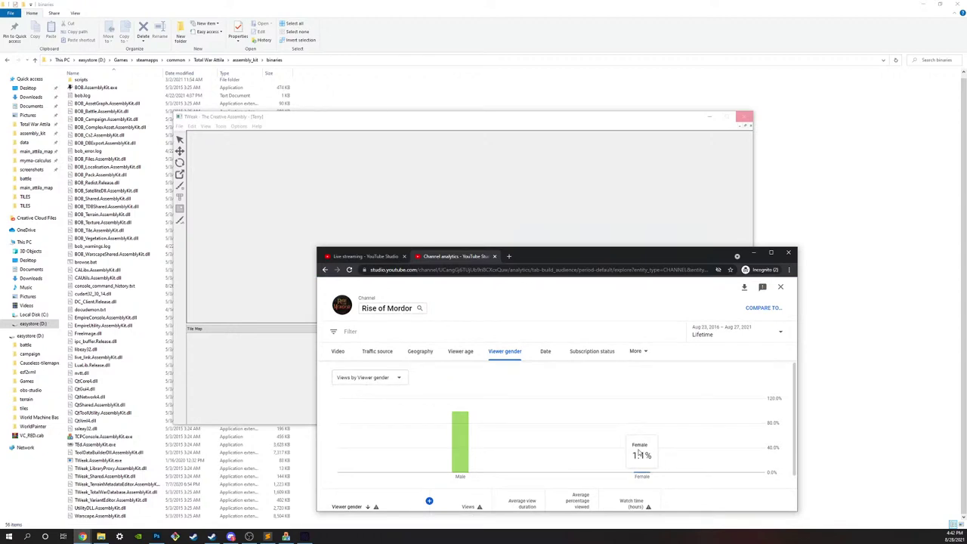